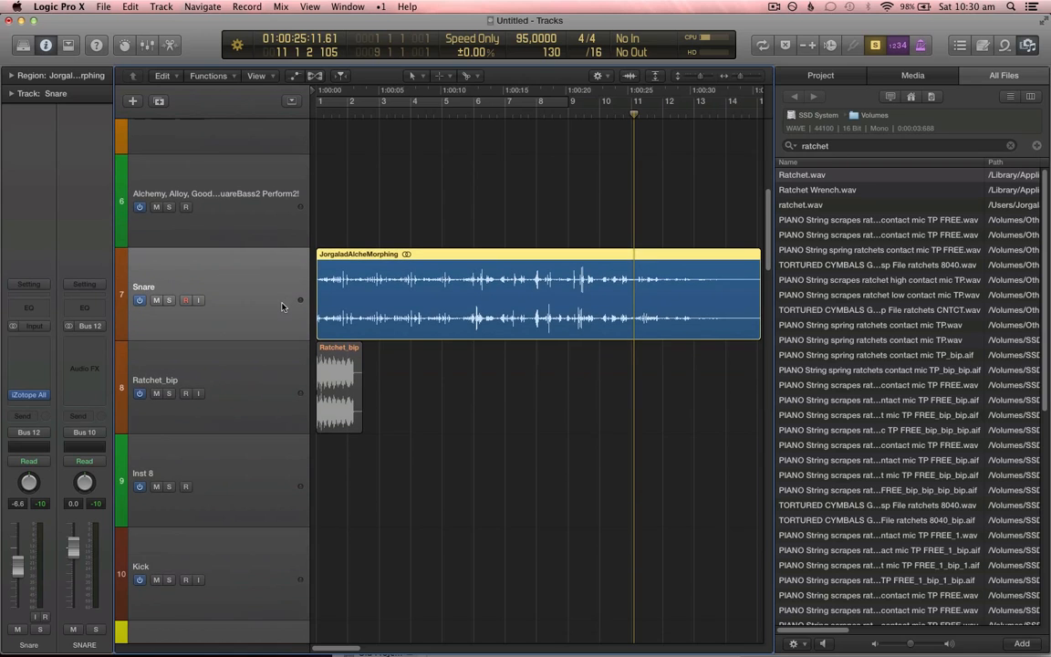
- Hide the file browser so the arrangement has the full window width
key(super+Up)
key(super+Up)
key(super+Right)
key(super+Left)
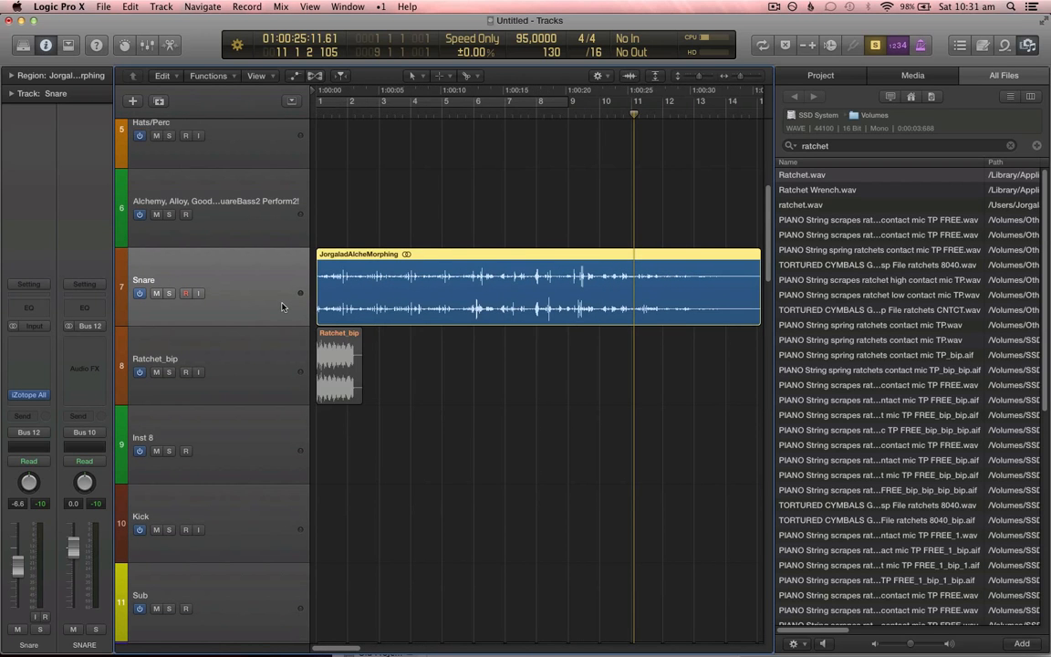
click(1025, 47)
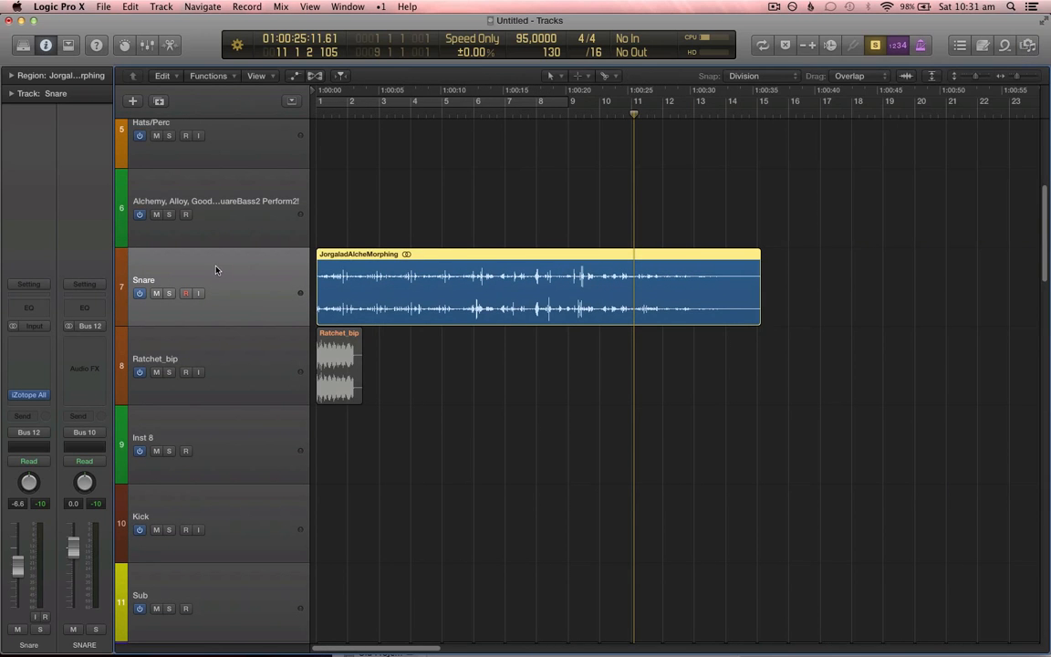
key(super+Left)
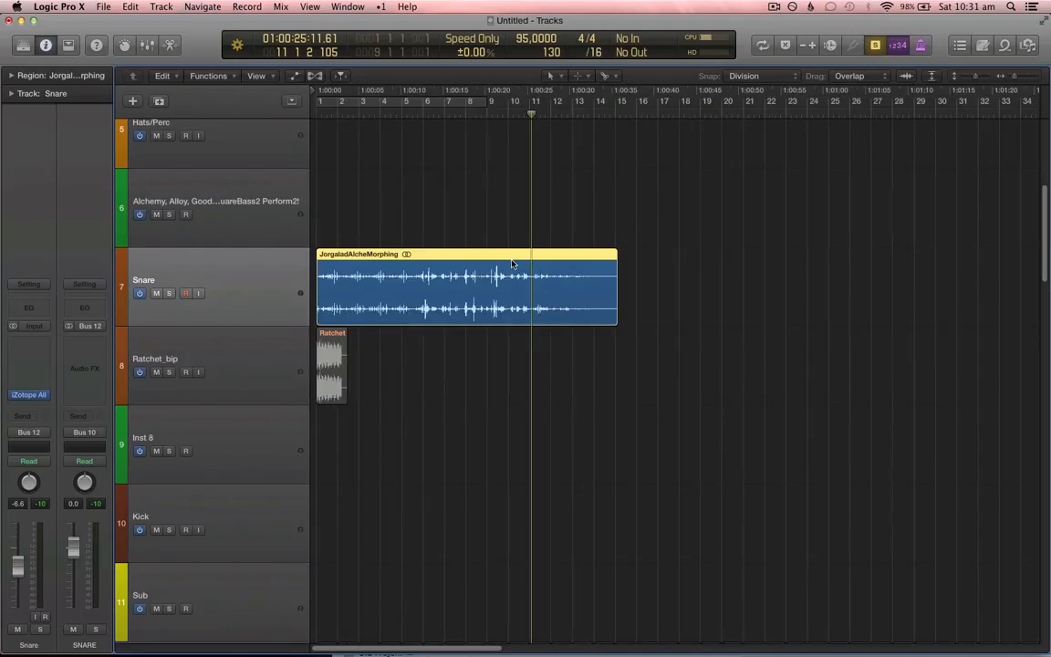
- Play the JorgaladAlcheMorphing region from the start of the project with the output volume raised
key(Return)
key(XF86AudioRaiseVolume)
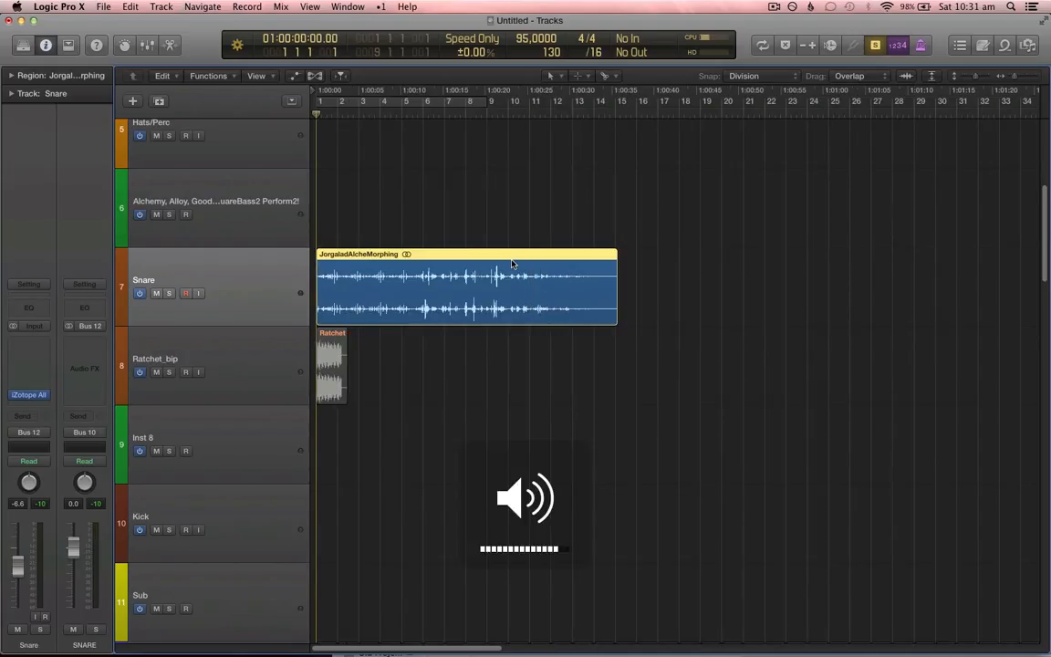
key(super+Down)
key(super+Right)
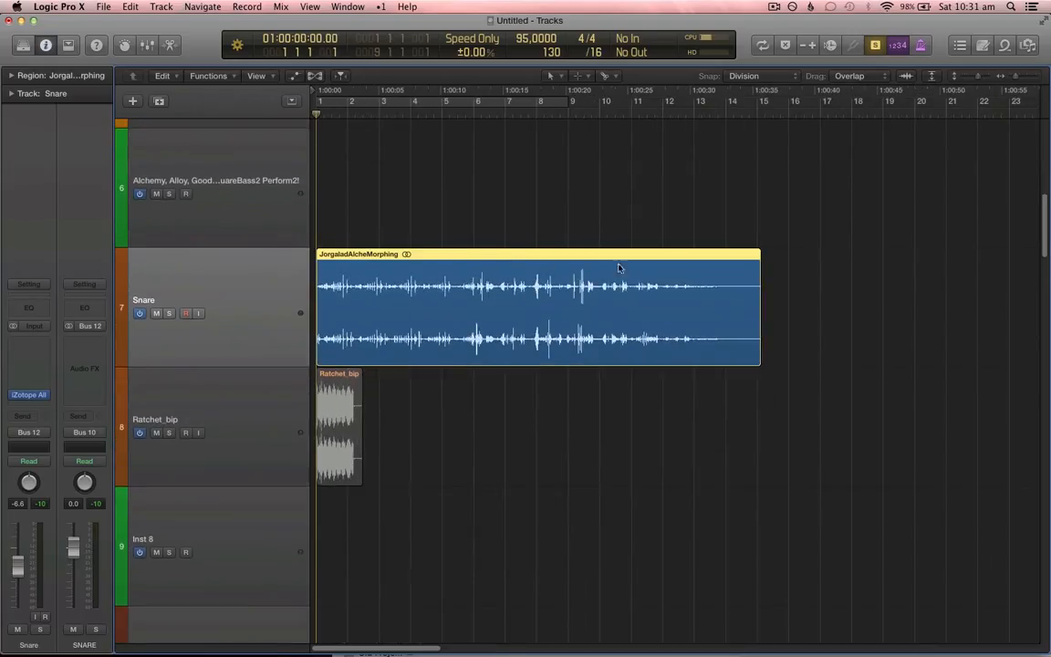
key(space)
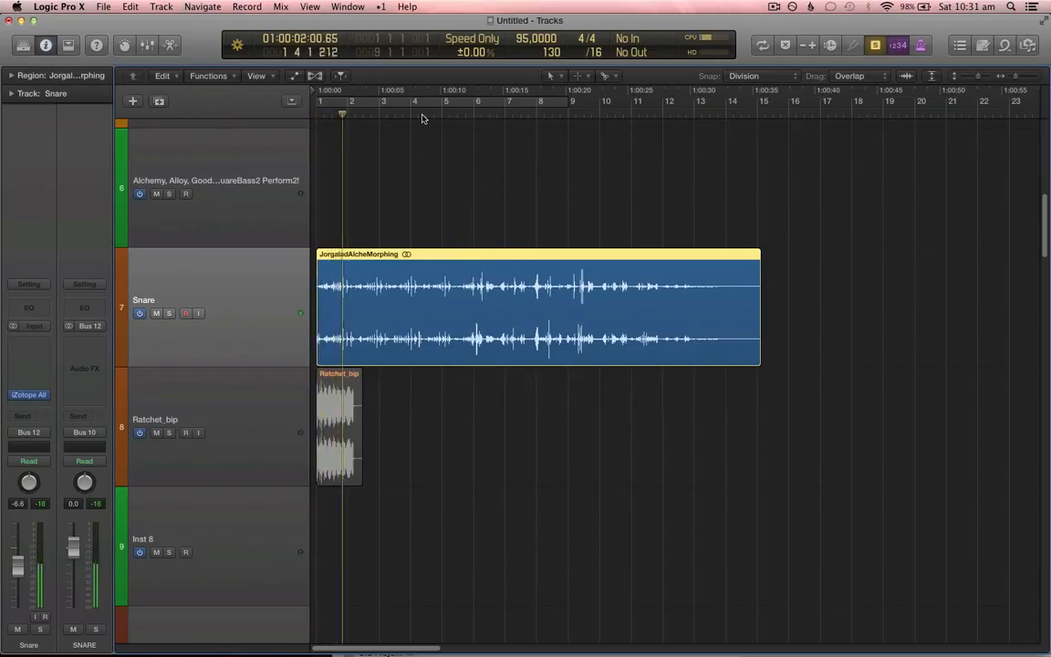
key(XF86AudioRaiseVolume)
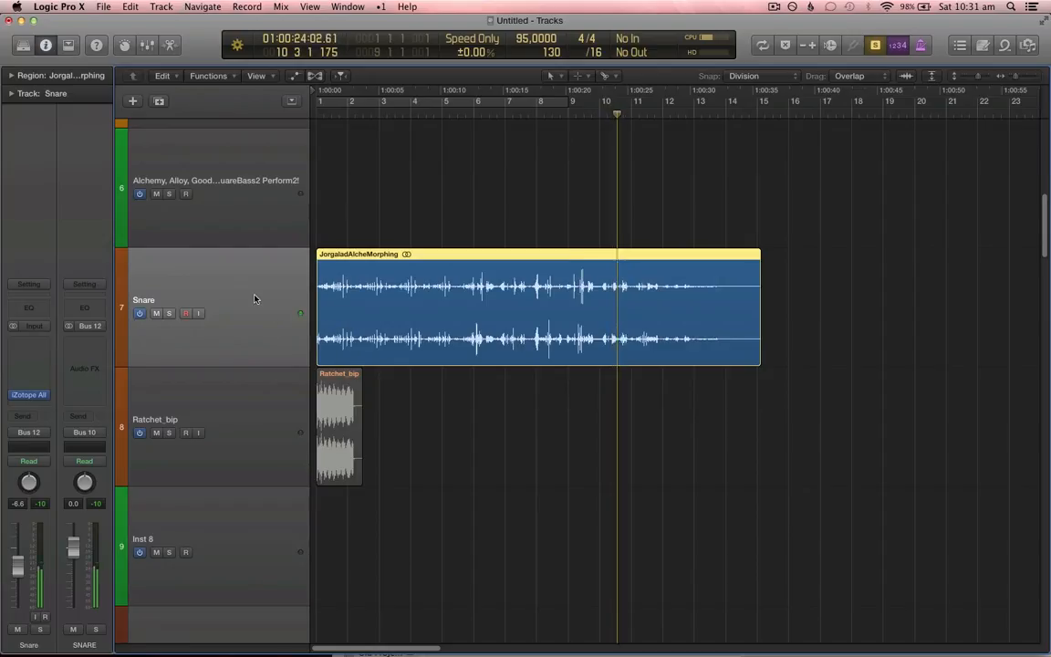
- Select the Alchemy track, turn on cycle mode and open its Alchemy instrument window
scroll(259, 229, up, 1)
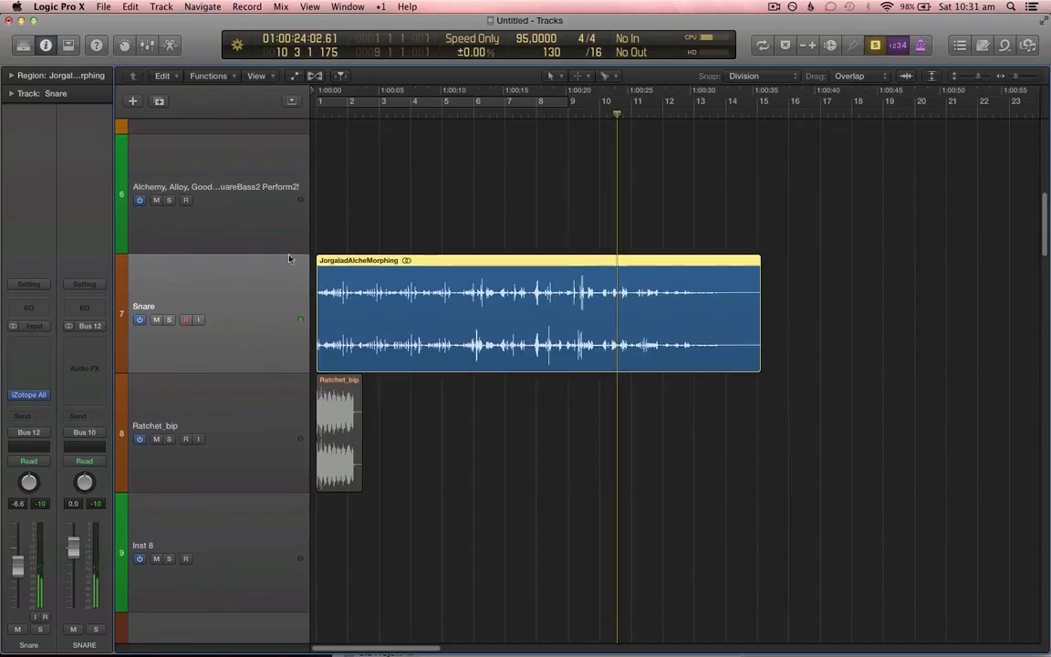
click(271, 210)
key(c)
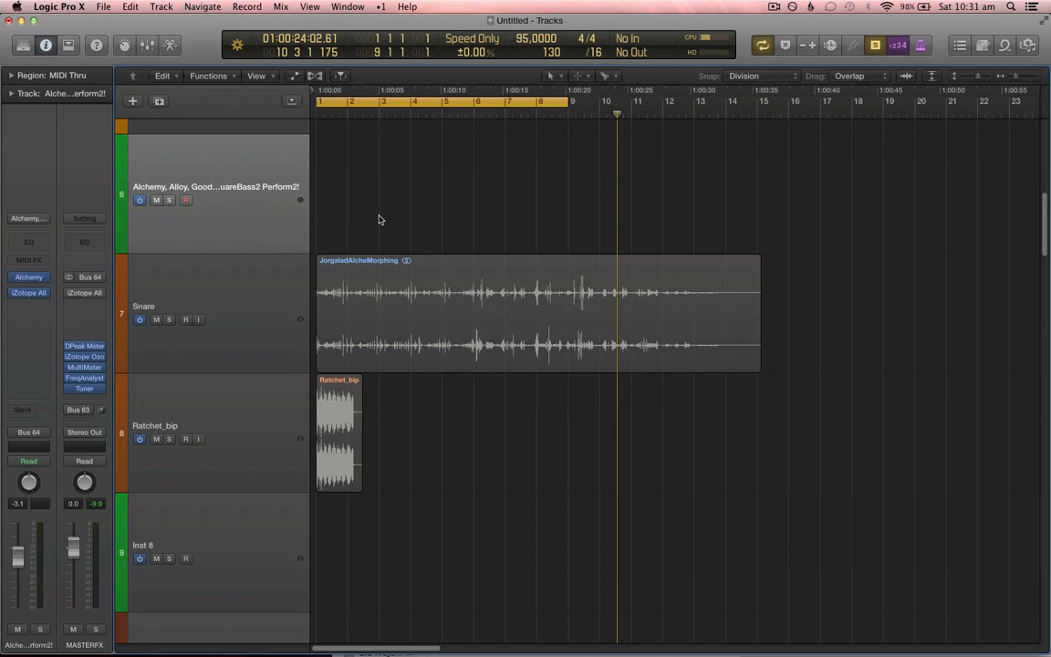
click(29, 280)
drag(522, 57, 653, 89)
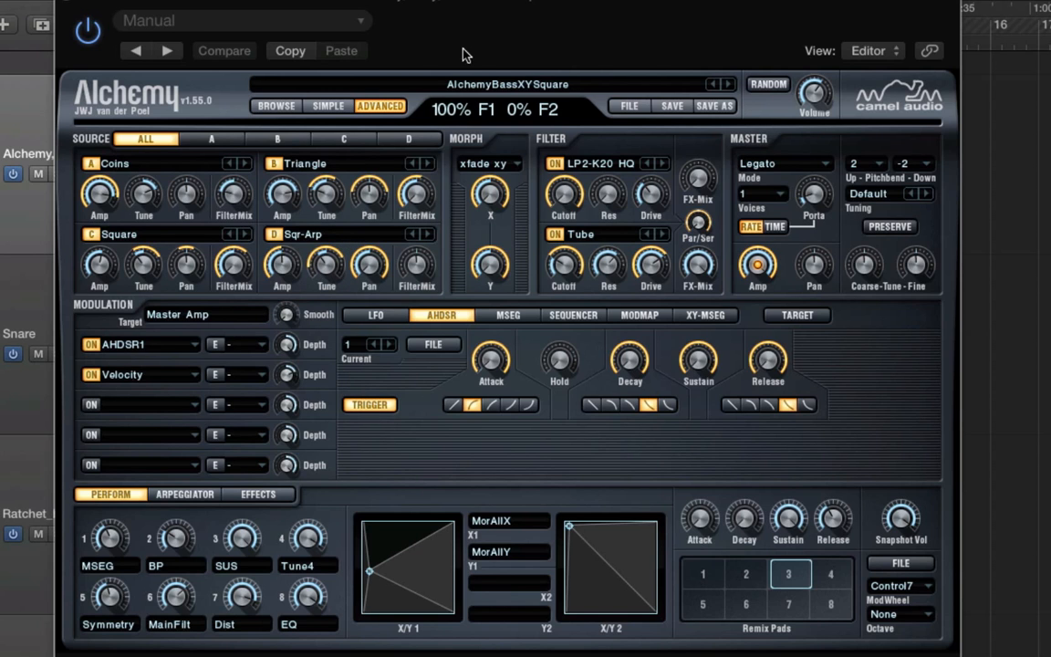
drag(464, 52, 492, 57)
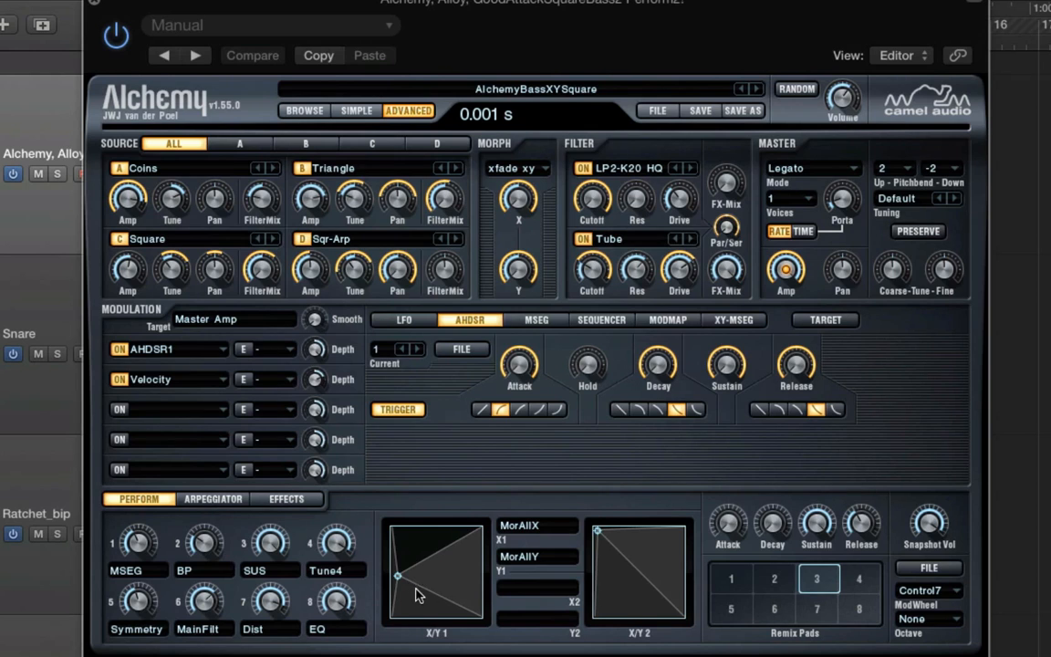
- Show source A (Coins) soloed and bring up the first MSEG envelope
click(221, 144)
click(160, 197)
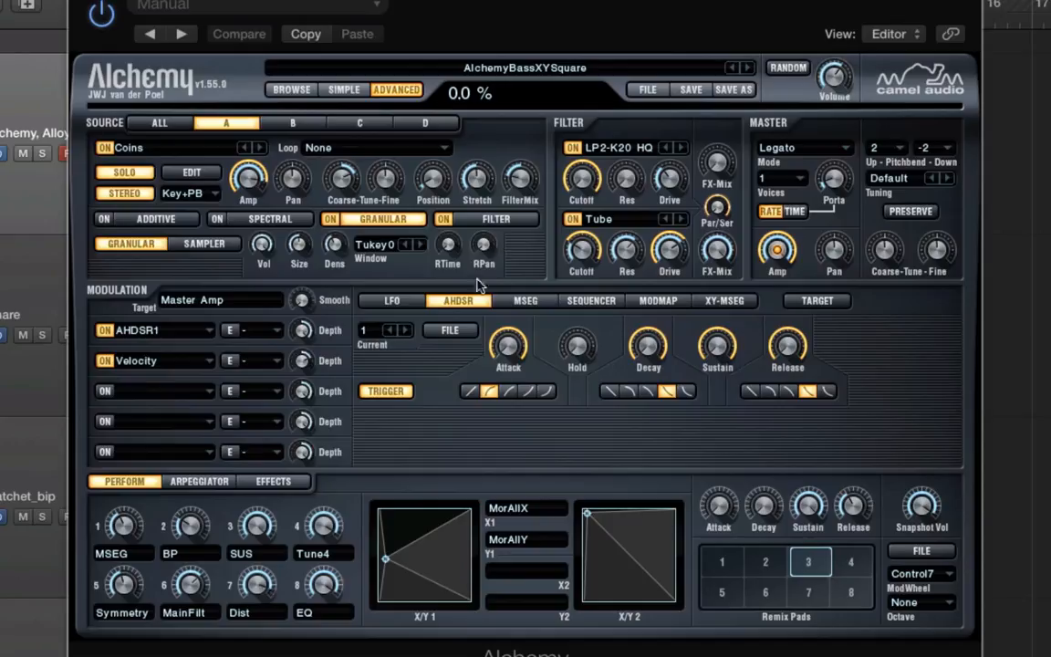
click(415, 305)
click(527, 302)
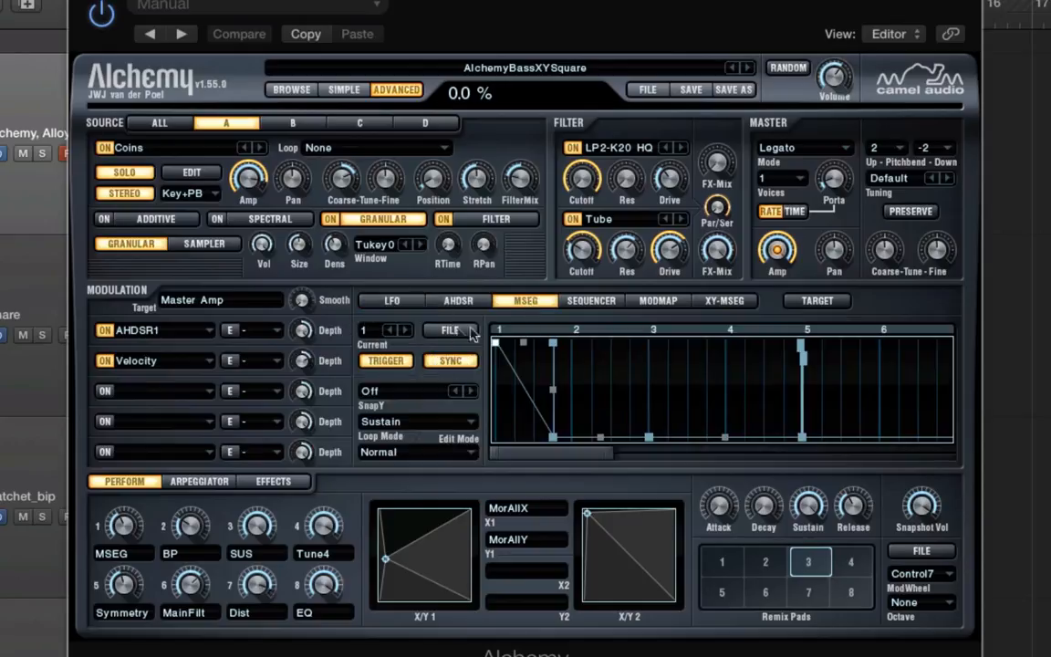
- Look through the MSEG envelopes up to number 13 and return to envelope 1
click(409, 333)
click(408, 333)
click(408, 333)
click(408, 333)
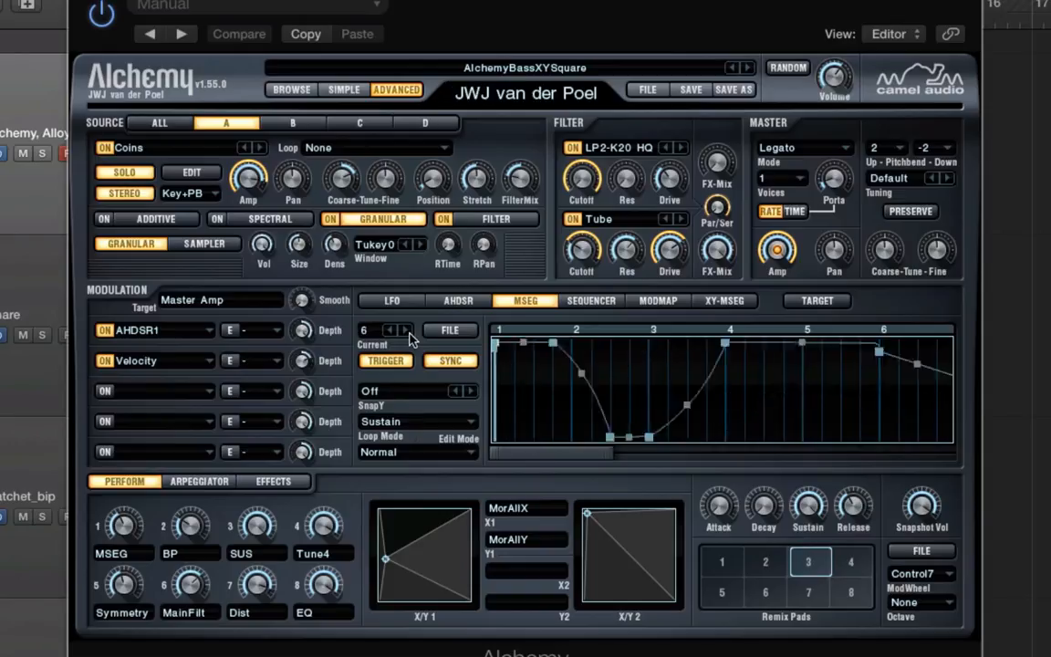
click(408, 333)
click(409, 333)
click(409, 333)
click(409, 333)
click(409, 333)
click(409, 333)
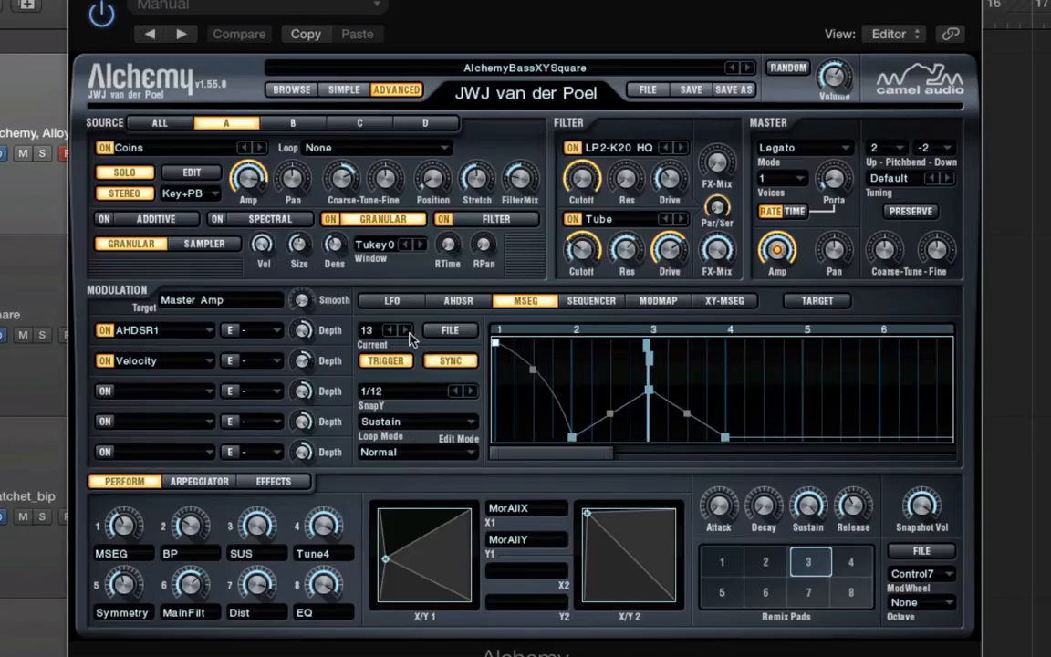
click(390, 333)
click(389, 332)
click(389, 332)
click(389, 332)
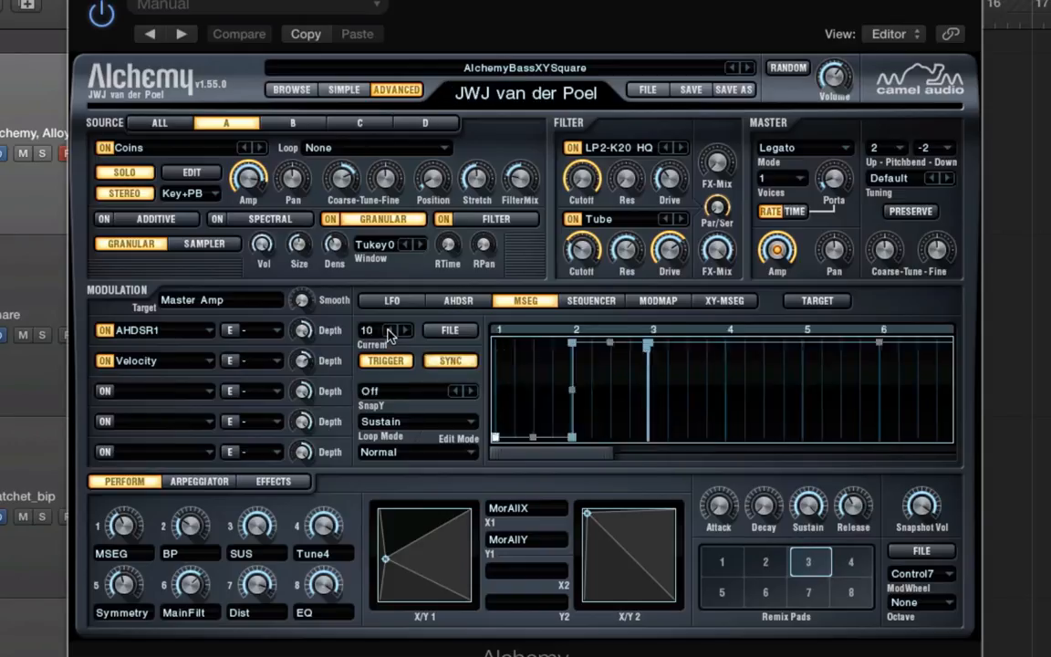
click(390, 332)
click(390, 332)
click(390, 332)
click(389, 332)
click(389, 332)
click(390, 332)
click(390, 332)
click(389, 332)
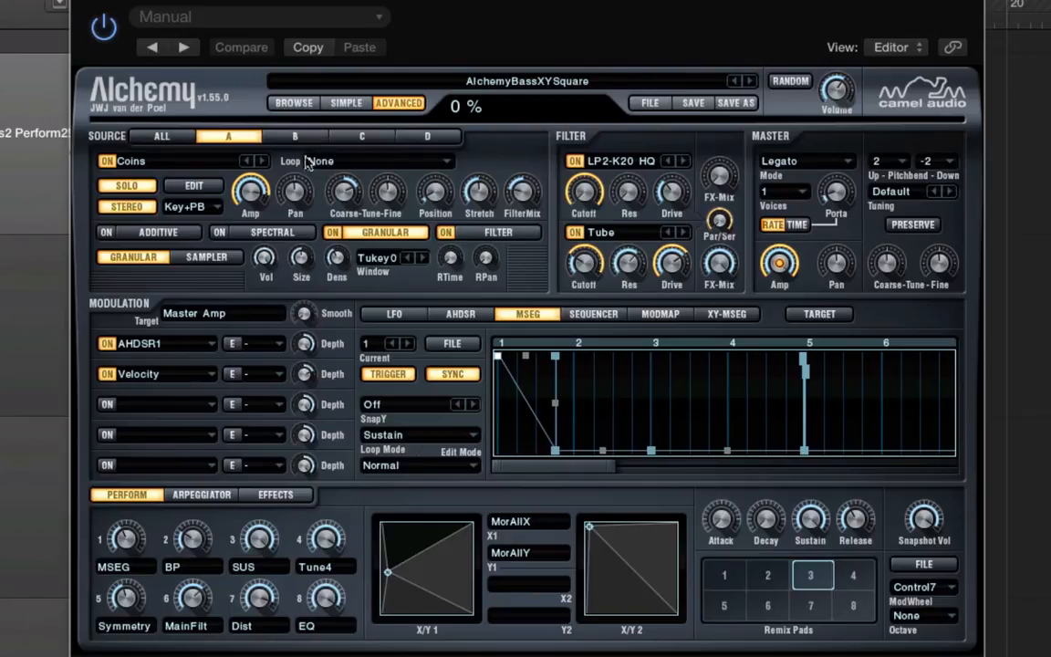
- Unsolo source A, return to the overview of all sources and show the modulation of the Morph X and Y knobs
click(137, 187)
click(181, 132)
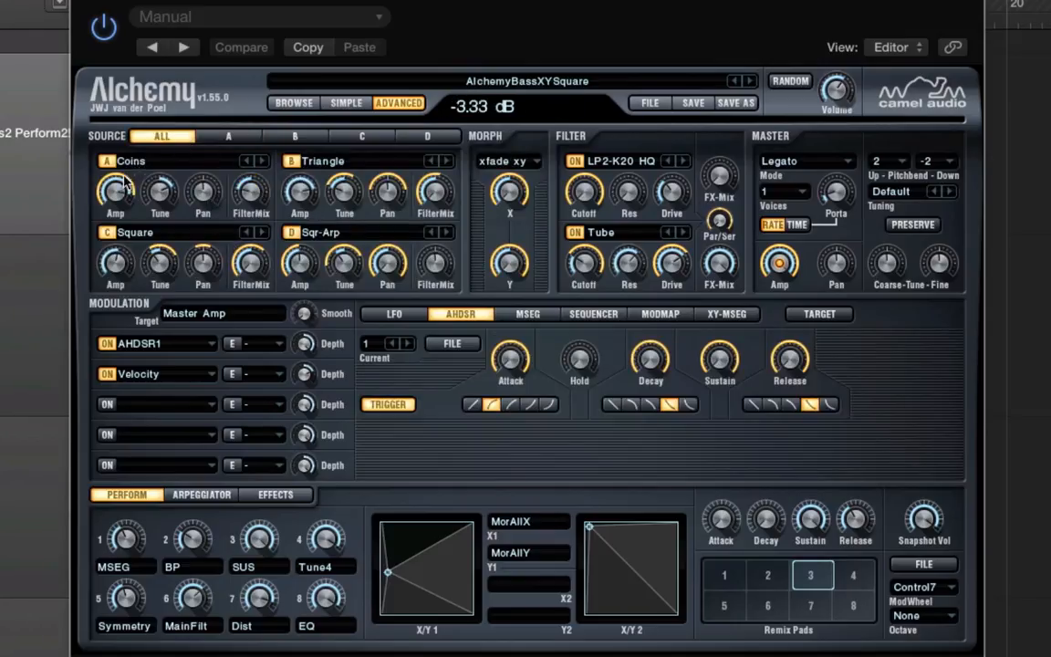
click(508, 191)
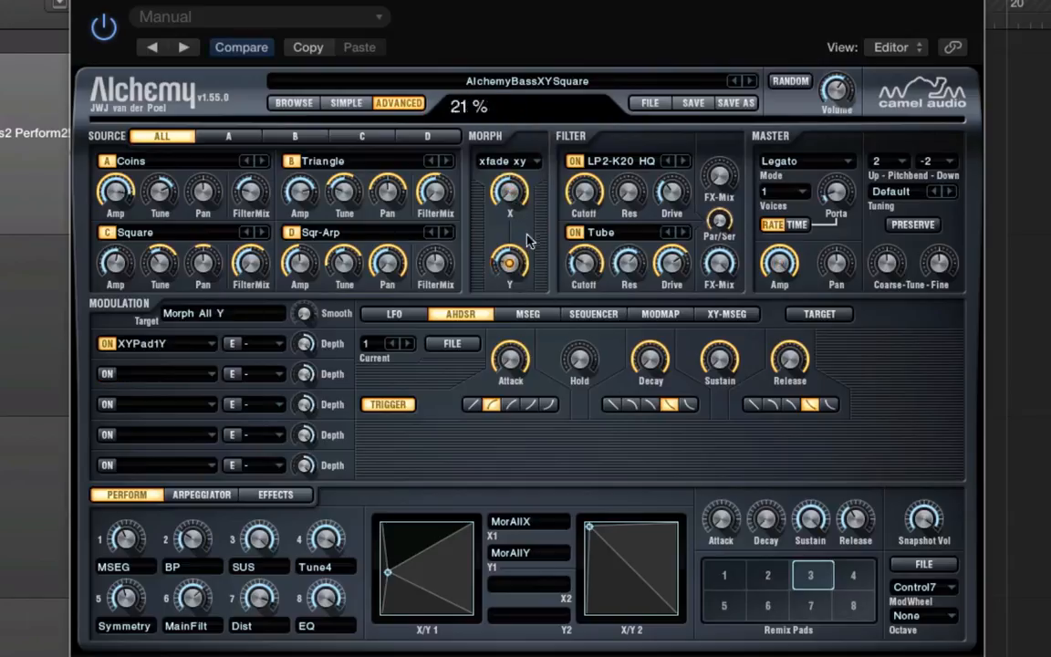
click(508, 263)
- Try morphing between the four sources by moving the X/Y 1 pad point to its upper corners and back toward the Coins corner
drag(402, 569, 354, 501)
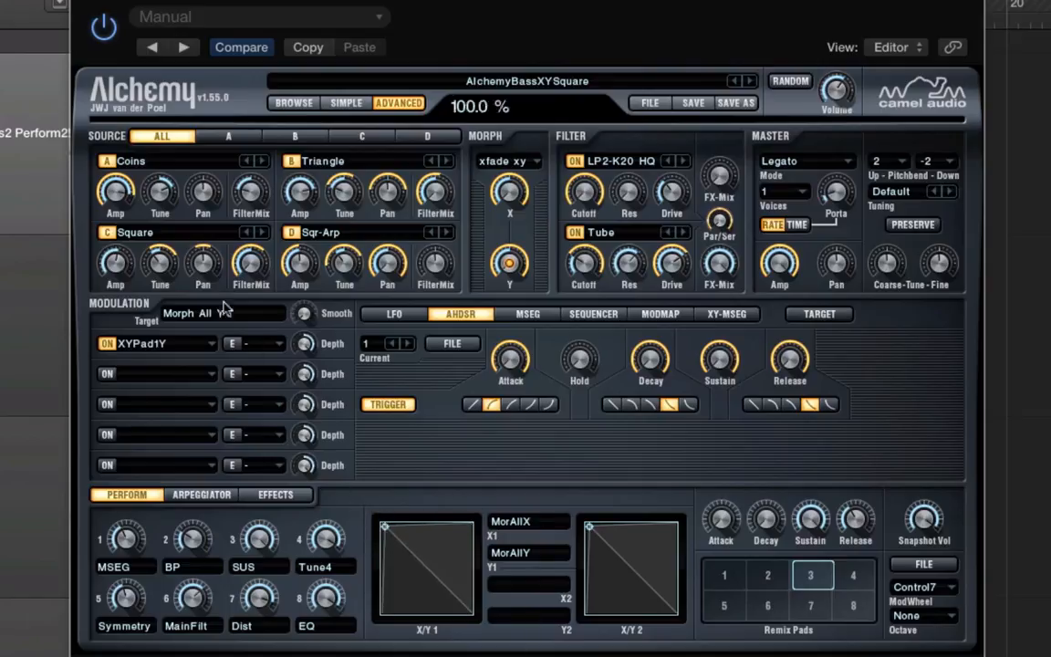
drag(385, 527, 525, 500)
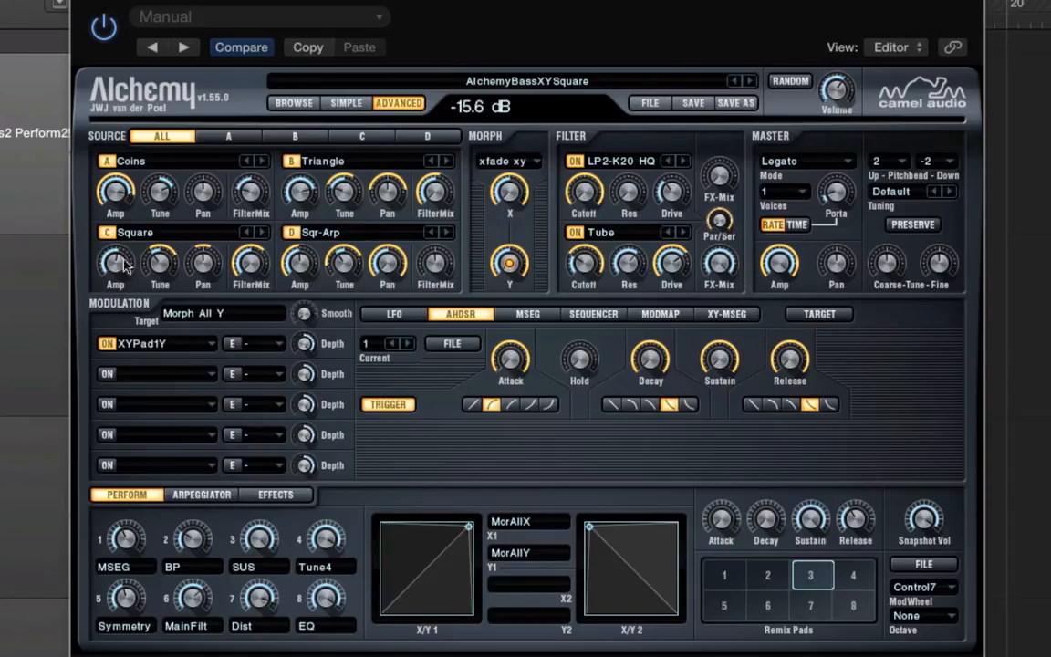
mouse_move(427, 544)
mouse_down()
mouse_move(436, 554)
mouse_move(385, 609)
mouse_move(481, 620)
mouse_move(394, 534)
mouse_move(422, 544)
mouse_up()
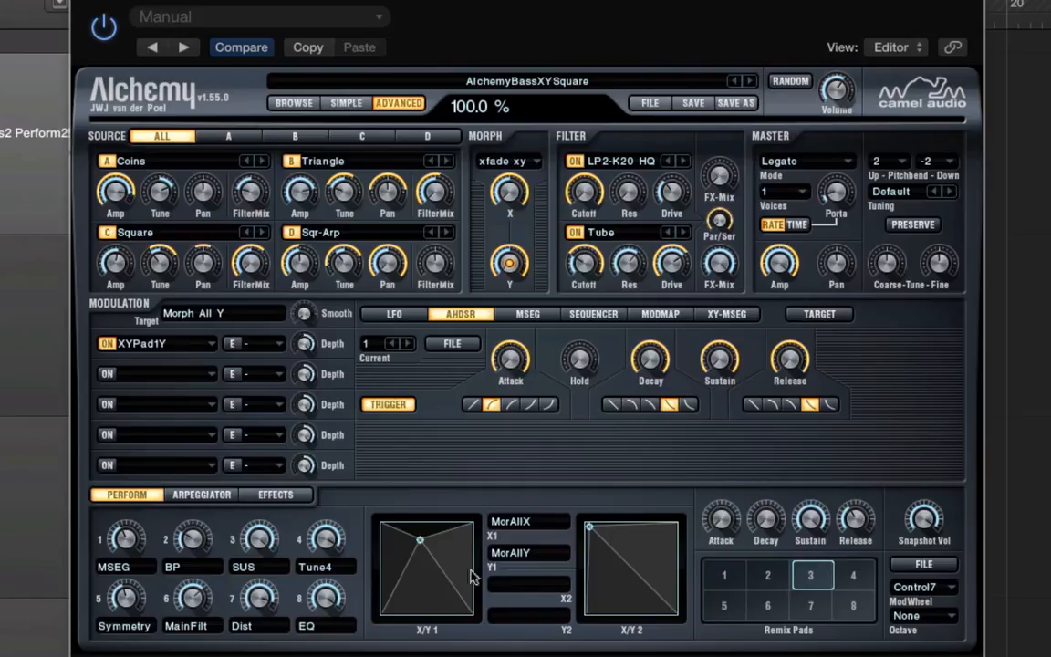
drag(419, 555, 392, 535)
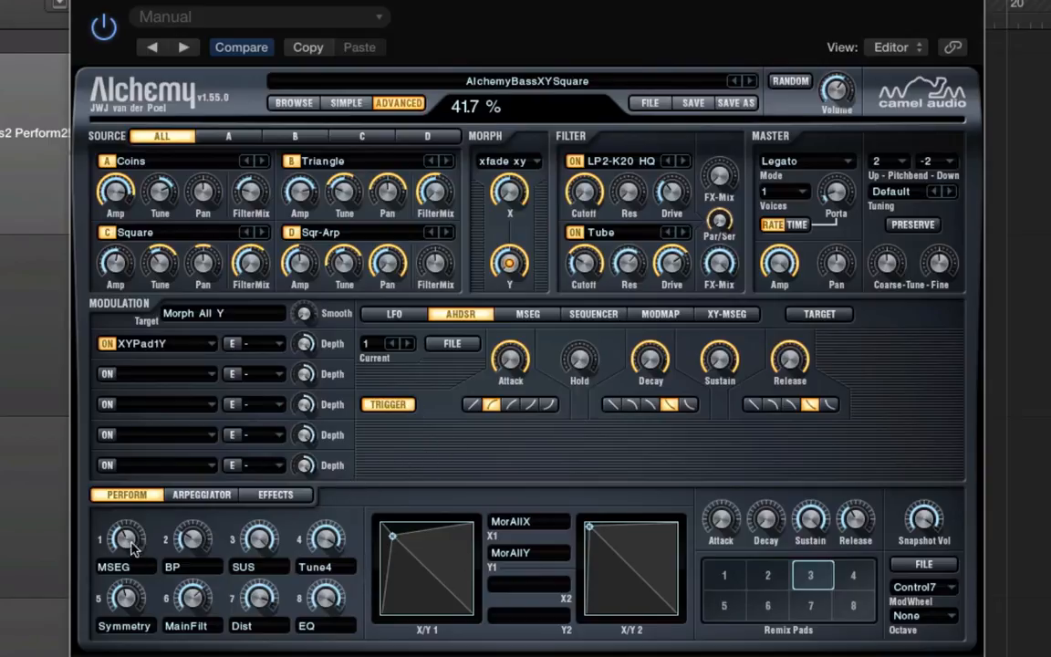
- Try out the Perform knobs, including BP, Tune4, Symmetry and EQ, and move the X/Y 1 point near its lower-right corner
mouse_move(128, 544)
mouse_down()
mouse_move(118, 473)
mouse_move(143, 559)
mouse_up()
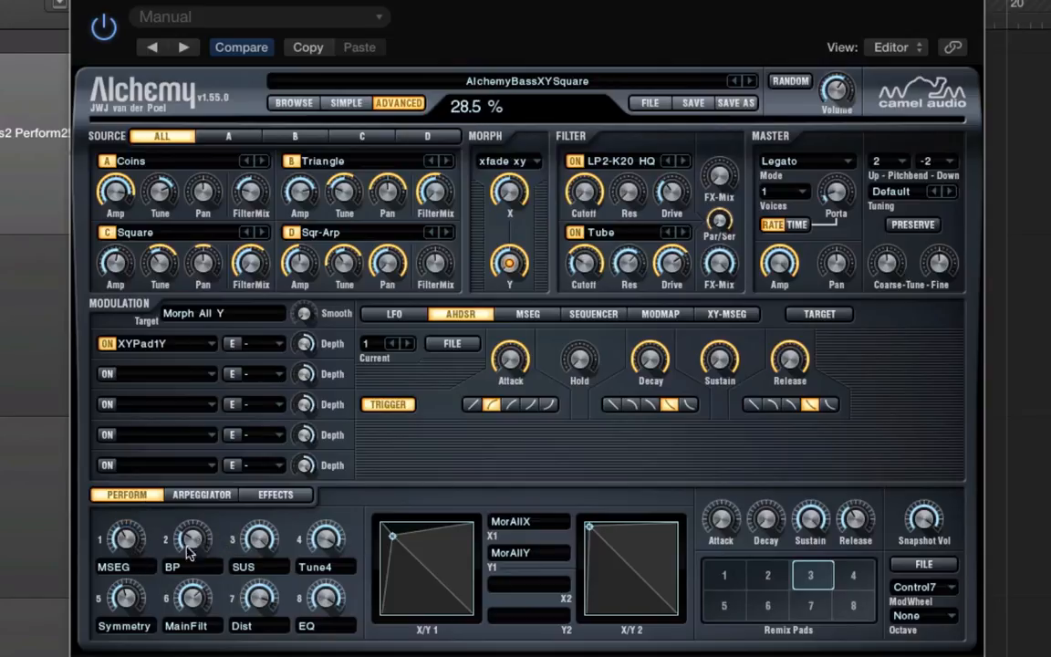
drag(195, 542, 287, 517)
mouse_move(321, 541)
mouse_down()
mouse_move(298, 654)
mouse_move(308, 539)
mouse_up()
drag(126, 597, 298, 596)
drag(418, 572, 464, 599)
drag(321, 602, 315, 655)
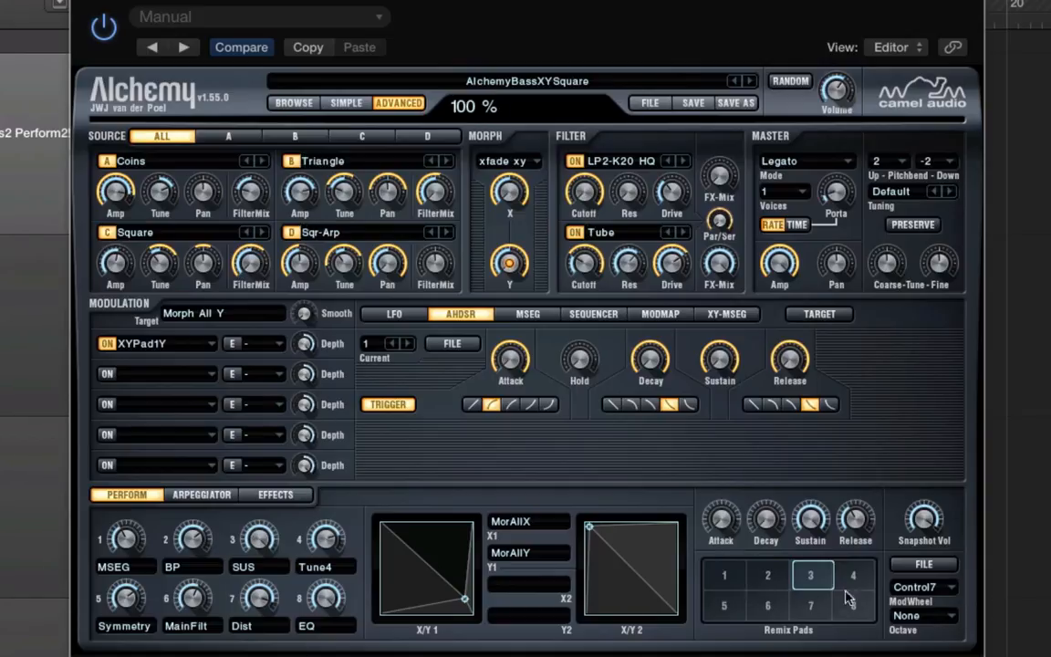
- Morph between Remix Pad snapshots 1, 2 and 3, finishing on snapshot 1
drag(804, 575, 703, 556)
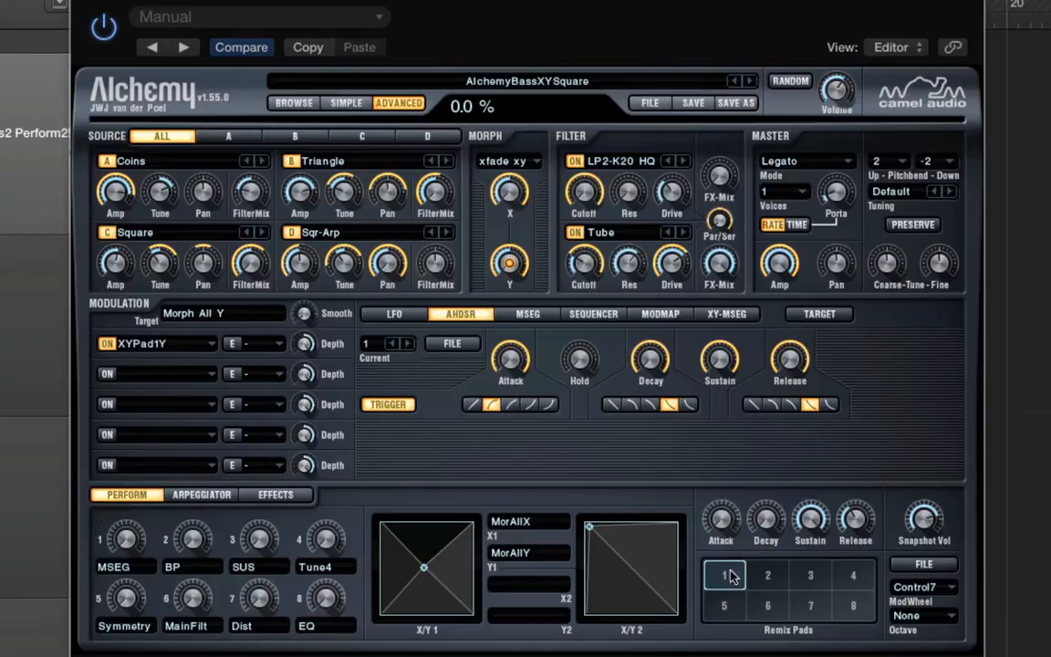
click(775, 573)
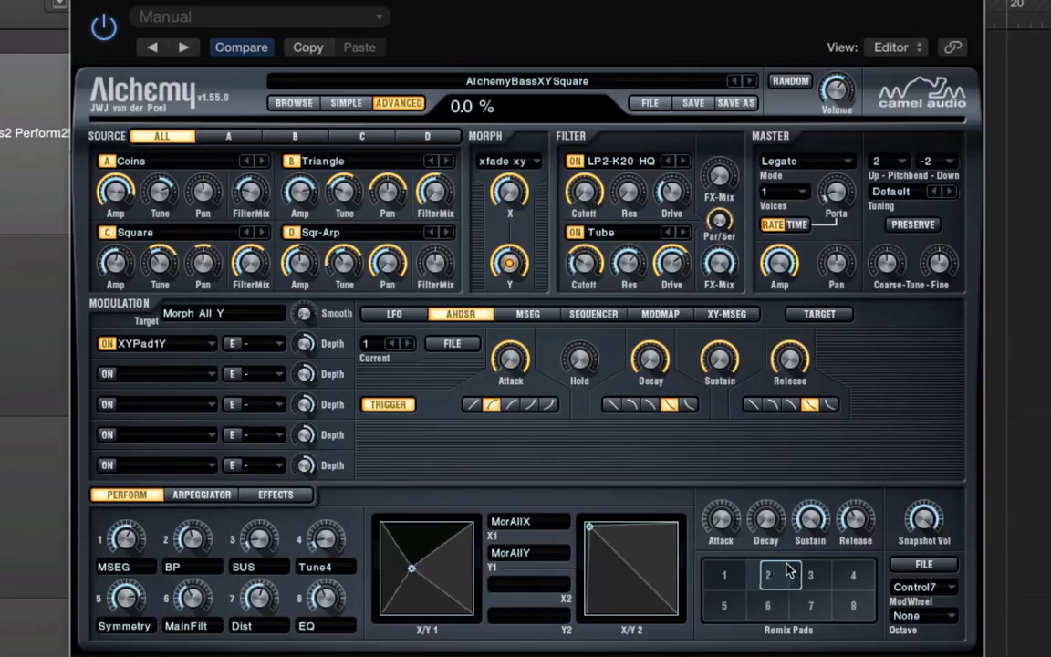
click(819, 571)
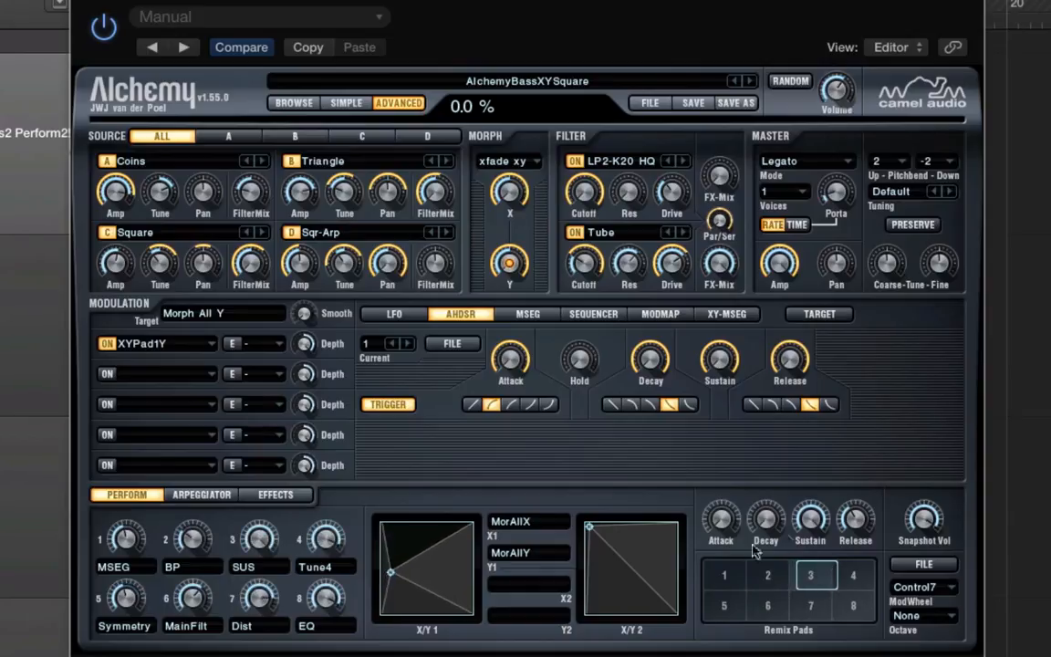
drag(821, 579, 717, 563)
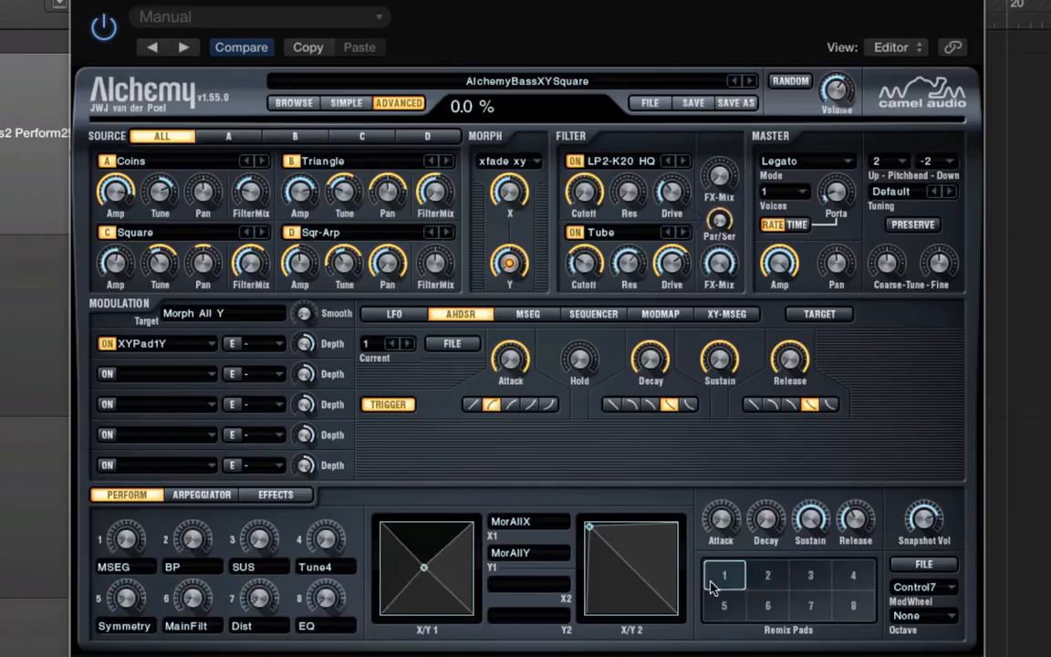
mouse_move(711, 586)
mouse_down()
mouse_move(776, 579)
mouse_move(792, 593)
mouse_move(768, 619)
mouse_move(816, 588)
mouse_move(776, 588)
mouse_move(826, 576)
mouse_move(719, 604)
mouse_move(762, 591)
mouse_move(774, 607)
mouse_move(847, 607)
mouse_move(837, 589)
mouse_move(805, 580)
mouse_move(718, 606)
mouse_move(774, 570)
mouse_move(857, 604)
mouse_move(724, 575)
mouse_up()
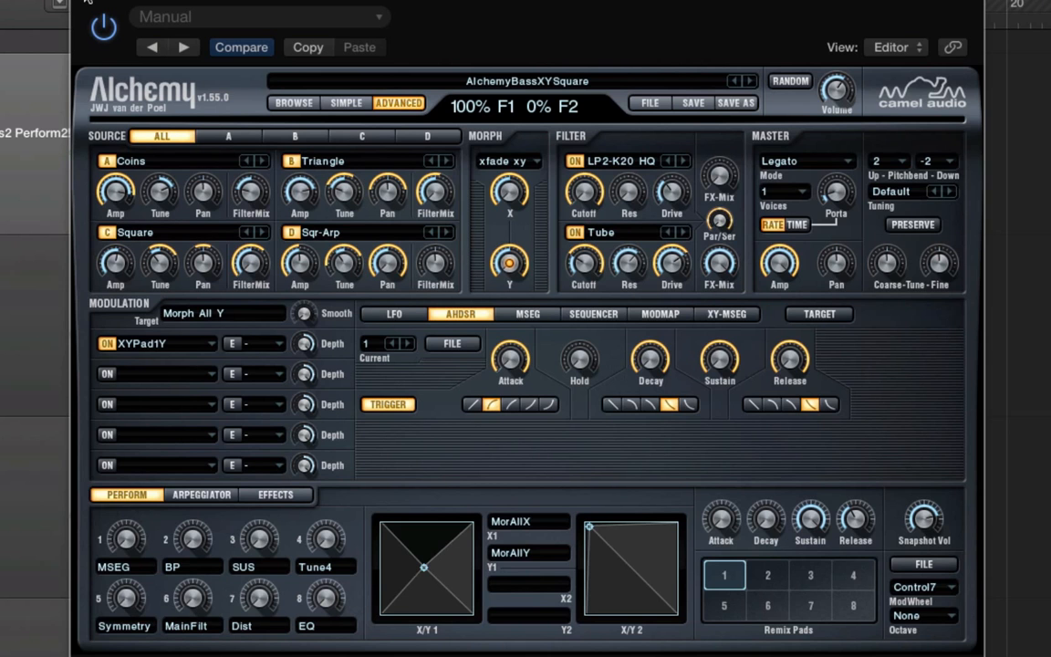
- Close the Alchemy window and mute the Alchemy track
click(86, 1)
scroll(49, 128, up, 3)
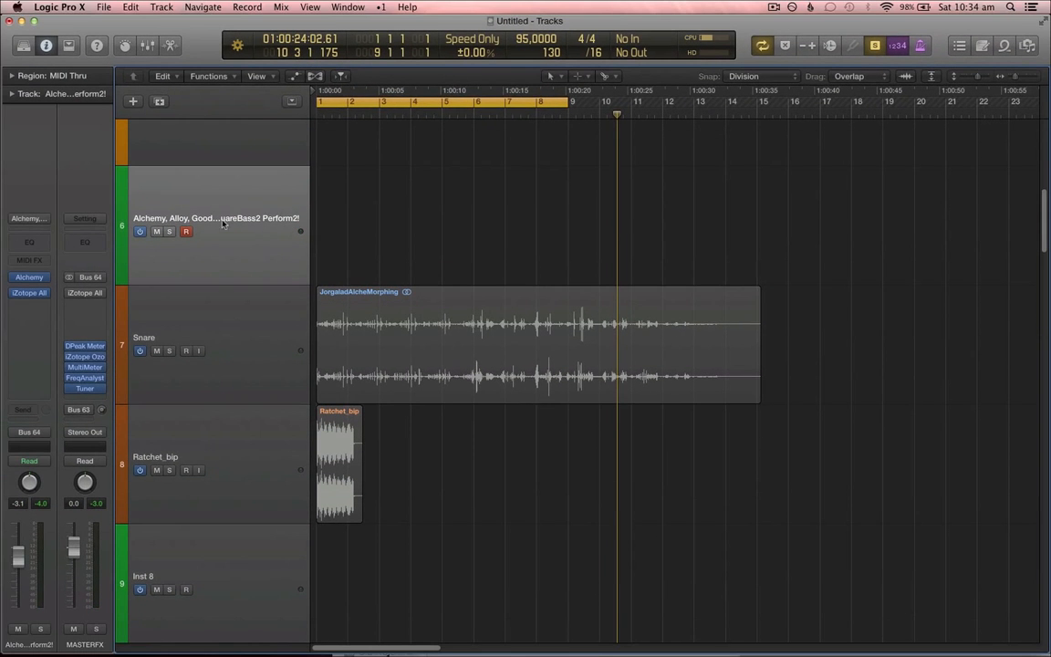
scroll(277, 274, up, 1)
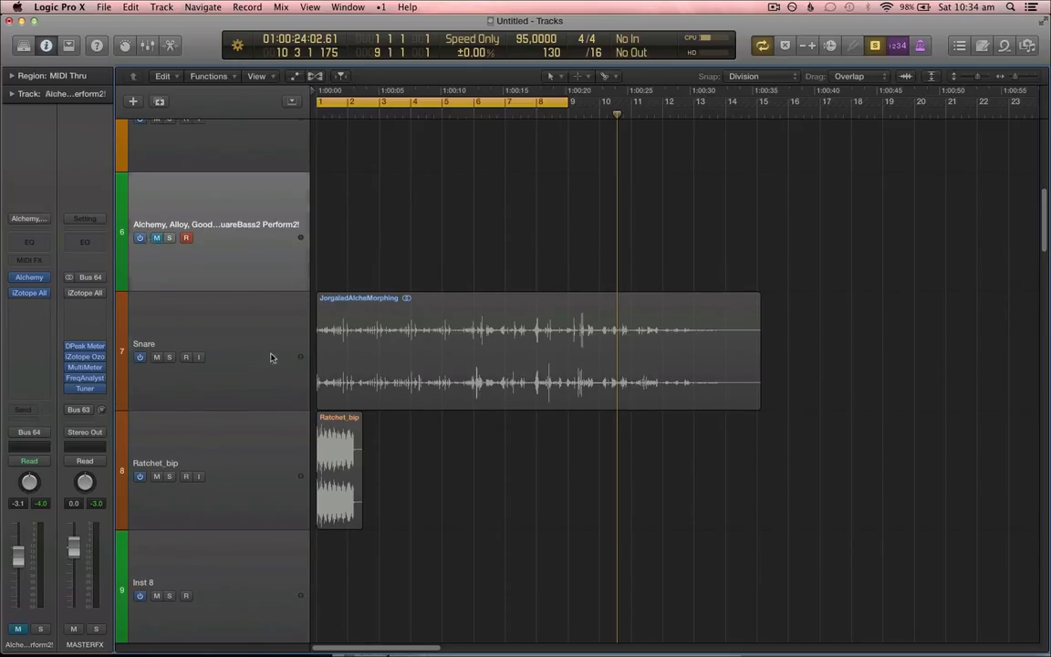
- Select the Snare track with its JorgaladAlcheMorphing region and turn off cycle mode
click(270, 357)
key(c)
key(super+Up)
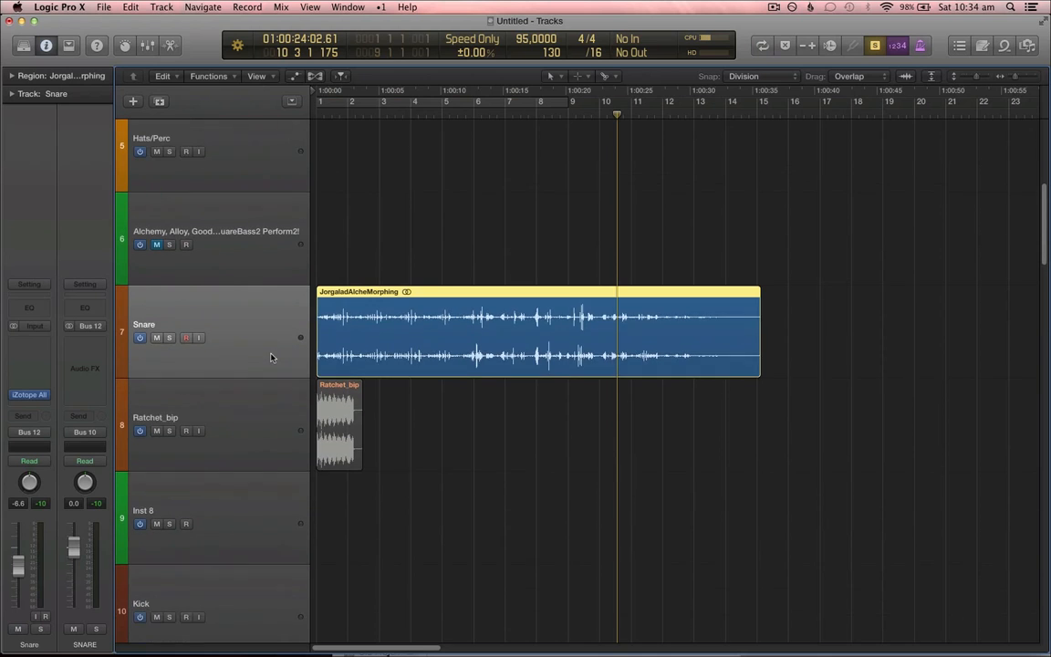
key(super+Up)
key(super+Up)
key(super+Left)
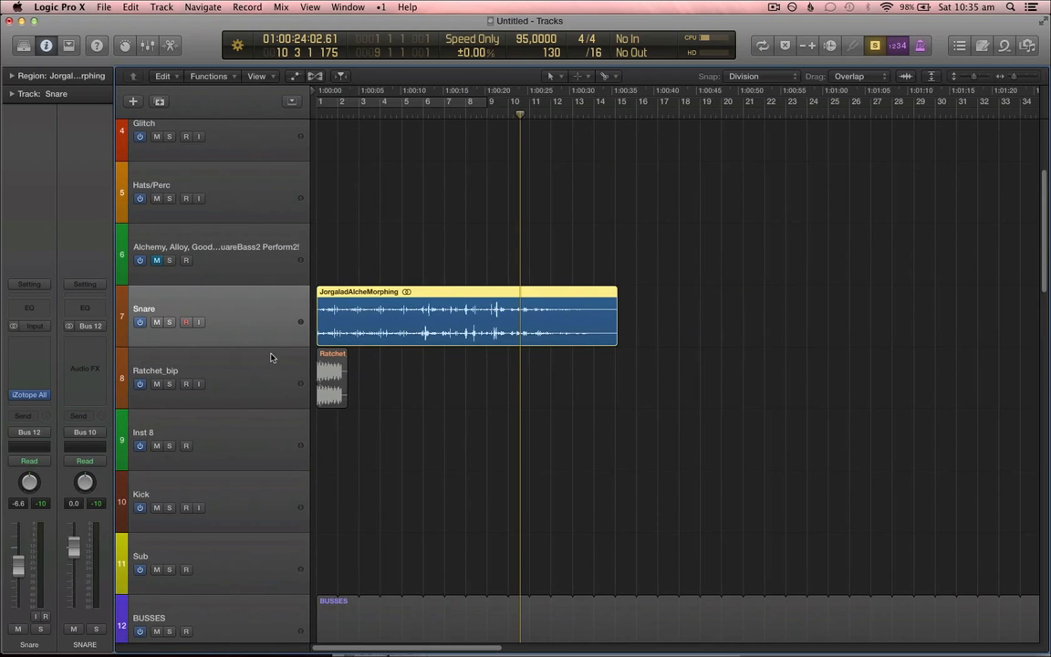
scroll(269, 345, down, 3)
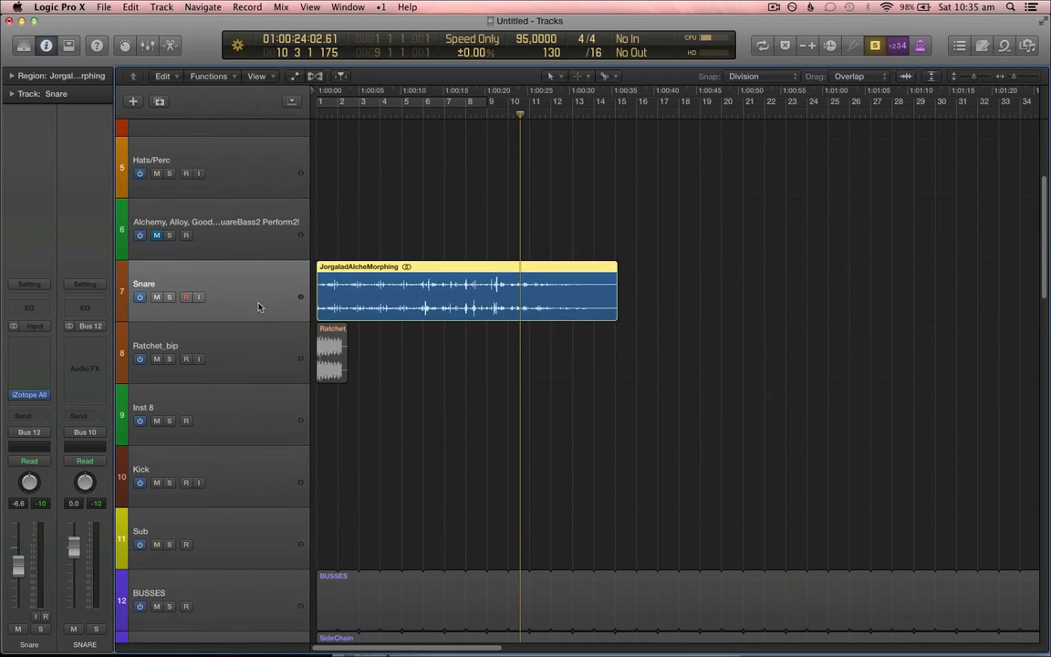
- Solo the Snare track, play its JorgaladAlcheMorphing region from the project start, and mute the track
click(156, 297)
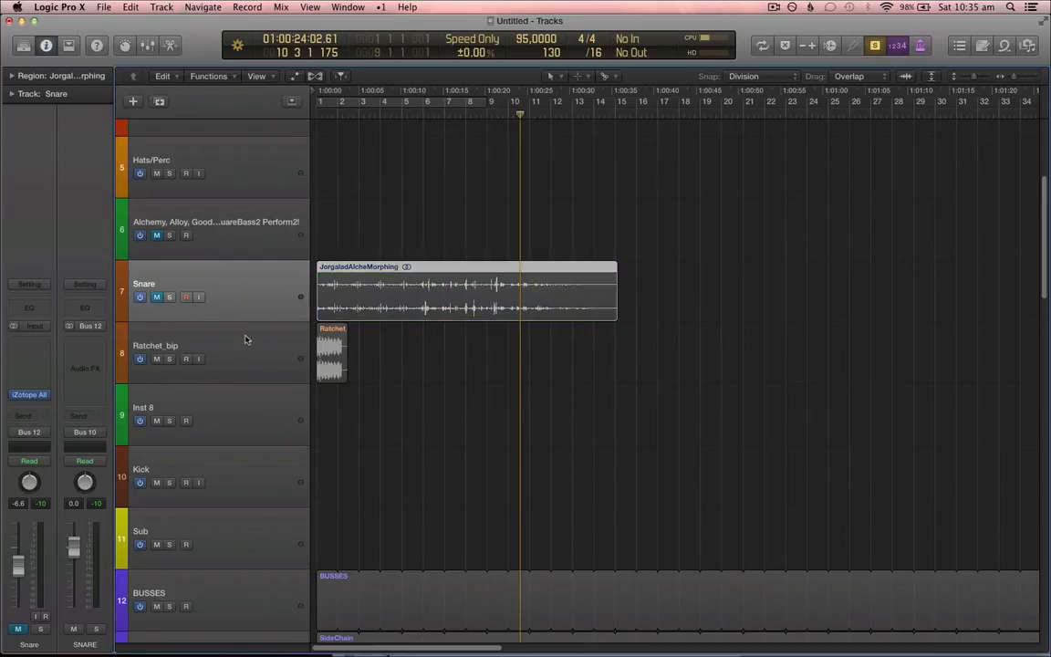
click(169, 297)
key(Return)
key(XF86AudioRaiseVolume)
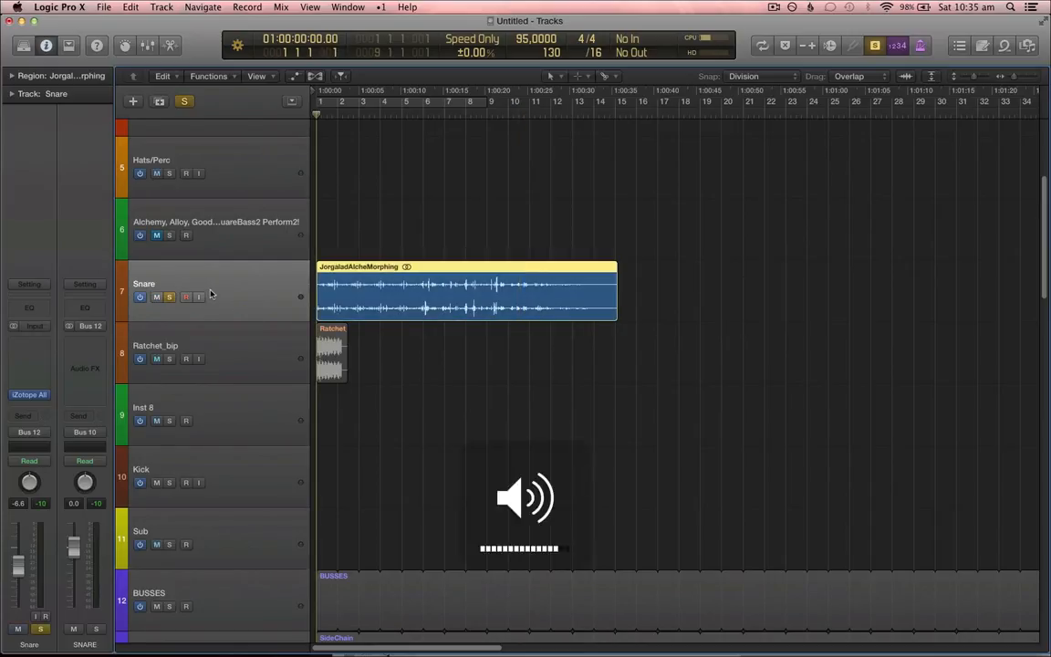
key(space)
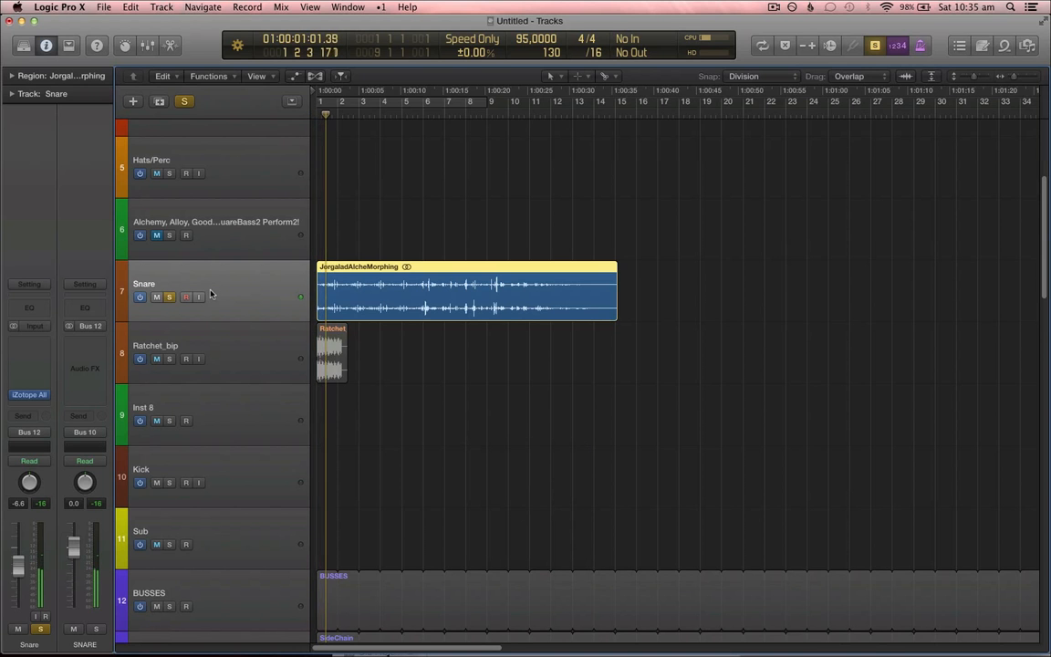
click(156, 296)
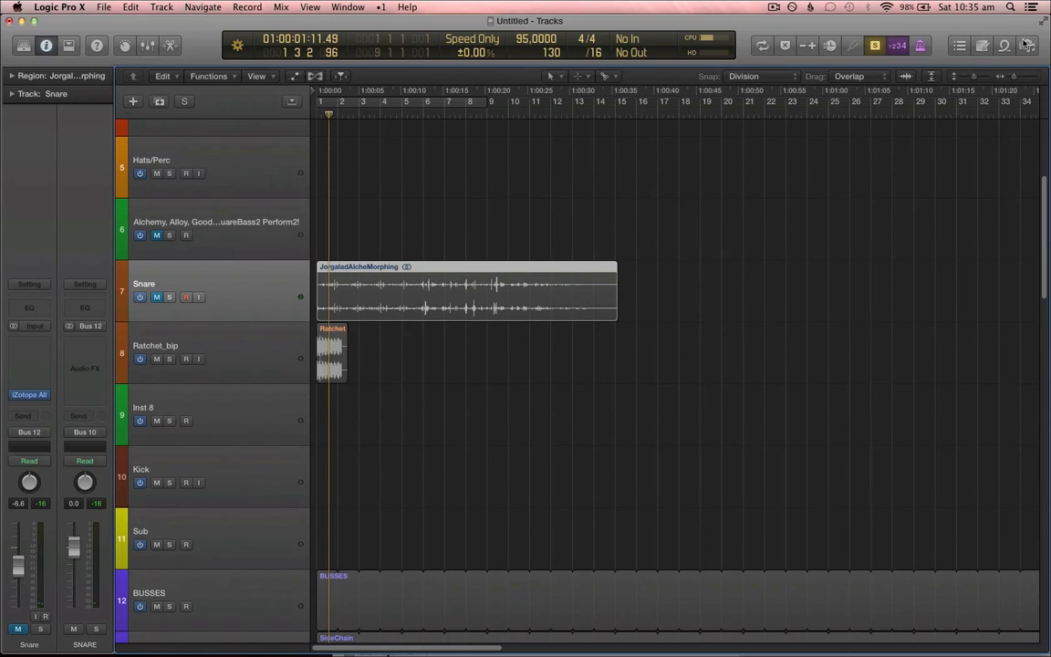
- Search all files in the browser for "ratchet" and "metal", and clear the search text
click(1027, 46)
click(865, 146)
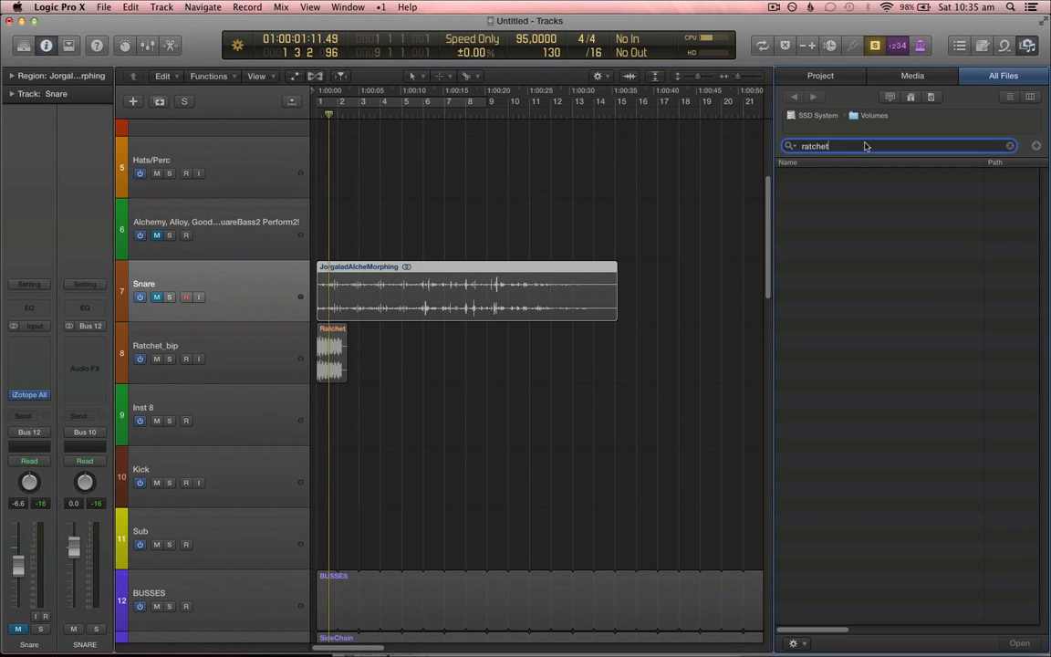
key(Return)
drag(865, 146, 765, 142)
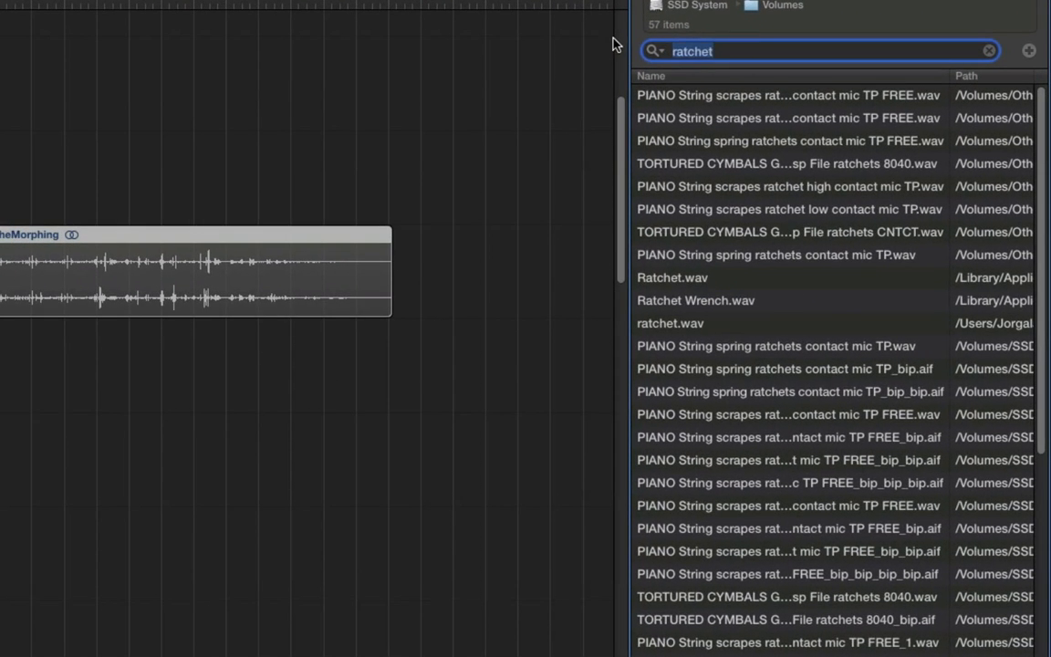
text(metal)
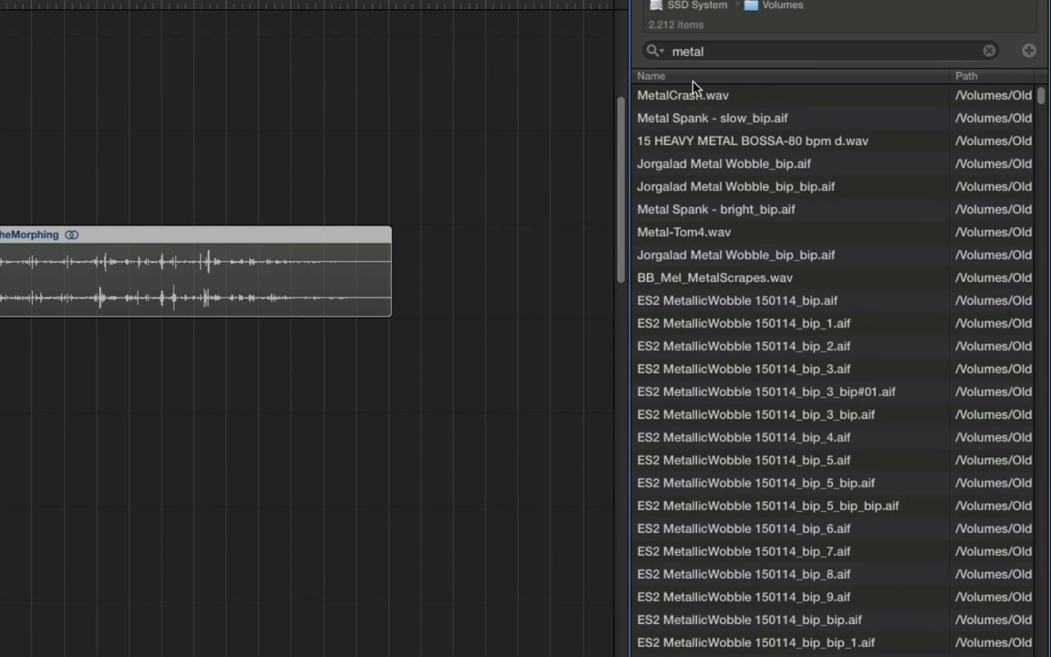
click(720, 52)
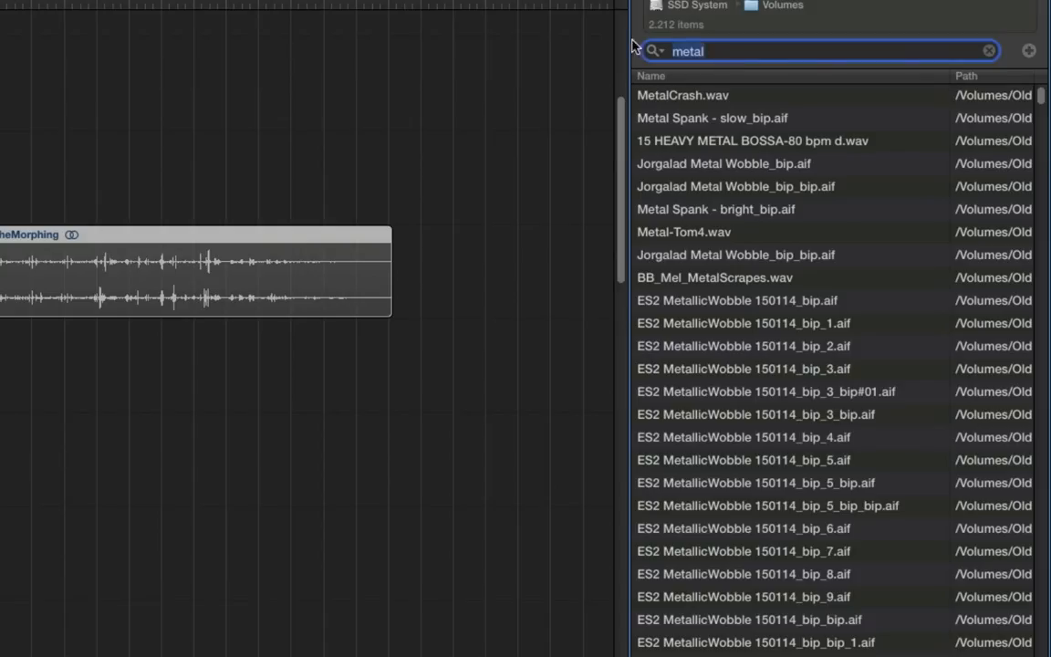
key(BackSpace)
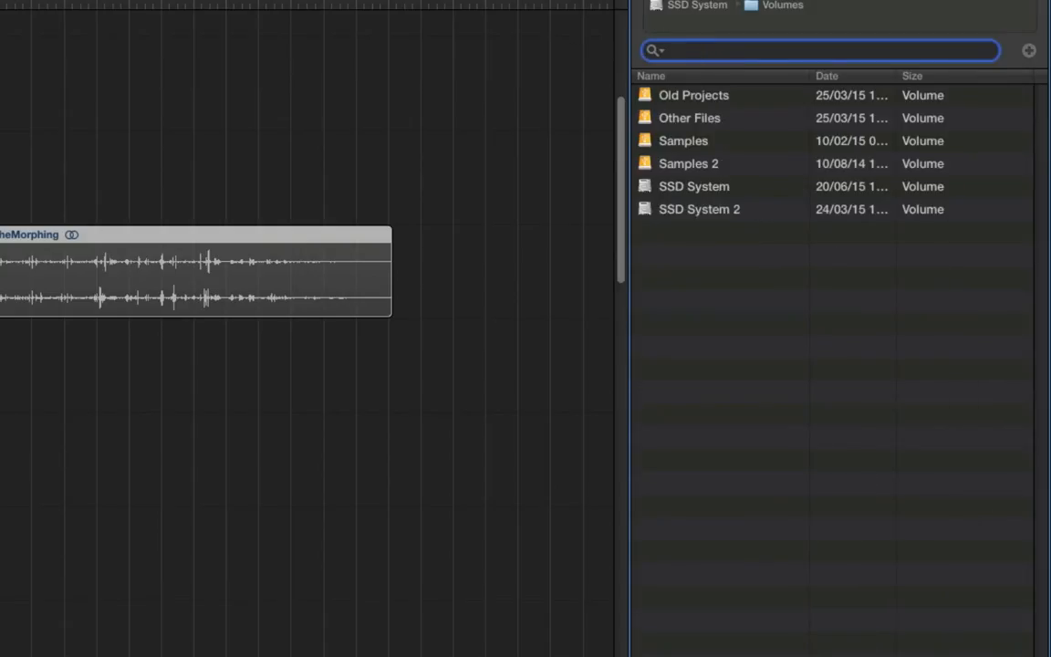
- Select the Ratchet_bip track with its region and enlarge it in the timeline
click(4, 365)
key(super+Right)
key(super+Right)
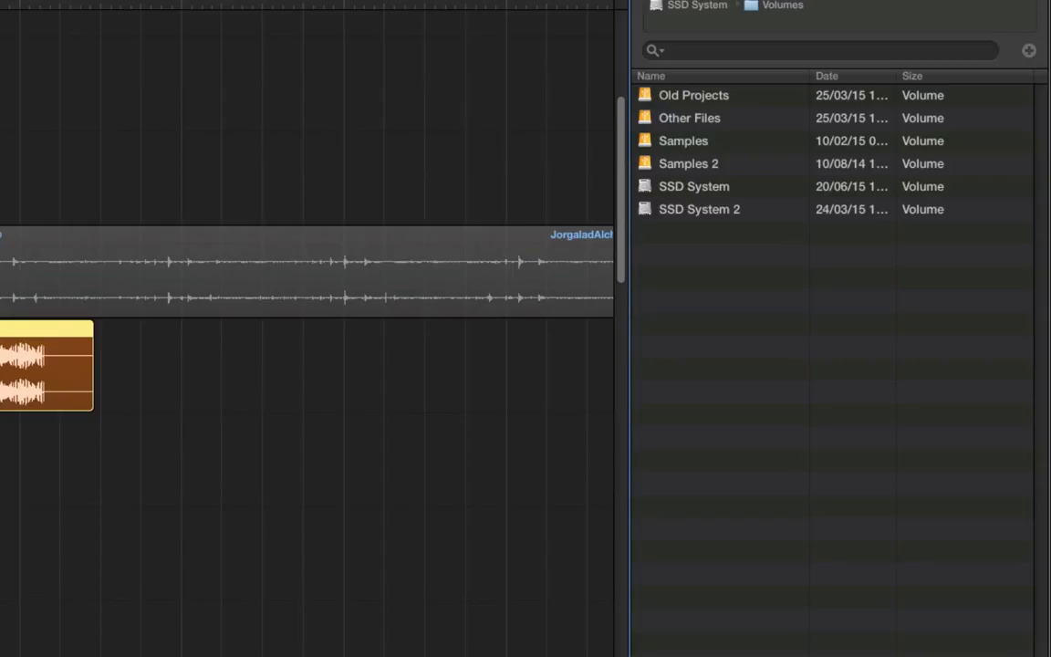
scroll(307, 328, left, 2)
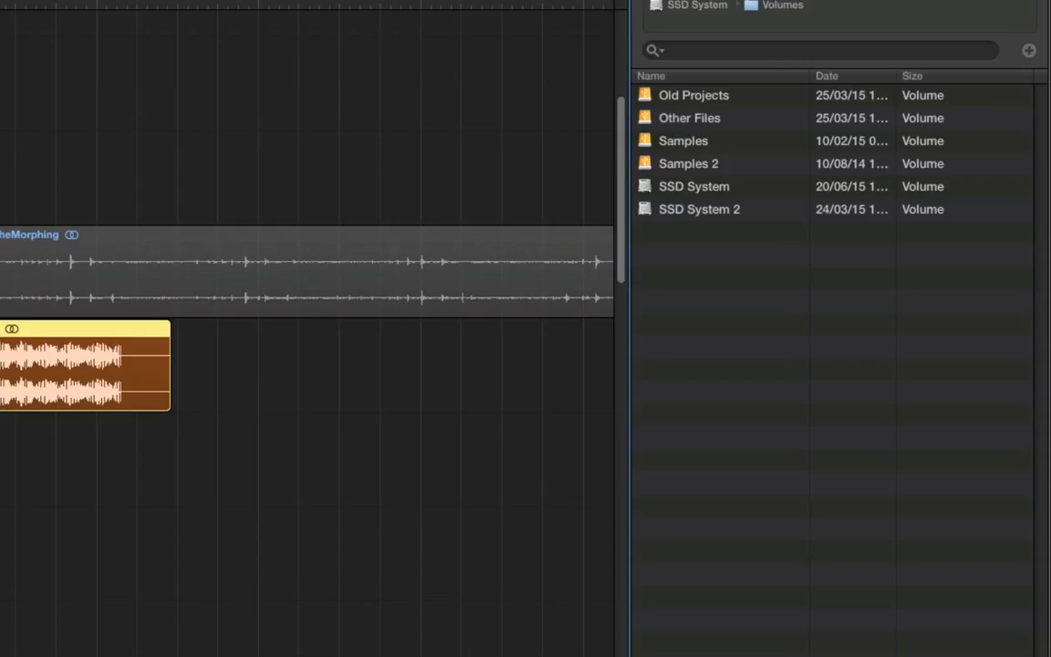
- Search all files for "ratchet" again, check the path of Ratchet.wav, and close the file browser
click(764, 52)
text(ra)
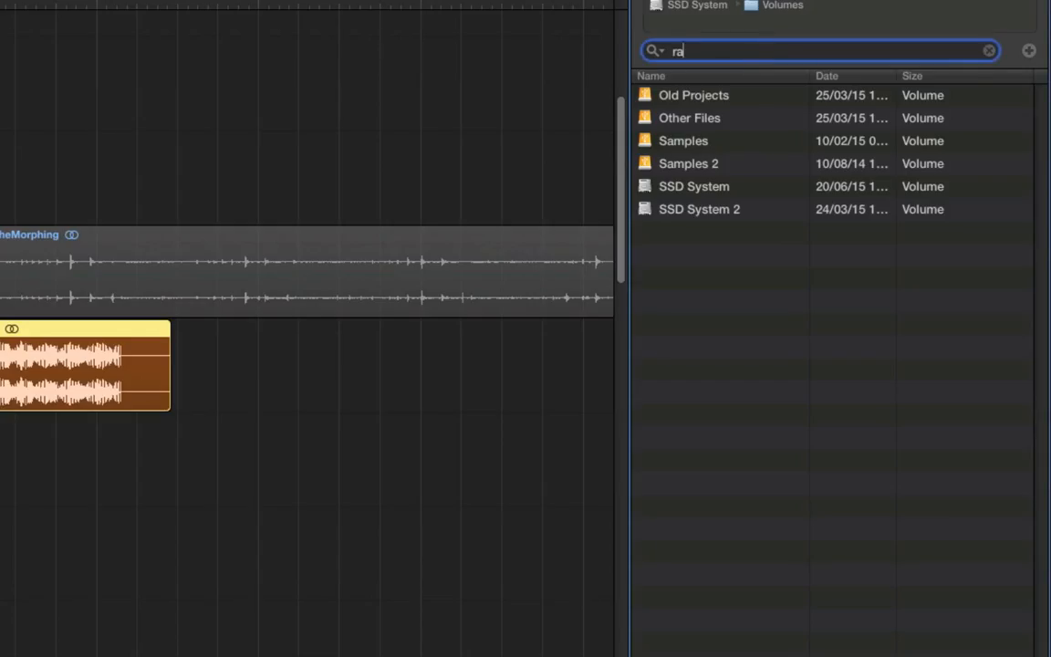
text(tchet)
key(Return)
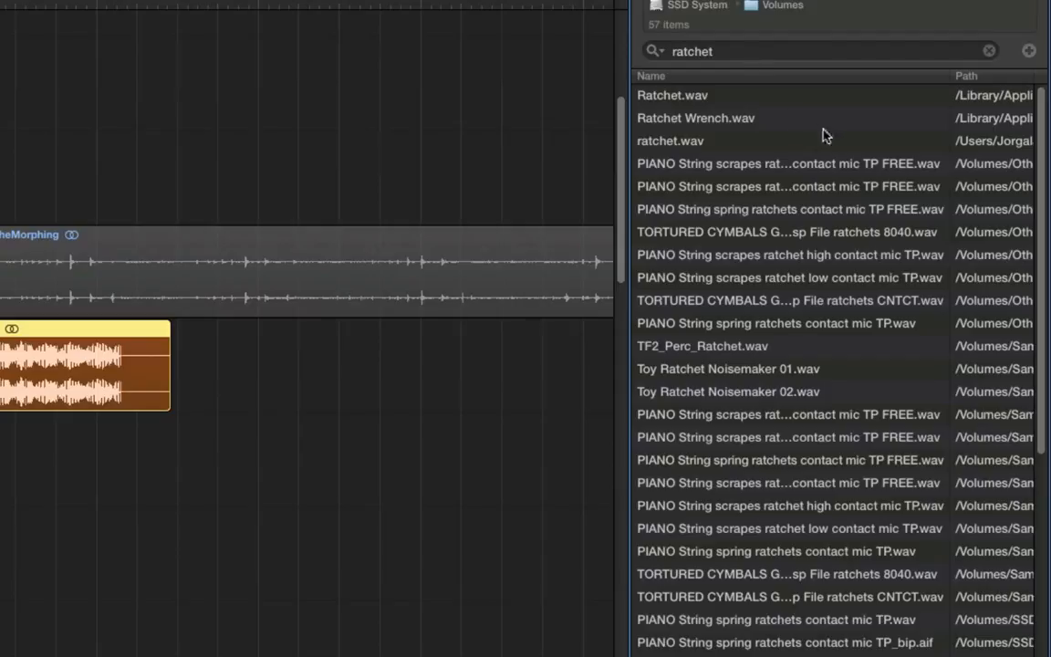
click(750, 97)
scroll(753, 101, right, 5)
scroll(750, 100, right, 5)
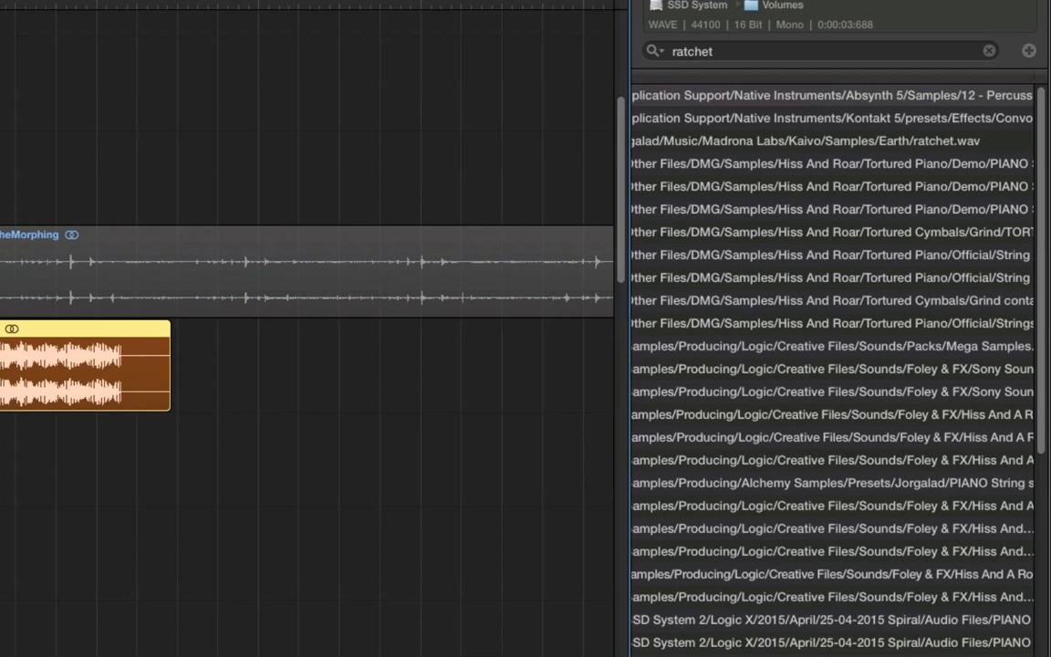
key(f)
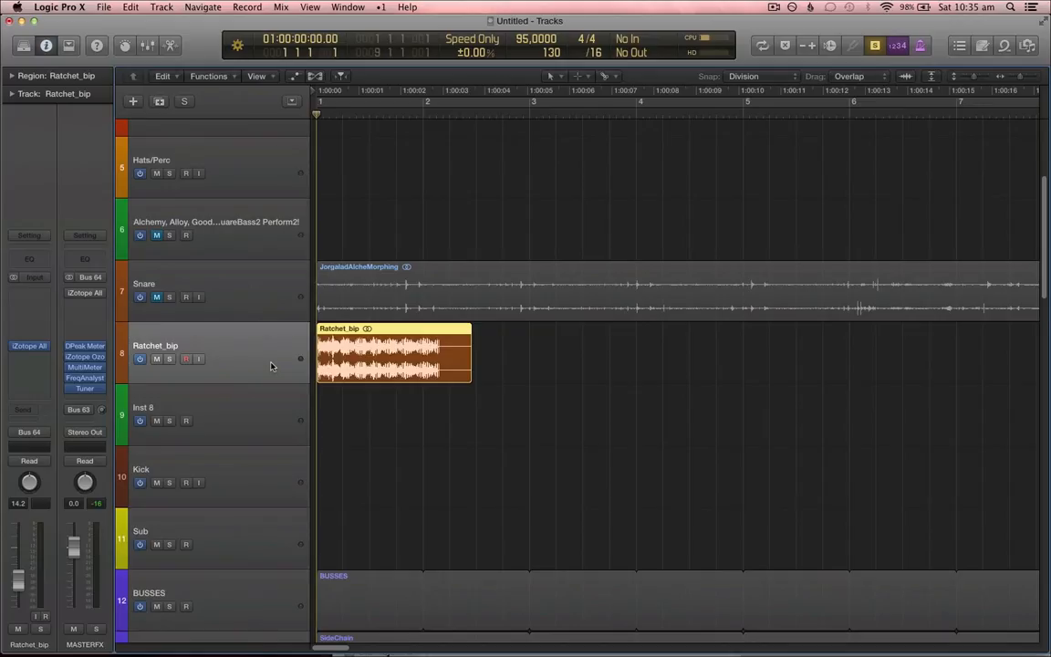
- Play the Ratchet_bip region from its start and bypass the iZotope insert on its channel
key(space)
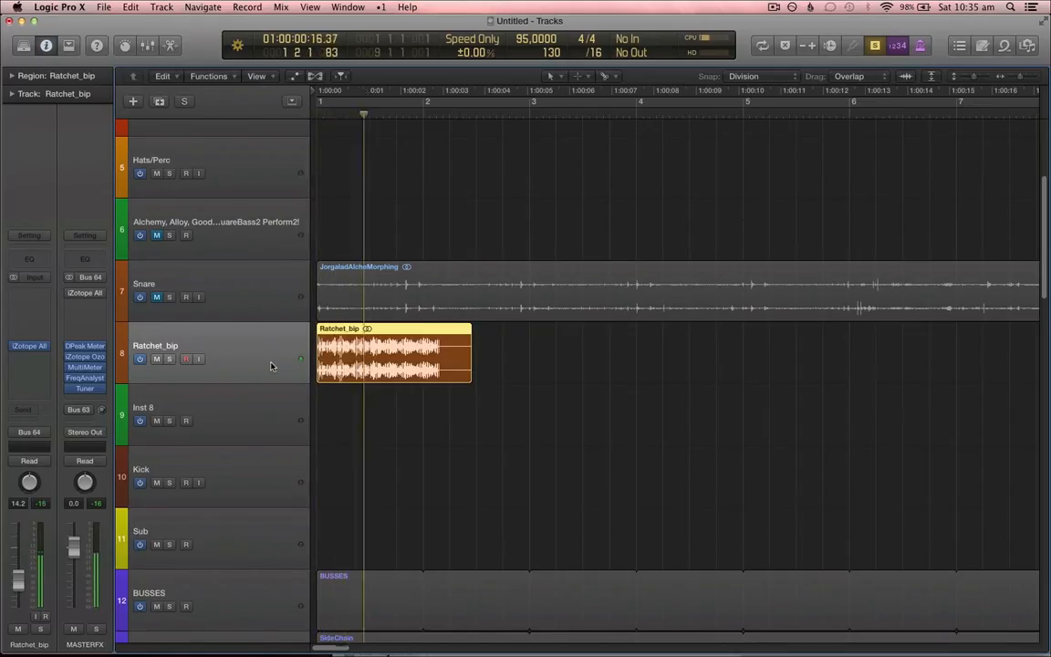
key(super+Right)
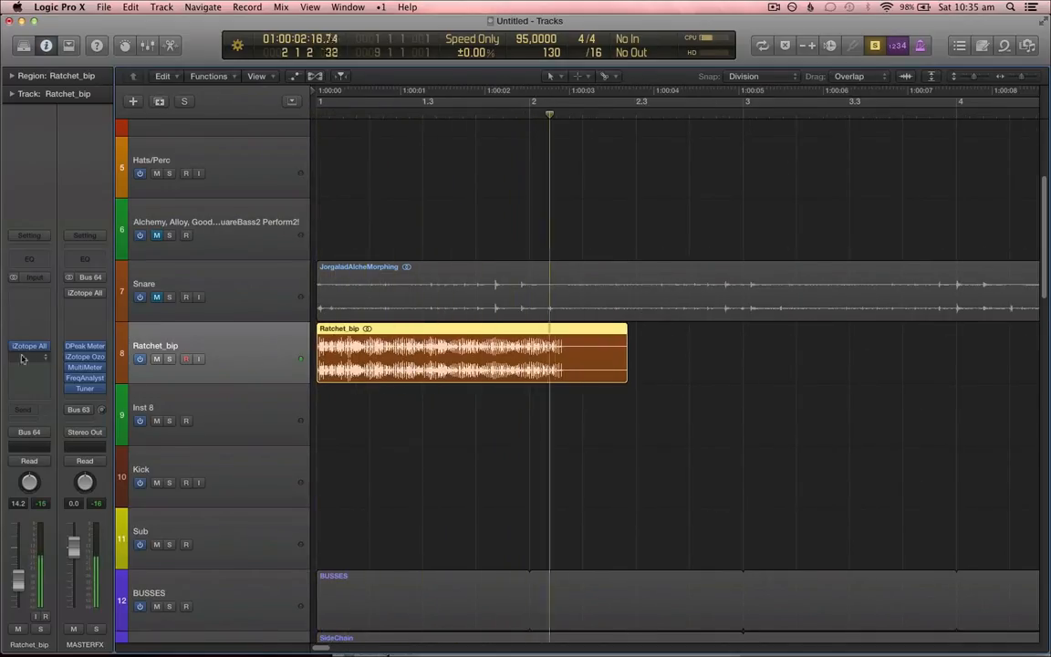
key(Return)
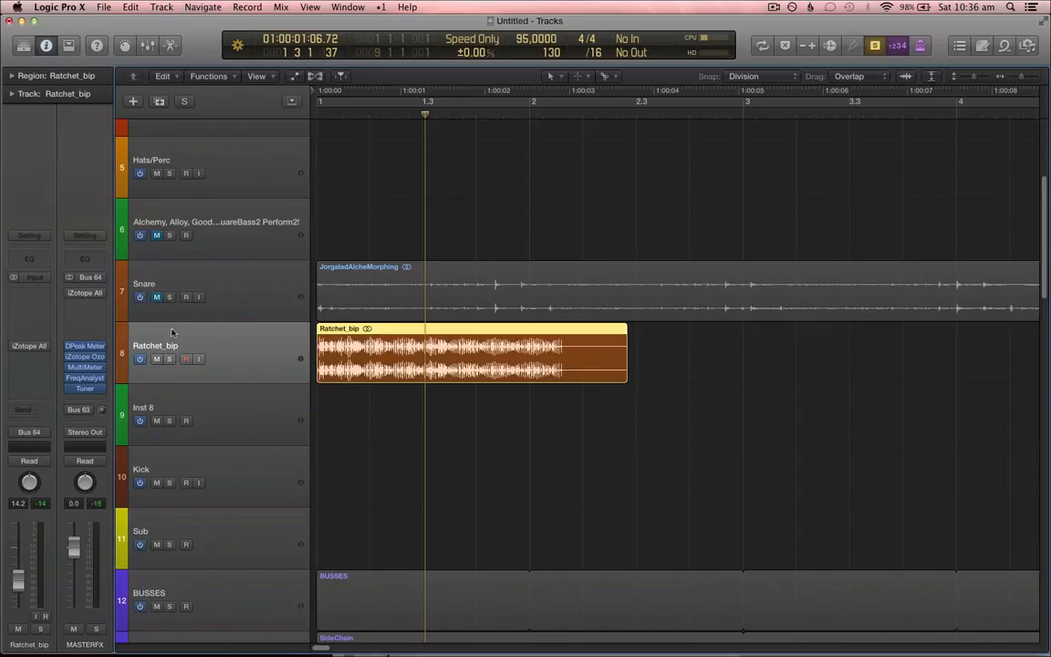
- Solo the Ratchet_bip and Inst 8 tracks and open the ES2 synthesizer on Inst 8
click(244, 416)
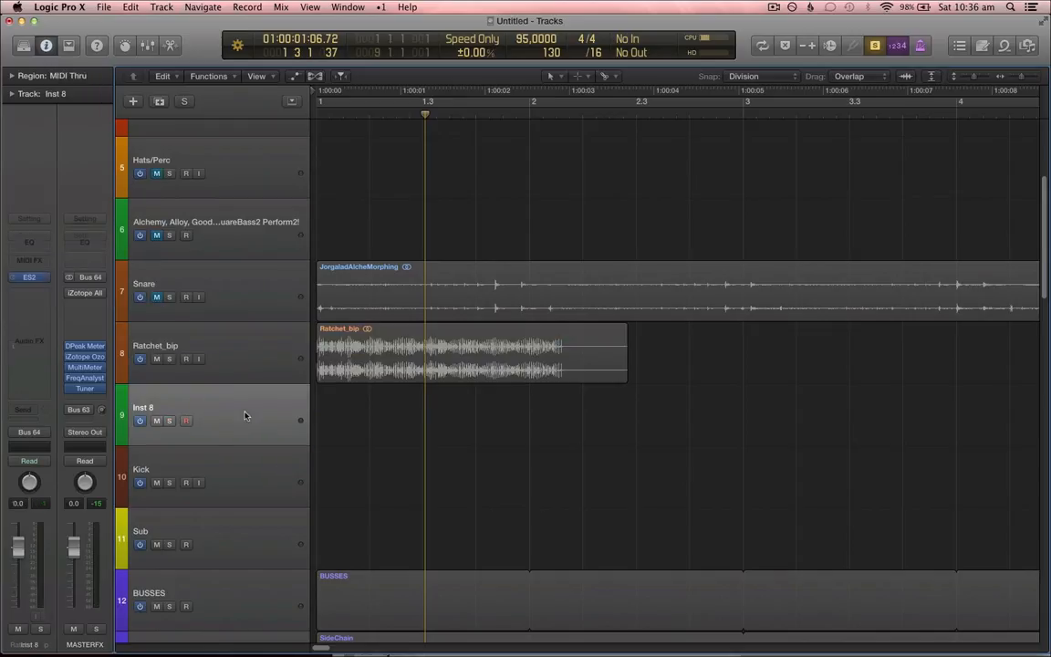
click(170, 359)
click(168, 420)
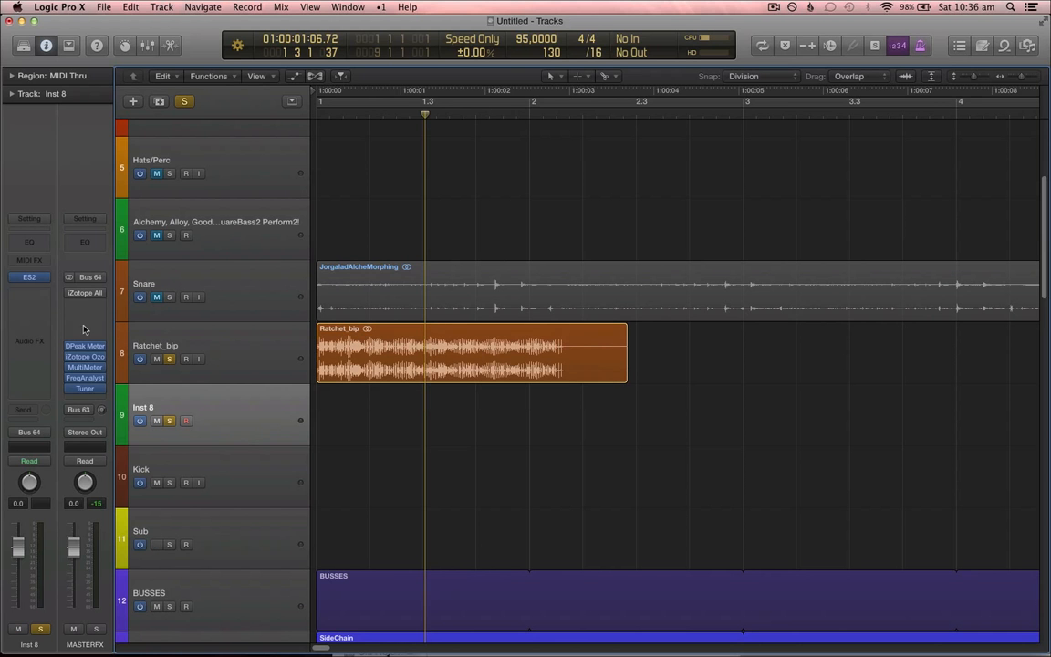
click(31, 279)
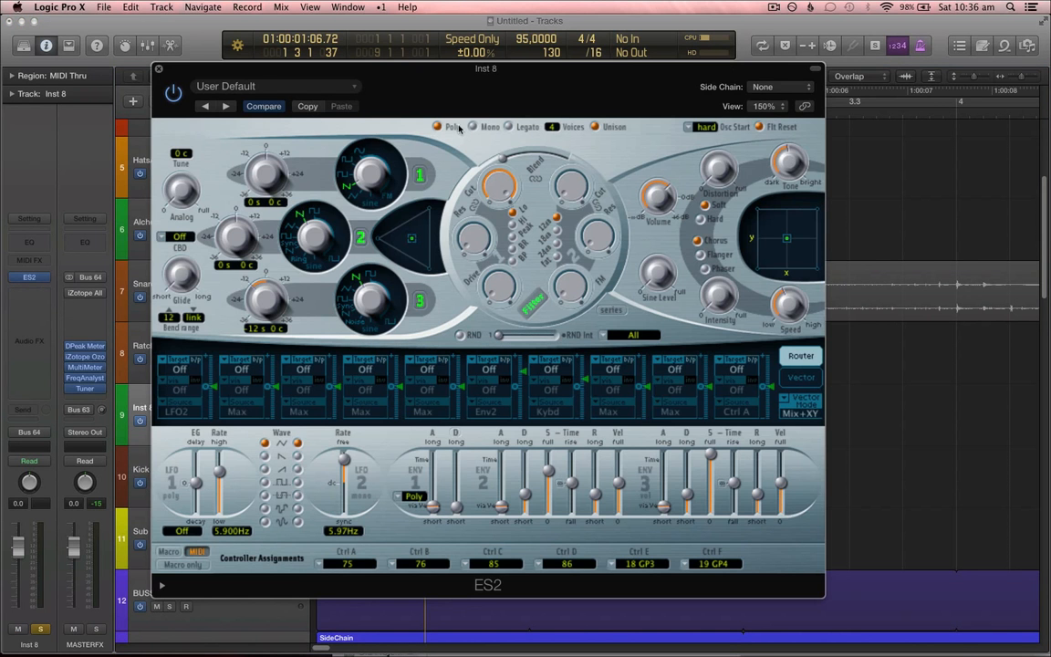
drag(461, 77, 615, 97)
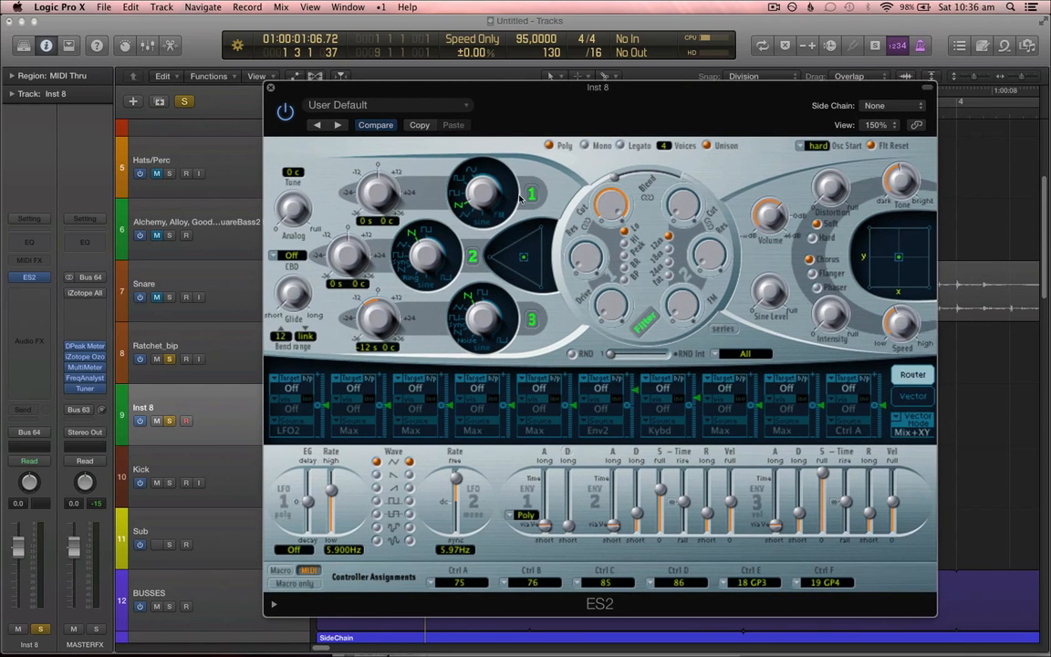
- Set the ES2 to Legato with 8 voices and lower the Inst 8 channel volume to about -14.4 dB
click(620, 146)
drag(17, 546, 31, 605)
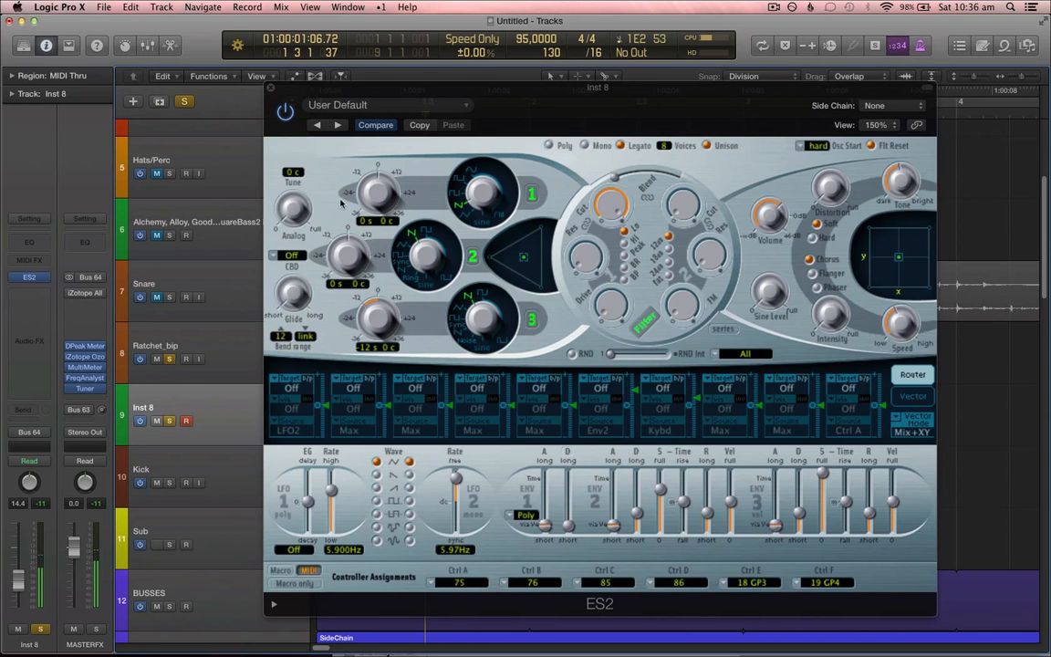
- Transpose oscillators 1 and 2 down 12 semitones and change all three oscillator waveforms, using a pulse wave on oscillator 3
click(359, 173)
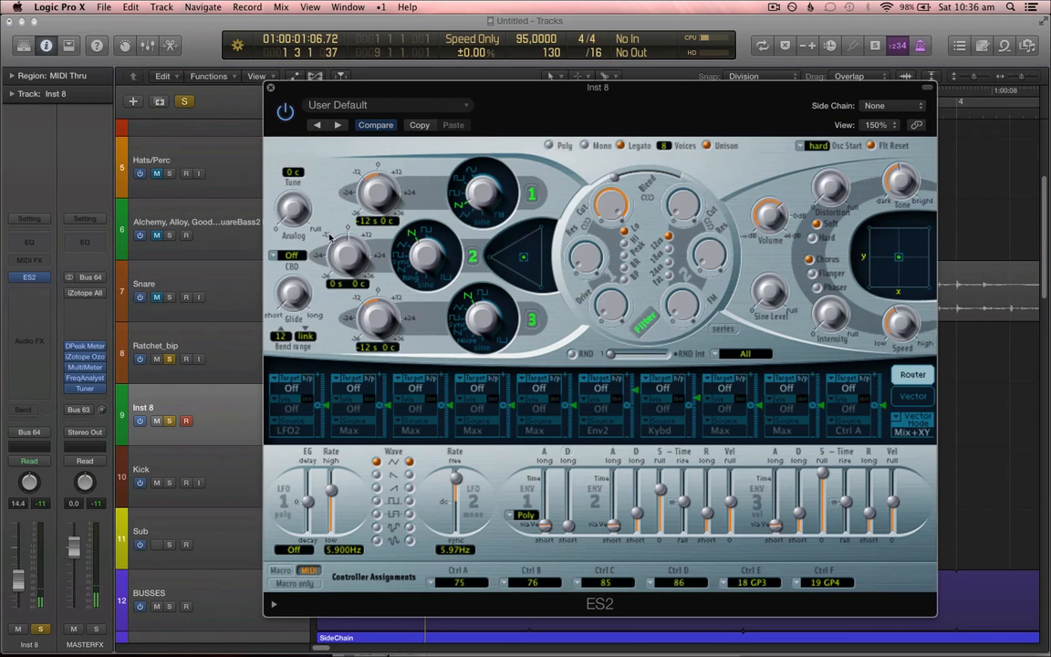
click(329, 234)
click(455, 319)
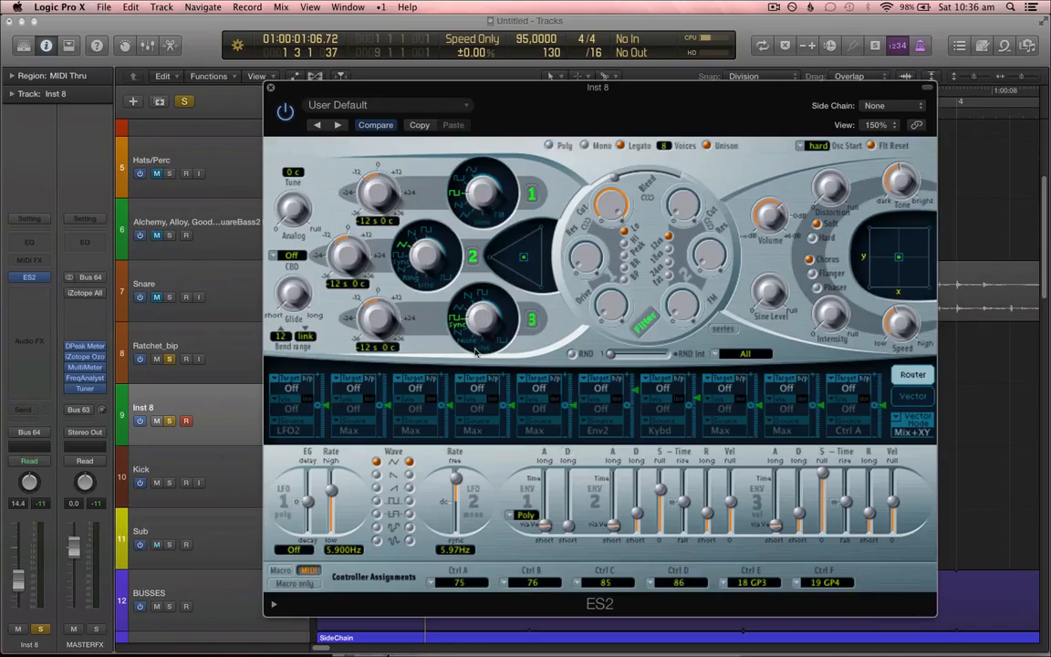
click(484, 296)
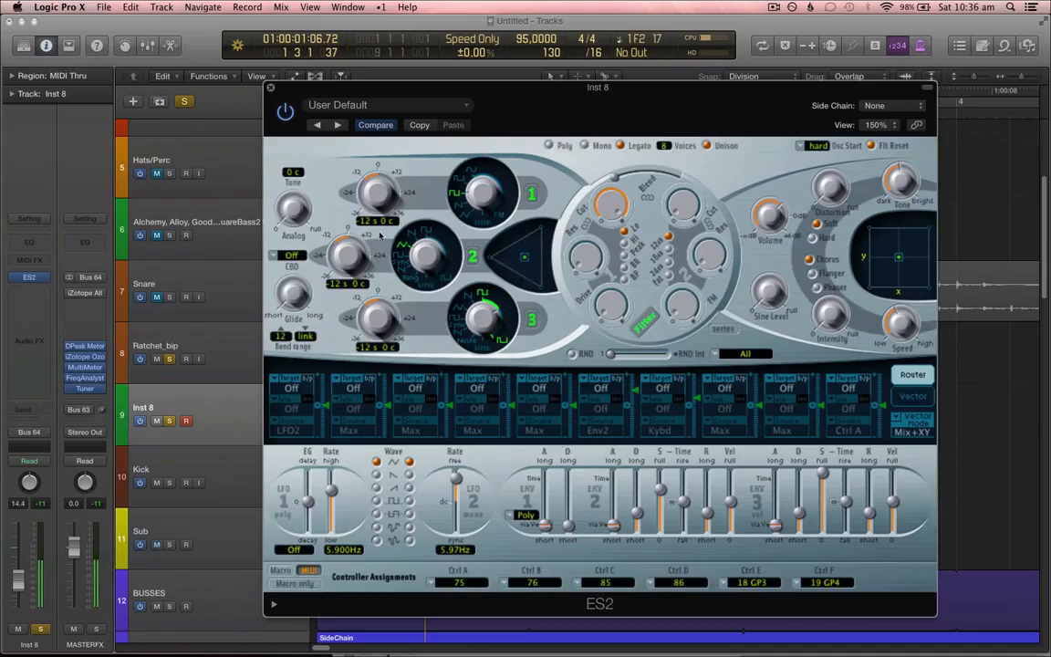
- Detune oscillators 1, 2 and 3 by -3, 3 and -2 cents and raise the Analog amount
drag(384, 222, 384, 226)
drag(361, 285, 362, 281)
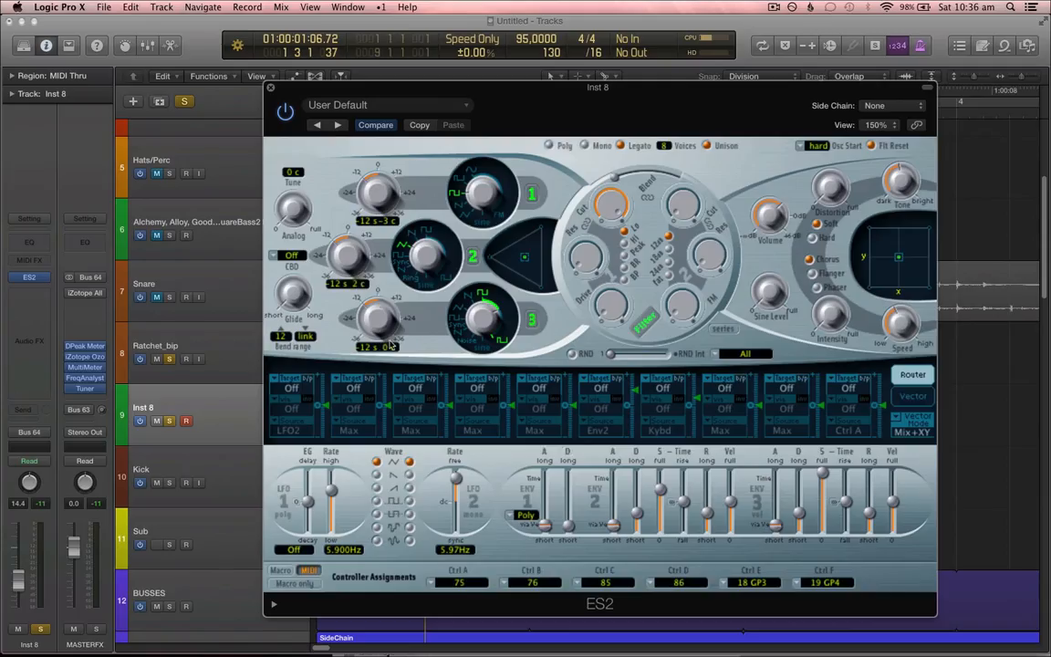
drag(386, 352, 363, 299)
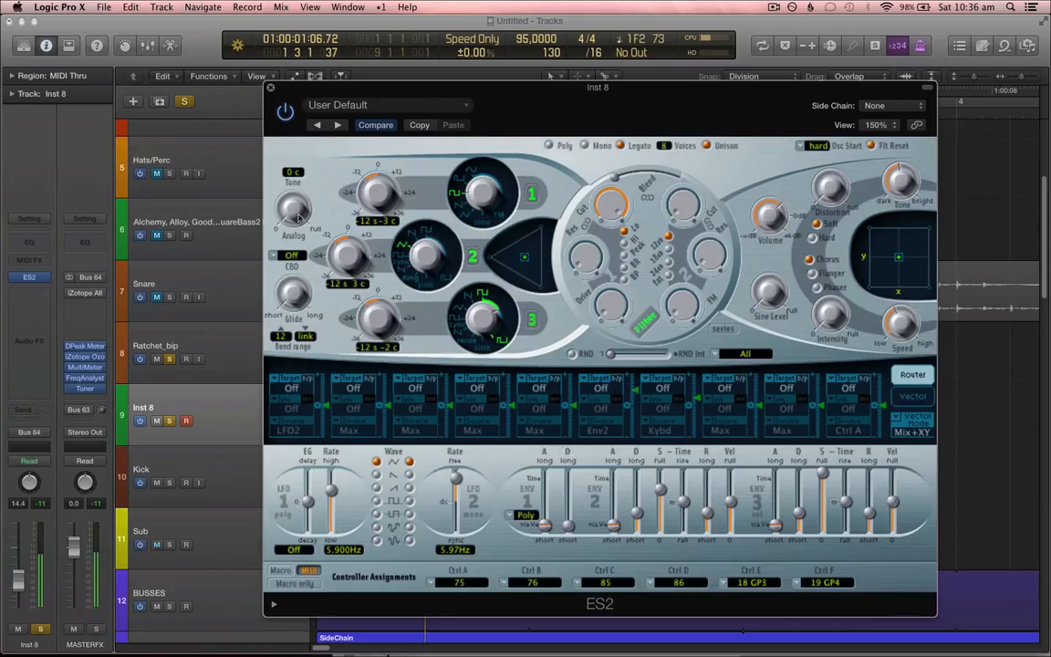
drag(299, 215, 330, 79)
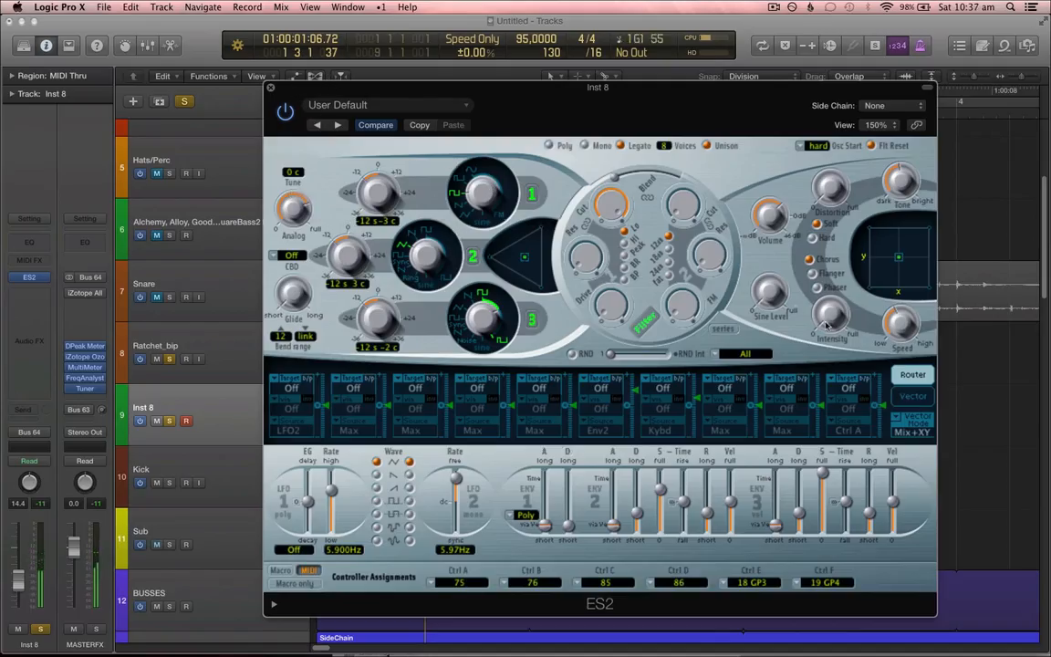
- Run the filters in parallel with filter 1 as BP, adjusting the cutoffs, filter 1 resonance and filter blend
drag(620, 203, 693, 149)
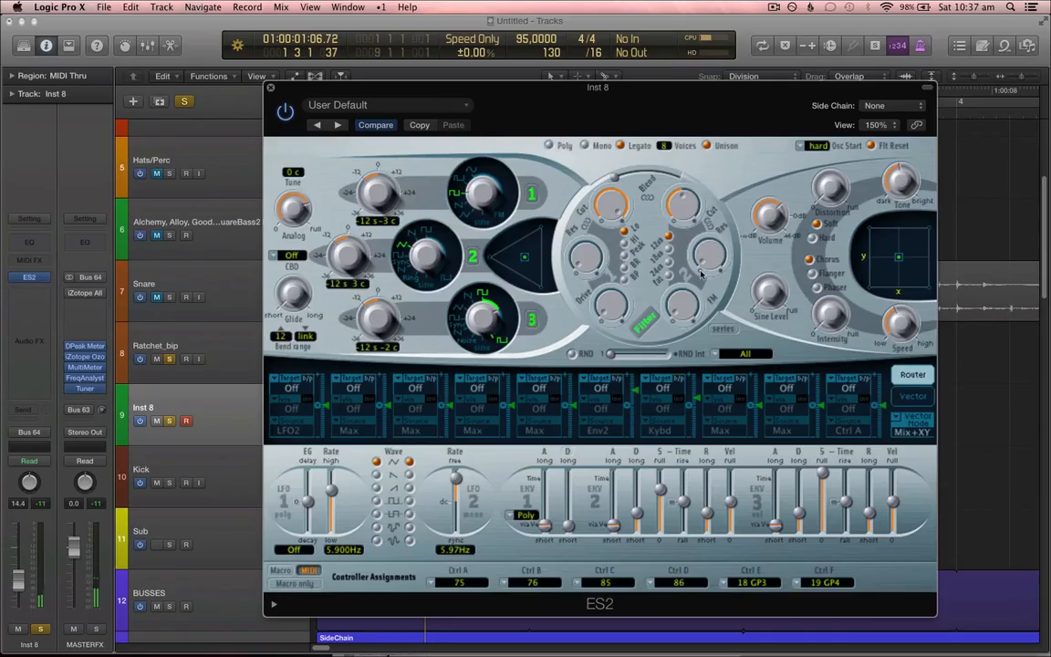
drag(618, 178, 659, 216)
click(737, 330)
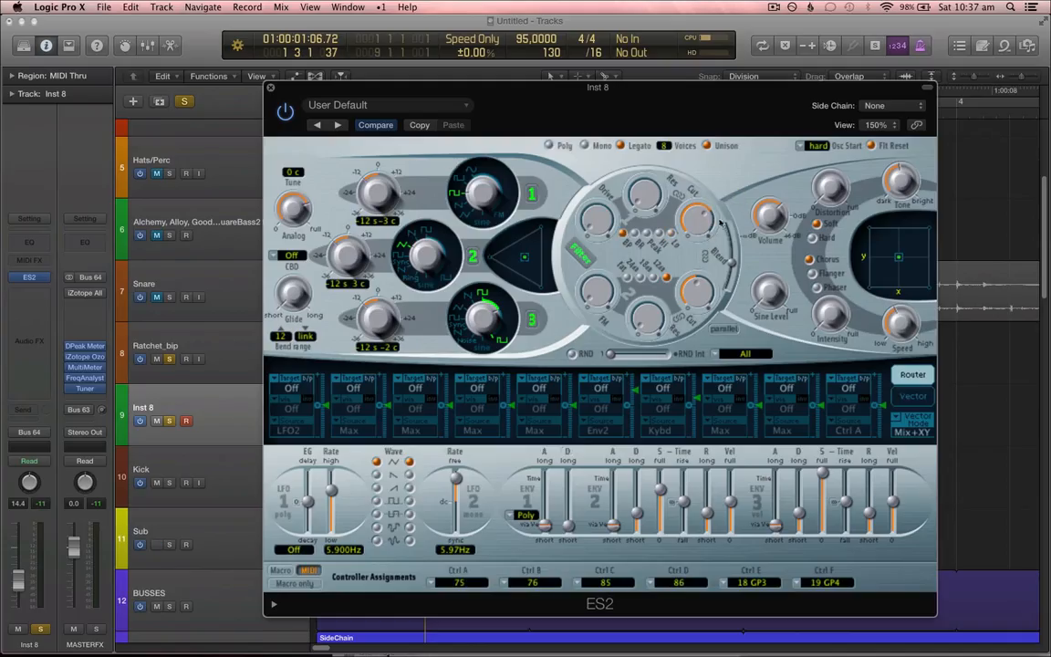
drag(644, 185, 662, 129)
drag(729, 270, 729, 276)
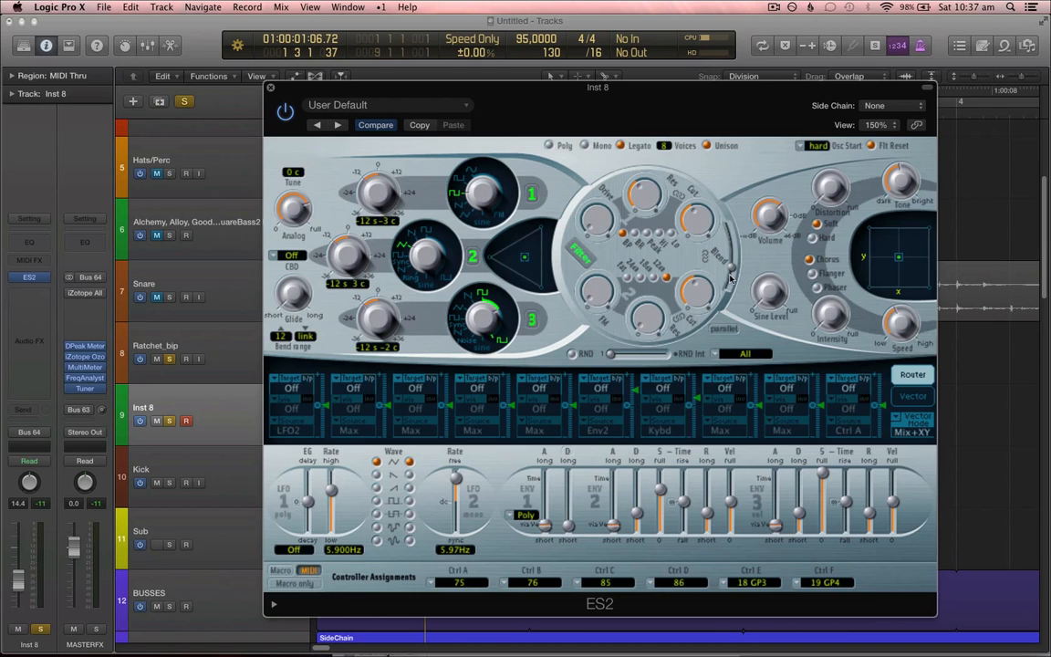
- Route the mod wheel (ModWhl) to Cut 1+2 in the ES2's fourth modulation slot at maximum amount, and close the plug-in
click(488, 402)
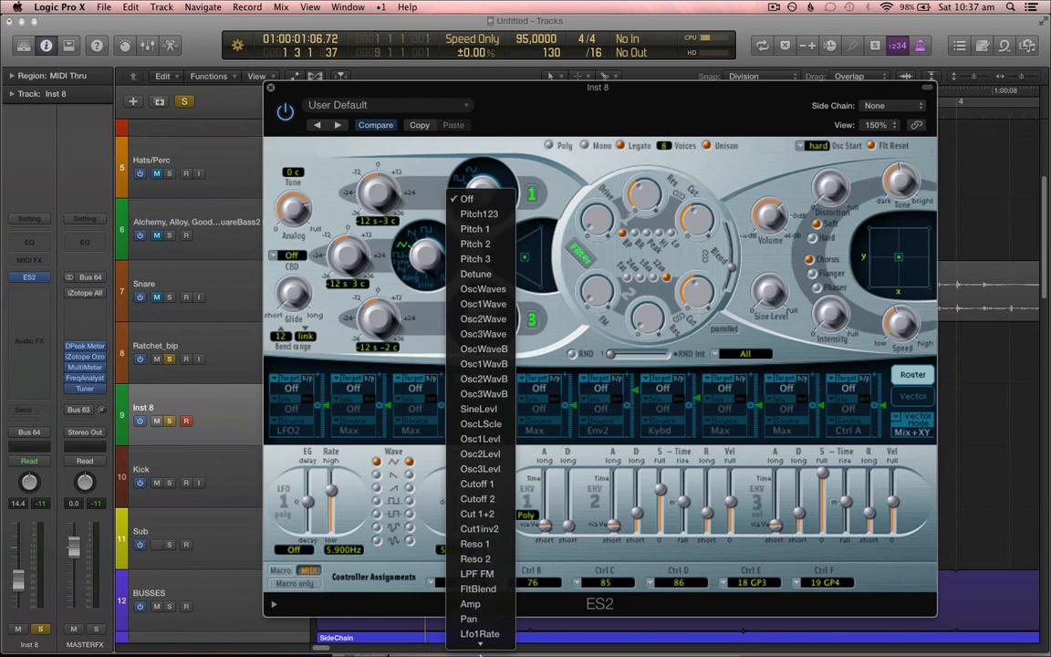
click(476, 459)
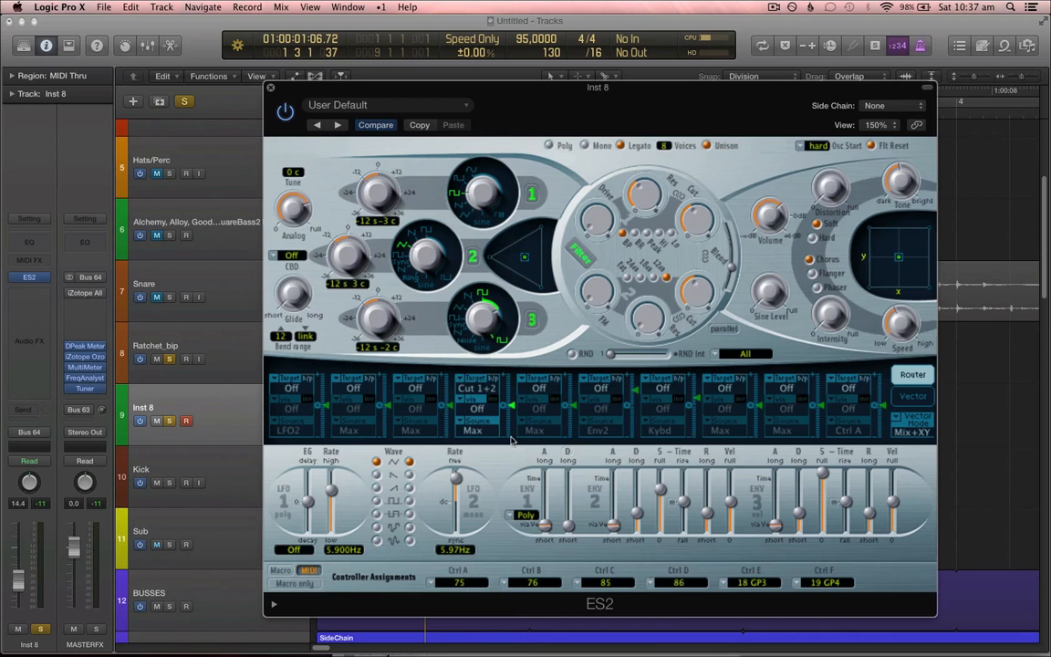
click(473, 430)
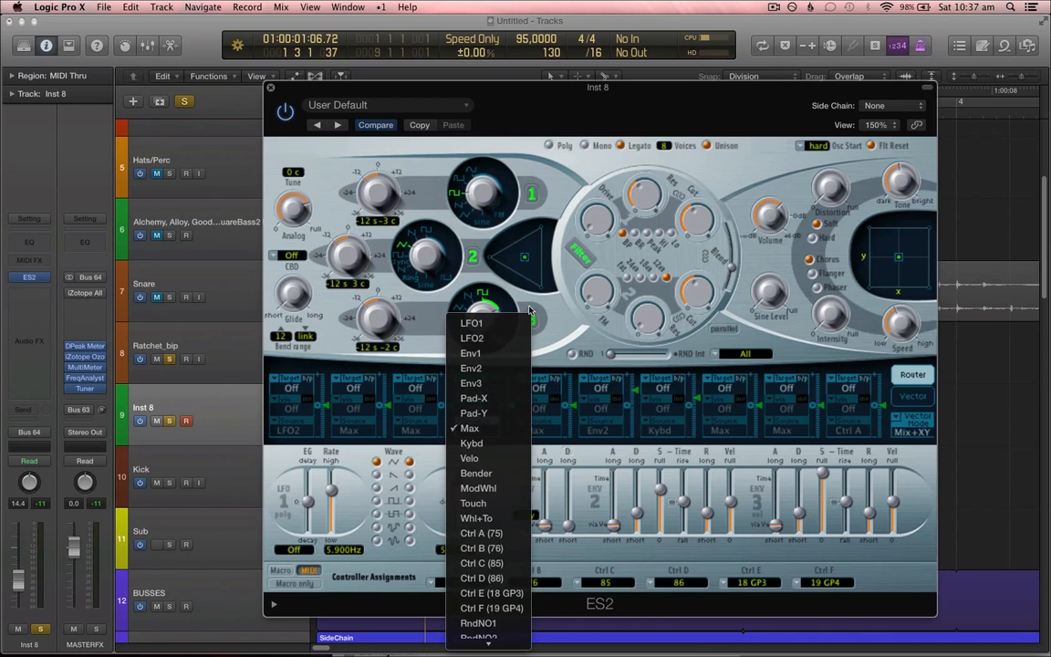
click(497, 487)
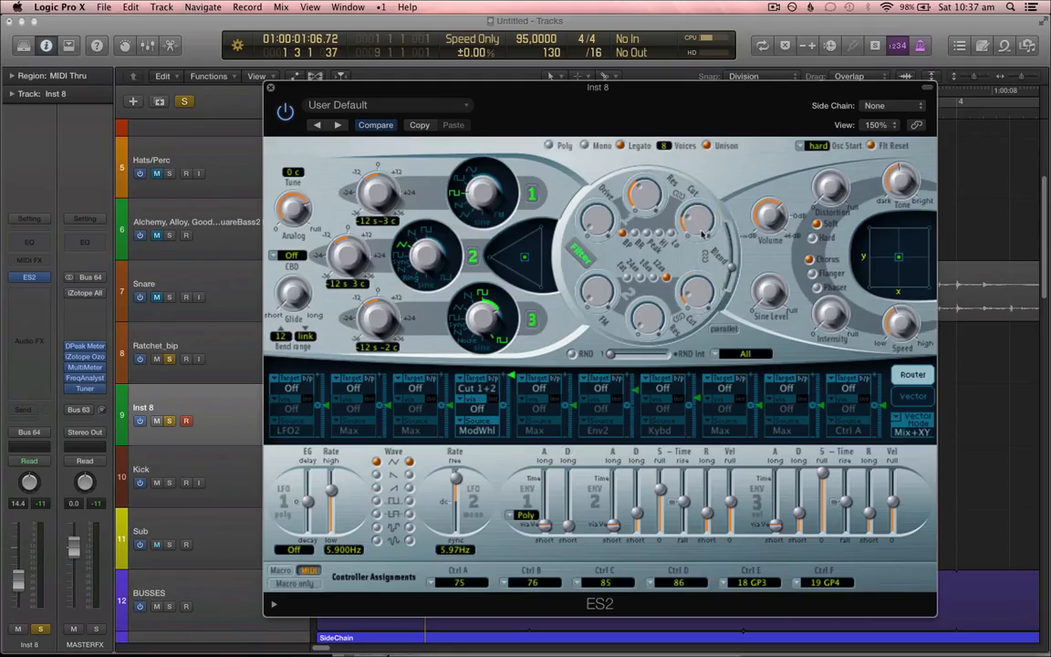
click(270, 87)
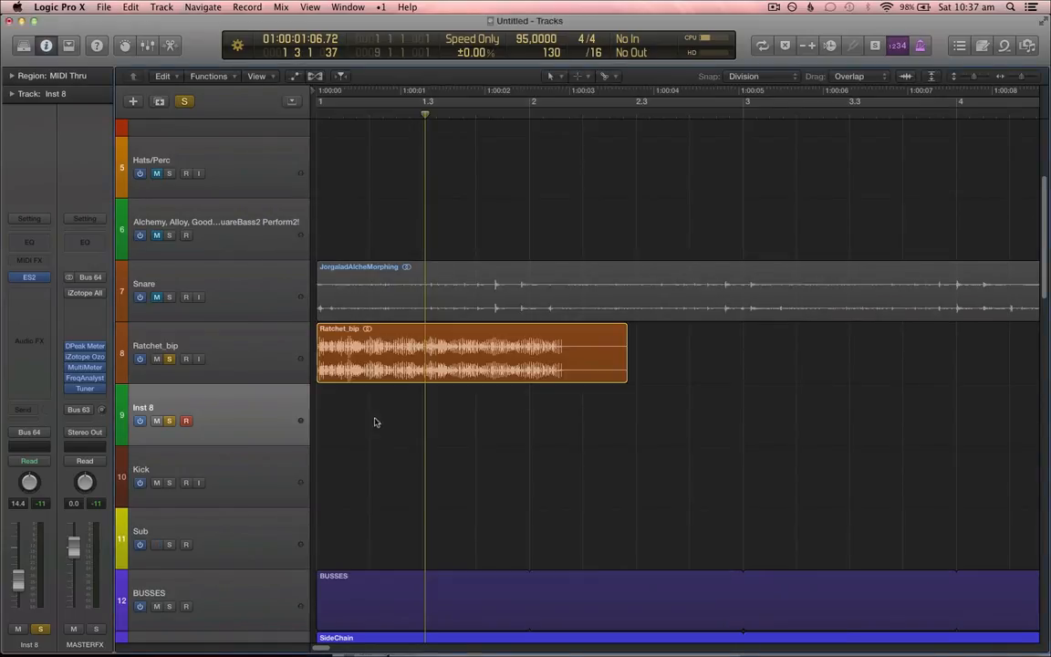
- Create an empty one-bar MIDI region at bar 1 on Inst 8 and set the cycle range to its length
click(346, 413)
key(t)
key(t)
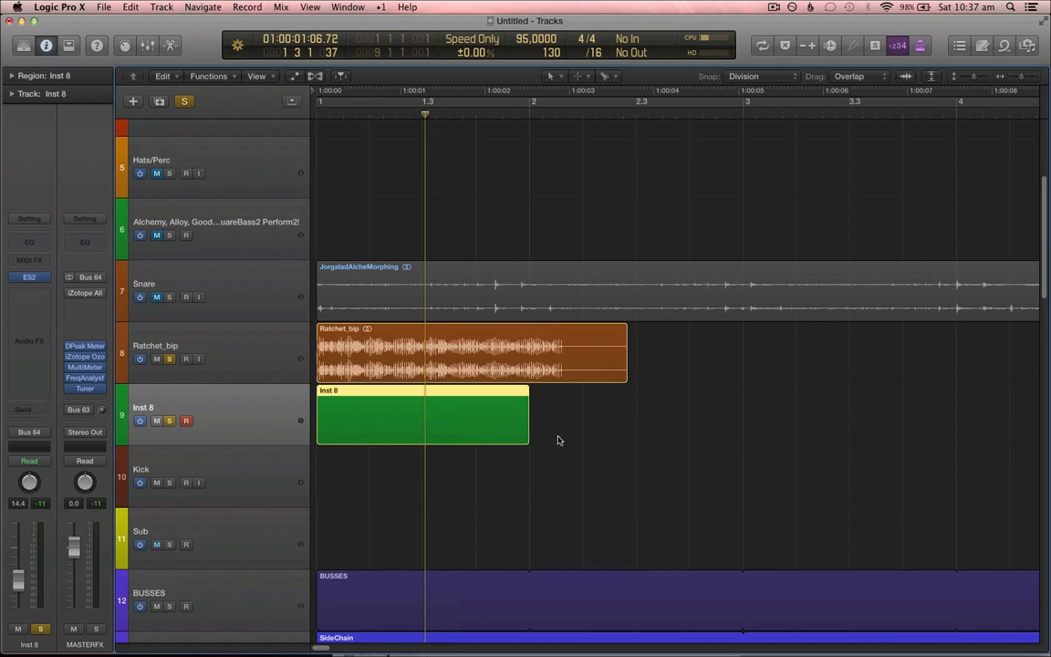
key(super+Down)
key(super+Right)
scroll(598, 422, left, 3)
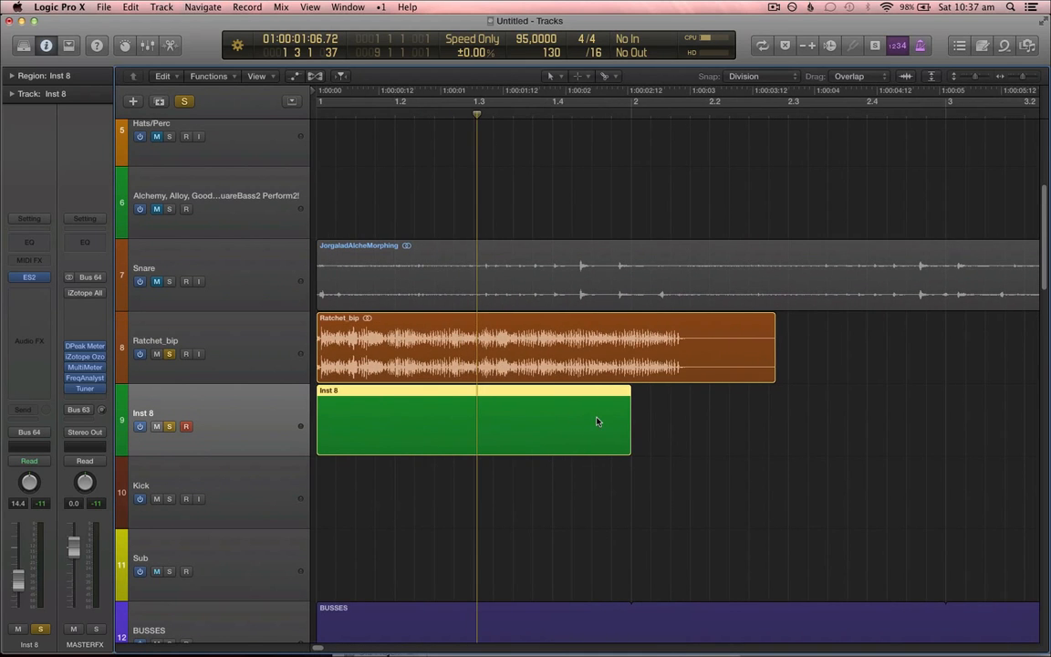
key(super+u)
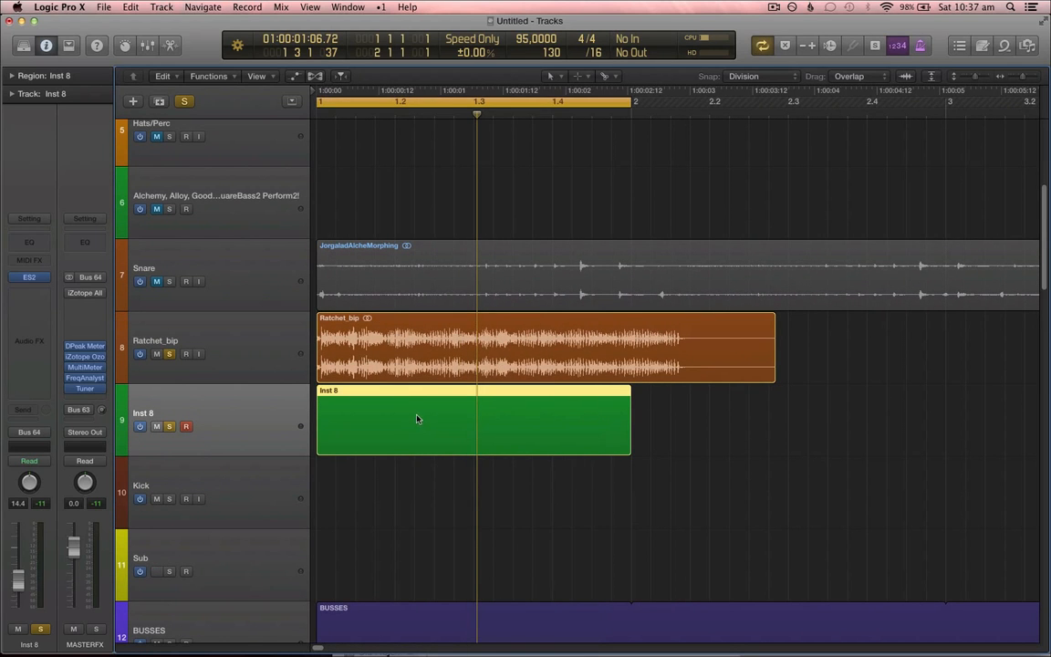
- Open the Inst 8 region in the Piano Roll and show its MIDI Draw lane for Modulation
double_click(416, 419)
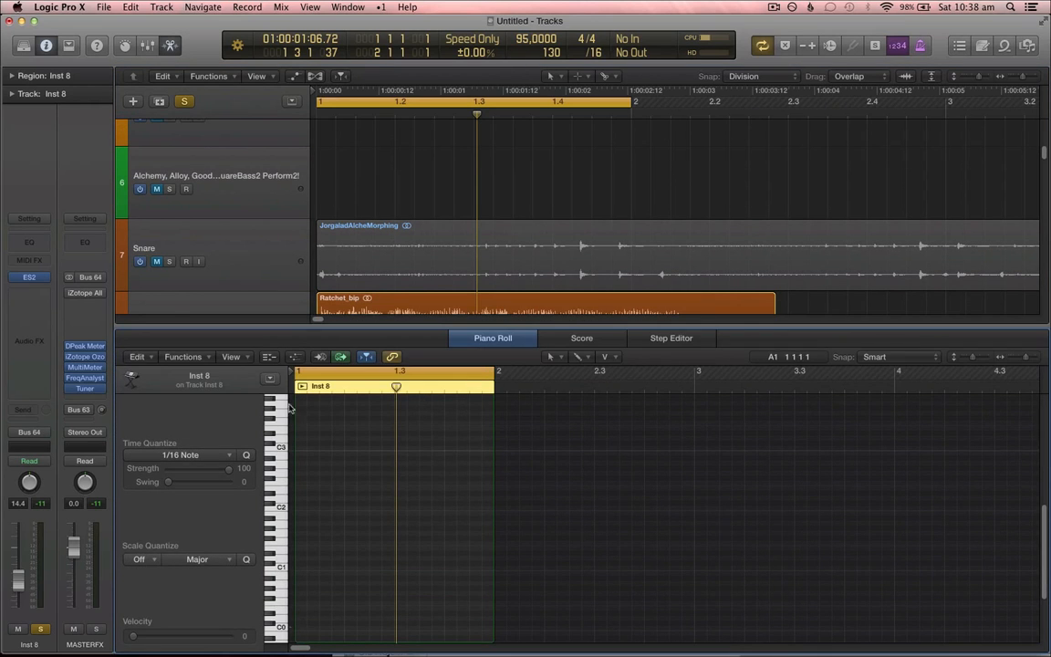
click(241, 362)
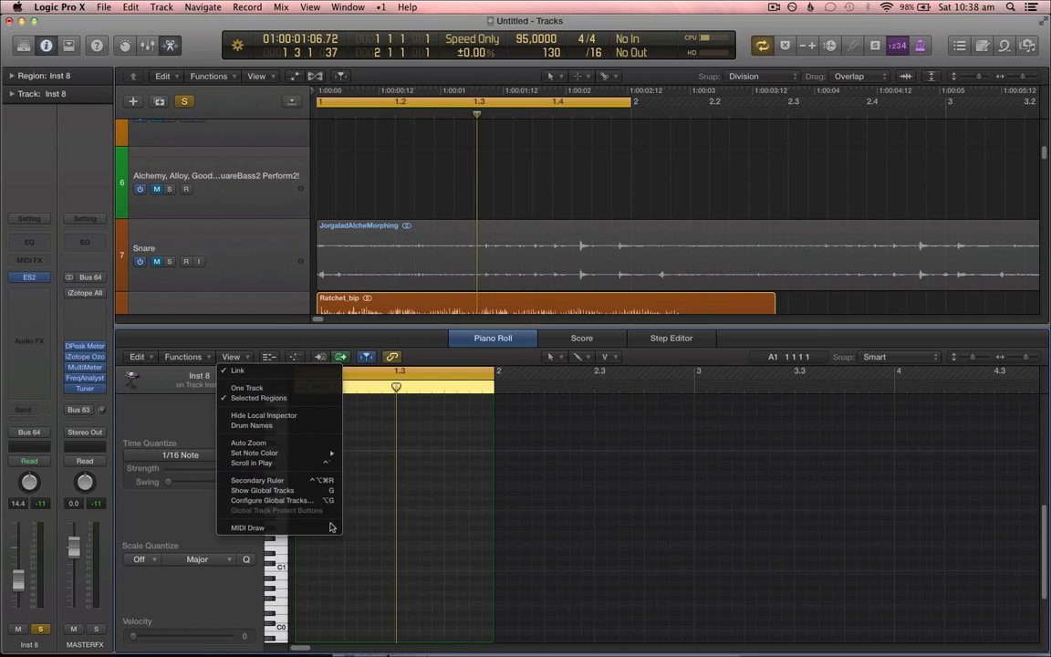
mouse_move(315, 529)
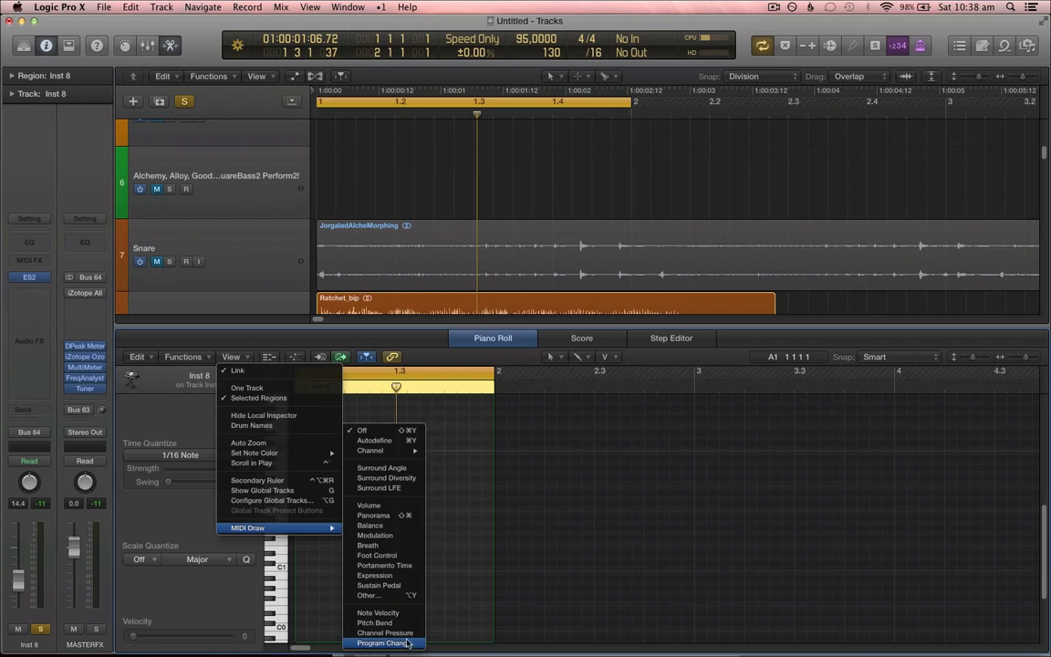
click(413, 539)
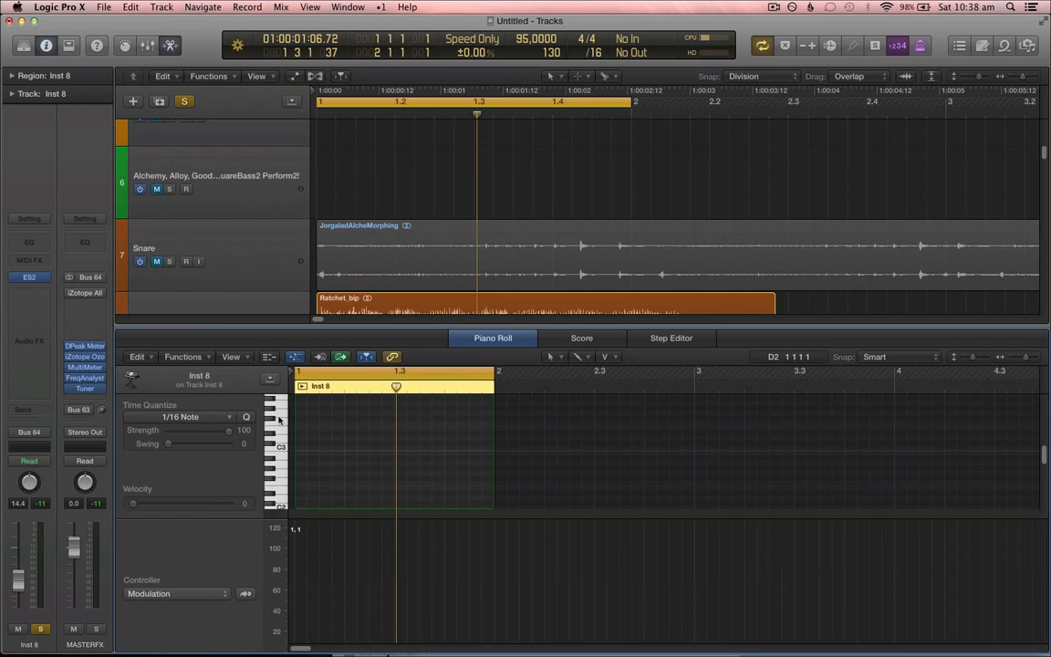
click(230, 357)
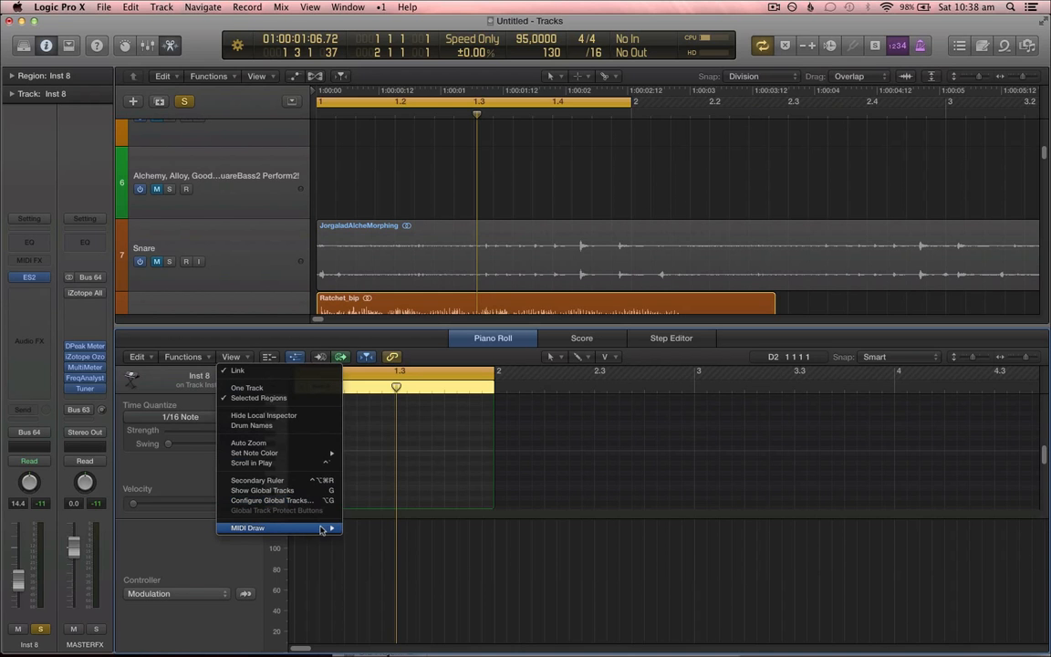
click(473, 563)
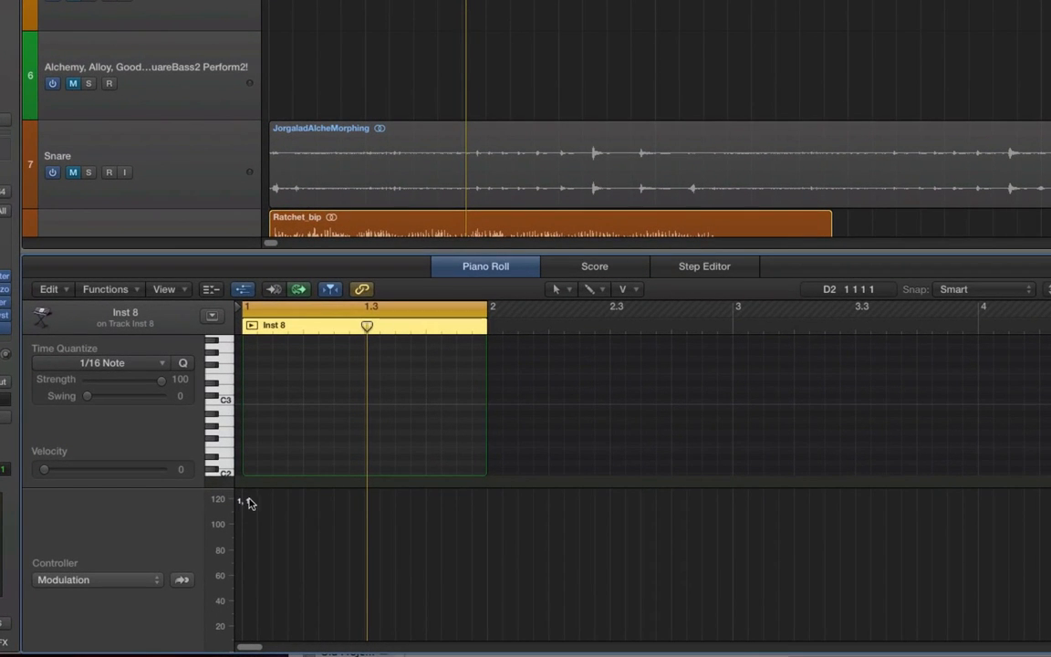
- Draw a modulation ramp rising from 14 at the region's start to 92 at about 1.3
click(316, 582)
drag(316, 582, 242, 582)
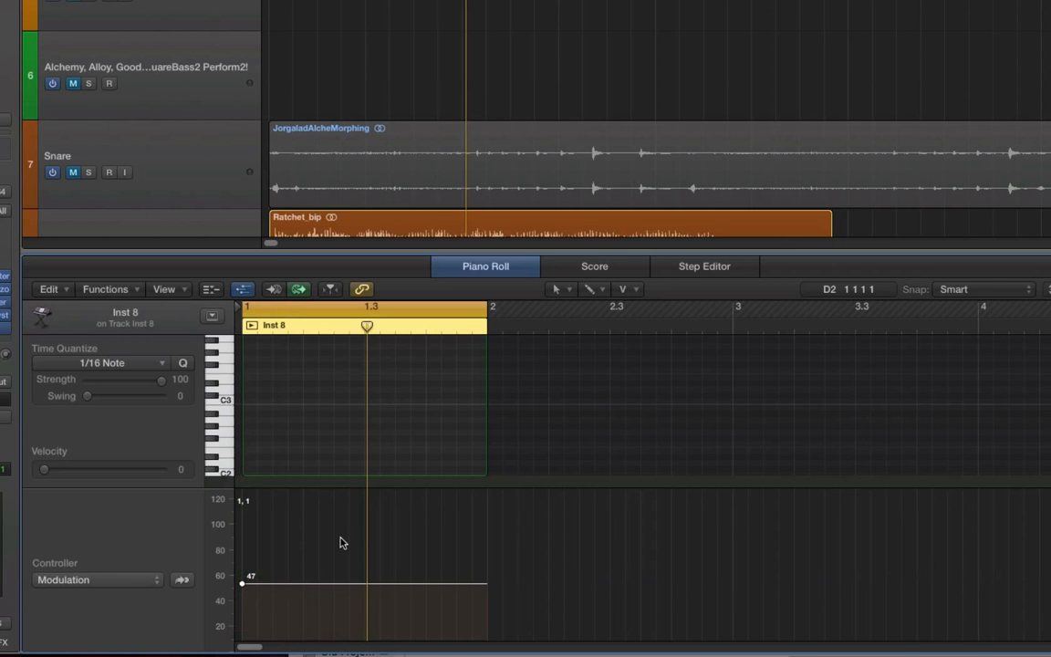
scroll(382, 145, down, 5)
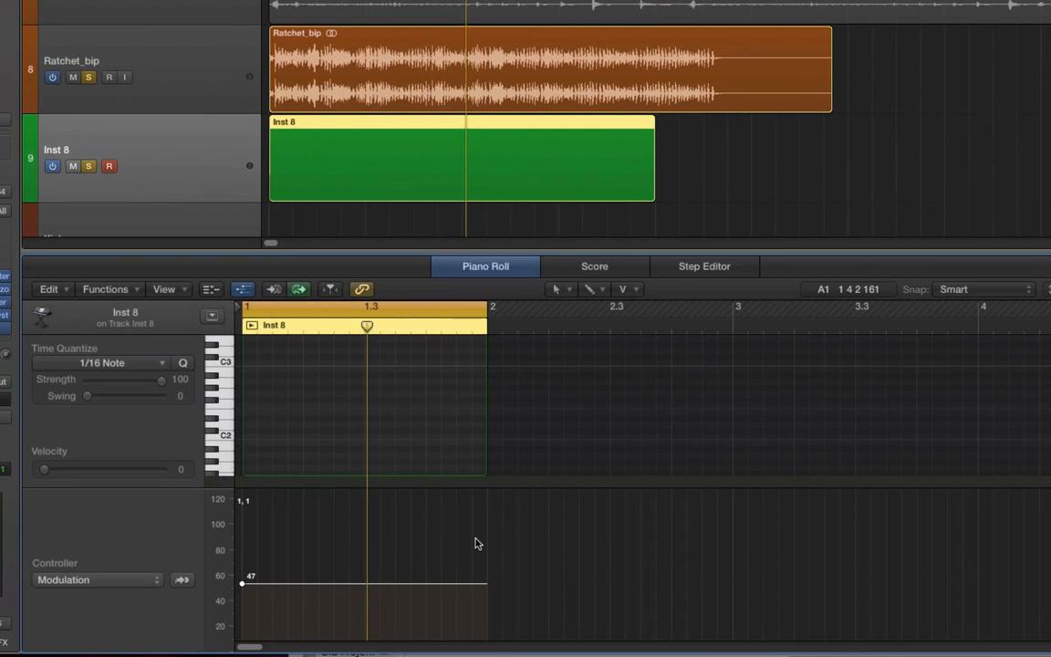
click(362, 584)
drag(362, 584, 362, 531)
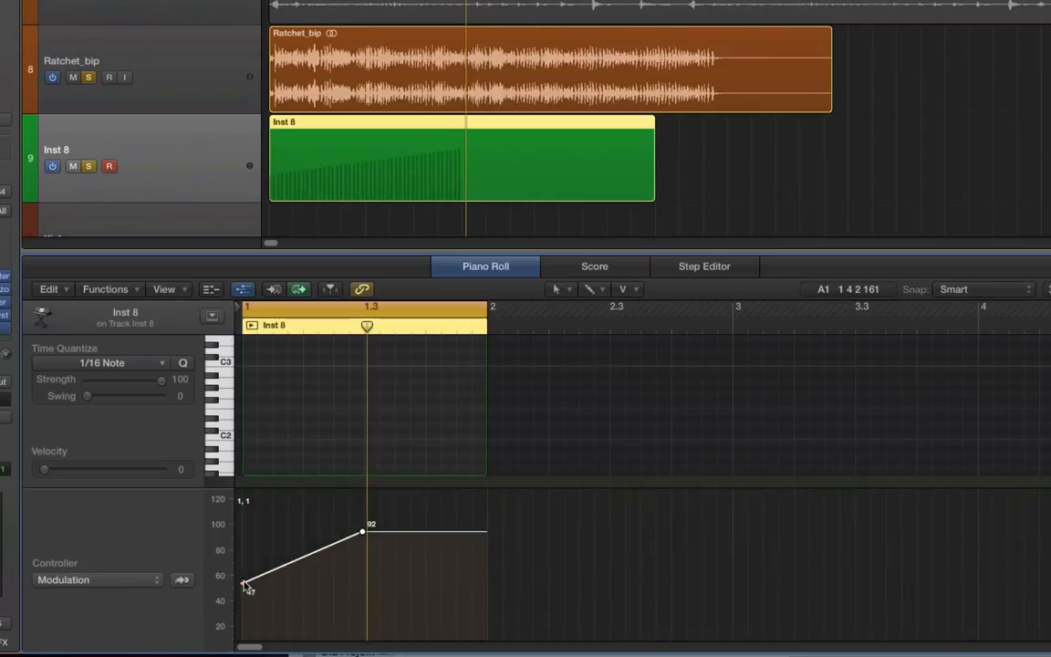
drag(246, 586, 243, 621)
- Take Ratchet_bip out of solo and draw a C2 note filling the whole Inst 8 region
click(88, 78)
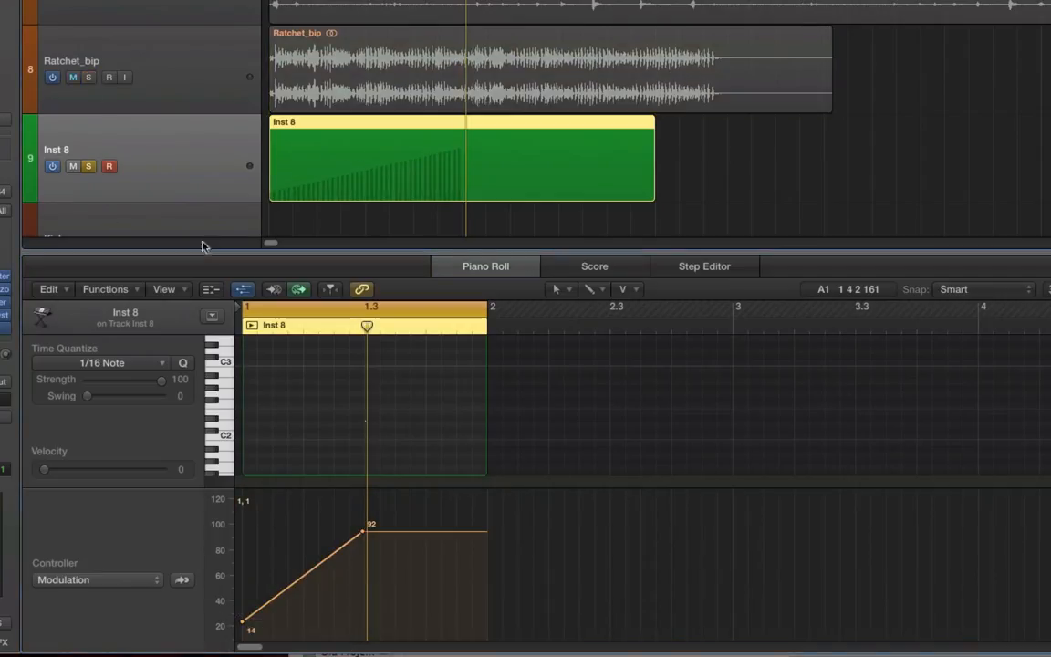
key(t)
key(p)
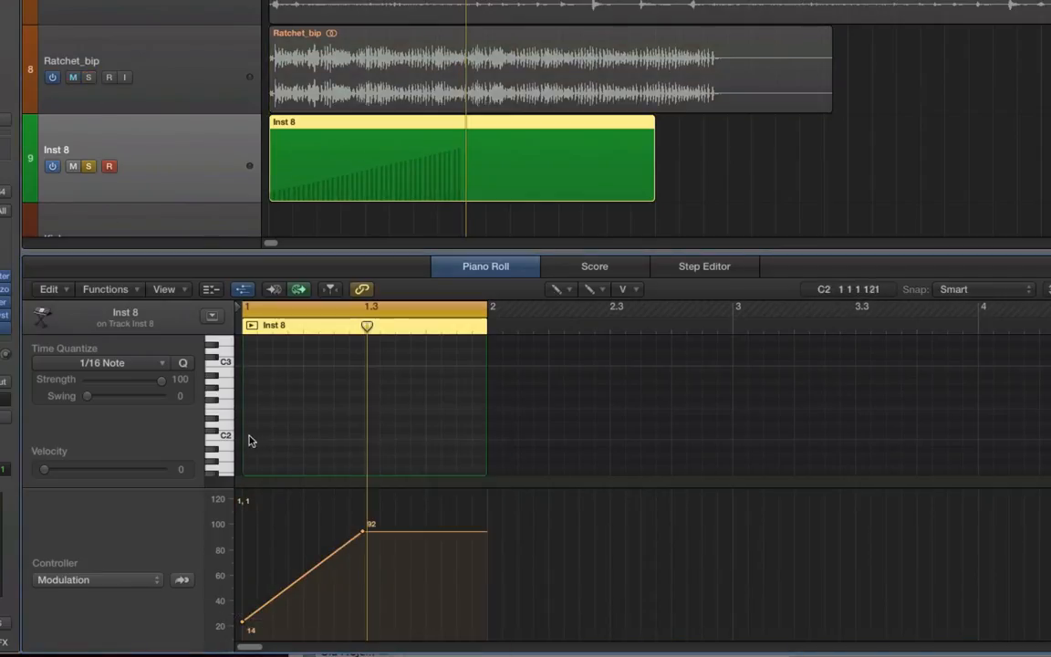
click(252, 438)
mouse_move(252, 437)
mouse_down()
mouse_move(500, 500)
mouse_move(476, 498)
mouse_up()
key(t)
key(u)
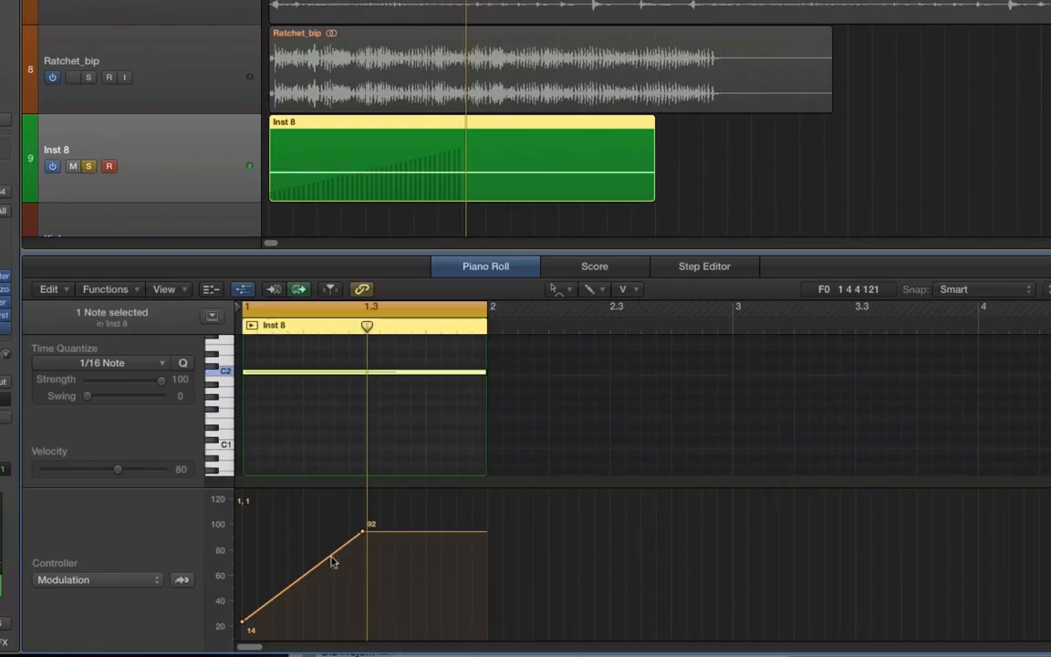
- Bend the modulation rise into a curve, play the region, and slope the modulation down from 92 towards the region's end
drag(324, 563, 331, 572)
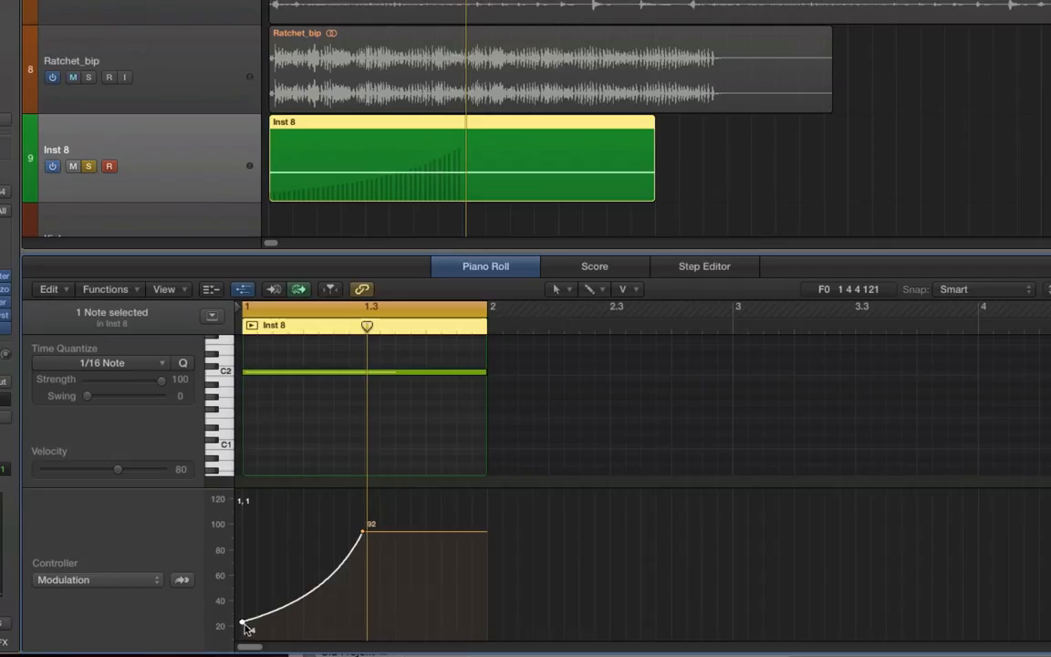
drag(244, 626, 241, 640)
key(space)
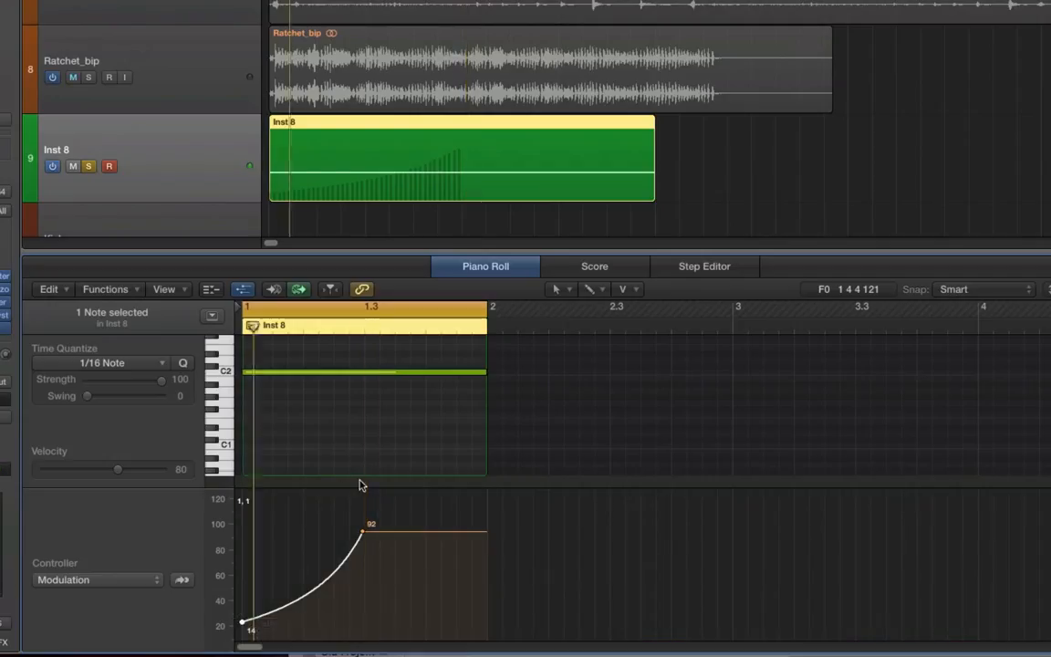
click(459, 533)
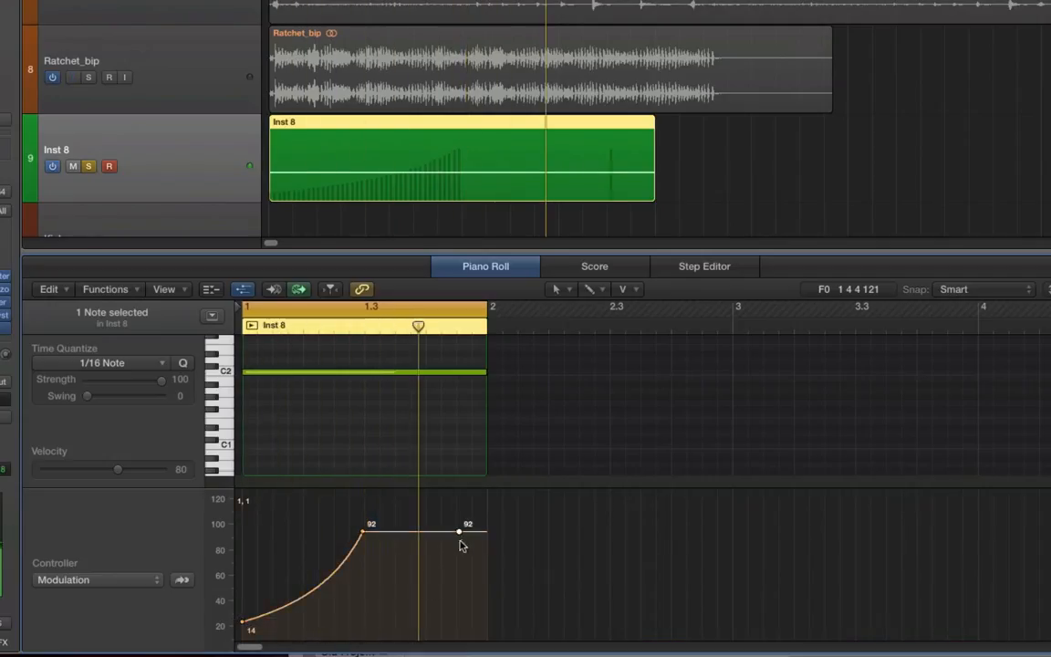
drag(460, 535, 490, 607)
- Solo the Snare track and audition its JorgaladAlcheMorphing region without the cycle range
scroll(461, 147, up, 2)
click(89, 27)
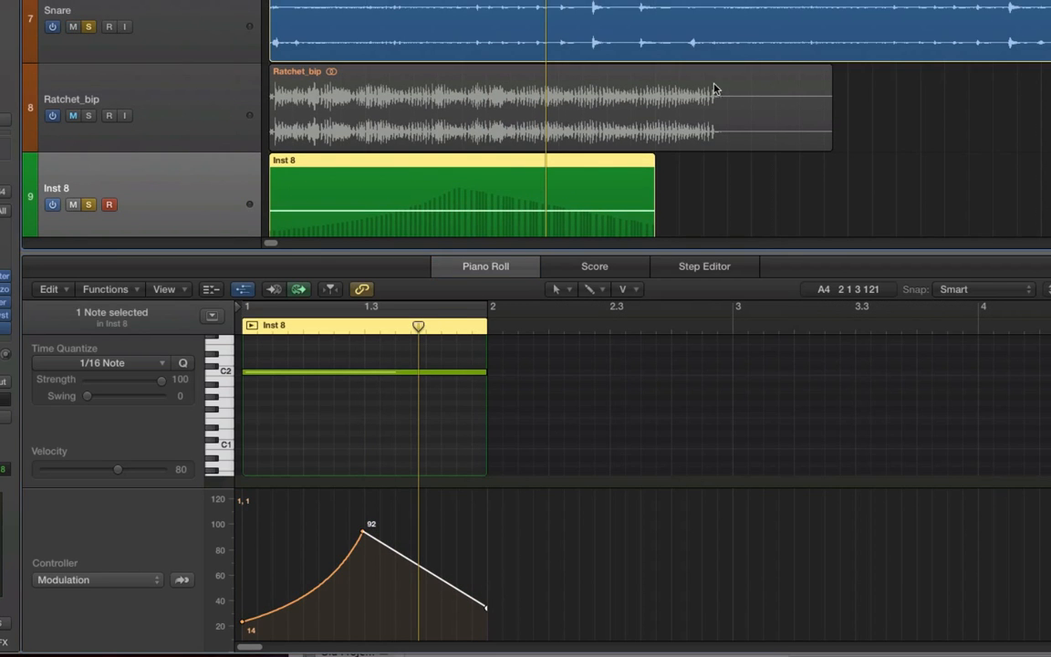
click(755, 35)
scroll(755, 33, right, 5)
scroll(756, 33, up, 1)
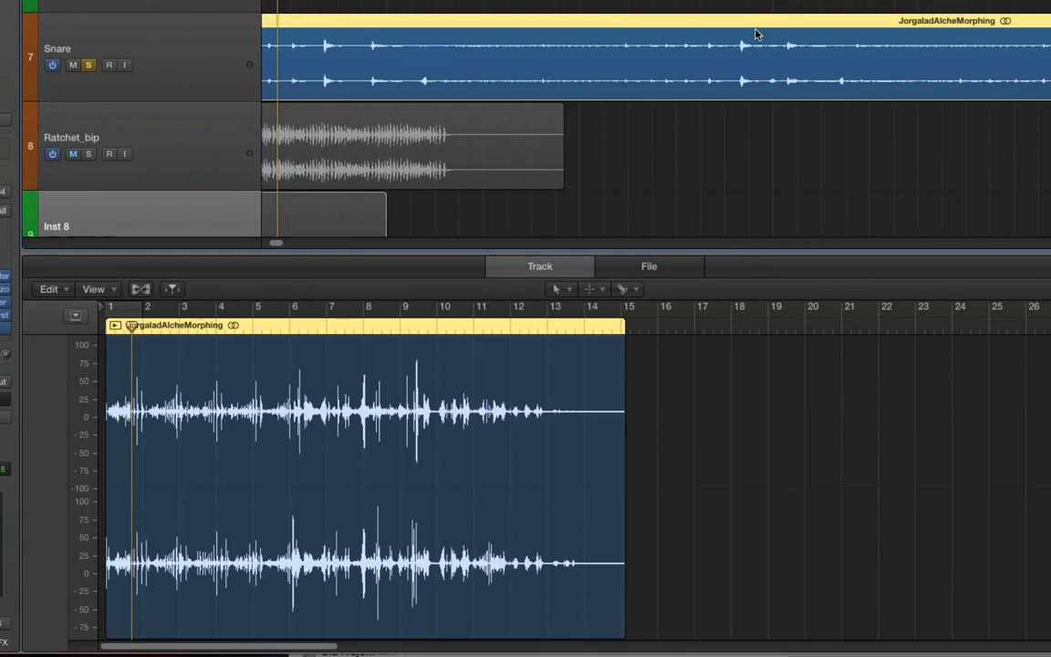
key(ctrl+m)
key(ctrl+m)
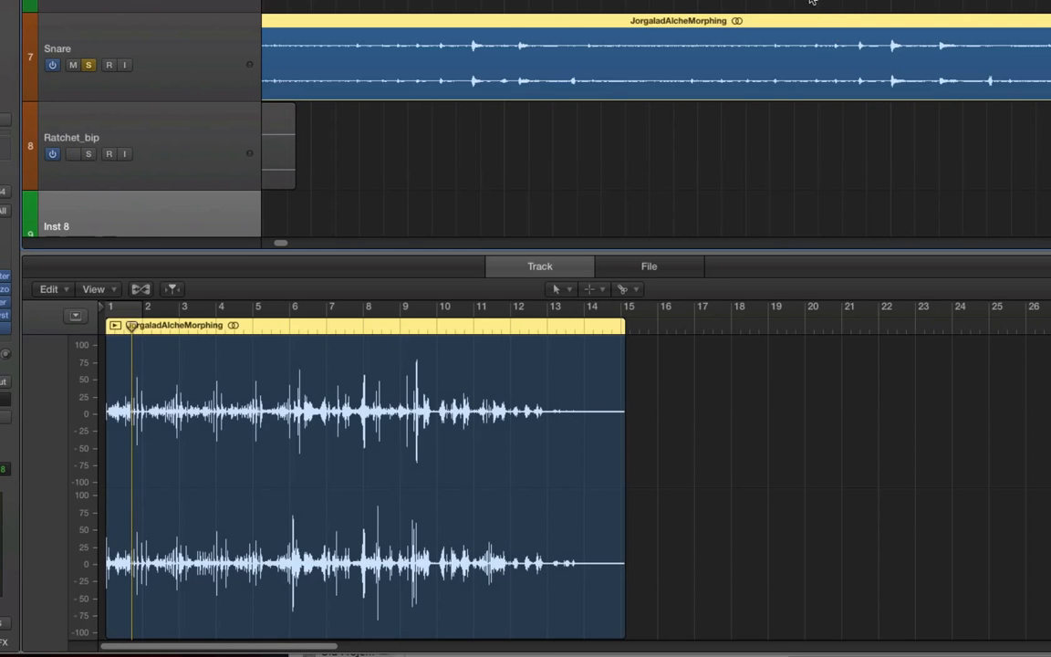
click(817, 0)
scroll(856, 5, left, 6)
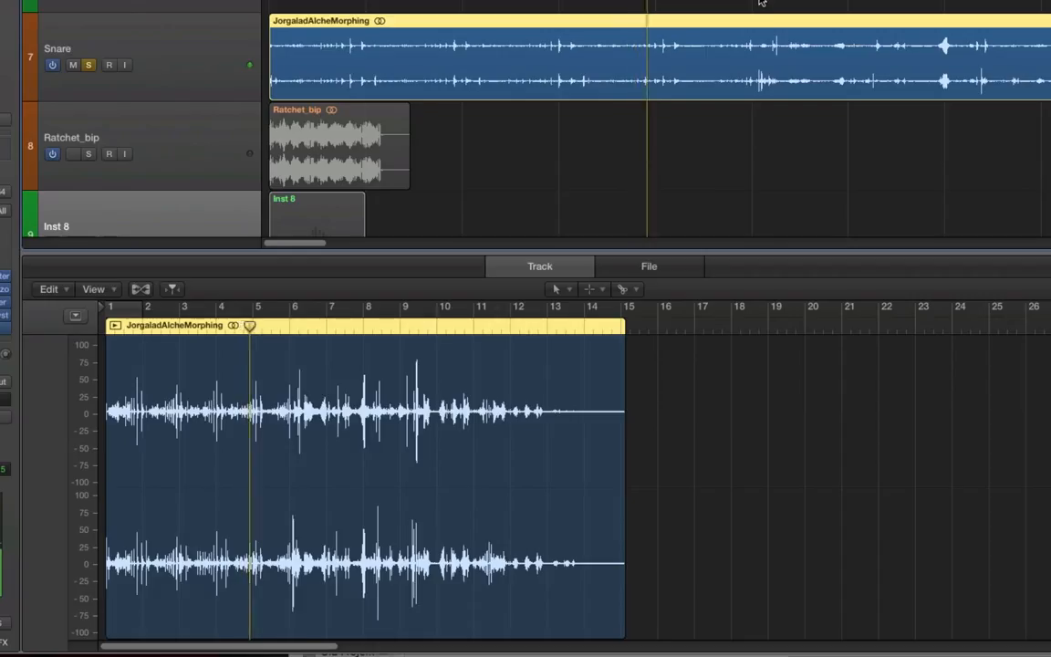
key(XF86AudioRaiseVolume)
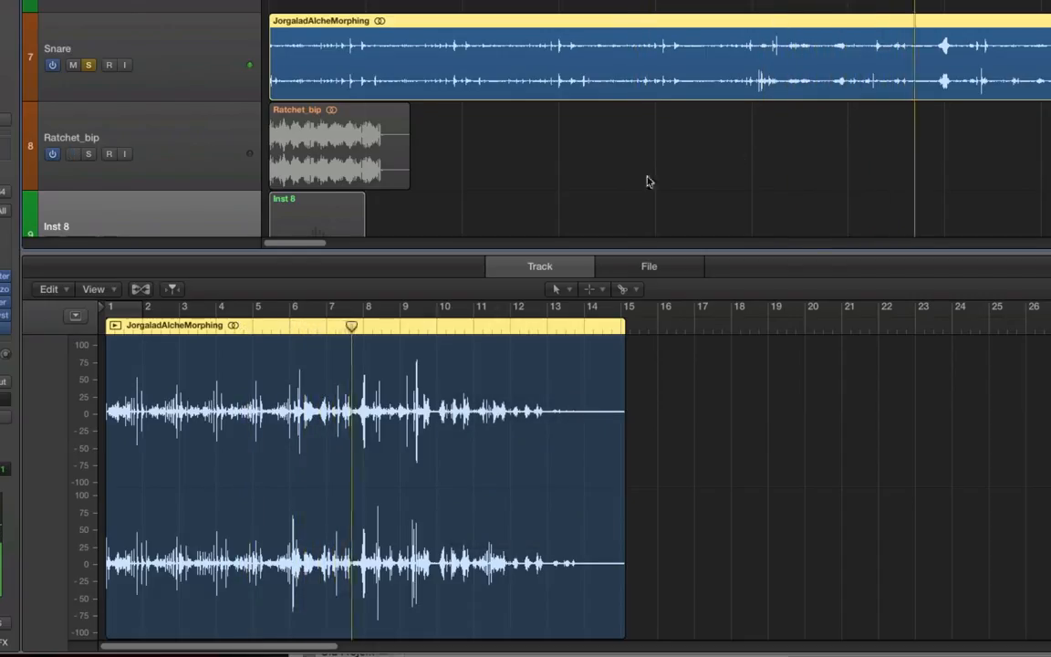
- Take the Snare track out of solo, return to the Inst 8 region, and play it in the one-bar cycle
click(92, 69)
scroll(277, 126, down, 3)
click(249, 195)
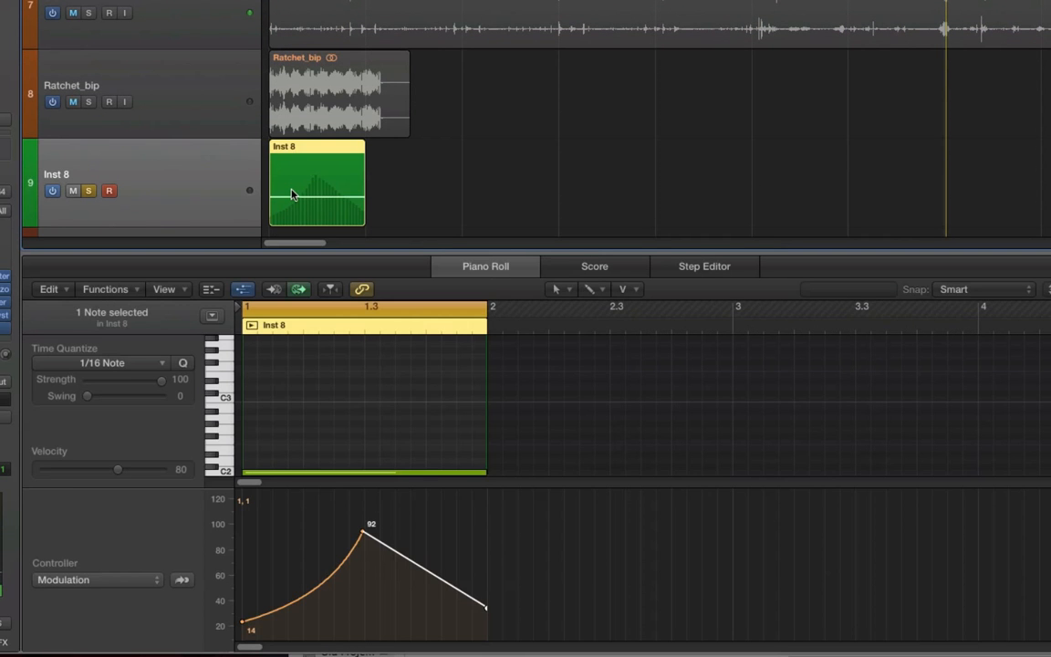
key(space)
key(super+Right)
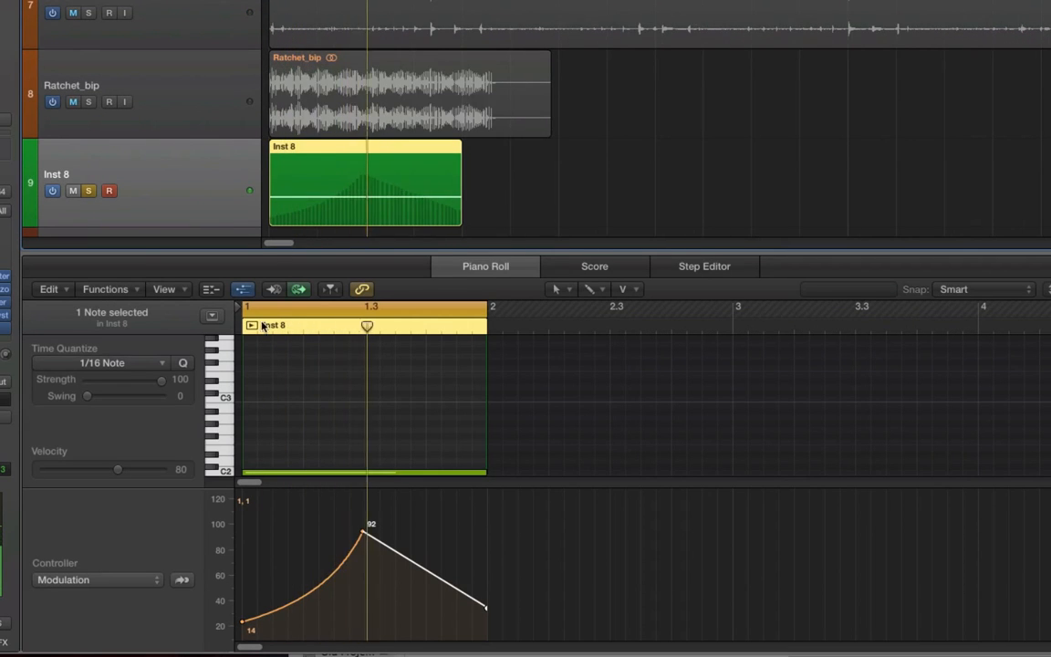
scroll(347, 471, down, 2)
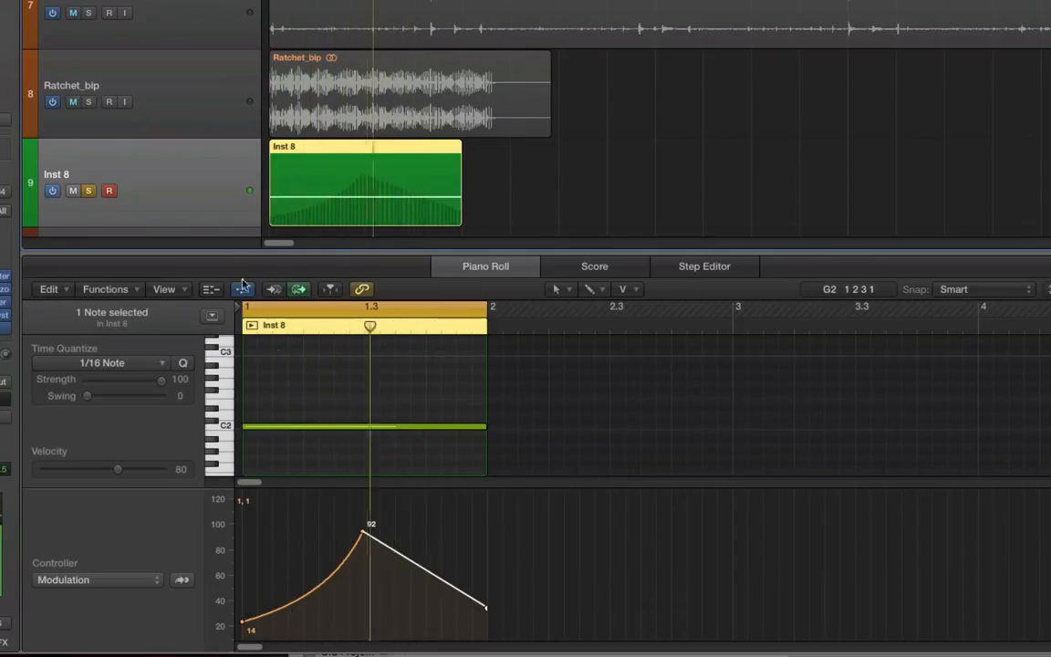
- Add a modulation point at 0 a quarter into the Inst 8 region, raise the starting point to 52, and curve both segments
click(305, 605)
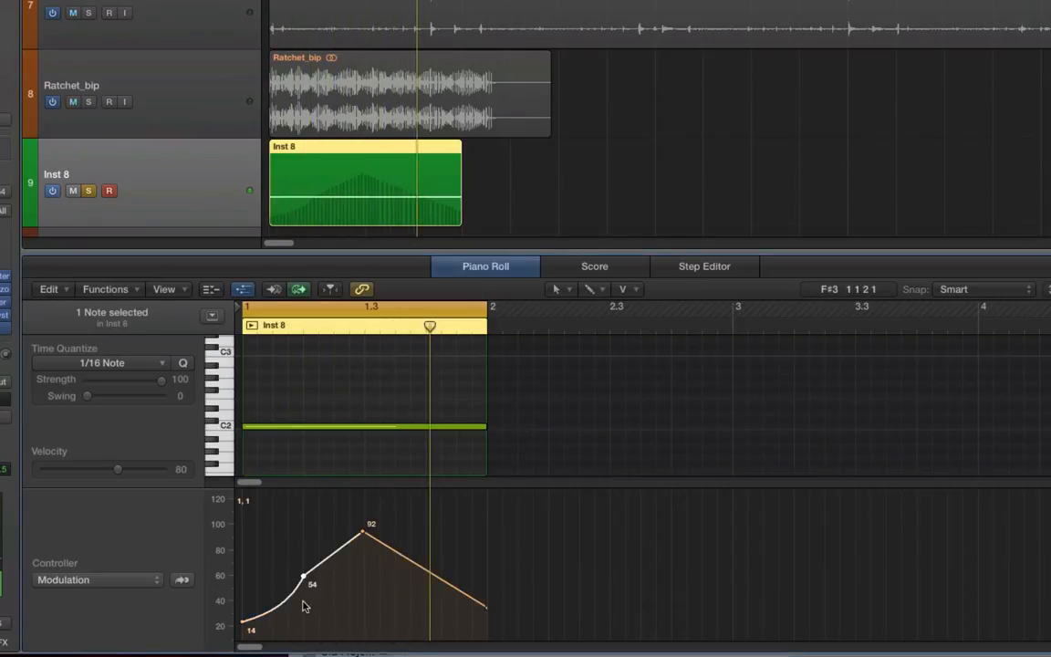
drag(307, 581, 305, 635)
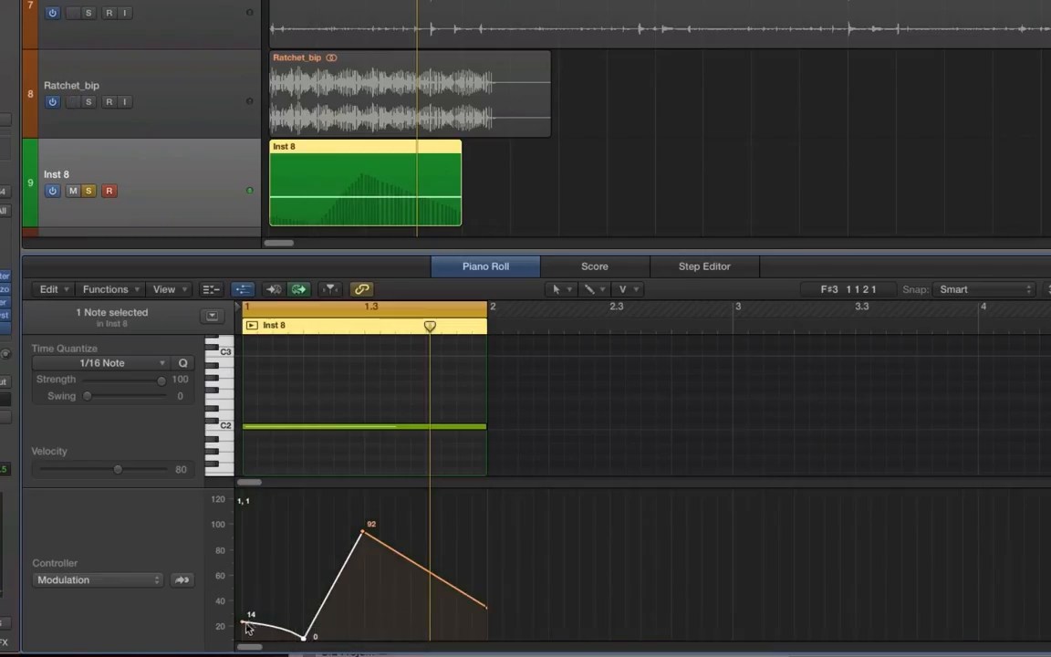
drag(241, 628, 327, 615)
key(t)
key(Escape)
key(t)
key(Escape)
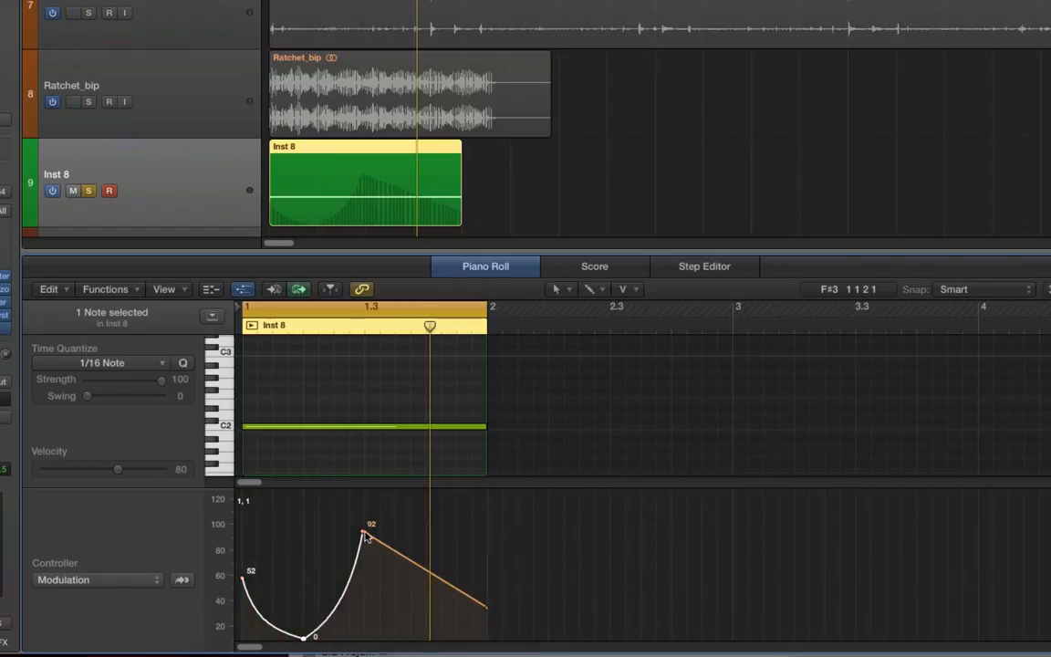
- Move the modulation peak past beat 1.3 to value 71 and bend the descent after it into a curve
drag(363, 536, 394, 554)
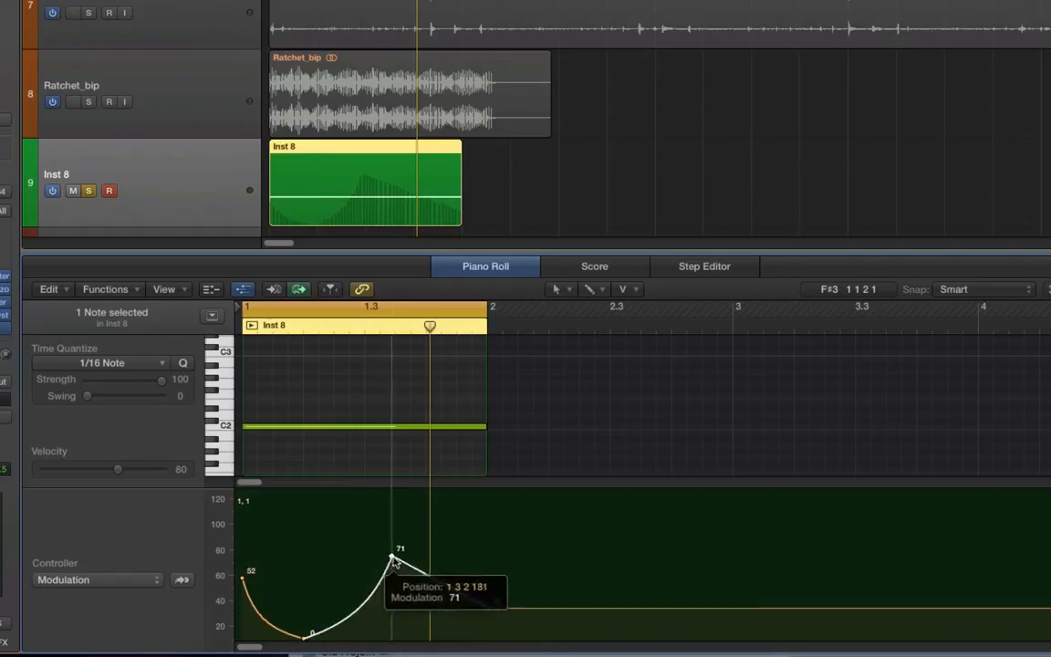
key(t)
key(w)
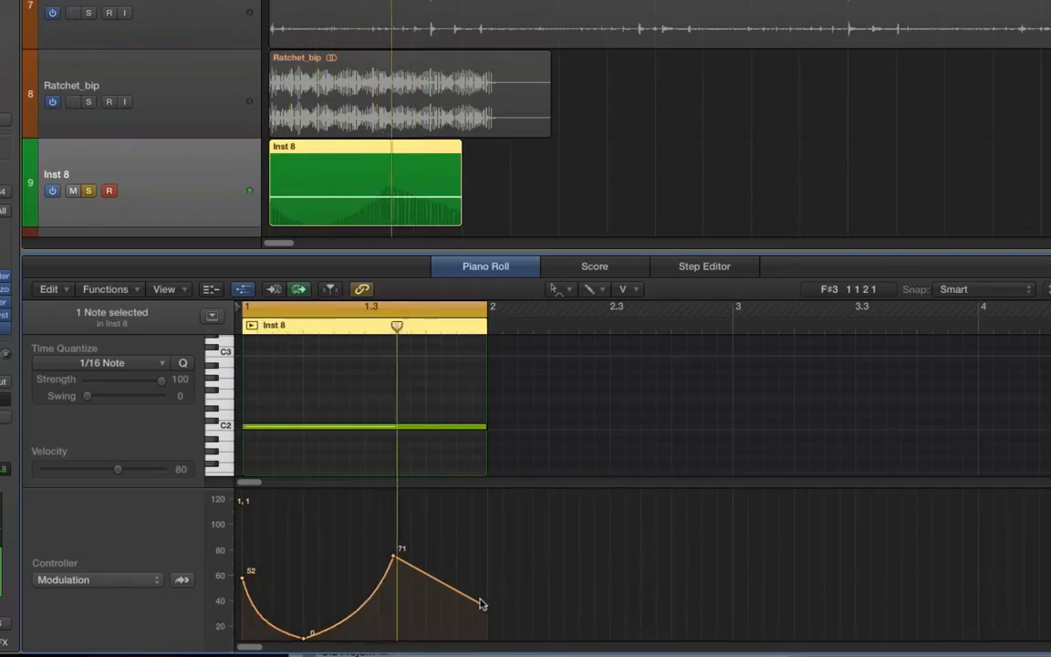
drag(461, 612, 464, 615)
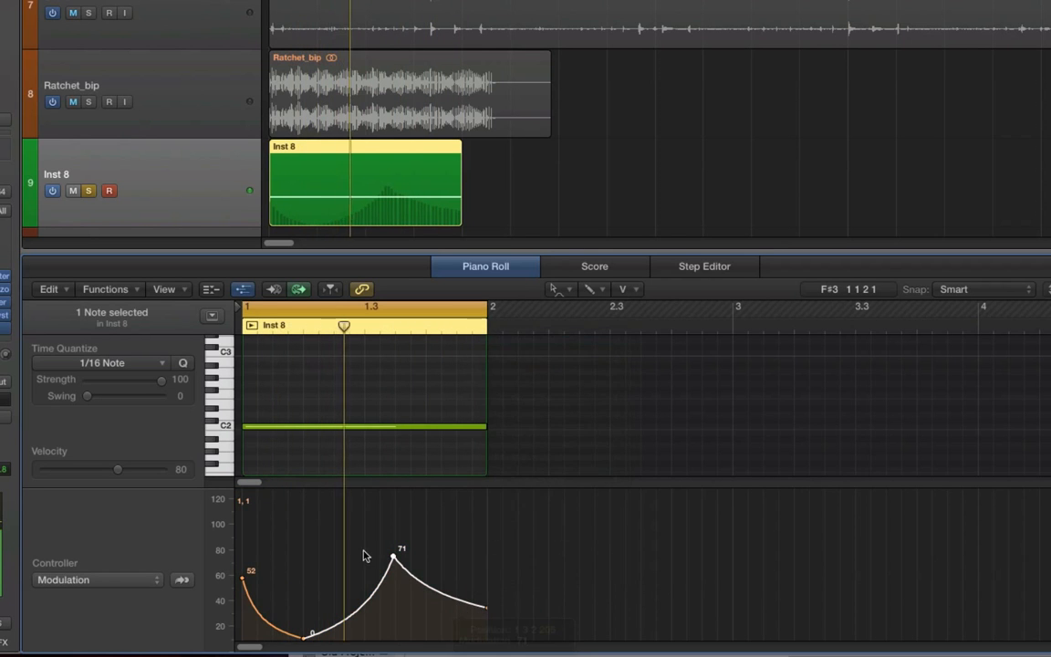
- In the ES2 router, assign Pitch123 as the fifth slot's target with Env1 as its source
key(v)
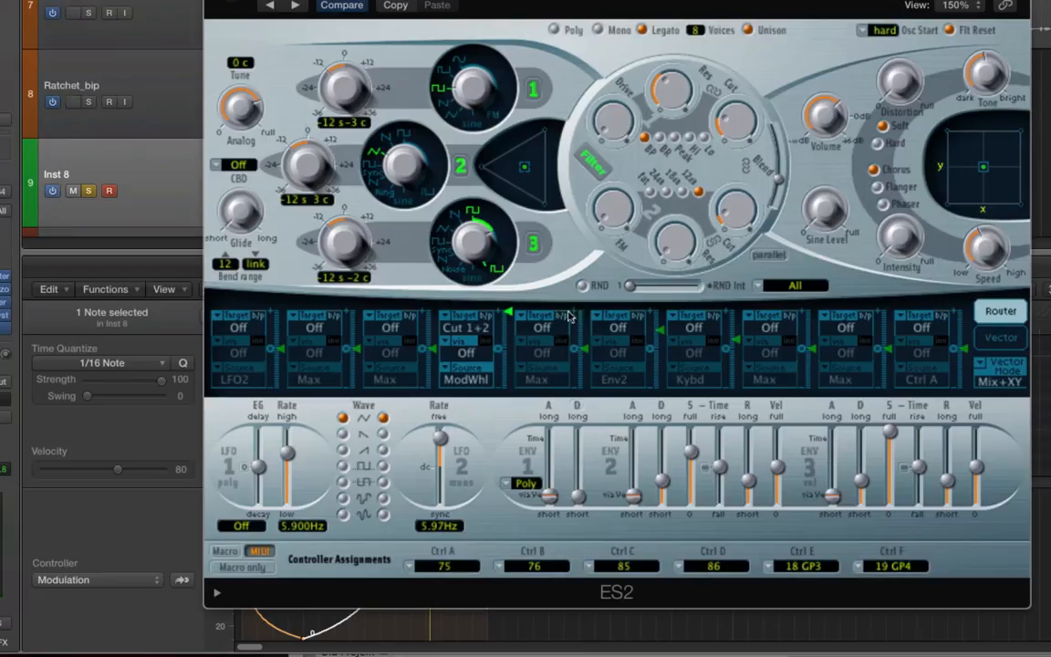
click(542, 330)
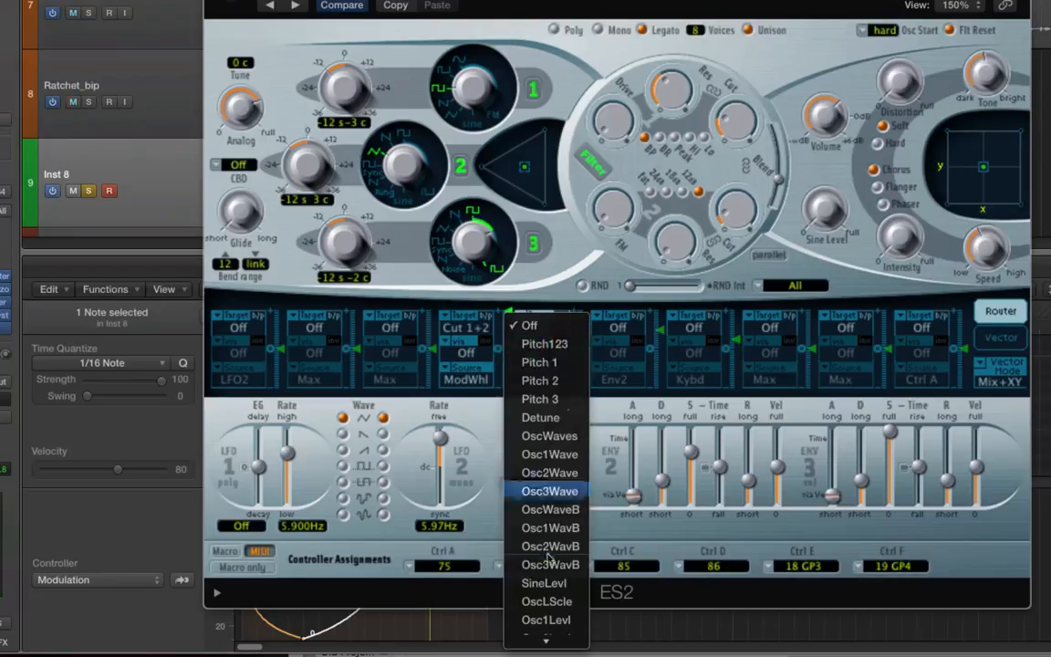
click(547, 342)
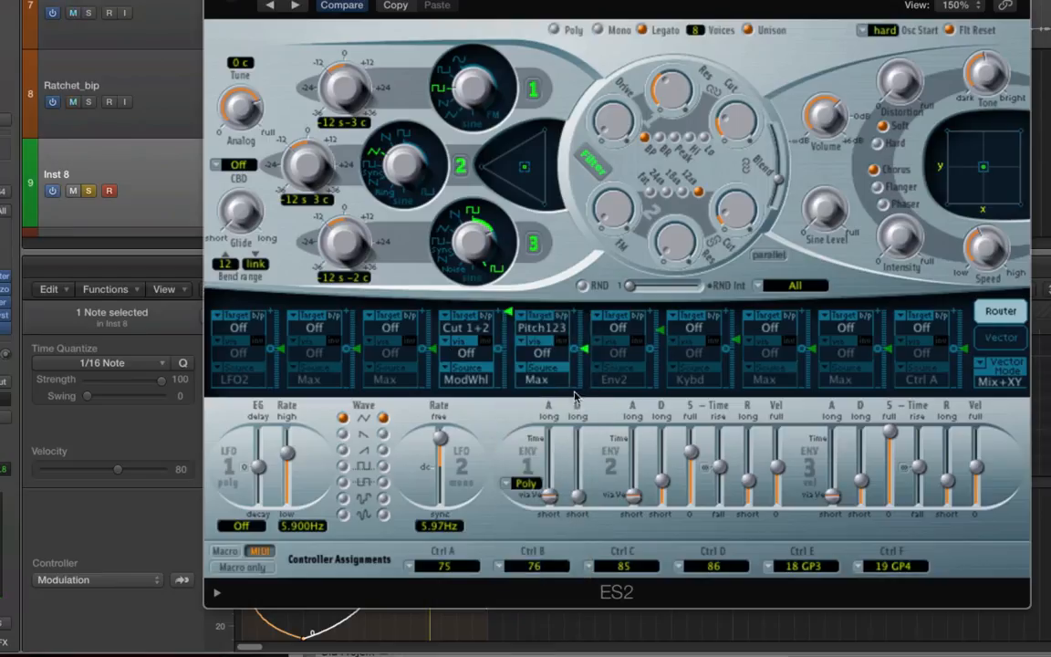
click(538, 379)
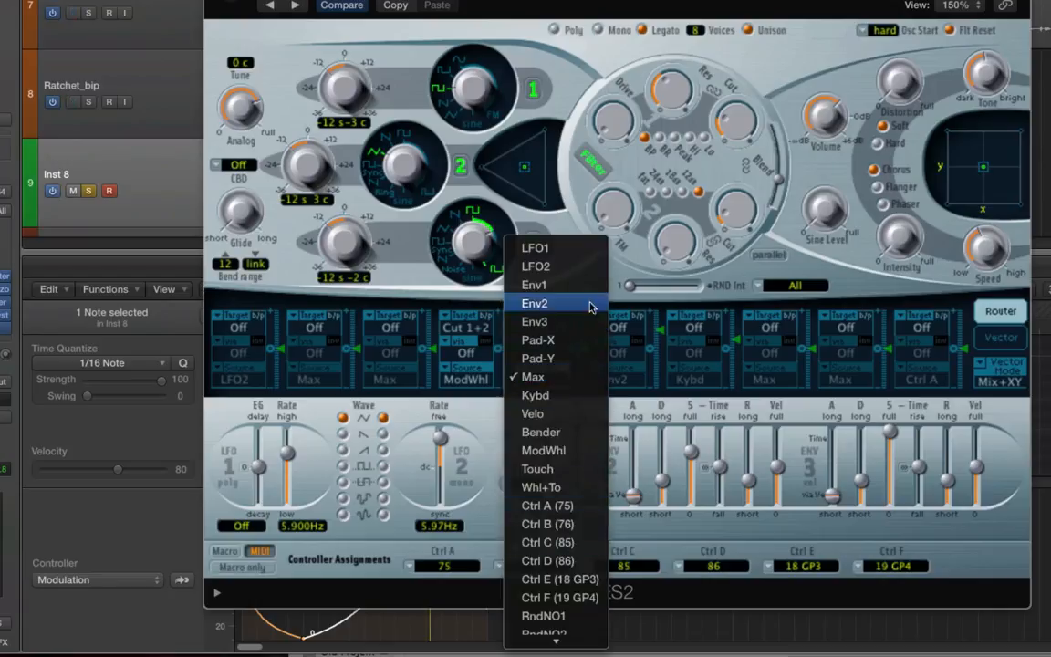
click(542, 286)
- Raise the Env1 pitch modulation amount to its maximum and slightly lengthen Env 1's decay
drag(584, 348, 583, 324)
drag(581, 499, 583, 467)
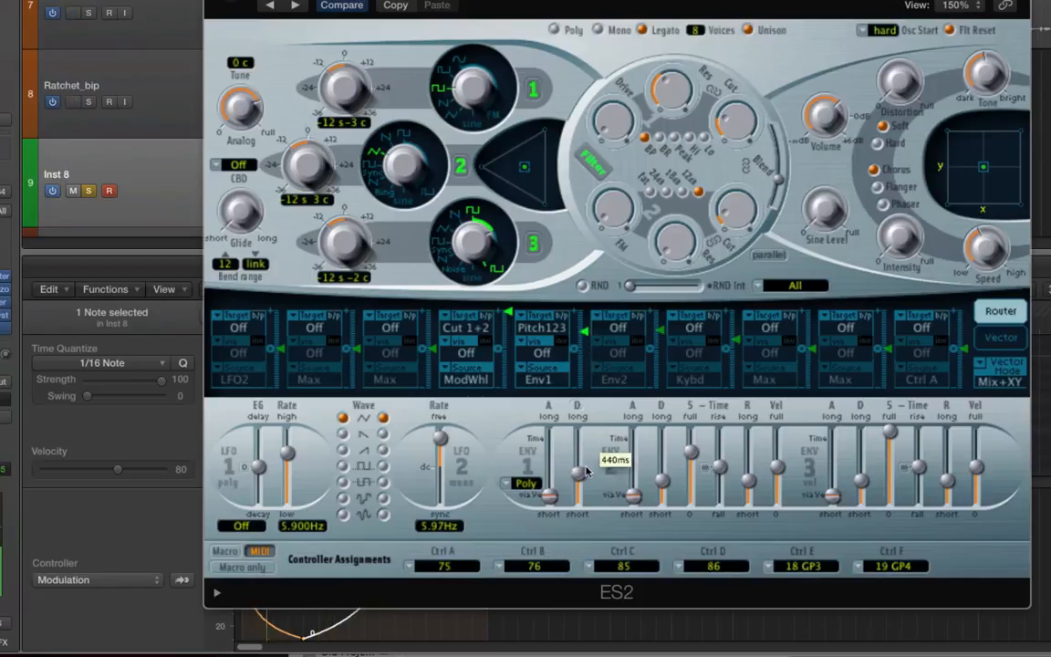
drag(585, 331, 594, 243)
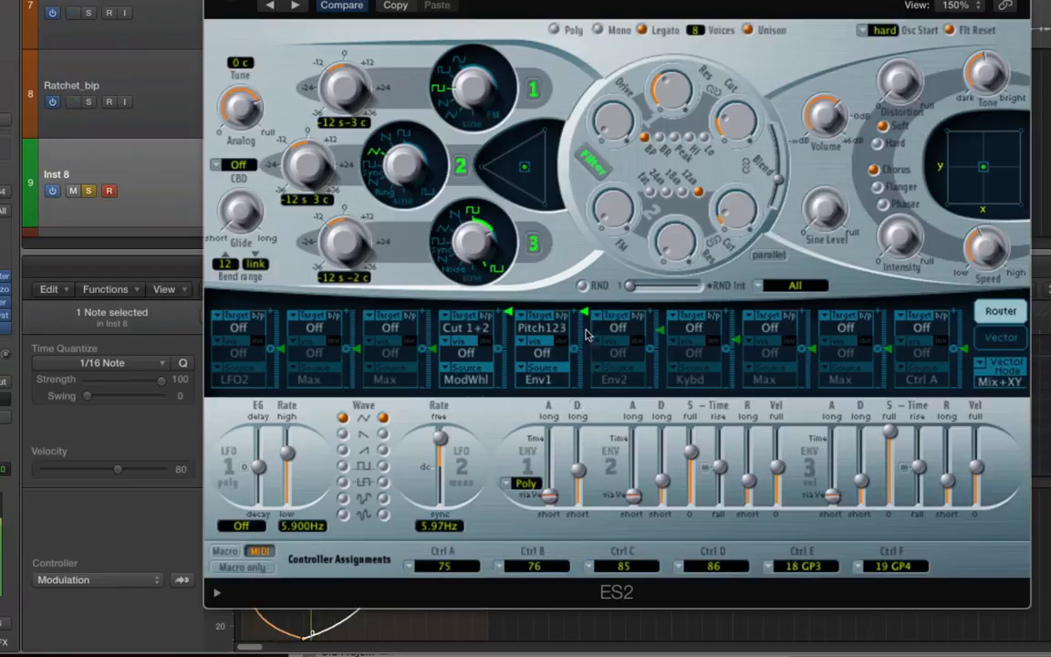
drag(586, 480, 582, 488)
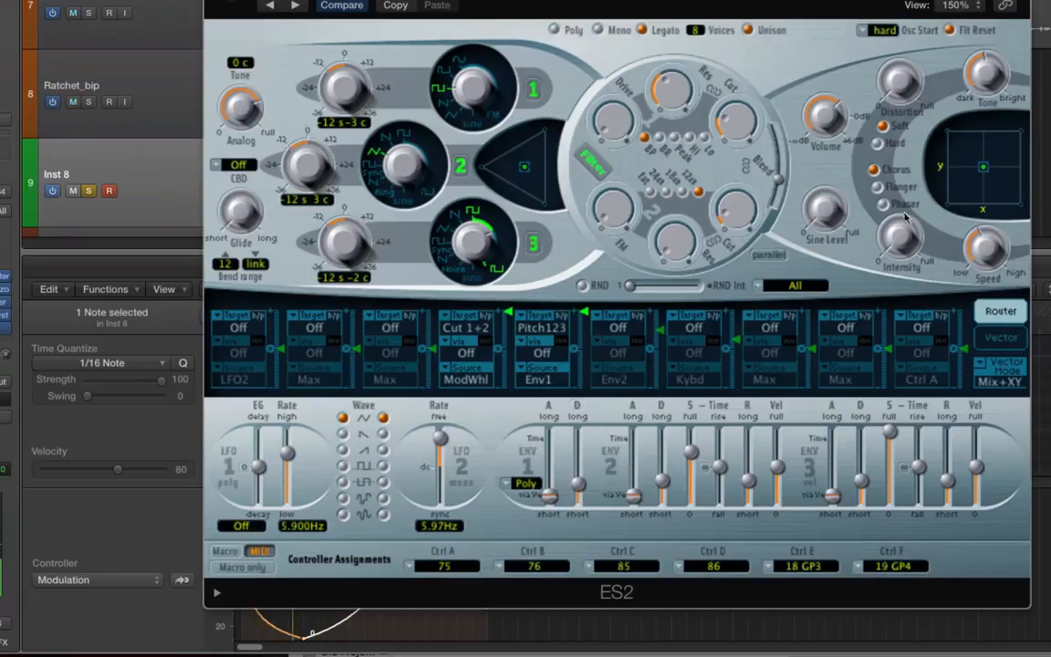
- Add a little chorus intensity and distortion to the ES2 patch and adjust the chorus speed
drag(901, 231, 902, 228)
drag(983, 241, 979, 248)
drag(902, 80, 896, 85)
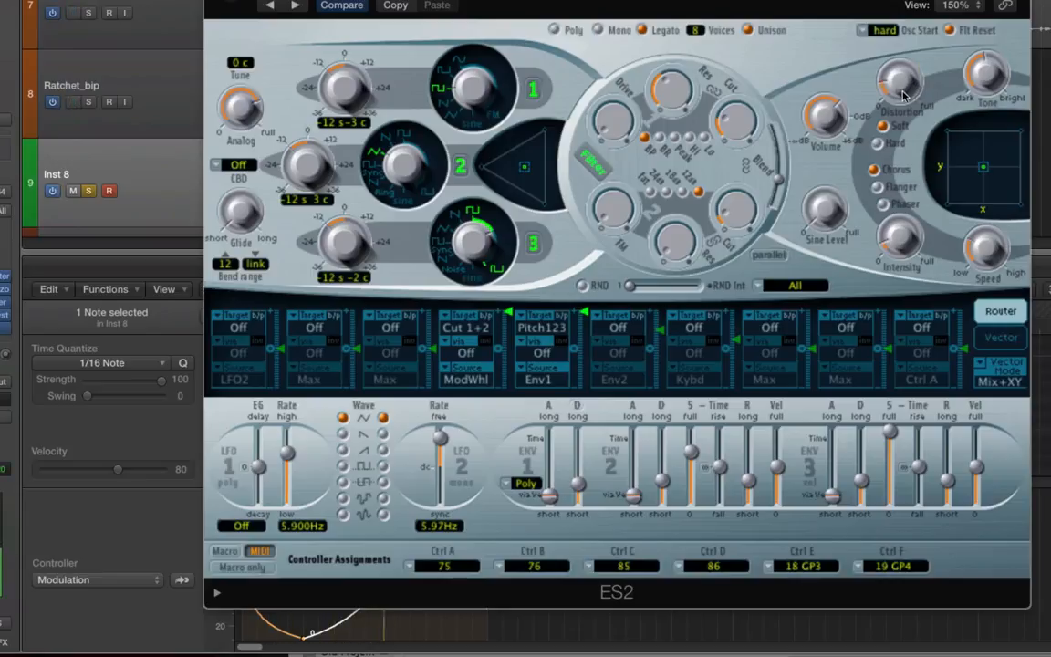
- Raise filter 2's cutoff, adjust the filter resonances, and shift the filter blend towards filter 2
drag(738, 222, 737, 208)
drag(686, 247, 680, 191)
drag(683, 103, 686, 111)
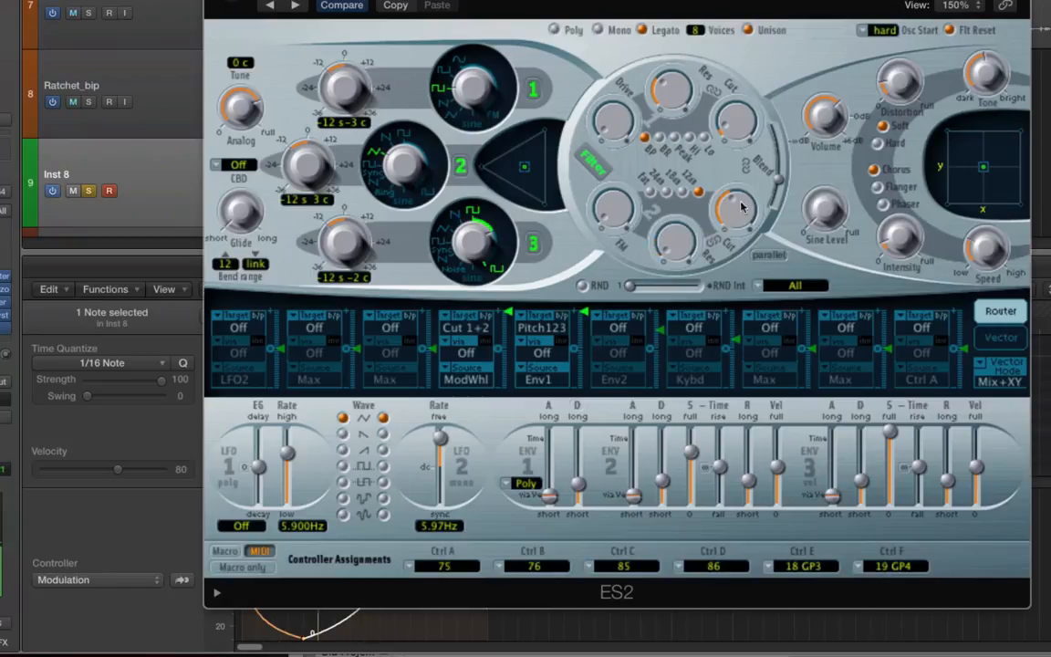
mouse_move(773, 176)
mouse_down()
mouse_move(780, 162)
mouse_move(774, 195)
mouse_up()
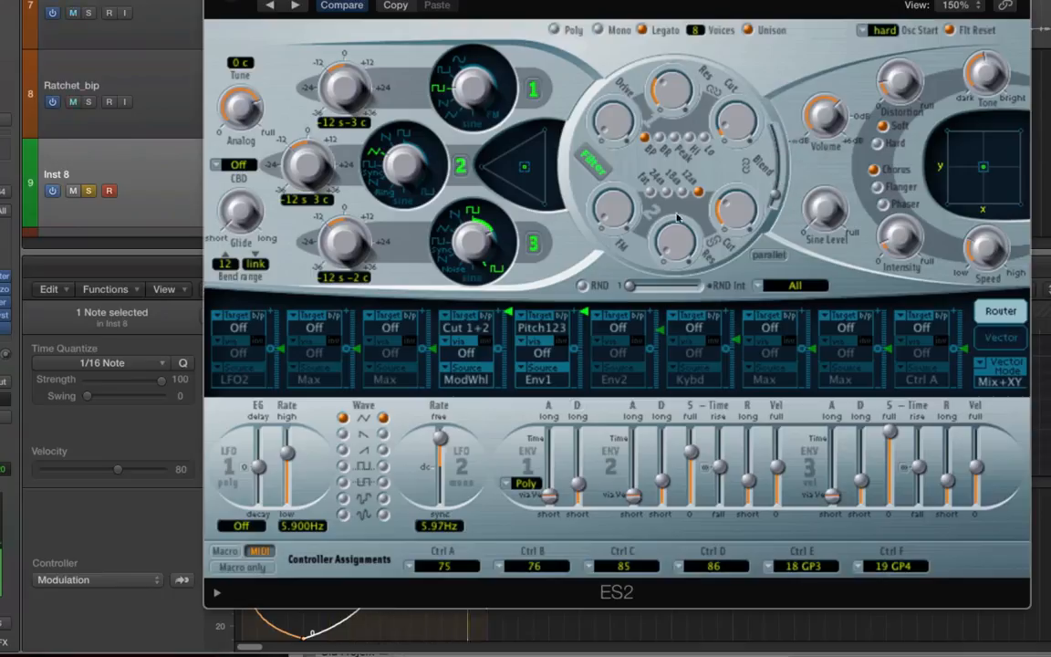
- Audition several waveforms for oscillator 2 and settle on the sawtooth
click(387, 139)
click(405, 135)
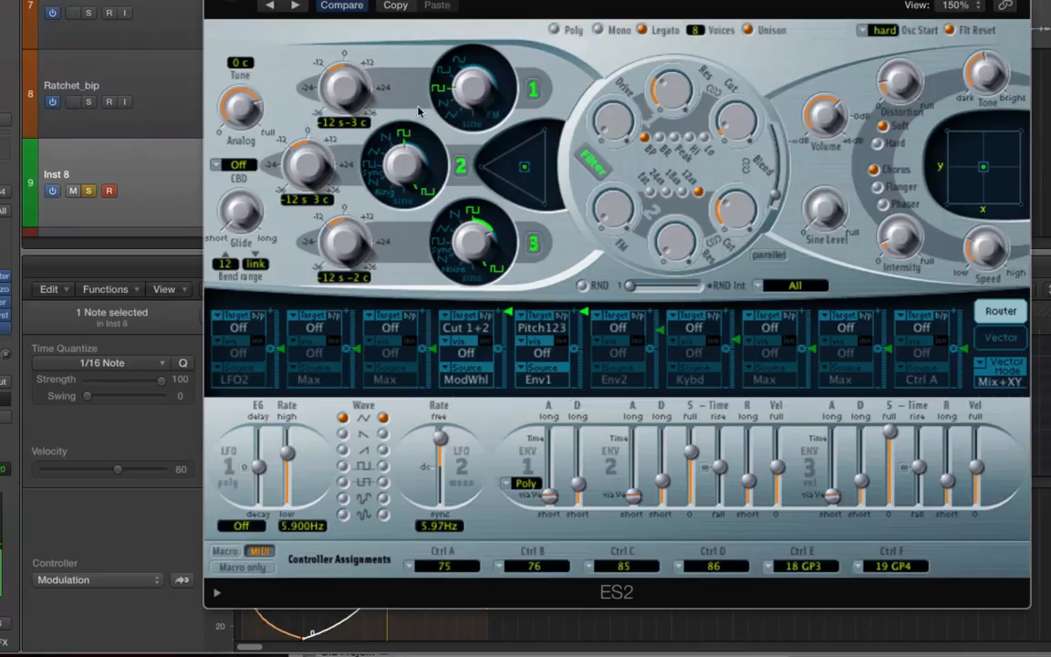
click(424, 156)
click(370, 167)
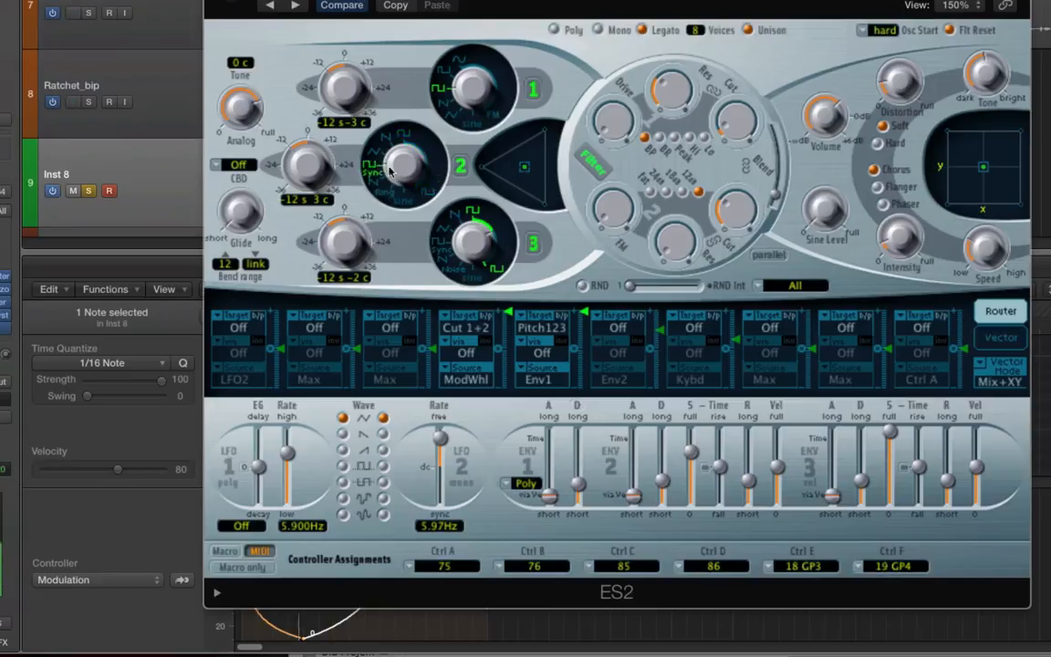
click(385, 137)
- Shift the oscillator mix slightly towards oscillator 1, adjust oscillator 2's tuning, and play the Inst 8 region with the ES2 closed
mouse_move(523, 166)
mouse_down()
mouse_move(498, 166)
mouse_move(541, 147)
mouse_move(539, 161)
mouse_move(530, 154)
mouse_up()
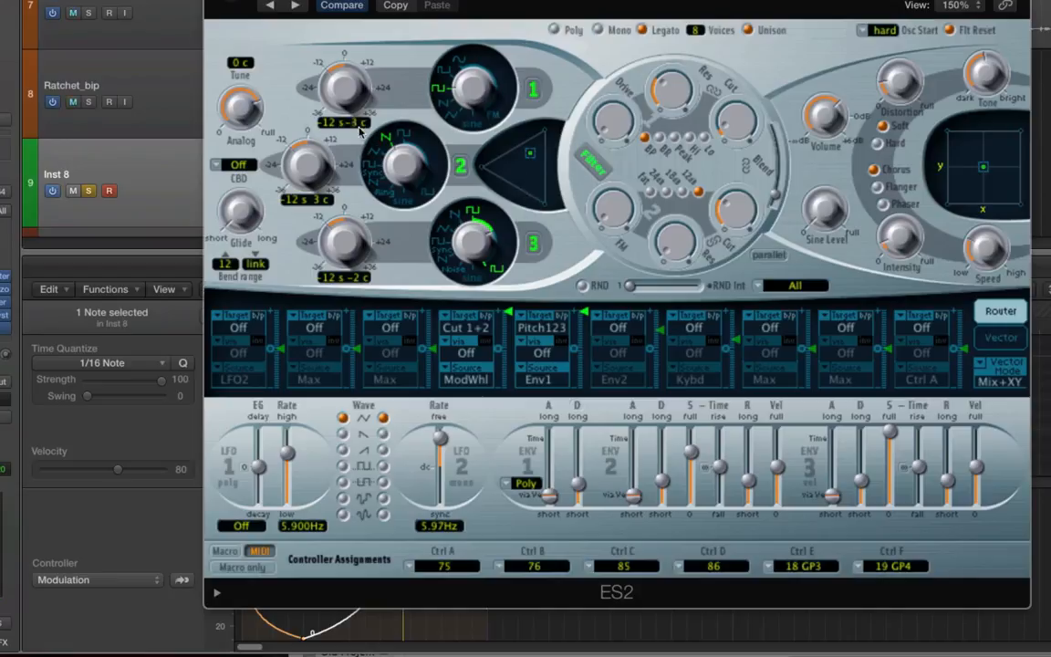
drag(327, 200, 328, 190)
click(216, 1)
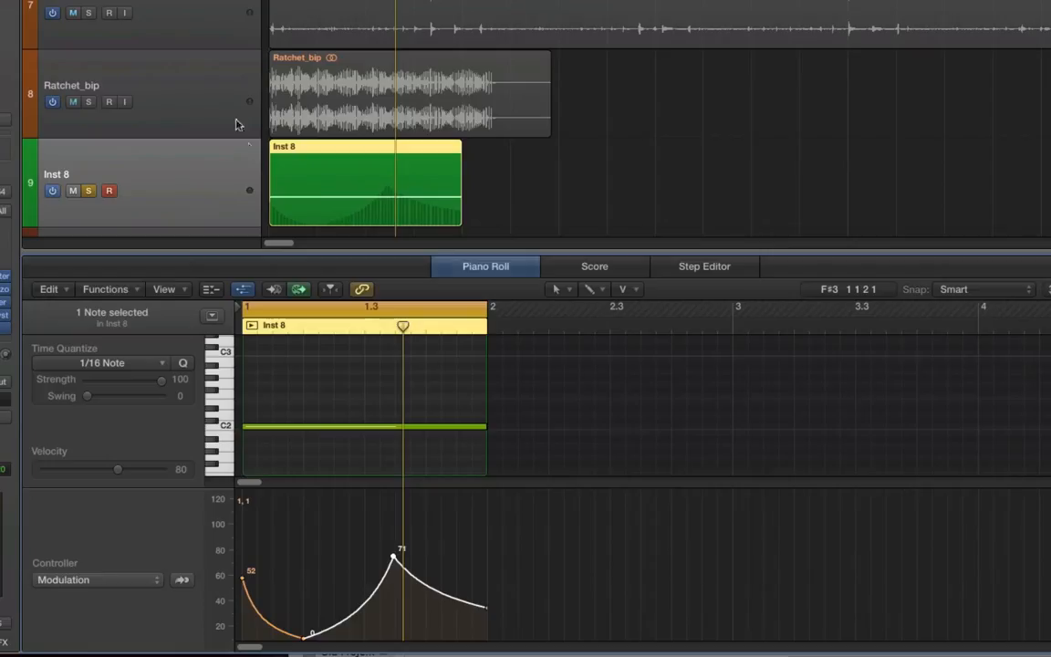
key(space)
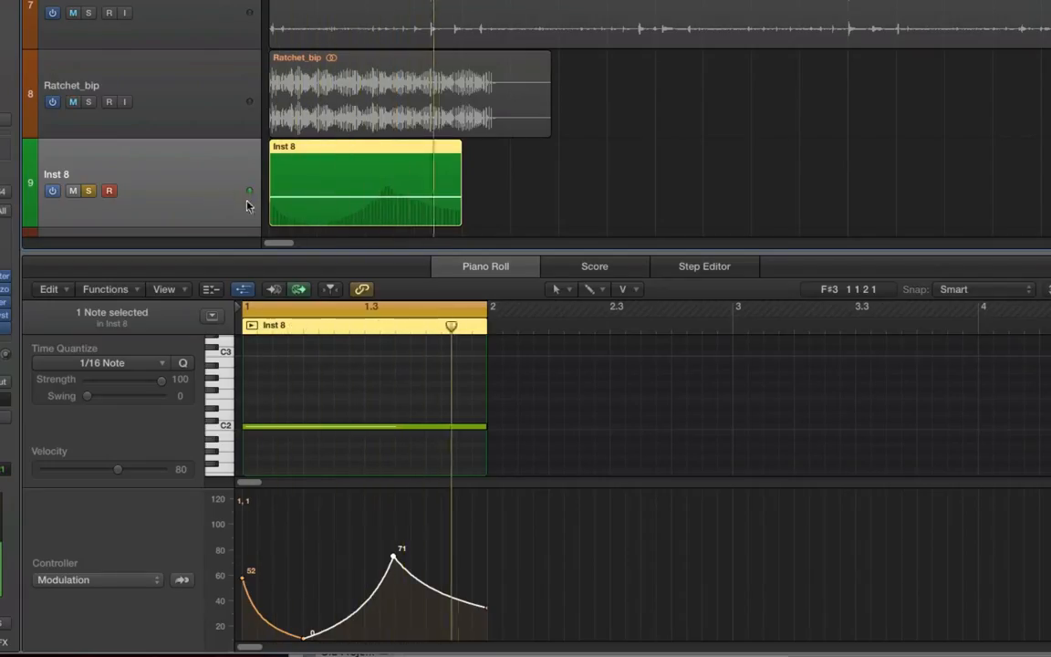
- Solo the Ratchet_bip track, lower its volume to -17.4 dB, and play it from the start
key(Up)
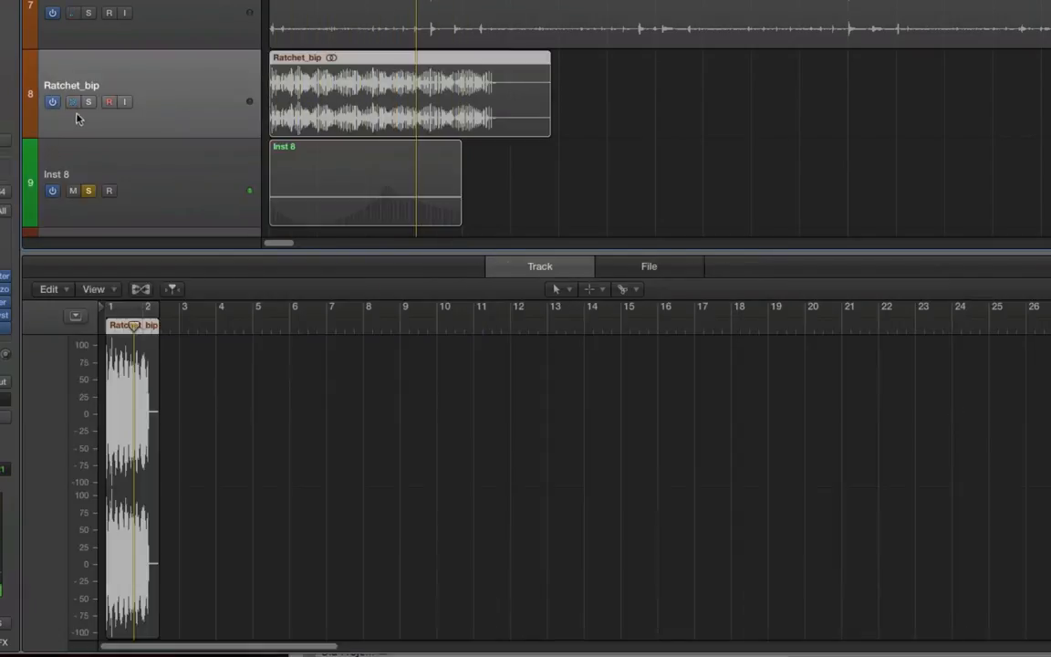
click(89, 103)
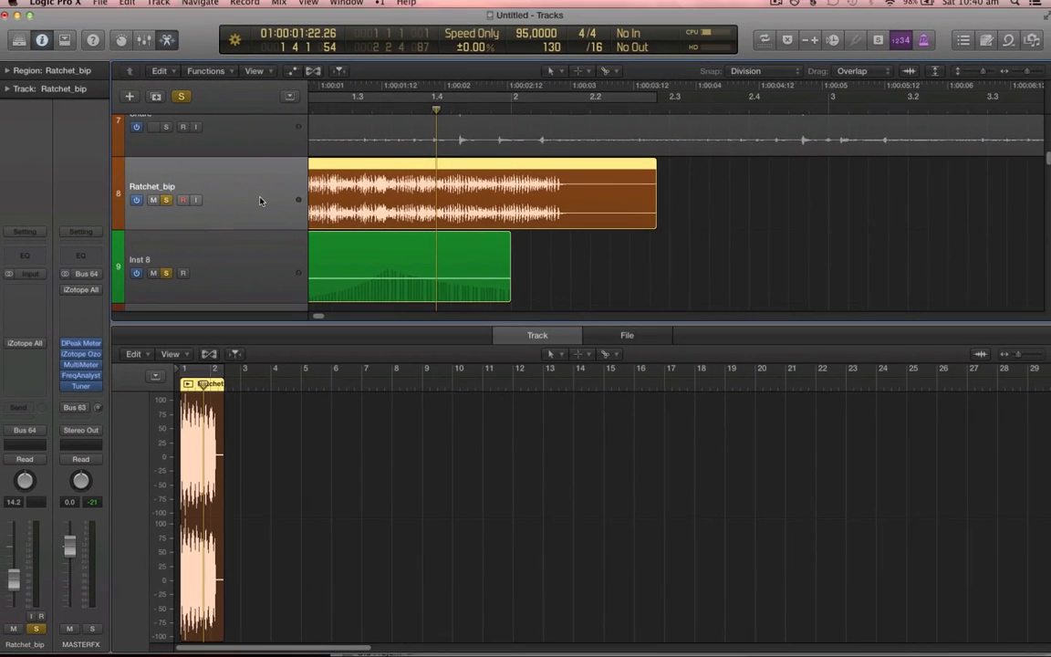
key(Return)
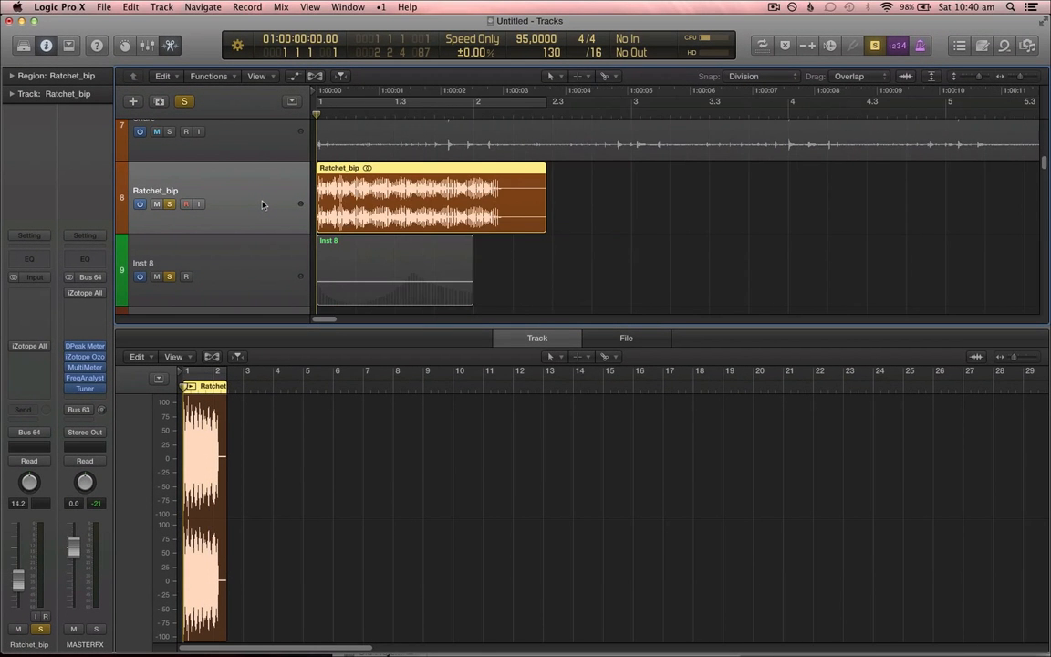
key(XF86AudioRaiseVolume)
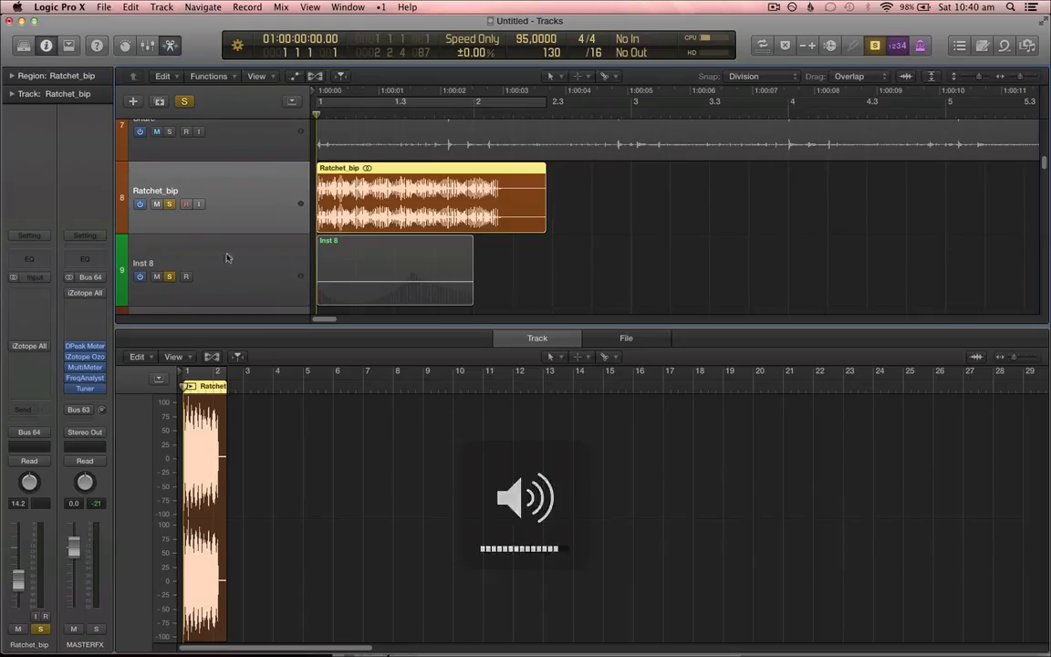
drag(18, 588, 18, 595)
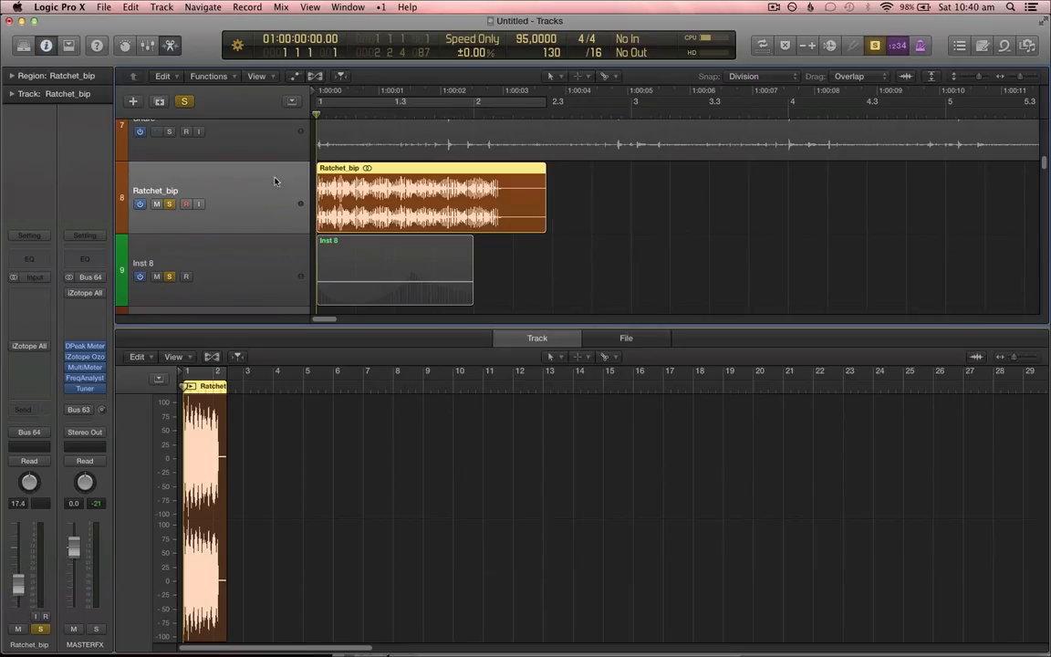
key(space)
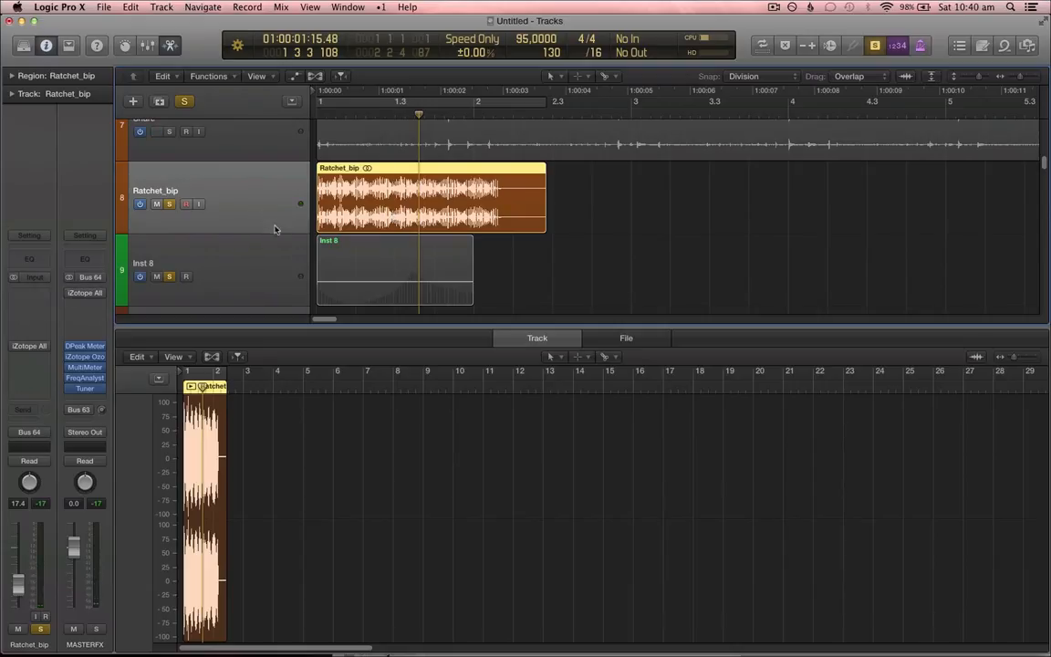
- Bounce the Ratchet_bip region in place with normalization off
scroll(274, 229, up, 1)
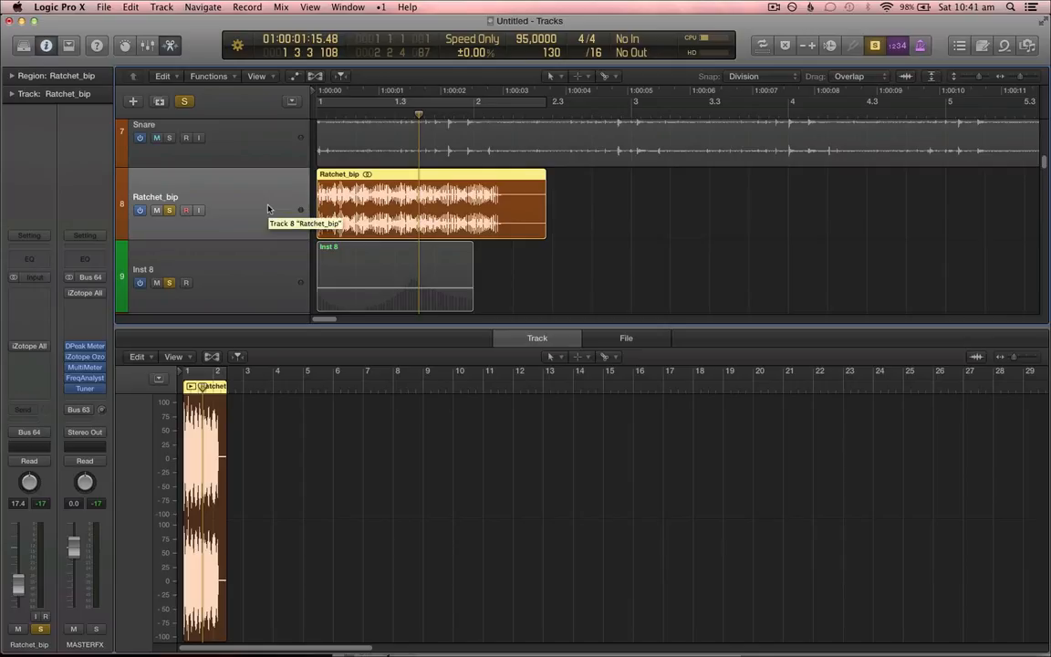
key(ctrl+b)
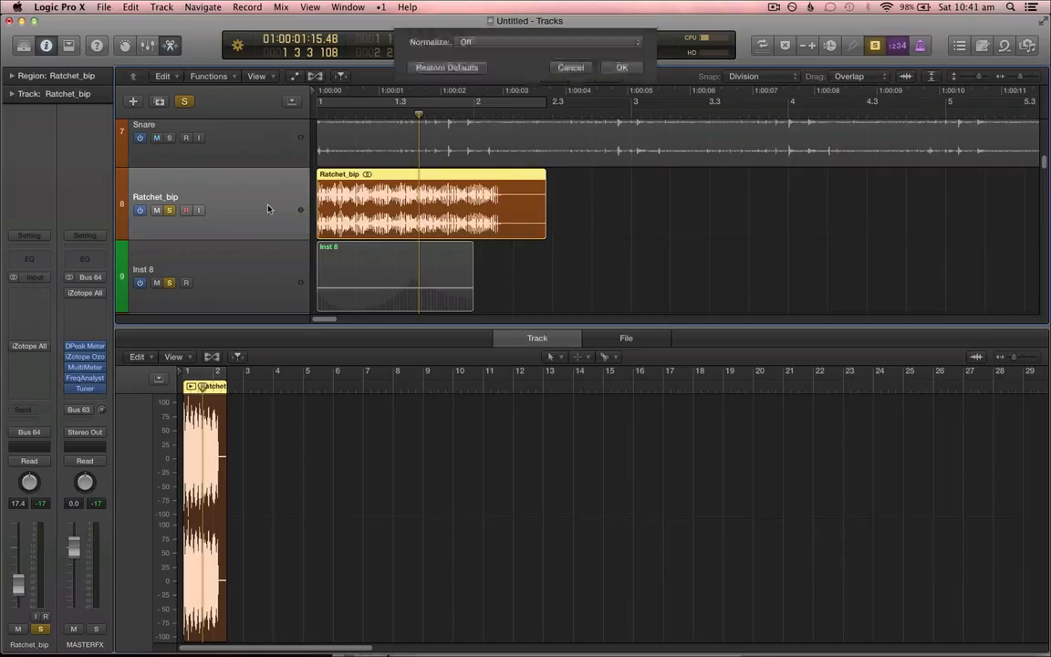
key(Return)
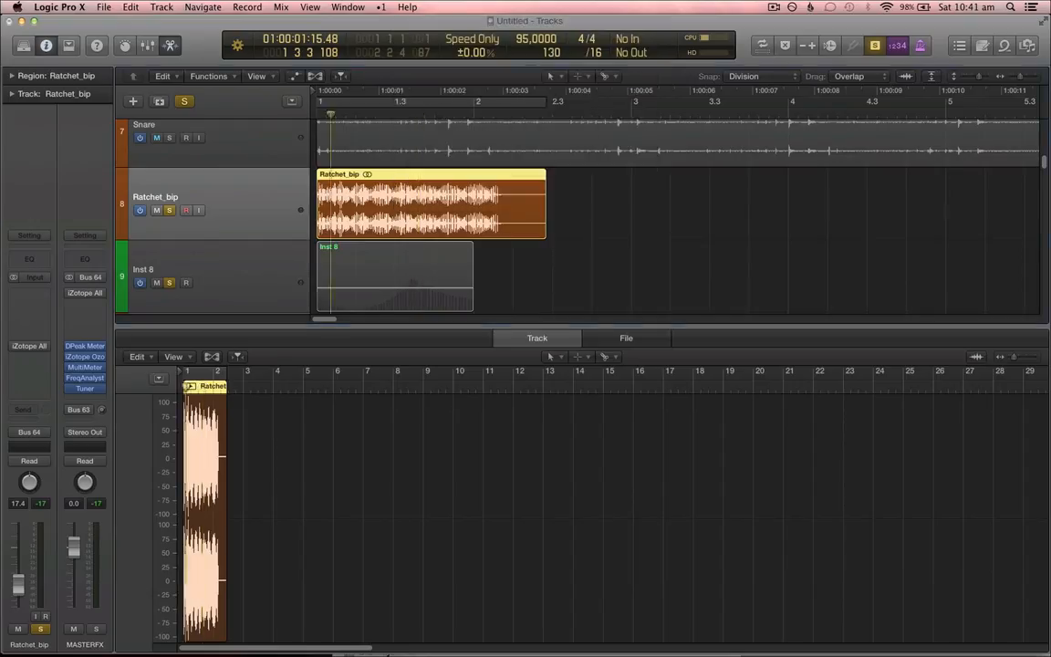
- Delete the original Ratchet_bip region and its track, and solo the bounced Ratchet_bip_bip track
click(258, 199)
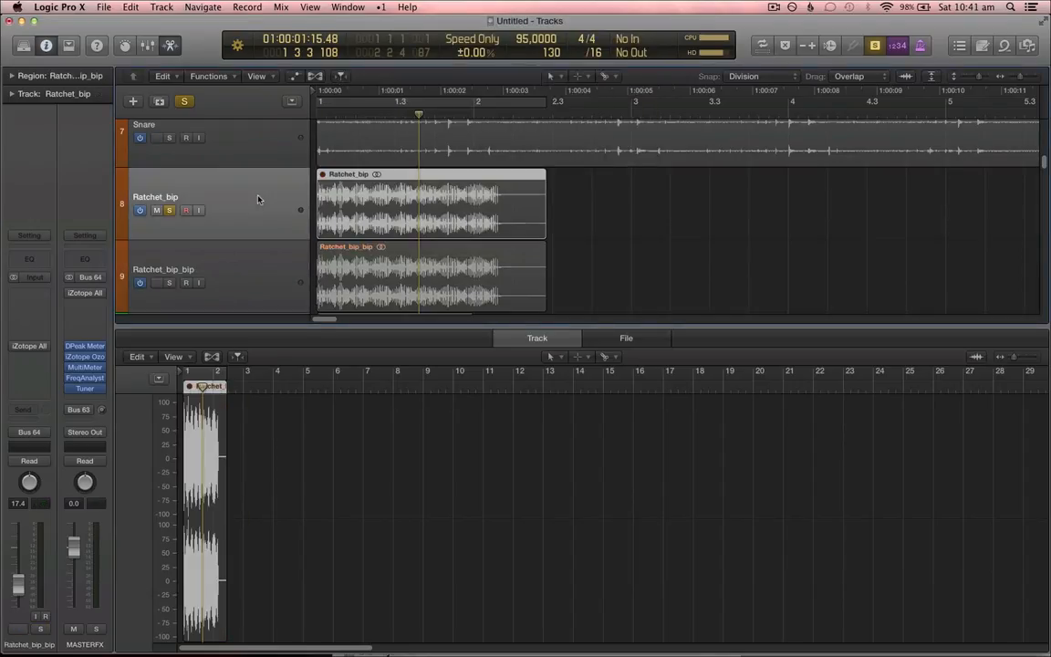
key(Delete)
key(Delete)
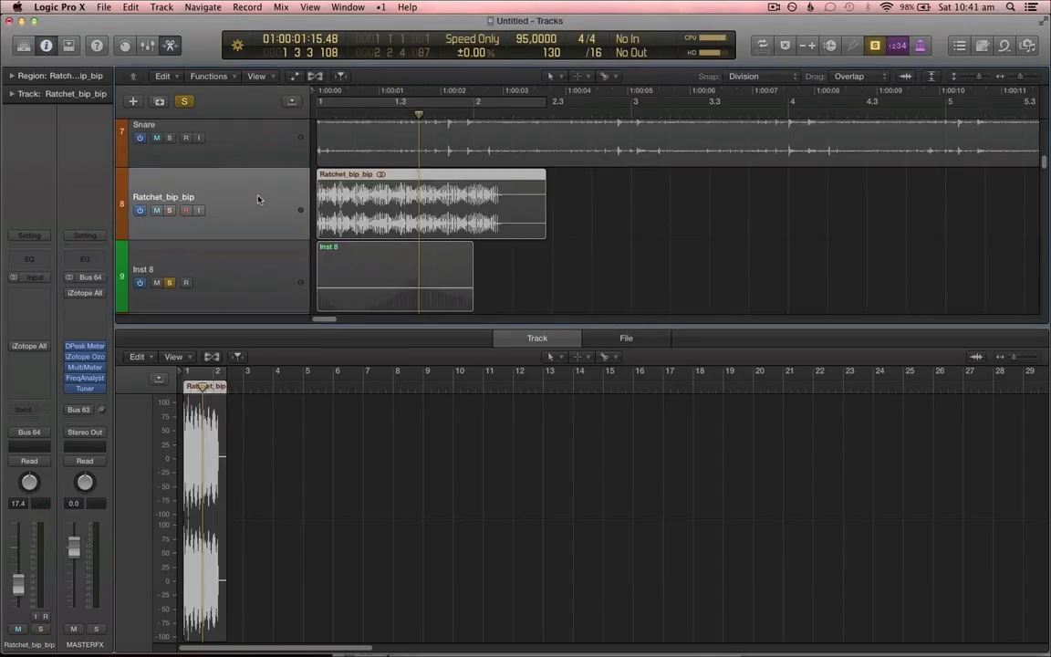
click(170, 211)
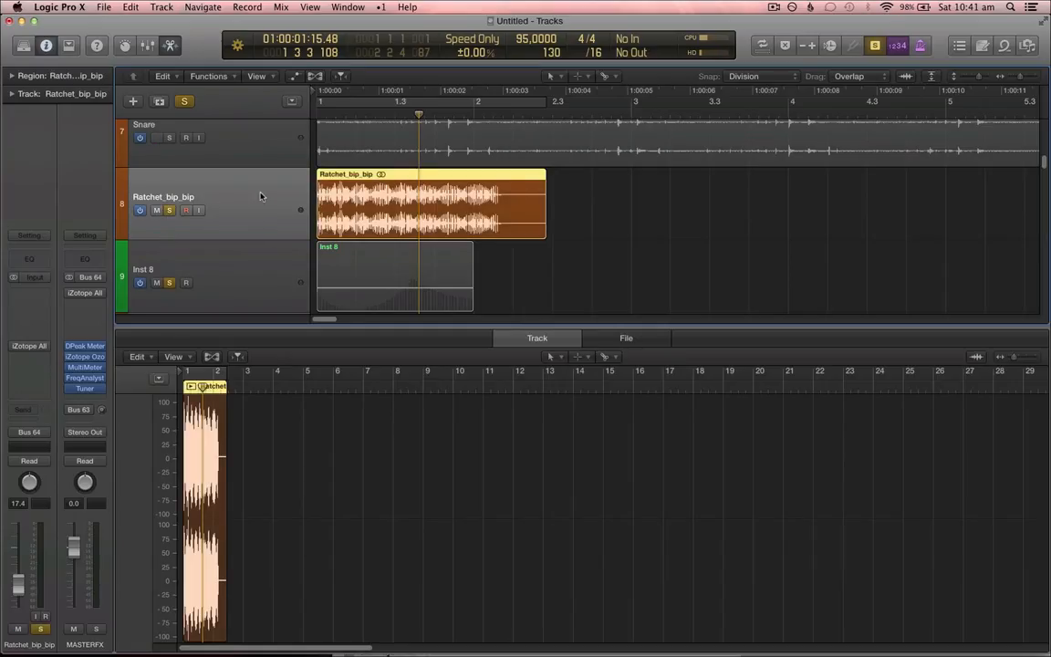
- Turn off region solo mode and show the Inst 8 track in the Piano Roll
key(super+Left)
key(super+Up)
key(ctrl+s)
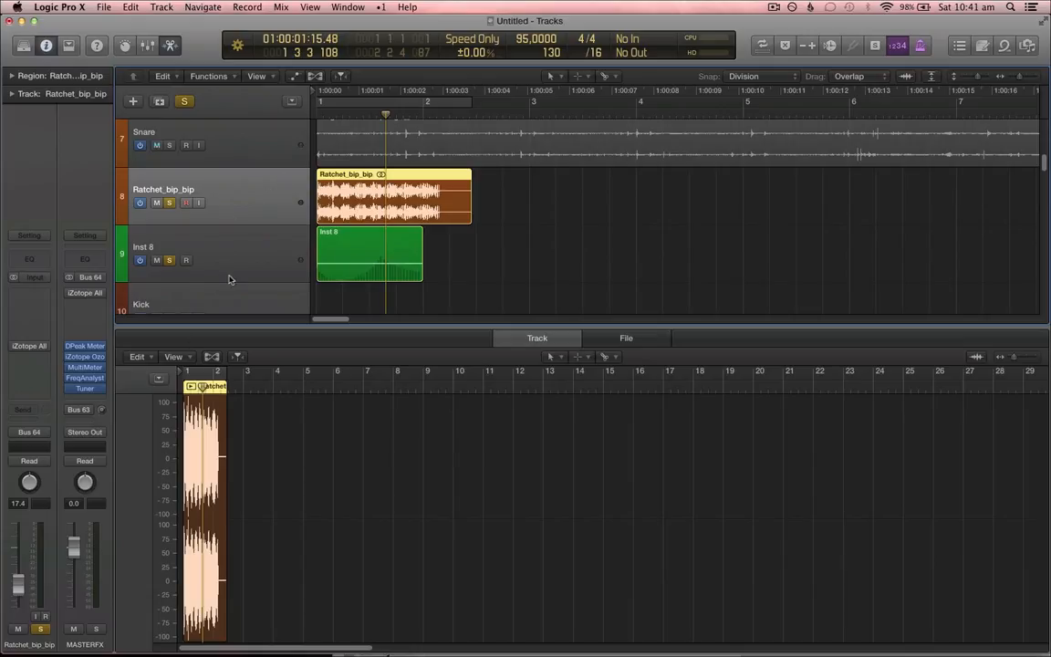
click(279, 233)
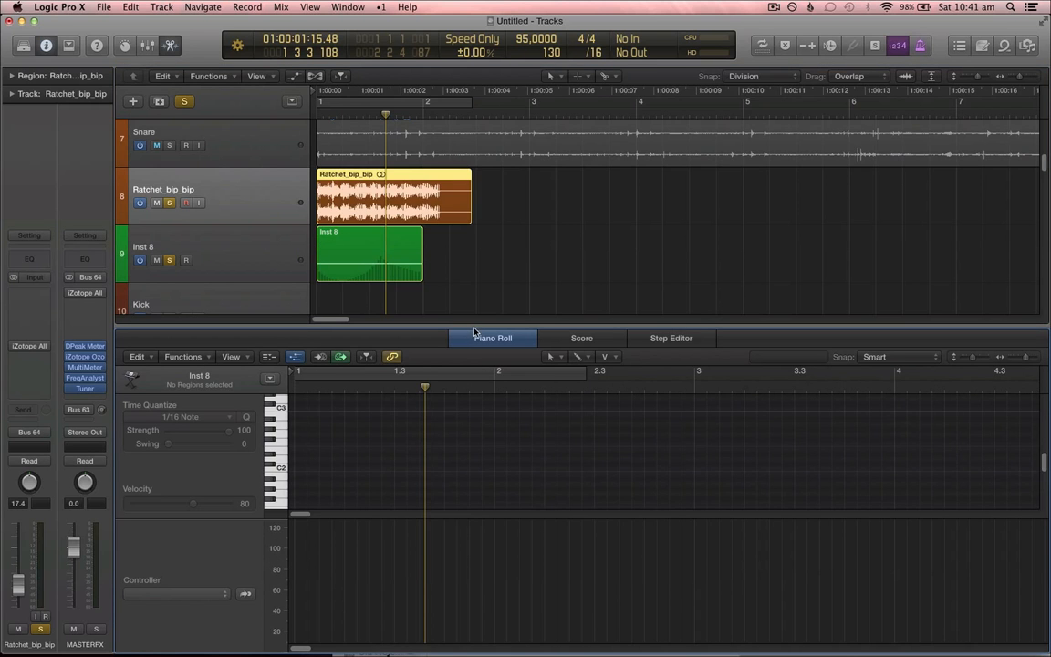
- Close the Piano Roll and show the Flex controls on the audio tracks in the Tracks area
drag(474, 332, 471, 617)
scroll(364, 219, up, 1)
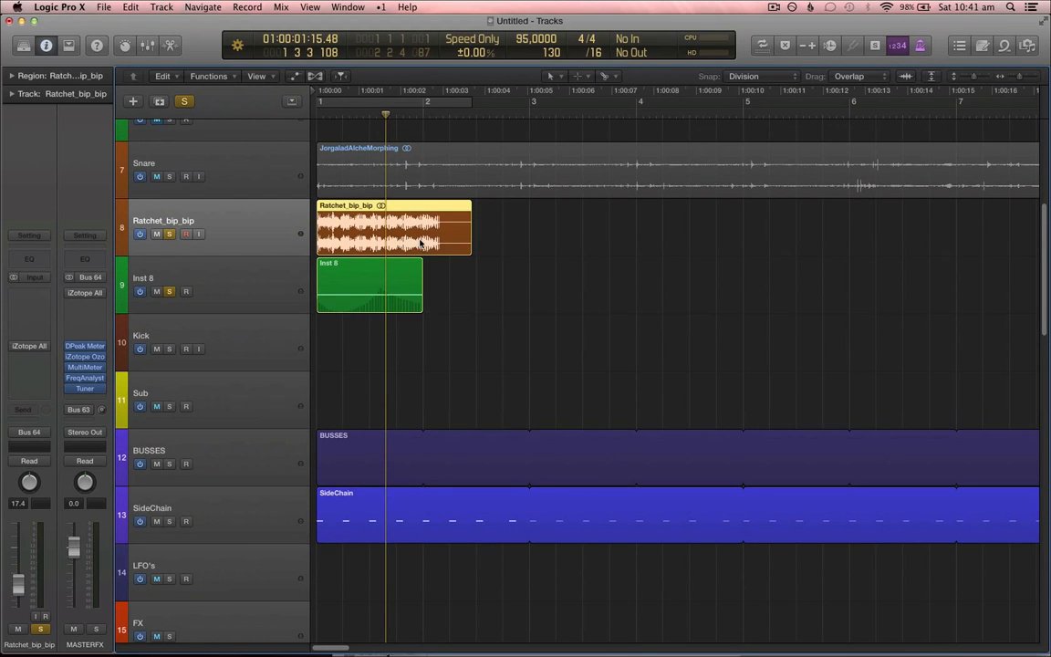
scroll(421, 243, up, 5)
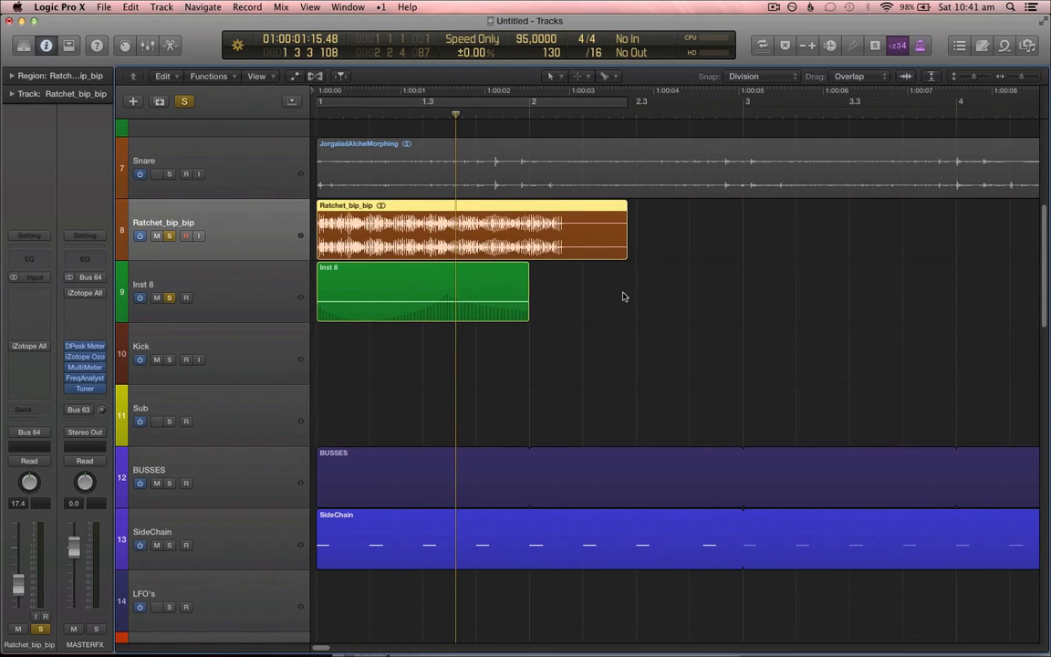
key(super+f)
click(224, 244)
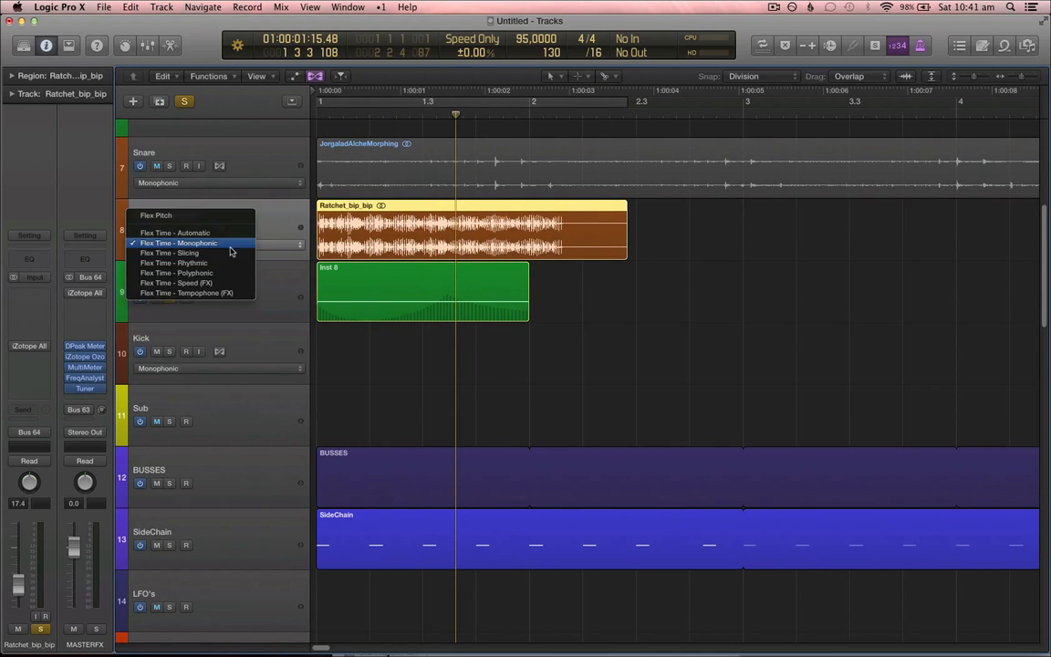
click(267, 342)
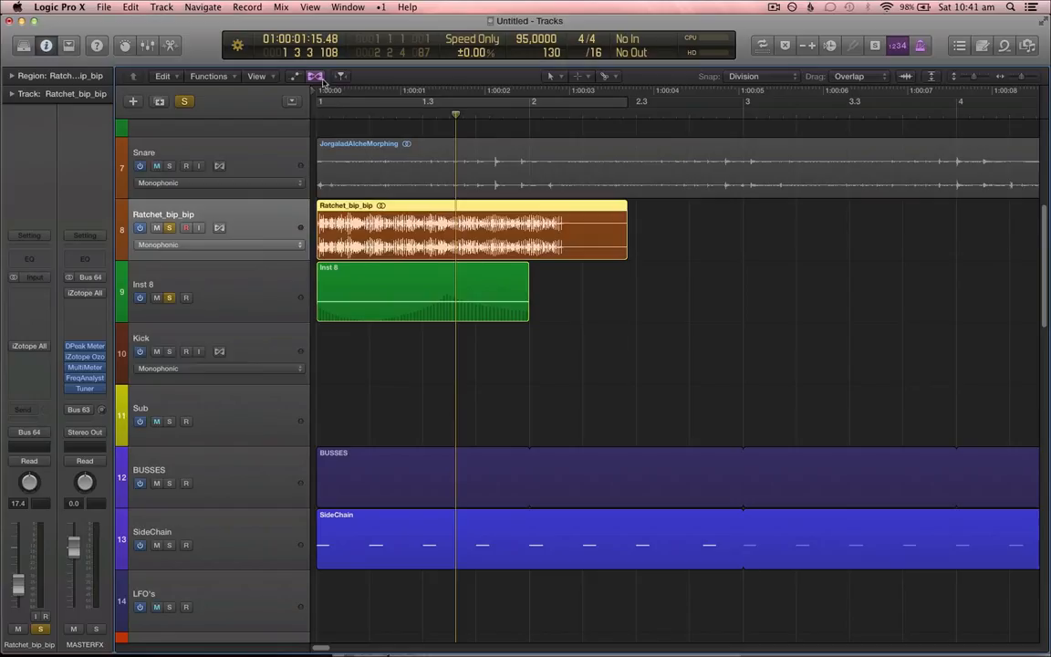
click(318, 77)
click(319, 76)
click(318, 77)
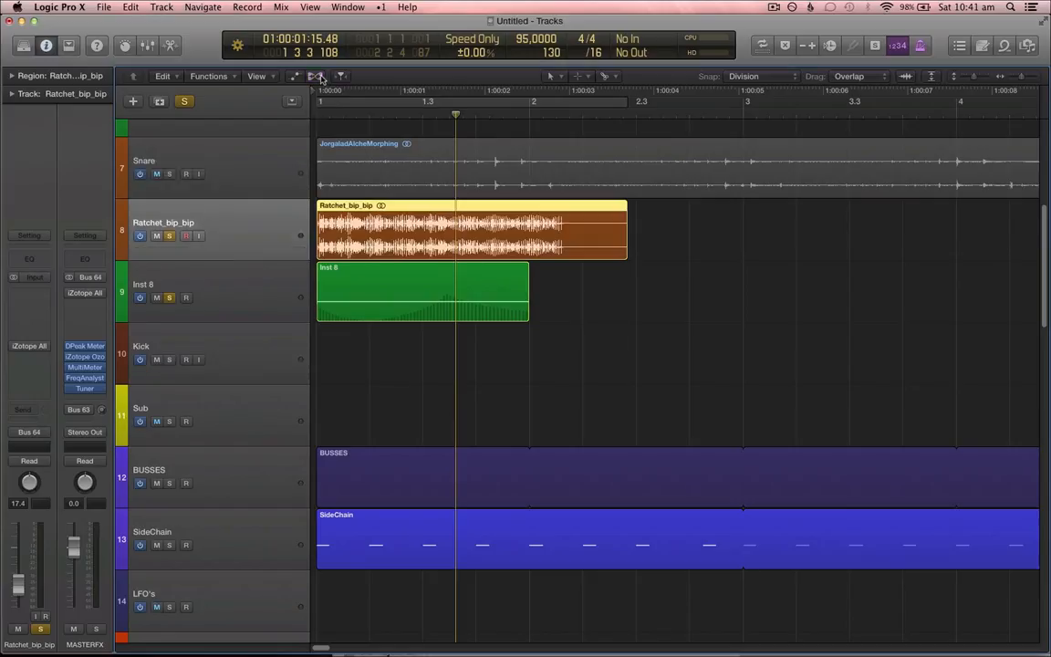
click(319, 77)
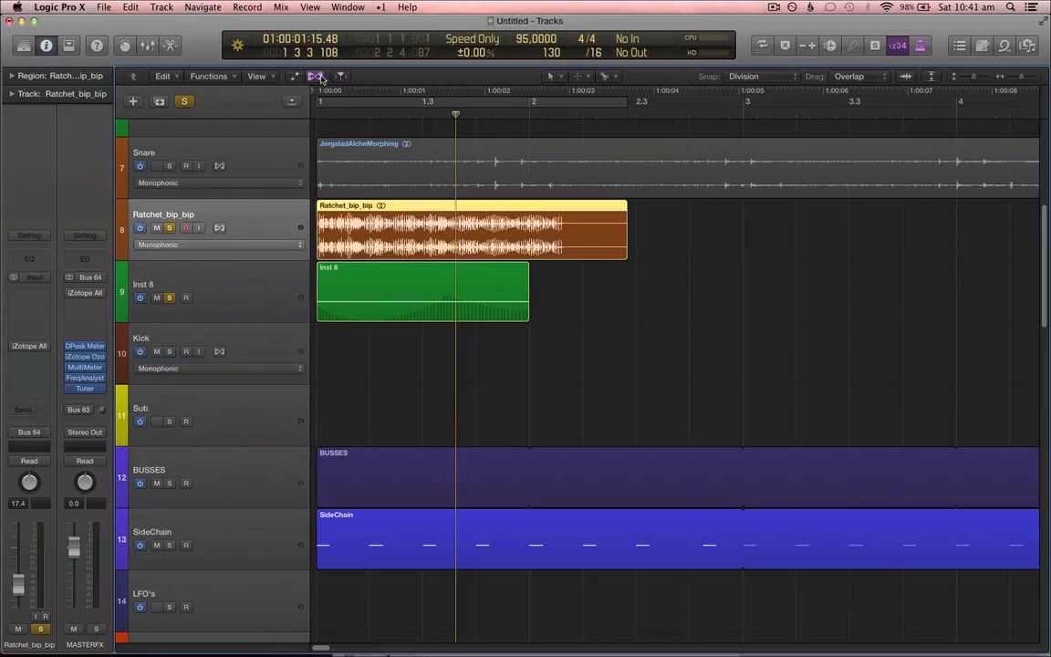
- Set the Ratchet_bip_bip track to Flex Pitch and show its region enlarged in the Audio Track Editor
click(246, 245)
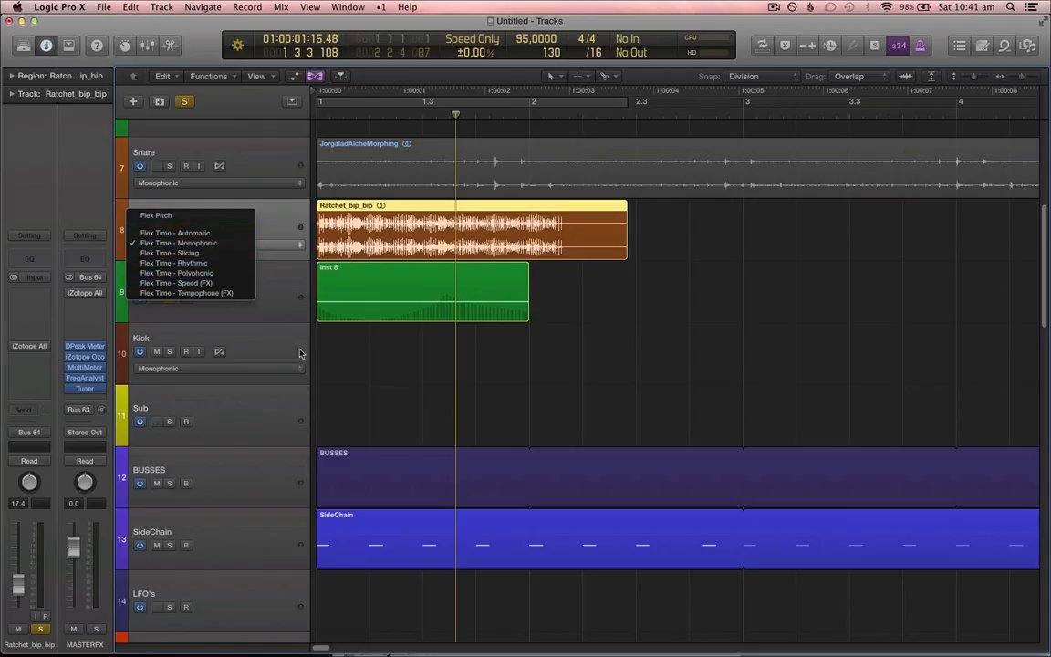
click(165, 215)
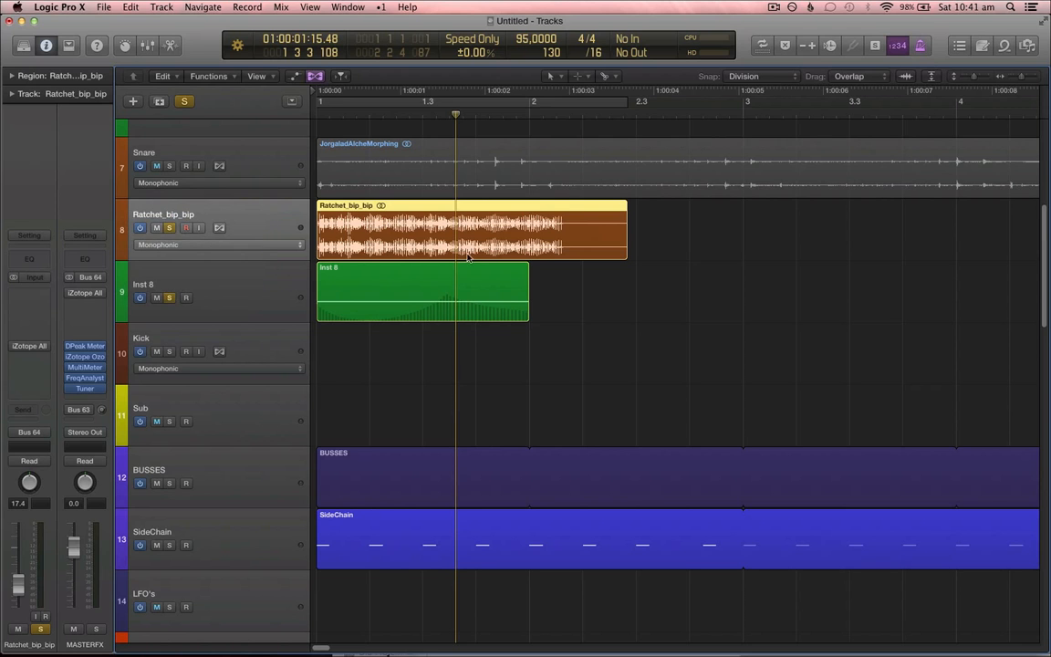
double_click(362, 226)
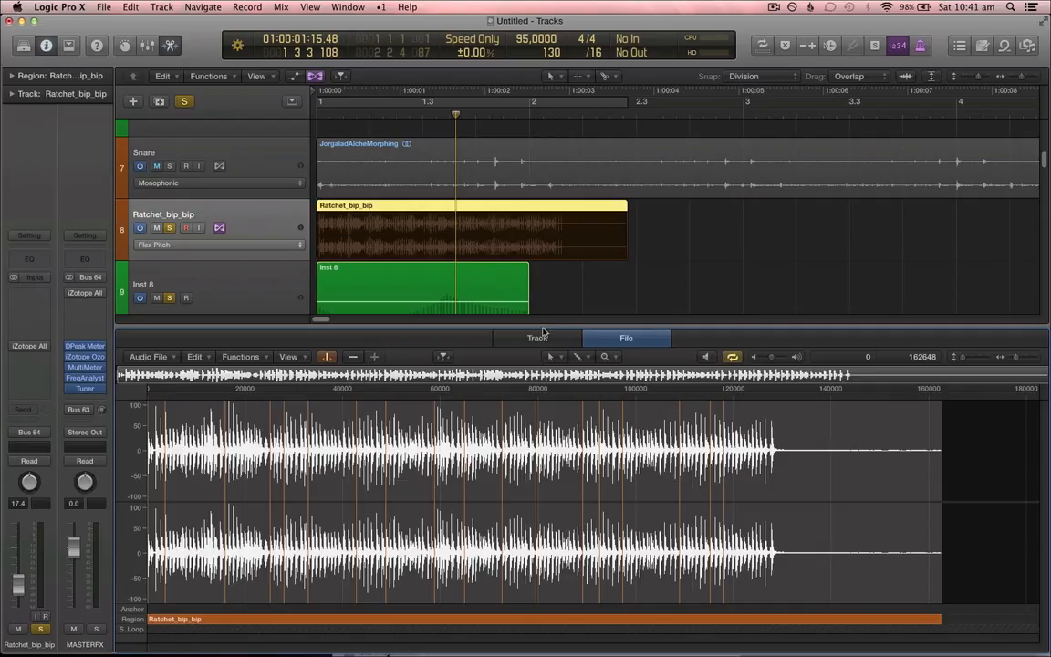
click(540, 338)
click(305, 489)
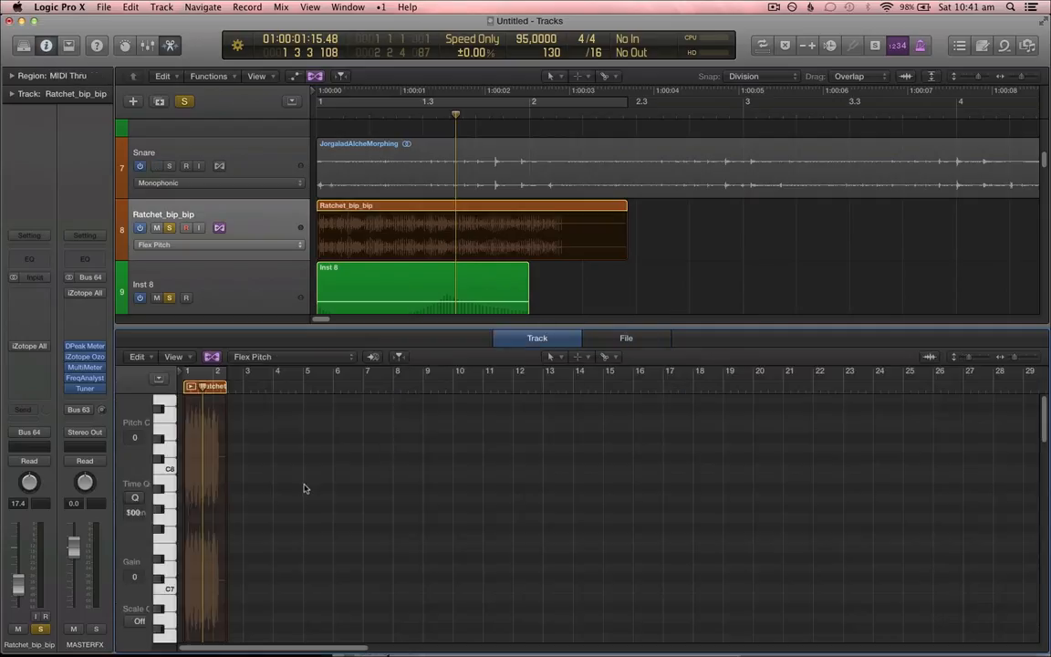
key(super+Right)
key(super+Right)
key(super+Right)
scroll(306, 489, left, 2)
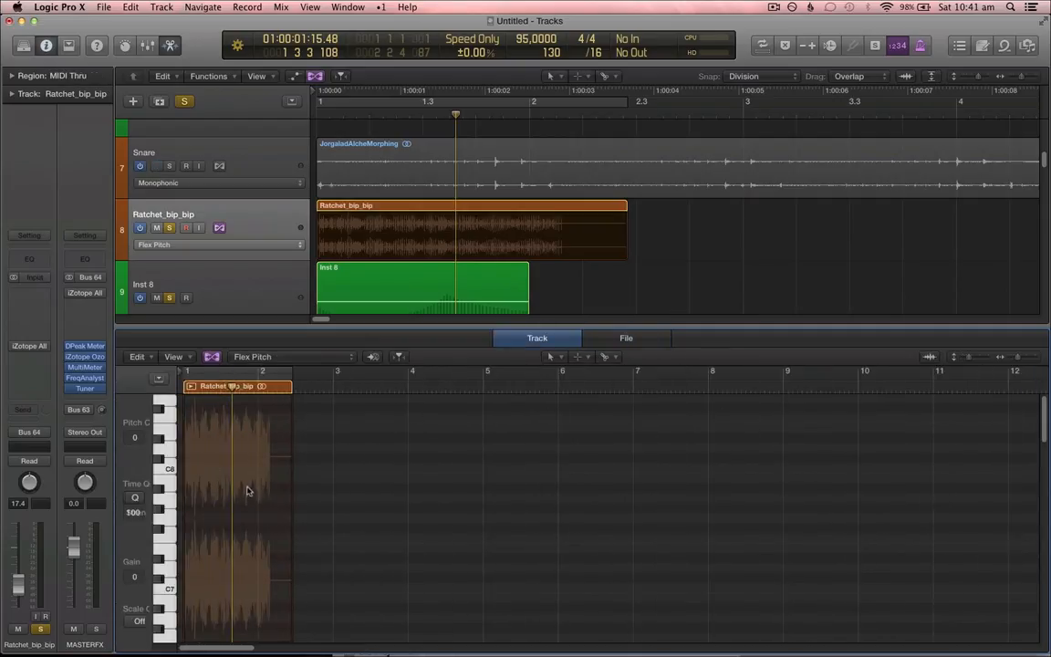
- Change the Ratchet_bip_bip track's flex mode to Speed (FX) and stretch its region to just past bar 10
click(261, 245)
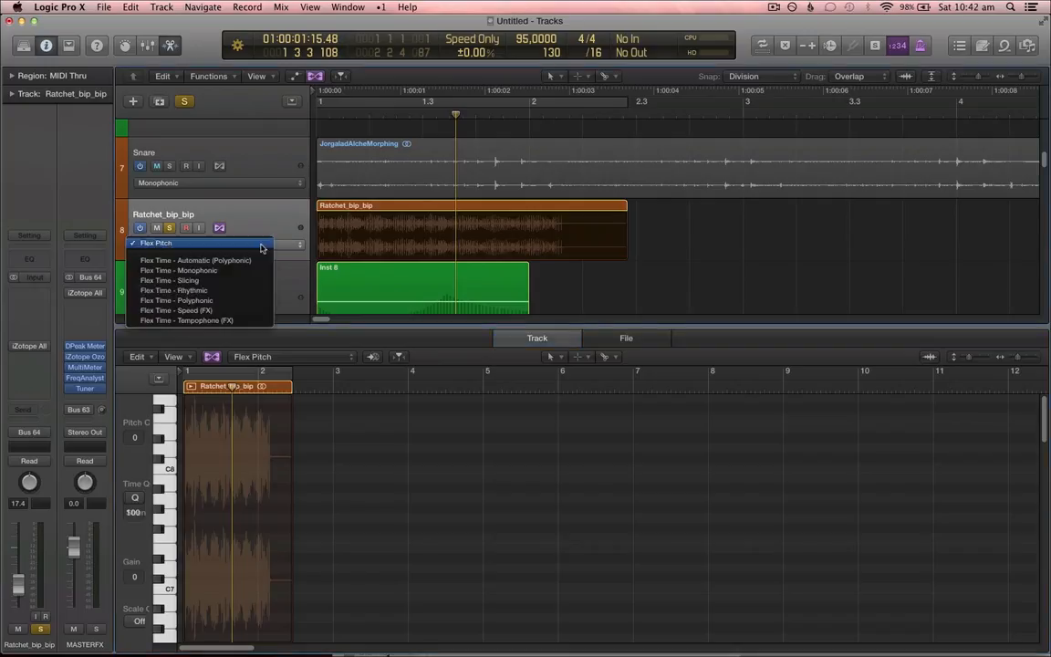
click(259, 313)
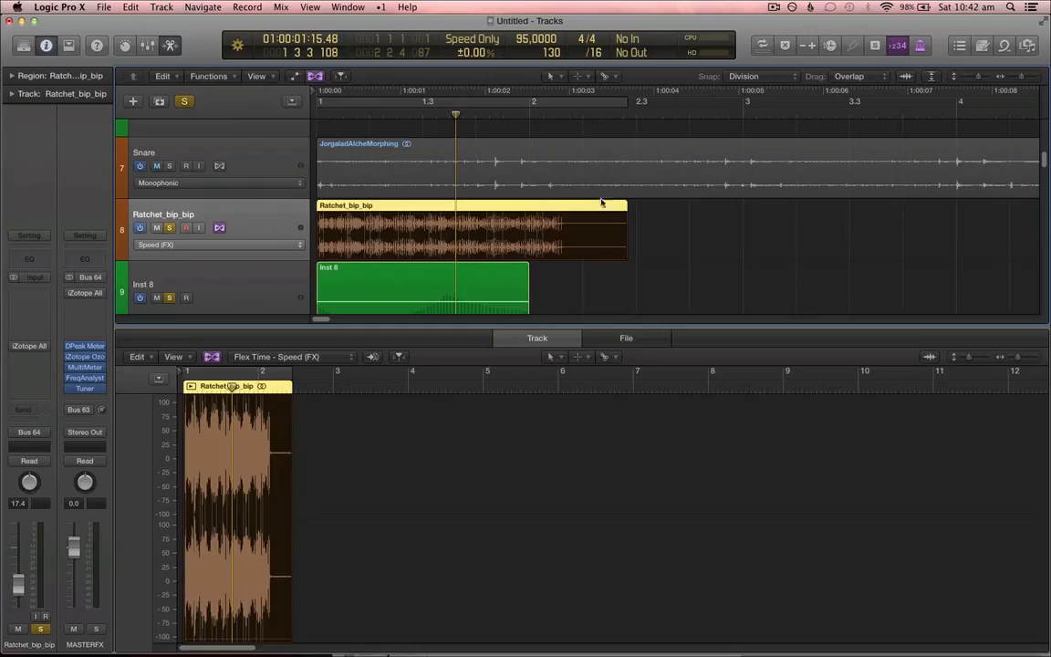
scroll(470, 229, down, 5)
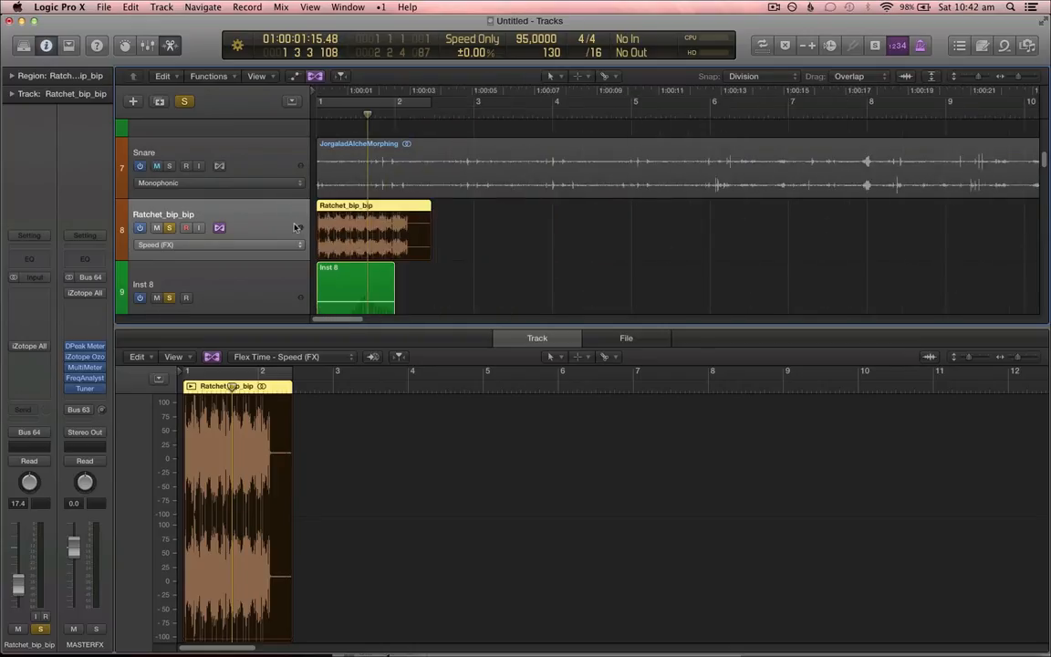
scroll(470, 229, down, 1)
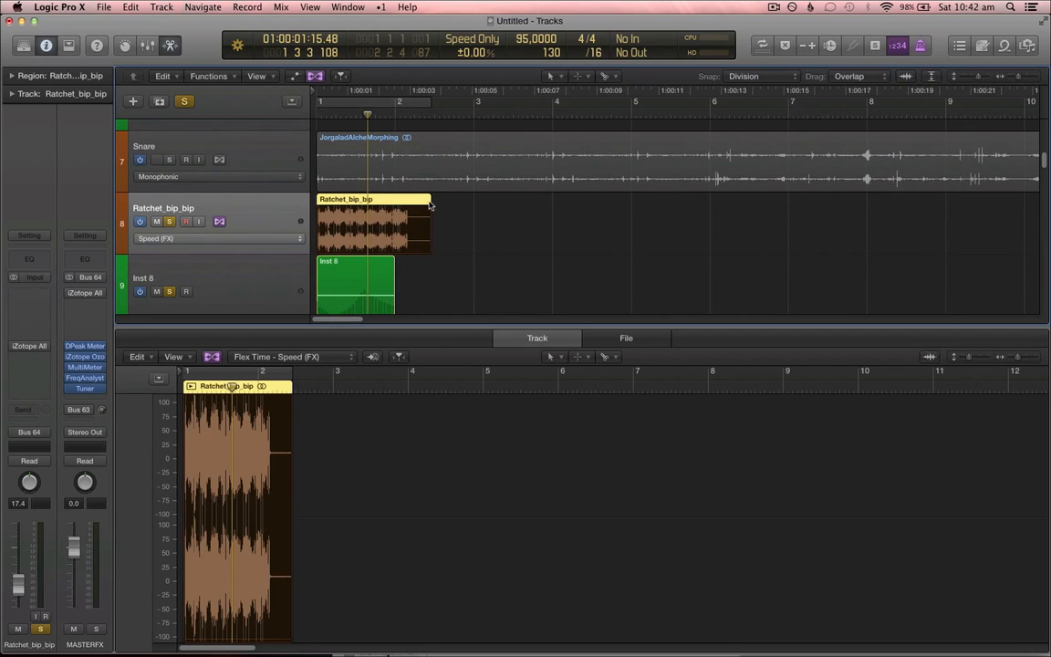
drag(430, 205, 1040, 195)
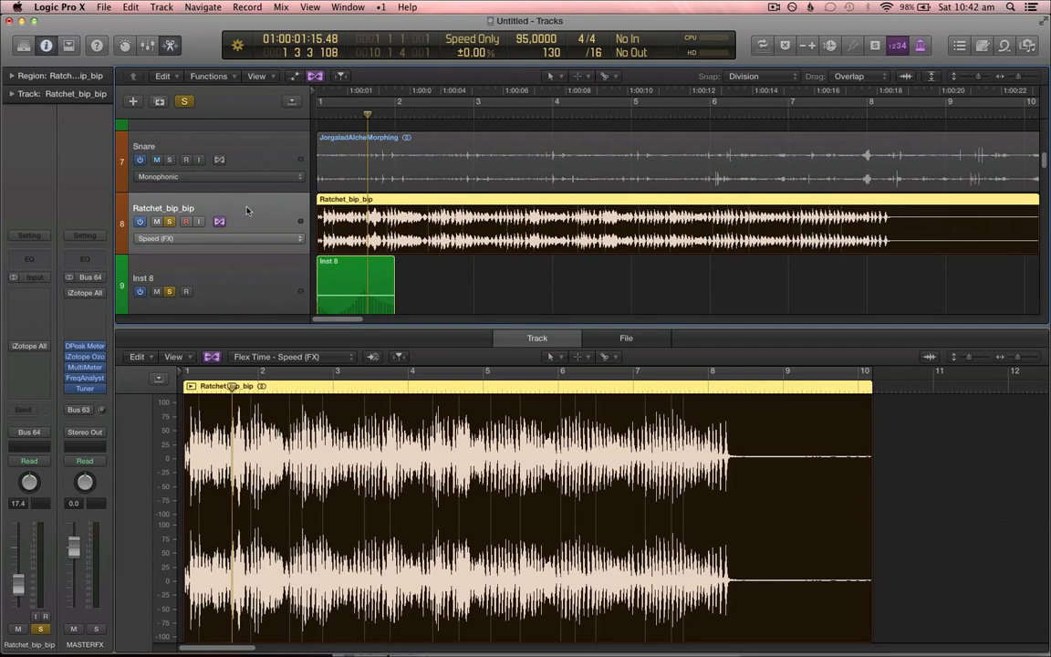
- Hide the Flex controls, solo the stretched Ratchet_bip_bip region, play it from the start, and shrink the editor pane
key(super+f)
key(Return)
key(ctrl+s)
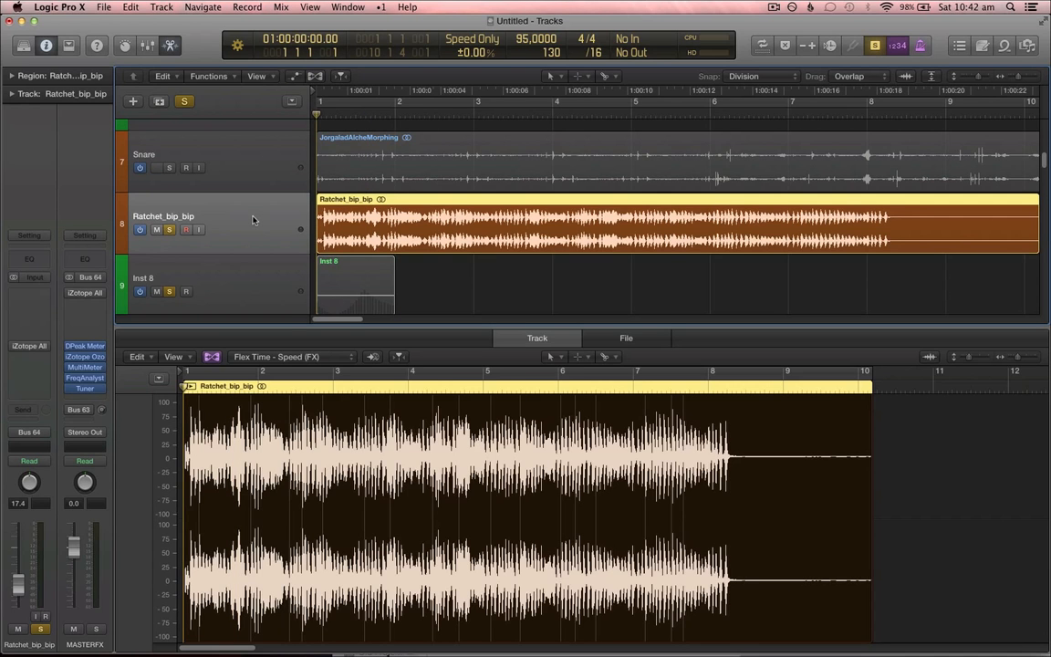
key(space)
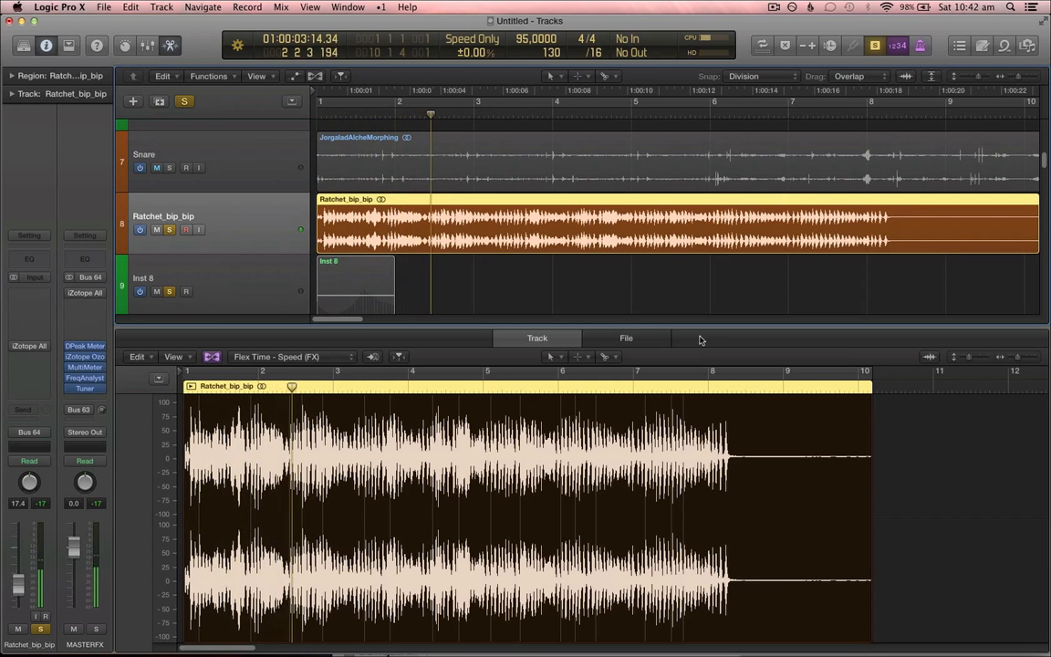
drag(701, 327, 693, 561)
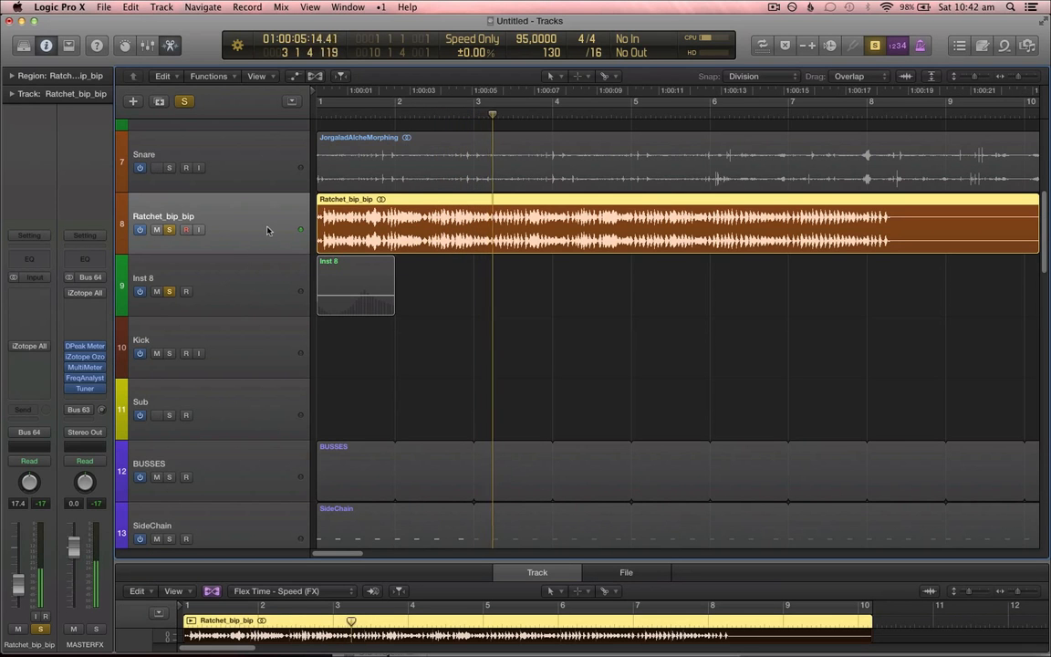
key(space)
- Show the Flex controls, compress the Ratchet_bip_bip region to about bar 7, match the cycle range to it, and audition it with cycling off
key(super+Left)
key(super+Left)
key(super+Left)
key(super+f)
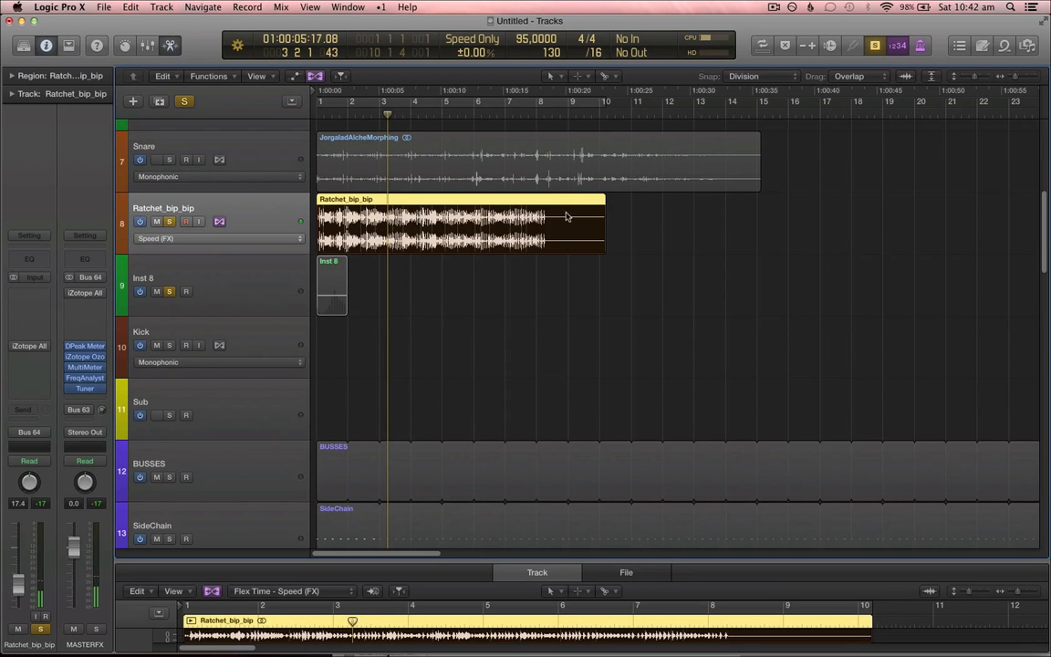
drag(601, 206, 511, 205)
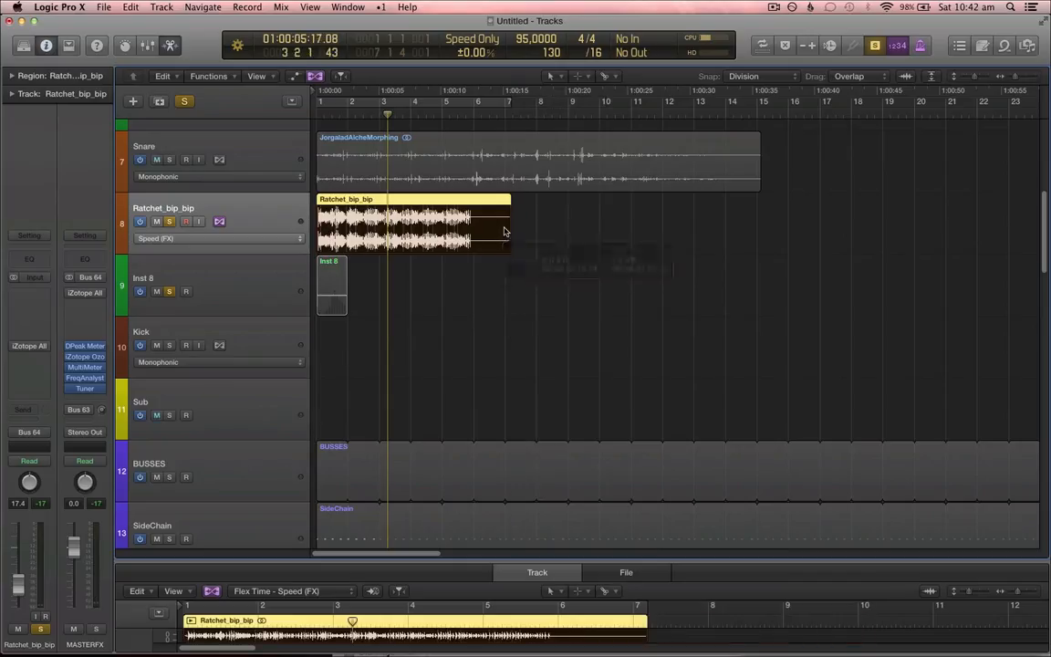
key(u)
key(space)
key(c)
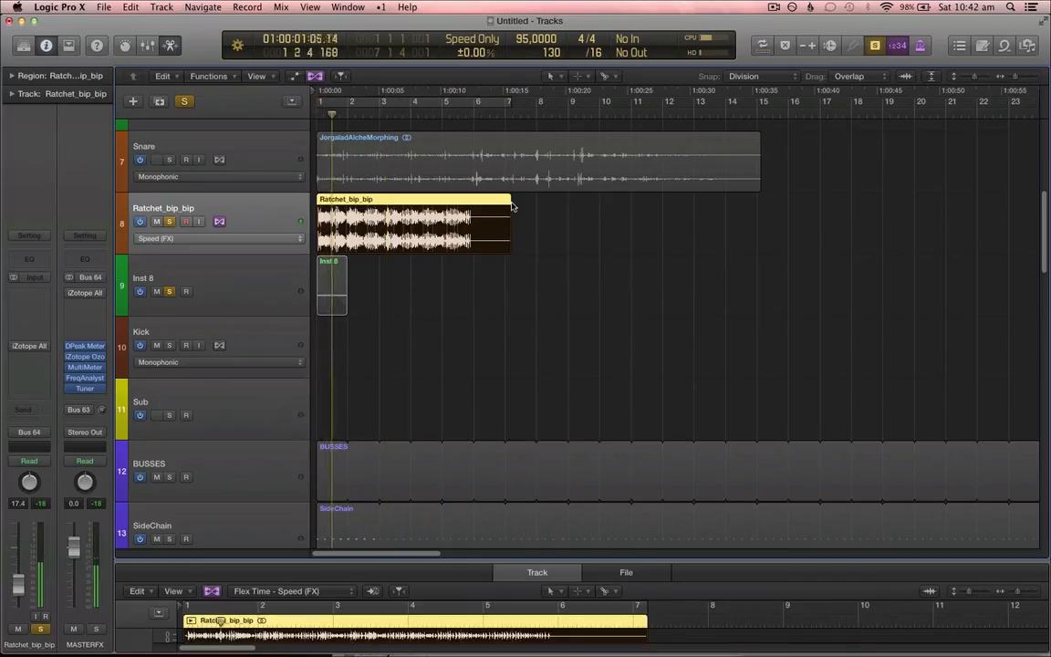
- Compress the Ratchet_bip_bip region further to just past bar 5, matching the cycle range to it with cycling off
drag(504, 231, 466, 217)
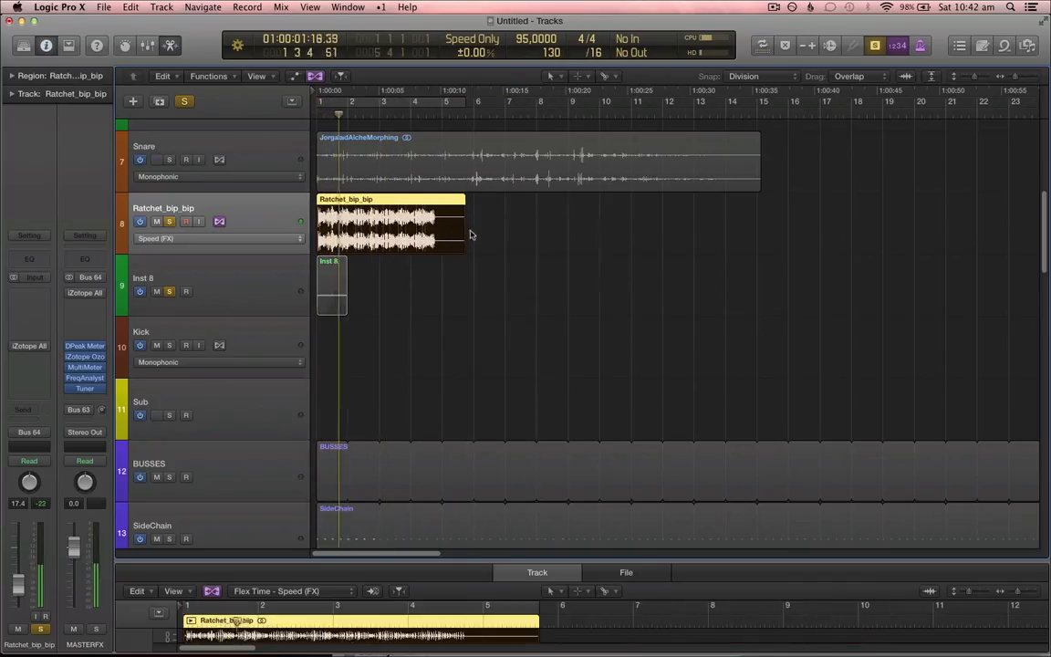
key(u)
key(c)
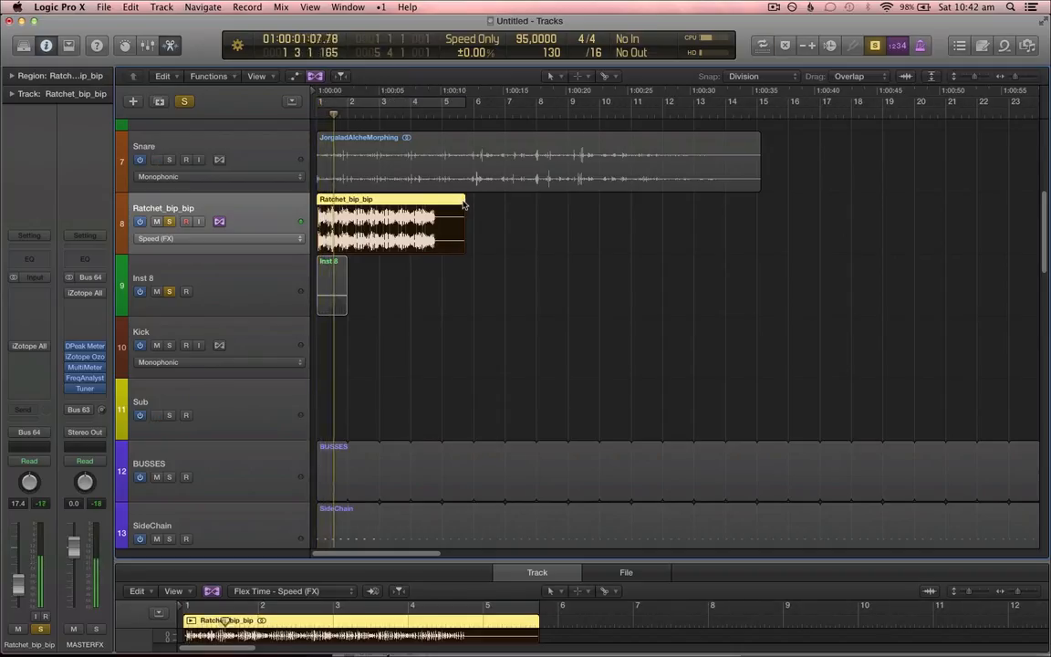
drag(464, 205, 442, 221)
key(u)
key(c)
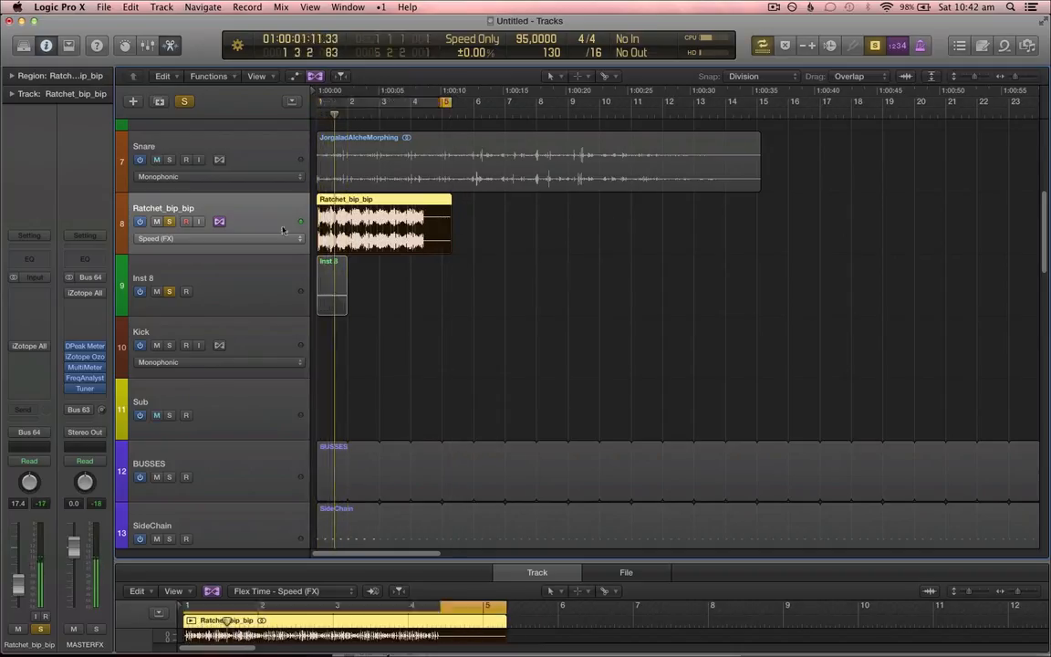
- Hide the Flex controls and bounce the Ratchet_bip_bip region in place to a new track, muting the source, with normalization off
key(super+f)
key(ctrl+b)
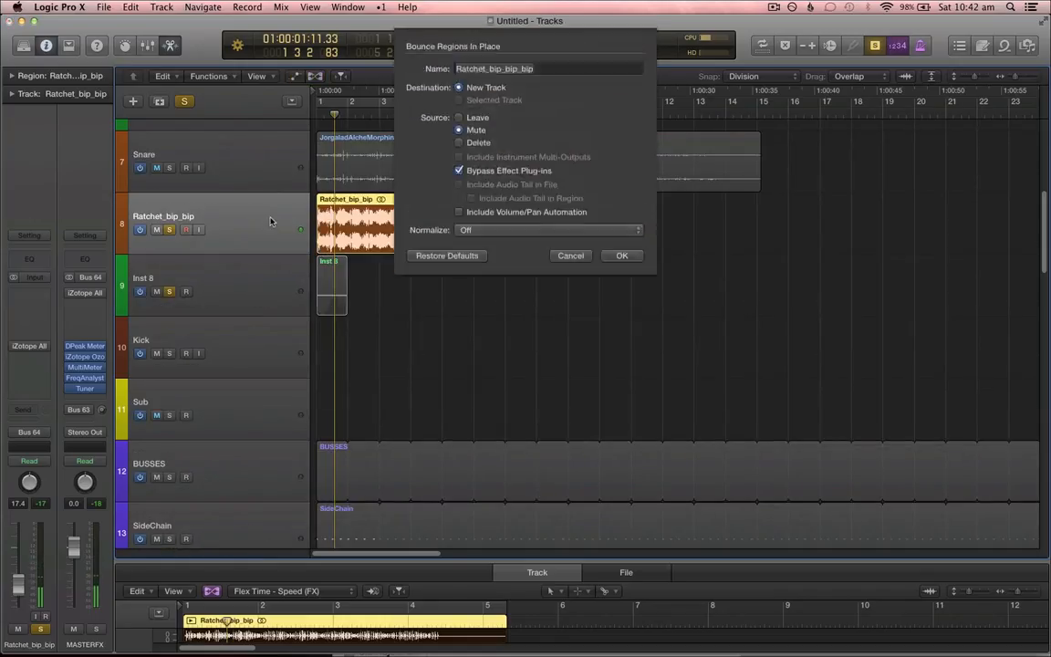
key(Return)
- Unmute the source Ratchet_bip_bip region and set its track's flex mode to Tempophone (FX)
click(277, 223)
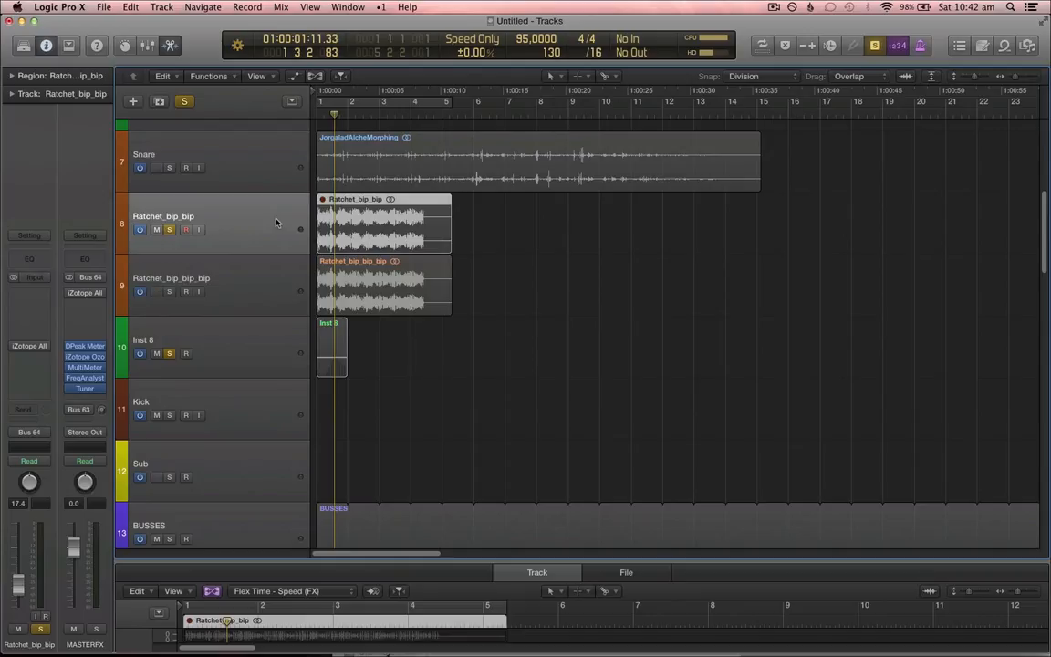
click(277, 222)
key(super+f)
click(235, 236)
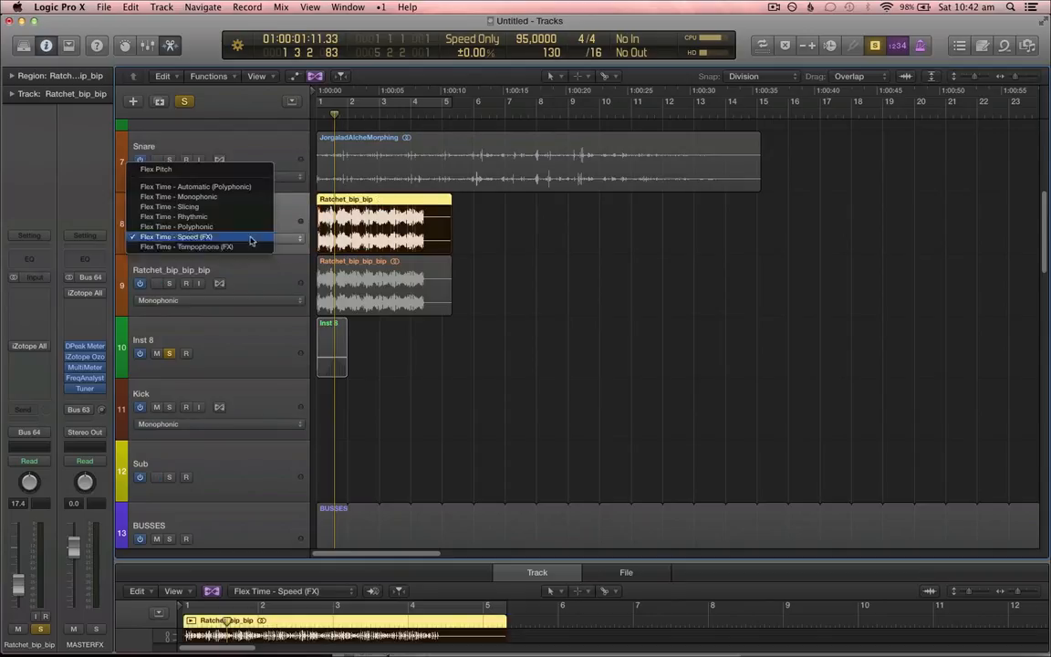
click(247, 247)
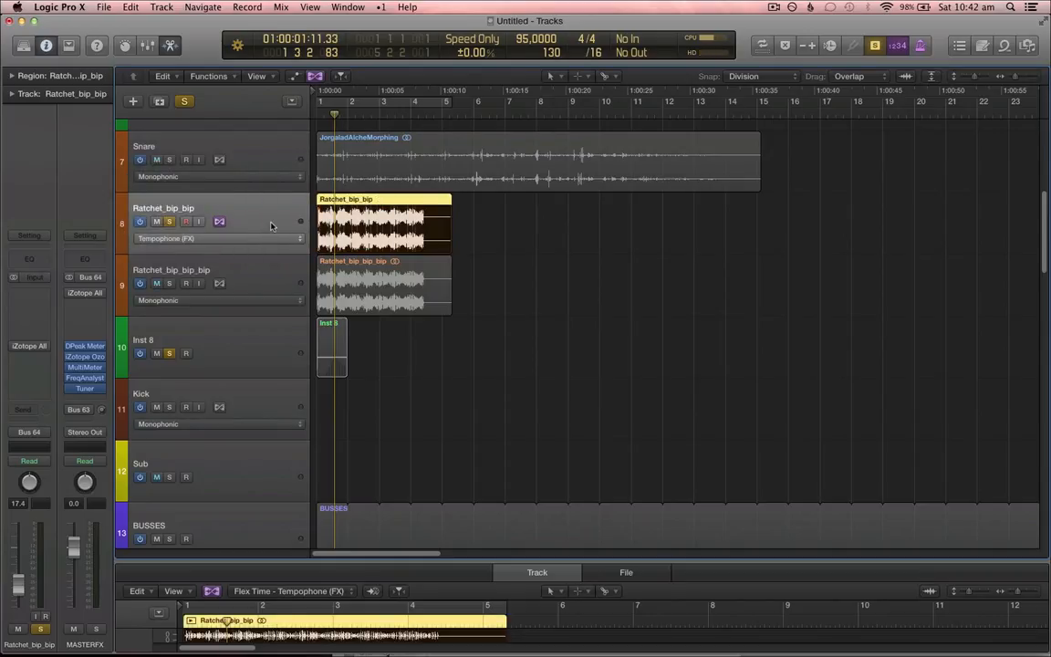
- Audition the Tempophone Ratchet_bip_bip region while stretching its end to about the middle of bar 8
key(space)
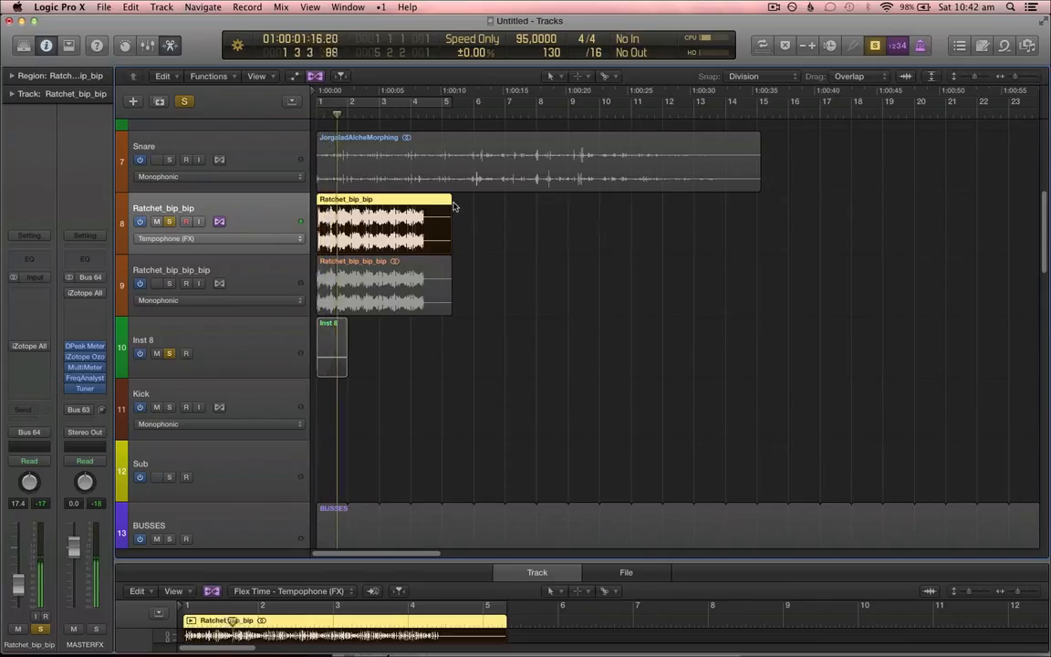
drag(451, 221, 555, 222)
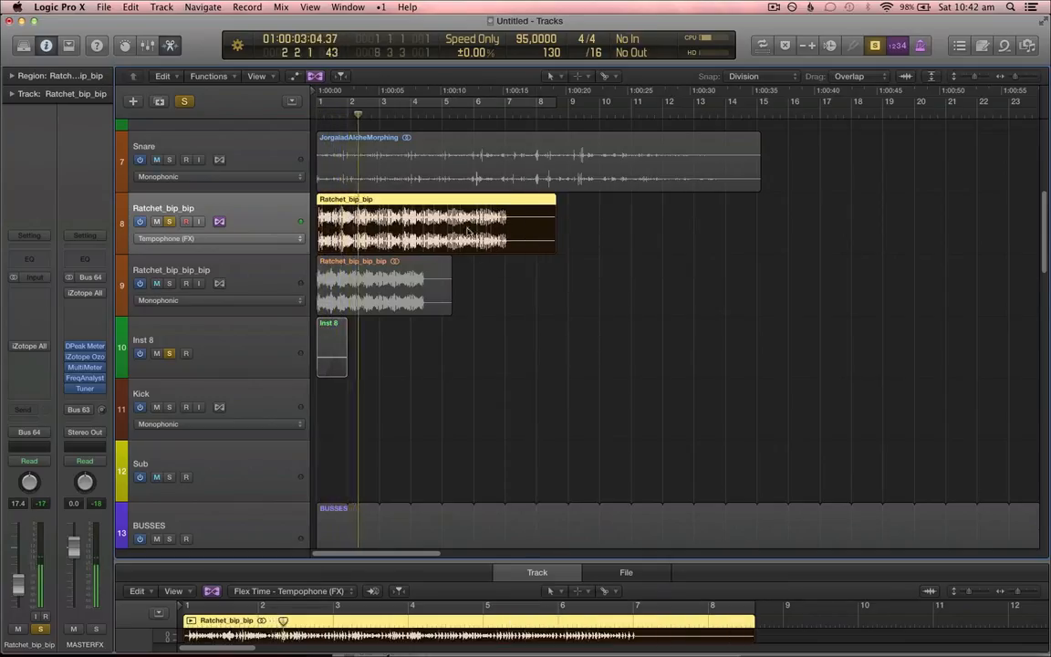
key(space)
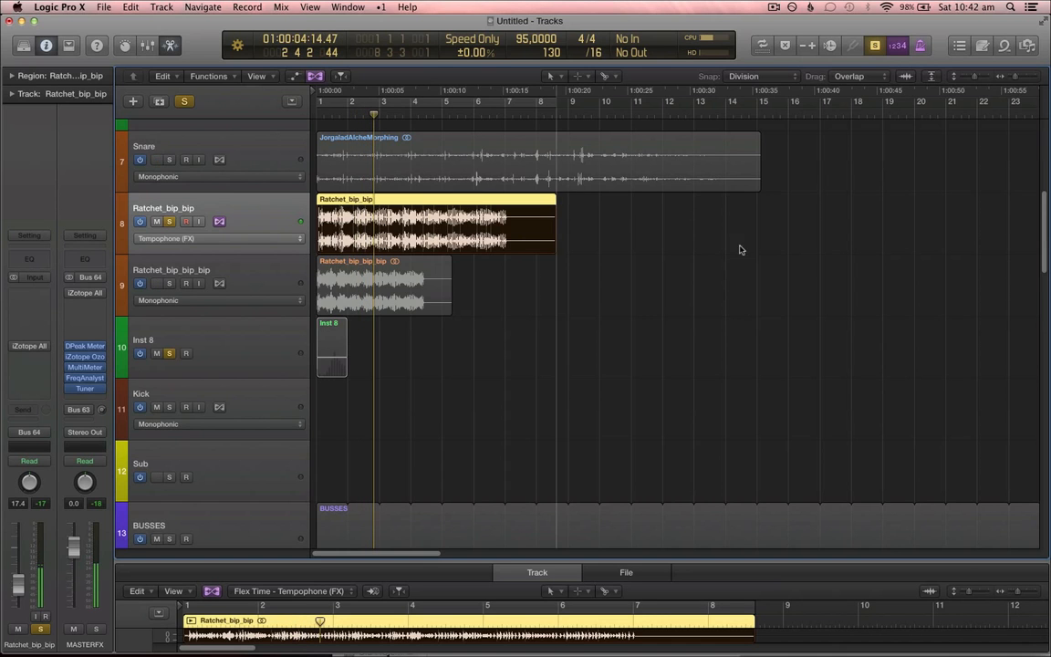
- Stretch the Ratchet_bip_bip region to just before bar 20, play it from the start, and show its track's flex parameters
key(Return)
drag(554, 228, 908, 235)
key(space)
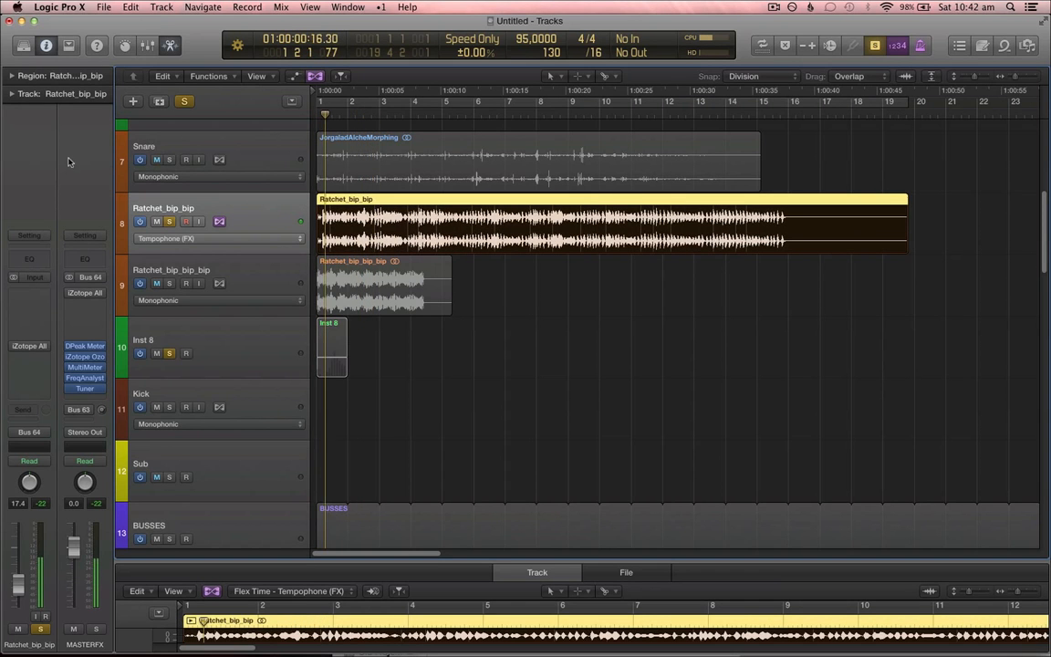
click(11, 94)
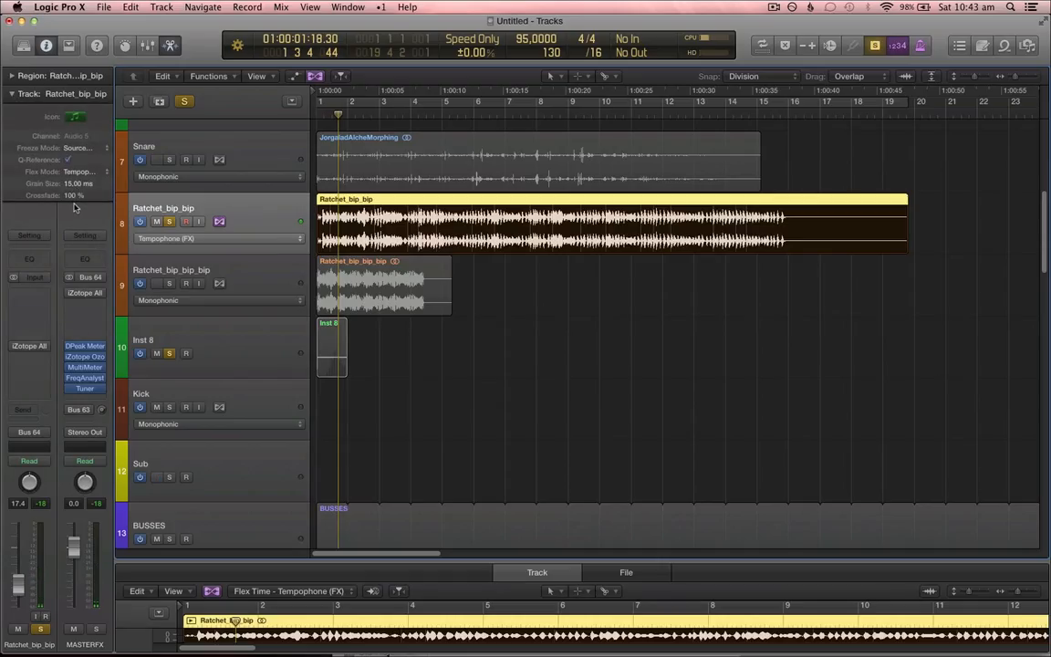
key(space)
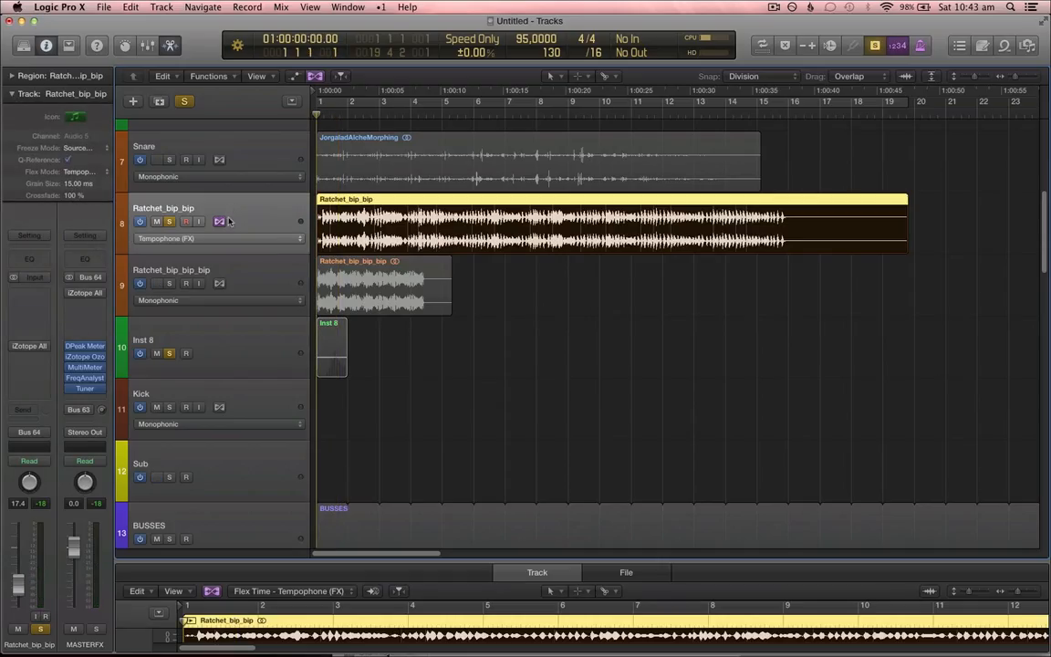
- Set the Ratchet_bip_bip track's Tempophone grain size to 150 ms while auditioning the region, restarting playback from the beginning
key(space)
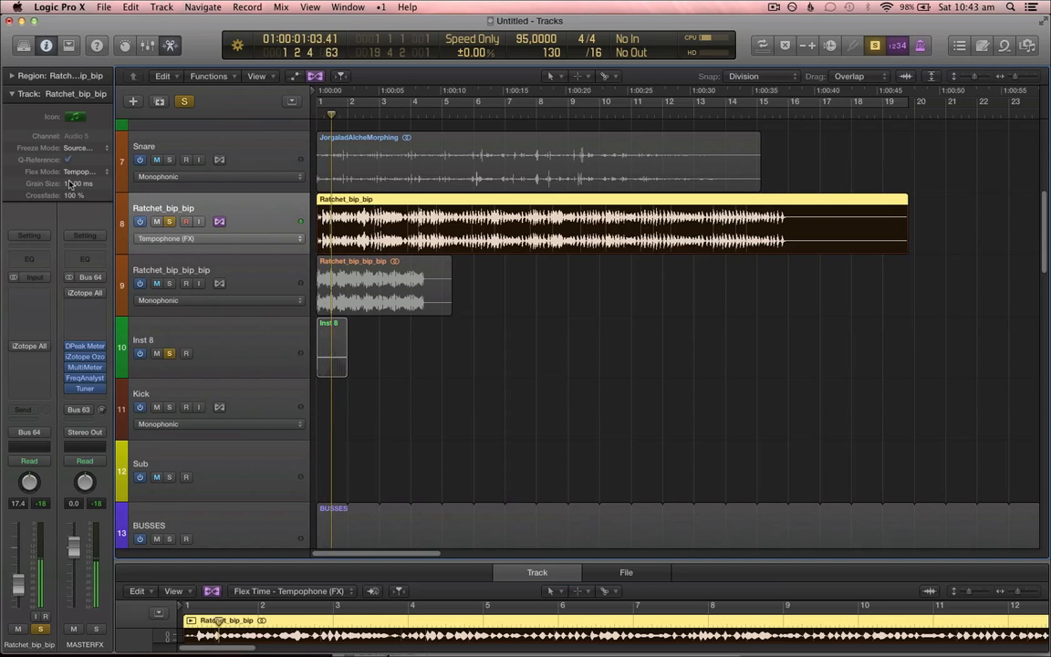
drag(70, 184, 93, 135)
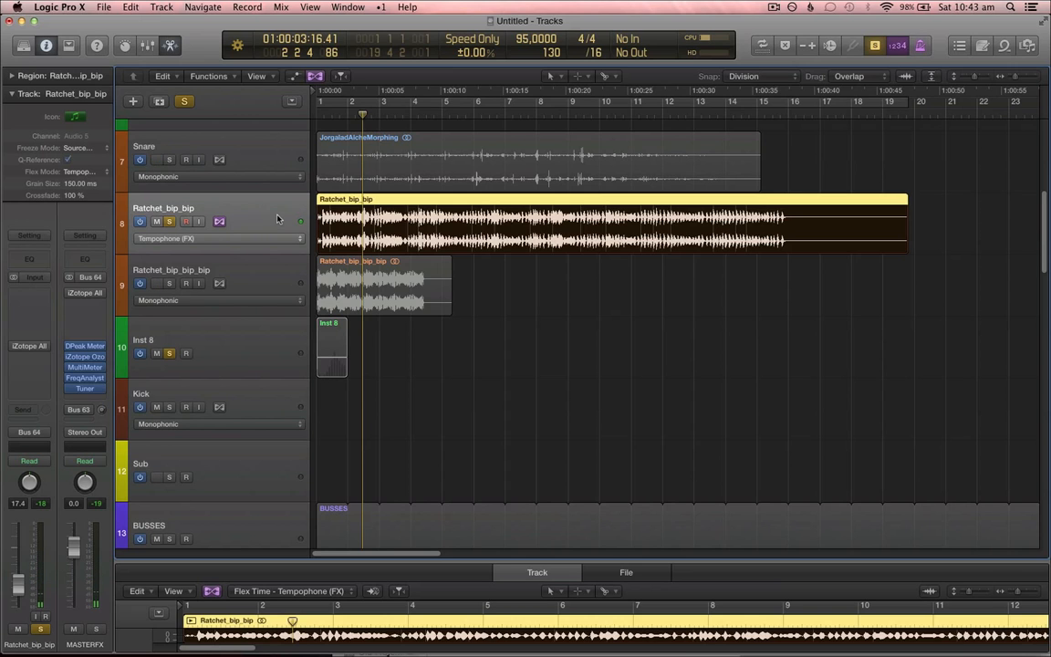
key(Return)
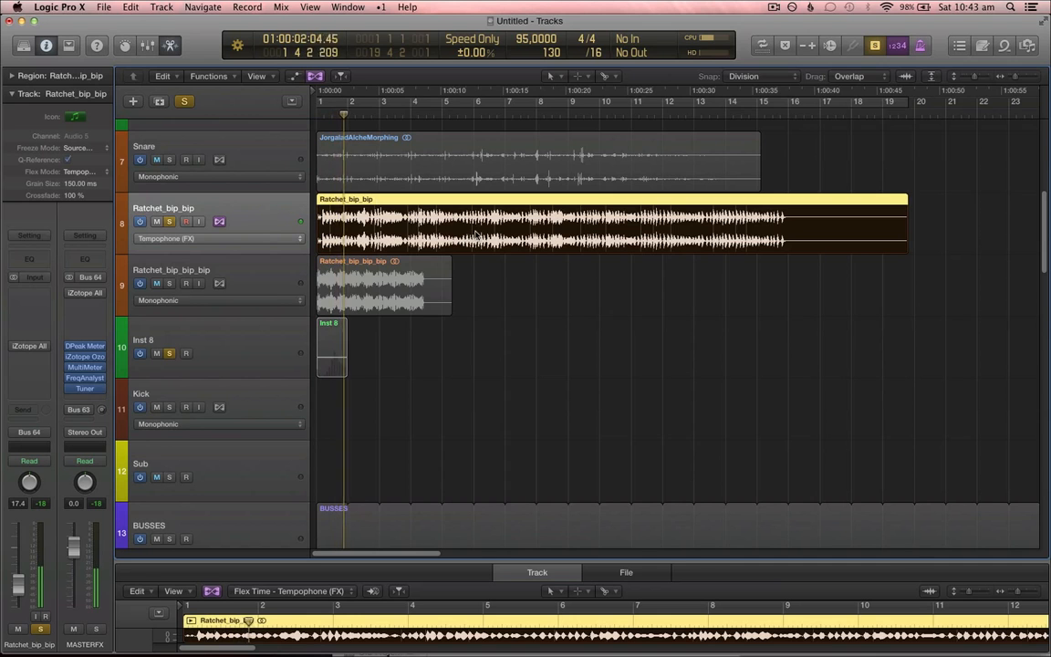
- Hide the Flex controls and bounce the Tempophone Ratchet_bip_bip region in place to a new track, muting the source
key(super+f)
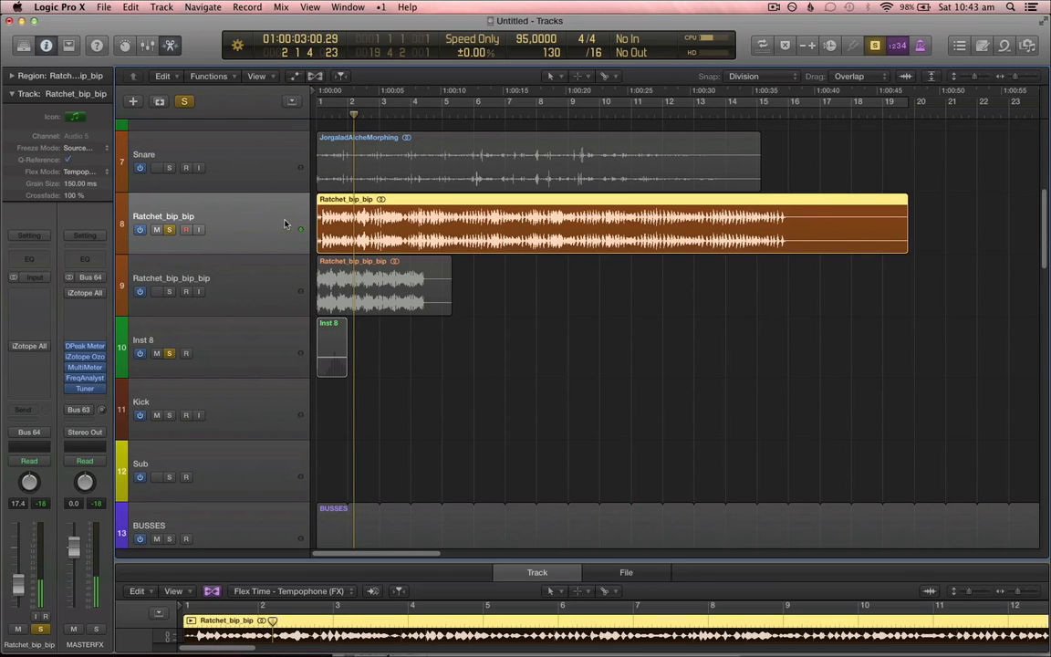
key(ctrl+b)
key(Escape)
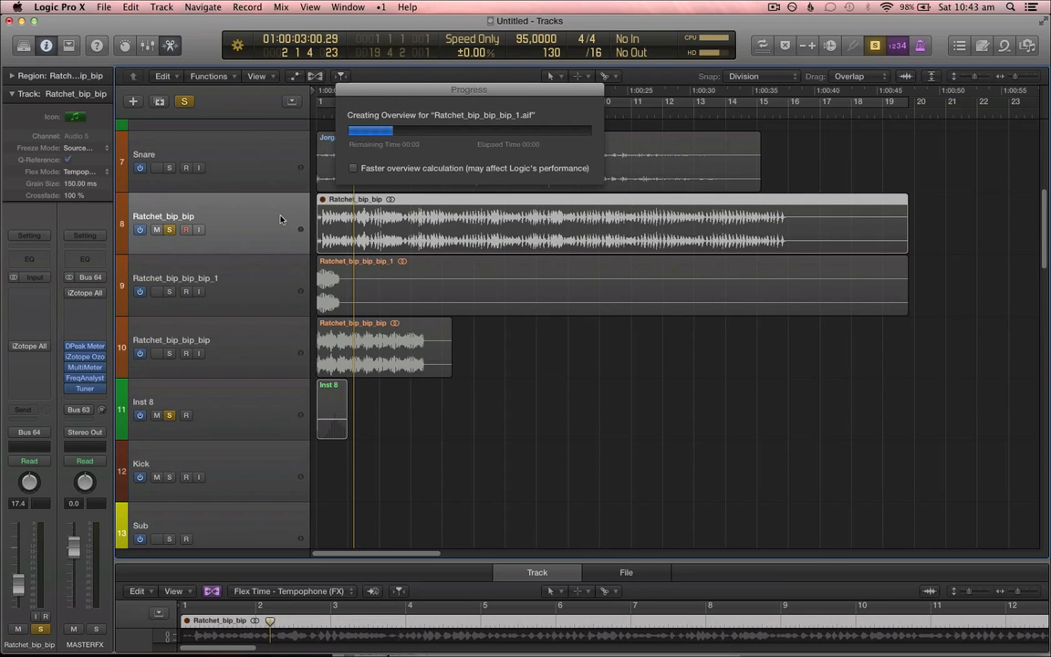
- Unmute the source Ratchet_bip_bip region, show the Flex controls and set its track's flex mode to Speed (FX)
click(281, 218)
key(super+f)
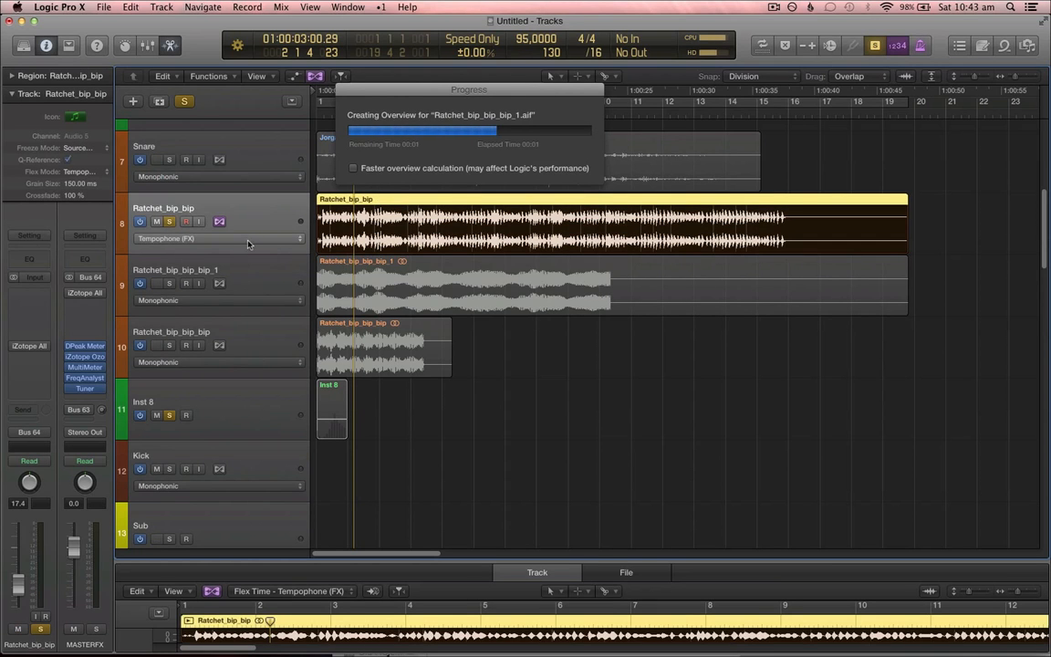
click(248, 240)
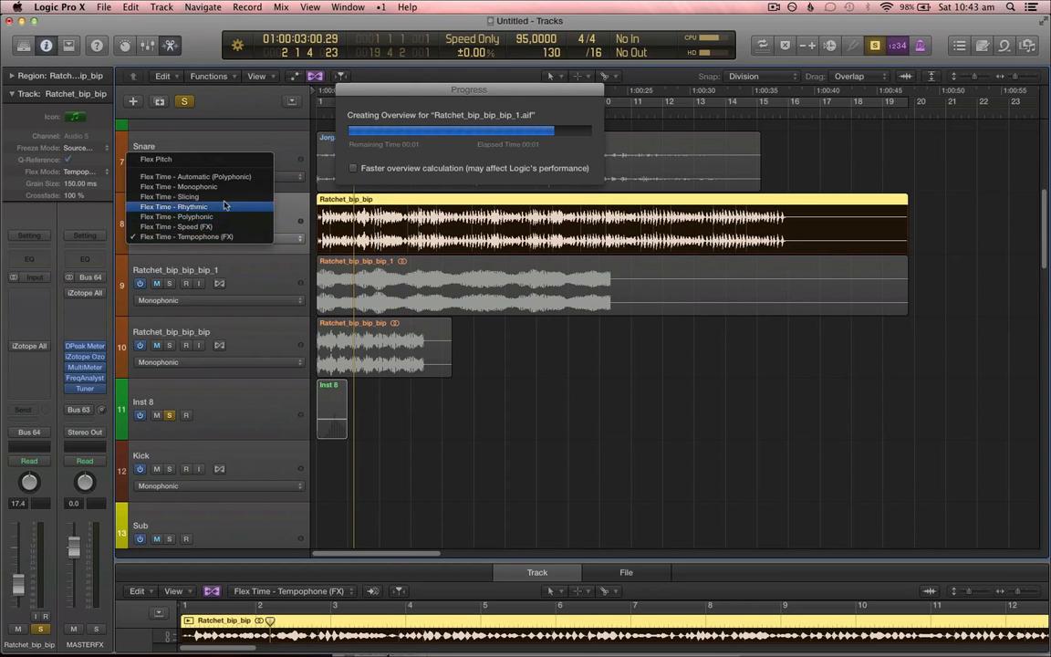
click(246, 228)
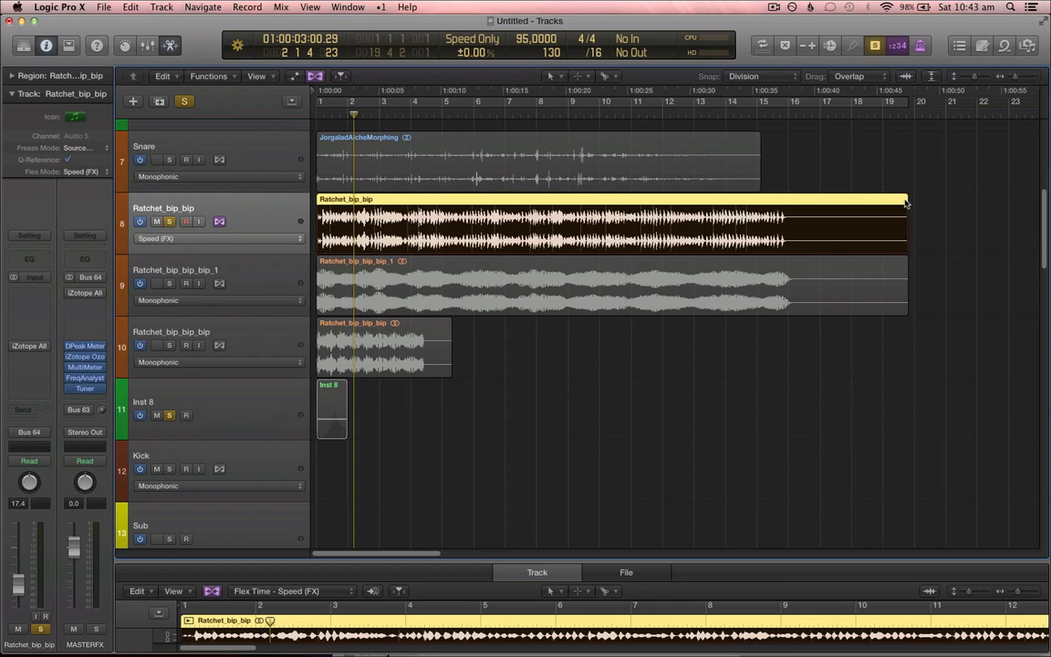
- Compress the Ratchet_bip_bip region to end just after bar 4, and cycle it for audition
drag(906, 203, 416, 244)
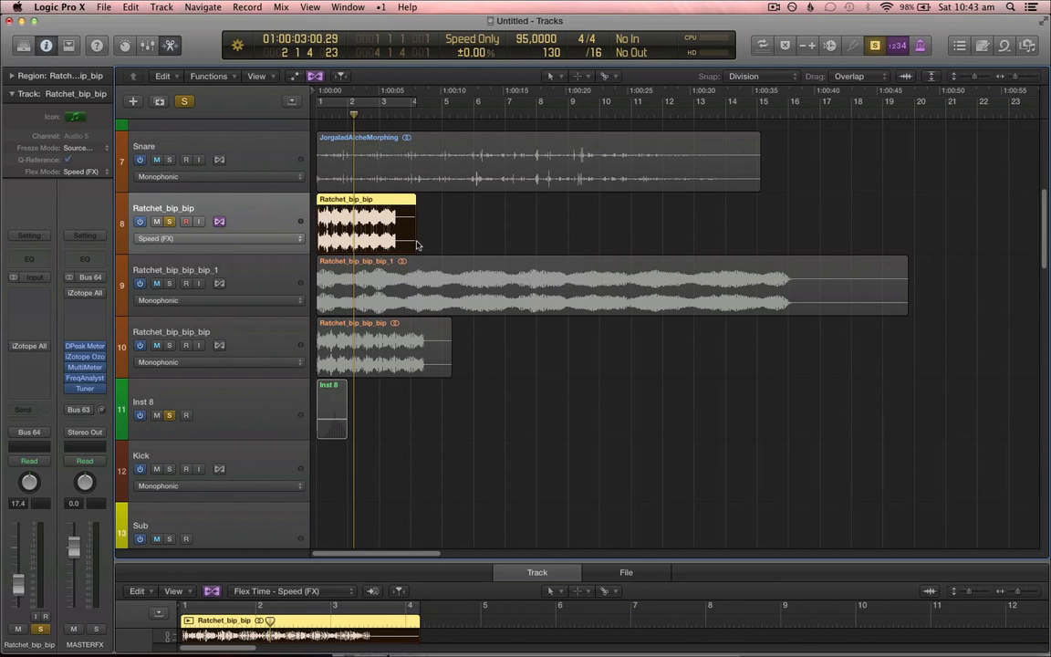
key(super+u)
key(space)
key(super+Right)
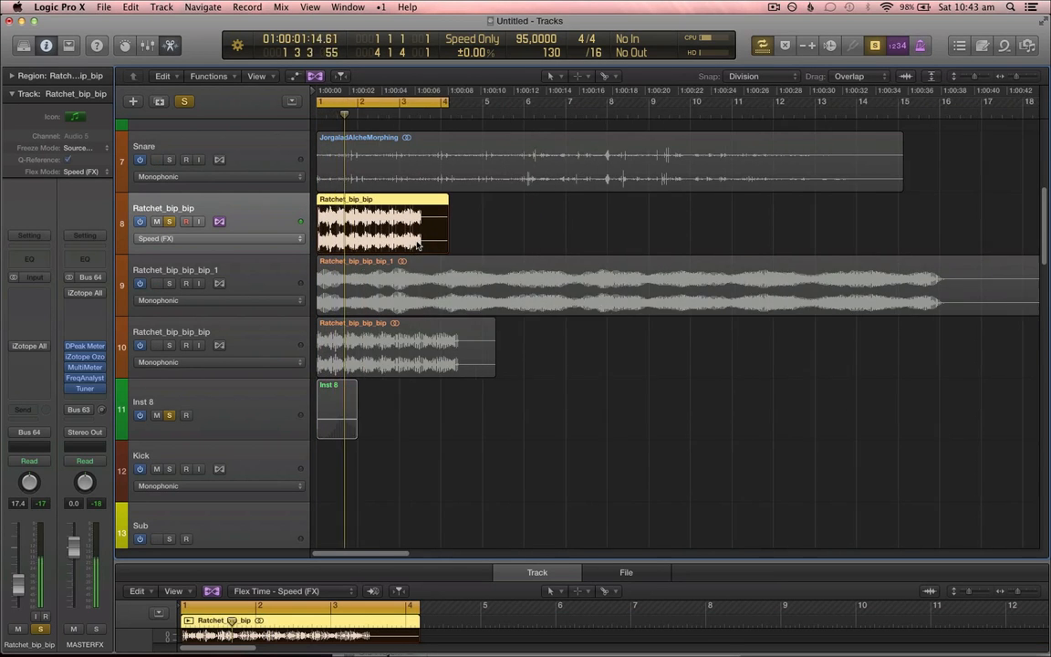
- Turn off cycling, hide the Flex controls and bounce the shortened Ratchet_bip_bip region in place to a new track
key(c)
key(super+Right)
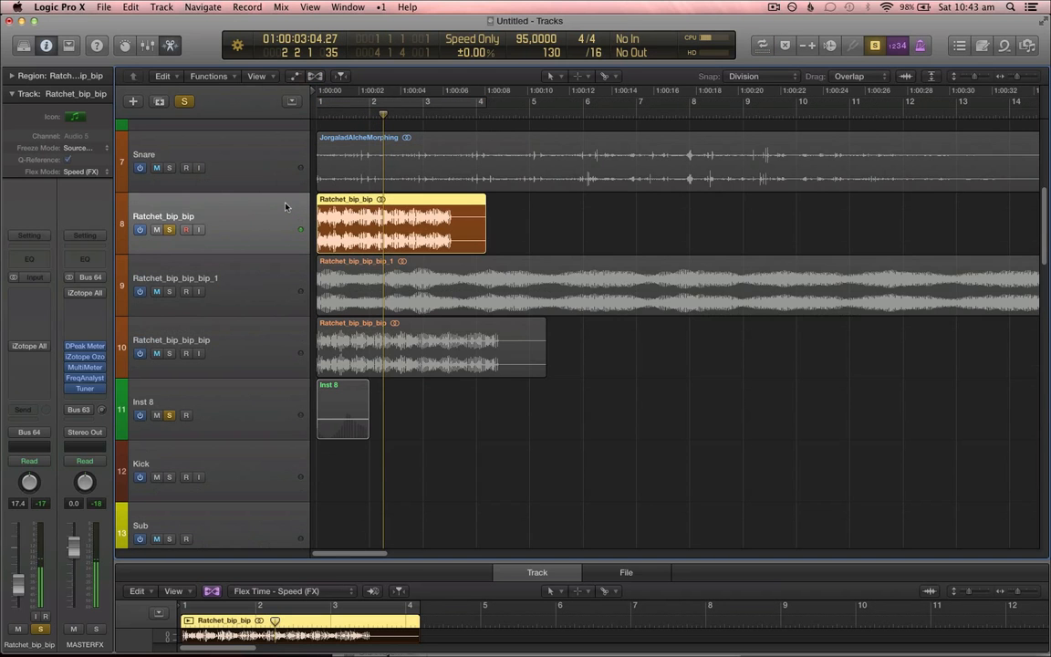
key(ctrl+b)
key(Return)
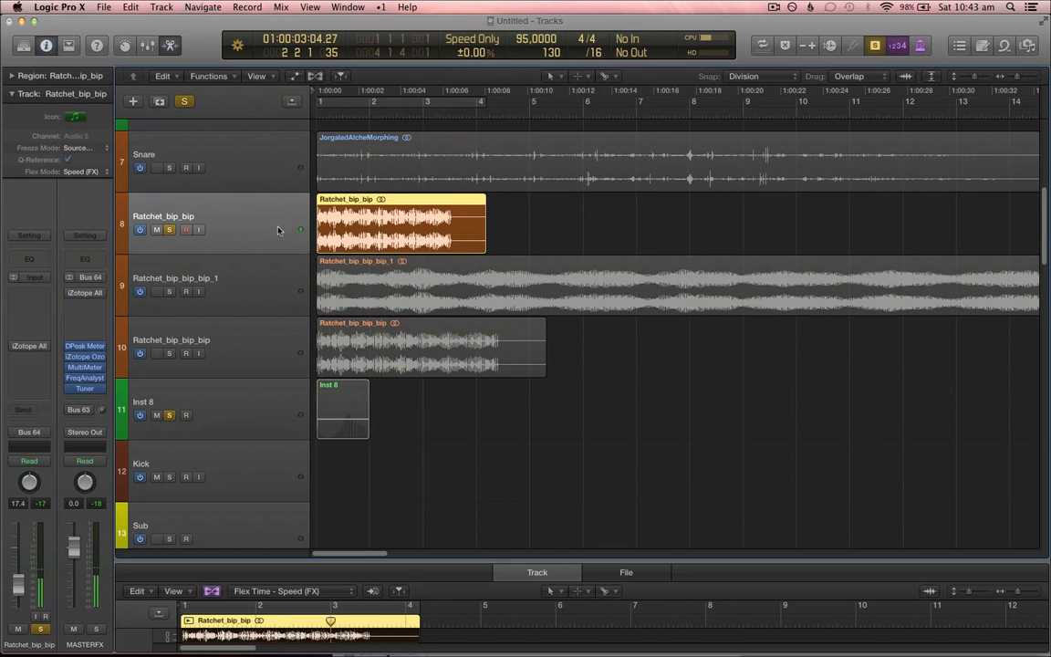
- Extend the Inst 8 region to near the end of bar 3 and lengthen its C2 note to bar 3
click(293, 481)
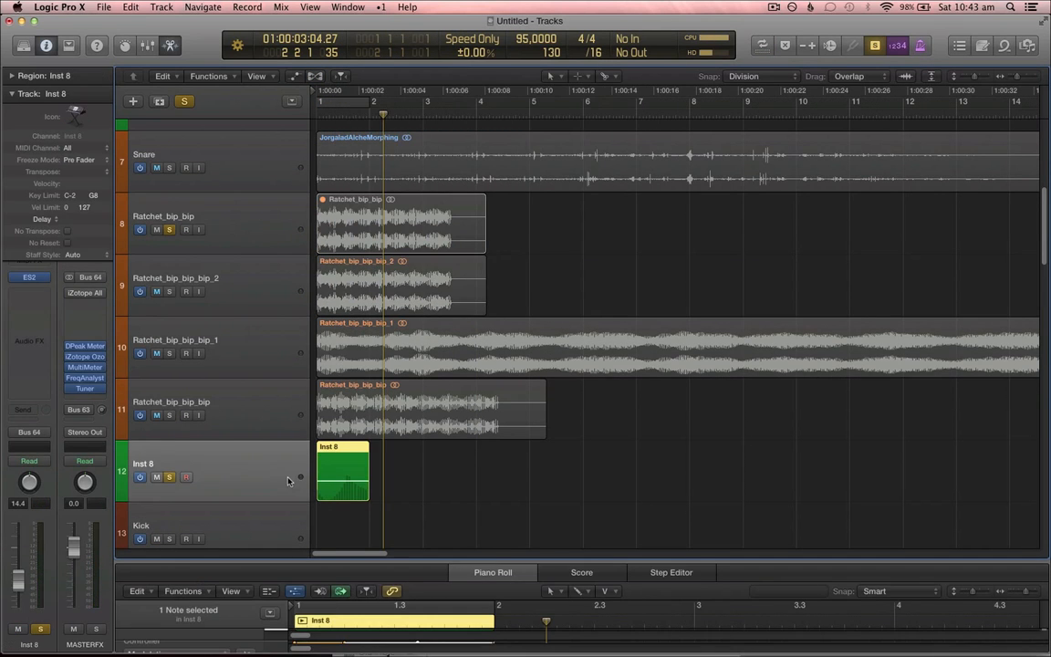
drag(369, 494, 465, 493)
key(super+4)
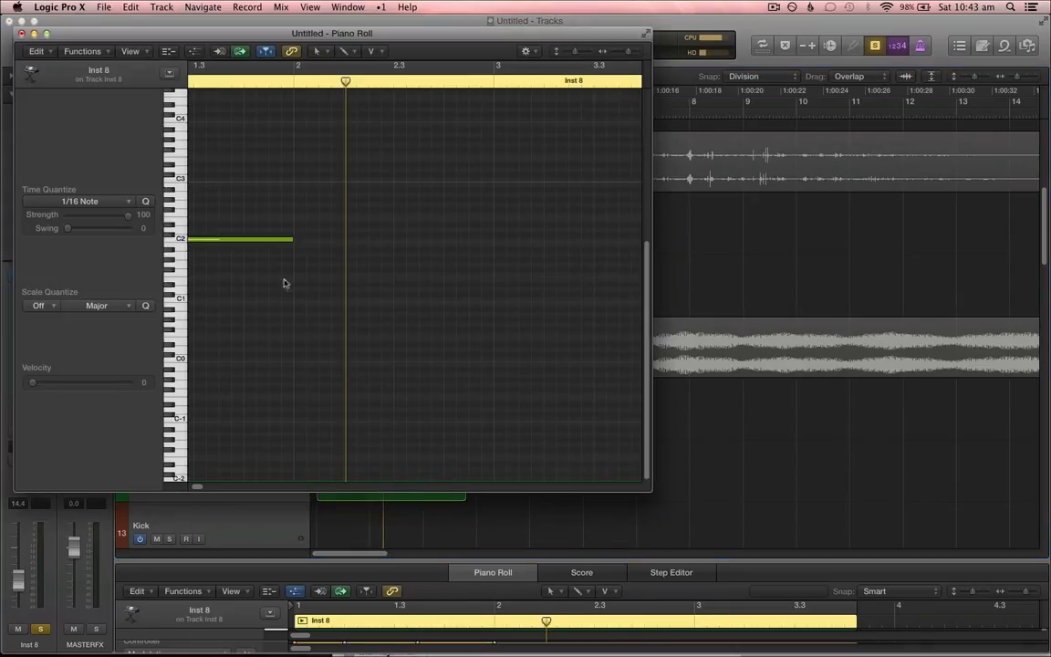
drag(291, 242, 485, 293)
scroll(436, 324, left, 3)
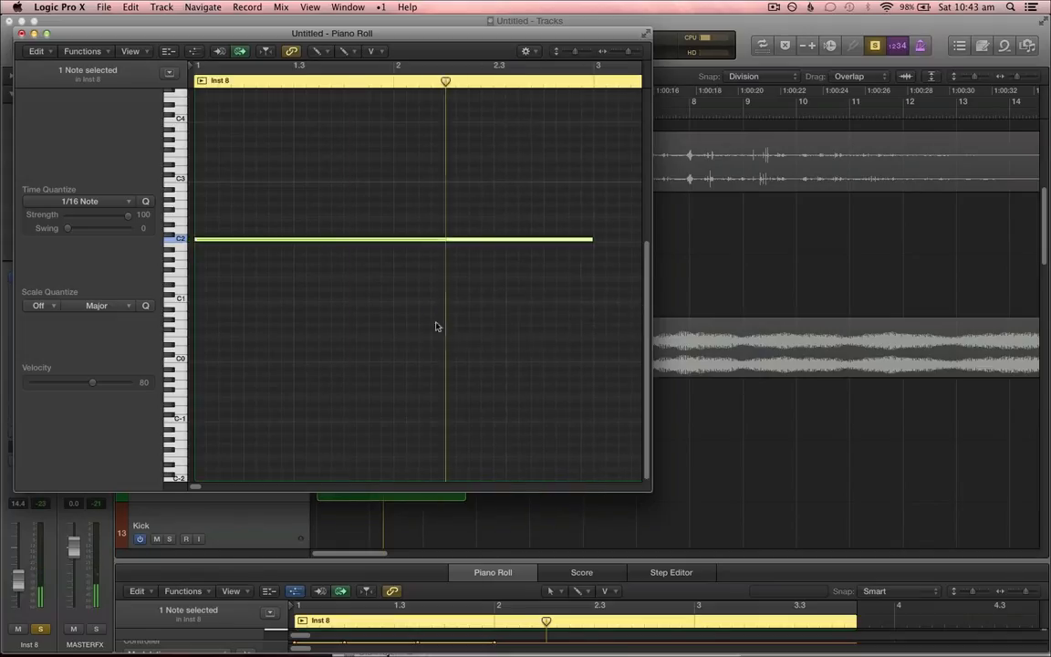
- Add a G2 note about half a bar long at bar 2 of the Inst 8 region
scroll(436, 326, up, 3)
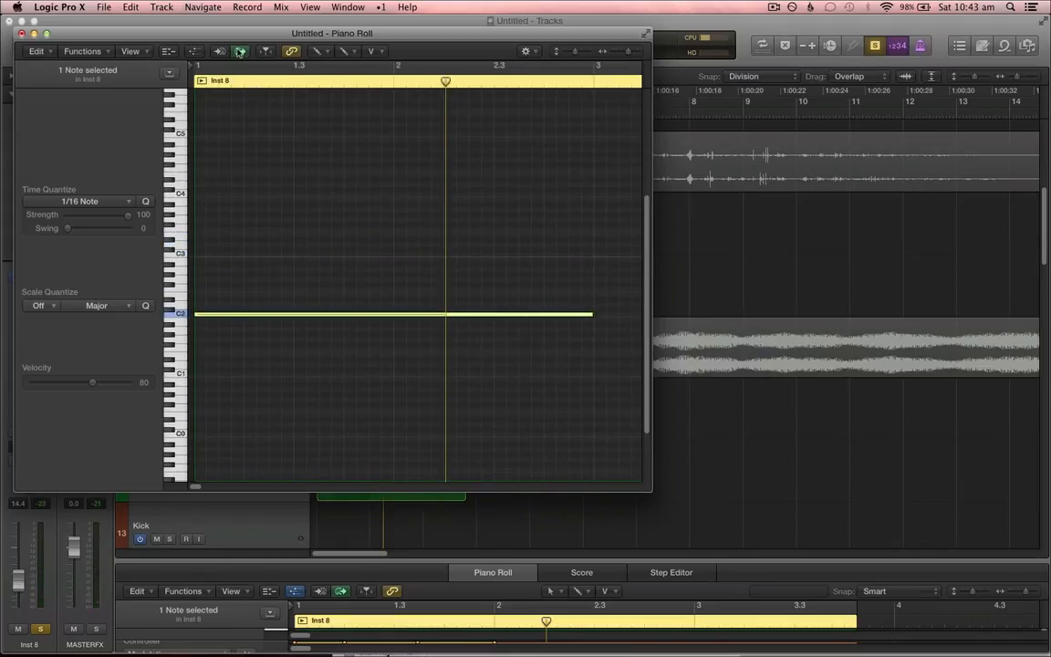
click(398, 270)
key(t)
key(t)
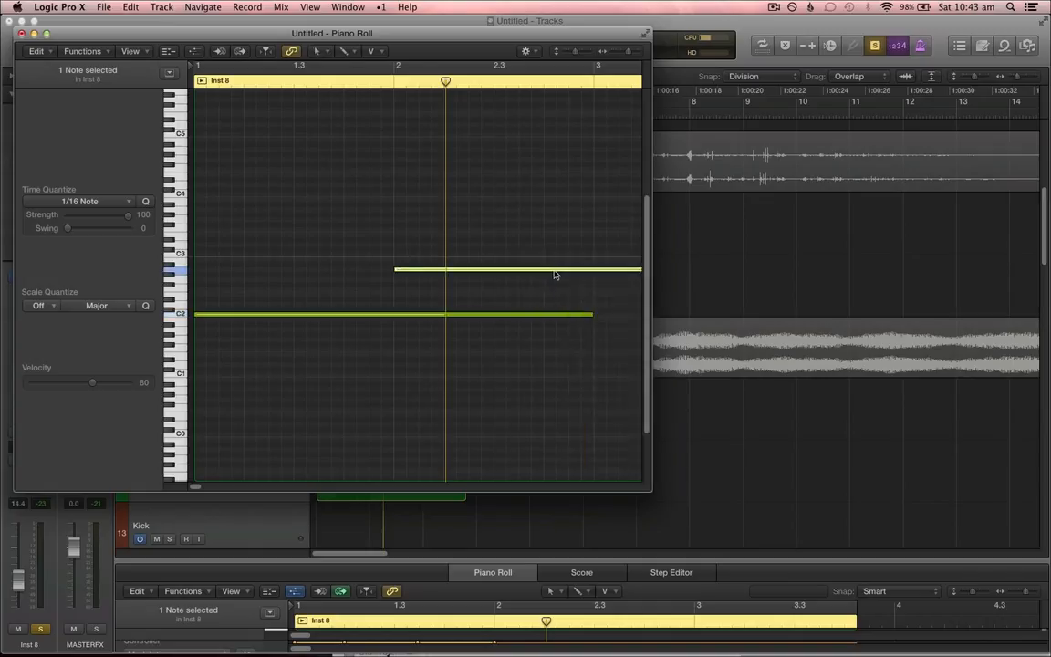
key(super+Left)
key(super+Left)
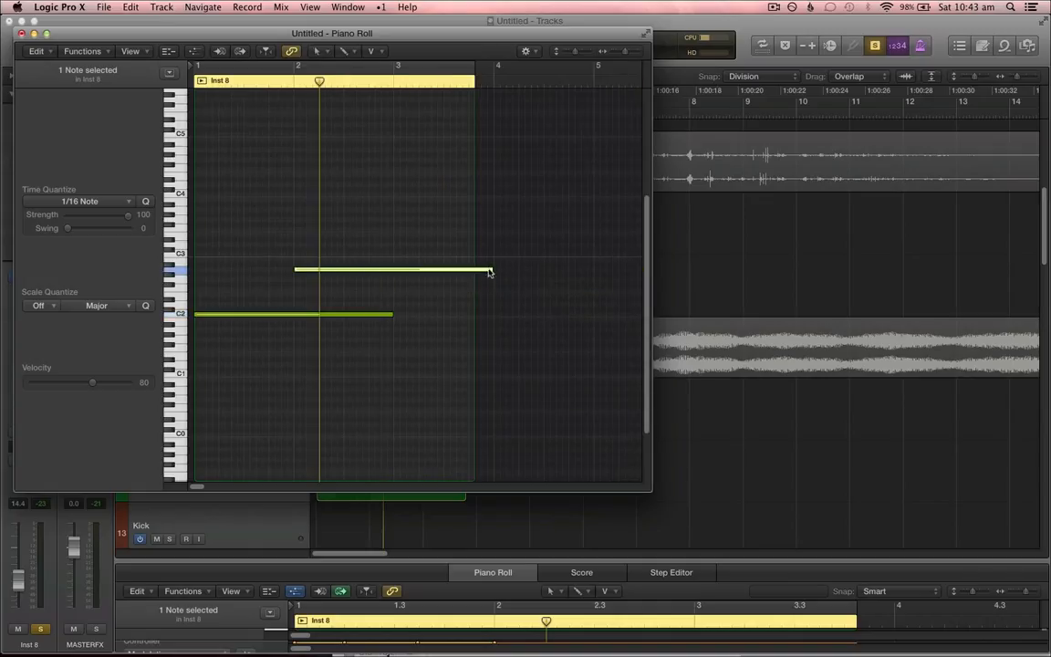
drag(489, 271, 340, 303)
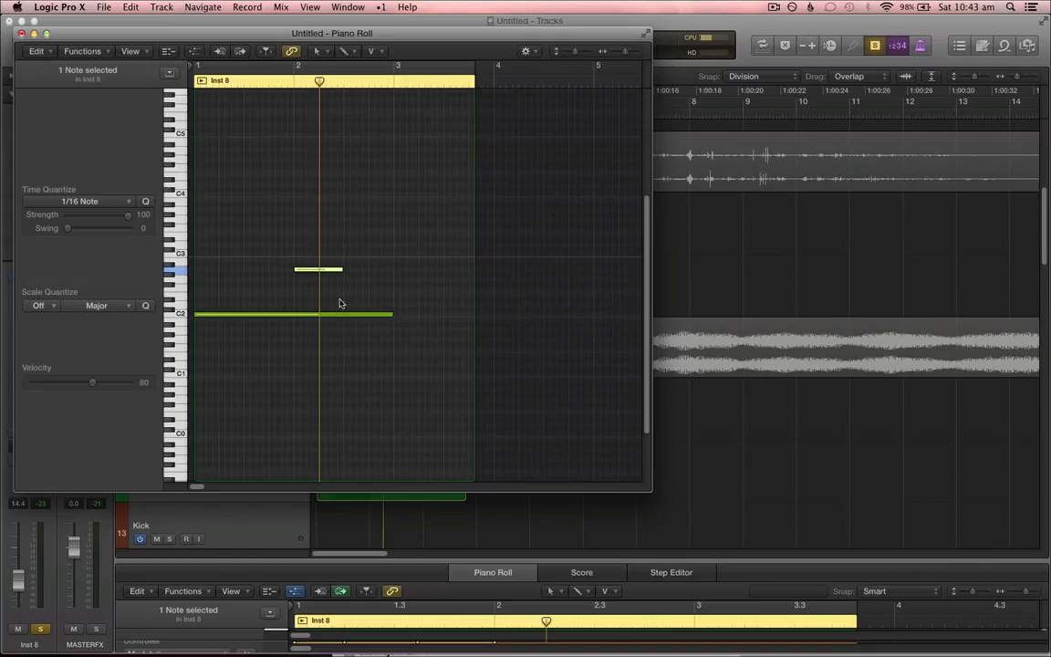
key(alt+Down)
- Draw a half-bar C3 note at 1.3 in the Inst 8 region
key(t)
key(p)
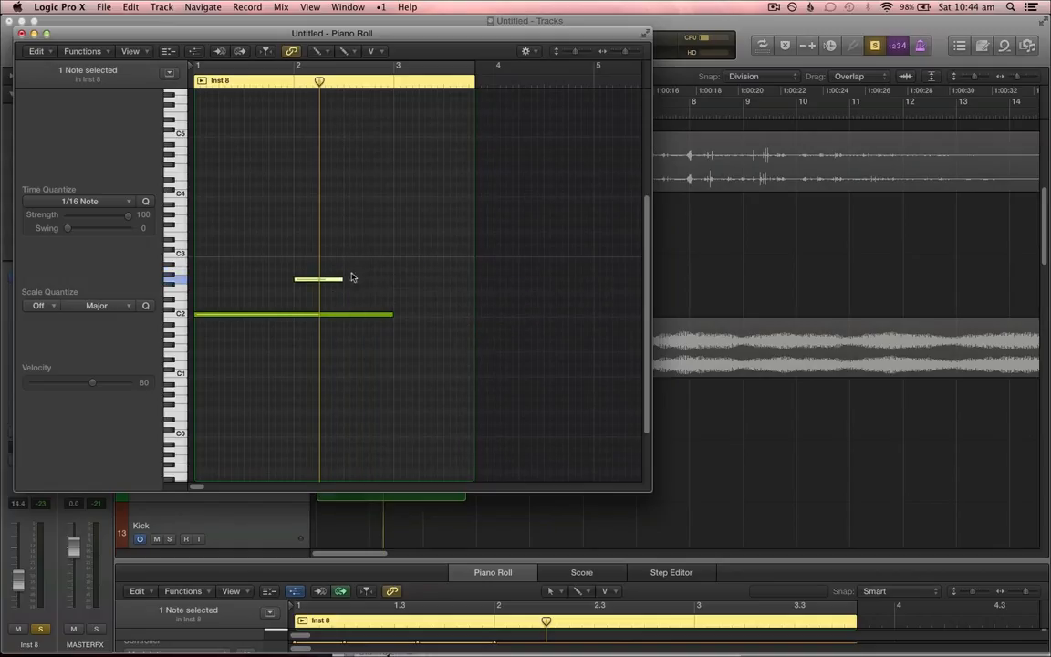
click(243, 254)
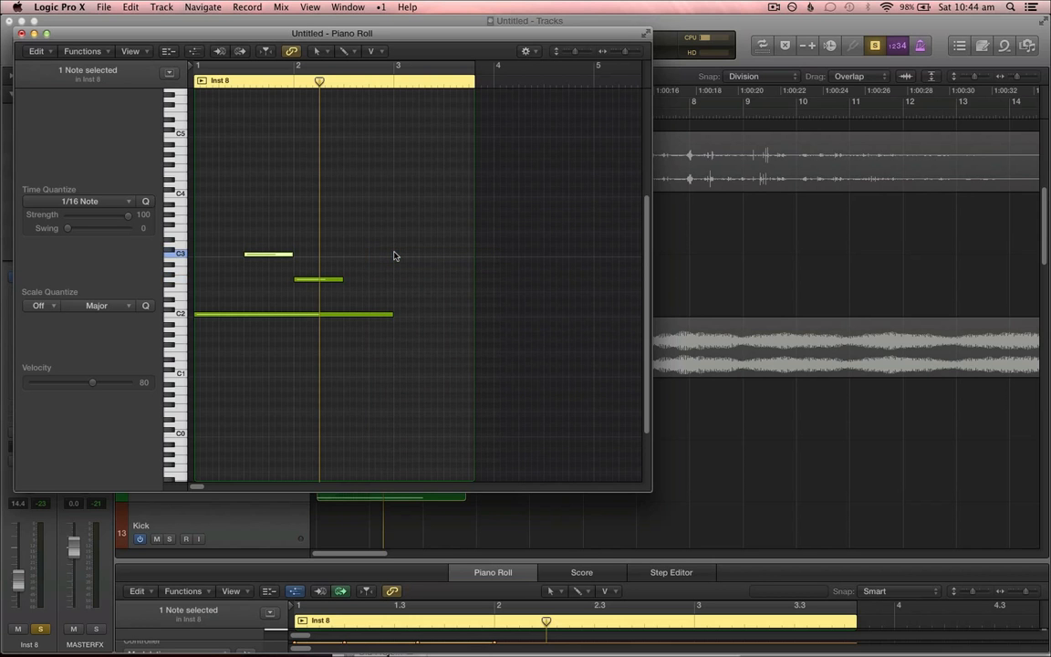
- Check the oscillator and modulation settings of the ES2 on the Inst 8 track, and close its window
drag(157, 34, 334, 54)
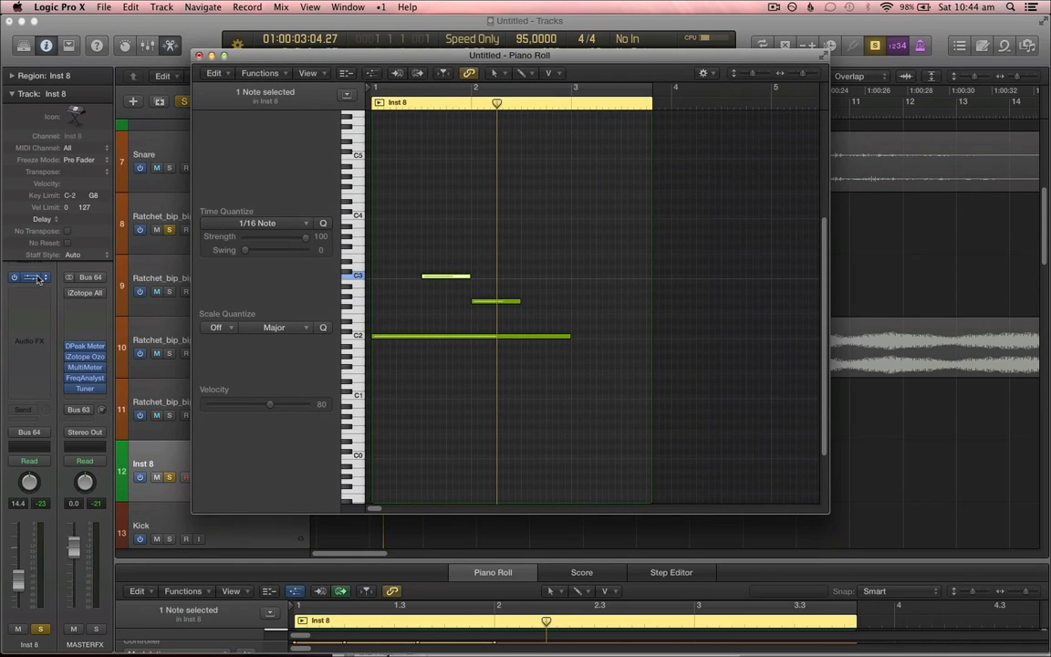
click(31, 278)
click(31, 278)
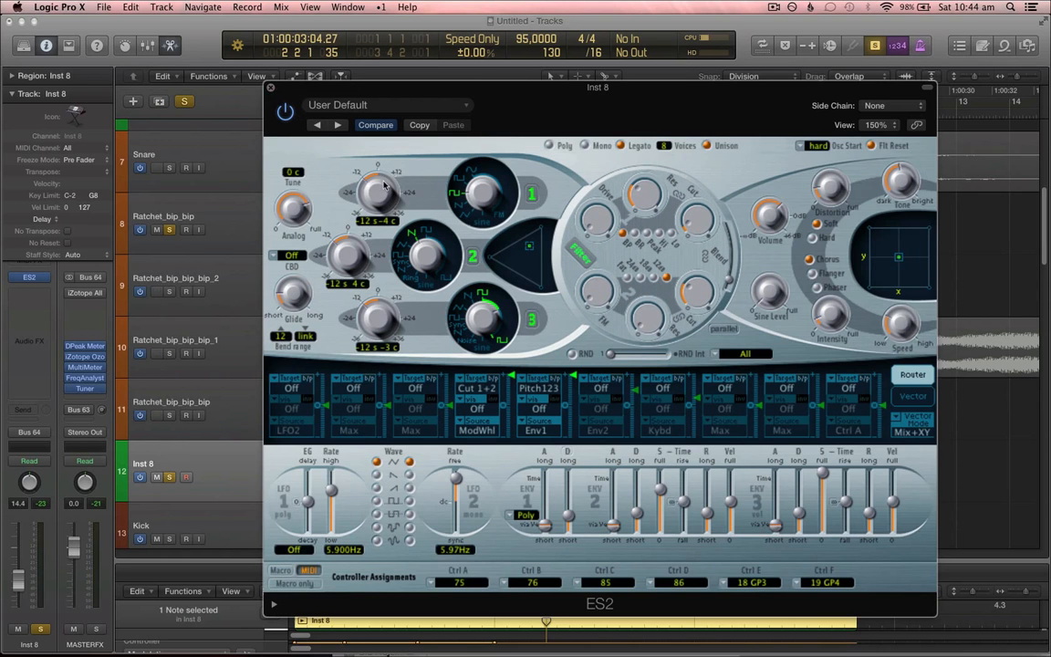
click(270, 87)
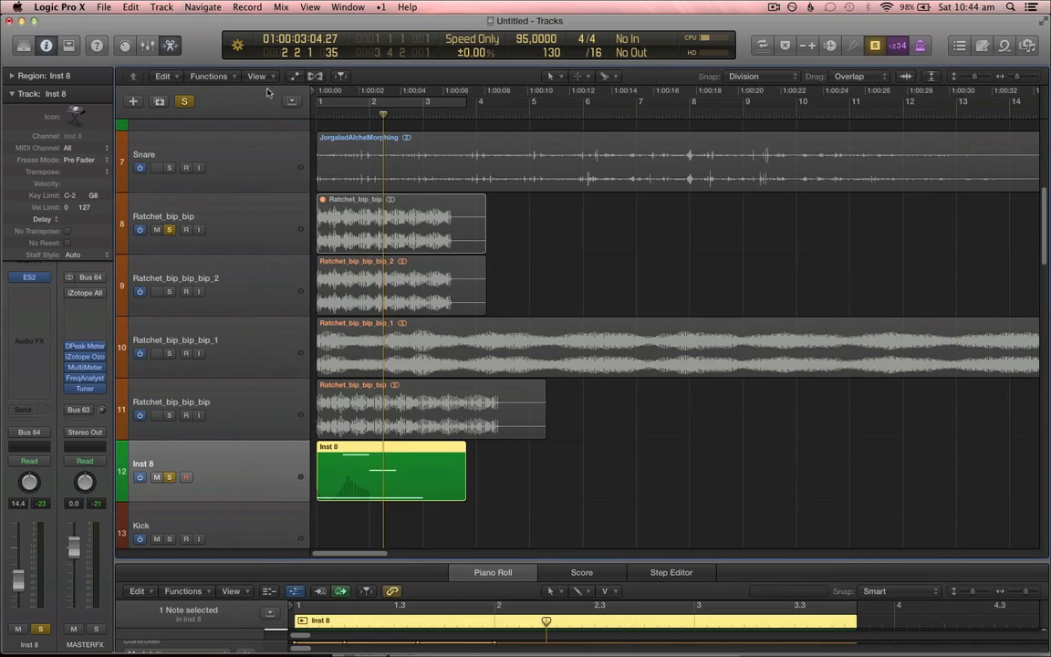
- Set the cycle range to the Inst 8 region and play it
scroll(419, 253, down, 2)
key(super+Right)
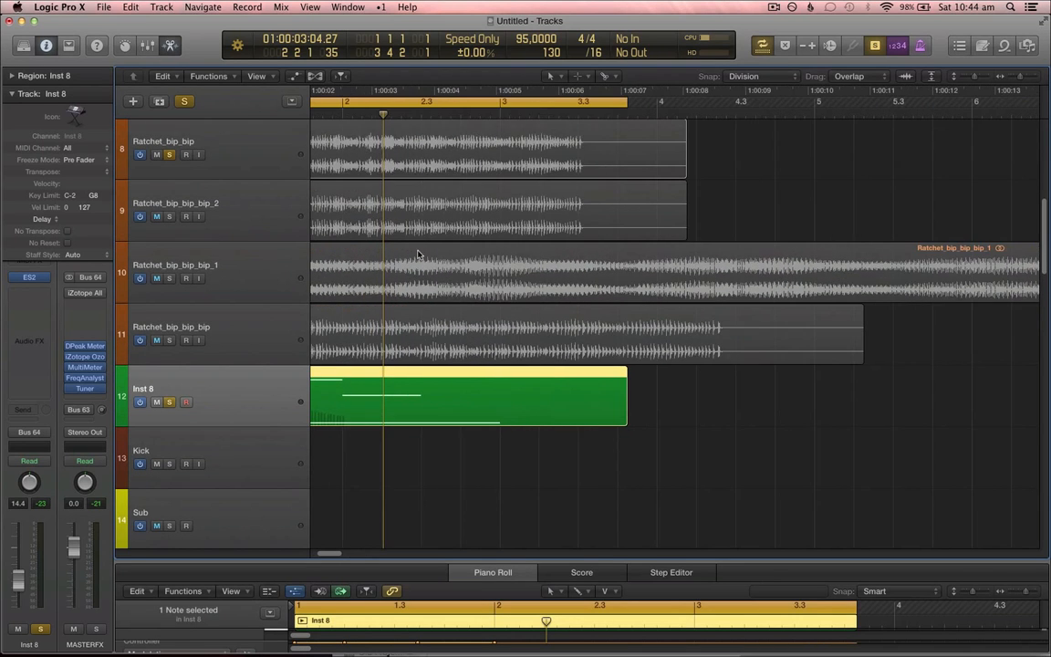
scroll(418, 254, left, 3)
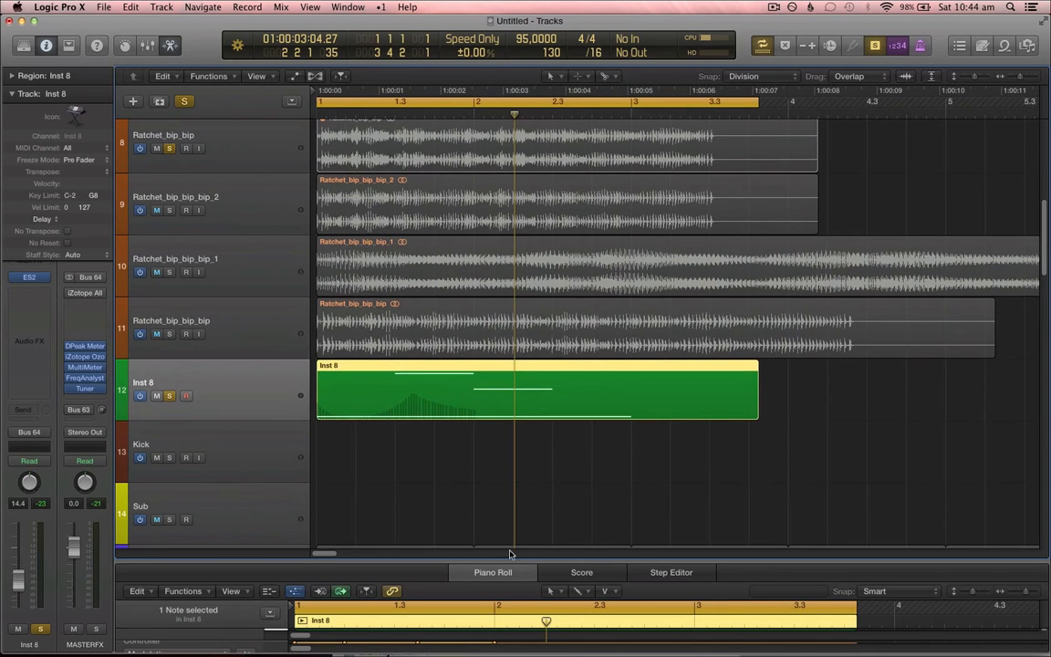
key(space)
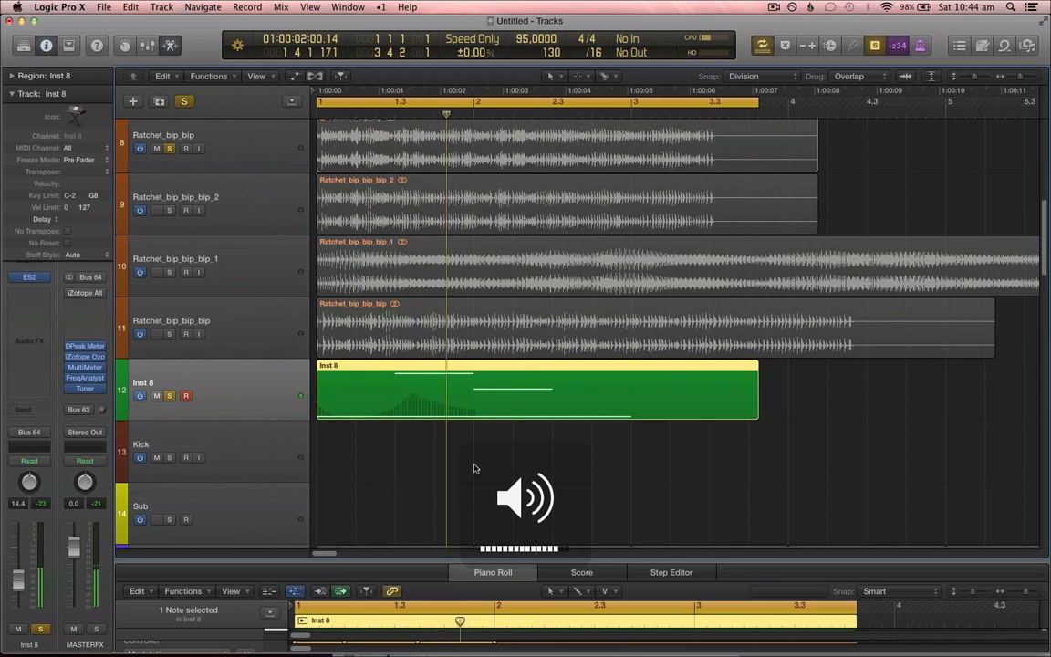
- Shorten the C3 note at 1.3 to one beat and add a one-beat C1 note right after it
key(v)
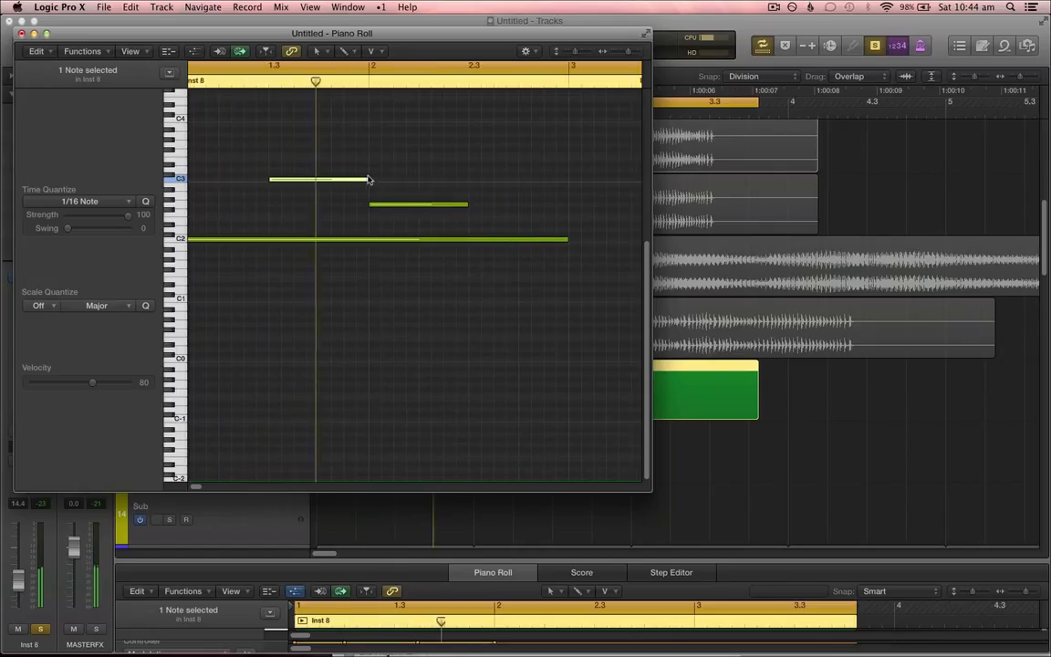
drag(367, 179, 314, 201)
click(326, 300)
key(t)
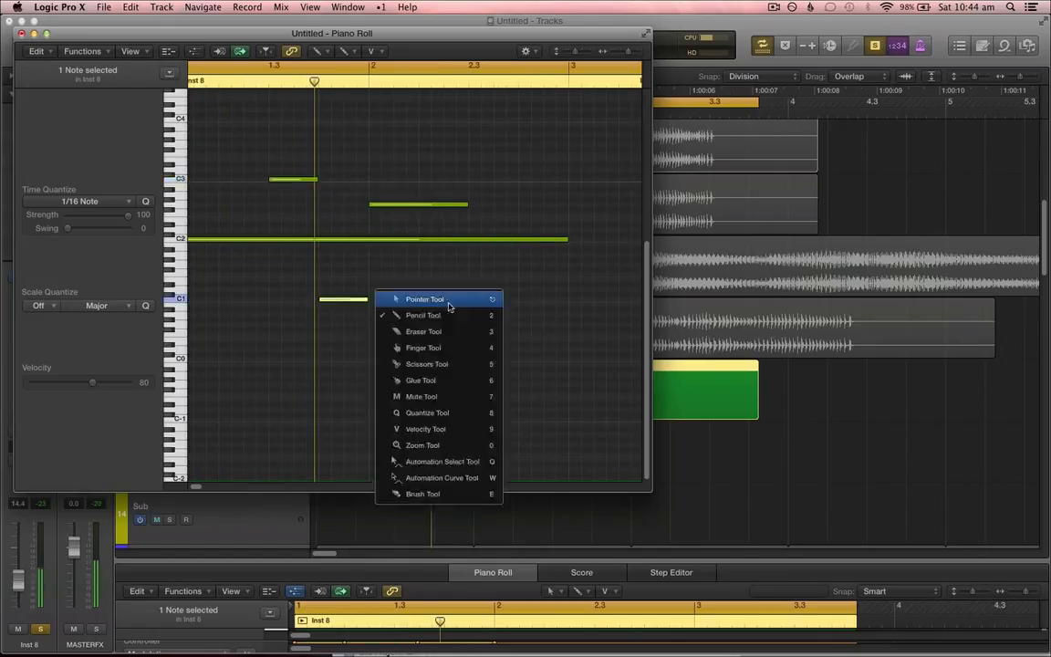
key(t)
key(space)
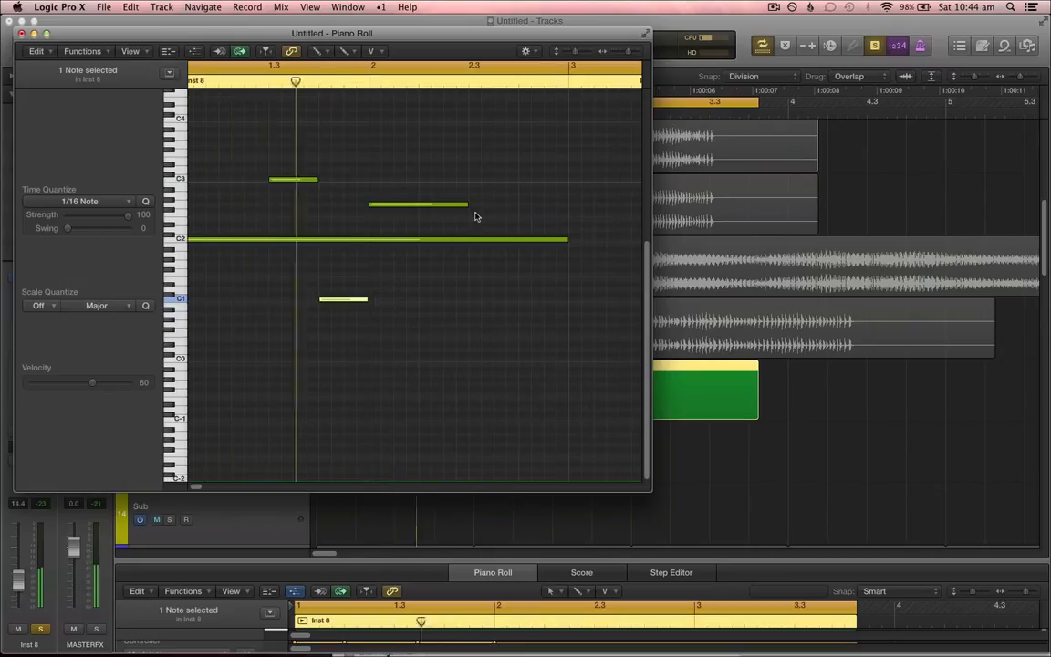
- Add an eighth-note C4 half a beat after bar 2 and an eighth-note G4 half a beat before 2.3
scroll(475, 223, up, 3)
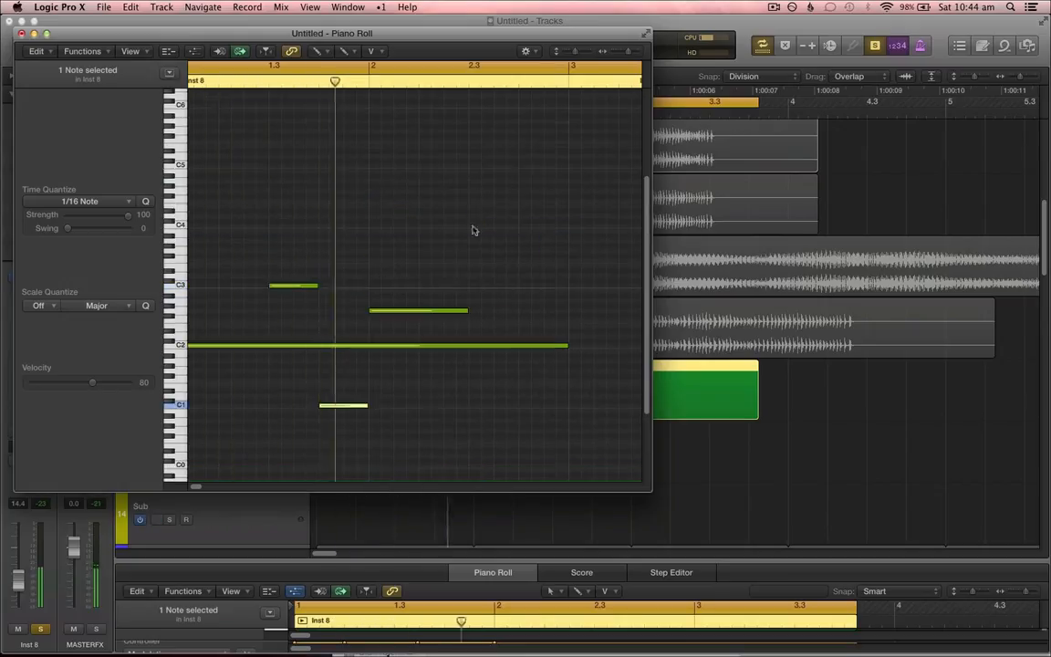
click(398, 162)
drag(434, 162, 419, 171)
key(shift+alt+Down)
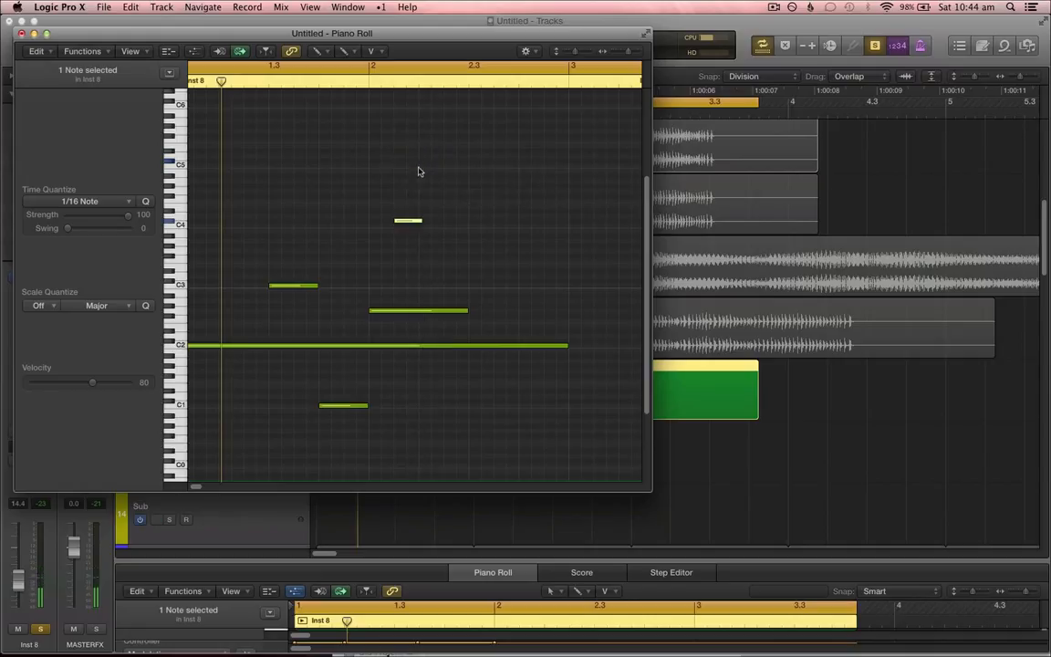
key(t)
key(t)
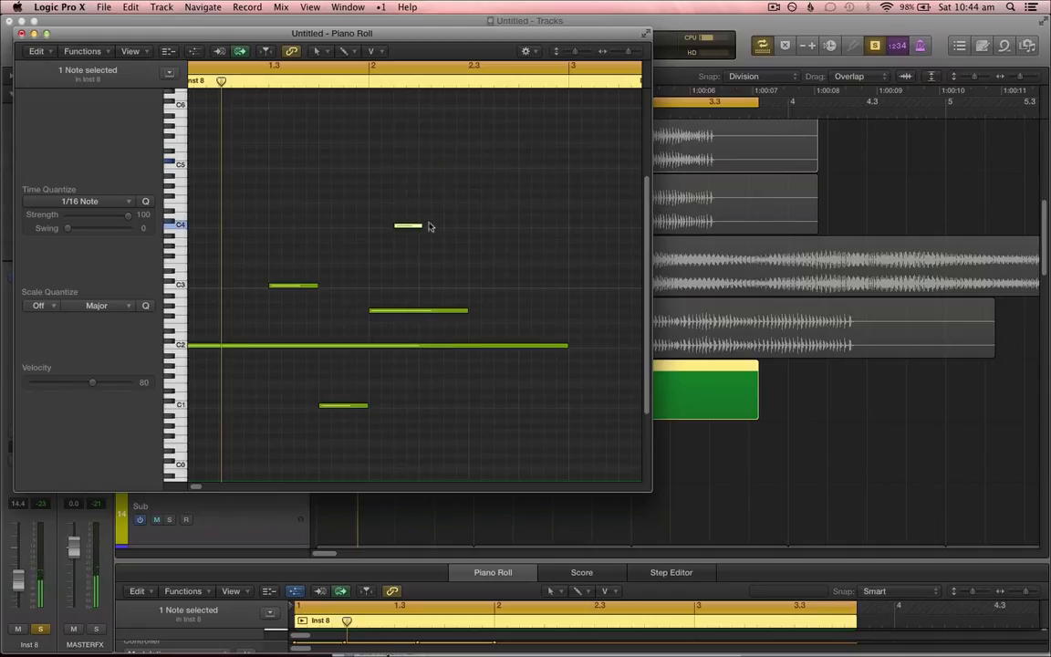
drag(422, 228, 418, 237)
key(t)
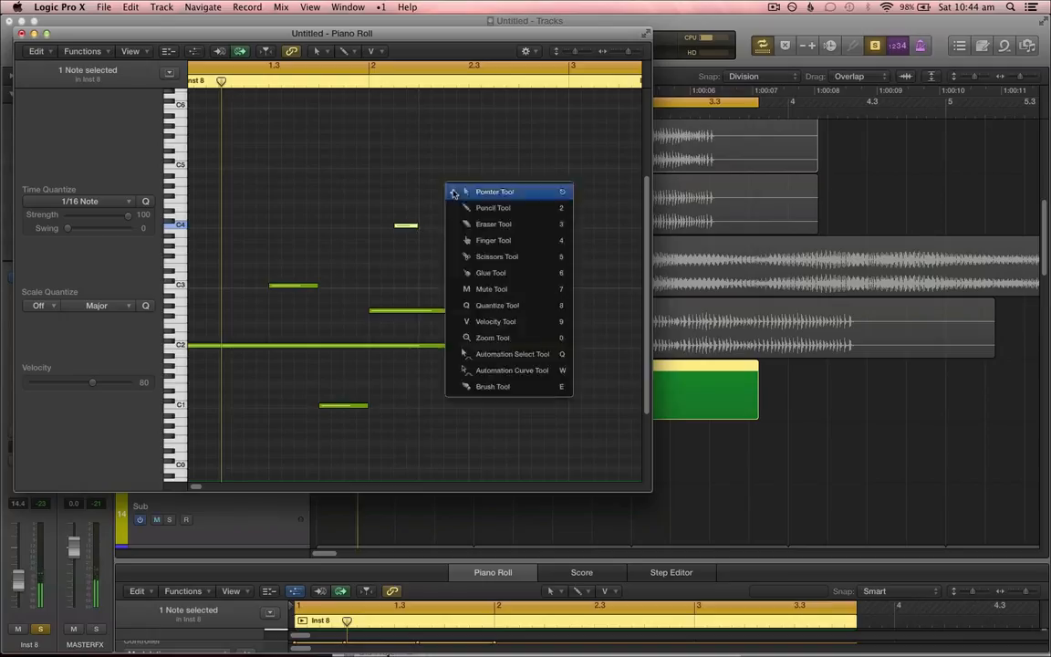
key(p)
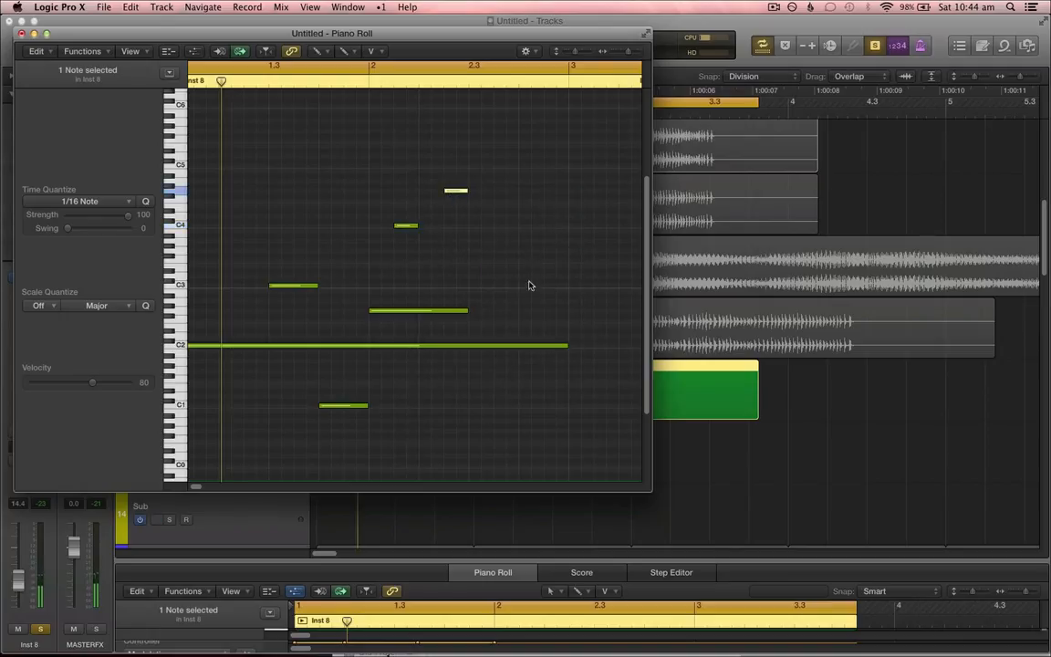
- Add an eighth-note C3 at 2.4 and an eighth-note G3 half a beat before bar 3, and close the piano roll window
key(t)
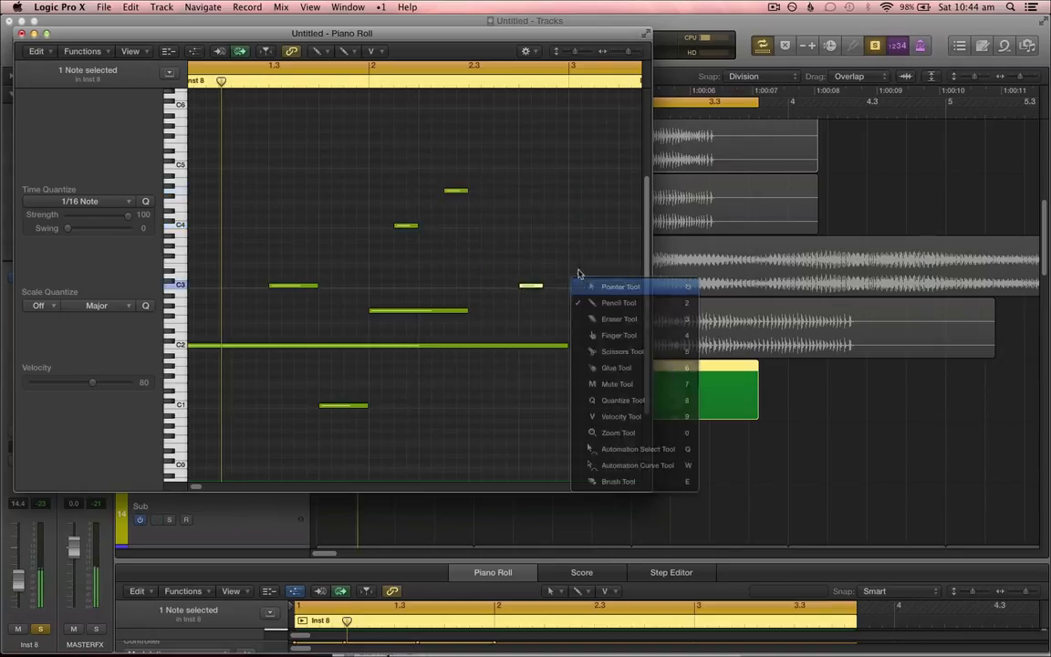
key(t)
key(t)
key(t)
key(t)
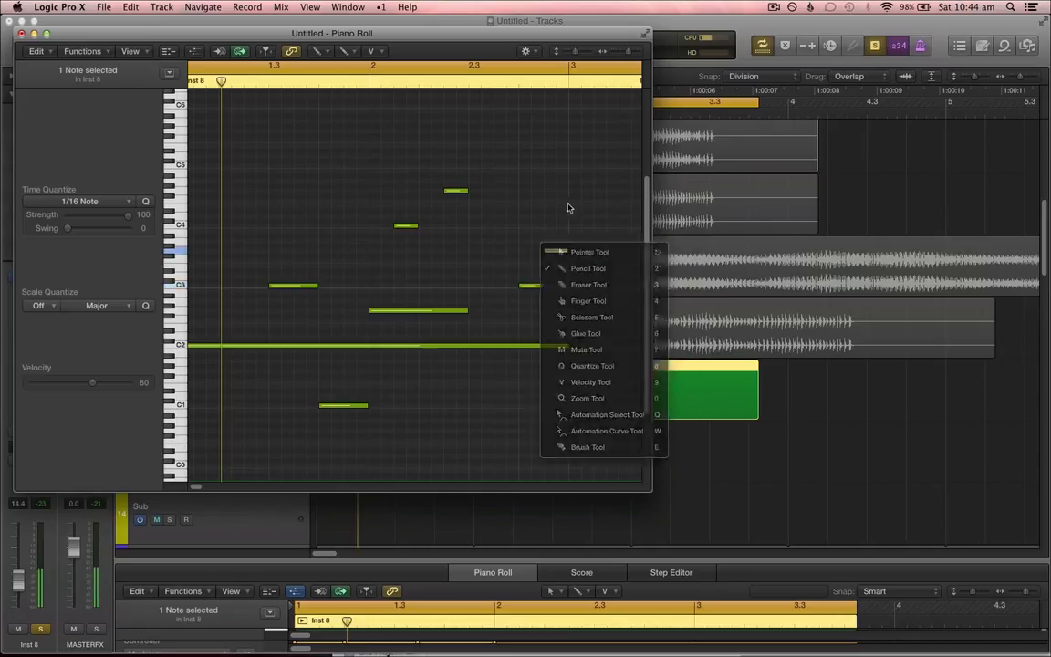
click(548, 251)
key(XF86AudioRaiseVolume)
key(super+Left)
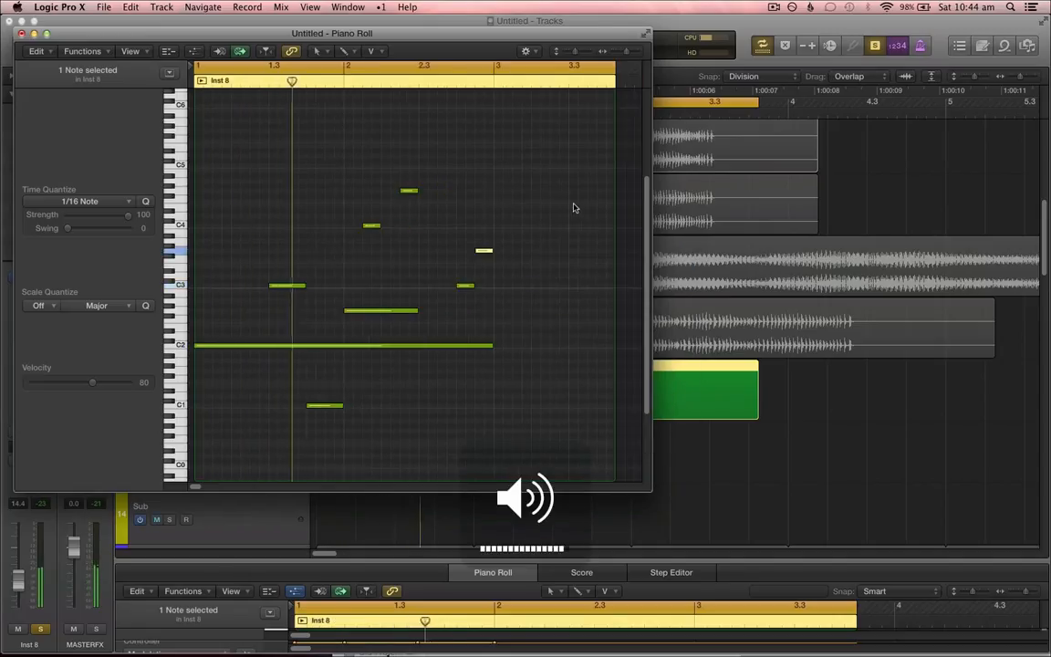
key(t)
key(t)
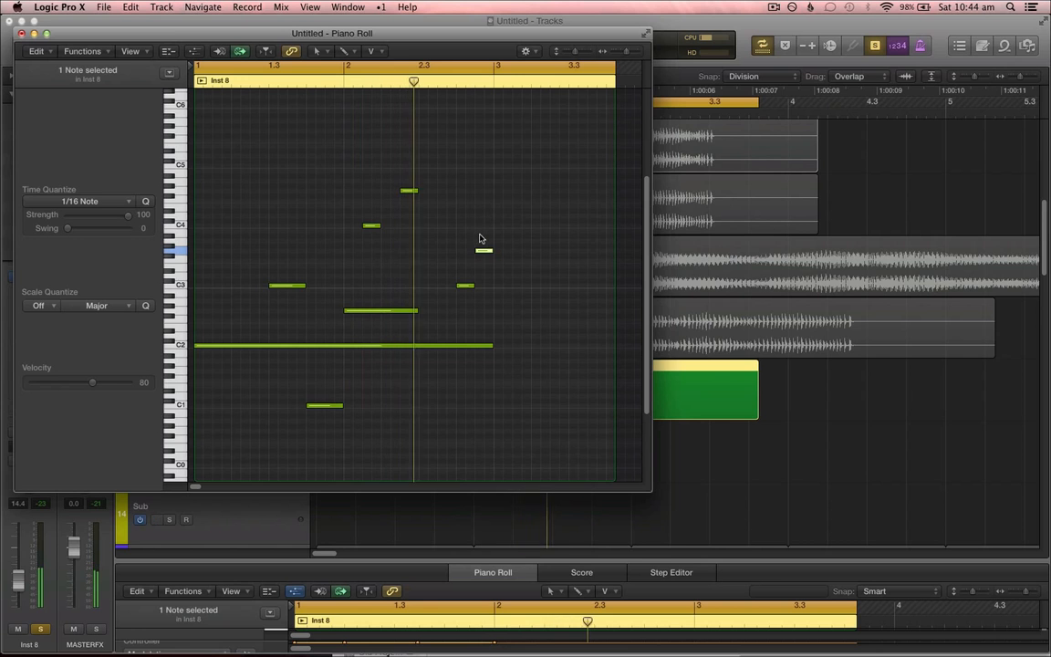
click(20, 33)
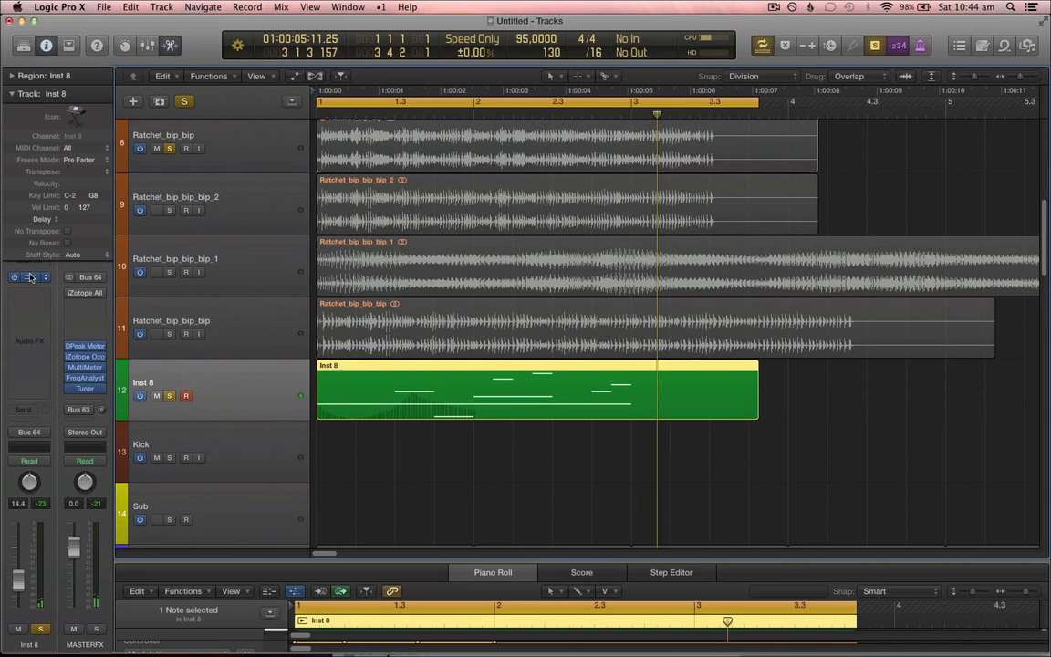
- Reopen the ES2 on the Inst 8 track and set the sixth modulation router slot's target to Cut 1+2
click(30, 277)
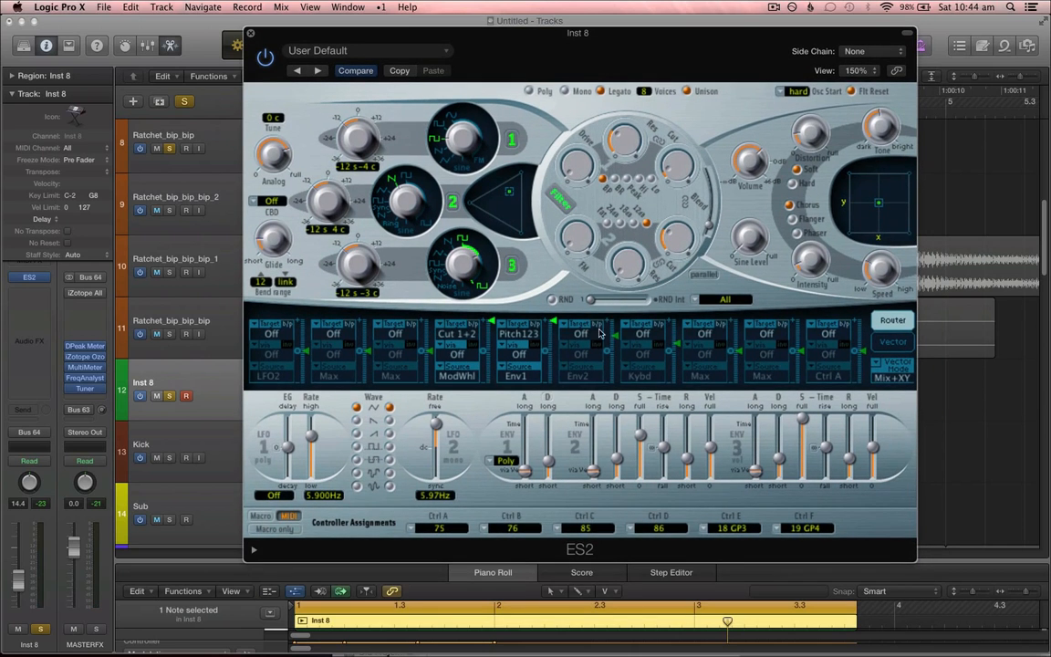
click(585, 334)
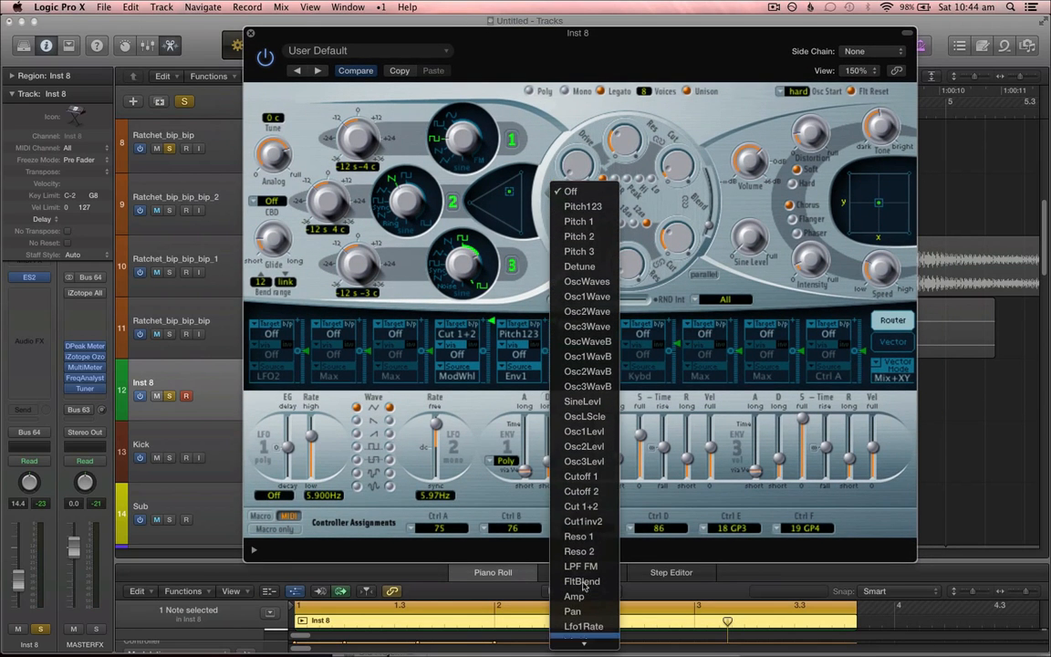
click(580, 507)
- Set the source of the sixth router slot to LFO1 and the LFO 1 rate to 2.900 Hz
click(585, 374)
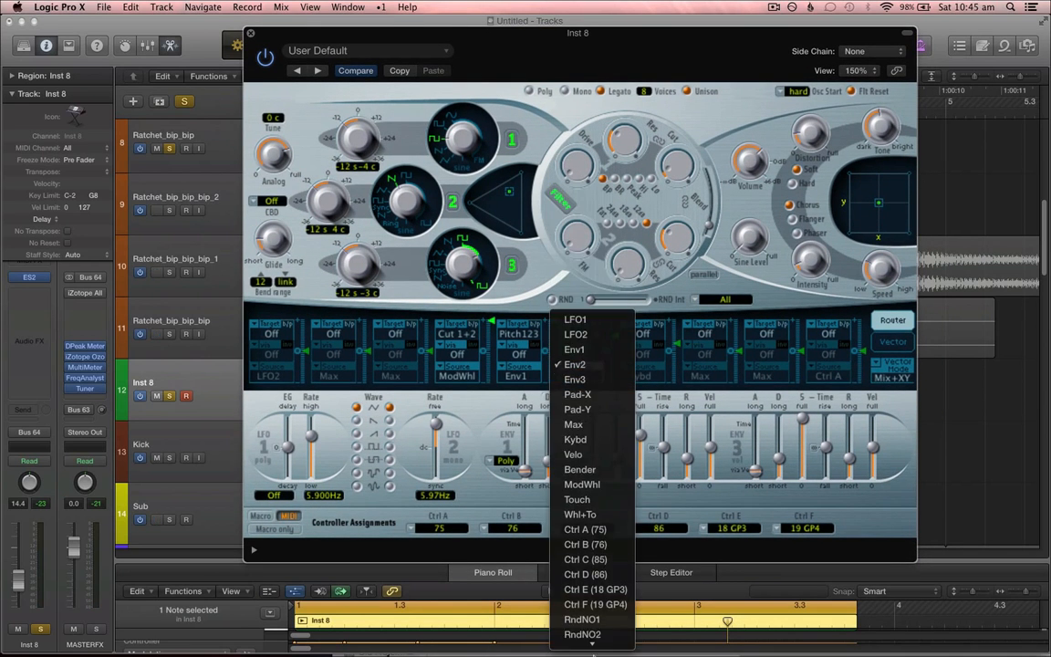
click(617, 356)
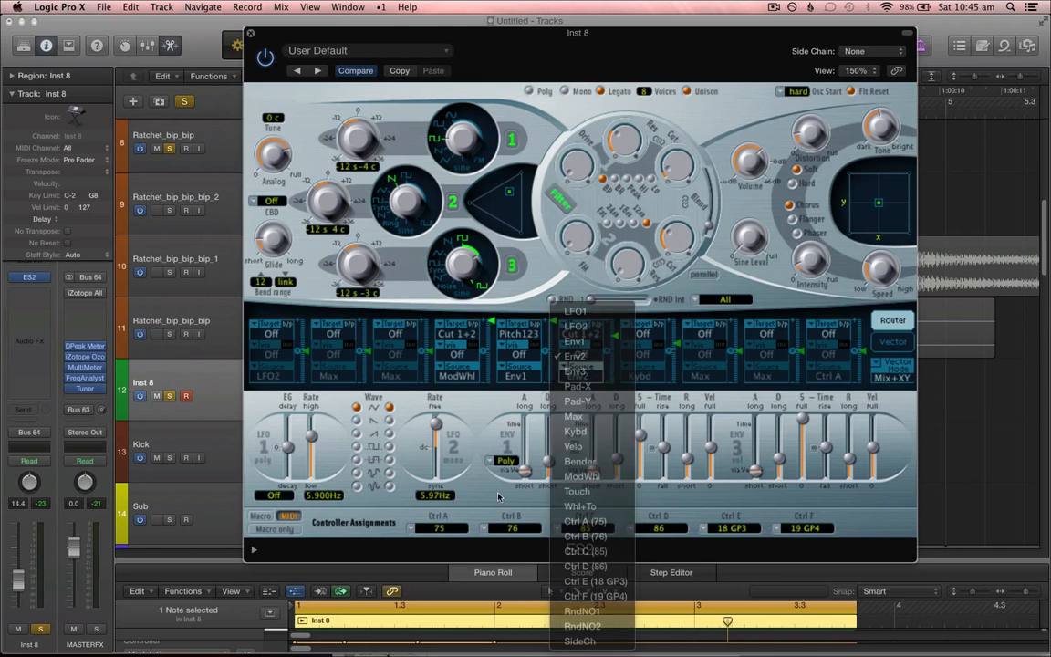
click(590, 380)
mouse_move(598, 643)
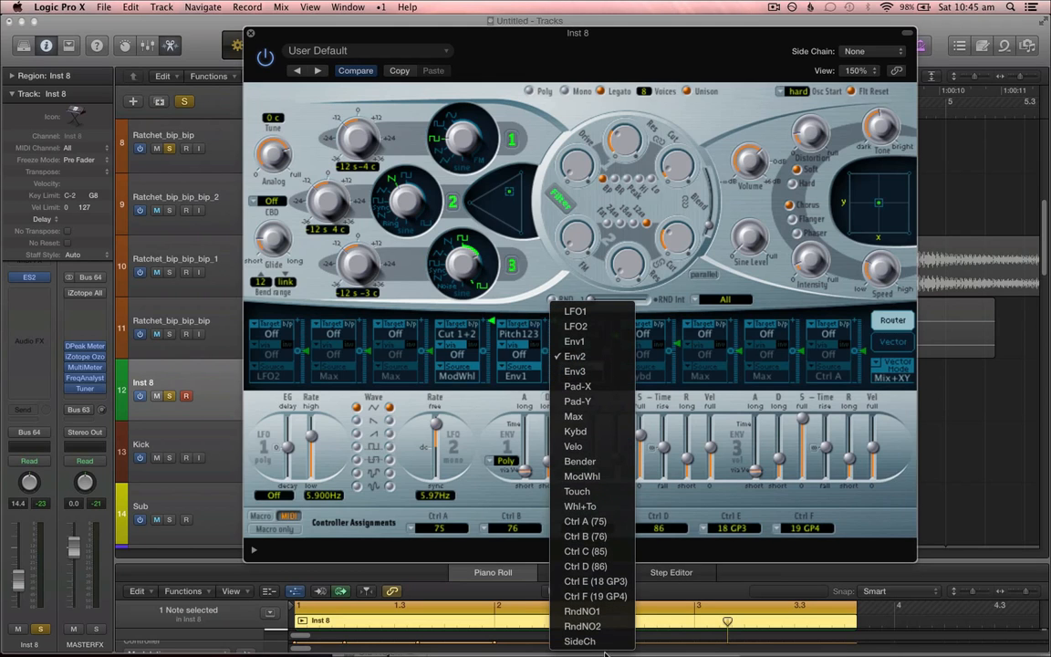
click(523, 498)
click(576, 379)
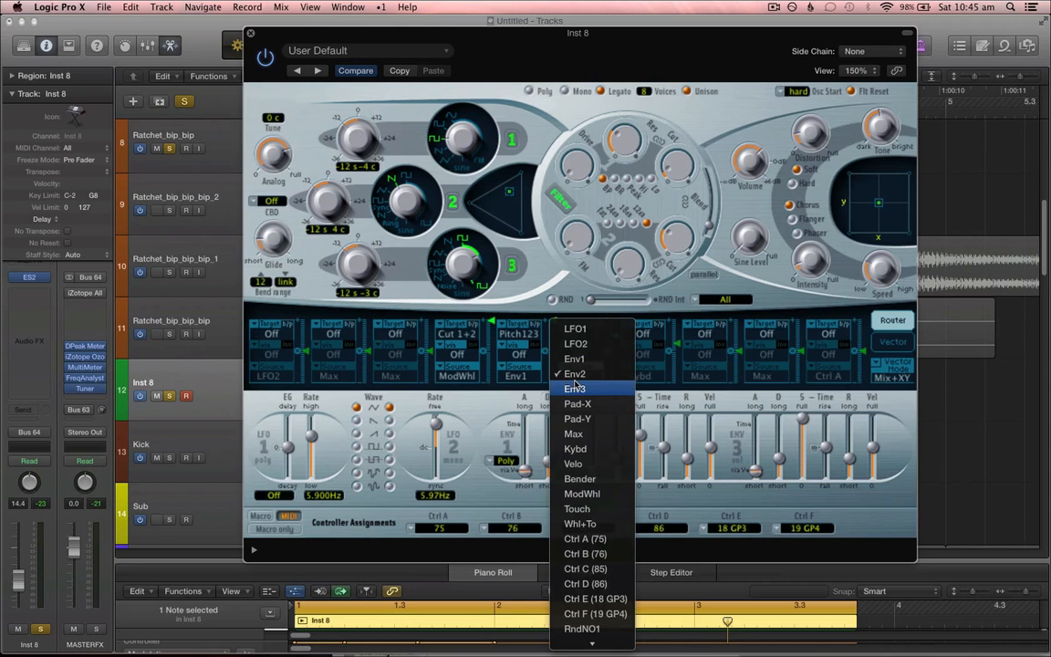
click(580, 375)
click(583, 334)
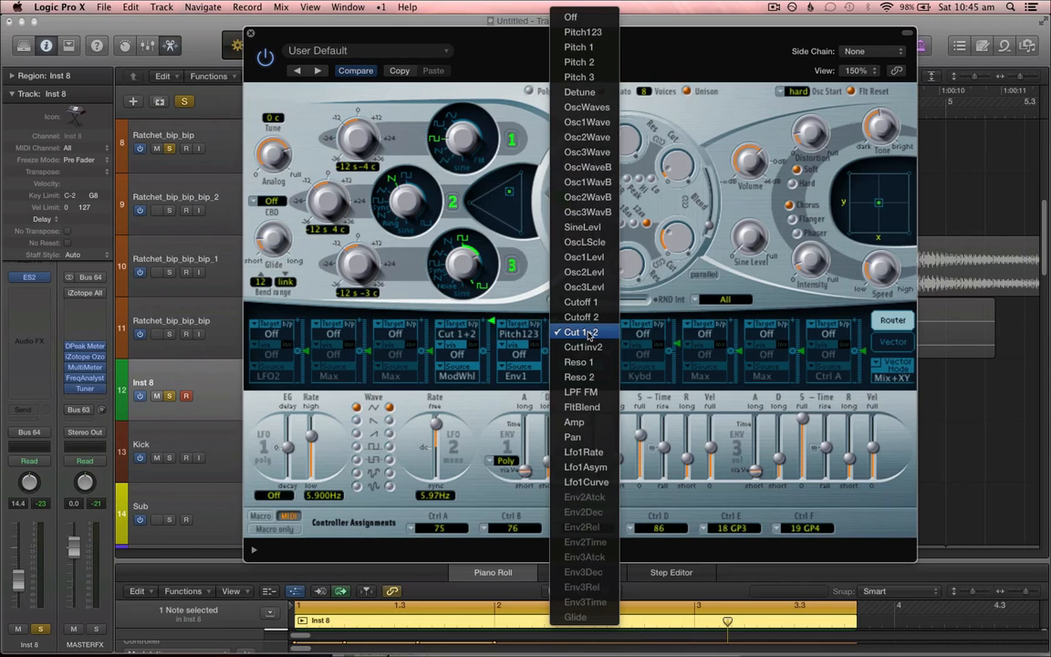
click(592, 335)
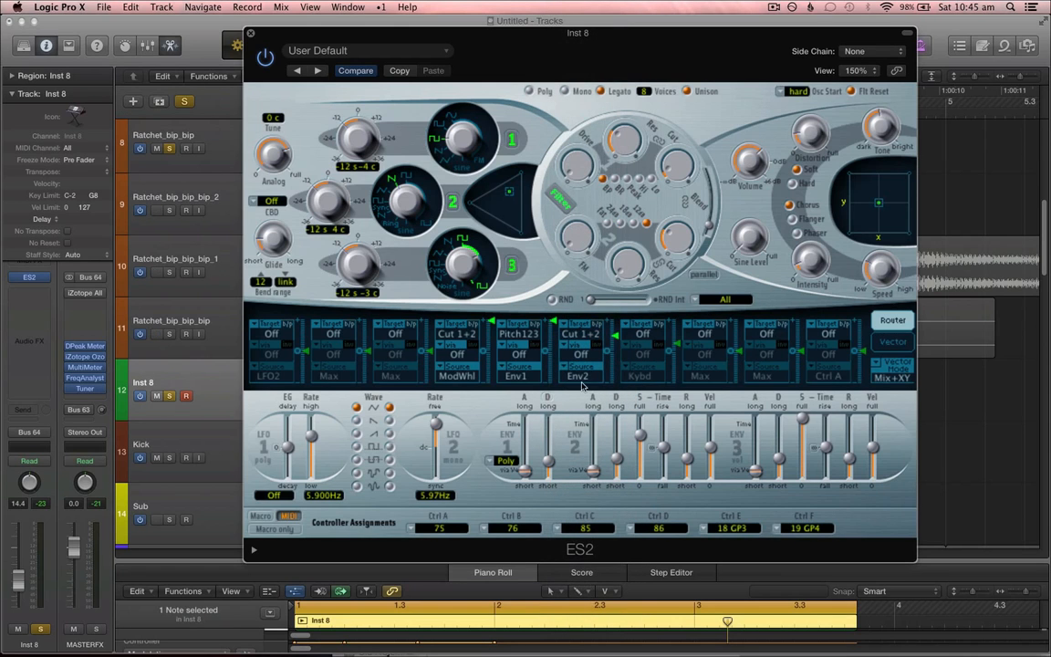
click(582, 384)
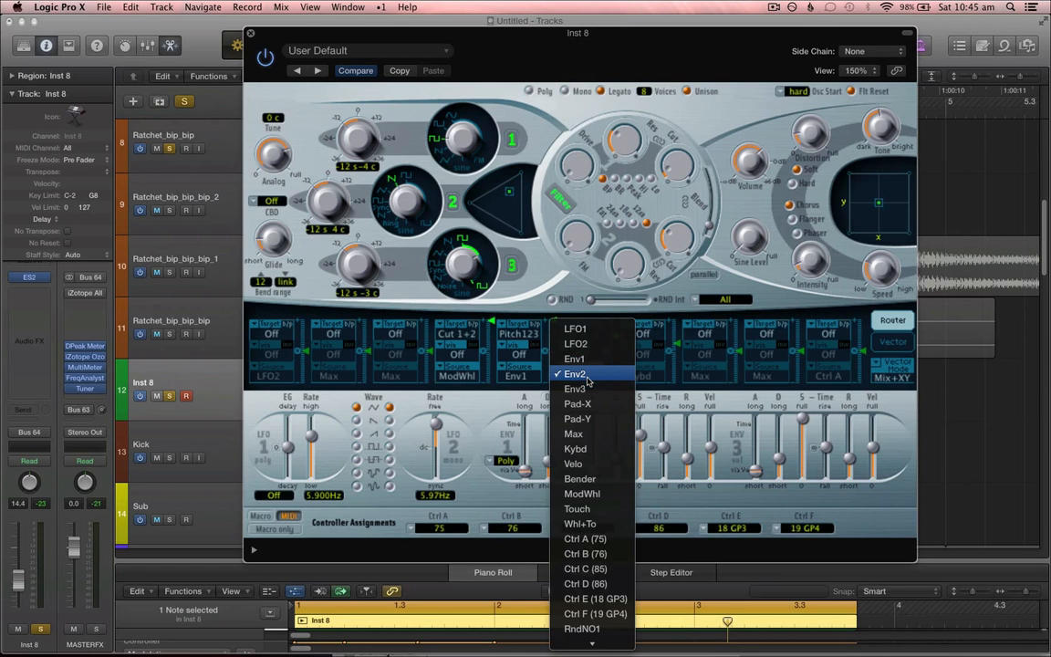
click(576, 328)
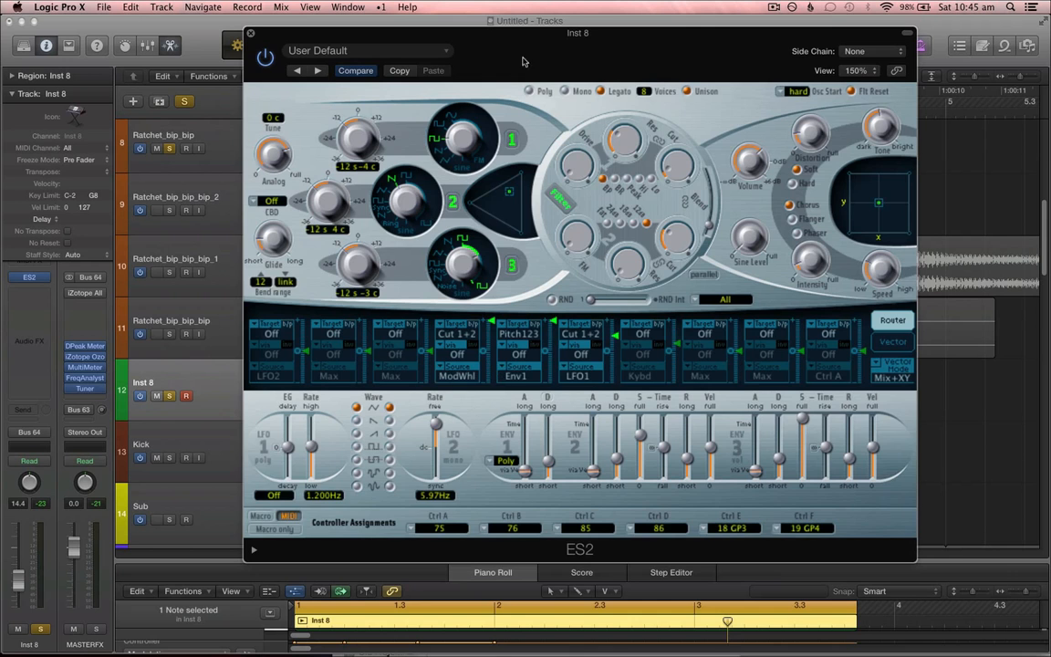
drag(523, 62, 651, 142)
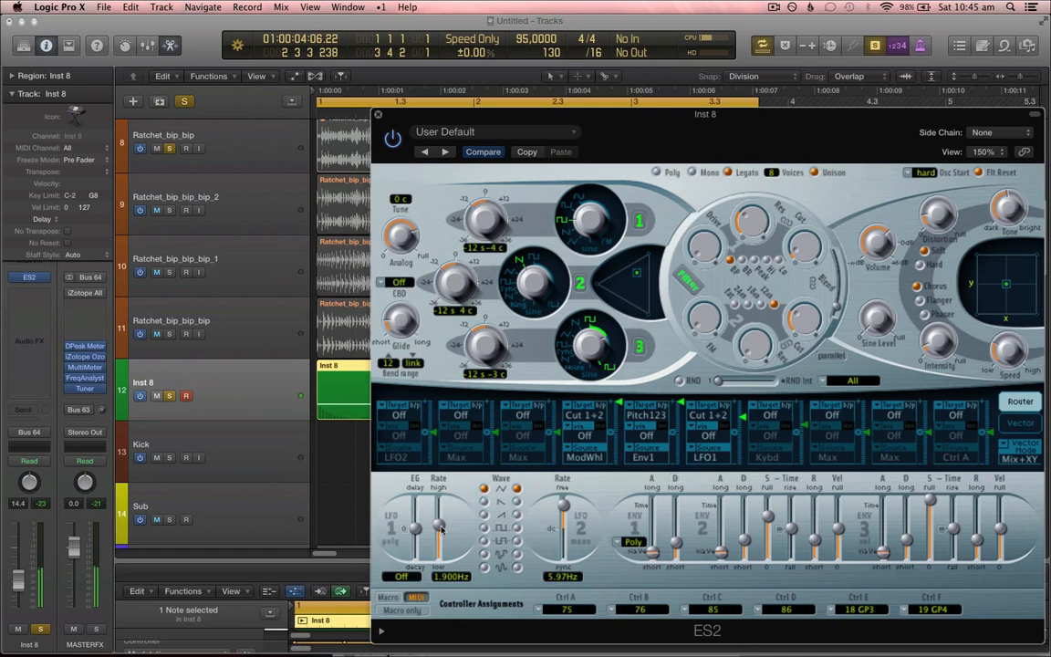
mouse_move(440, 529)
mouse_down()
mouse_move(442, 538)
mouse_move(446, 523)
mouse_move(442, 533)
mouse_up()
- Record moving LFO 1 rate automation on the Inst 8 track in Latch mode during playback, and return the track to Read
click(29, 460)
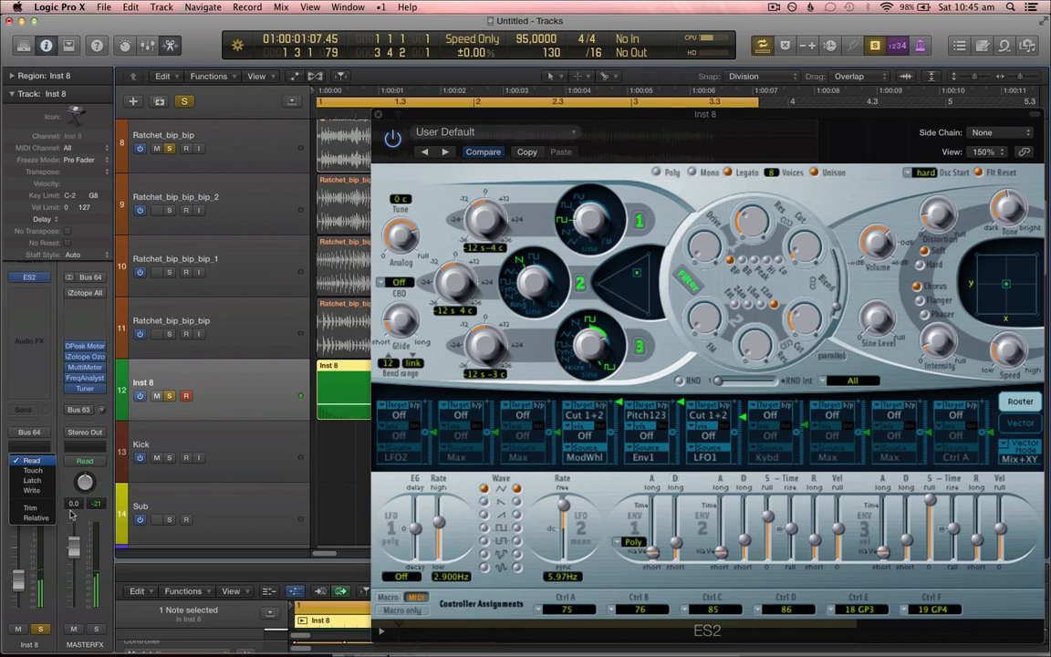
click(29, 441)
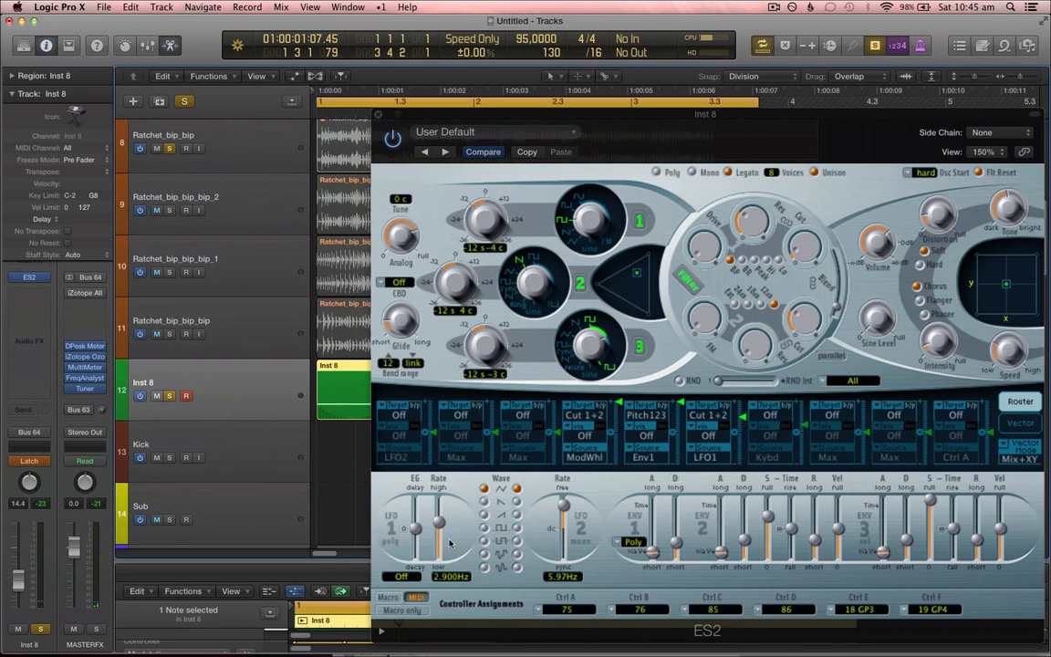
key(a)
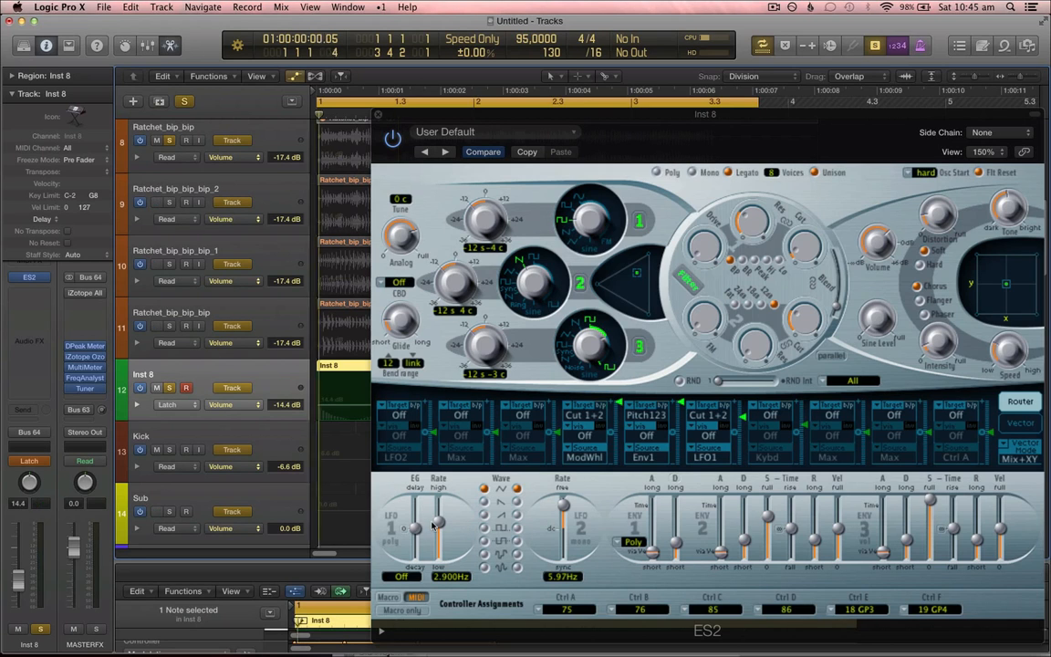
mouse_move(438, 523)
mouse_down()
mouse_move(438, 535)
mouse_move(438, 525)
mouse_up()
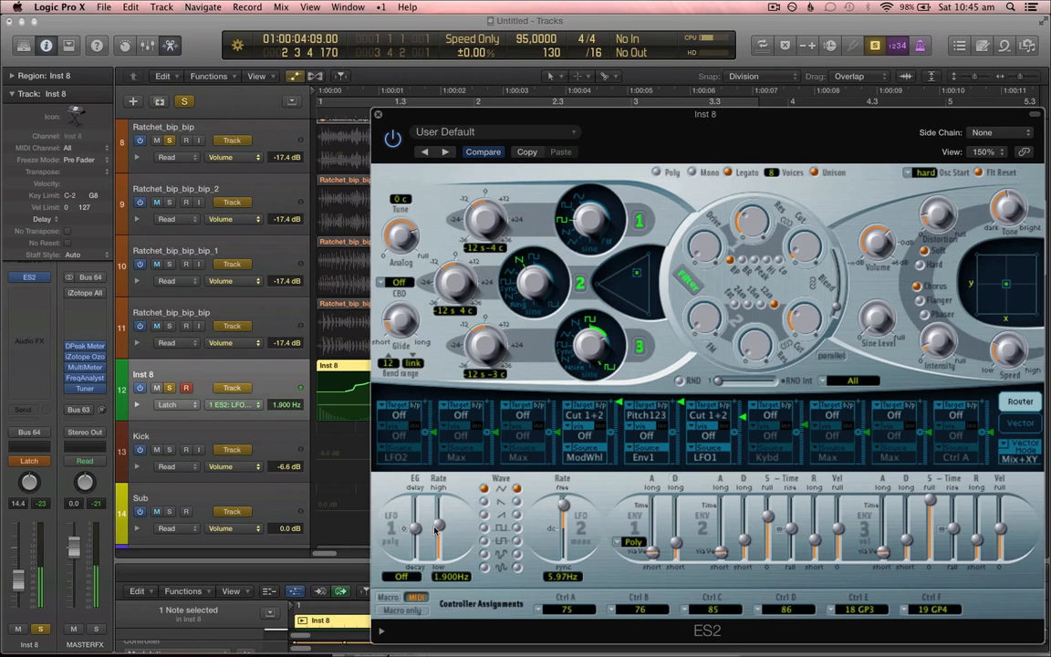
click(30, 462)
click(28, 429)
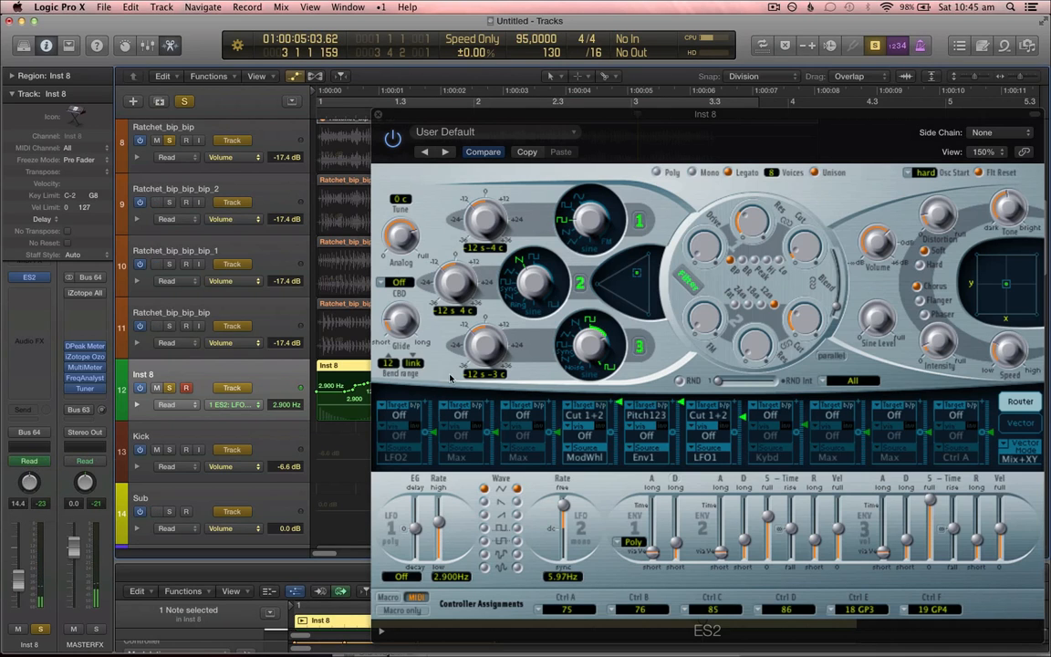
- Close the ES2 window and bounce the Inst 8 region in place to a new track as Inst 8_bip
click(377, 118)
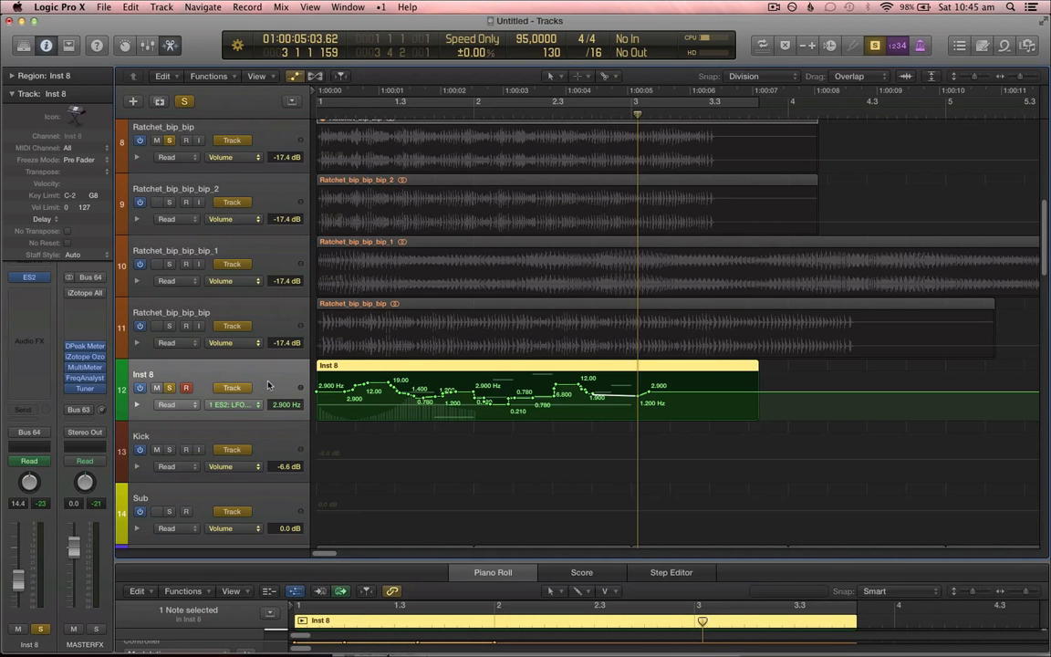
key(ctrl+b)
key(Return)
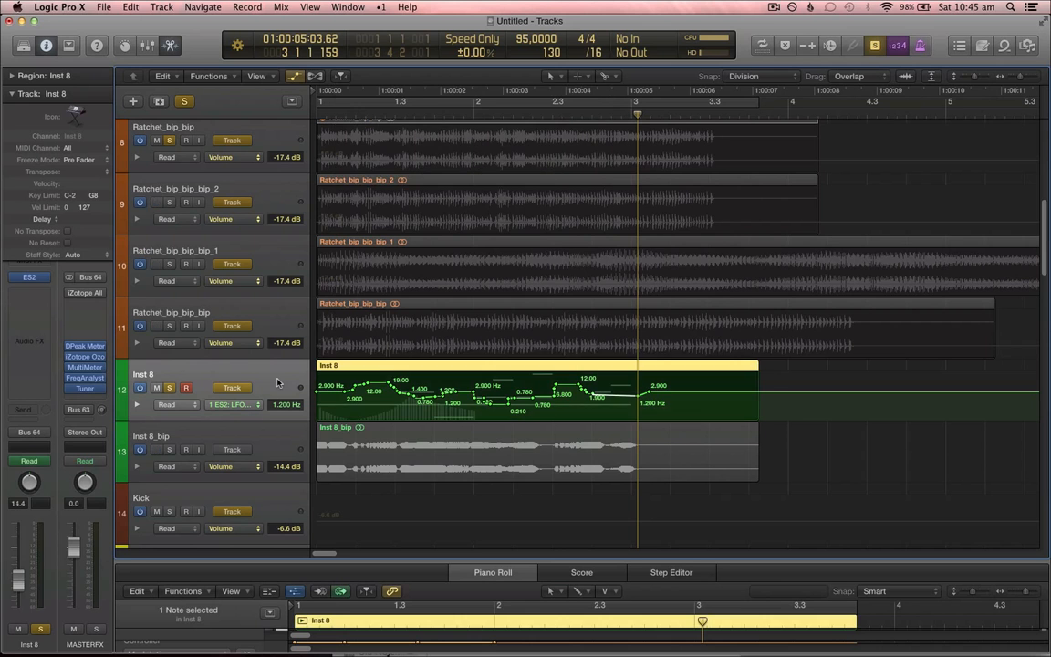
- Reopen the ES2 and record a different LFO 1 rate automation pass from the start in Latch mode, returning the track to Read
click(29, 277)
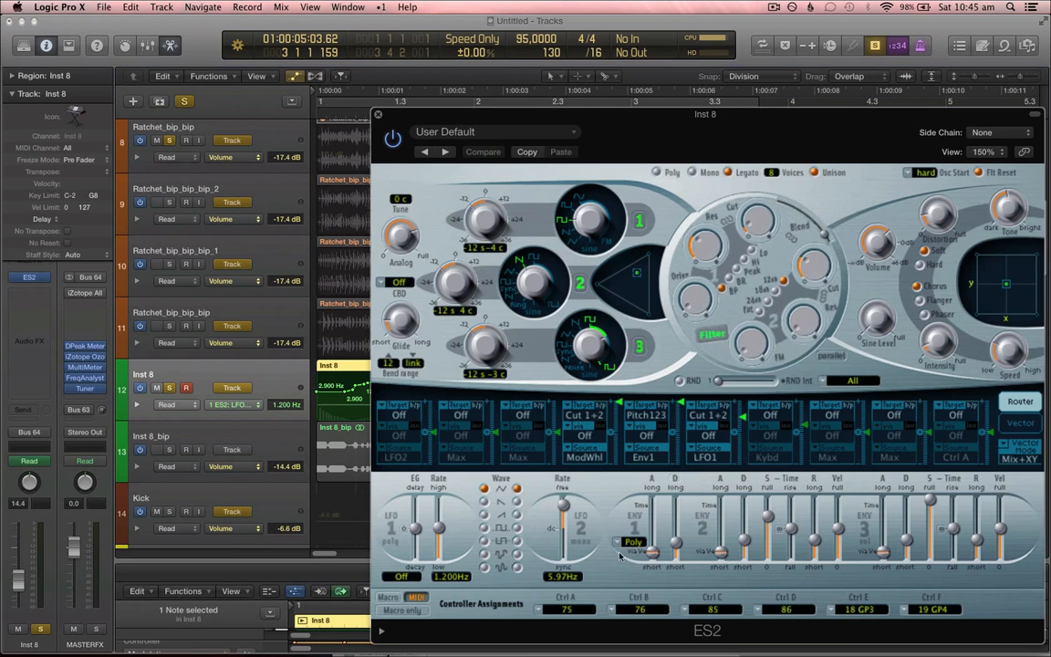
key(Return)
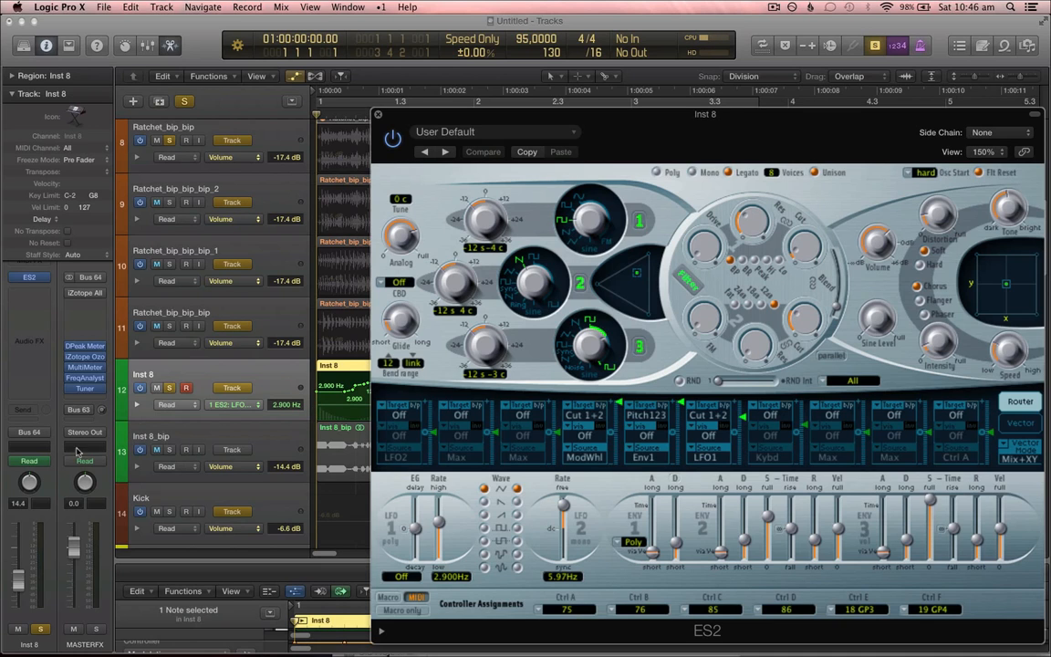
click(39, 461)
click(228, 521)
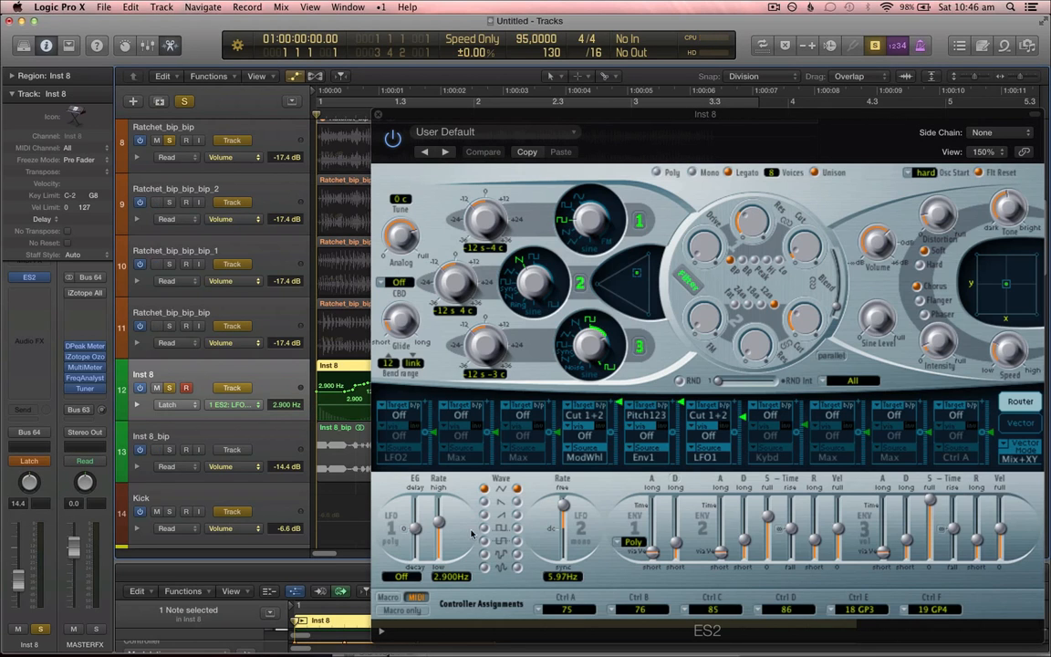
key(space)
drag(438, 525, 445, 547)
key(space)
click(35, 461)
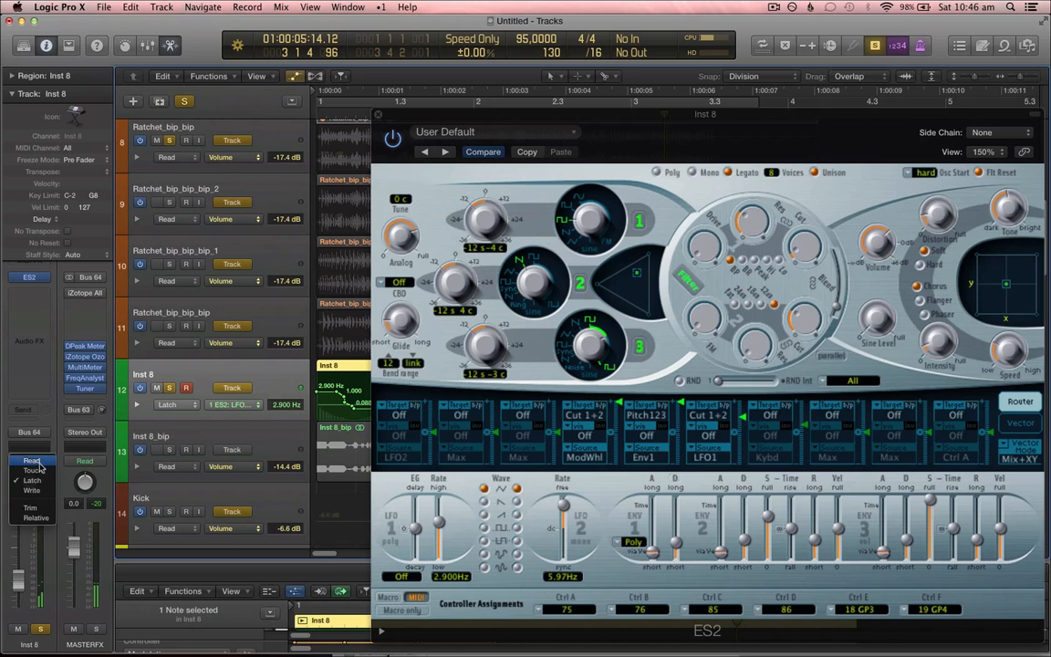
click(33, 462)
- Close the ES2, hide the automation and bounce the Inst 8 region in place again to a new track with effect plug-ins bypassed
click(381, 119)
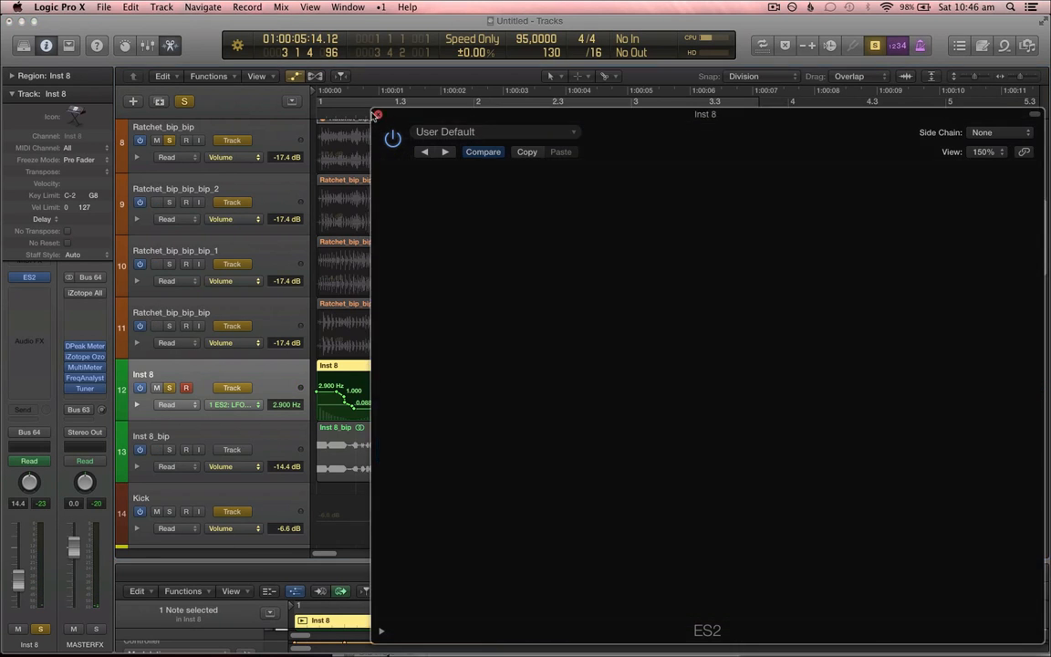
key(a)
key(ctrl+b)
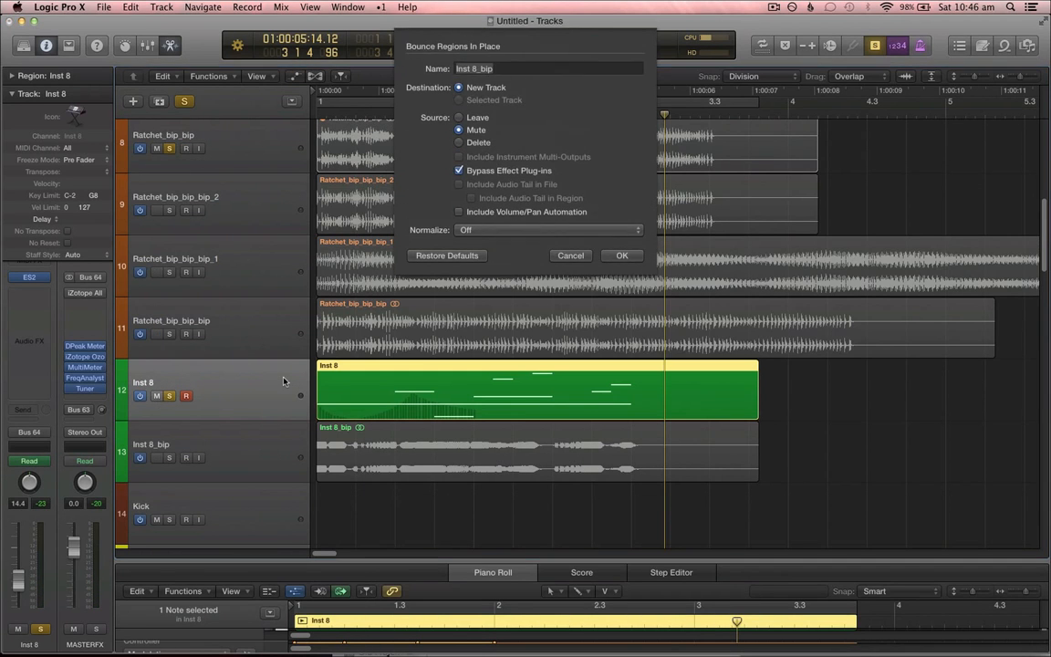
key(Return)
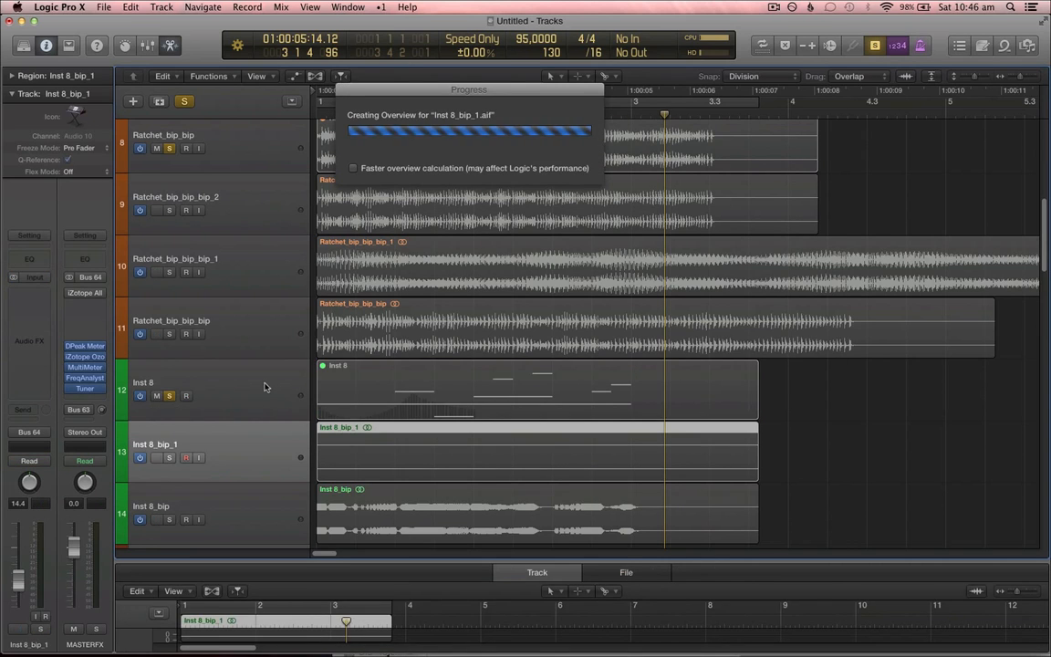
- Delete the Inst 8 region and its instrument track, and turn off solo on the Ratchet_bip_bip track
key(Return)
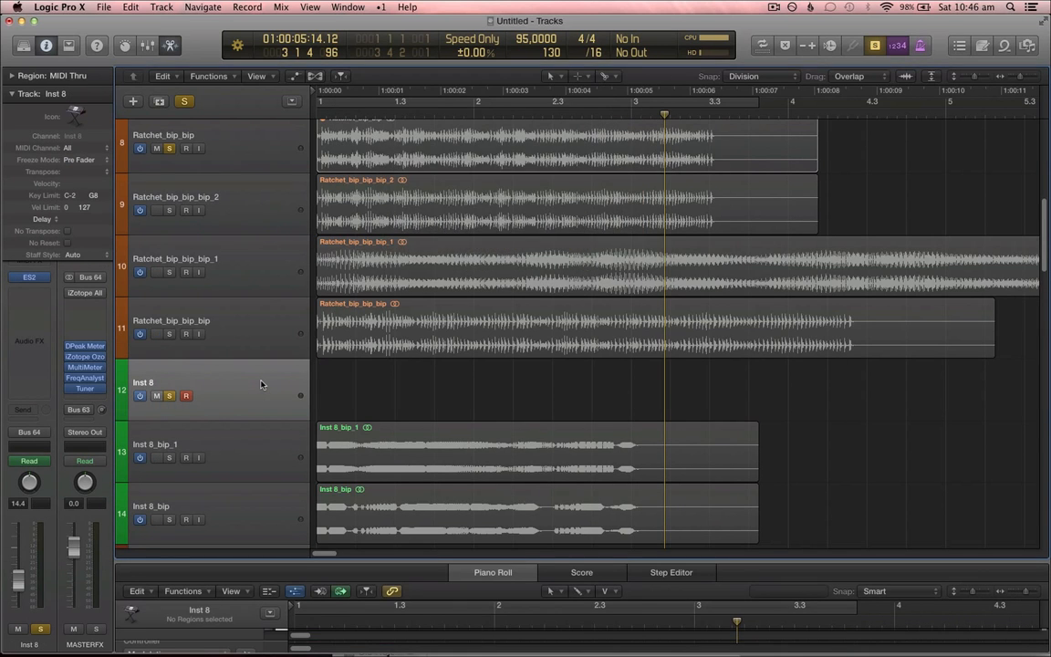
scroll(292, 304, up, 1)
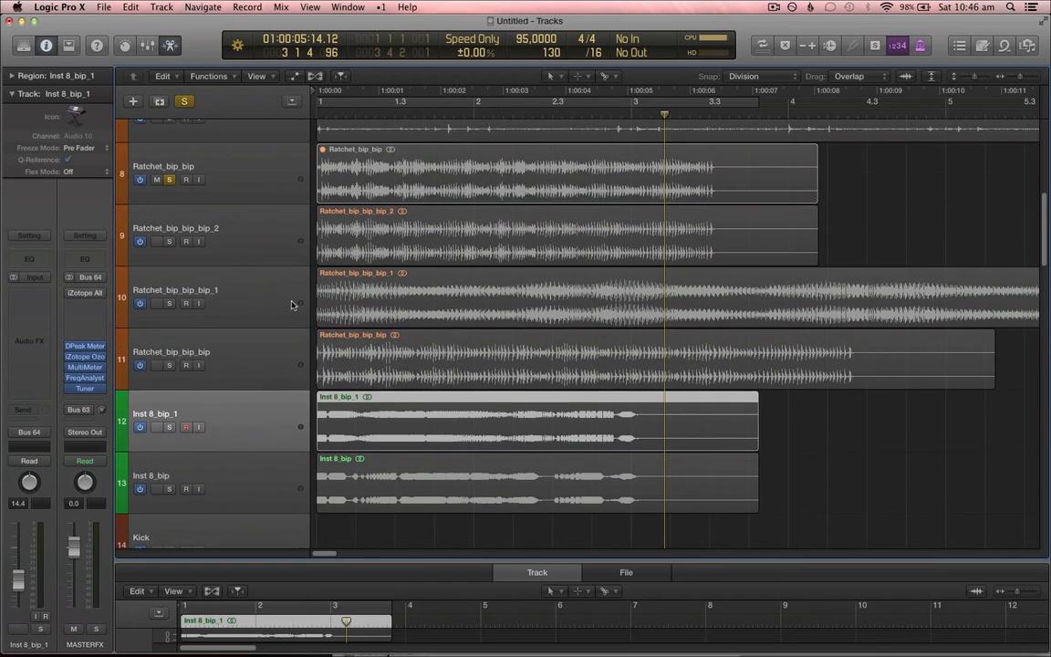
click(169, 180)
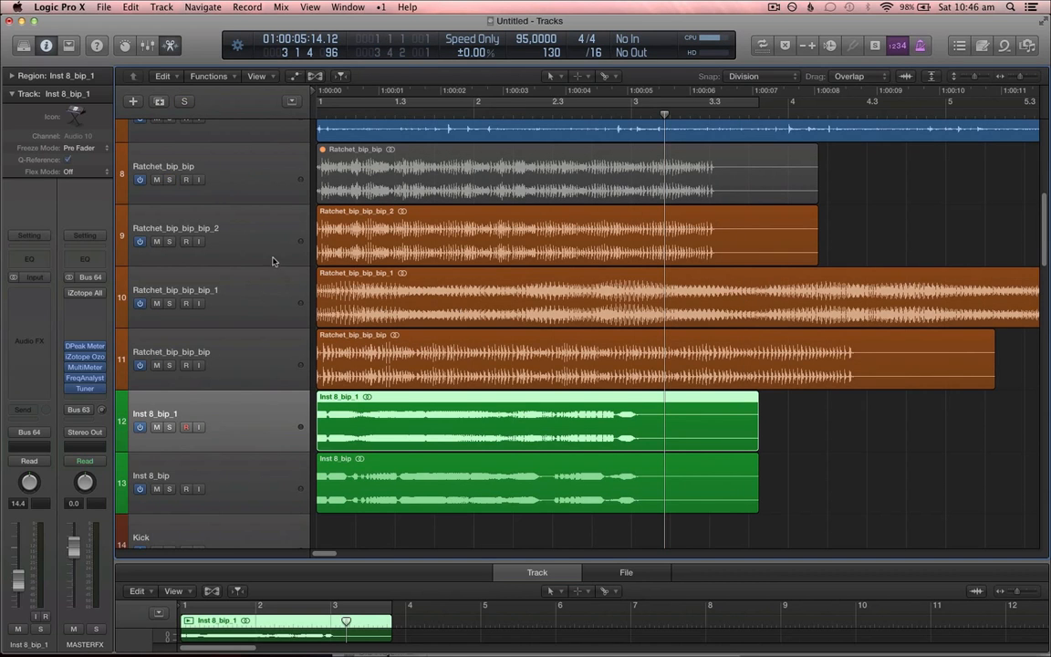
- Mute the Inst 8_bip_1 region, move the Inst 8_bip track above it, and select the Ratchet_bip_bip_bip track
scroll(305, 286, up, 1)
scroll(359, 450, down, 1)
key(ctrl+m)
drag(246, 485, 285, 390)
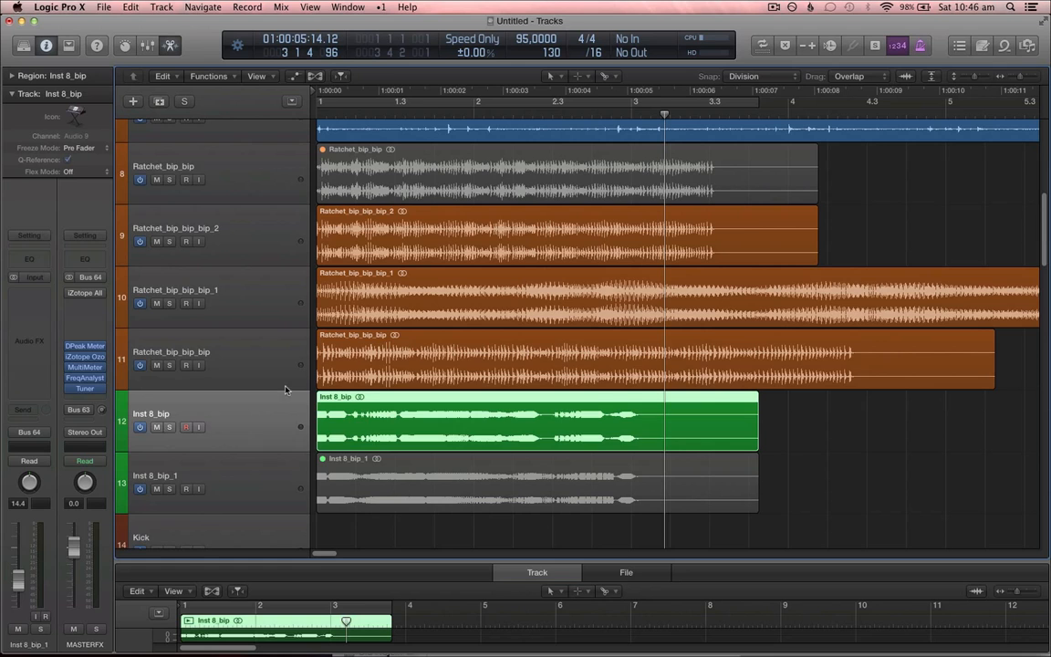
click(266, 338)
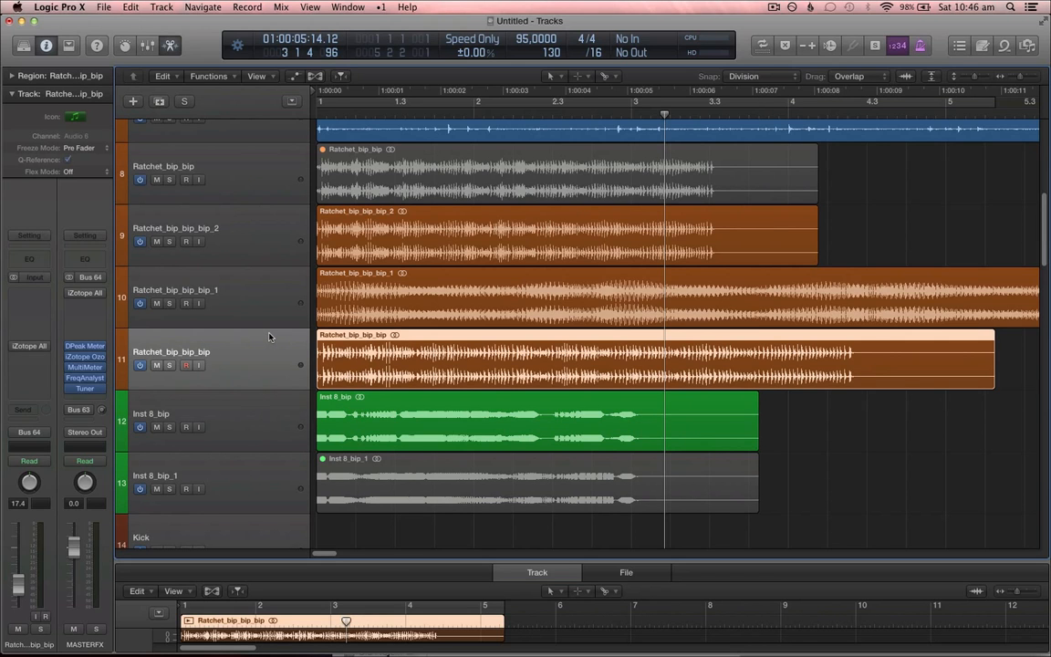
- Audition the Ratchet_bip_bip_bip region in solo and mute the Ratchet_bip_bip_bip_1 and Ratchet_bip_bip_bip_2 regions
key(ctrl+s)
key(space)
key(space)
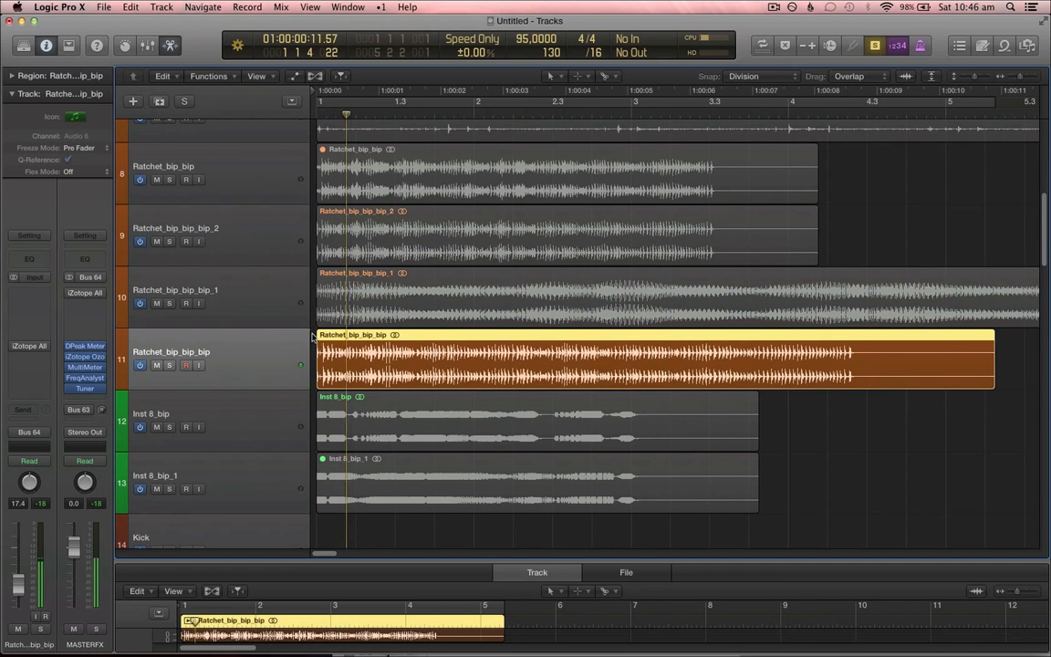
click(353, 271)
click(352, 257)
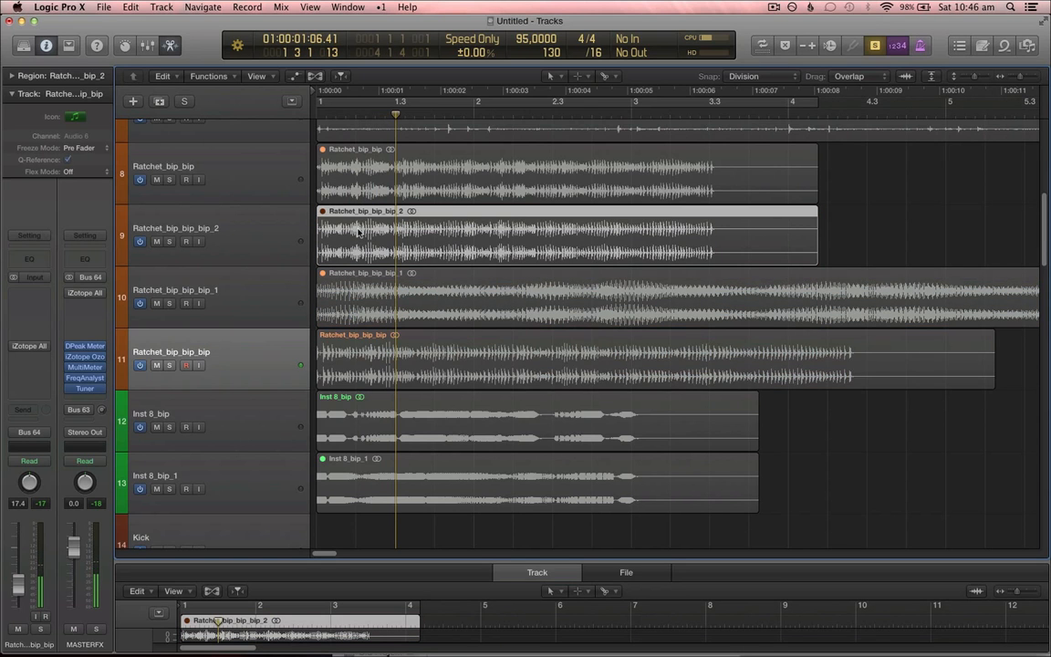
- Turn solo off and switch off the Snare track
key(ctrl+s)
scroll(365, 219, down, 1)
scroll(327, 235, up, 2)
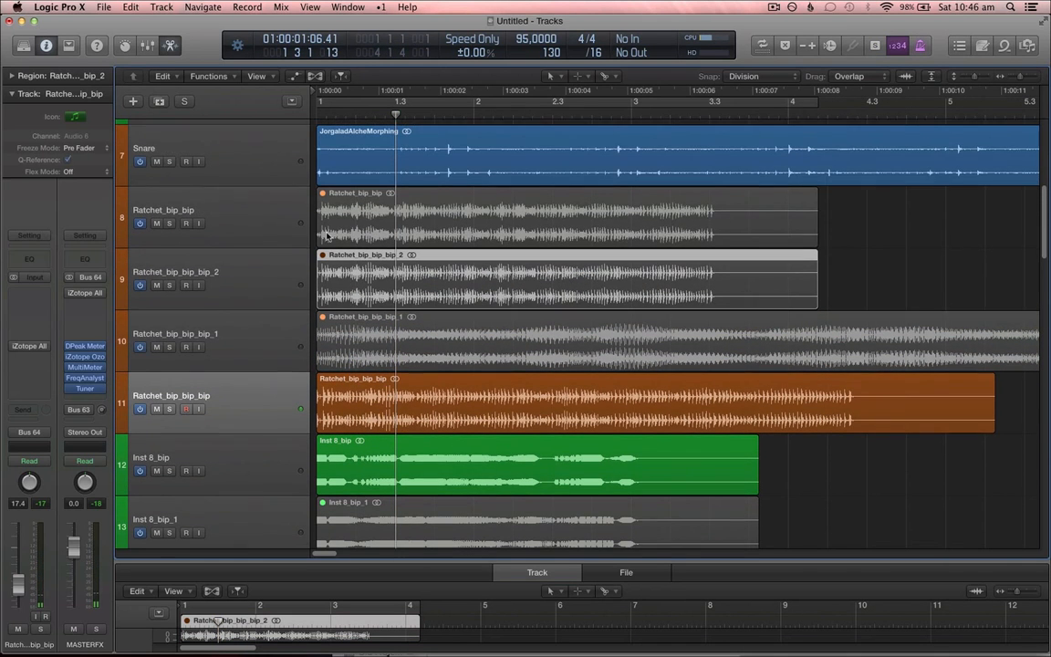
click(140, 160)
scroll(328, 265, down, 5)
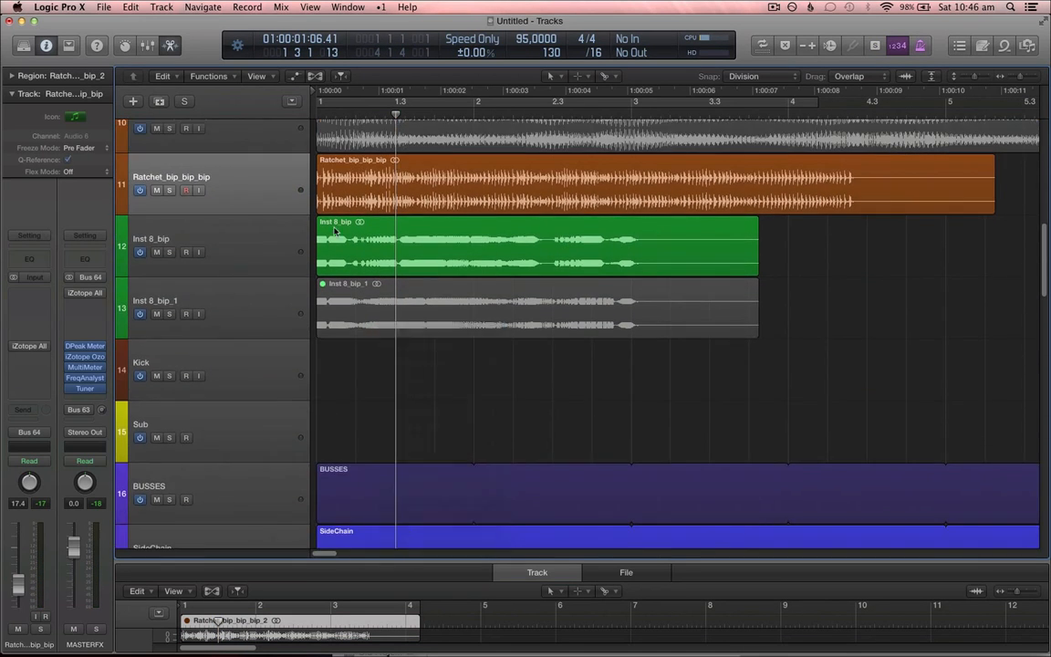
- Loop from the start to hear Ratchet_bip_bip_bip and Inst 8_bip together, inspect their waveforms closely, and turn cycling off
key(Return)
key(c)
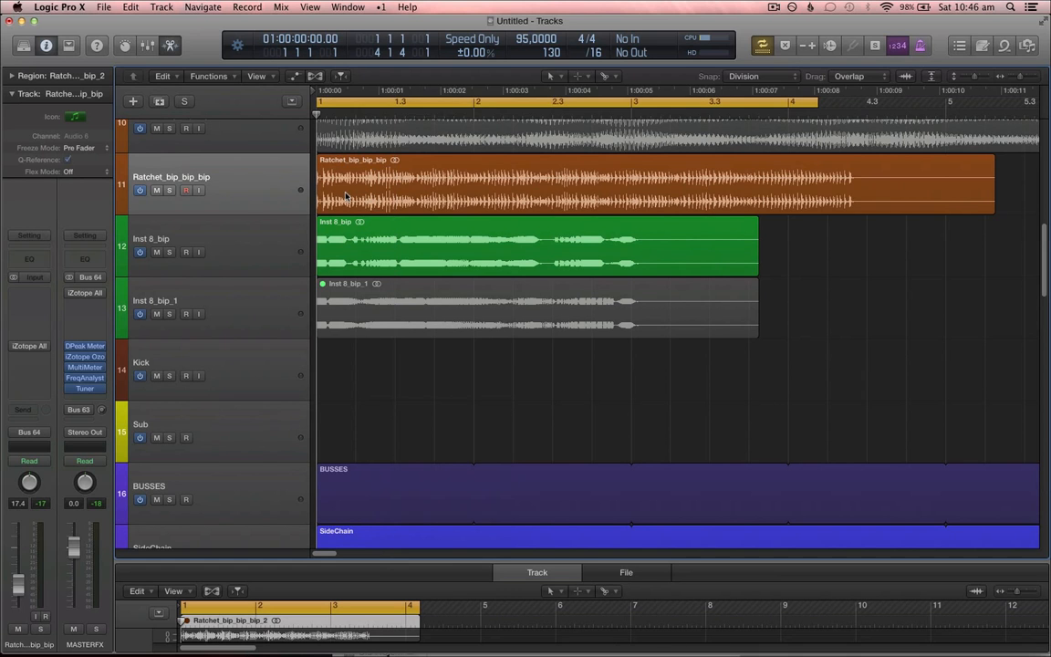
key(XF86AudioRaiseVolume)
key(super+Right)
key(space)
click(256, 244)
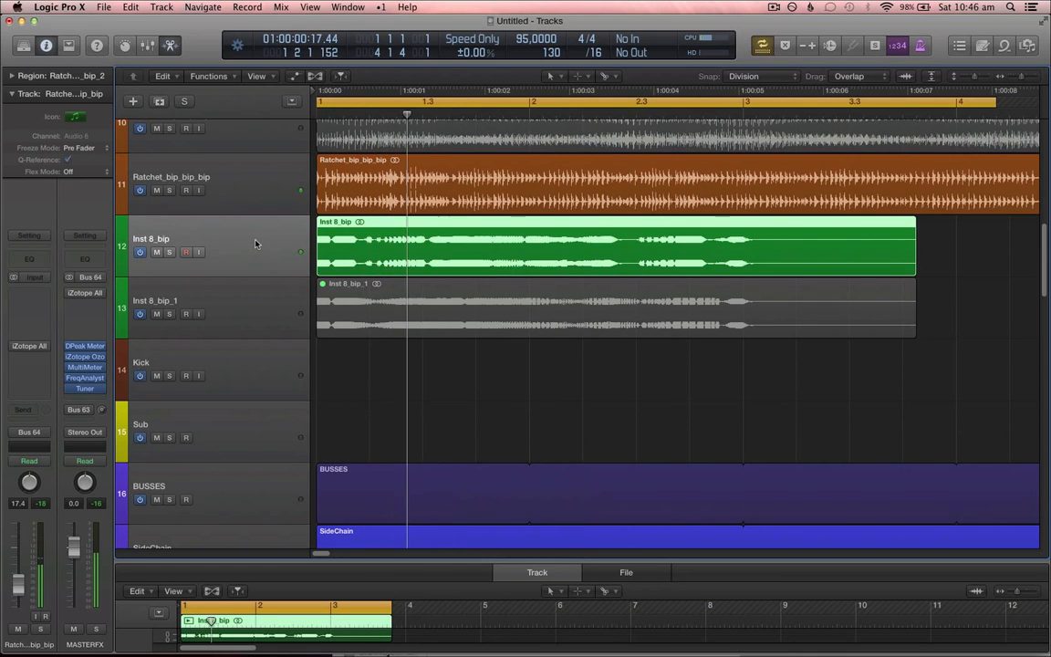
key(XF86AudioRaiseVolume)
key(super+Right)
key(super+Down)
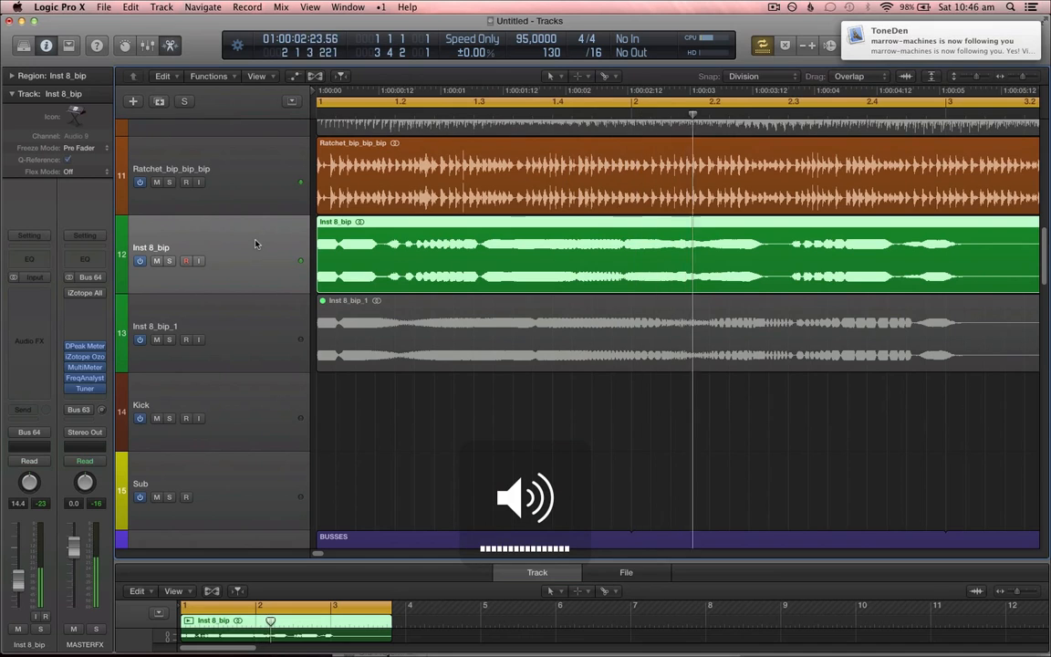
key(super+Left)
key(super+Left)
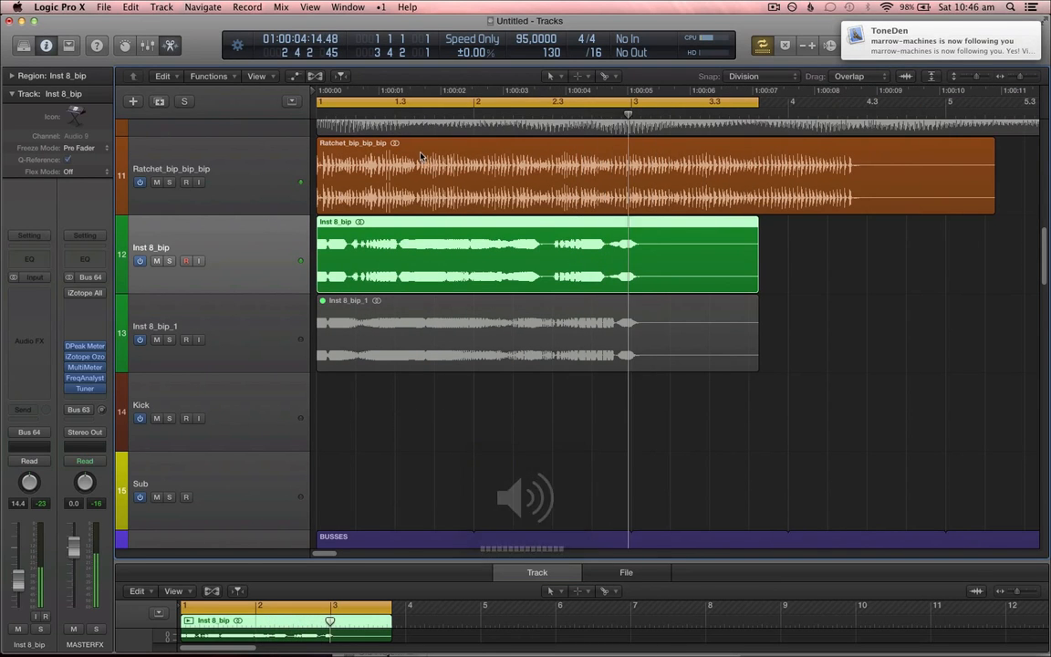
click(249, 167)
key(c)
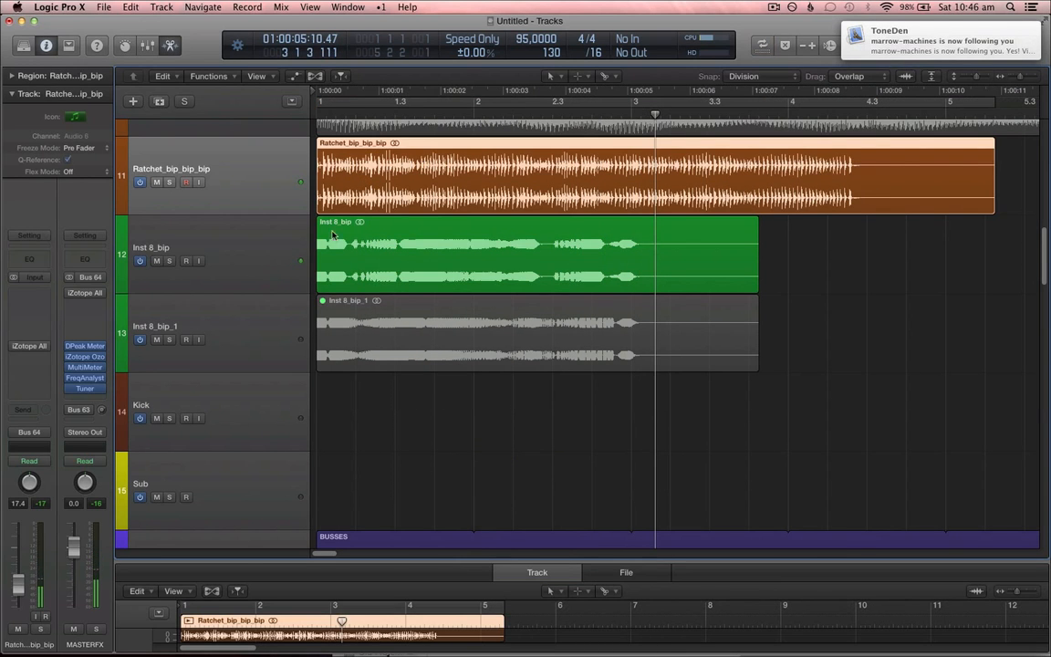
- Move the Ratchet_bip_bip_bip_2 track directly above Inst 8_bip, unmute its region and mute the Ratchet_bip_bip_bip region in its place
scroll(404, 212, up, 4)
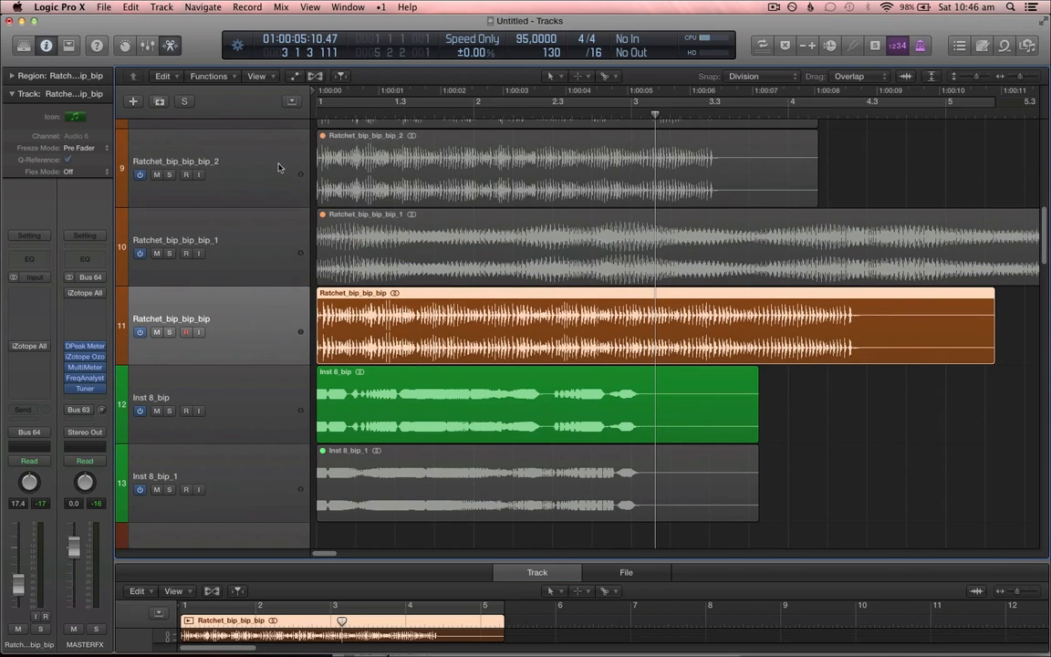
drag(278, 167, 284, 332)
key(ctrl+m)
key(Return)
click(260, 283)
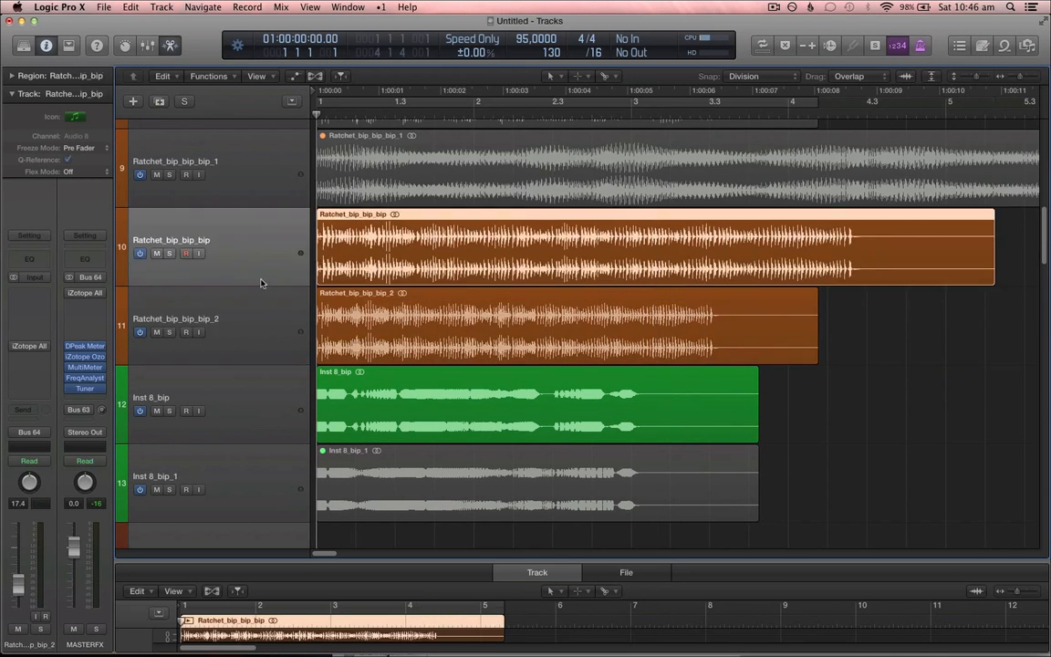
key(m)
key(space)
click(219, 299)
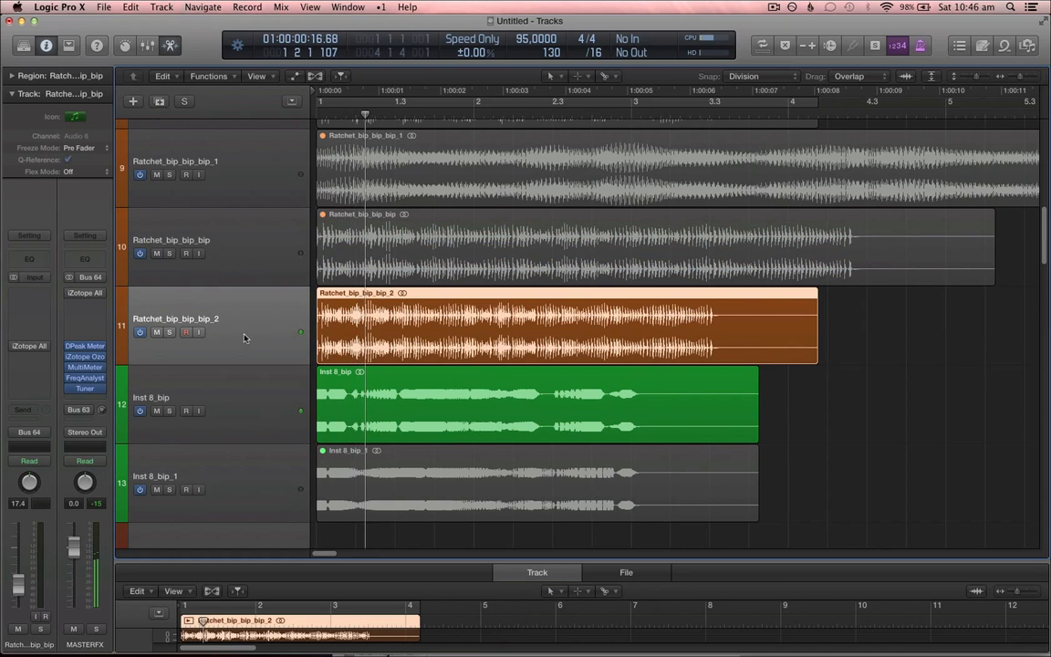
- Insert a Channel EQ on the Ratchet_bip_bip_bip_2 track, solo the region and place the EQ window over the tracks area
click(38, 264)
drag(502, 57, 716, 336)
key(ctrl+s)
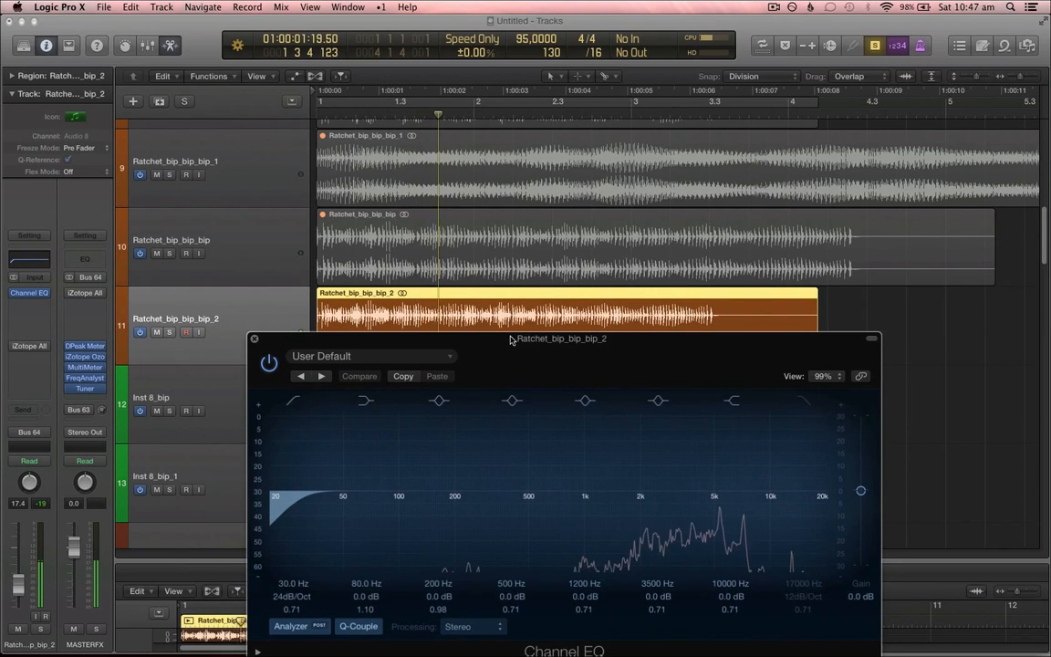
drag(596, 357, 617, 220)
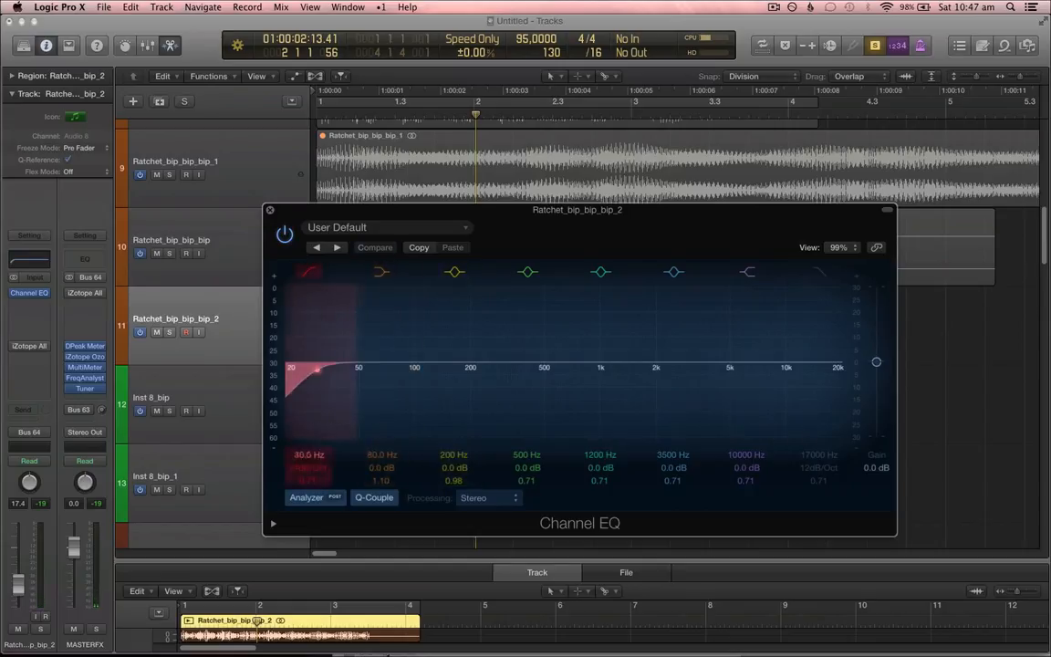
- Raise the Channel EQ's low-cut band above 500 Hz with a 48 dB/Oct slope, close the EQ and audition the track
drag(309, 455, 309, 382)
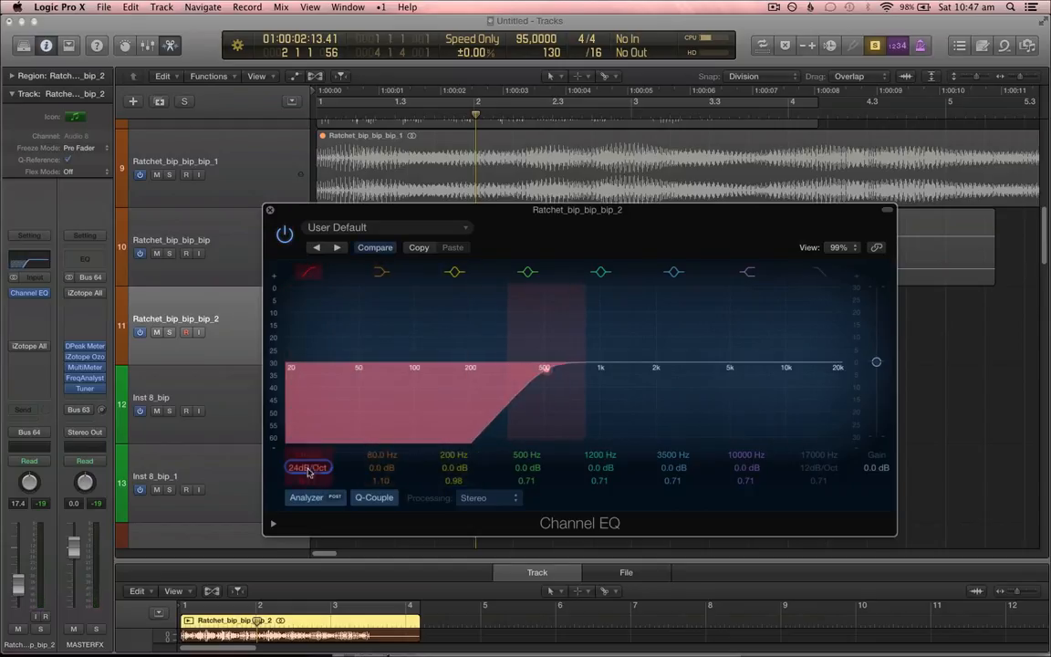
mouse_move(308, 457)
mouse_down()
mouse_move(308, 438)
mouse_move(315, 465)
mouse_up()
drag(616, 212, 643, 216)
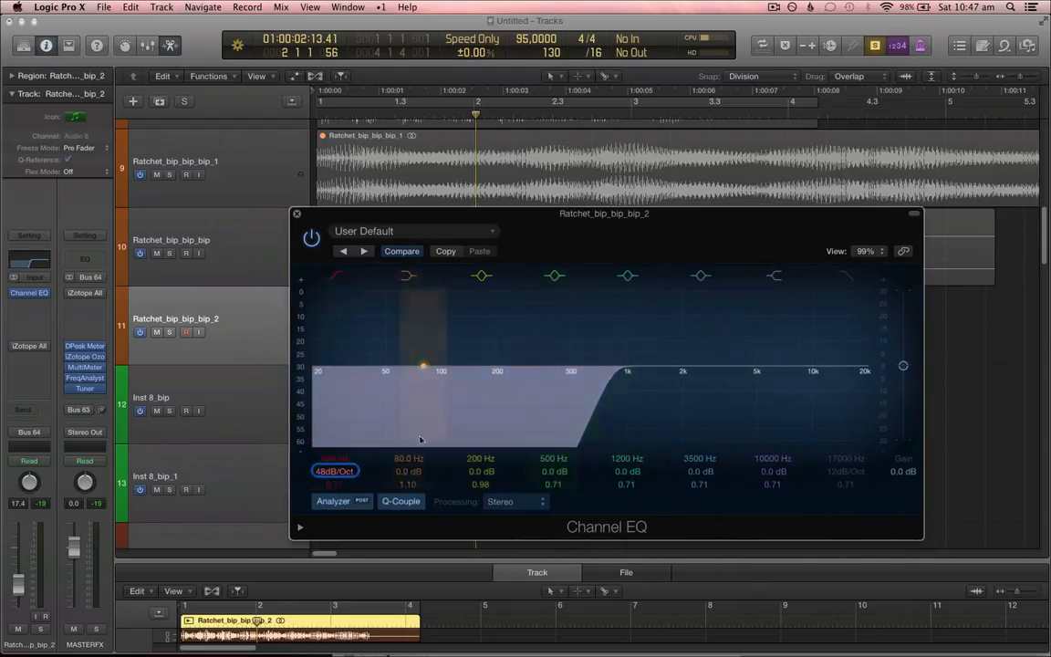
click(297, 215)
key(space)
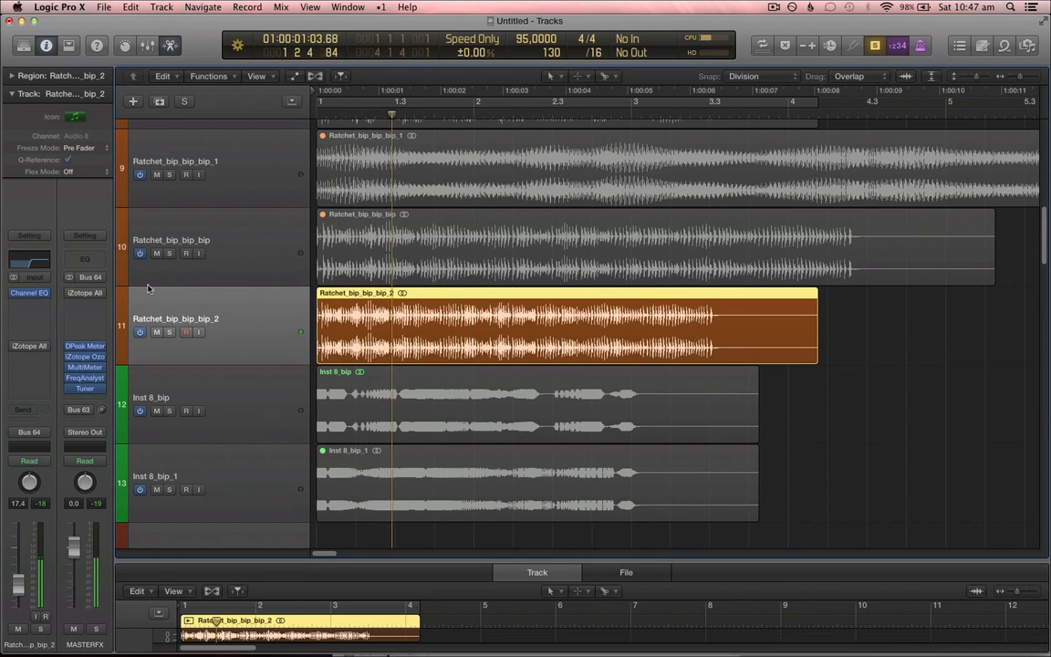
- Insert iZotope Alloy 2 after the Channel EQ on the Ratchet_bip_bip_bip_2 track
click(41, 303)
mouse_move(77, 456)
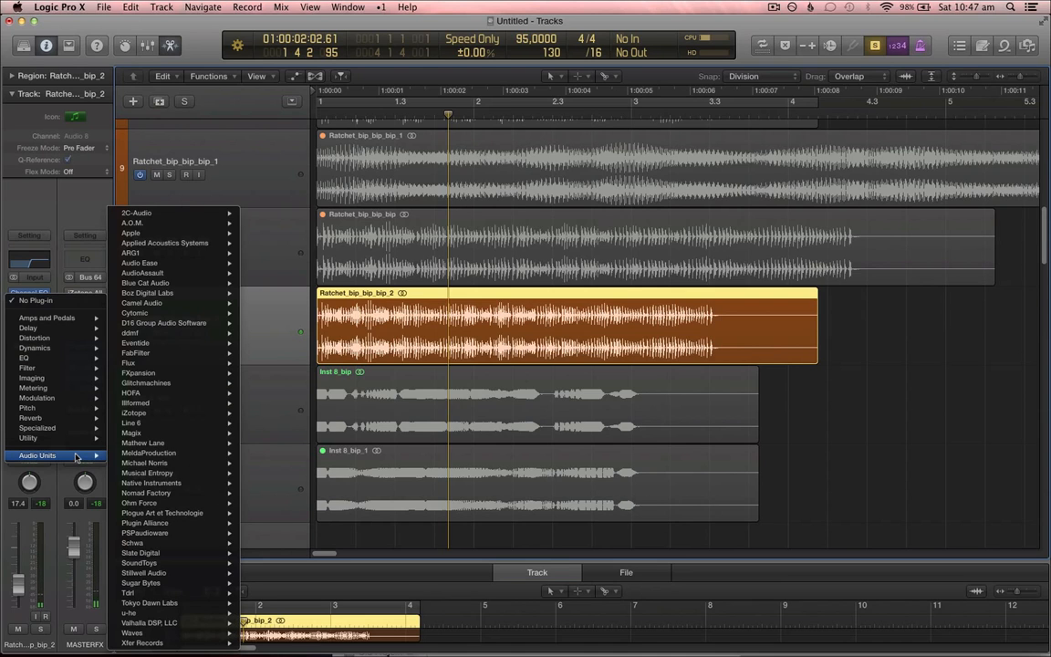
mouse_move(194, 402)
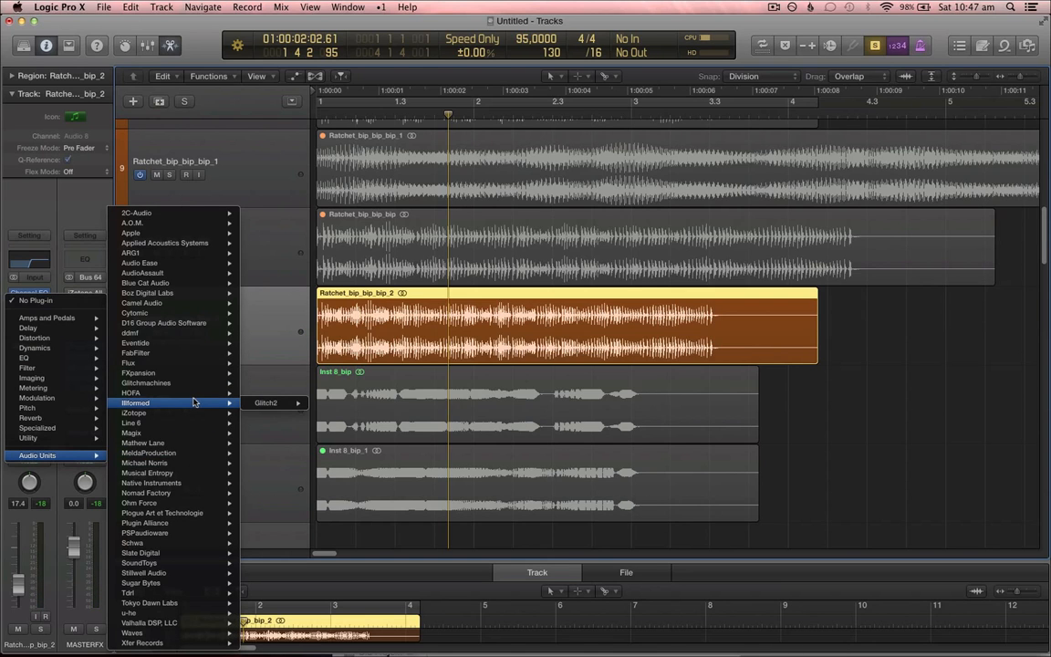
mouse_move(66, 349)
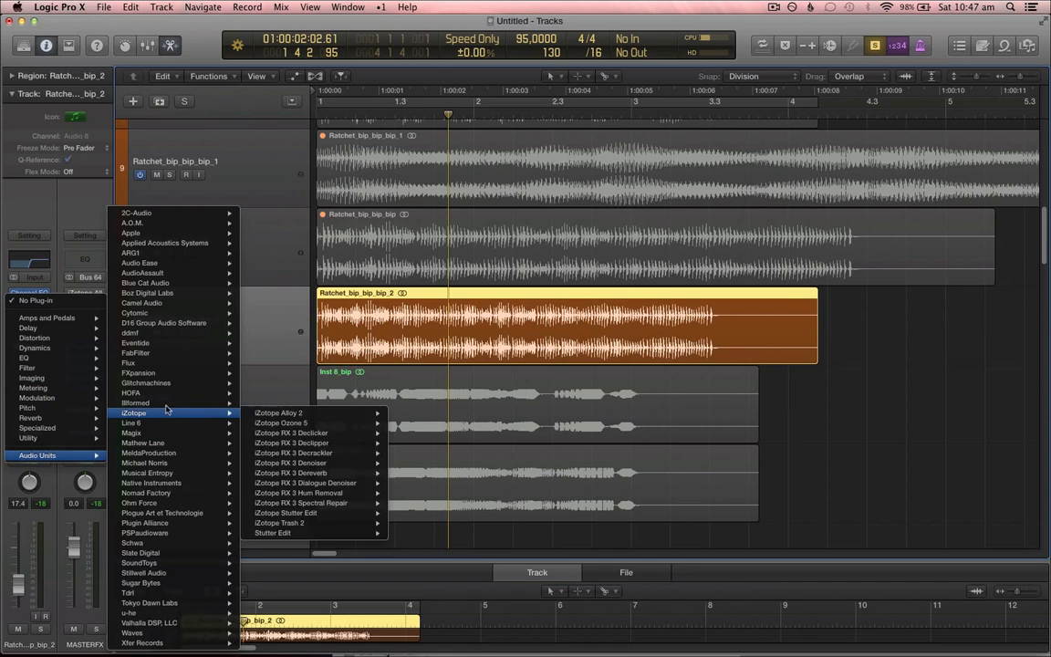
mouse_move(336, 416)
click(419, 414)
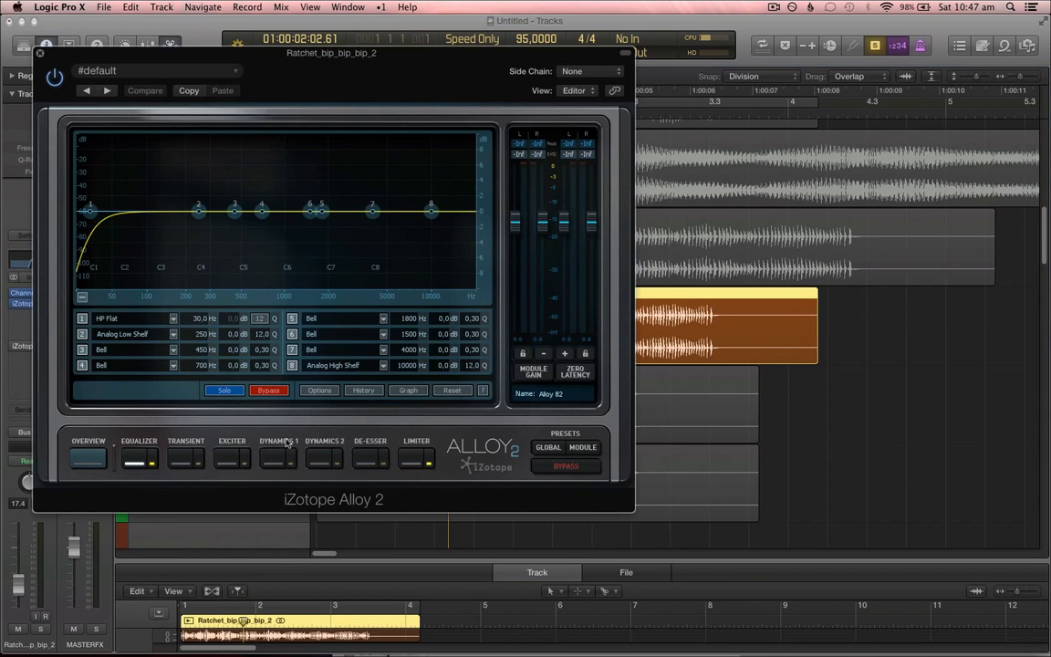
- Enable Alloy 2's Transient module with Attack at 9.8 and Sustain at -11.5
click(228, 462)
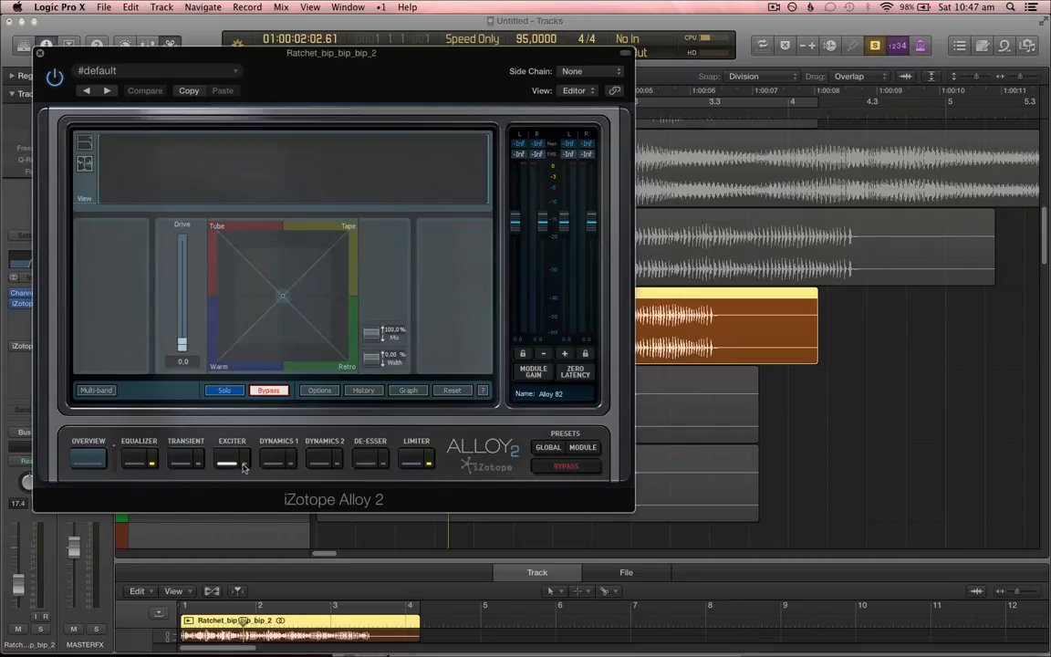
click(182, 462)
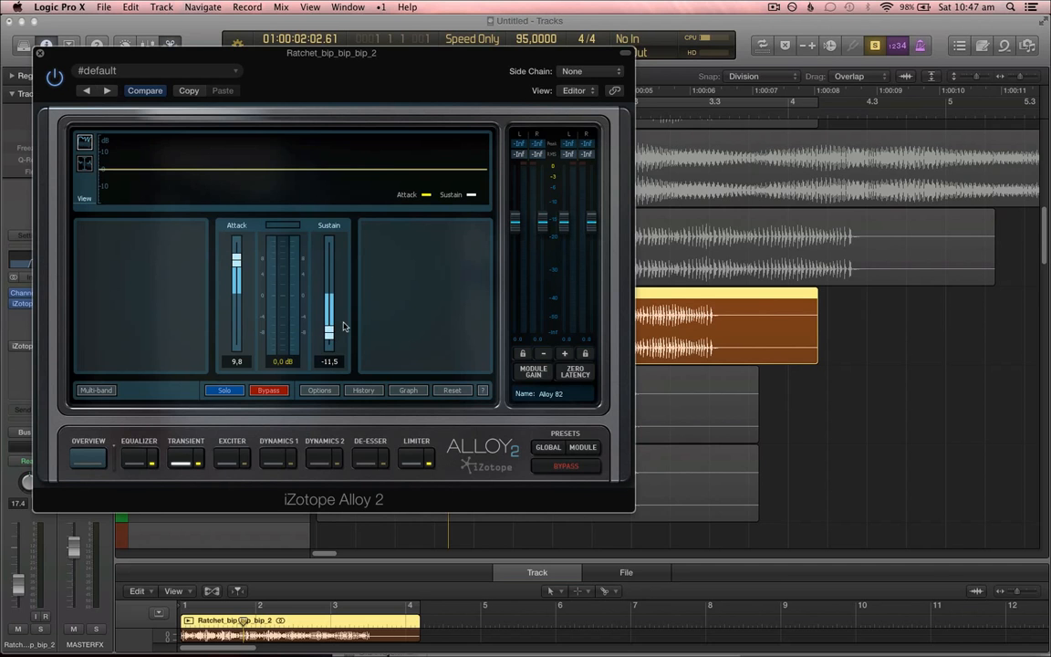
drag(415, 90, 716, 150)
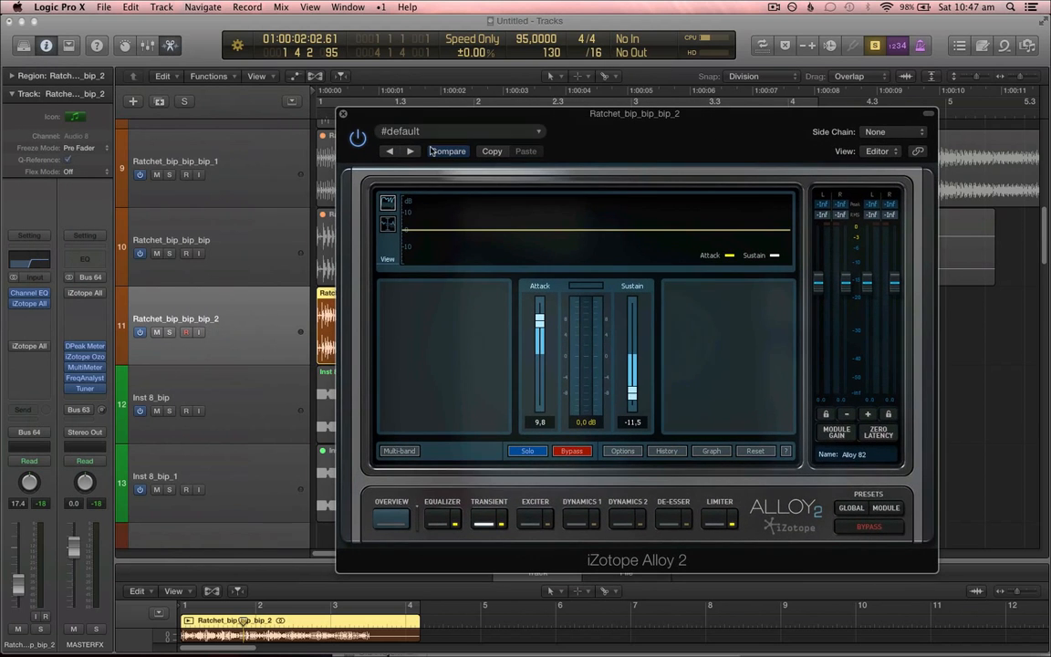
- Loop the region, lower Alloy 2's input and output gains, and set the transient Sustain to -15.0 while comparing with the module bypassed
click(277, 296)
key(c)
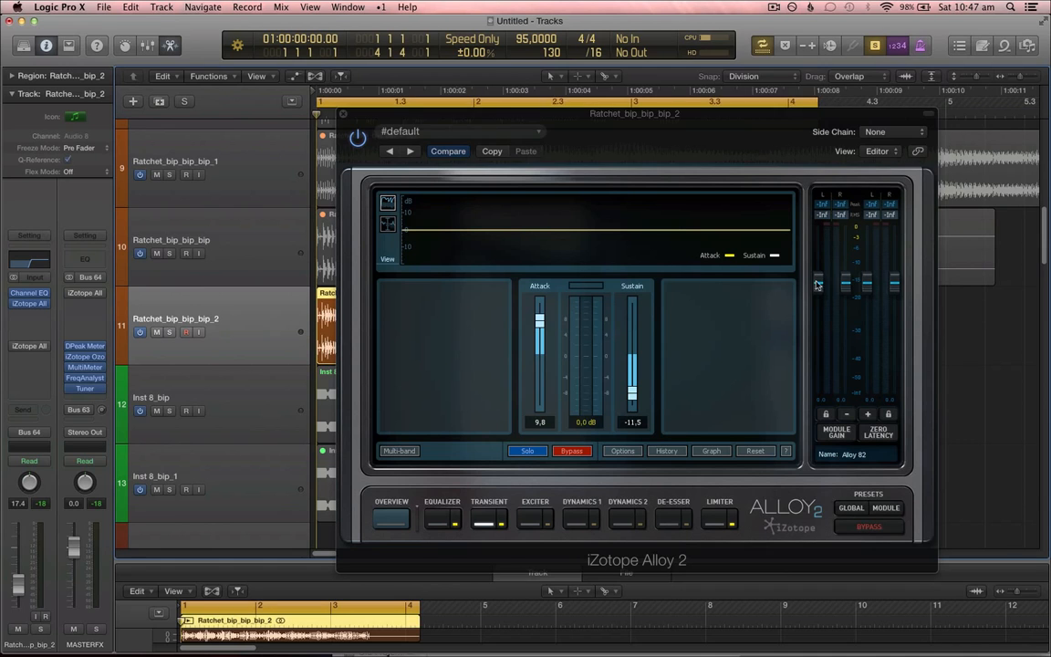
drag(820, 282, 827, 311)
key(space)
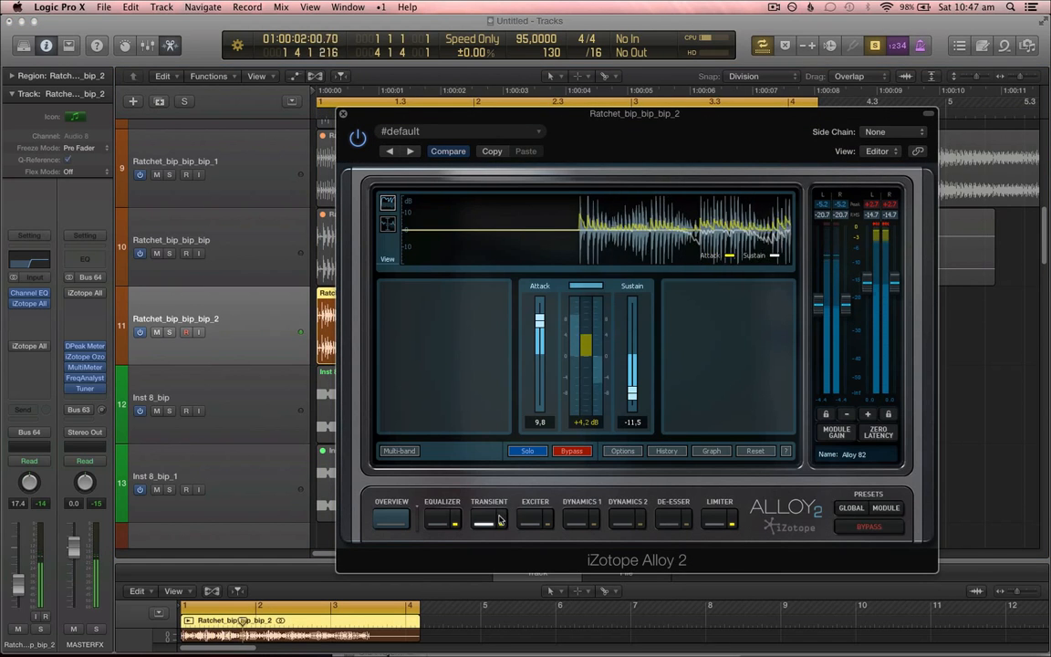
click(580, 453)
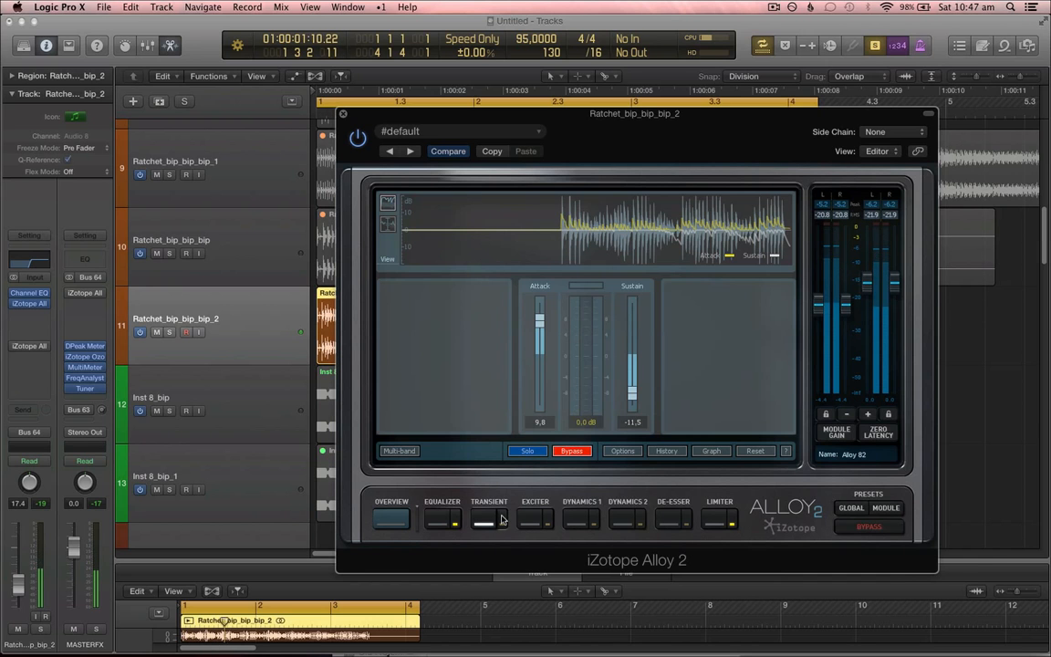
click(501, 521)
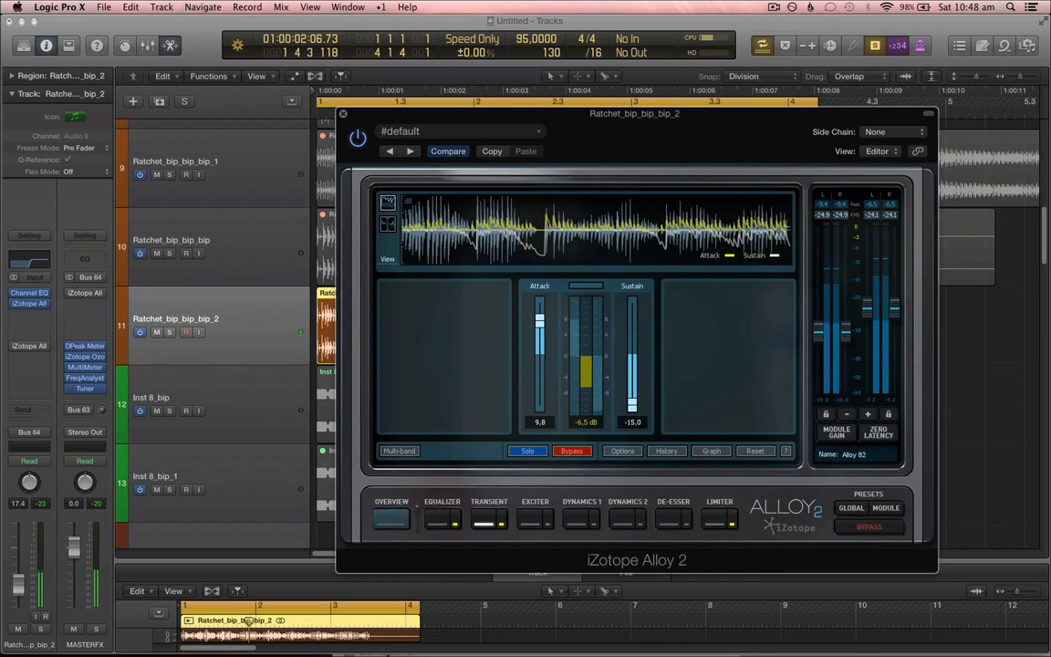
- In Alloy 2's equalizer, set HP Flat to 509 Hz with slope 24 and Analog High Shelf to 1183 Hz at 6.2 dB, and close the plug-in
click(442, 518)
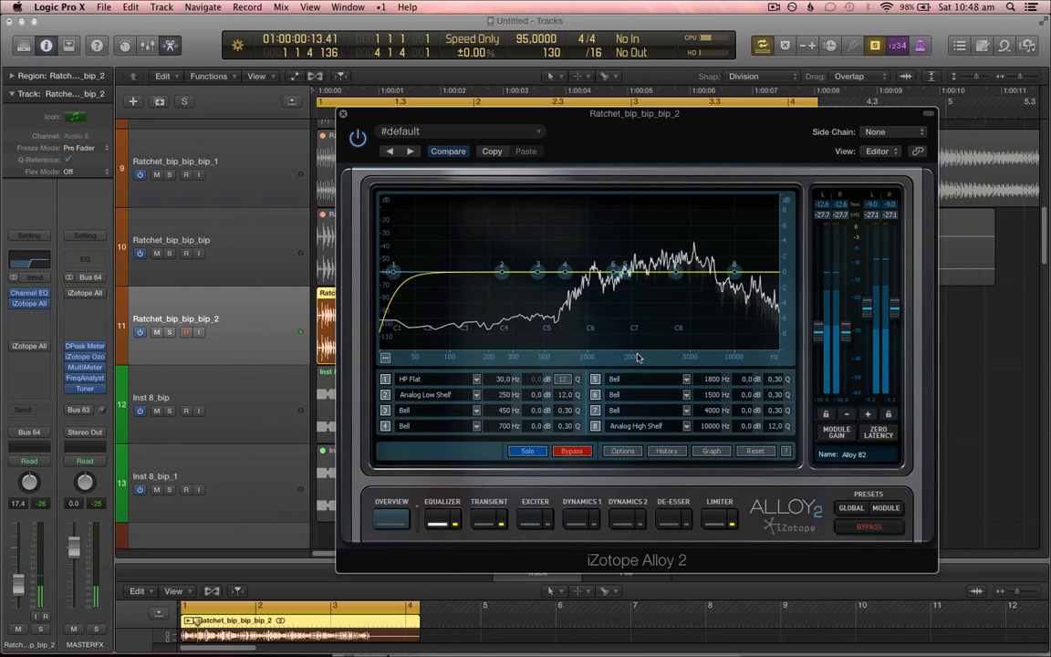
drag(505, 379, 599, 389)
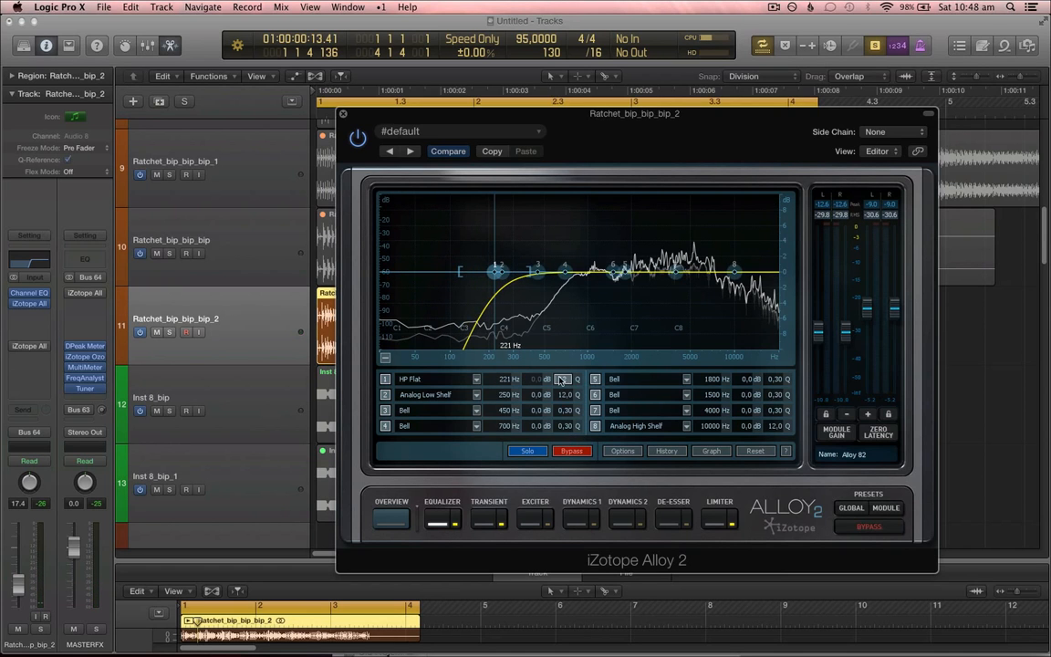
drag(735, 273, 613, 237)
drag(526, 379, 561, 338)
mouse_move(613, 244)
mouse_down()
mouse_move(554, 242)
mouse_move(603, 238)
mouse_up()
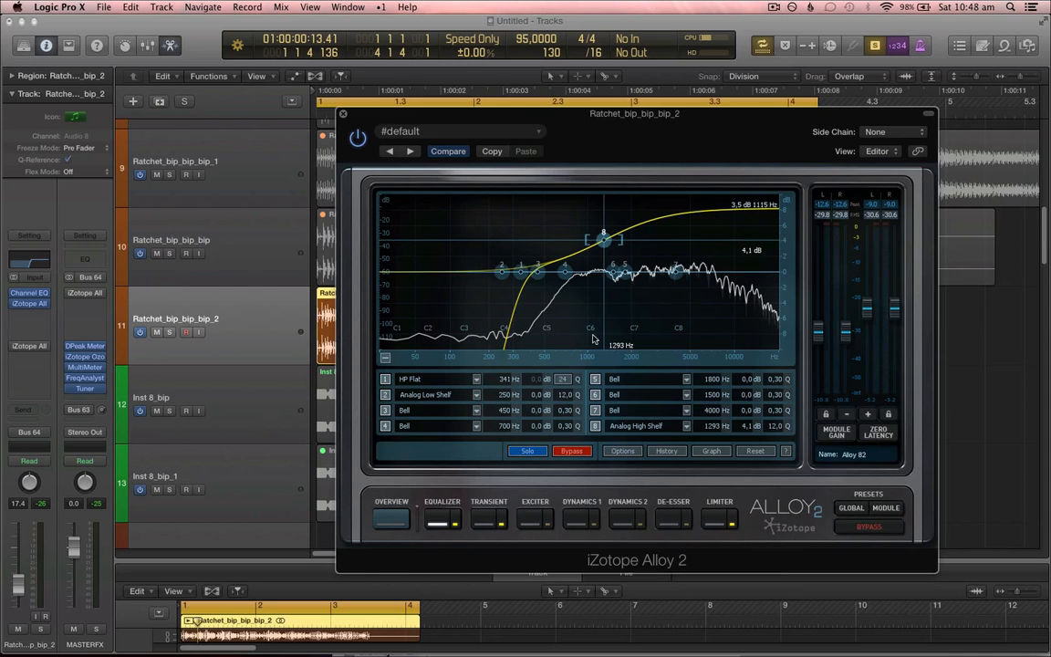
drag(498, 383, 518, 354)
mouse_move(603, 237)
mouse_down()
mouse_move(540, 235)
mouse_move(602, 245)
mouse_up()
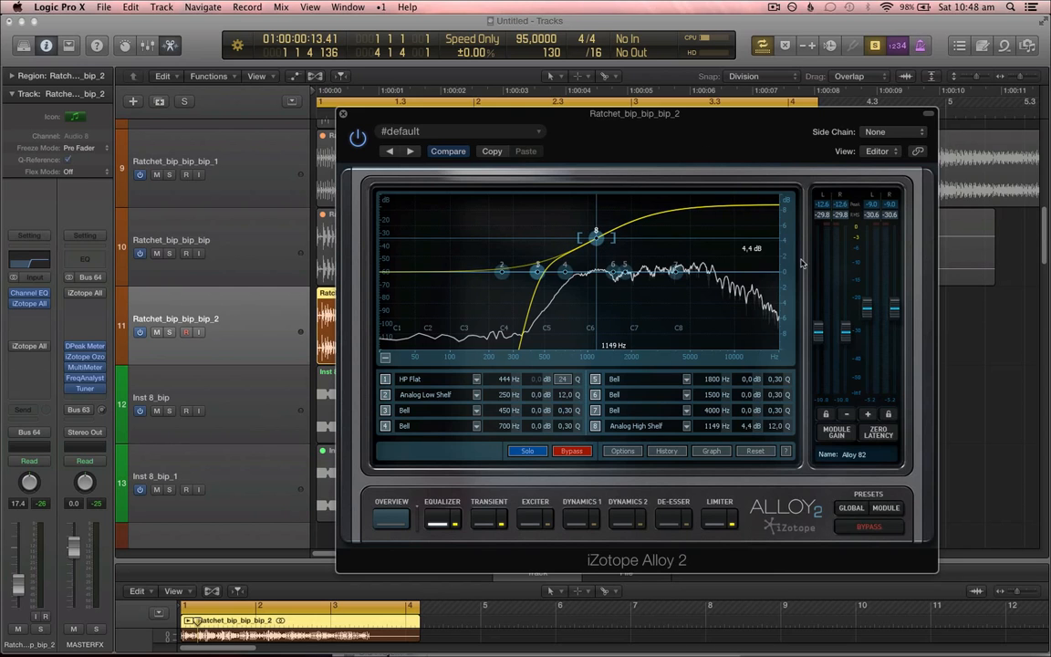
drag(787, 263, 786, 289)
mouse_move(599, 265)
mouse_down()
mouse_move(617, 243)
mouse_move(609, 256)
mouse_up()
drag(508, 380, 506, 372)
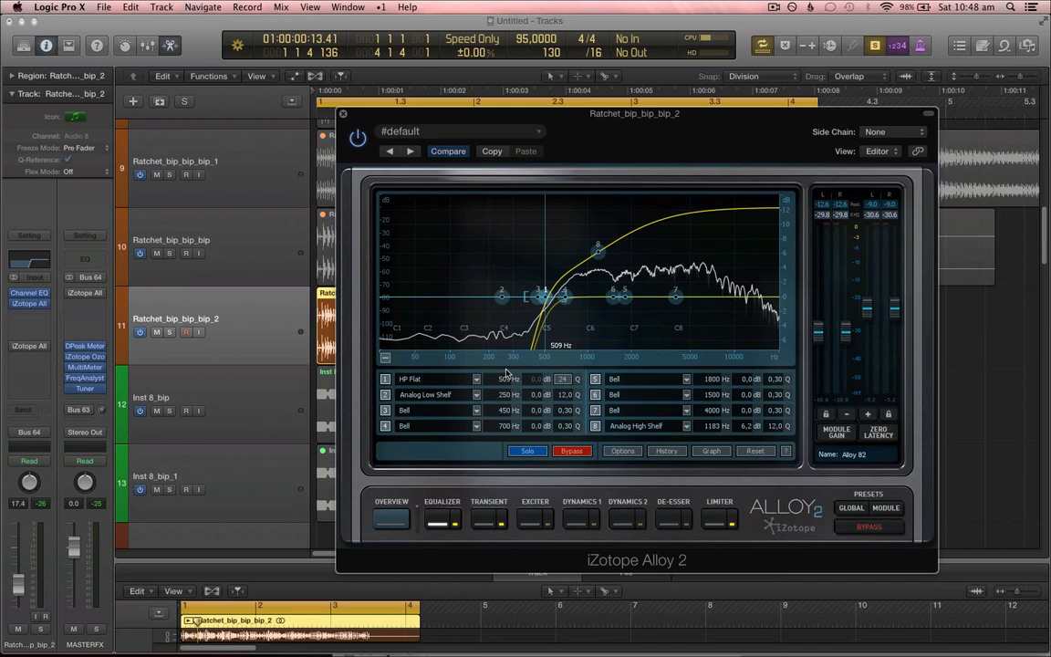
drag(831, 136, 793, 123)
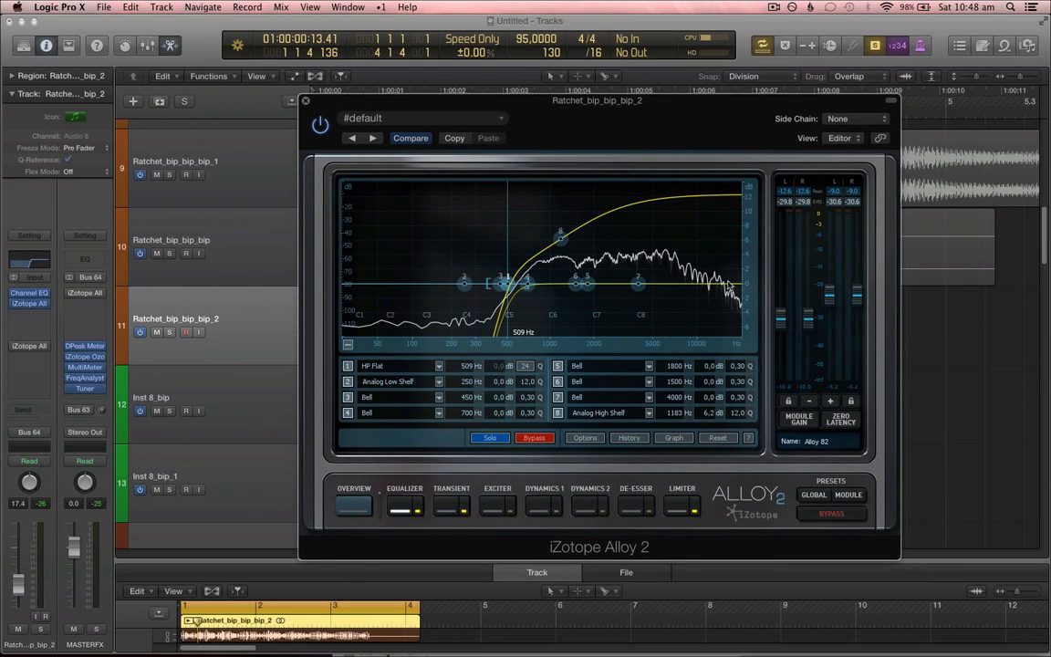
click(305, 101)
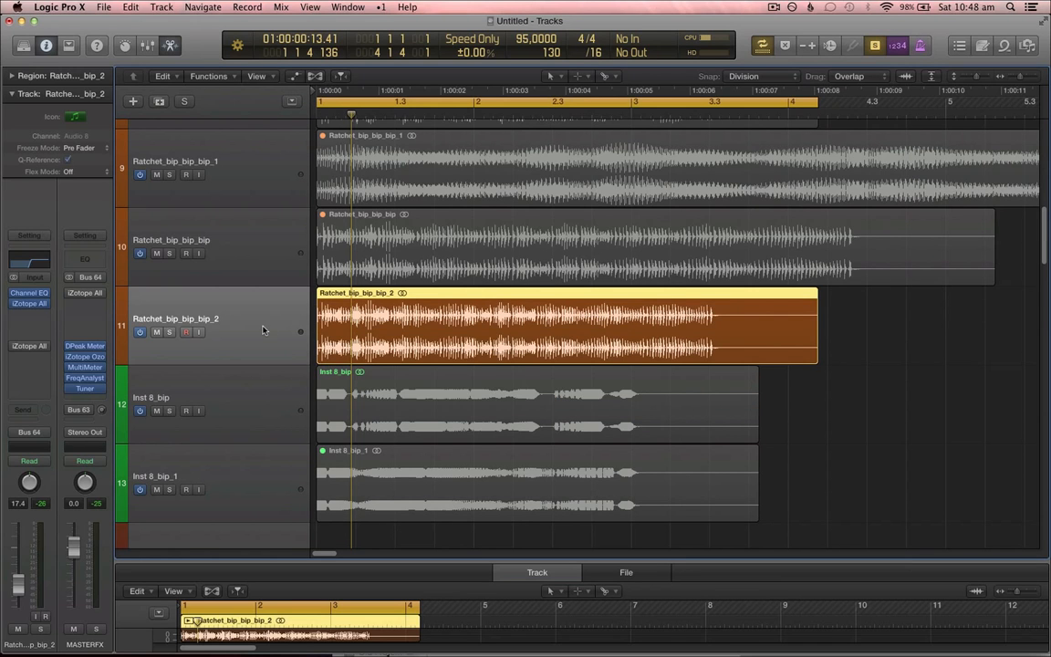
- Audition the processed Ratchet_bip_bip_bip_2 region and solo the Inst 8_bip track
key(space)
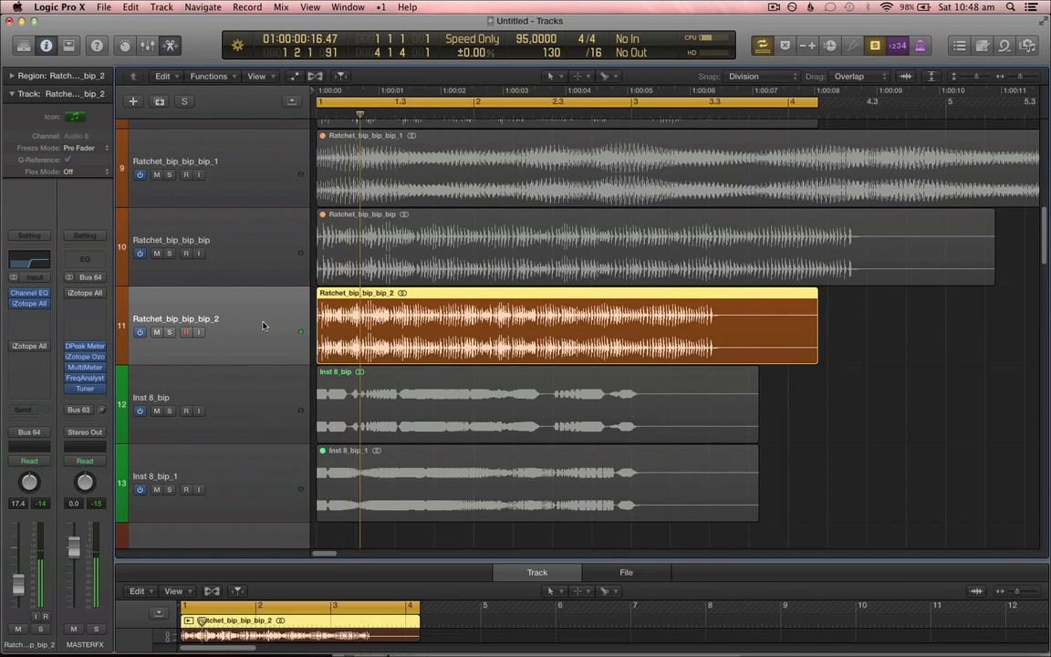
key(XF86AudioRaiseVolume)
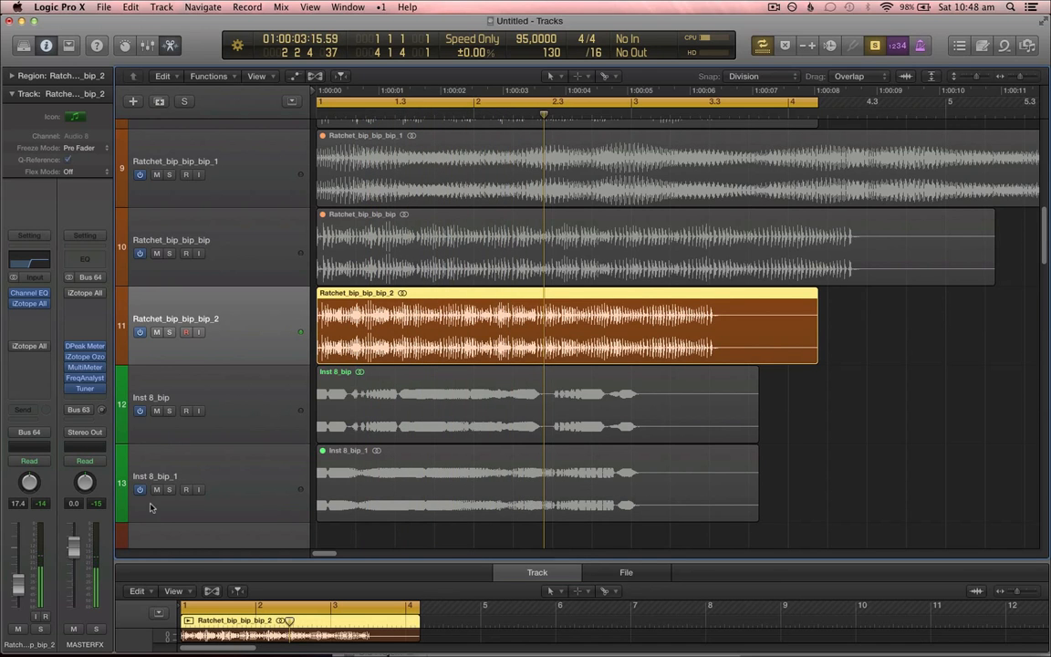
click(231, 494)
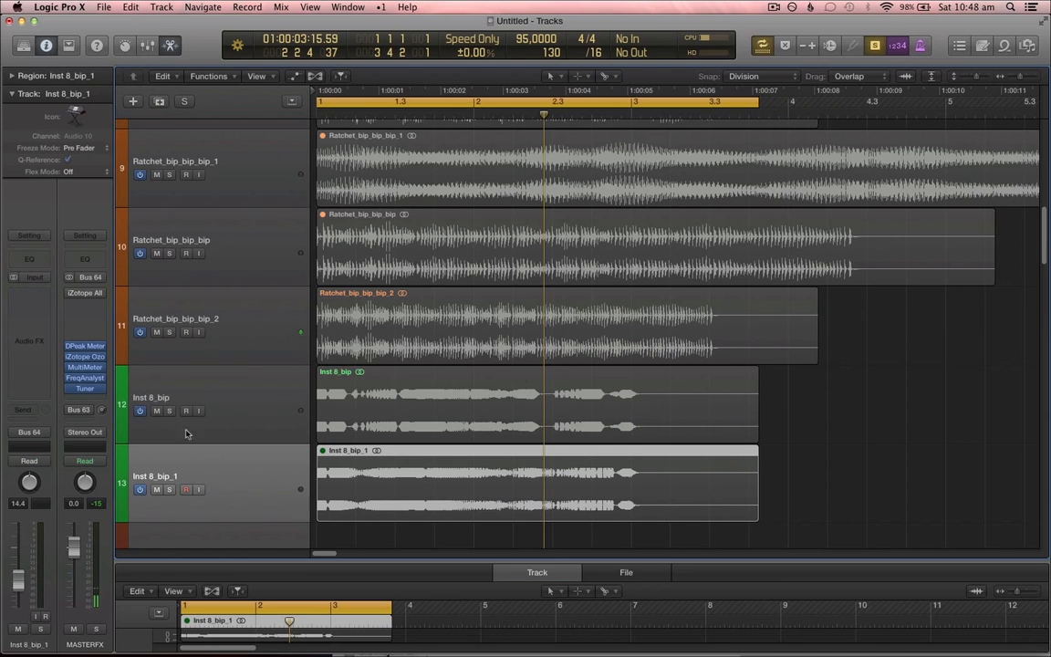
click(169, 411)
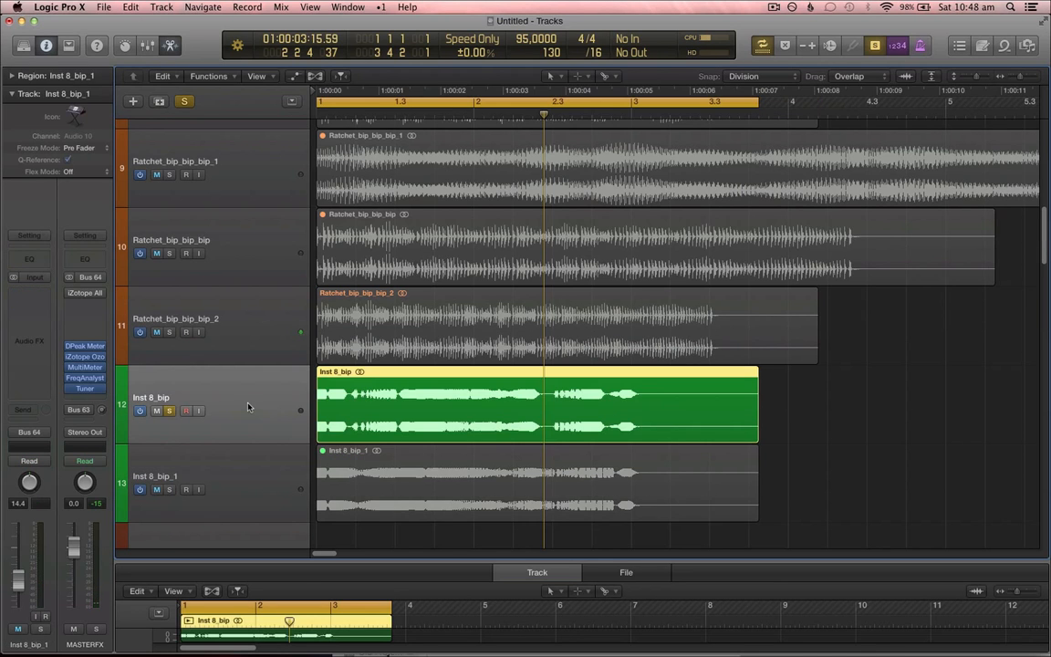
- Insert a stereo FabFilter Volcano 2 on Inst 8_bip and lower the cutoff frequency of filter 1
click(46, 294)
mouse_move(91, 444)
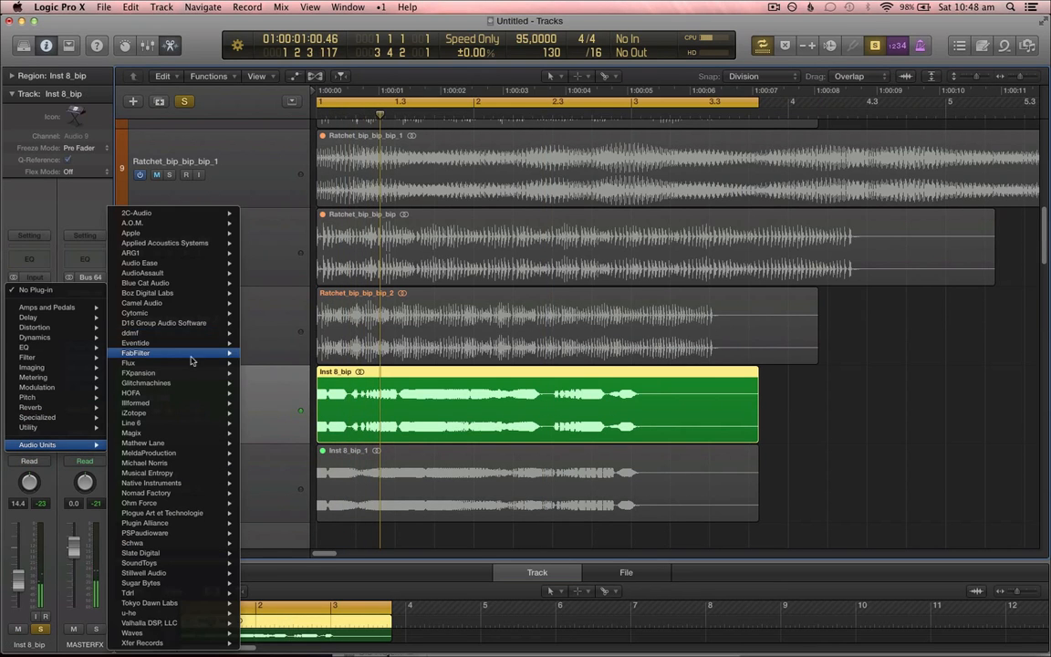
mouse_move(146, 352)
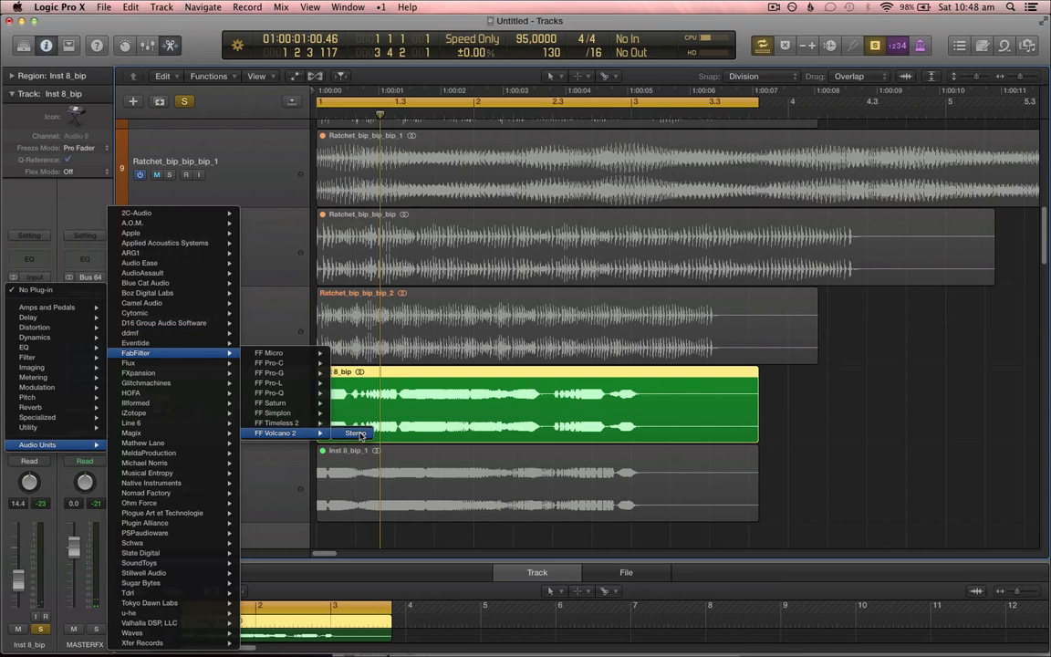
click(359, 434)
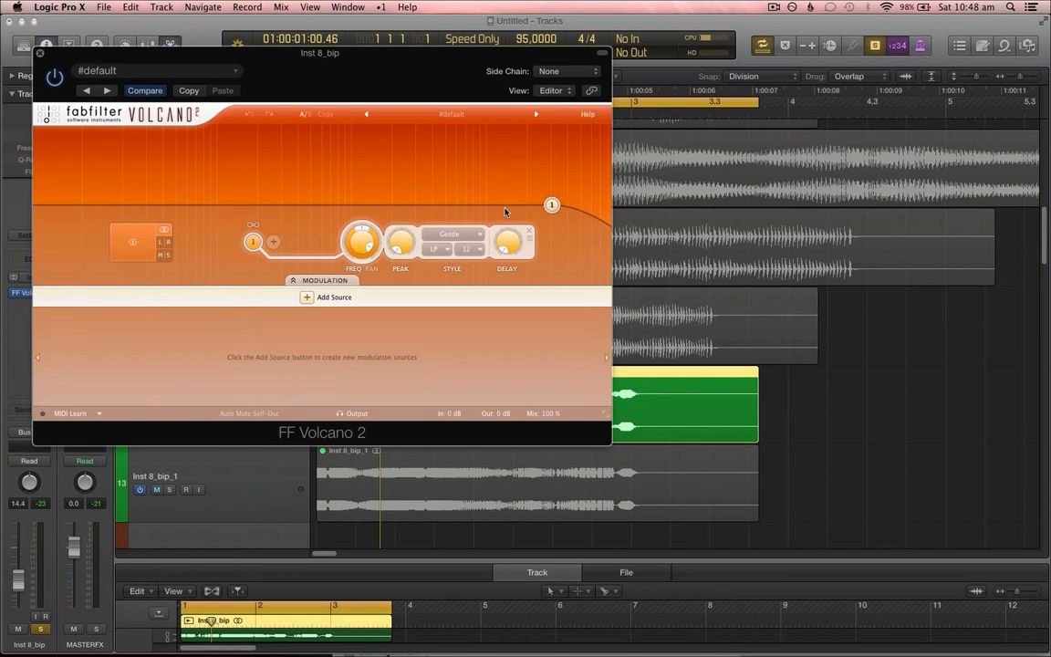
drag(551, 205, 198, 206)
drag(410, 58, 567, 66)
- Set Volcano 2's filter 1 to the Raw style with a slope of 24
click(30, 461)
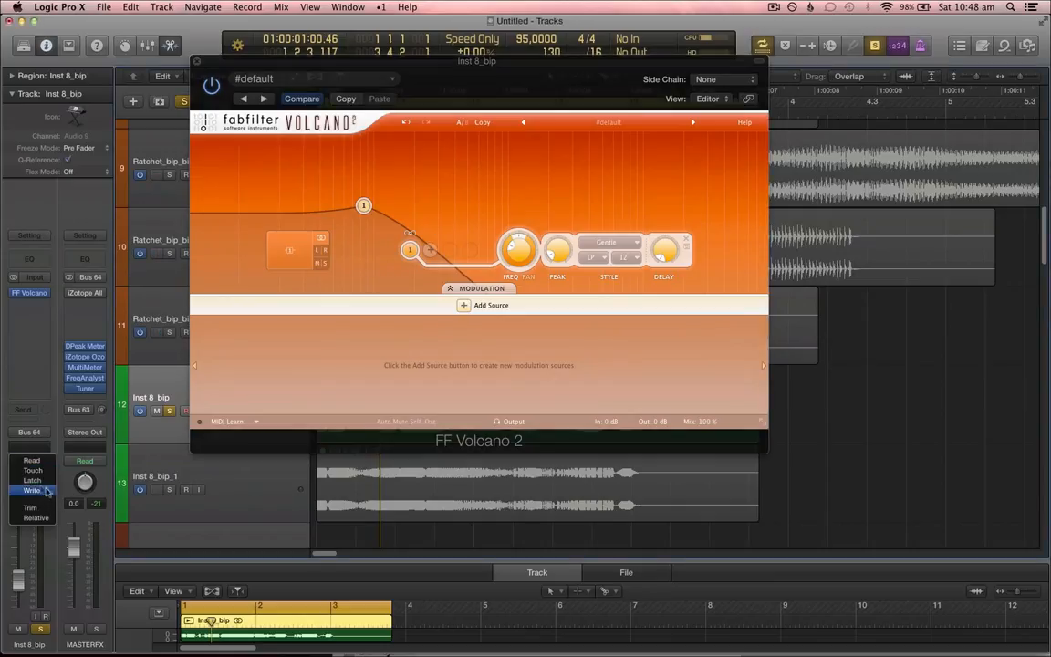
click(604, 232)
click(603, 243)
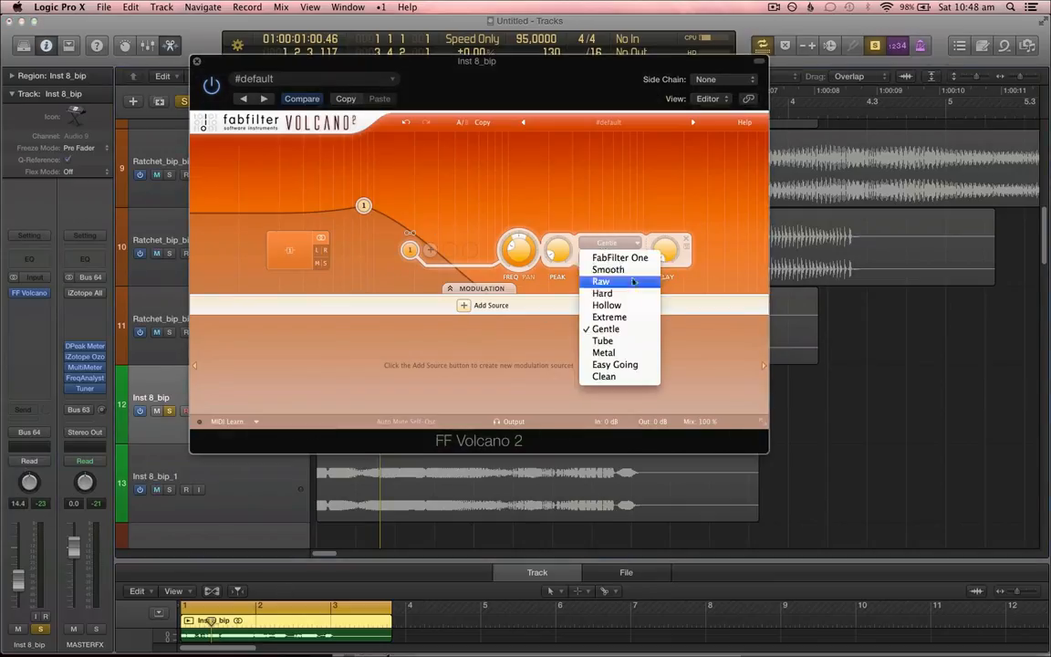
click(615, 280)
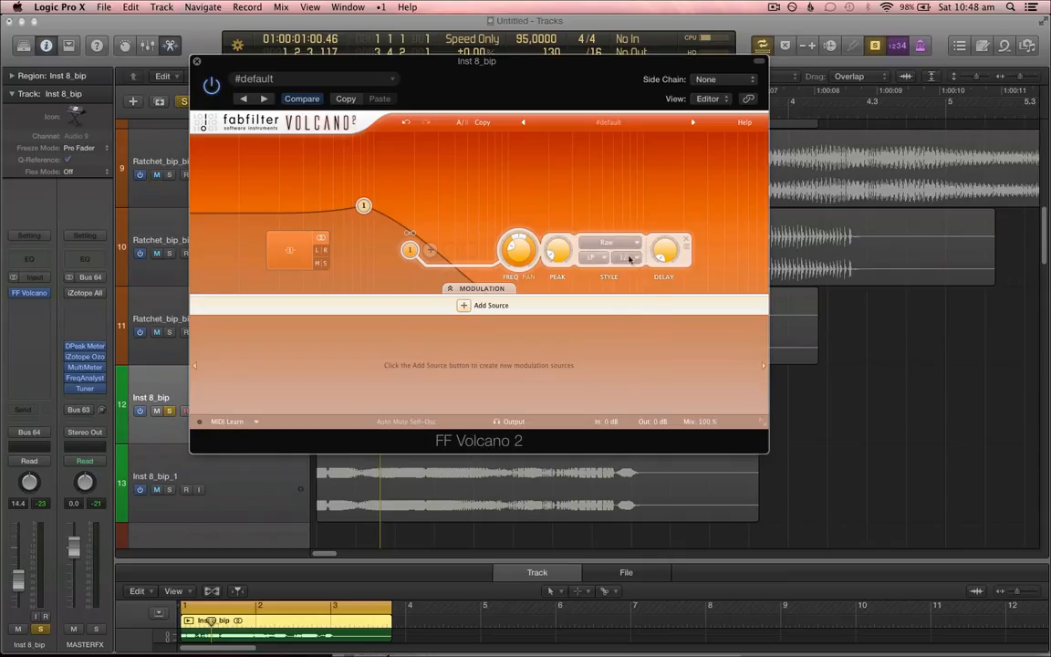
click(628, 258)
click(629, 286)
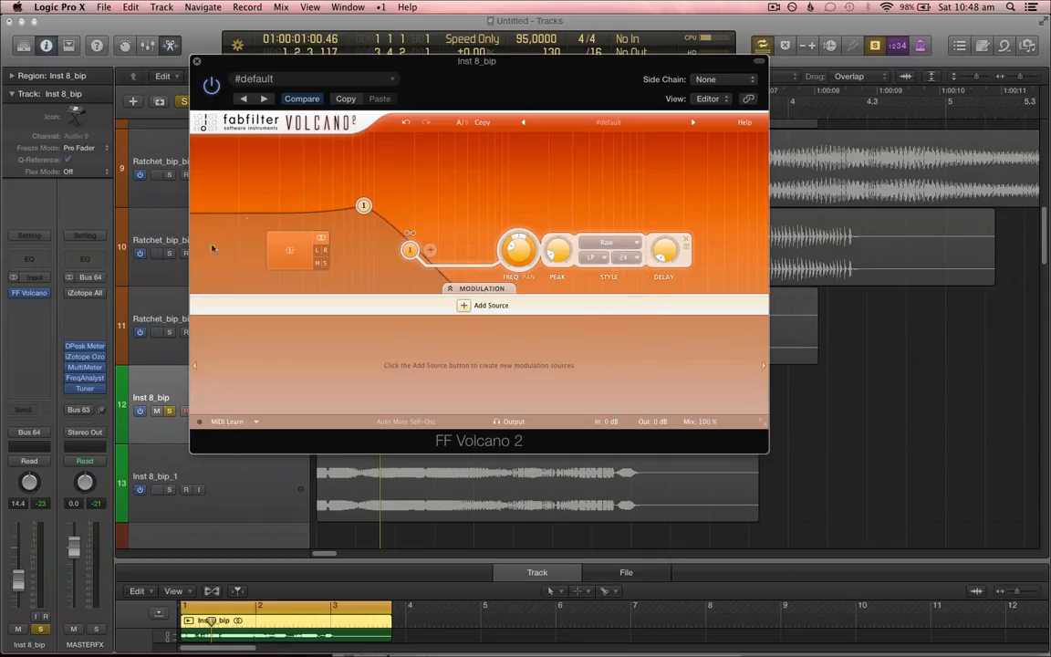
- Record a short filter frequency movement on Inst 8_bip in Latch automation mode and return the track to Read
click(29, 460)
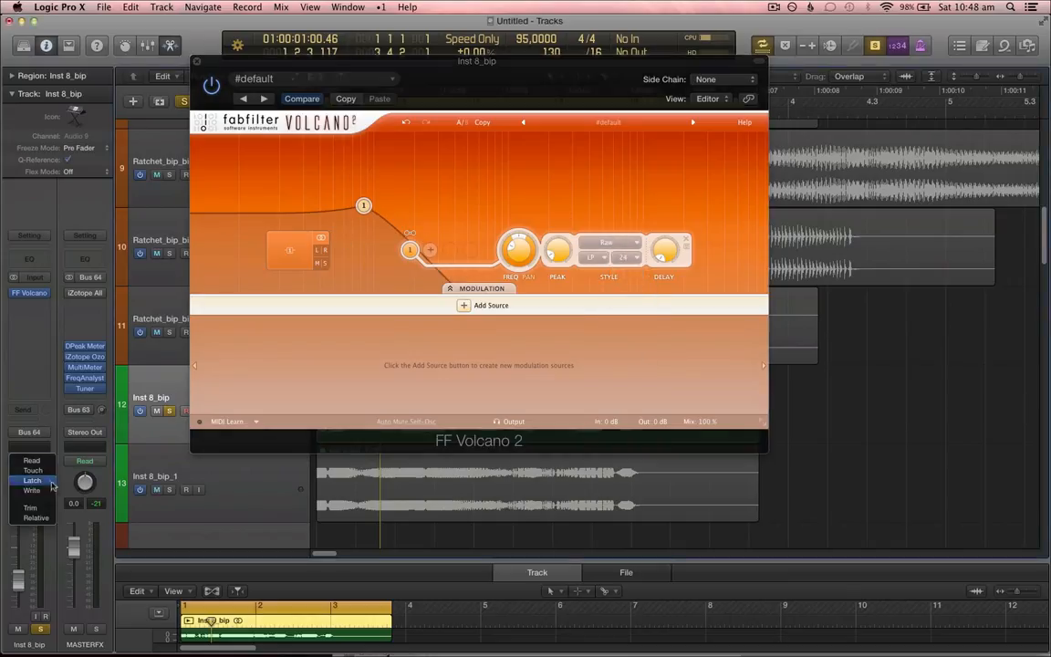
click(29, 452)
drag(507, 241, 524, 255)
click(29, 460)
click(27, 437)
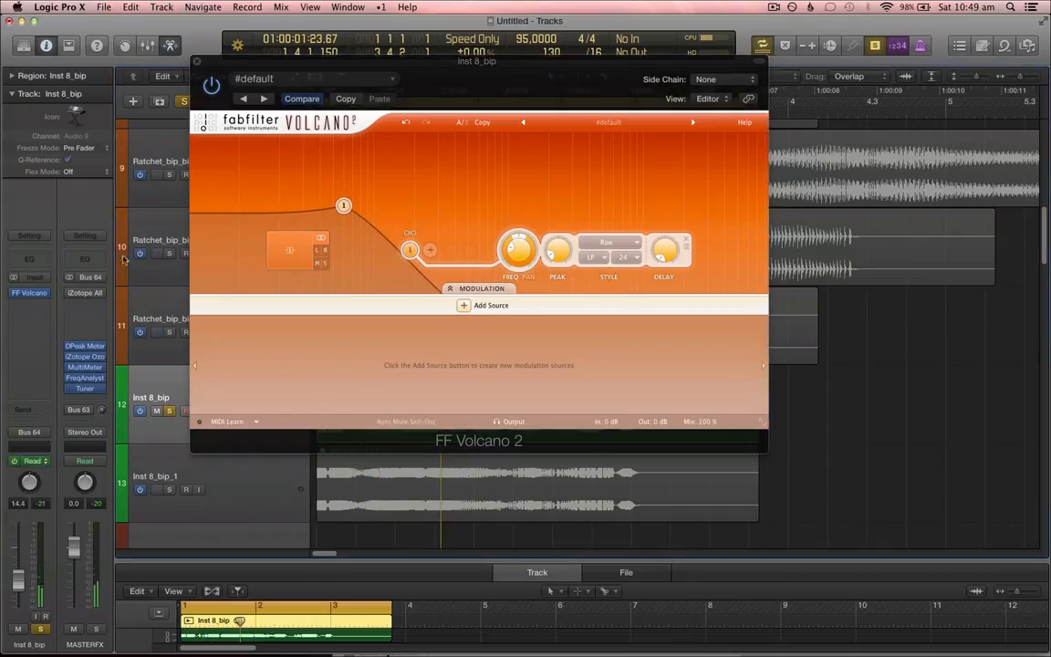
- Show the FF Volcano Filter 1 Freq automation on Inst 8_bip and clear the recorded points after the start
click(196, 62)
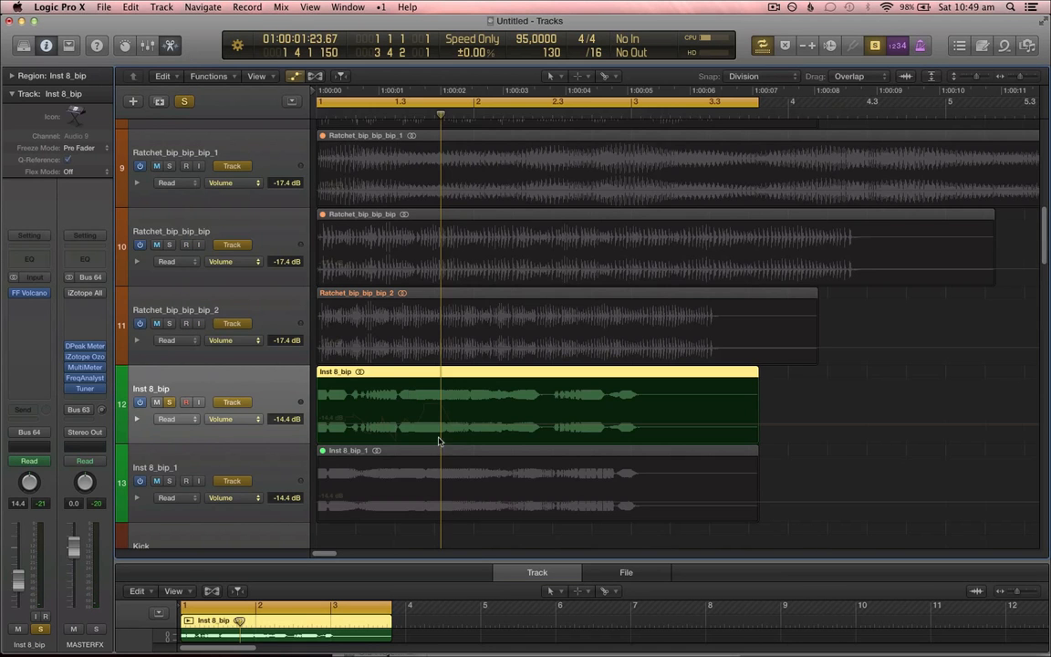
click(249, 421)
click(288, 444)
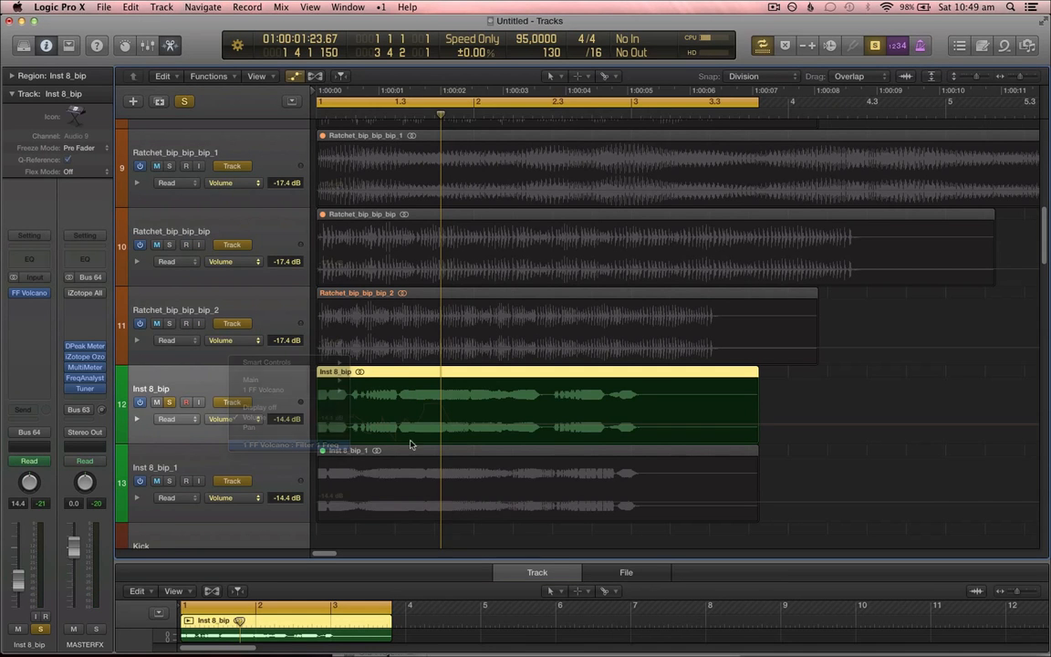
key(t)
key(t)
drag(452, 428, 292, 418)
key(ctrl+s)
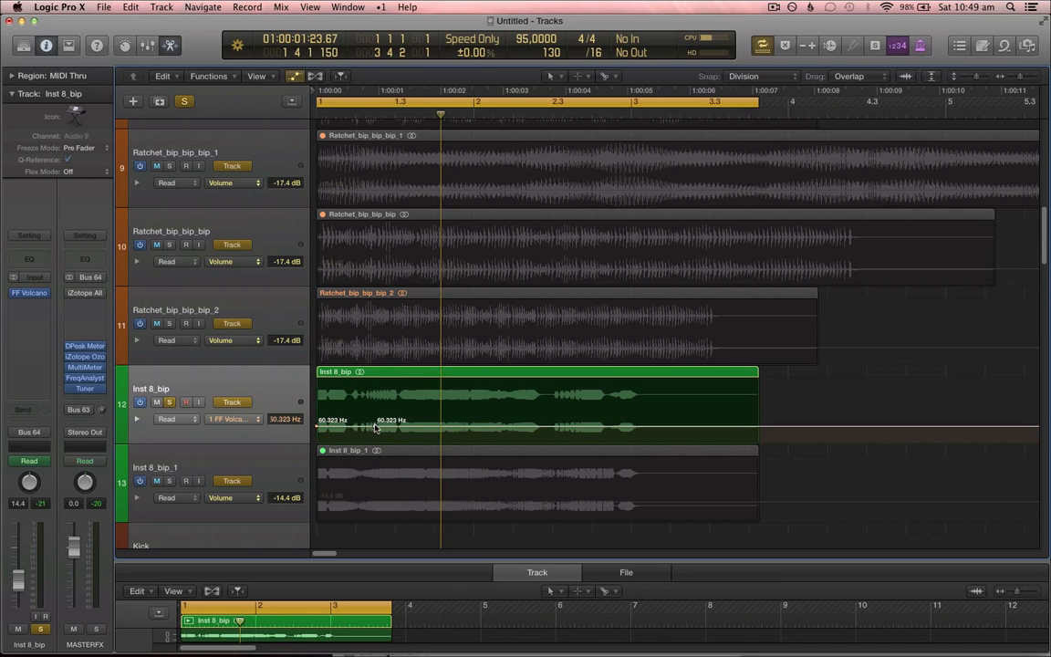
- Shape the Filter 1 Freq automation as a curved rise from 195.70 Hz at the region start to 9507.9 Hz
mouse_move(375, 428)
mouse_down()
mouse_move(415, 395)
mouse_move(384, 417)
mouse_up()
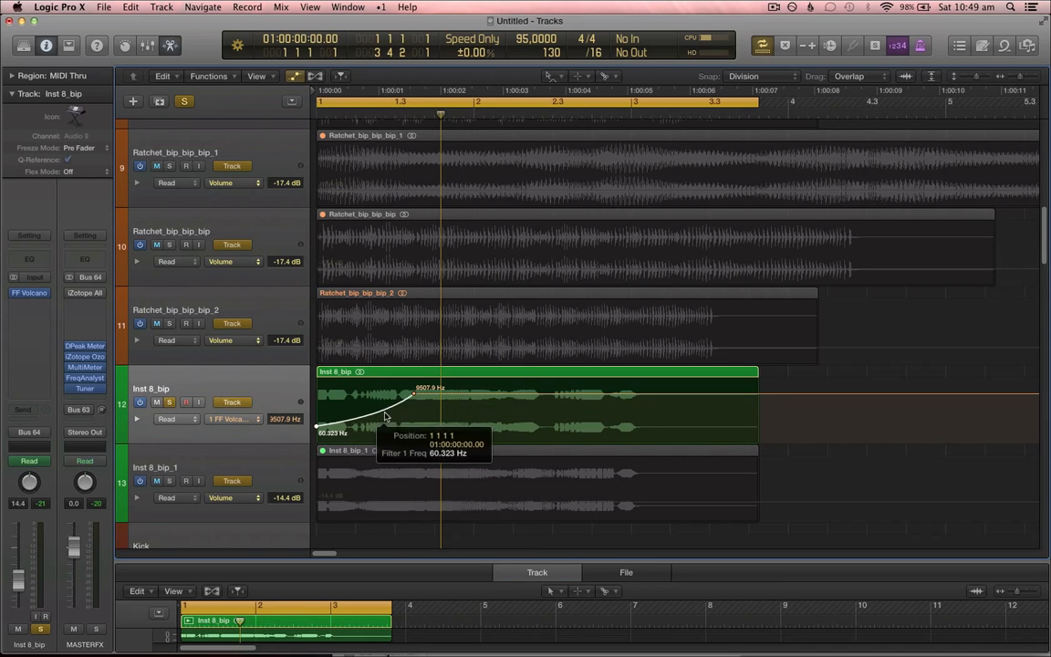
key(t)
key(t)
drag(317, 426, 317, 419)
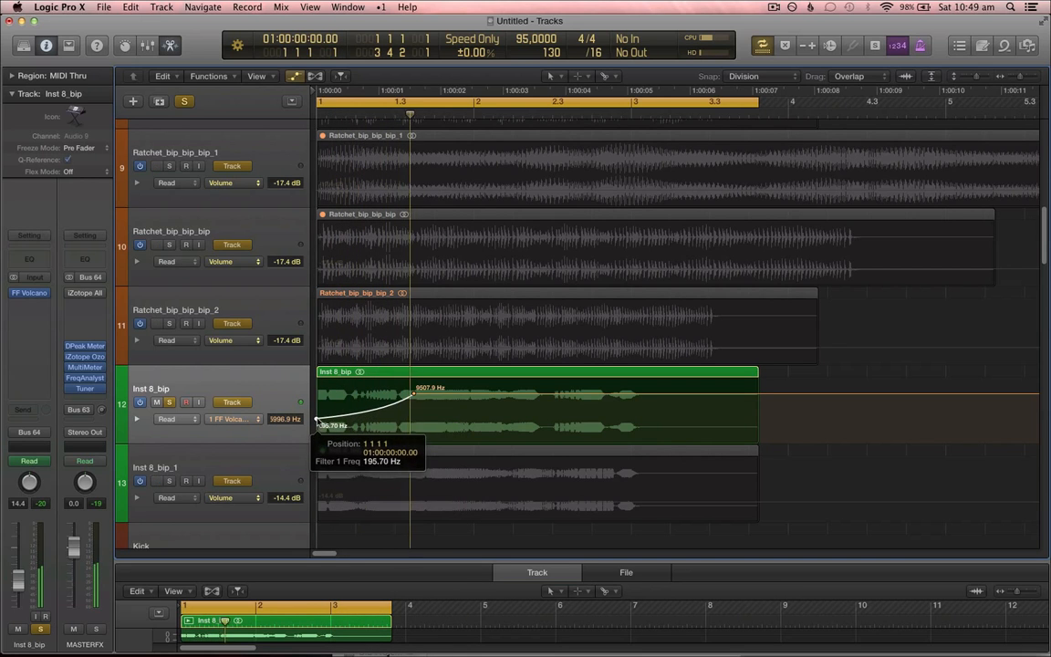
key(t)
key(t)
- Add an automation point at 38.603 Hz after the peak and lower the peak point to 1873.7 Hz
click(449, 395)
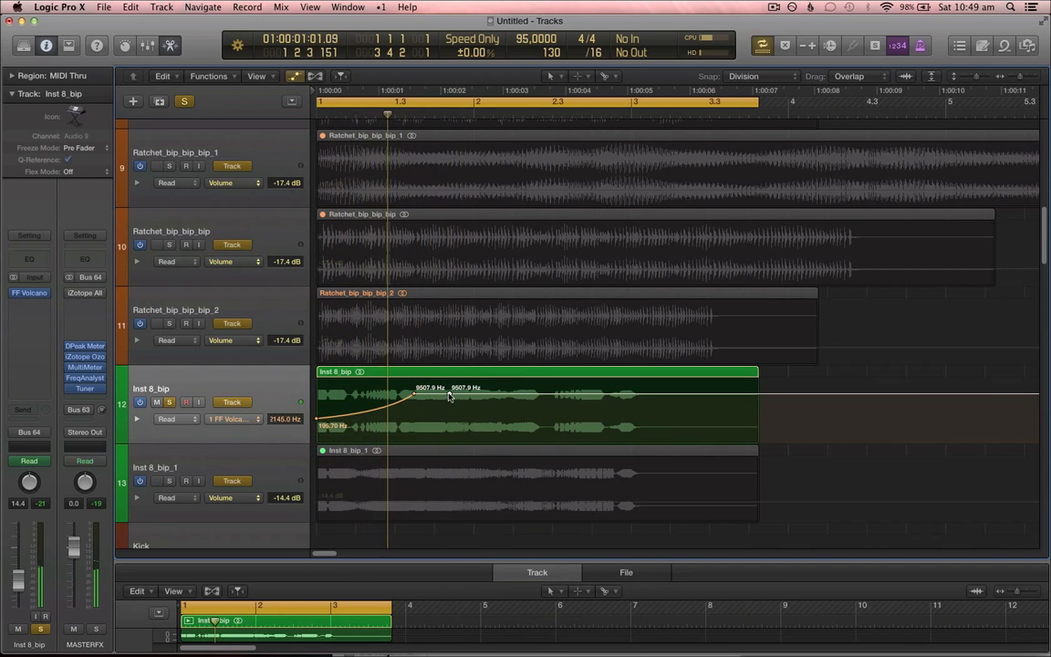
drag(455, 414, 462, 431)
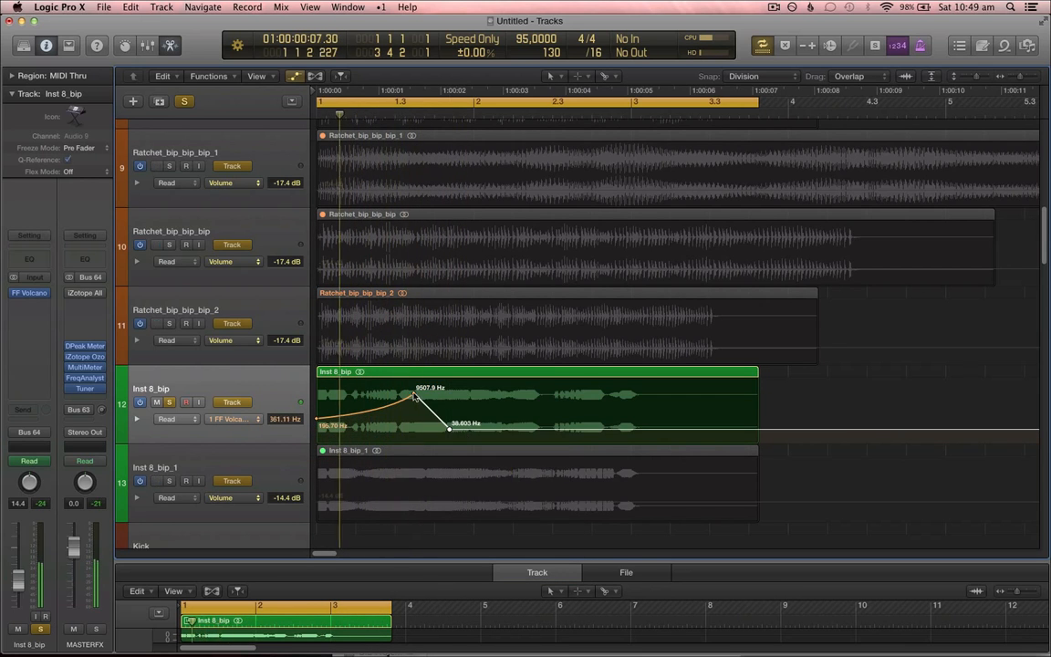
drag(414, 395, 414, 409)
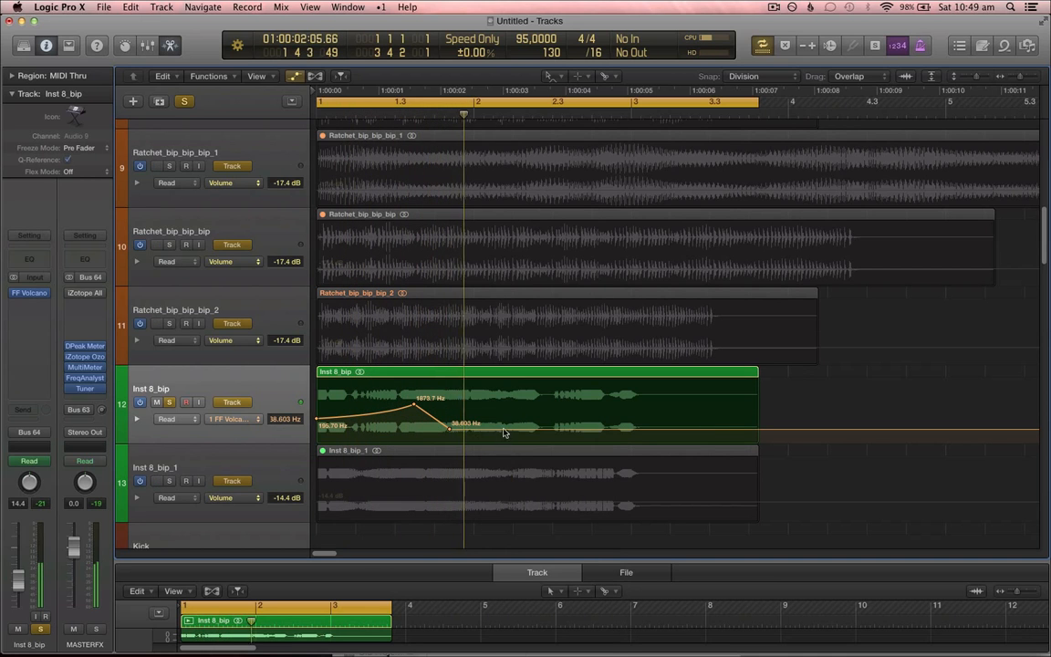
- Add a curved filter frequency rise from the low point to 3545.2 Hz and hide the automation lanes
key(t)
key(t)
click(499, 429)
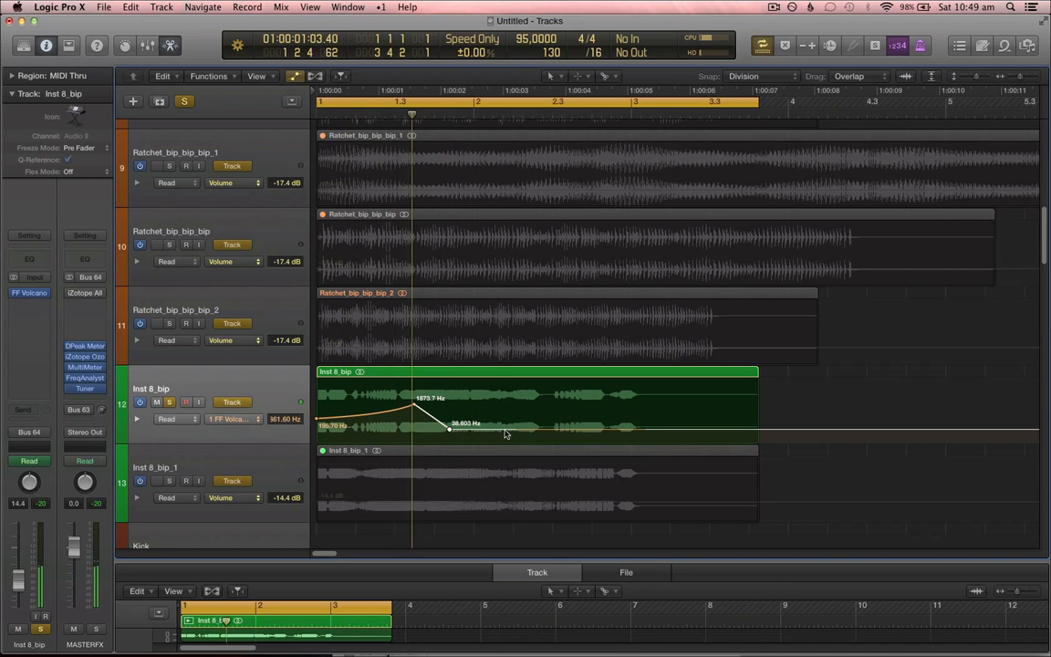
mouse_move(499, 428)
mouse_down()
mouse_move(521, 399)
mouse_move(511, 426)
mouse_up()
key(t)
key(t)
click(266, 385)
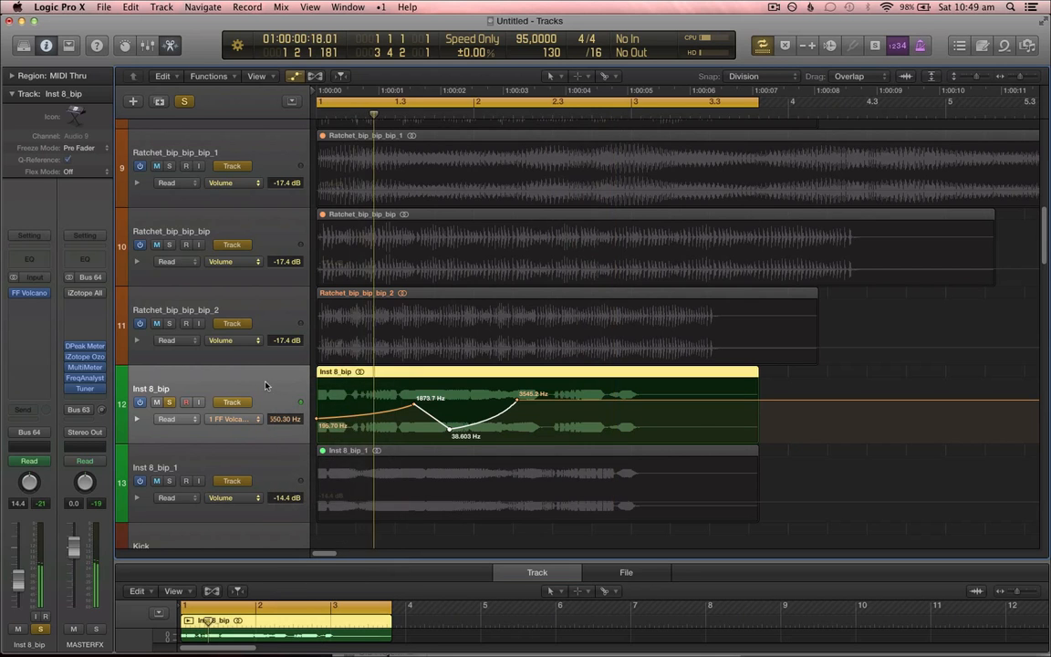
key(a)
- Solo Ratchet_bip_bip_bip_2 alongside Inst 8_bip and move the Inst 8_bip_1 track above both
click(219, 344)
click(168, 332)
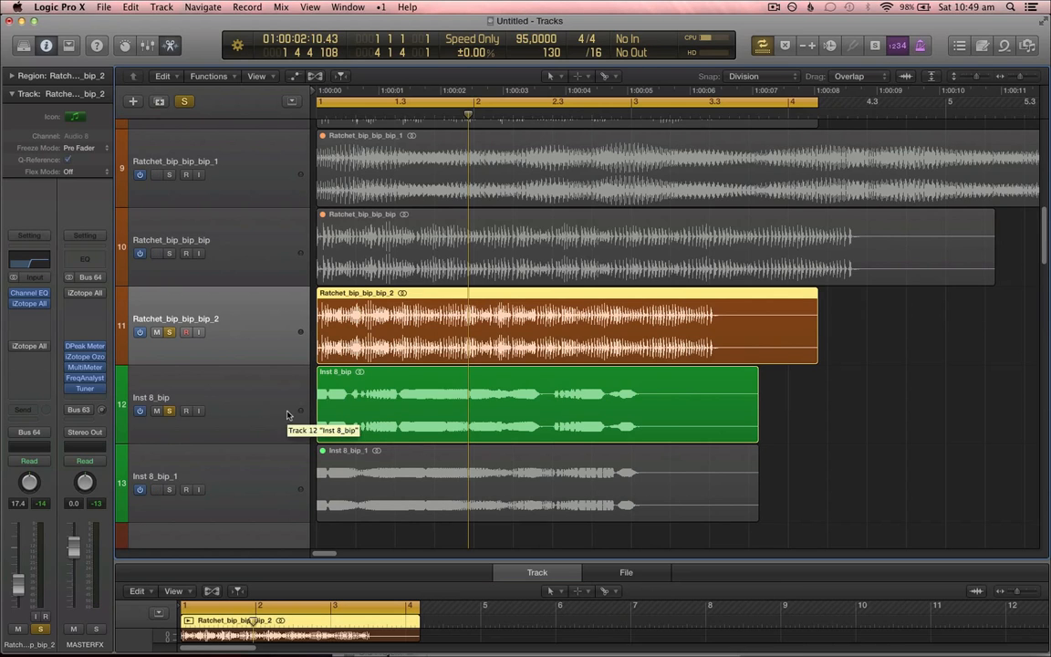
shift+click(273, 411)
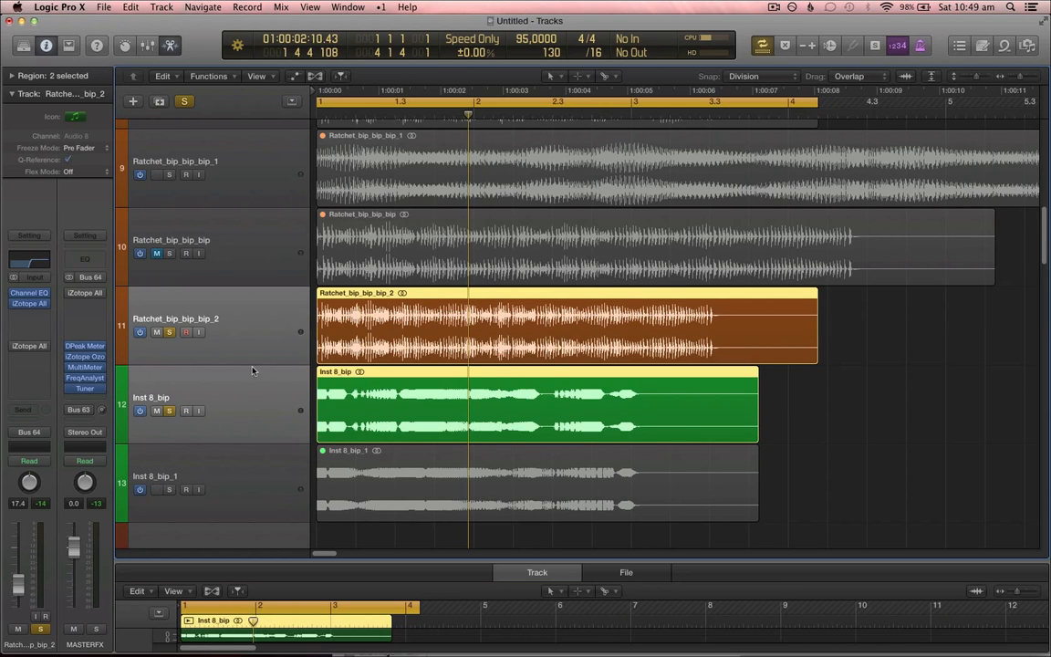
scroll(253, 371, down, 1)
drag(258, 485, 252, 264)
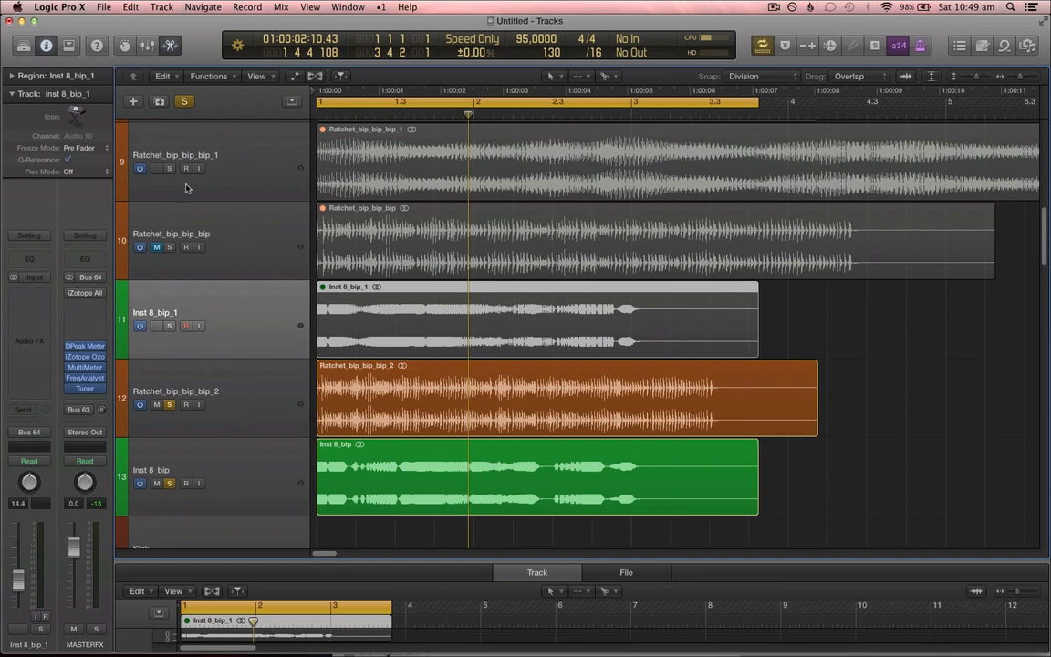
- Select Ratchet_bip_bip_bip_2 and Inst 8_bip together and route their outputs to Bus 30 in the mixer
scroll(283, 295, up, 5)
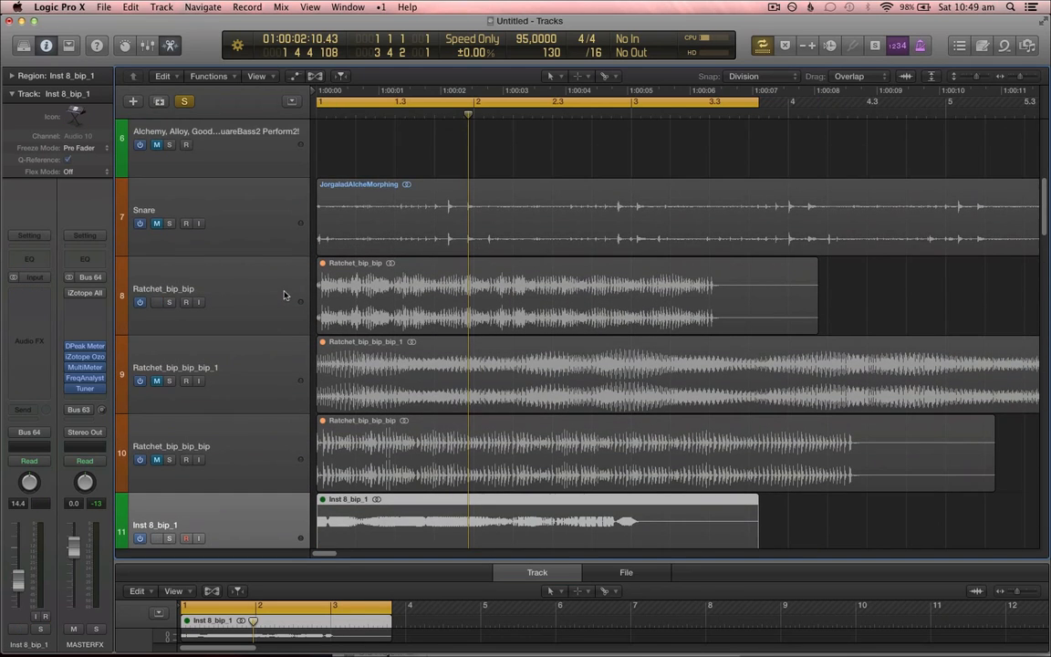
scroll(387, 342, down, 8)
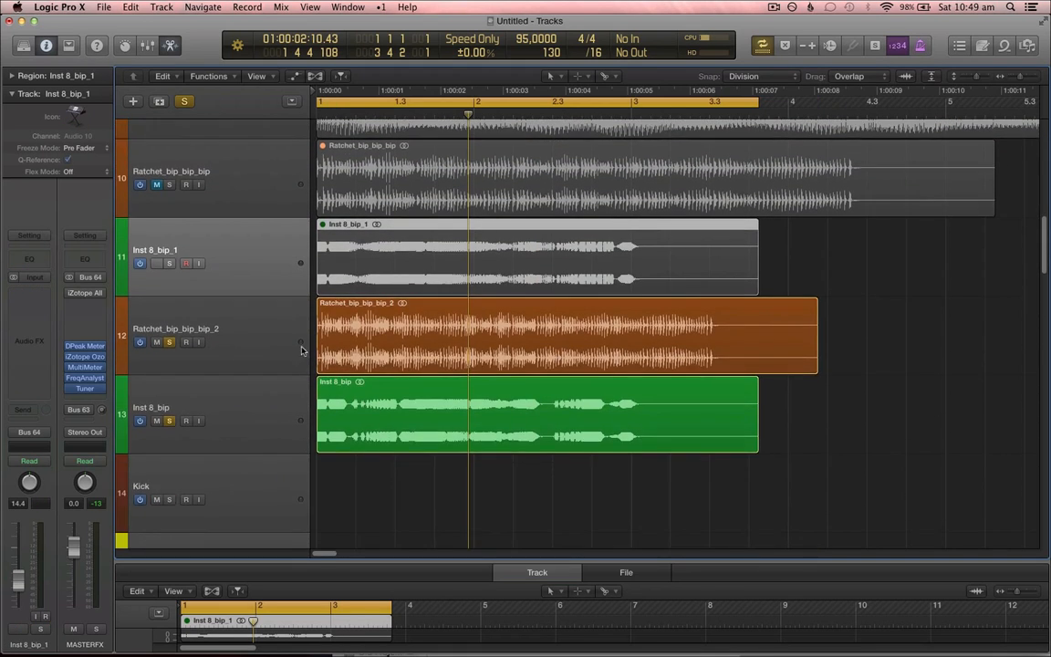
click(257, 308)
shift+click(271, 407)
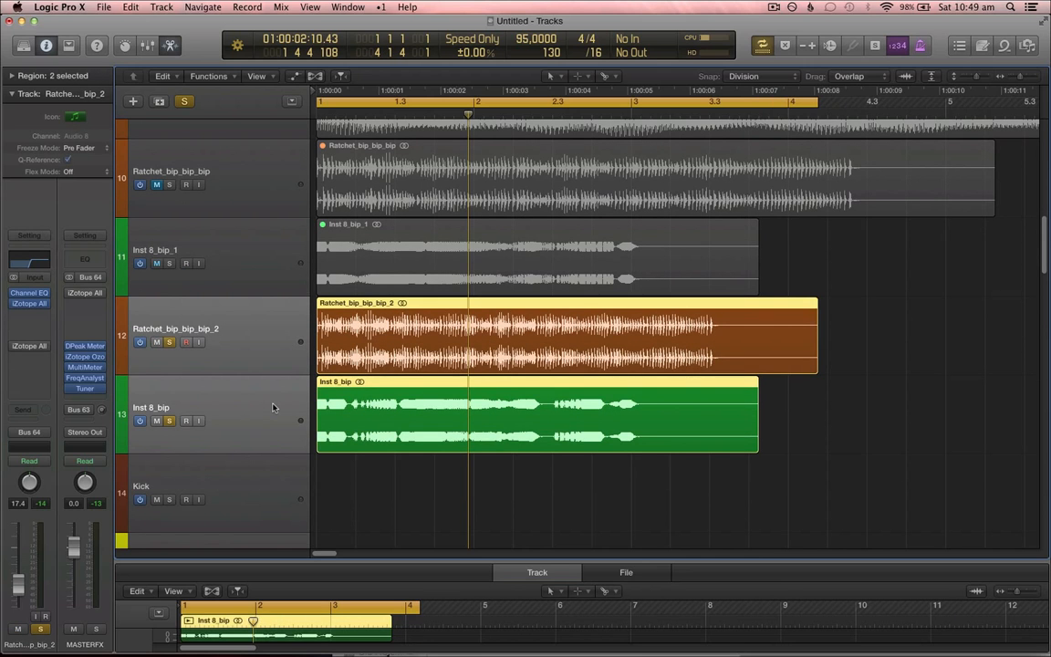
key(x)
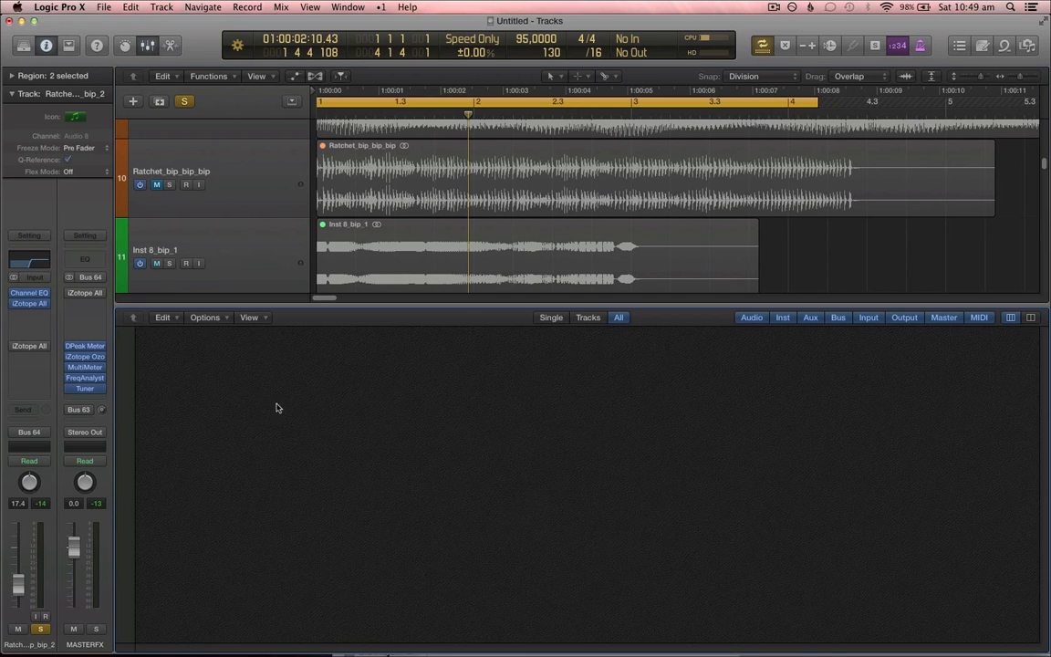
click(490, 401)
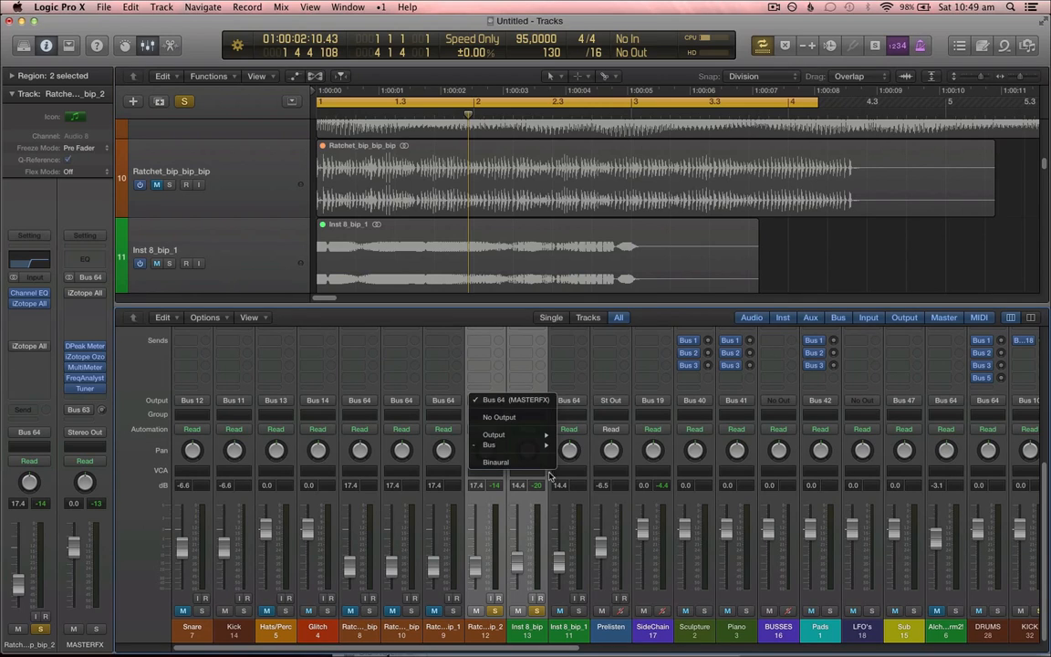
mouse_move(548, 445)
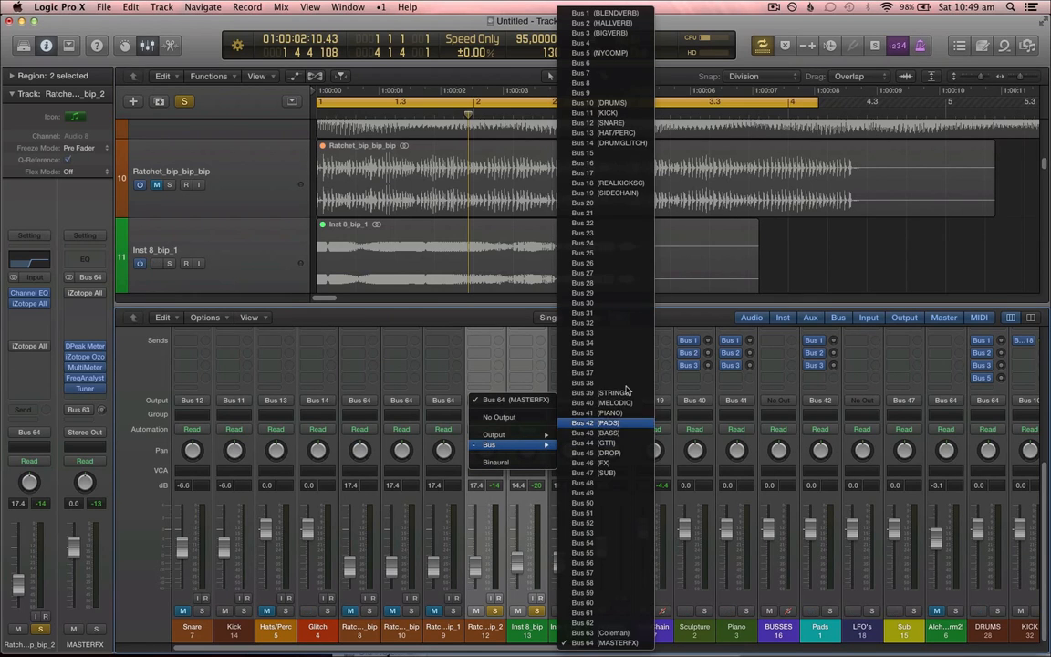
click(616, 303)
key(x)
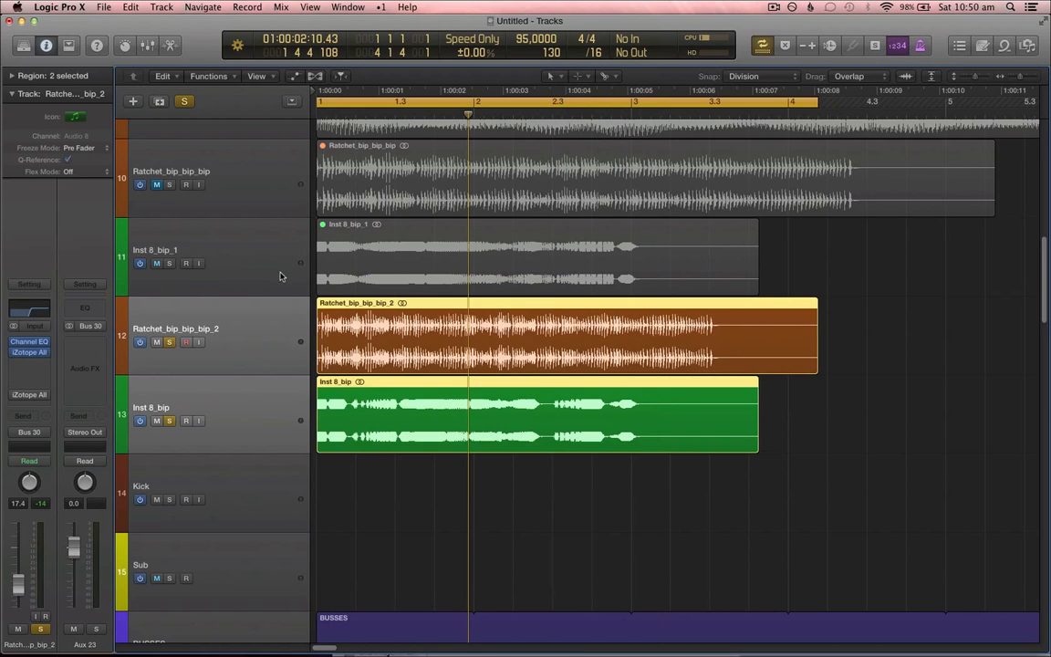
- Create an arrangement track for Aux 23 and unsolo Ratchet_bip_bip_bip_2 and Inst 8_bip
right_click(86, 192)
click(114, 203)
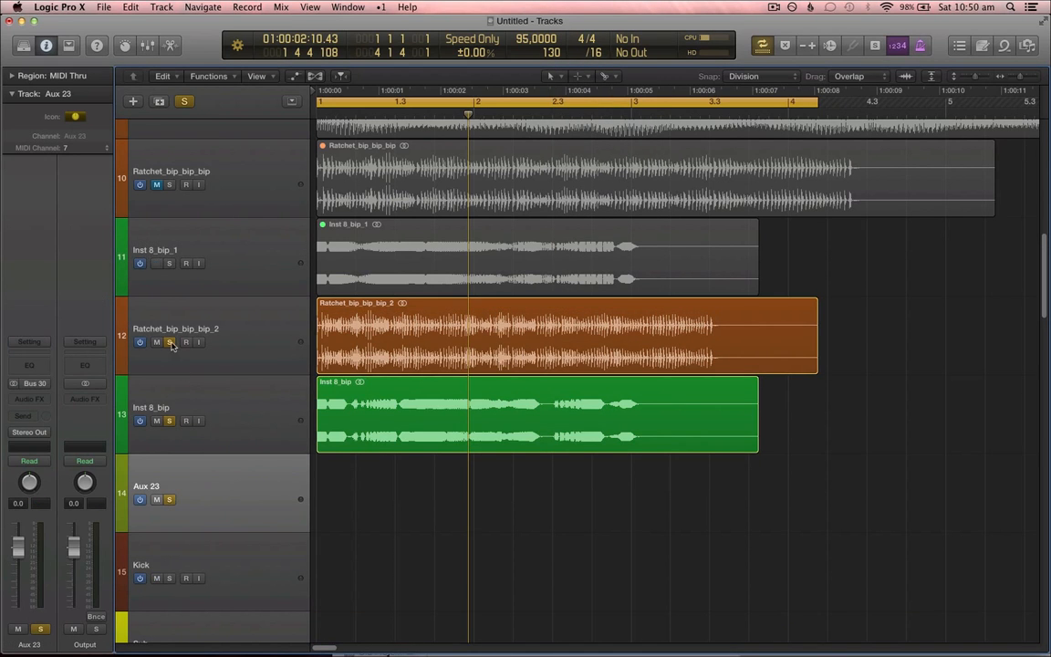
click(169, 342)
click(170, 420)
- Route the output of Aux 23 to Bus 64
click(46, 437)
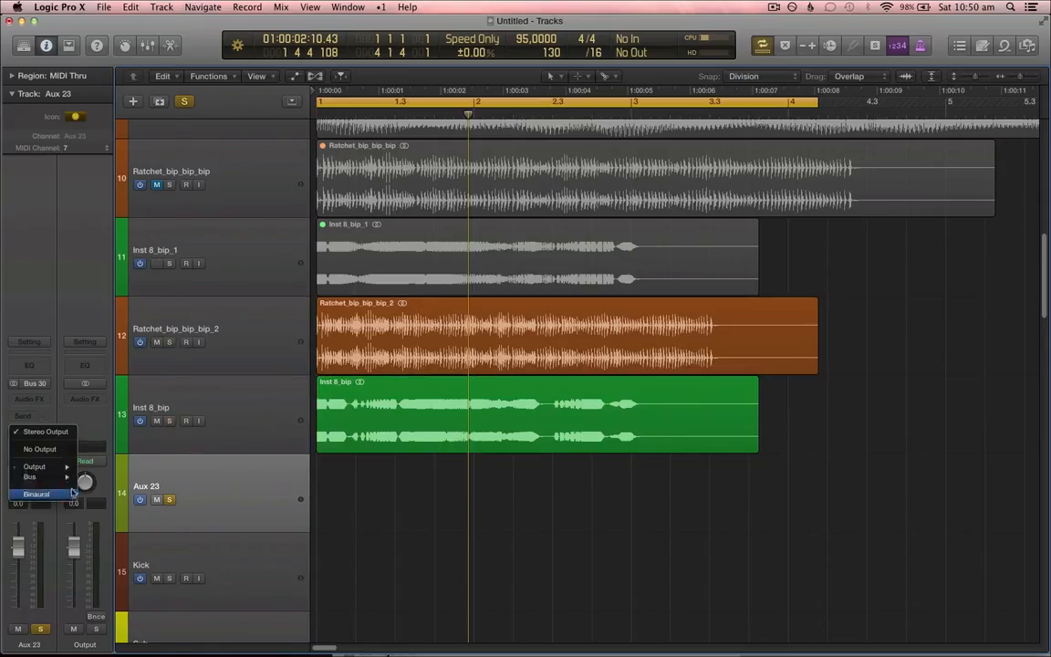
mouse_move(50, 476)
click(129, 643)
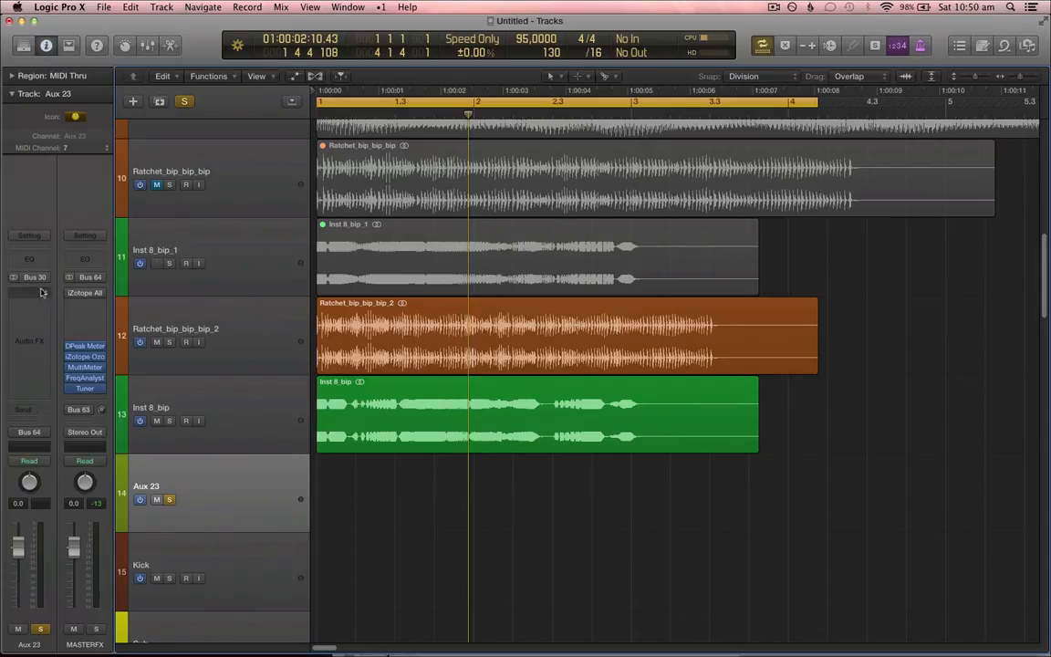
- Insert a stereo iZotope Alloy 2 in the first audio effect slot of Aux 23
click(41, 292)
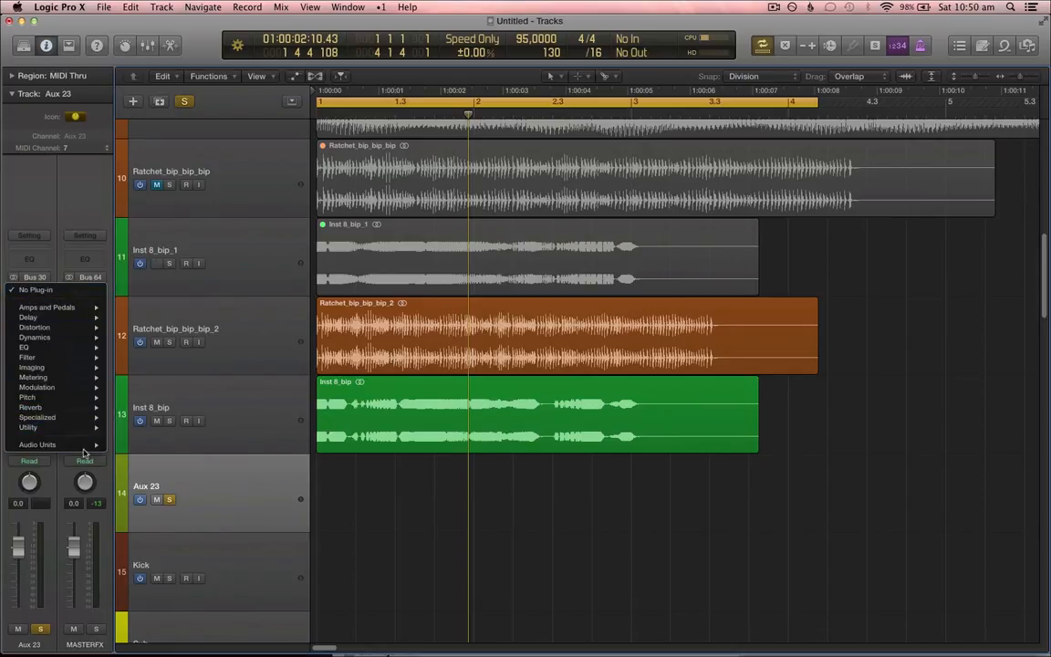
mouse_move(85, 444)
mouse_move(176, 415)
mouse_move(305, 415)
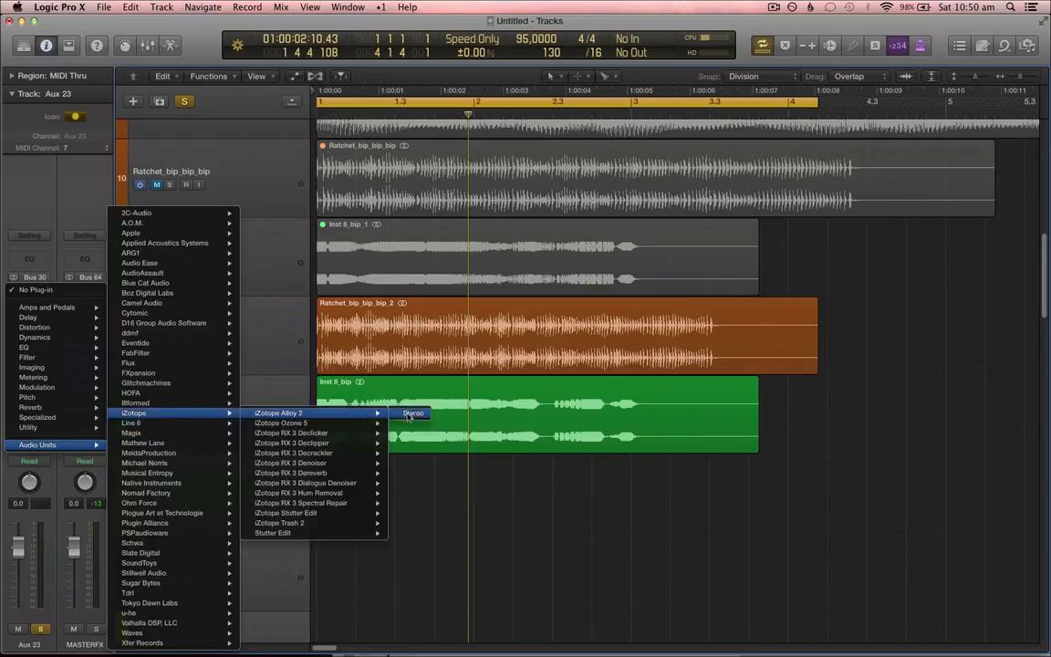
click(412, 415)
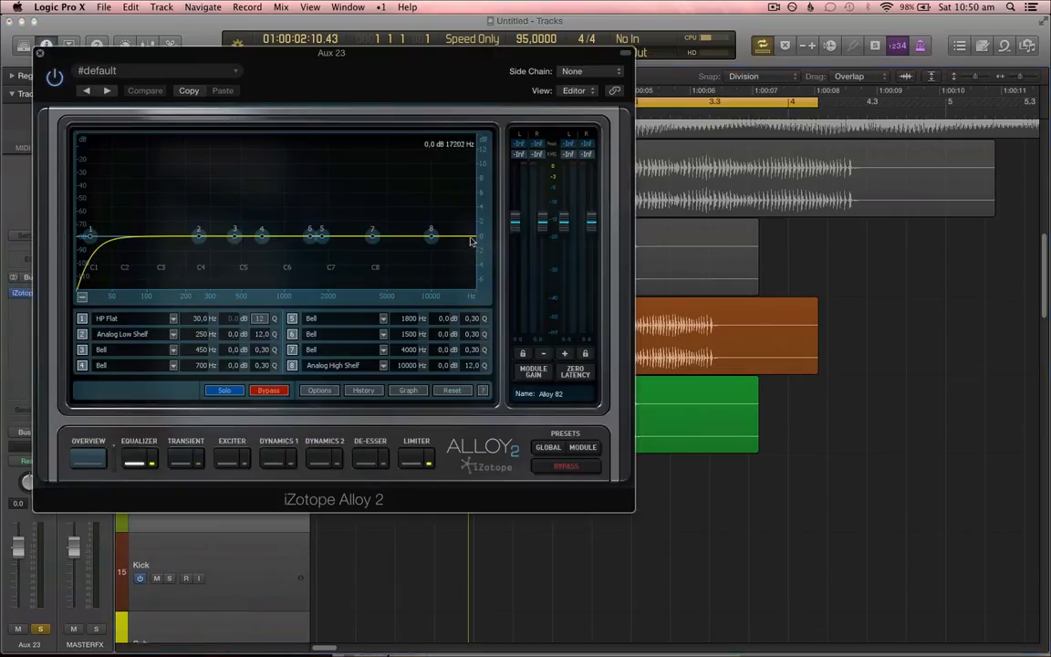
- During playback, cut about 10.8 dB at 449 Hz and boost the high shelf about 2.3 dB at 4759 Hz, then close Alloy 2
drag(483, 247, 480, 199)
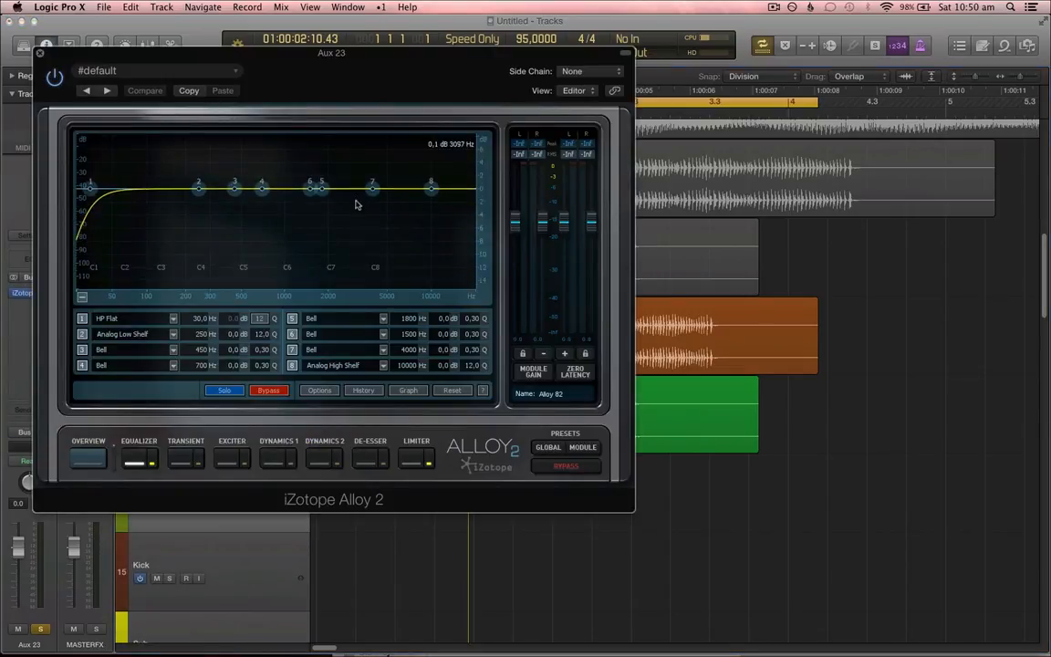
key(space)
drag(262, 188, 234, 260)
scroll(233, 260, down, 2)
drag(430, 188, 379, 169)
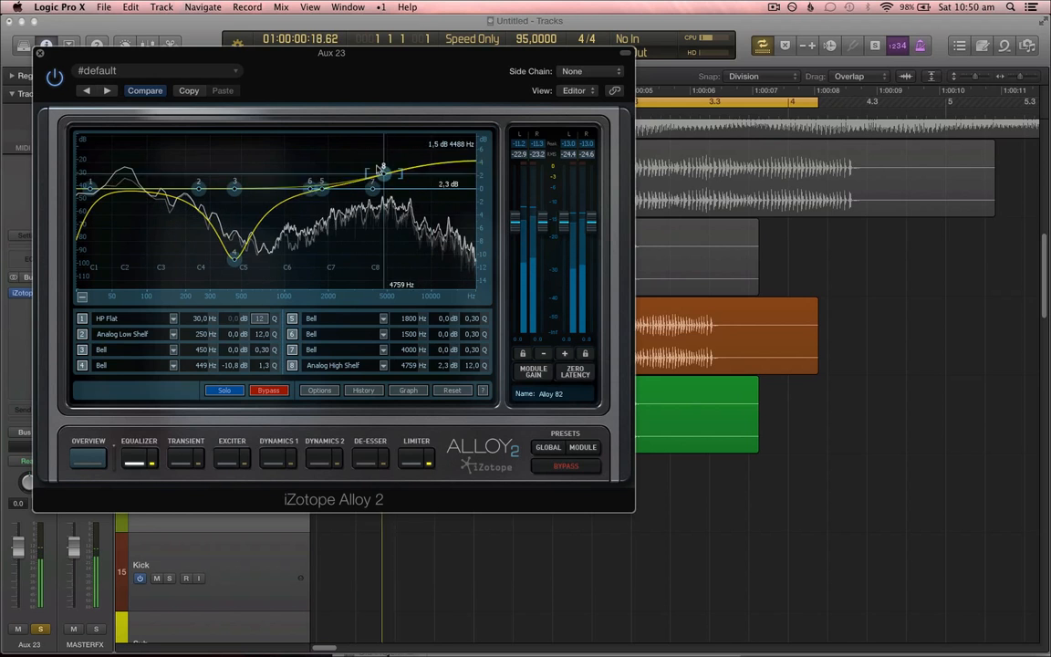
click(272, 456)
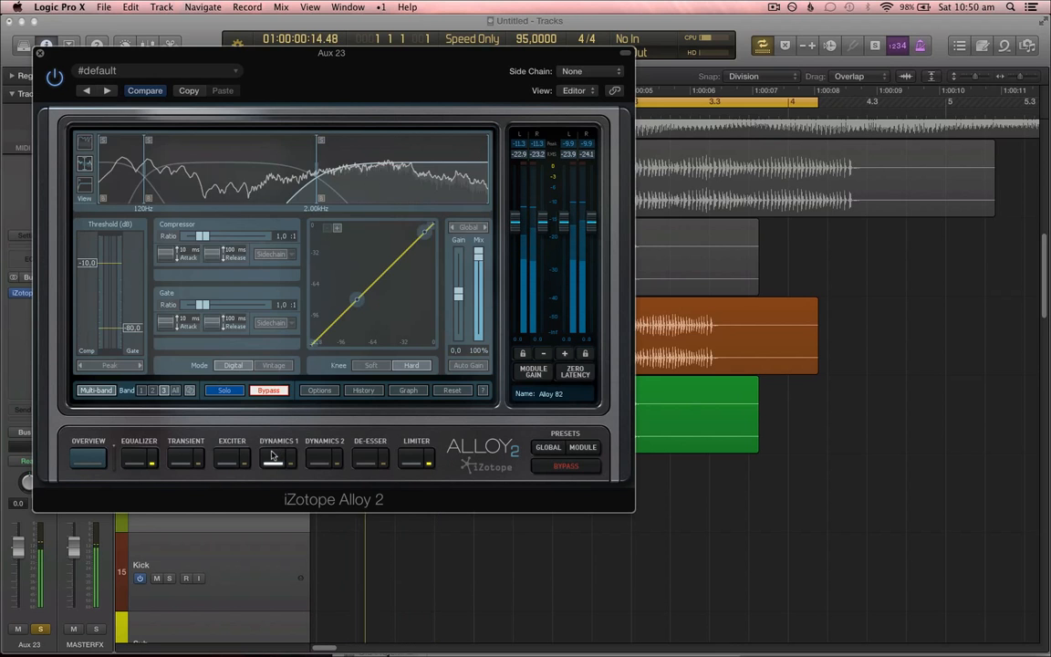
click(39, 52)
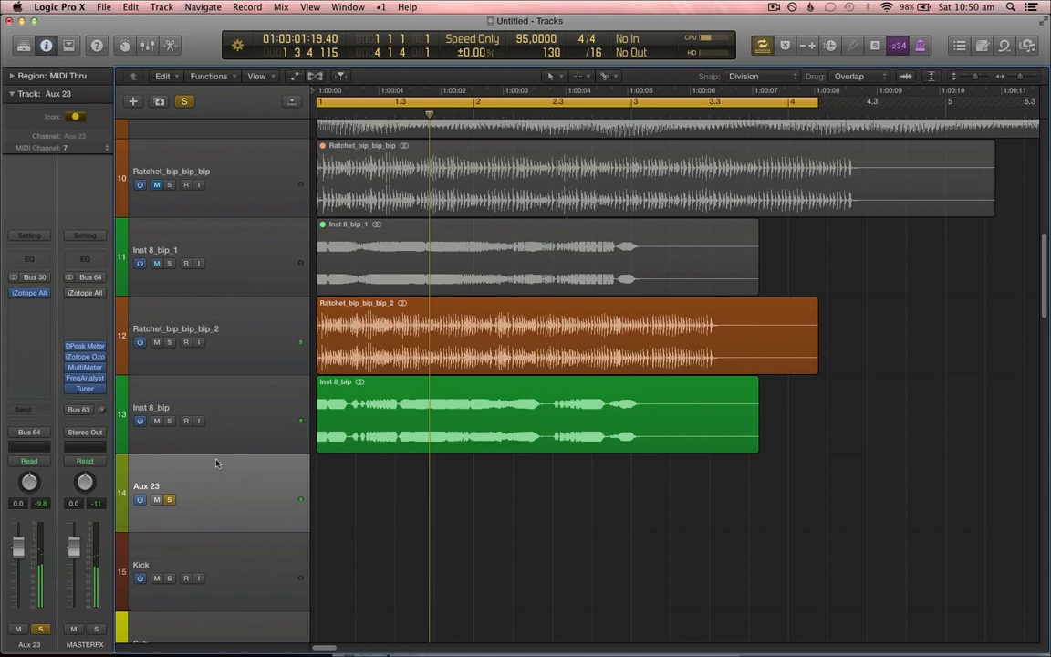
- Insert a stereo FabFilter Volcano 2 in a lower effect slot of Aux 23 and close its window
click(48, 347)
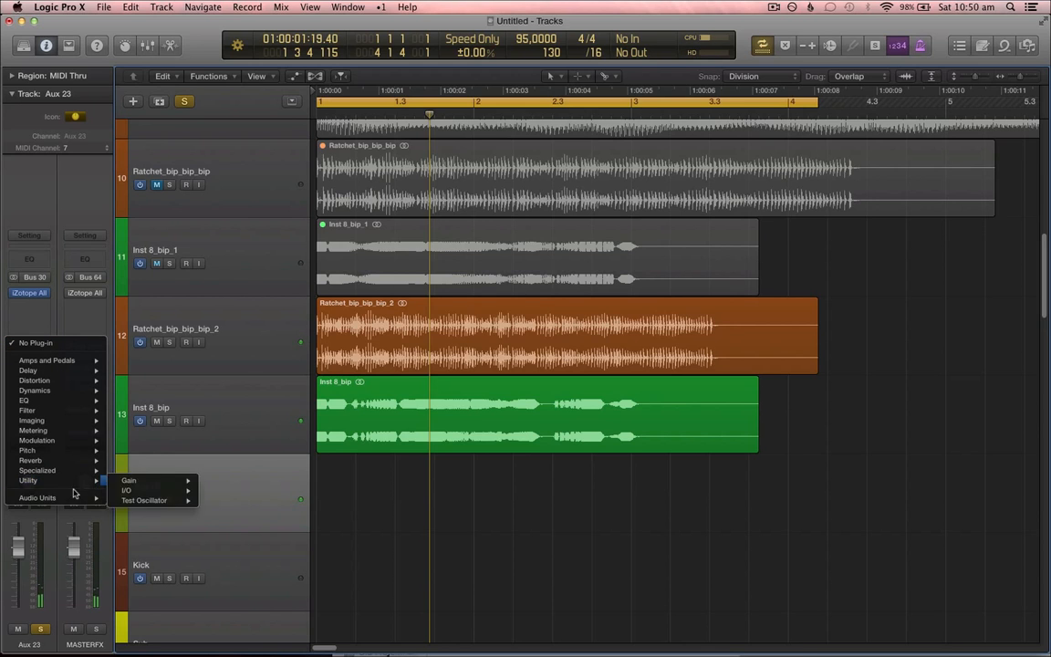
mouse_move(77, 499)
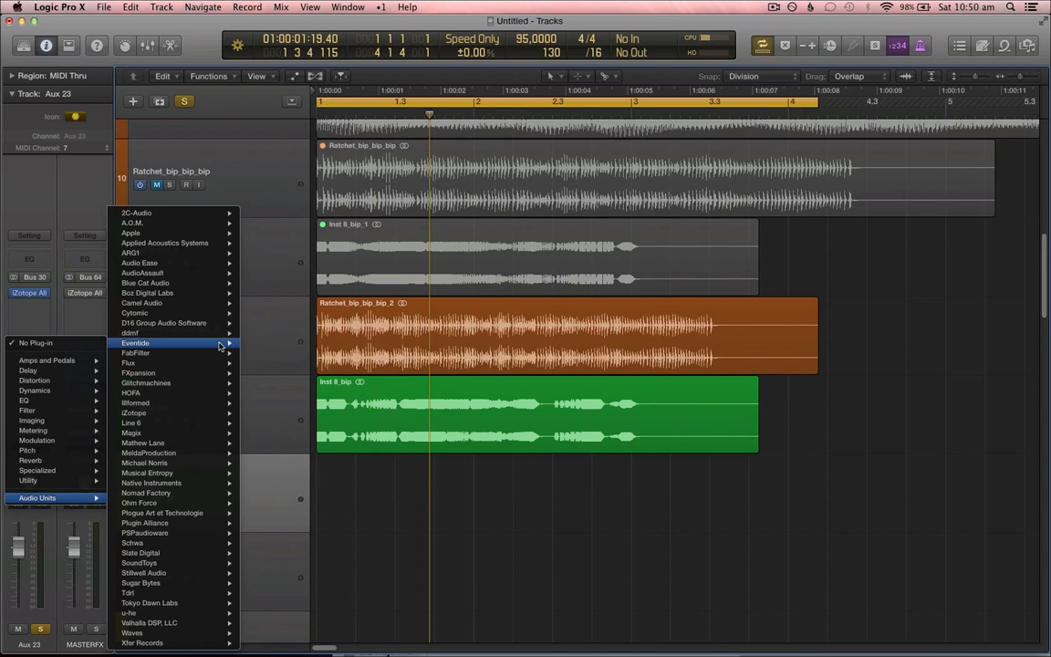
mouse_move(201, 354)
mouse_move(273, 432)
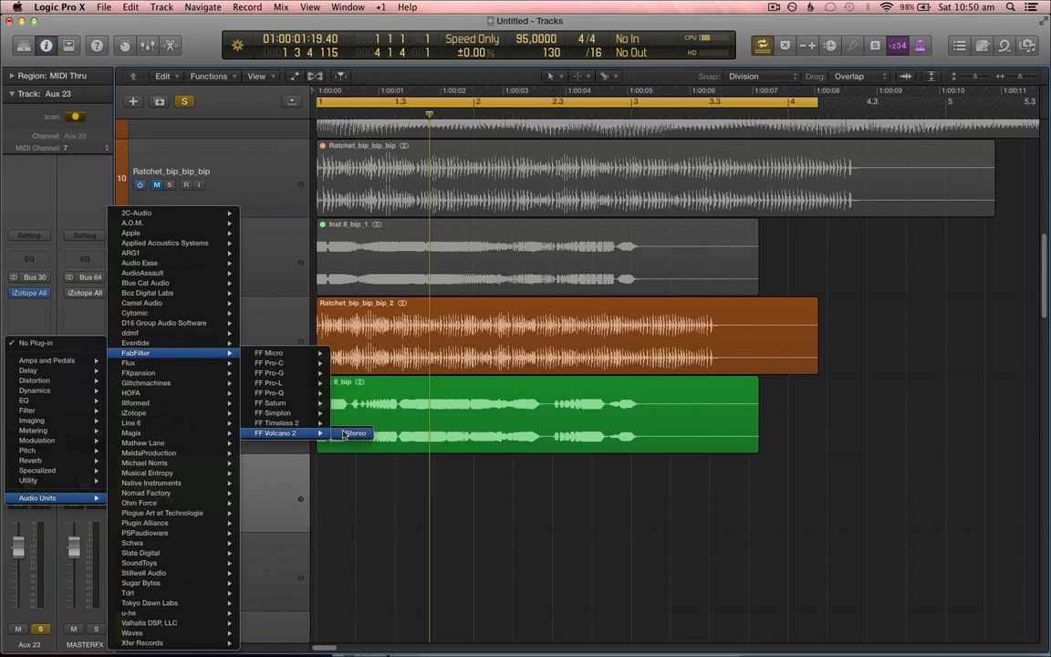
click(343, 433)
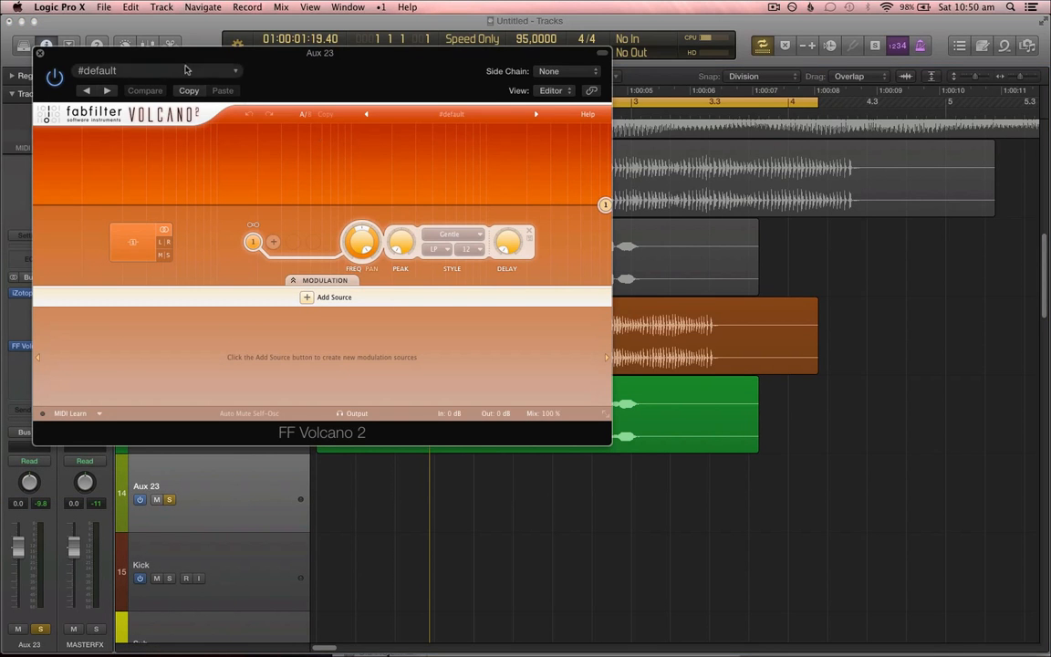
click(39, 54)
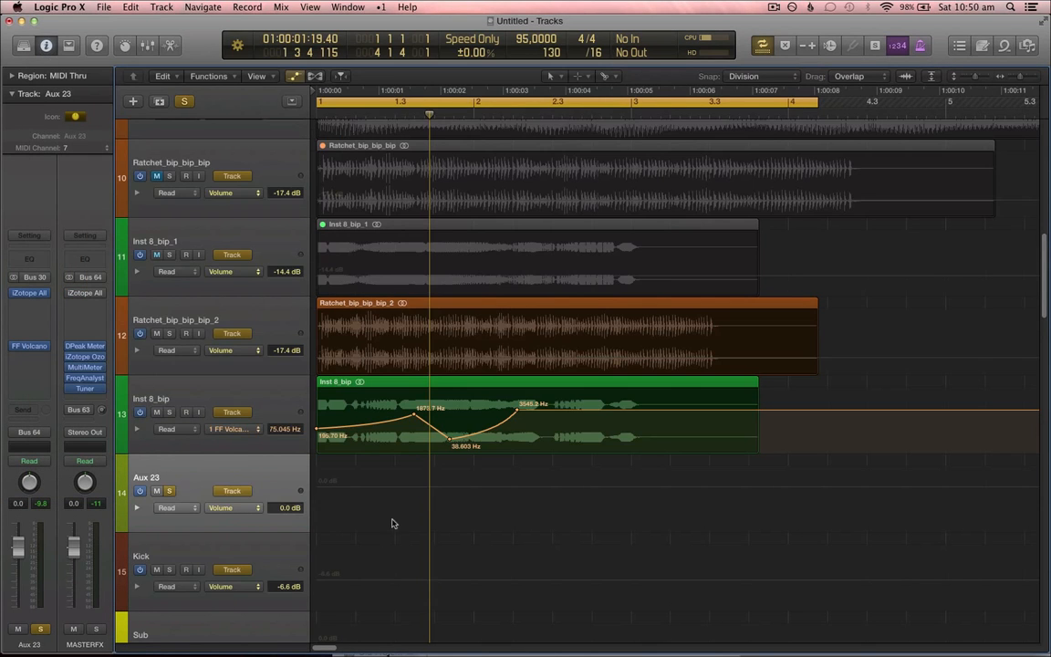
- Display the Volcano 2 Filter 1 frequency automation on the Aux 23 track
click(222, 508)
mouse_move(264, 486)
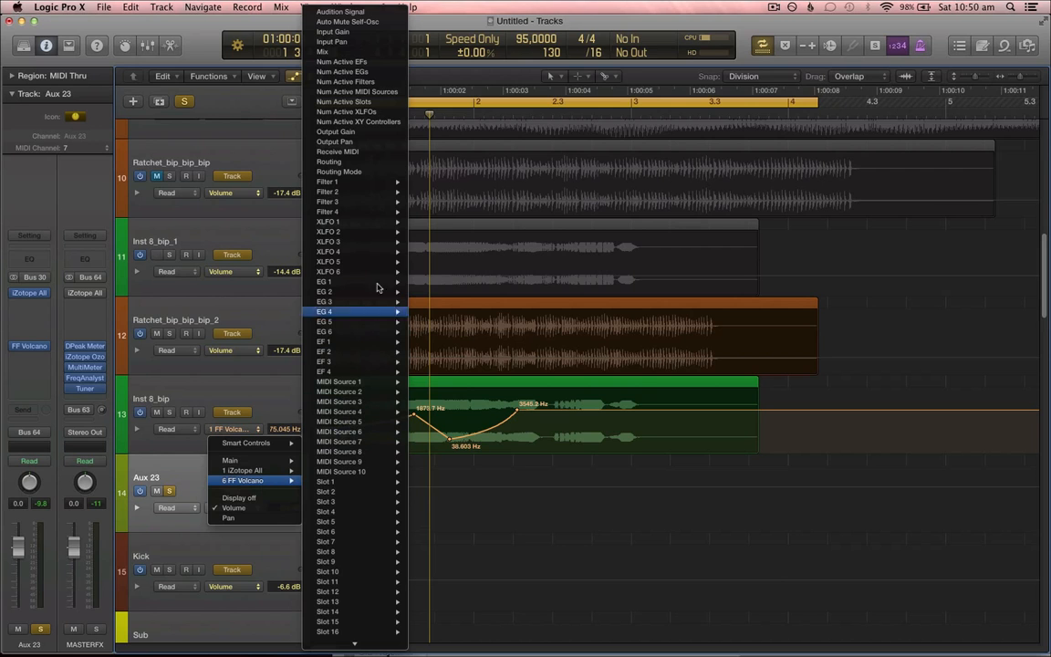
mouse_move(383, 181)
click(410, 210)
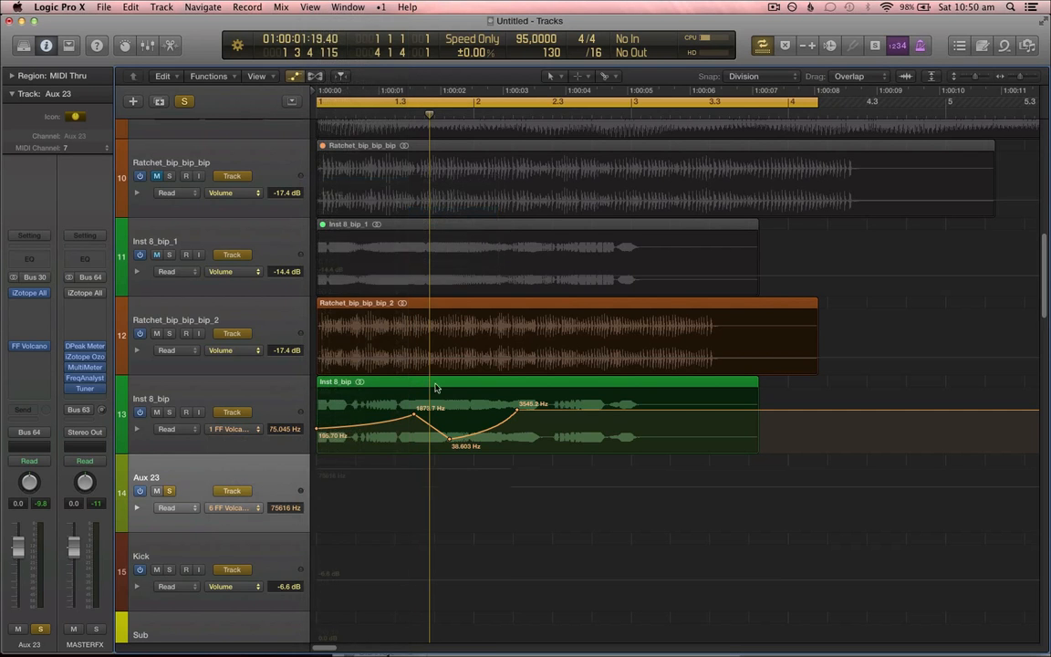
- Draw a curved filter frequency rise on Aux 23 from 136.09 Hz at the start to 75616 Hz shortly before bar 2
right_click(374, 480)
click(351, 476)
click(347, 470)
drag(346, 469, 411, 512)
key(space)
key(t)
key(t)
- Add a filter frequency dip around bar 2 on Aux 23, down to 66.059 Hz and back up to 75616 Hz
click(480, 470)
drag(480, 471, 513, 469)
click(491, 515)
- Curve both sides of the 66.059 Hz dip and raise the automation's starting point to 483.00 Hz
key(t)
key(t)
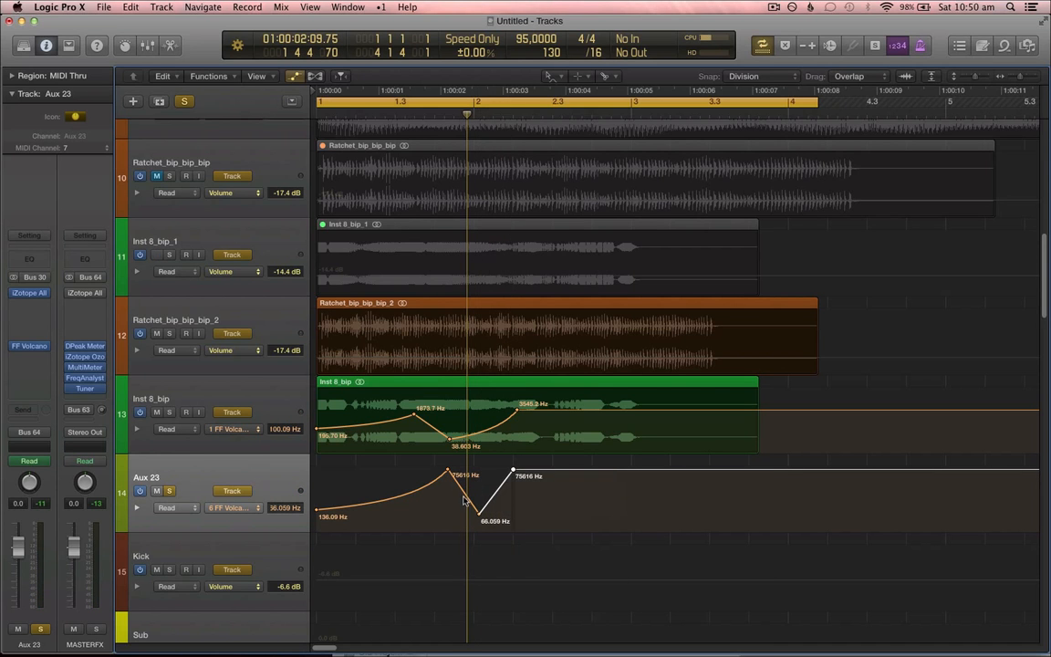
click(463, 500)
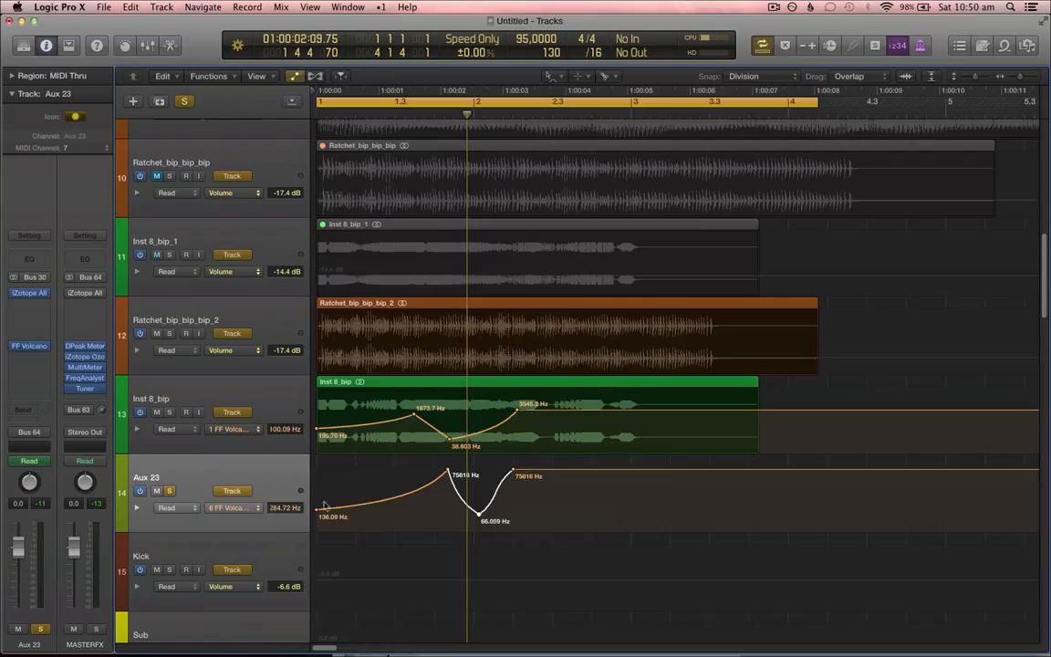
drag(316, 513, 317, 501)
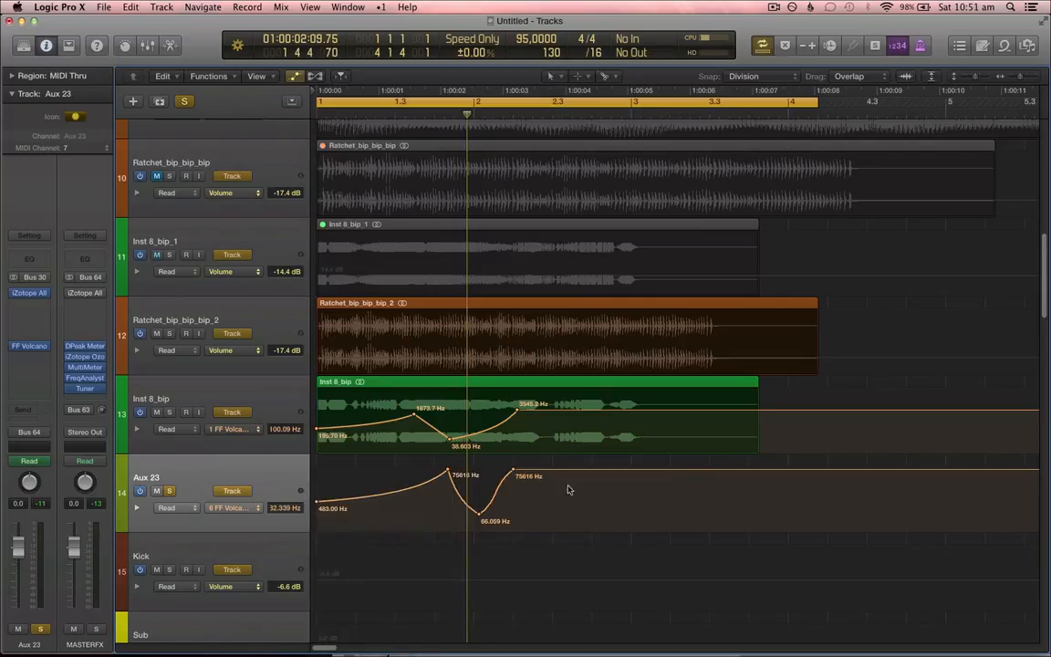
- Add a second curved filter dip on Aux 23 down to 113.59 Hz and back to 75616 Hz, and hide the automation lanes
key(t)
key(t)
click(552, 471)
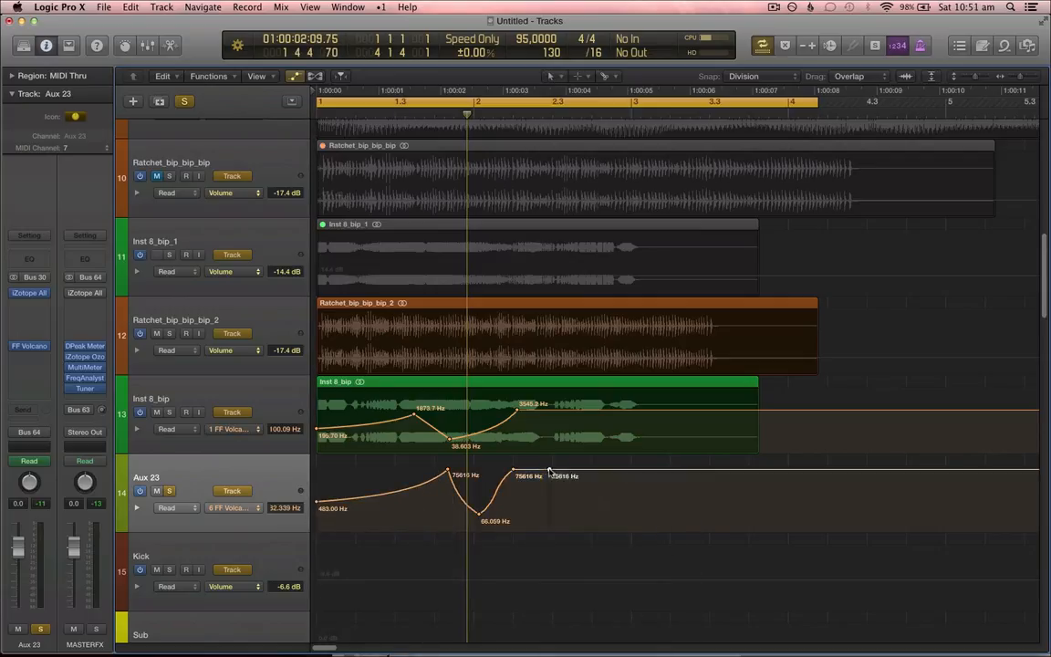
drag(549, 470, 593, 504)
key(t)
key(t)
key(t)
key(t)
click(605, 511)
key(t)
key(t)
key(t)
key(t)
key(a)
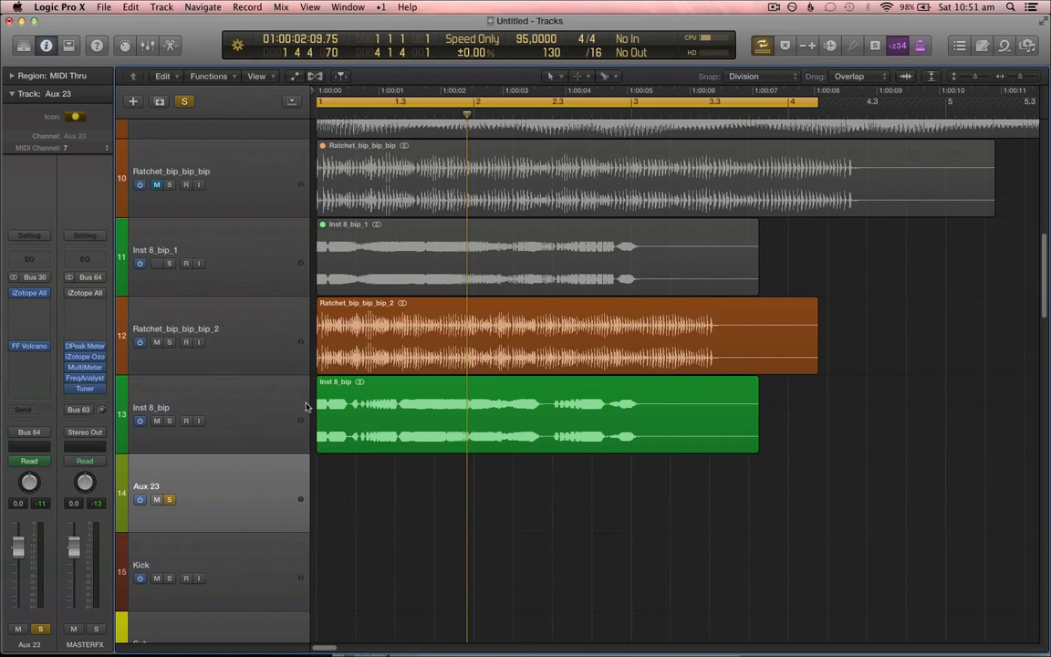
- Show automation with Inst 8_bip selected, open its Volcano 2 and set the mix to 31 %
click(260, 401)
key(a)
key(t)
key(t)
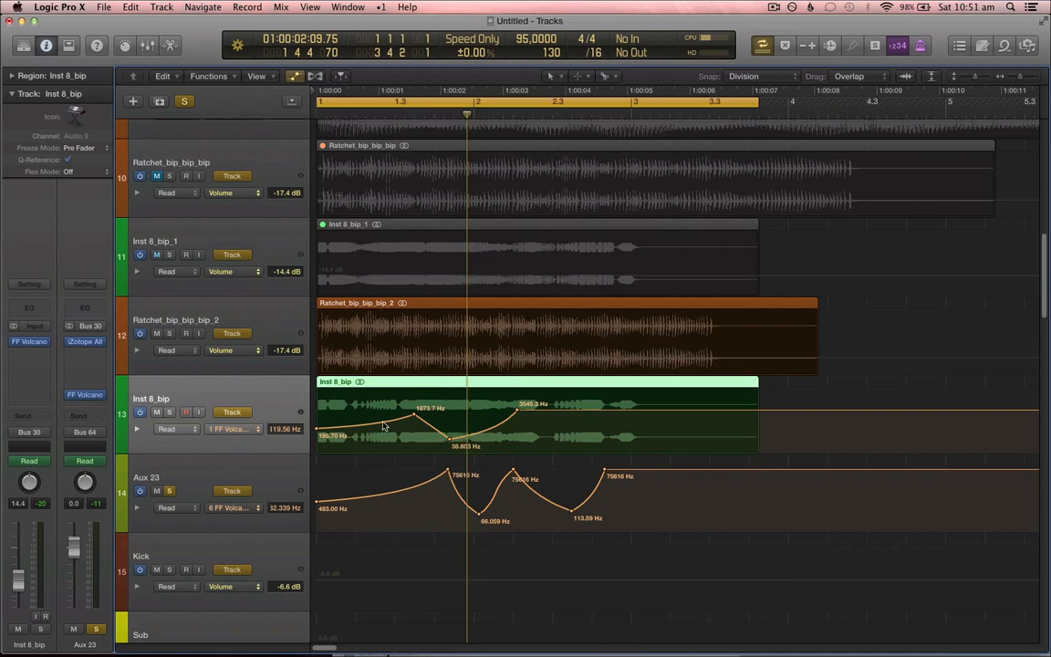
click(30, 342)
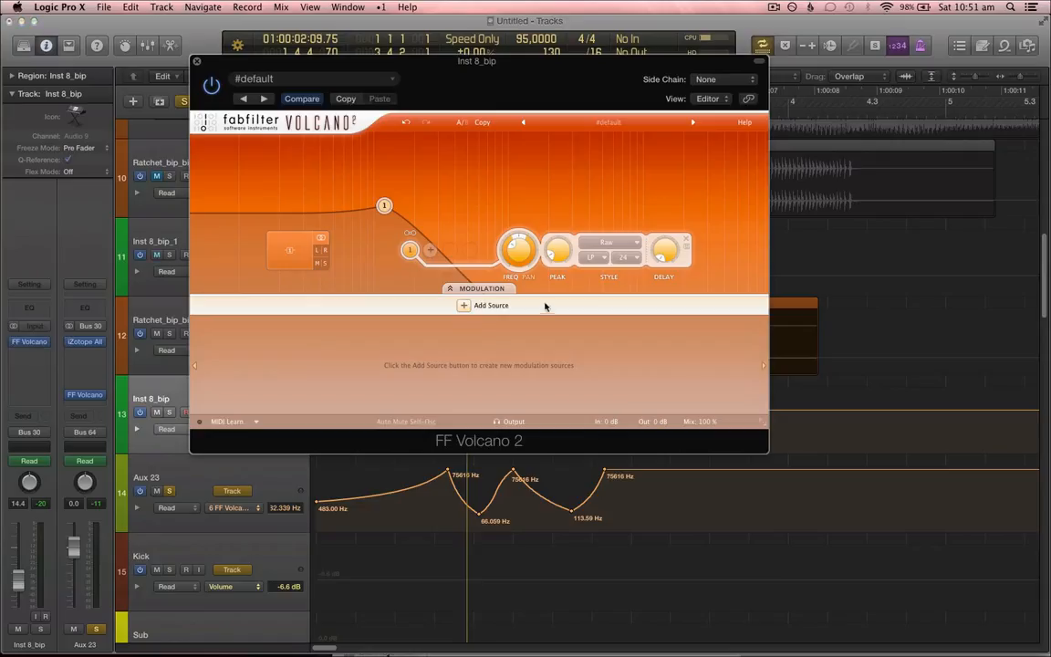
drag(702, 422, 714, 516)
- Set Filter 1 in the Inst 8_bip Volcano 2 to band-pass (BP) with a slope of 48
click(605, 258)
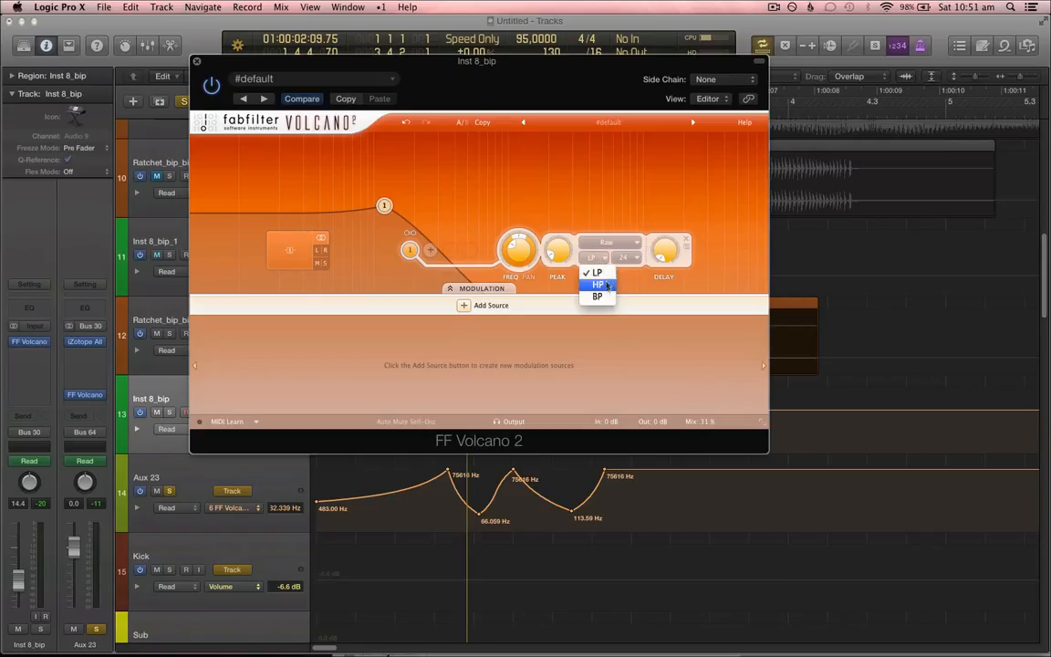
click(602, 295)
click(627, 260)
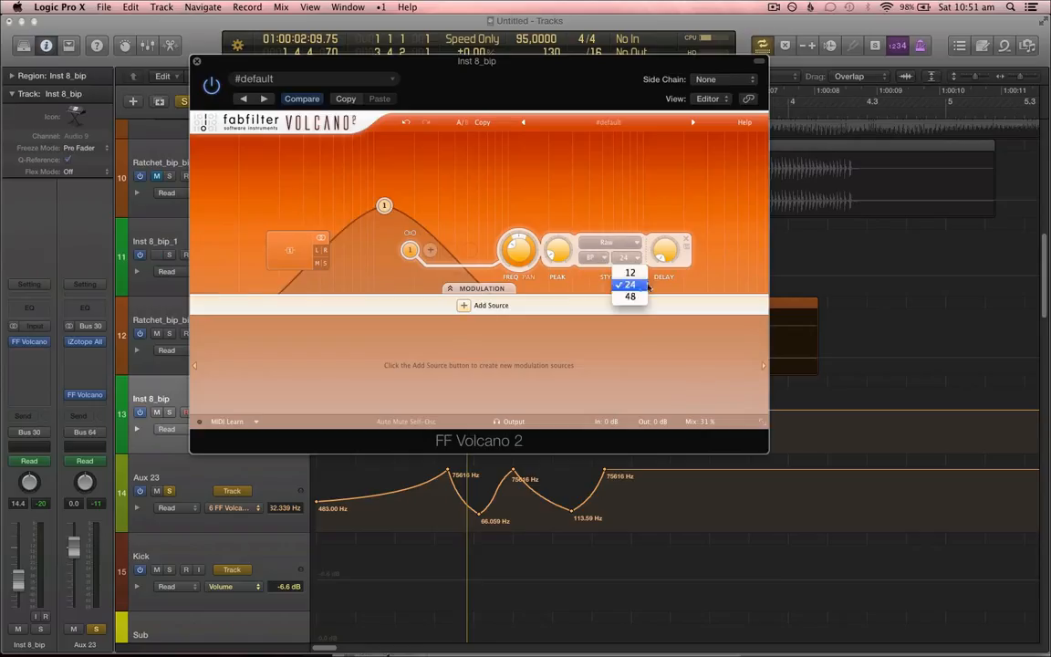
click(629, 297)
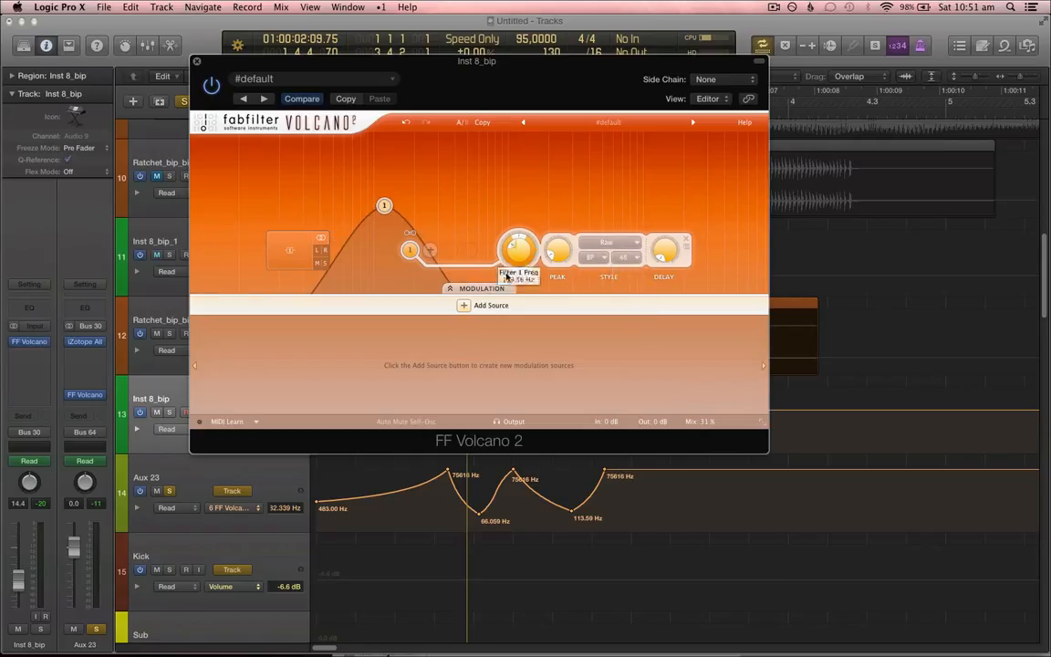
- Set the Volcano 2 band-pass filter slope on Inst 8_bip to 12, close the plug-in window and start playback
click(627, 260)
click(626, 276)
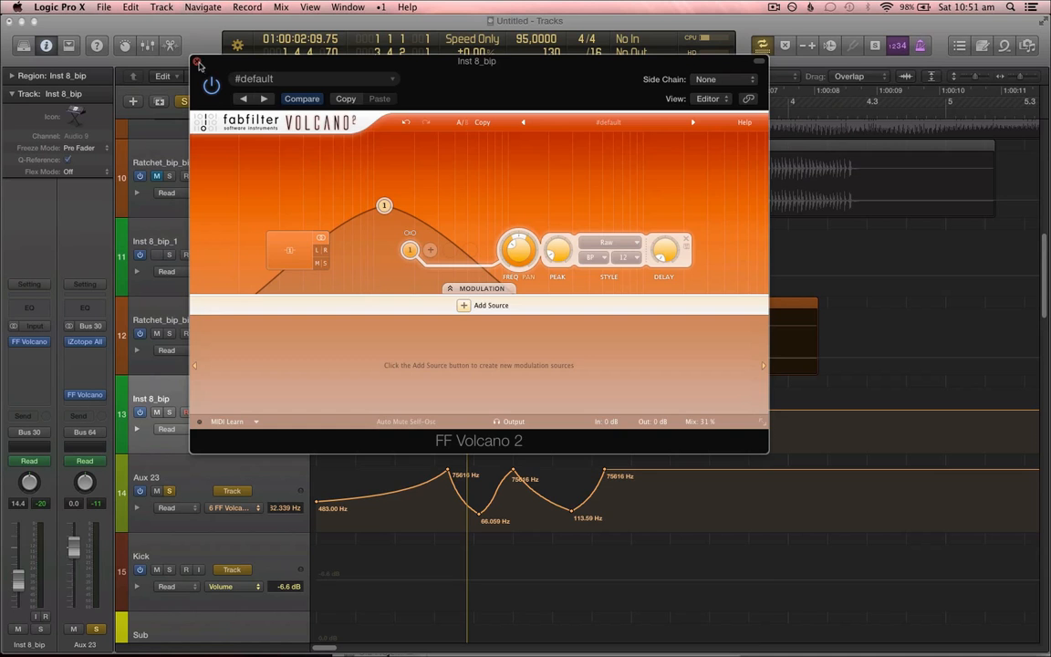
click(197, 62)
key(space)
- Review the Volcano filter frequency automation on Aux 23 during playback and hide the automation lanes again
key(a)
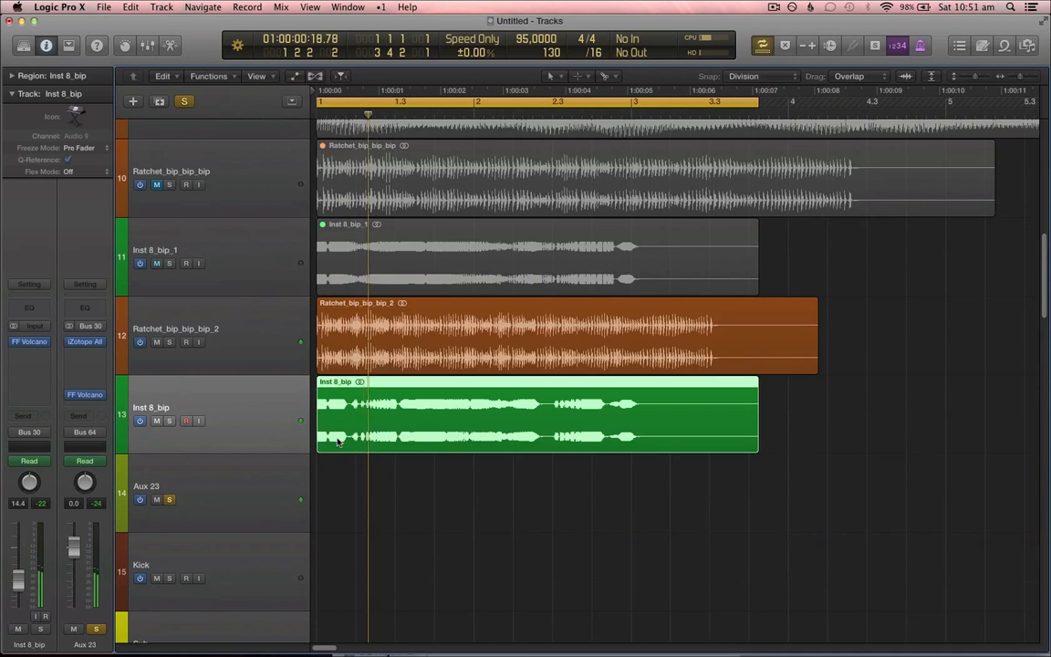
click(345, 512)
key(a)
key(t)
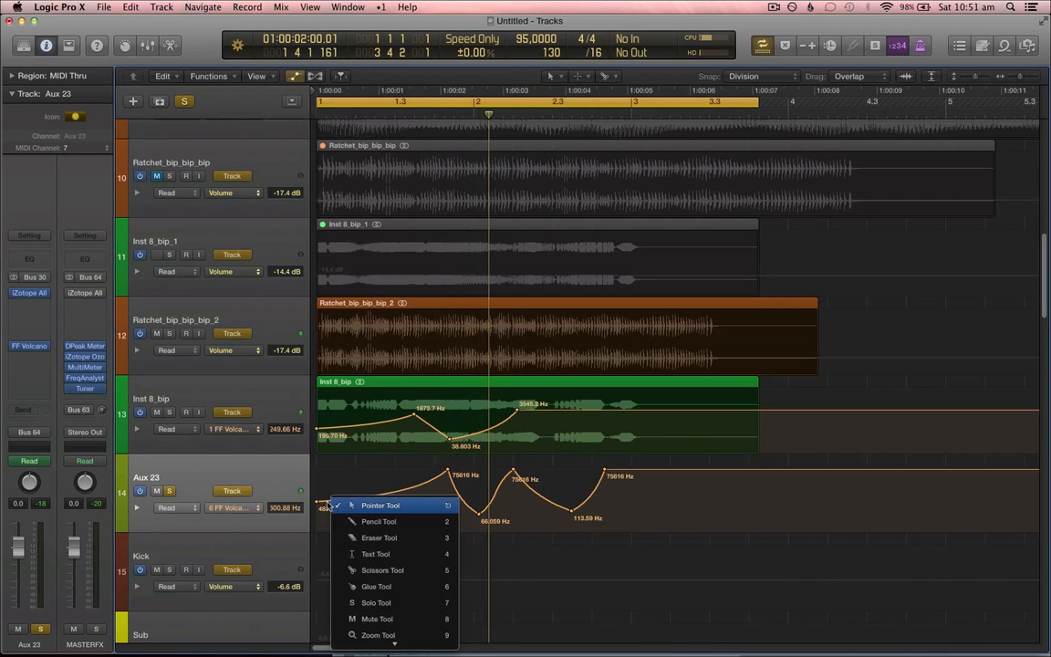
key(Escape)
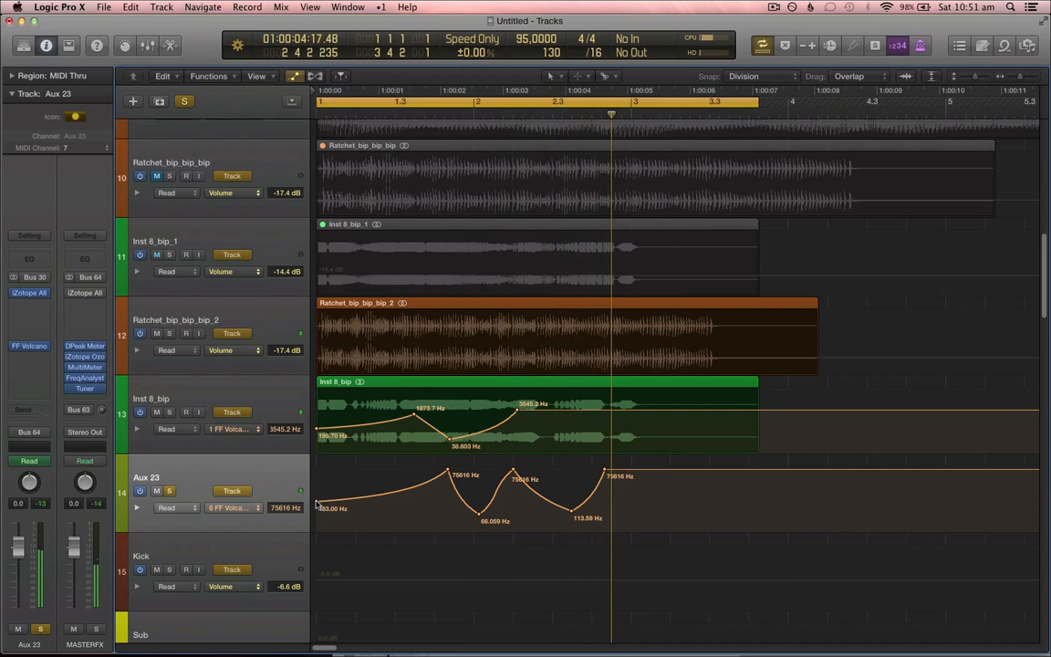
drag(320, 509, 116, 463)
key(a)
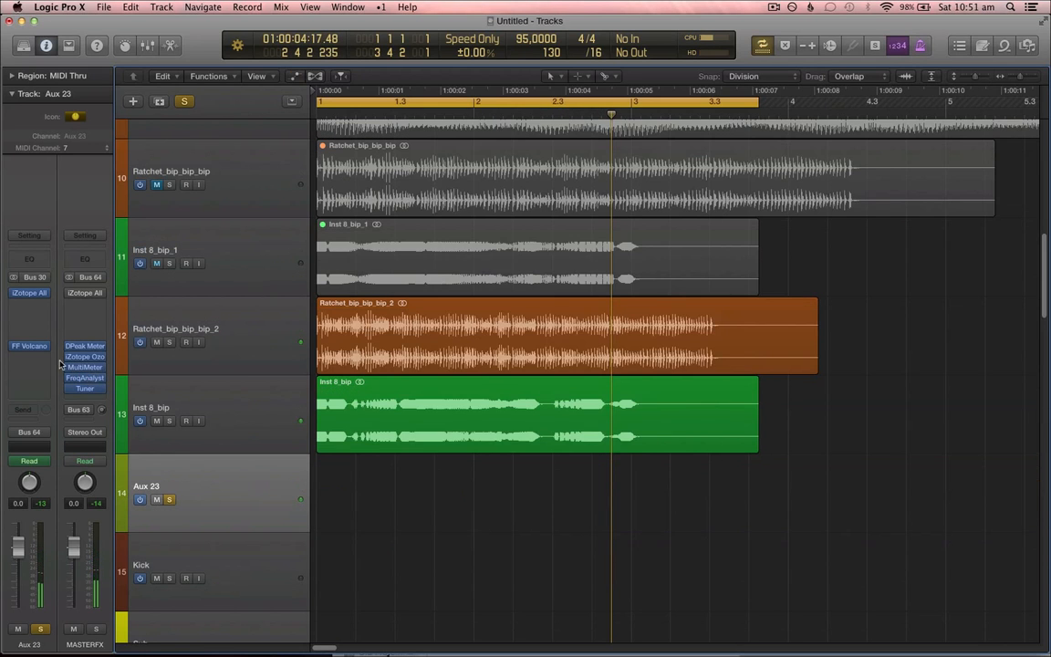
- Insert a stereo SilverVerb before FF Volcano on Aux 23 and lower its mix to 15%
click(44, 338)
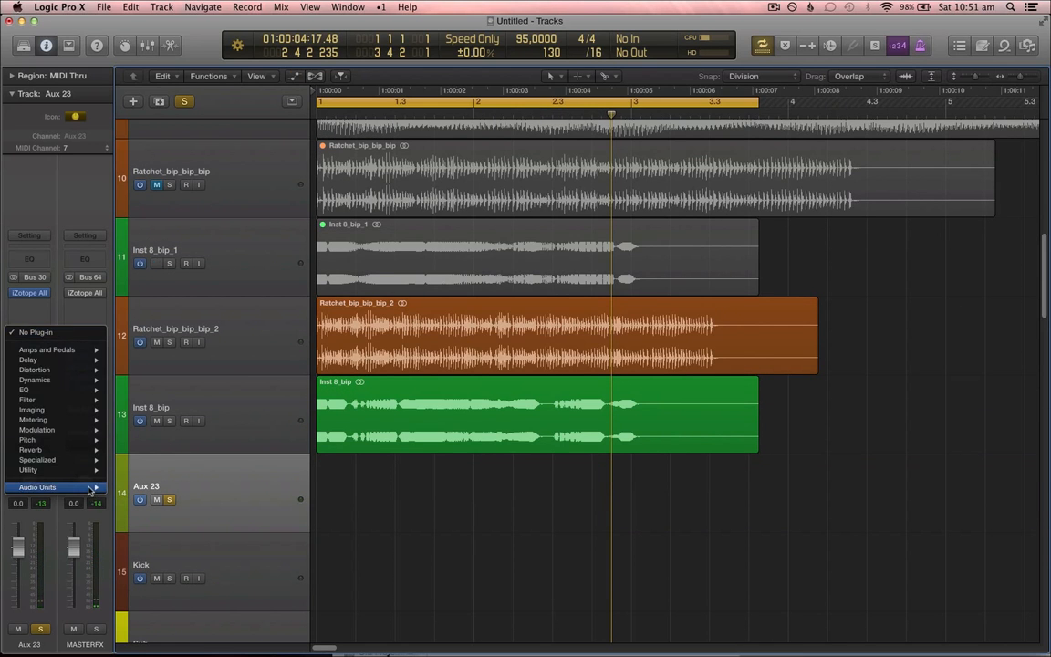
mouse_move(80, 487)
mouse_move(172, 456)
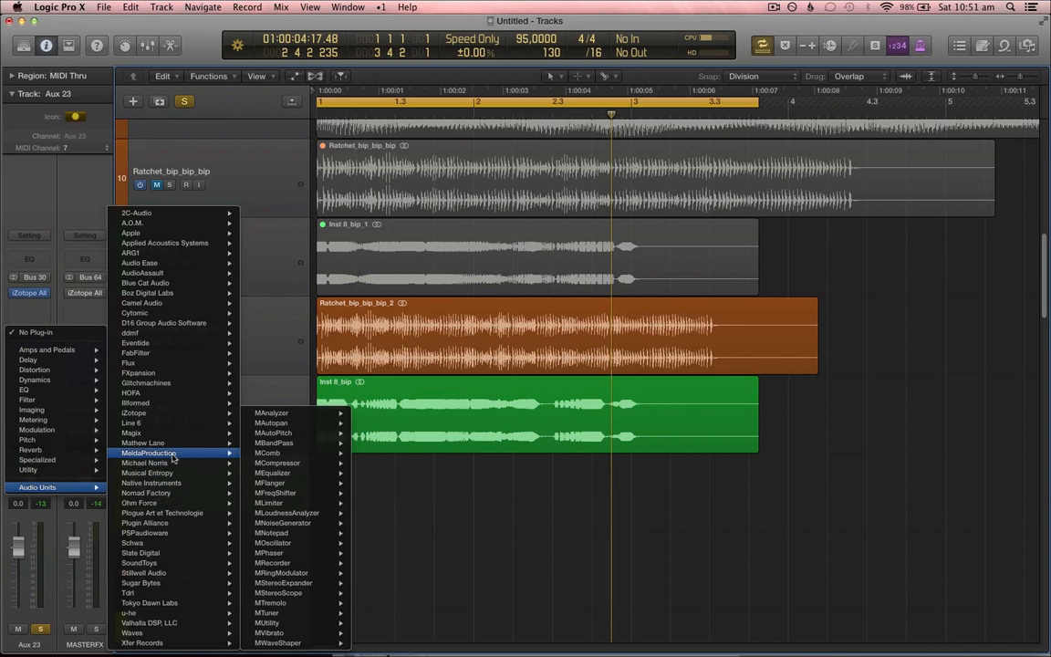
mouse_move(194, 488)
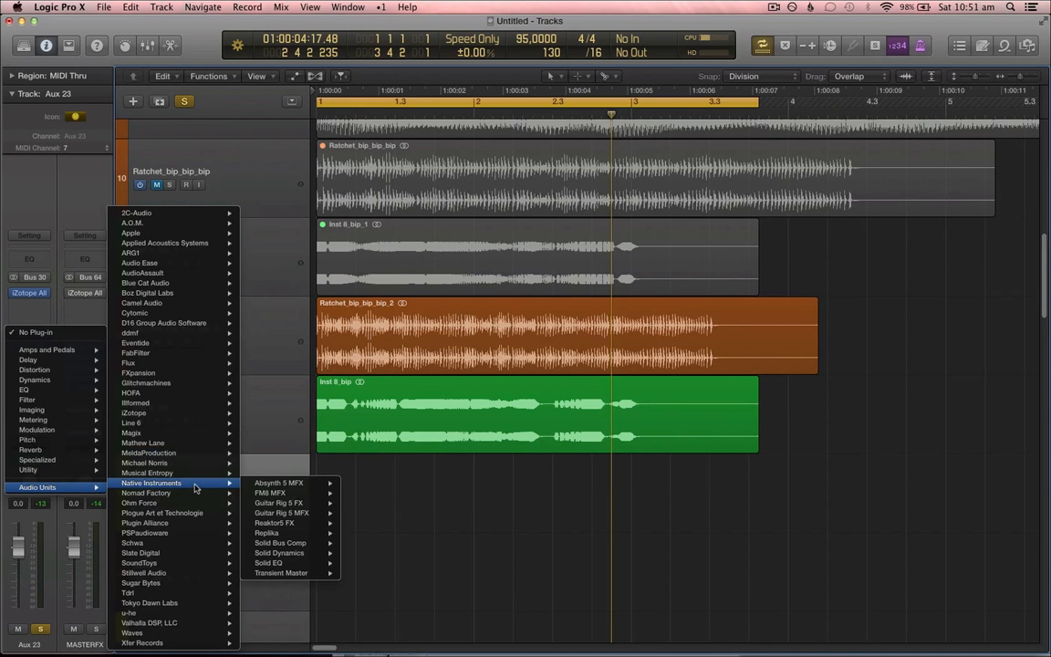
mouse_move(87, 450)
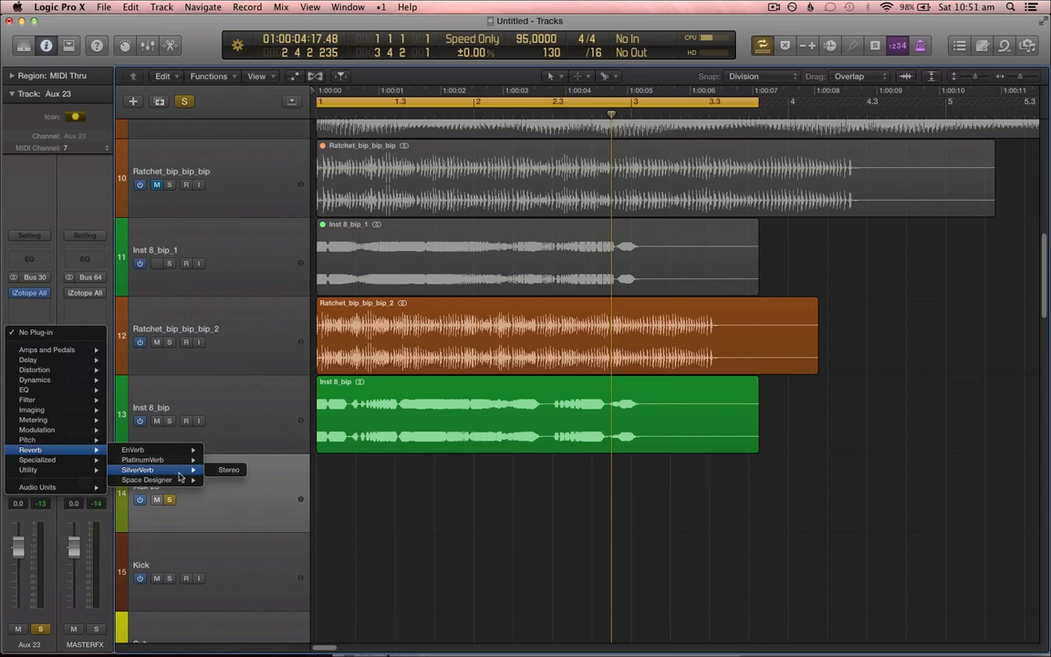
click(228, 473)
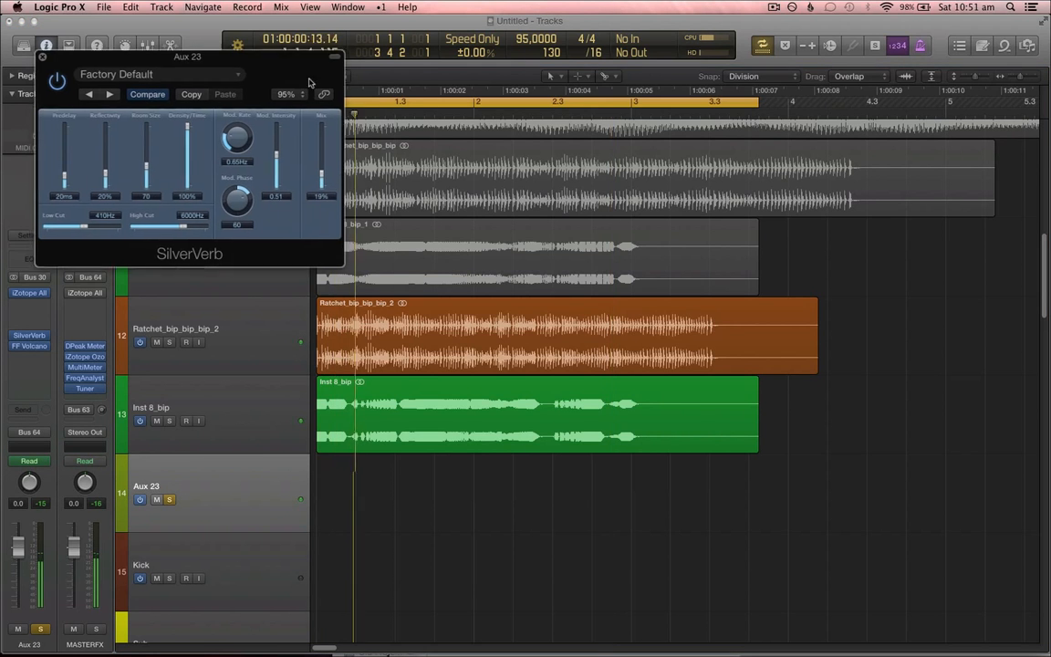
drag(328, 180, 357, 196)
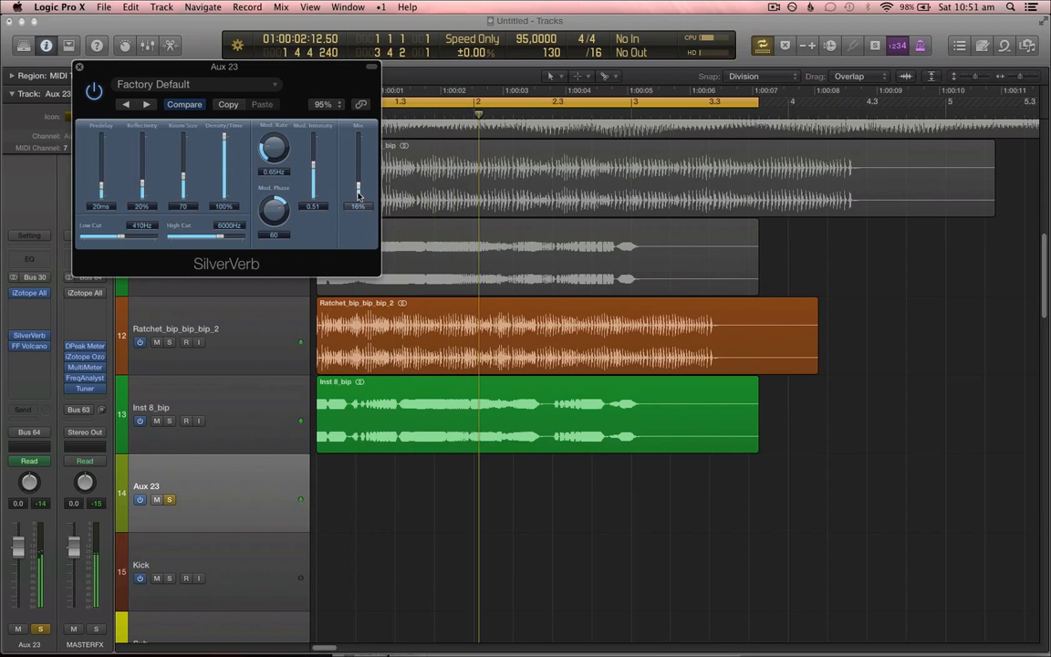
- Insert a stereo Sample Delay on the Ratchet_bip_bip_bip_2 track and move the SilverVerb window out of its way
click(265, 338)
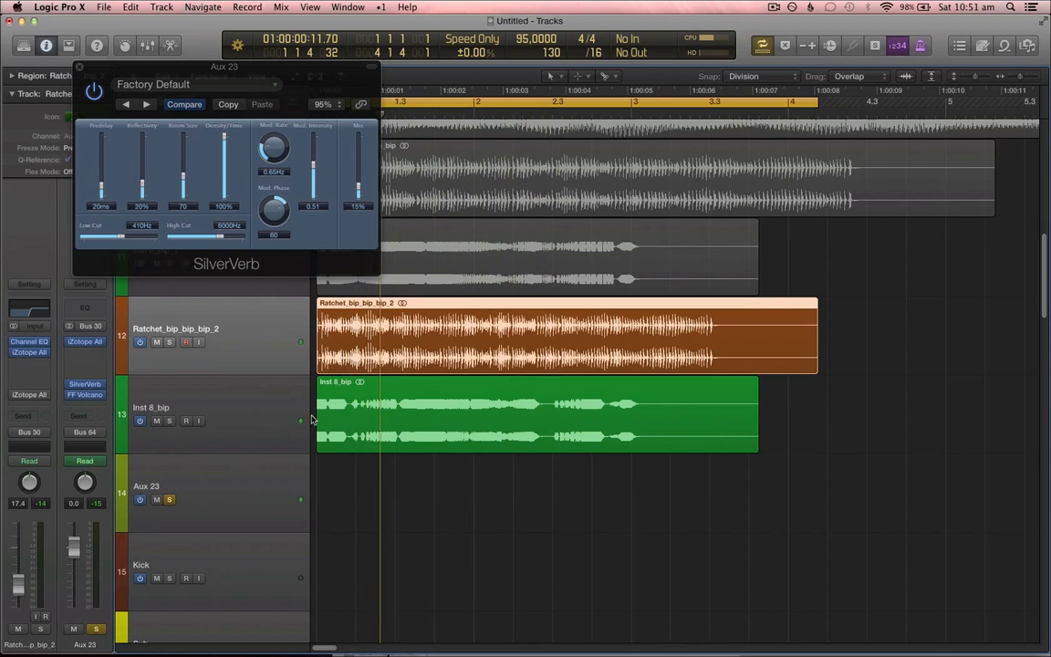
click(29, 362)
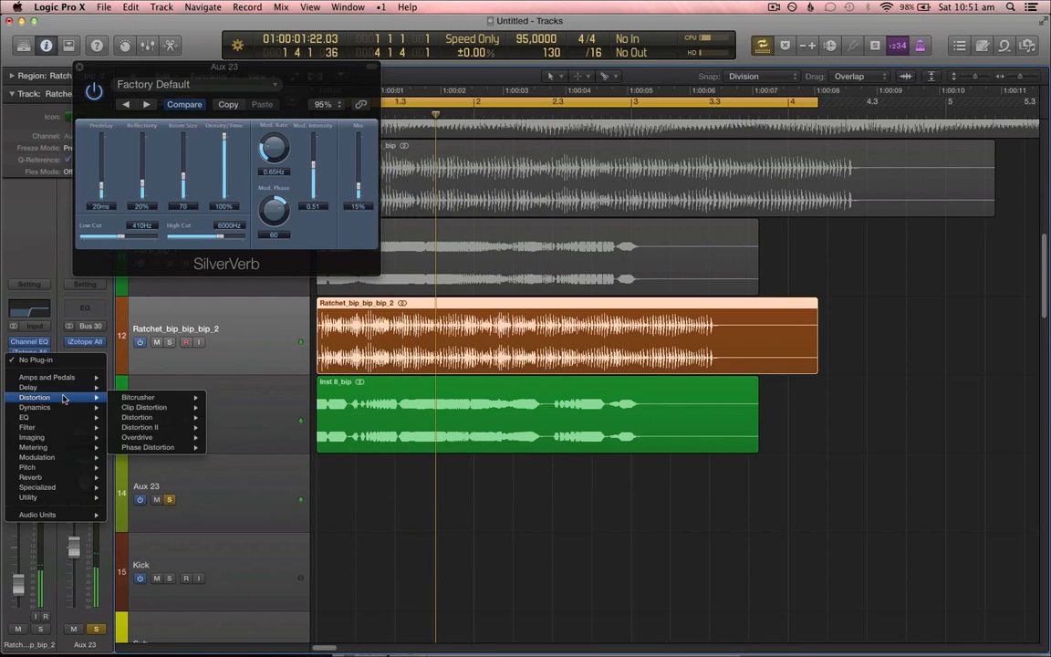
mouse_move(54, 386)
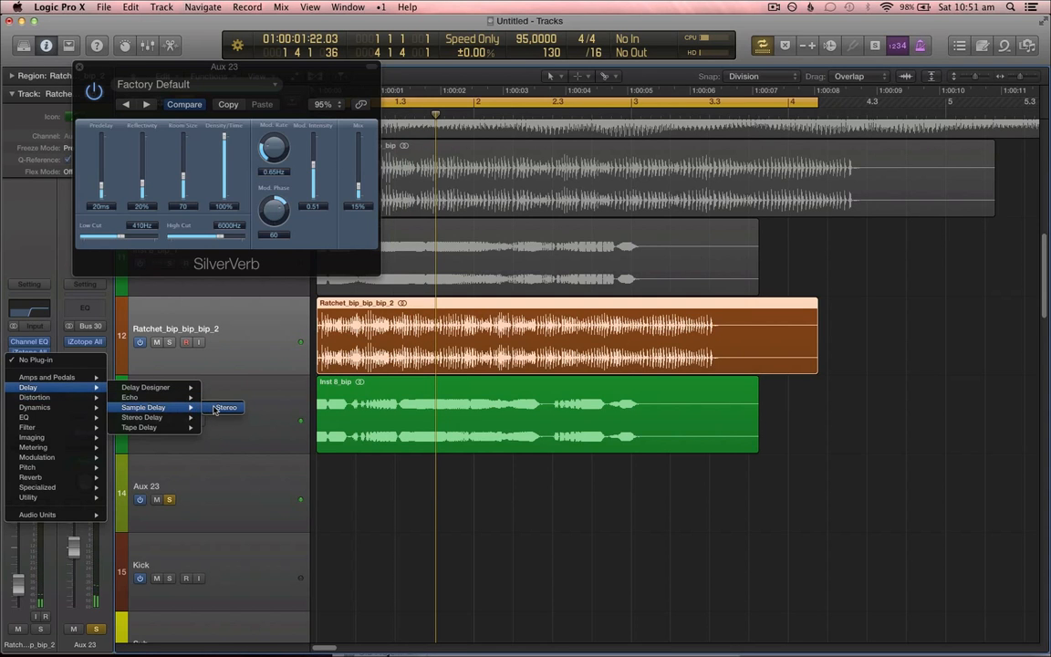
click(219, 408)
drag(361, 90, 819, 154)
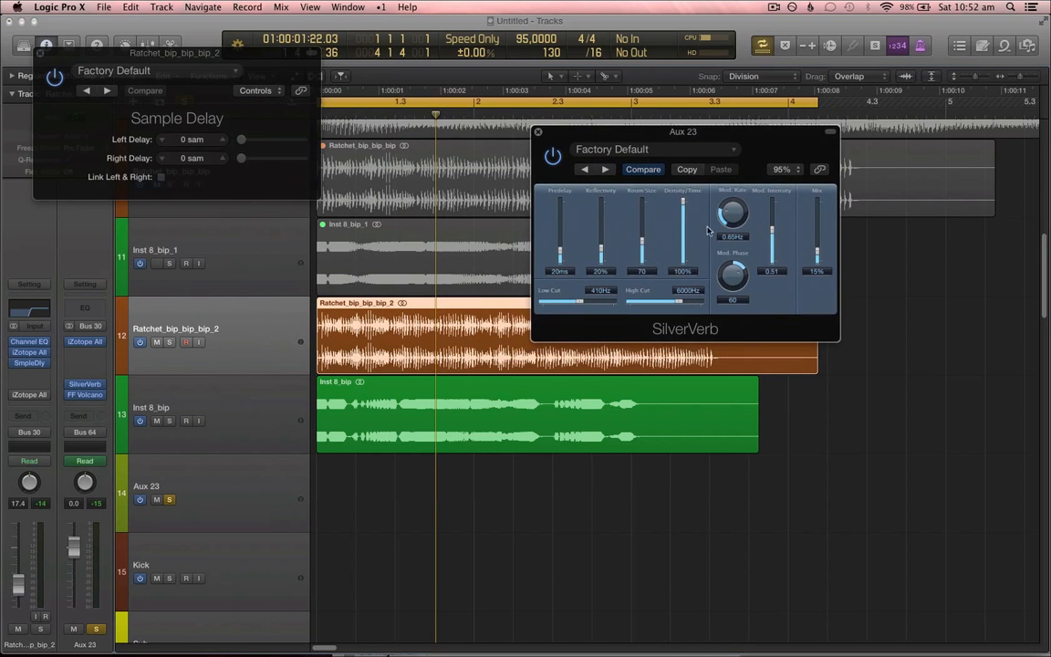
- Solo the Inst 8_bip region and insert a Direction Mixer after FF Volcano with a spread of 0.64
click(270, 399)
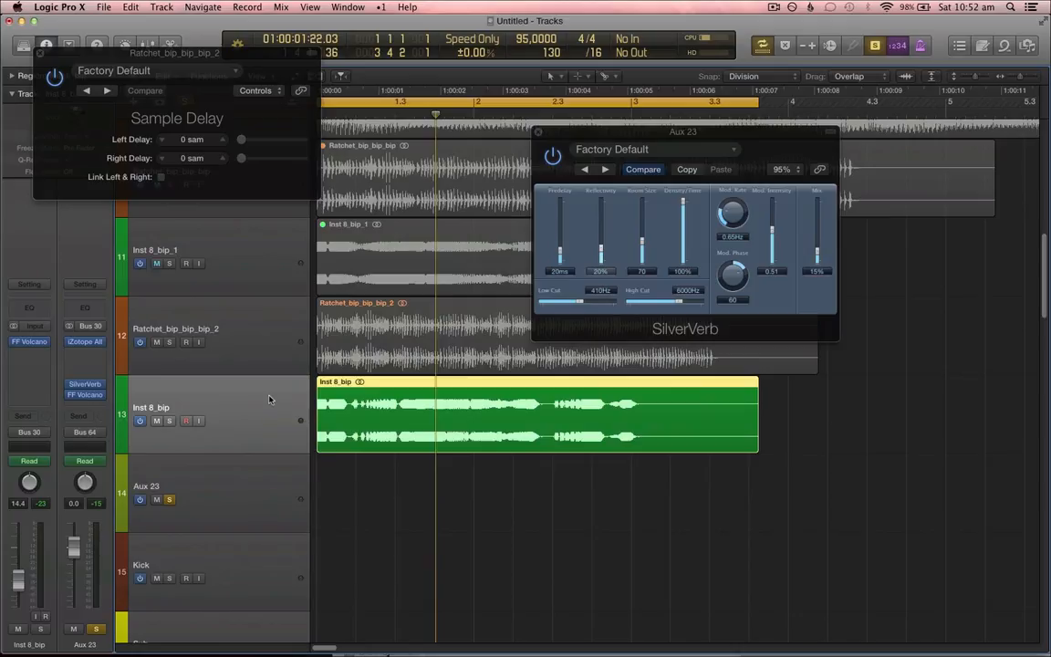
click(48, 357)
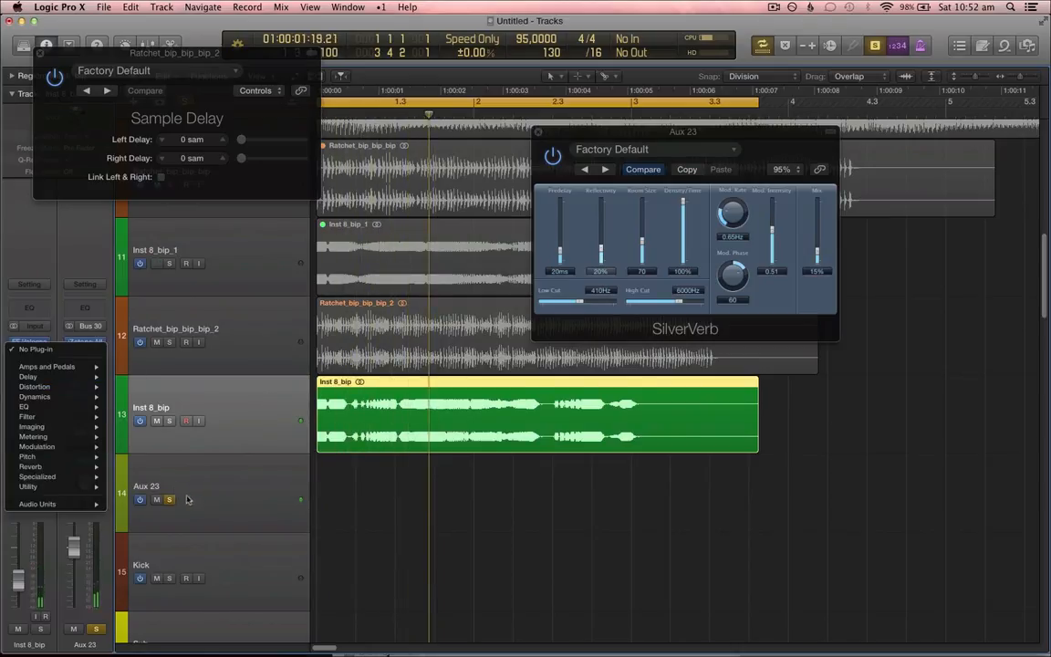
click(214, 501)
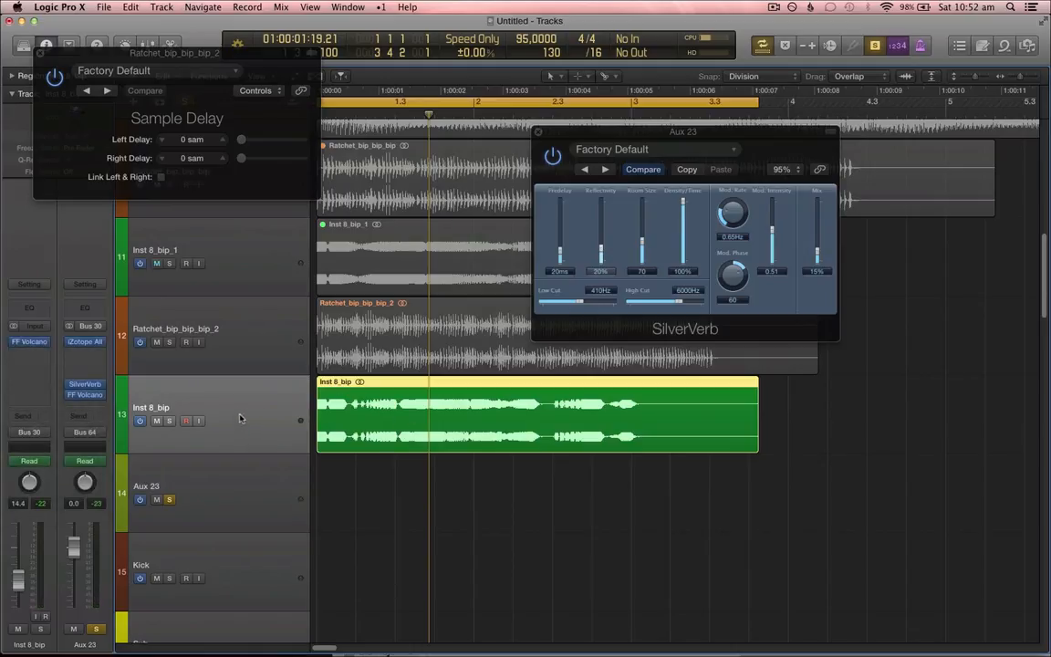
click(52, 358)
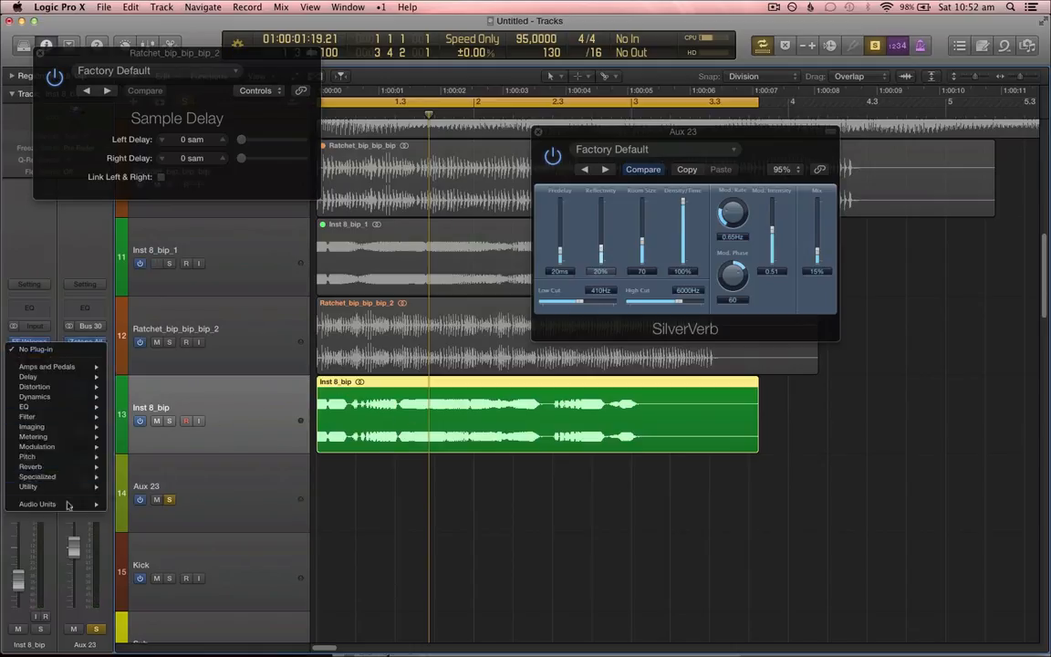
mouse_move(55, 503)
mouse_move(196, 423)
mouse_move(55, 425)
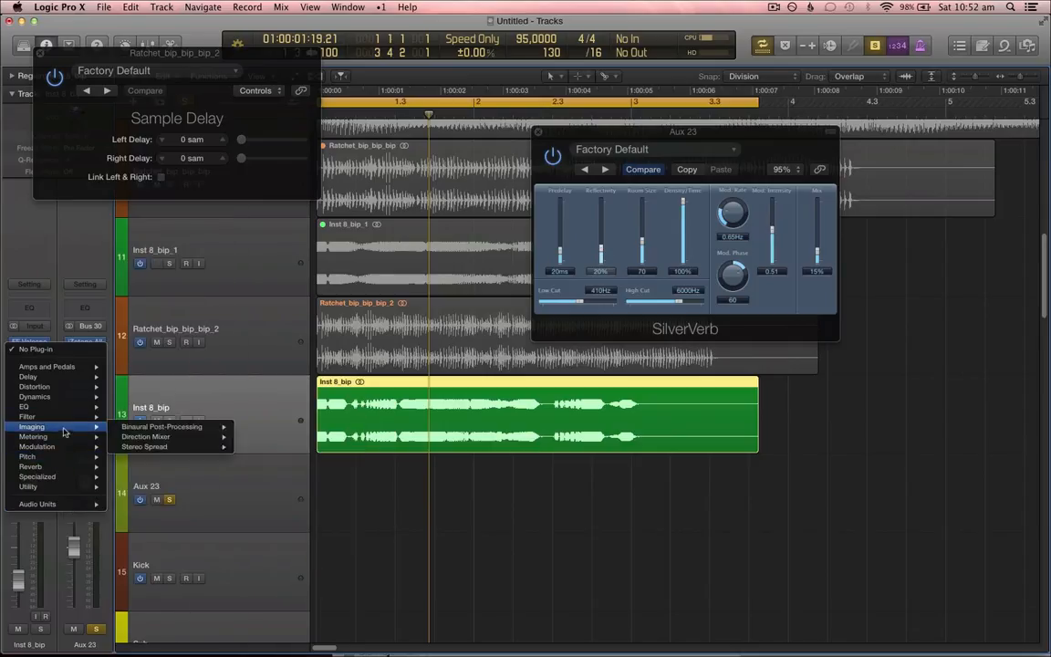
click(261, 436)
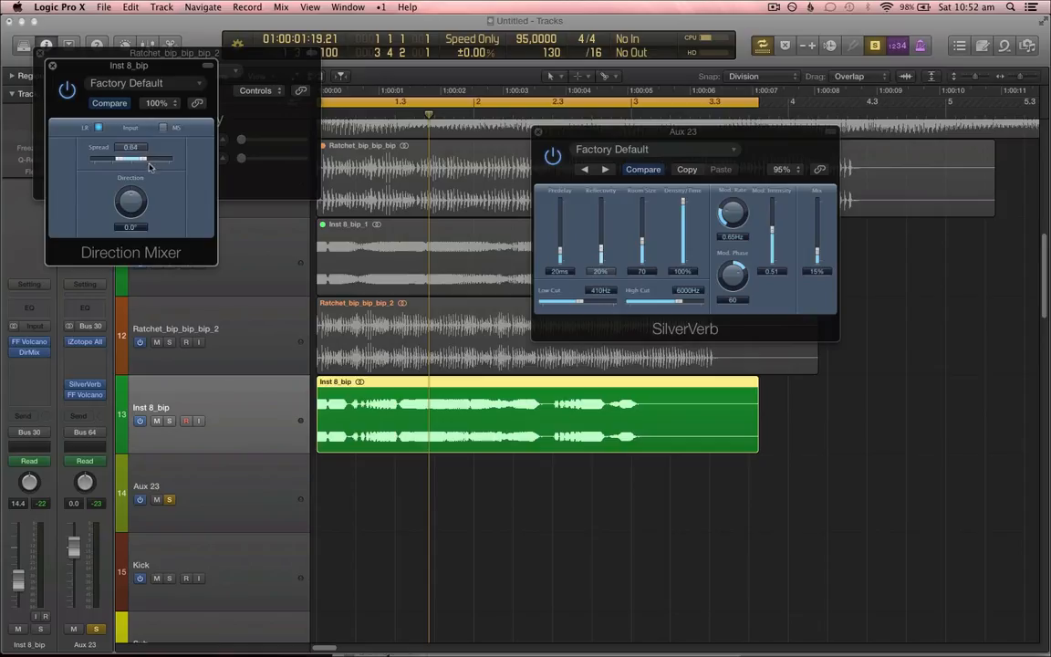
- Set the right delay of the Sample Delay on Ratchet_bip_bip_bip_2 to 1111 samples and close the Direction Mixer and SilverVerb windows
click(262, 340)
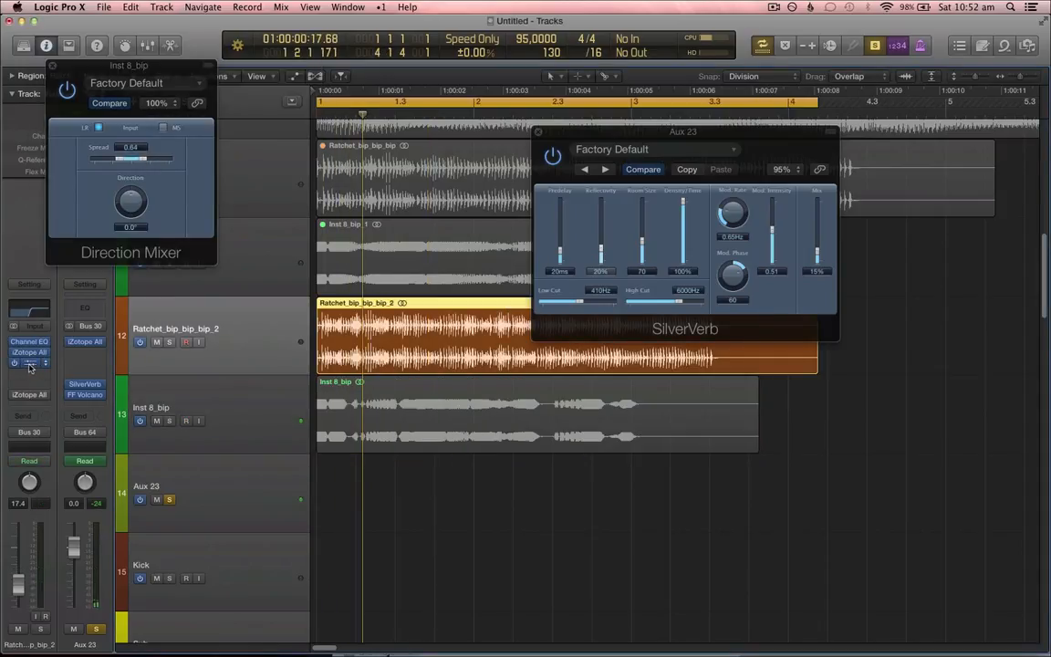
click(54, 68)
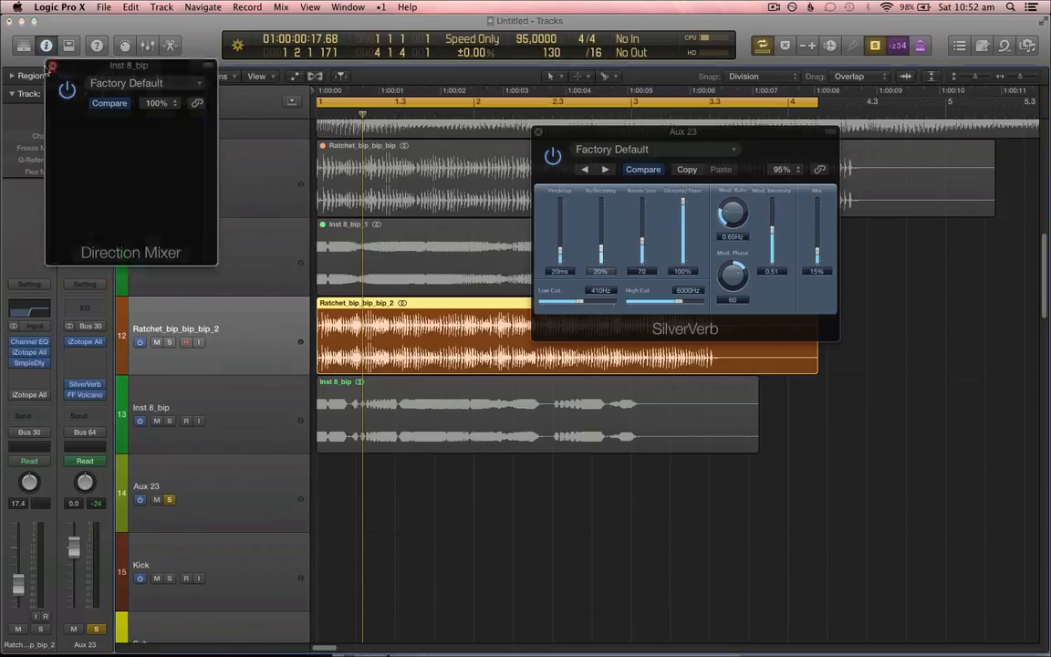
click(34, 363)
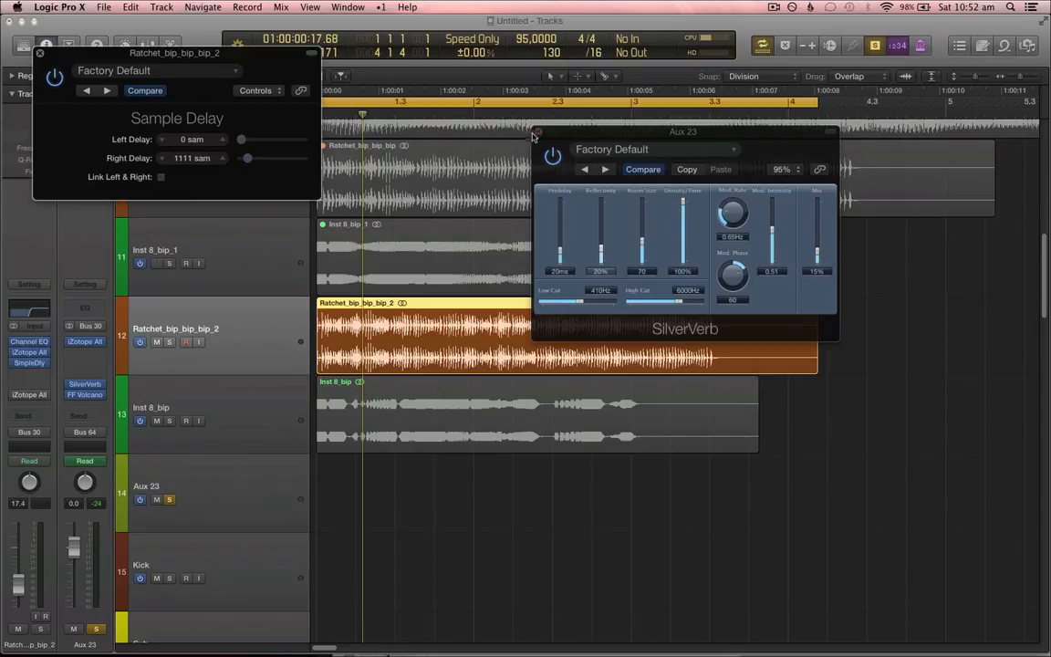
click(536, 132)
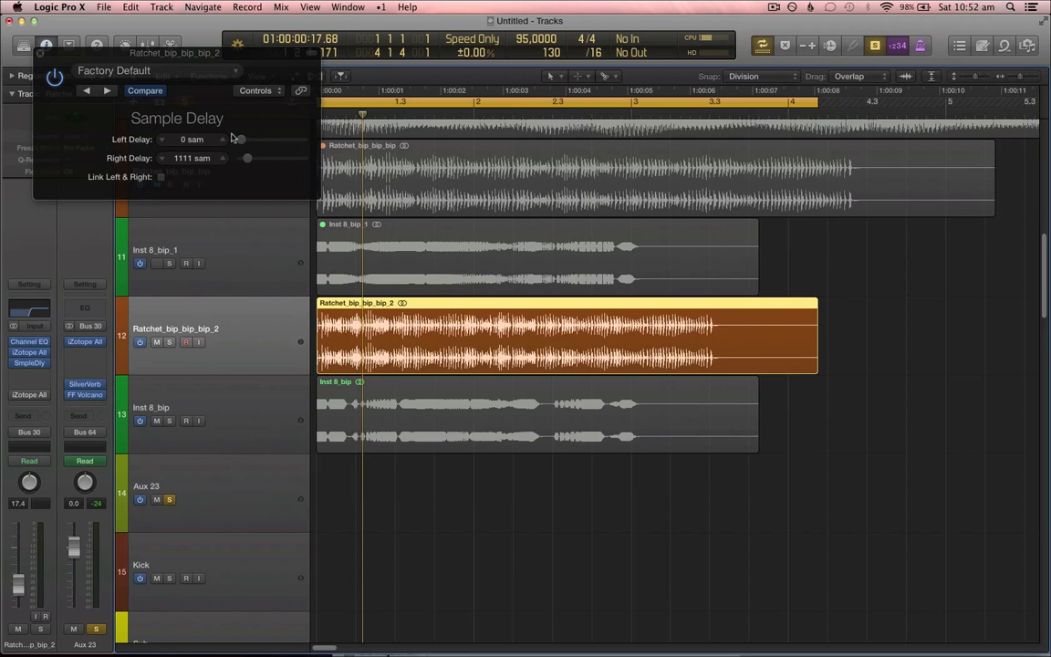
- Duplicate the Ratchet_bip_bip_bip_2 track with its settings and copy its audio region onto the new track
key(super+d)
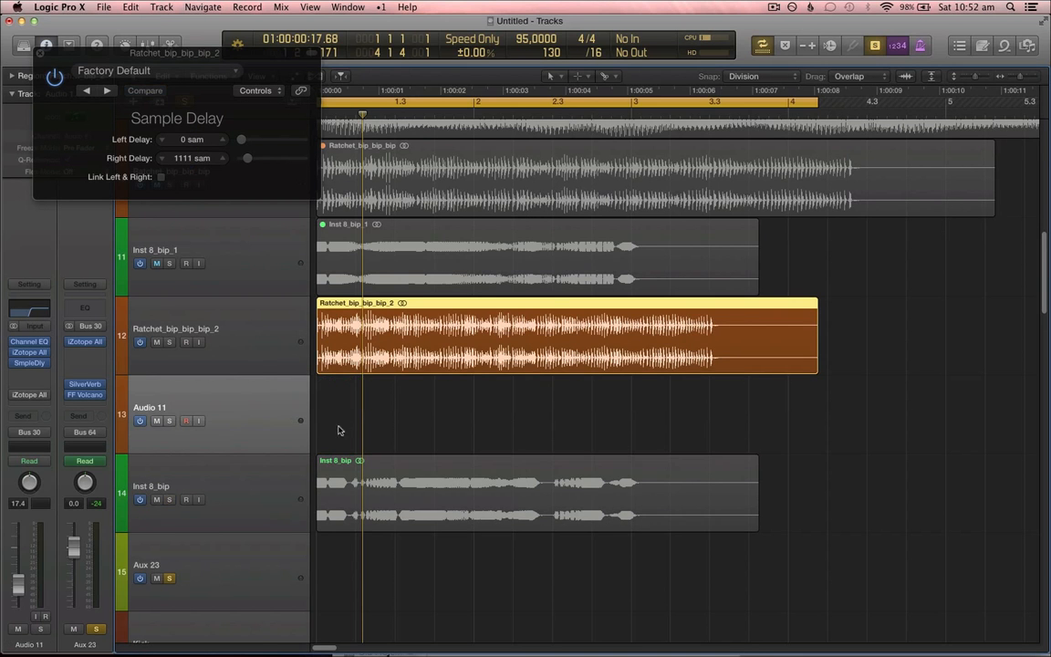
drag(343, 369, 371, 420)
- Shift the copied Ratchet region on Audio 11 slightly later than the original region
key(super+Right)
key(super+Right)
key(super+Right)
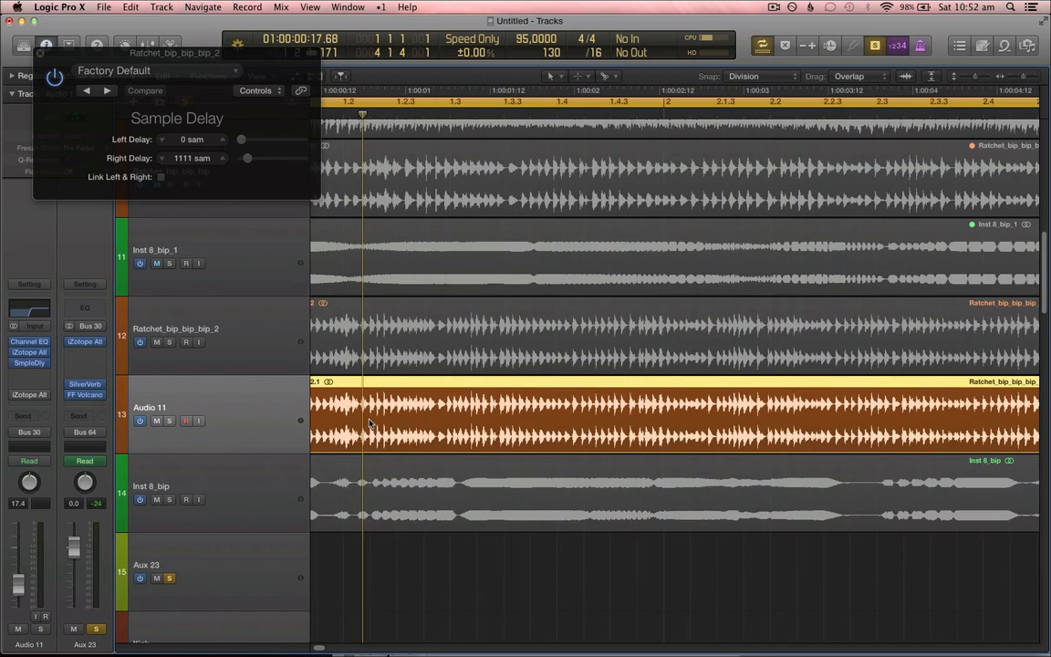
scroll(369, 421, left, 4)
scroll(370, 422, up, 2)
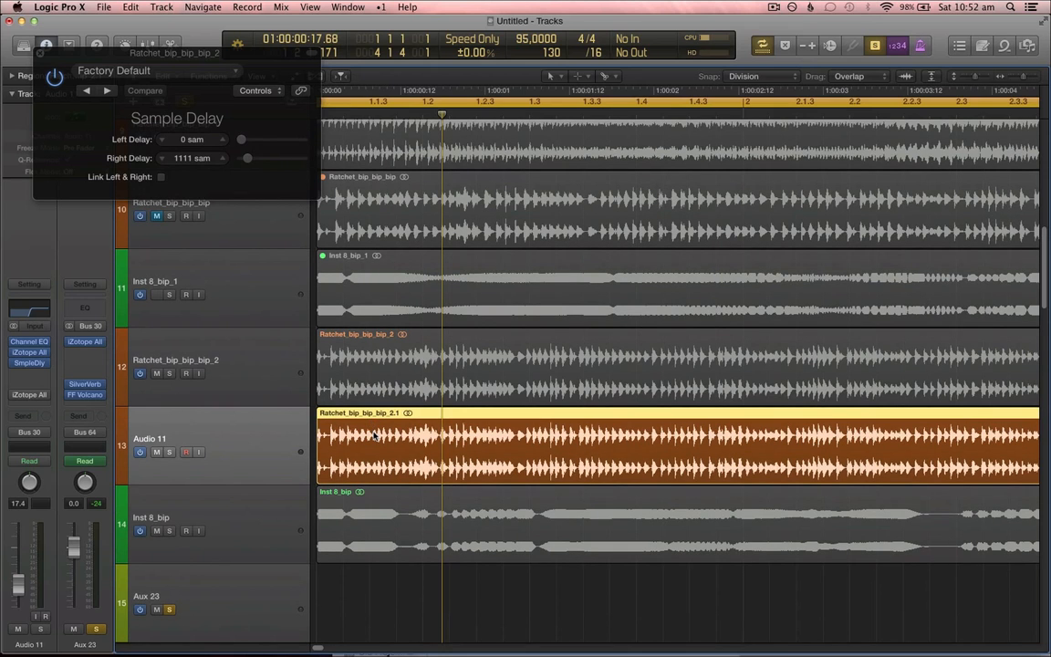
key(super+Right)
key(super+Right)
key(super+Right)
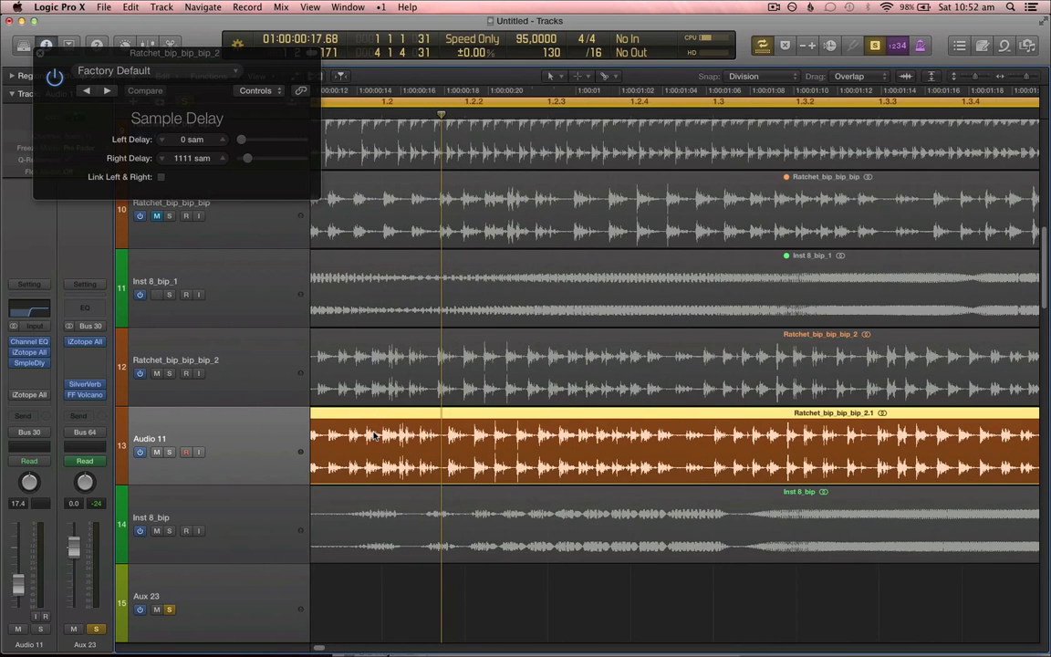
scroll(374, 434, left, 5)
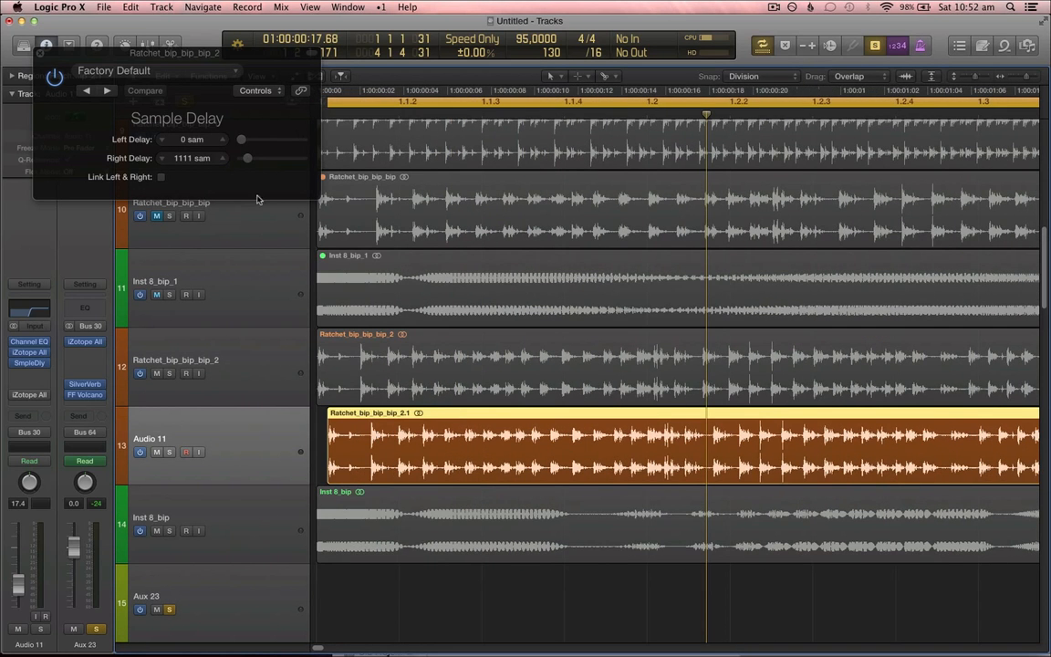
- Pan the duplicated Audio 11 track and the original Ratchet_bip_bip_bip_2 track to opposite sides
click(386, 365)
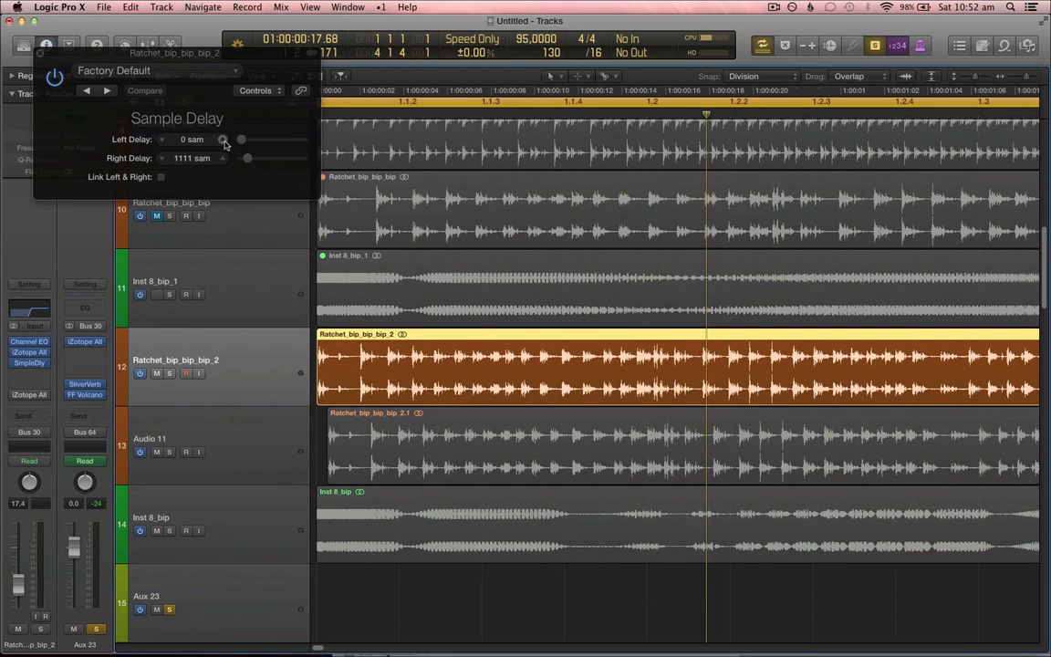
click(336, 454)
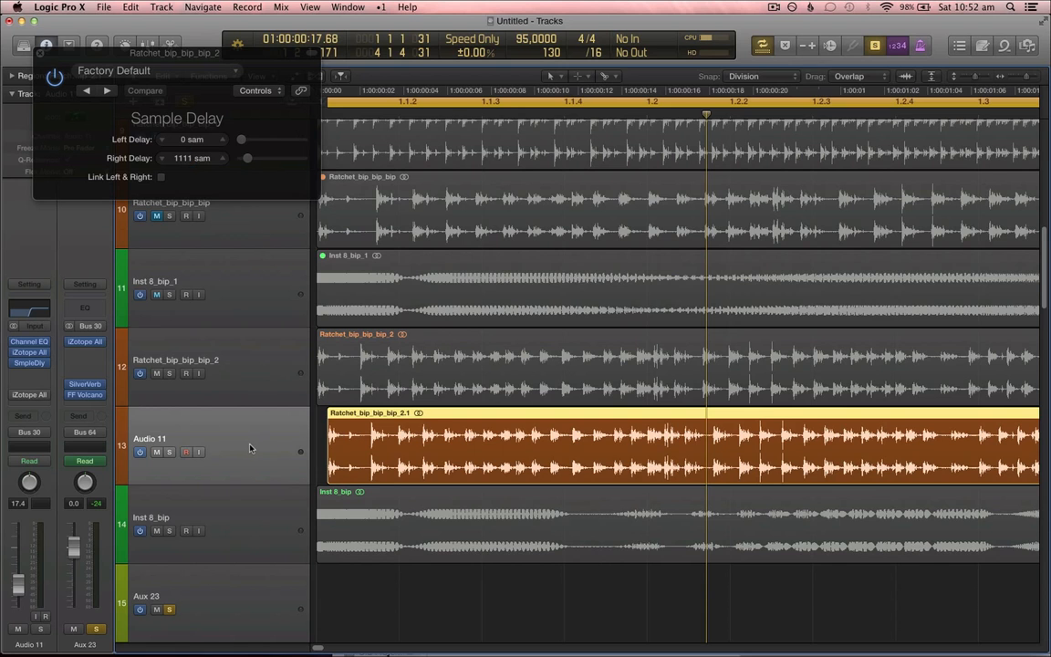
key(super+Right)
scroll(389, 459, left, 3)
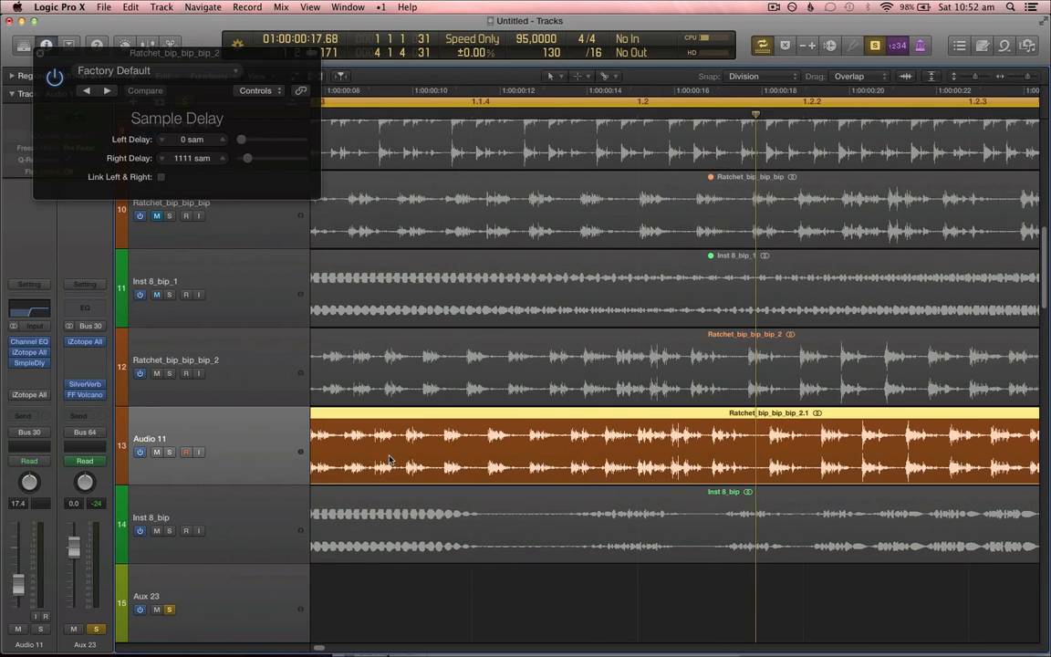
scroll(388, 459, left, 3)
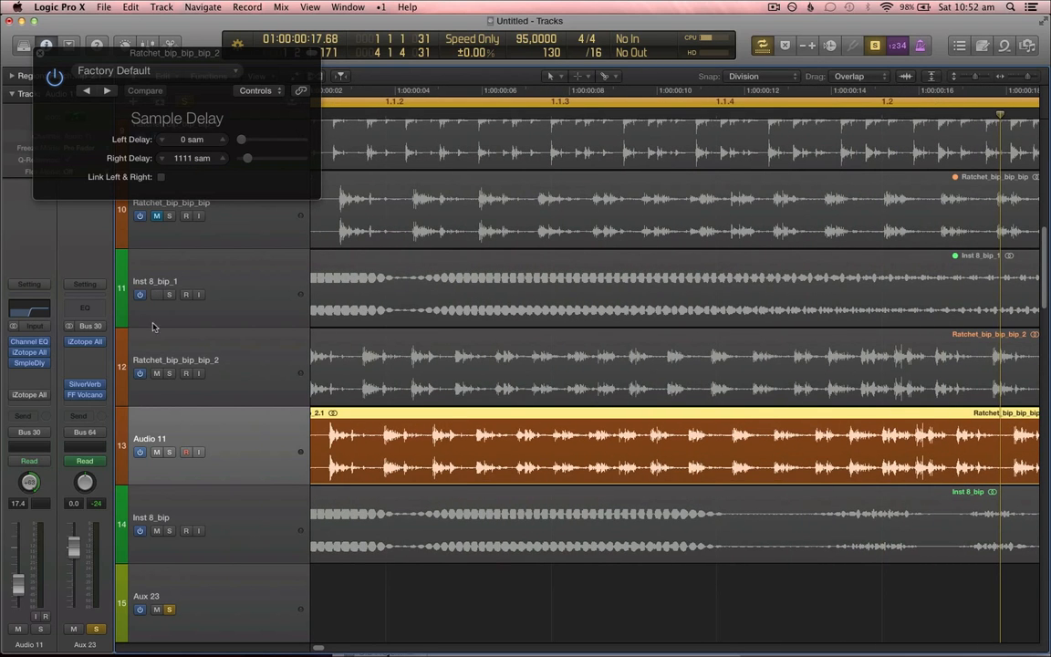
click(260, 358)
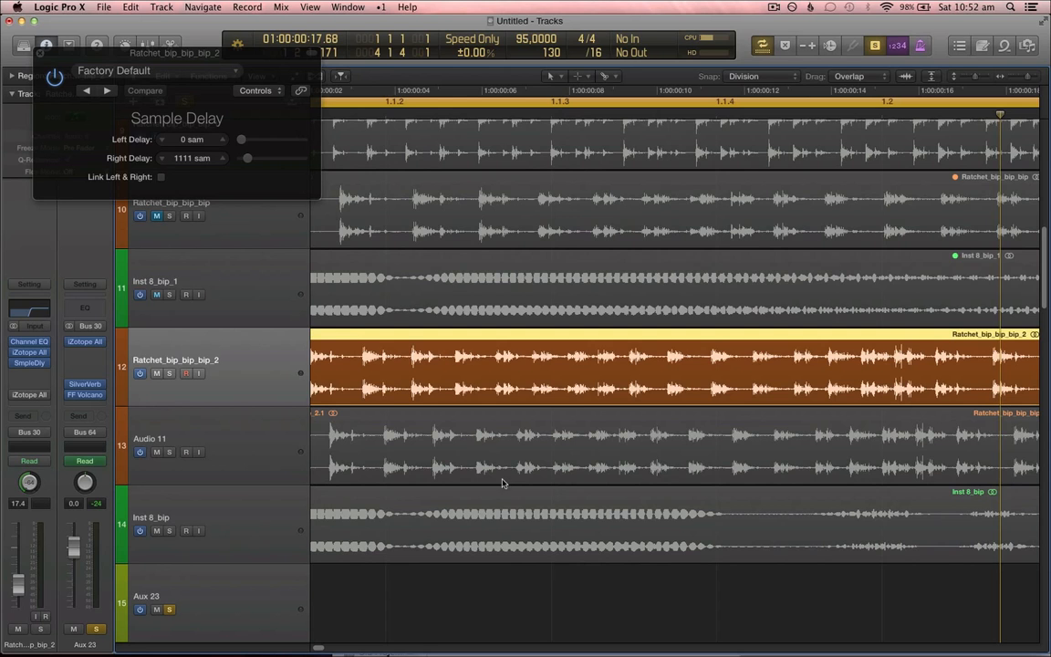
- Bypass the Sample Delay on both Ratchet tracks and play the two offset layers together
scroll(319, 436, left, 1)
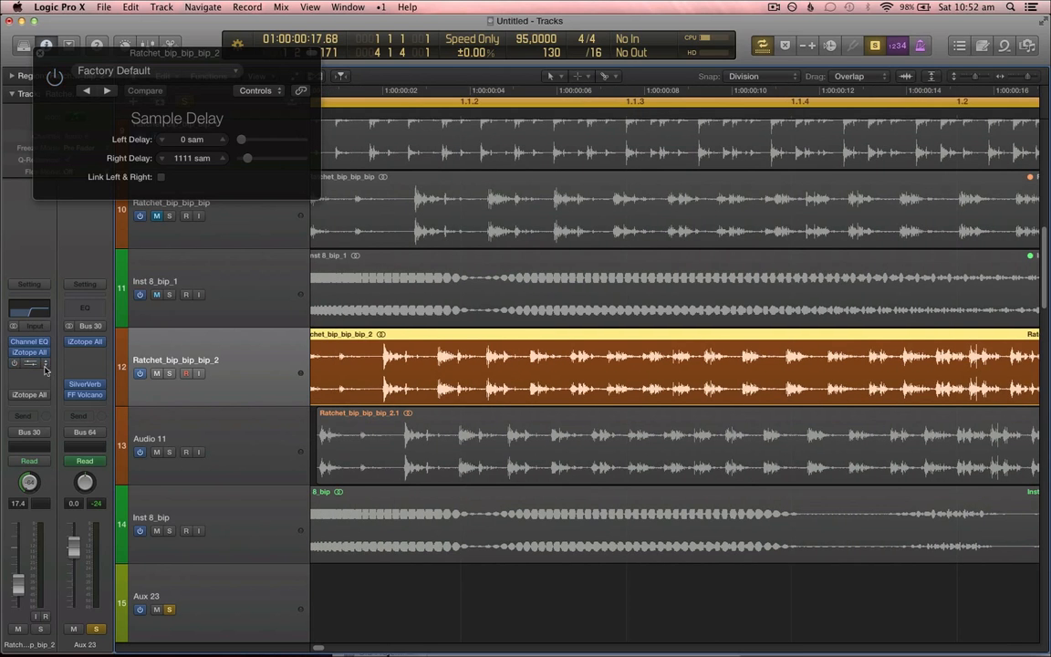
click(284, 422)
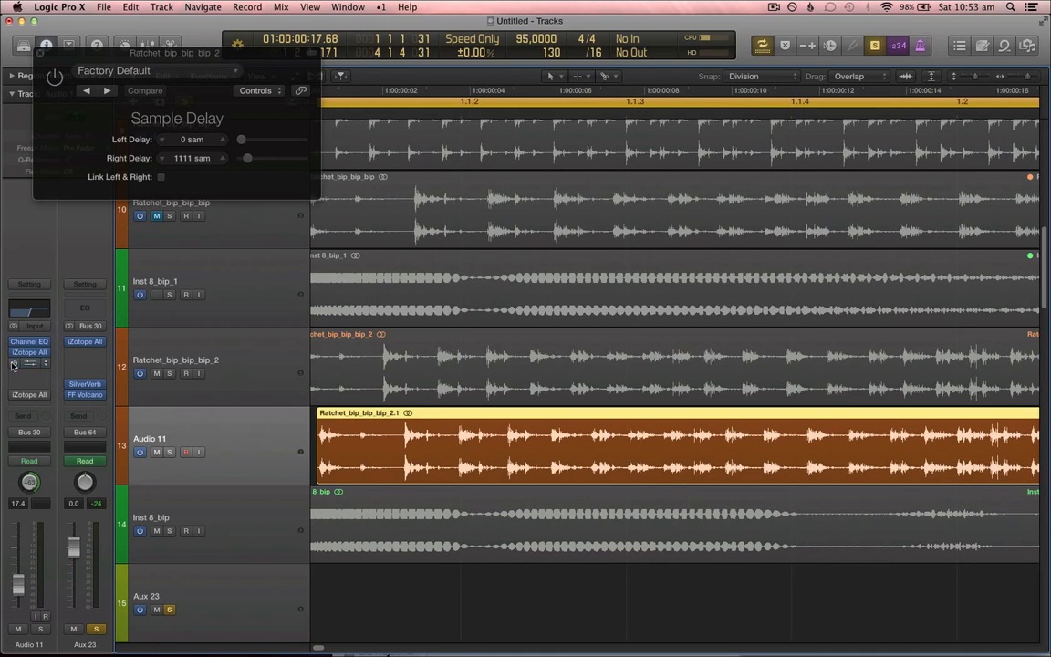
shift+click(226, 374)
scroll(375, 446, left, 1)
key(space)
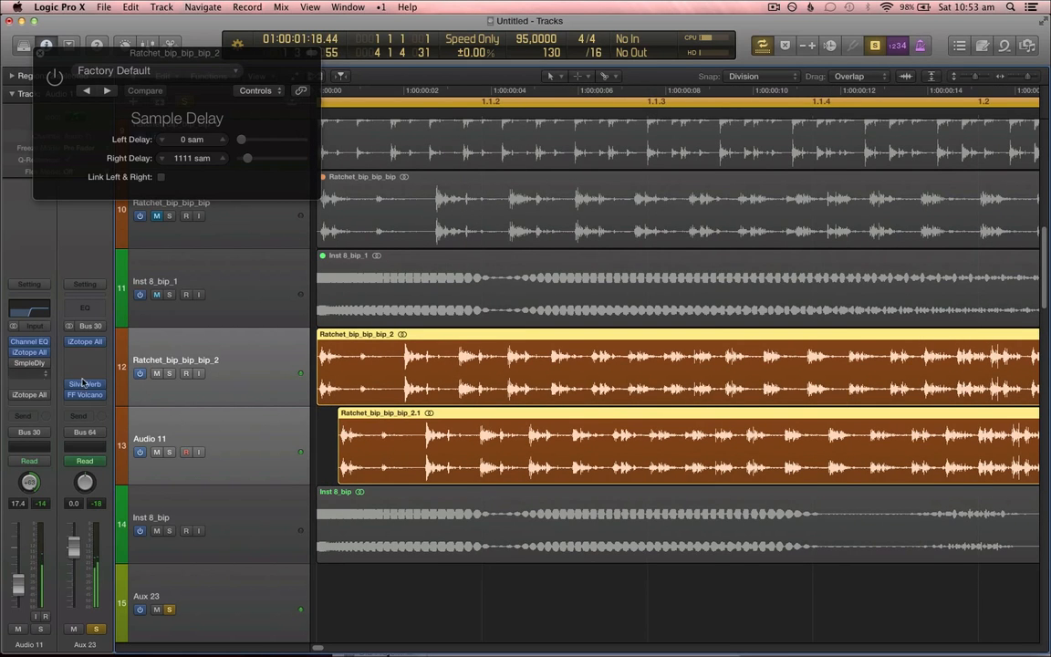
- Delete the offset region together with the Audio 11 track and return to Ratchet_bip_bip_bip_2 with its Sample Delay on and pan centred
click(231, 384)
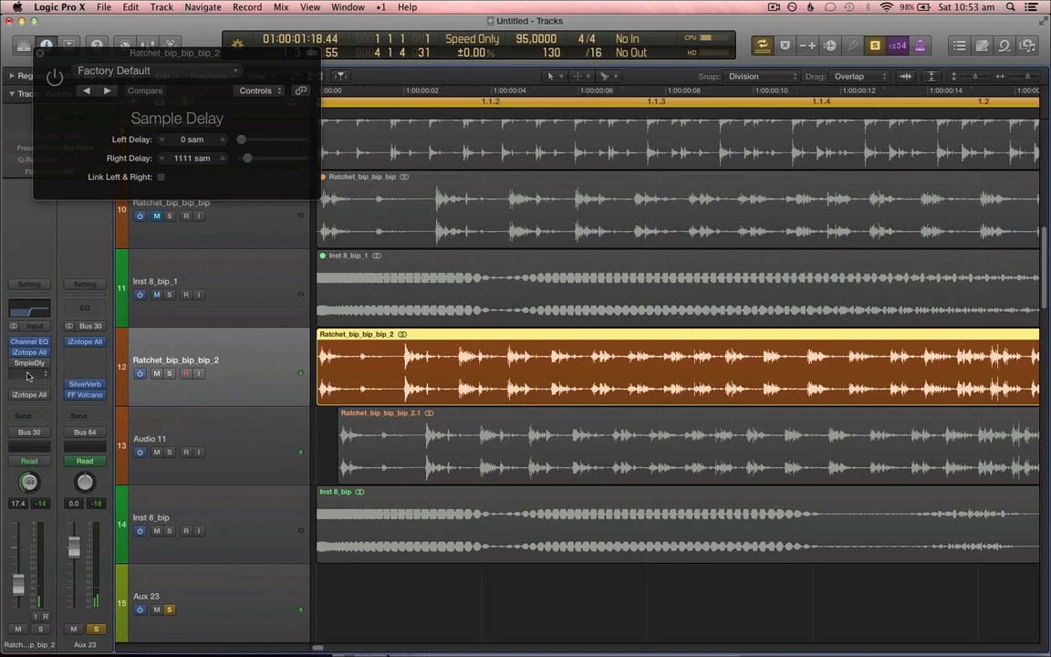
click(194, 432)
key(Delete)
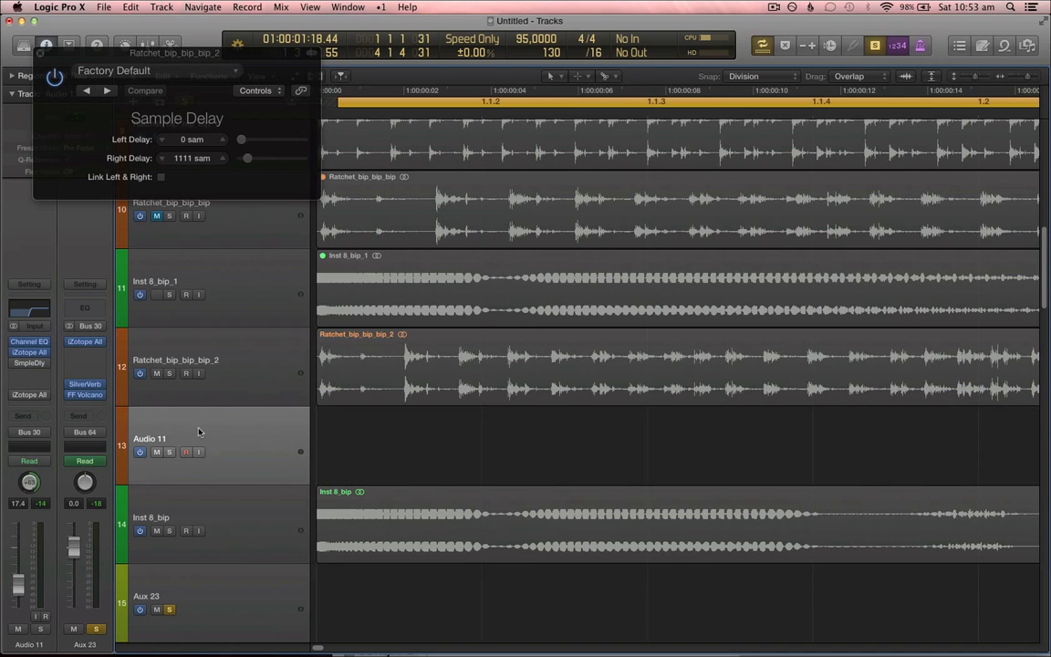
key(super+Delete)
click(260, 364)
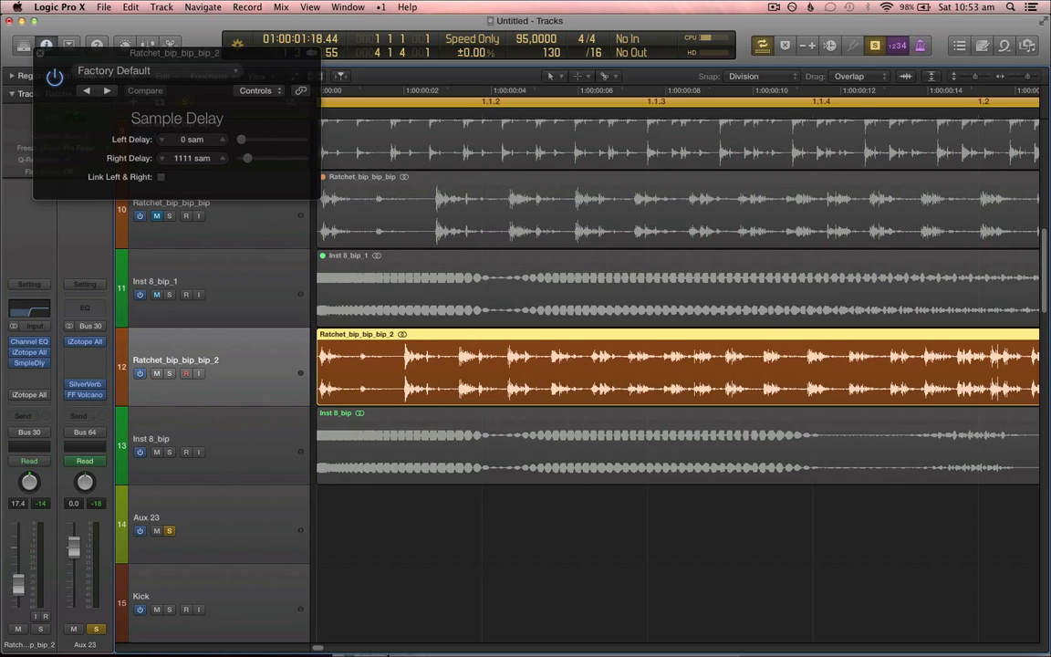
- Play back the Ratchet_bip_bip_bip_2 region on its own
key(super+Left)
key(super+Left)
key(super+Left)
key(super+Left)
key(super+Left)
key(space)
key(super+Left)
key(super+Left)
key(super+Up)
key(super+Up)
key(super+Up)
key(super+Left)
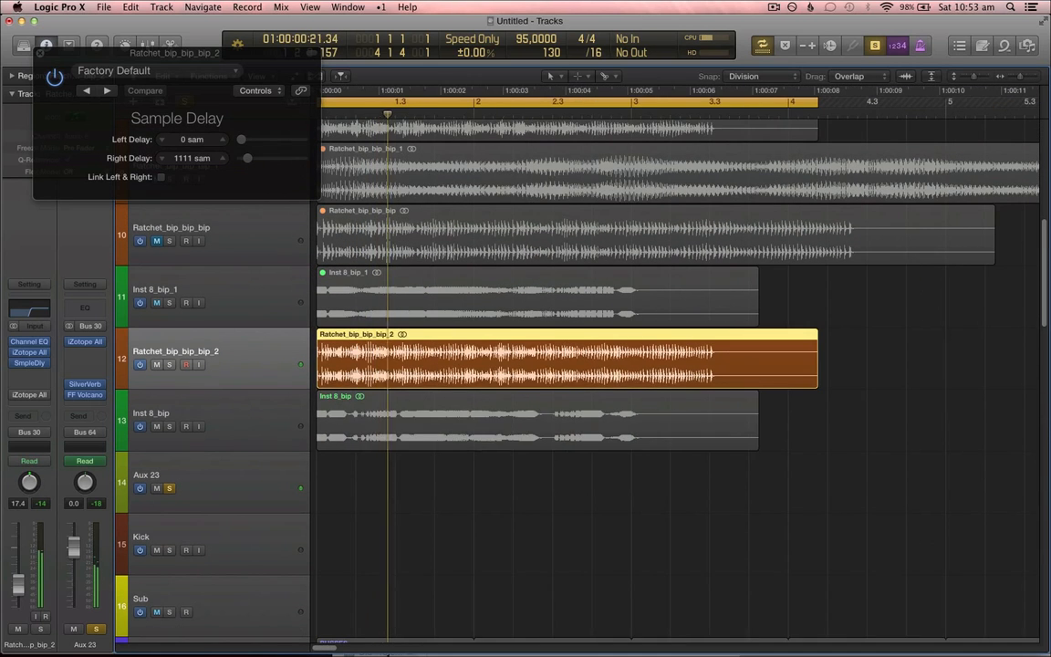
- Turn off the region solo and play Ratchet_bip_bip_bip_2 together with Inst 8_bip at a higher listening volume
click(157, 426)
key(space)
key(space)
click(251, 480)
key(XF86AudioRaiseVolume)
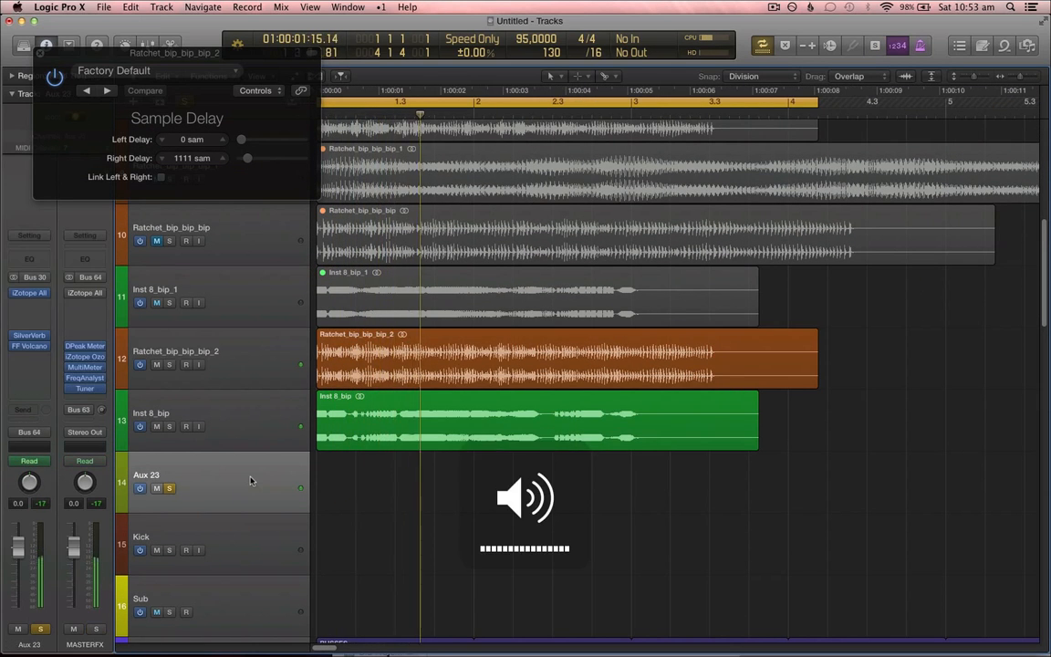
key(space)
key(space)
- Show the track automation and raise the first filter frequency point on Inst 8_bip to 75616 Hz
click(271, 410)
key(a)
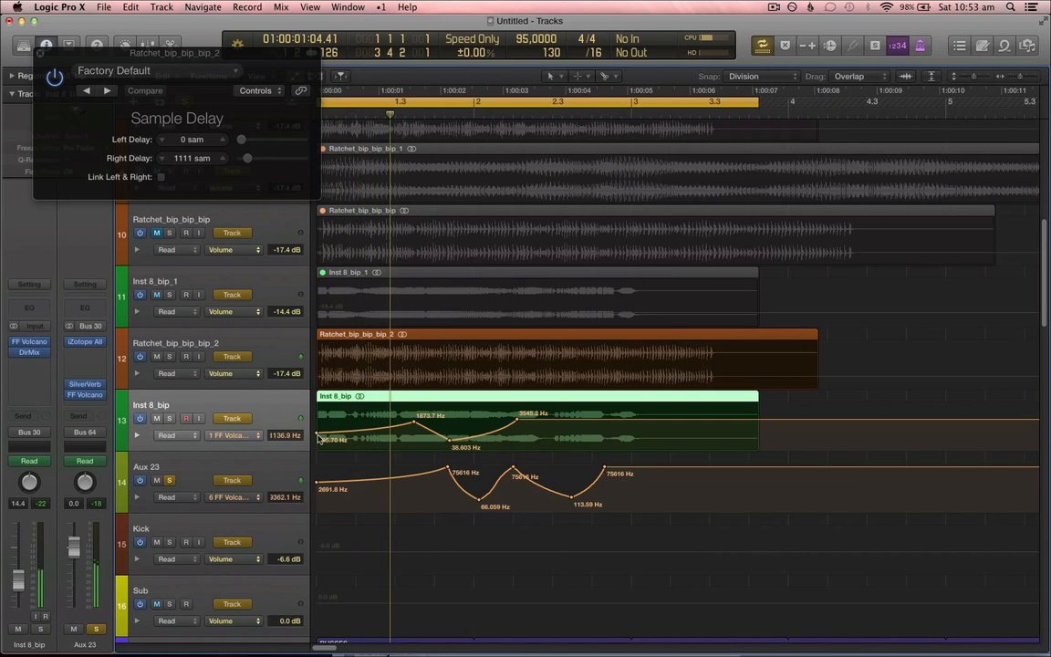
drag(319, 439, 356, 408)
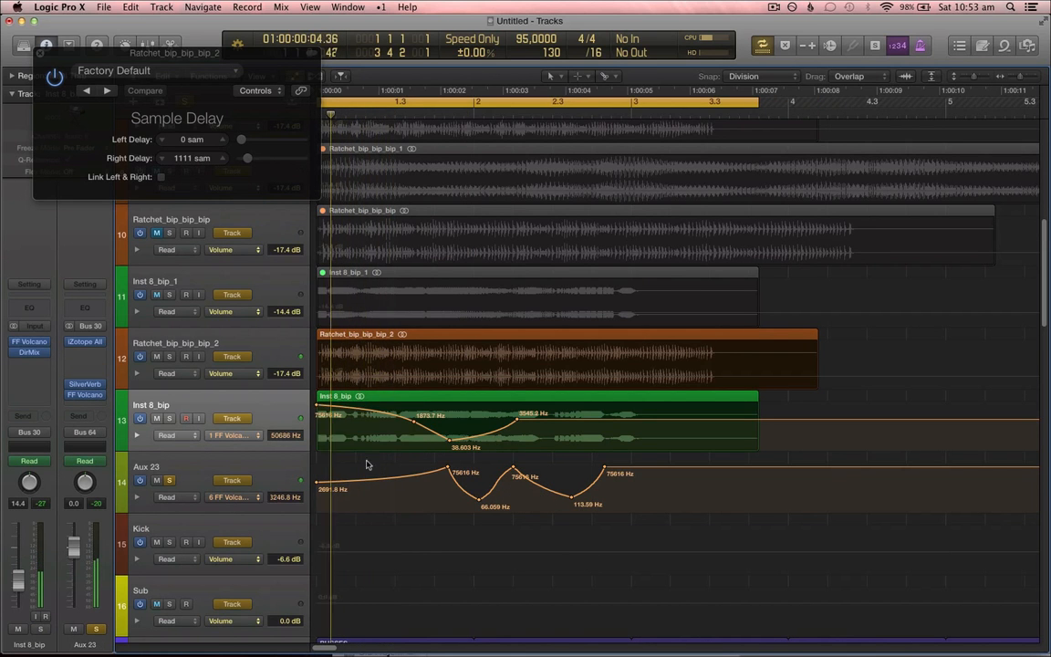
- Raise the first filter frequency point on Aux 23 to 75616 Hz and set the Inst 8_bip volume to -9.0 dB
click(289, 468)
drag(316, 481, 318, 466)
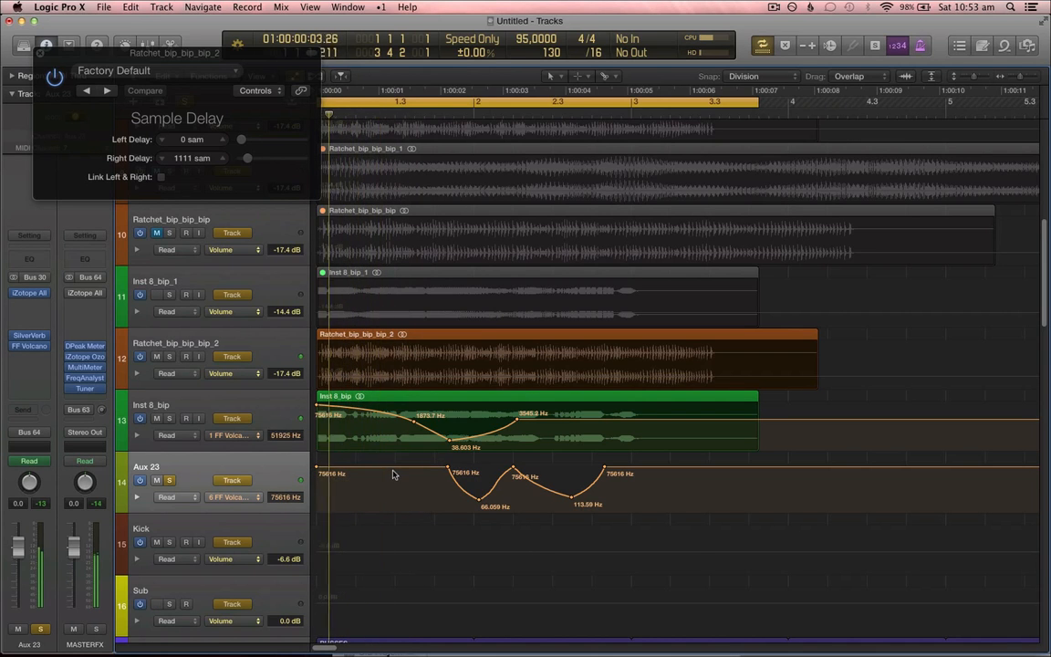
click(291, 408)
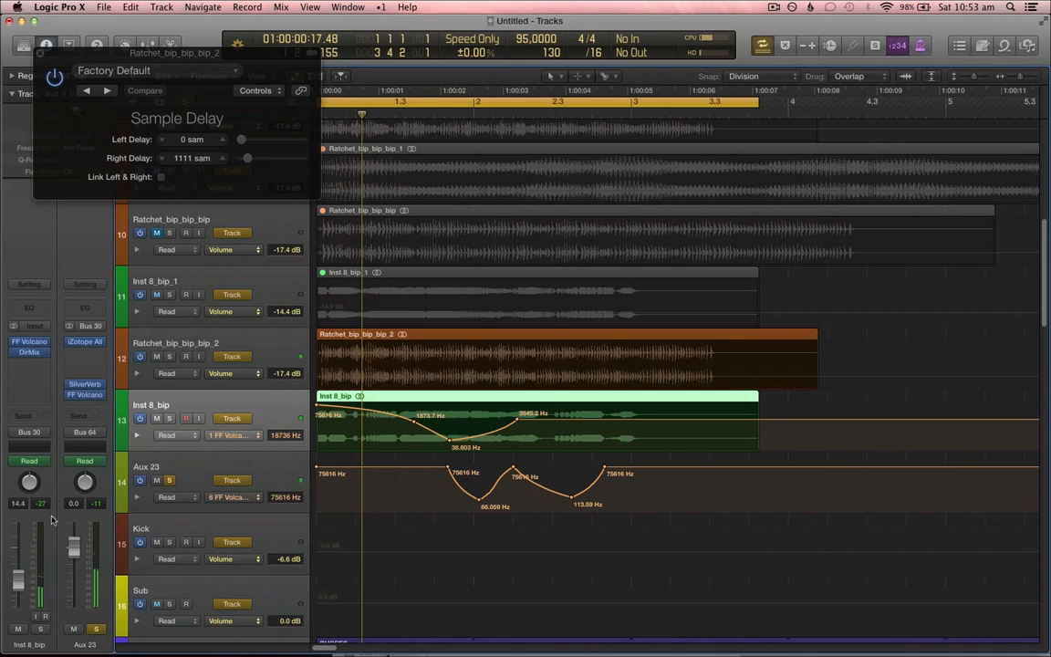
- Add curved filter automation at the start of Aux 23 with points near 4.8, 66690 and 192.5 Hz, moving the following peak slightly earlier
click(306, 466)
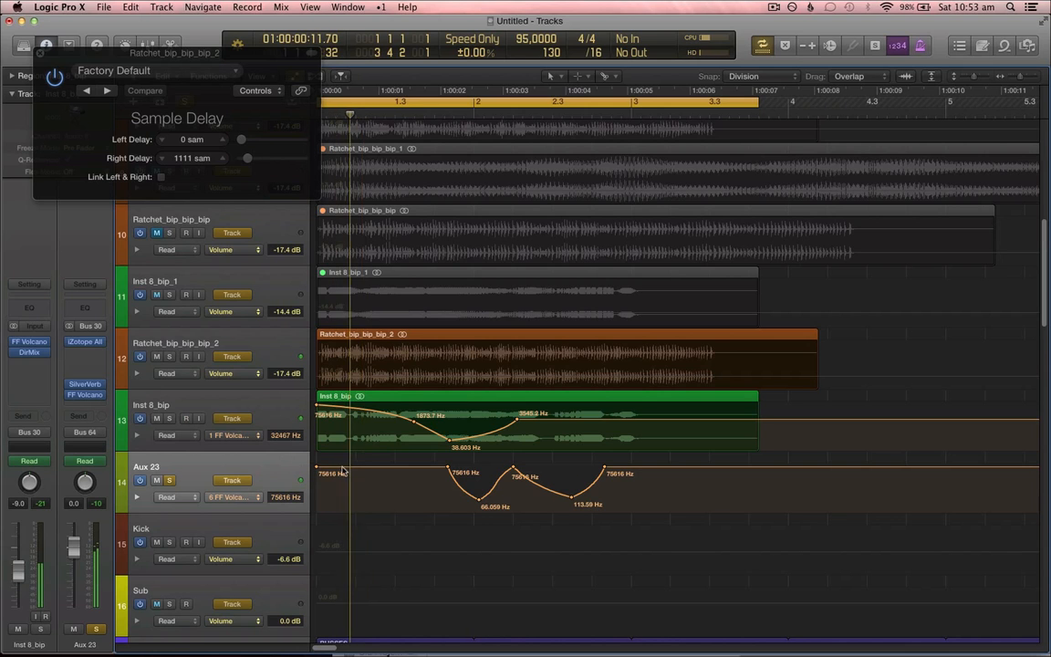
click(379, 468)
drag(381, 480, 343, 532)
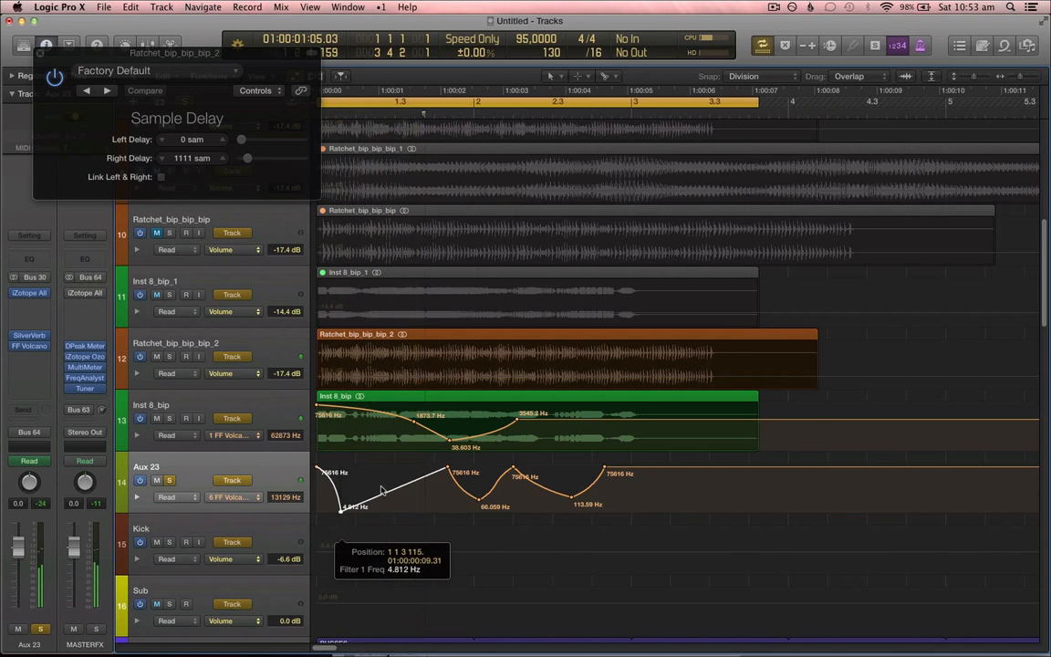
click(382, 494)
mouse_move(382, 493)
mouse_down()
mouse_move(381, 466)
mouse_move(369, 467)
mouse_move(396, 470)
mouse_move(396, 494)
mouse_up()
click(396, 467)
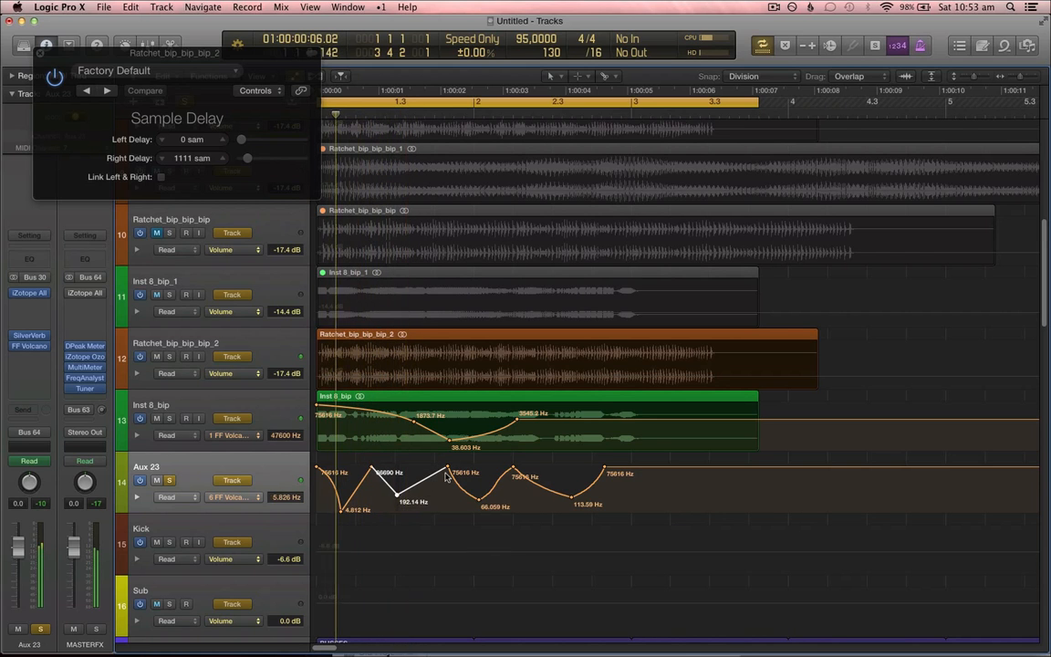
drag(447, 467, 378, 508)
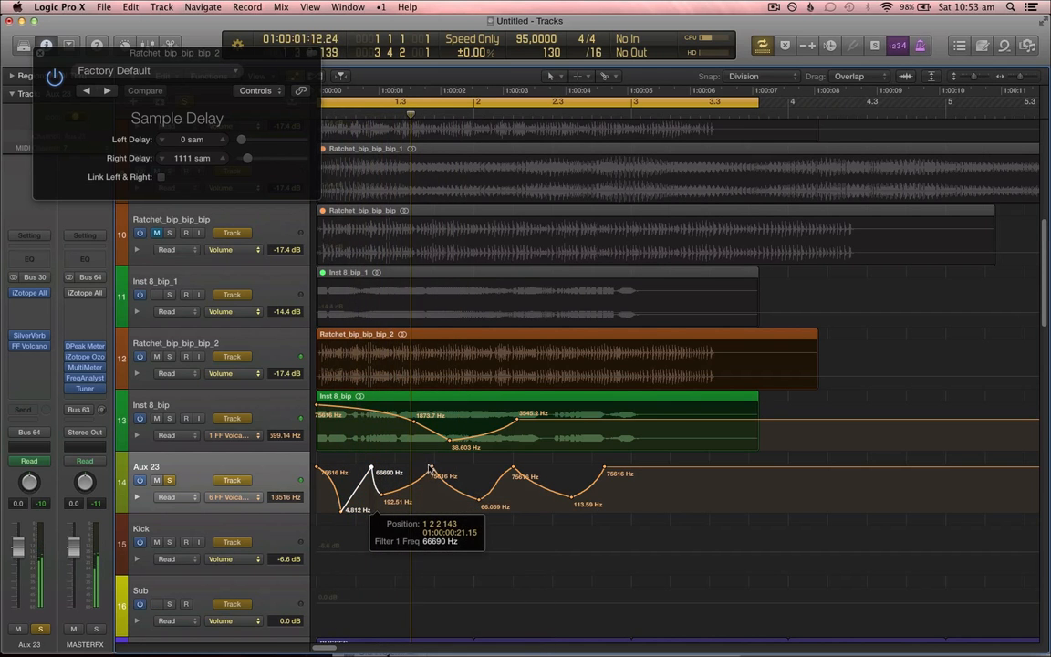
click(432, 469)
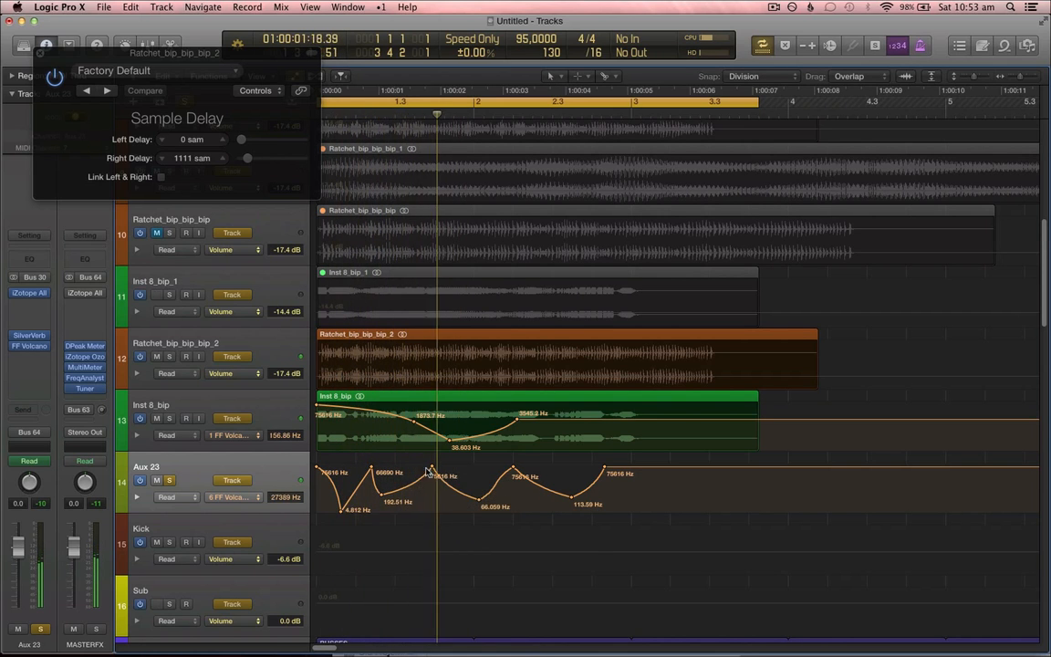
- Hide the automation and create a duplicate track of Inst 8_bip with its settings
key(a)
click(432, 438)
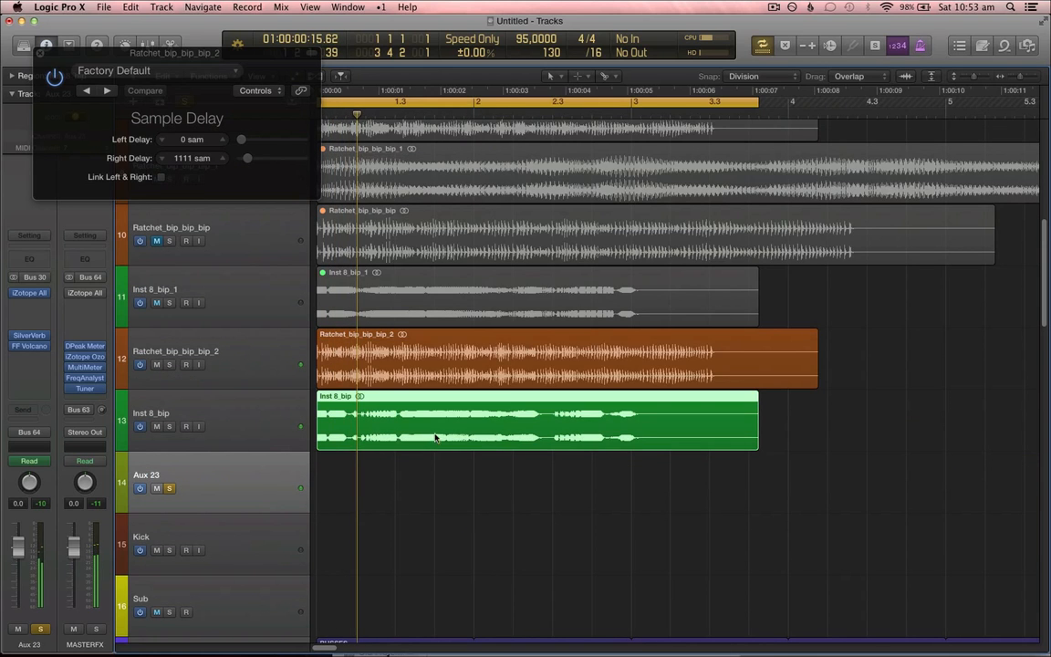
key(t)
key(t)
click(265, 405)
key(super+d)
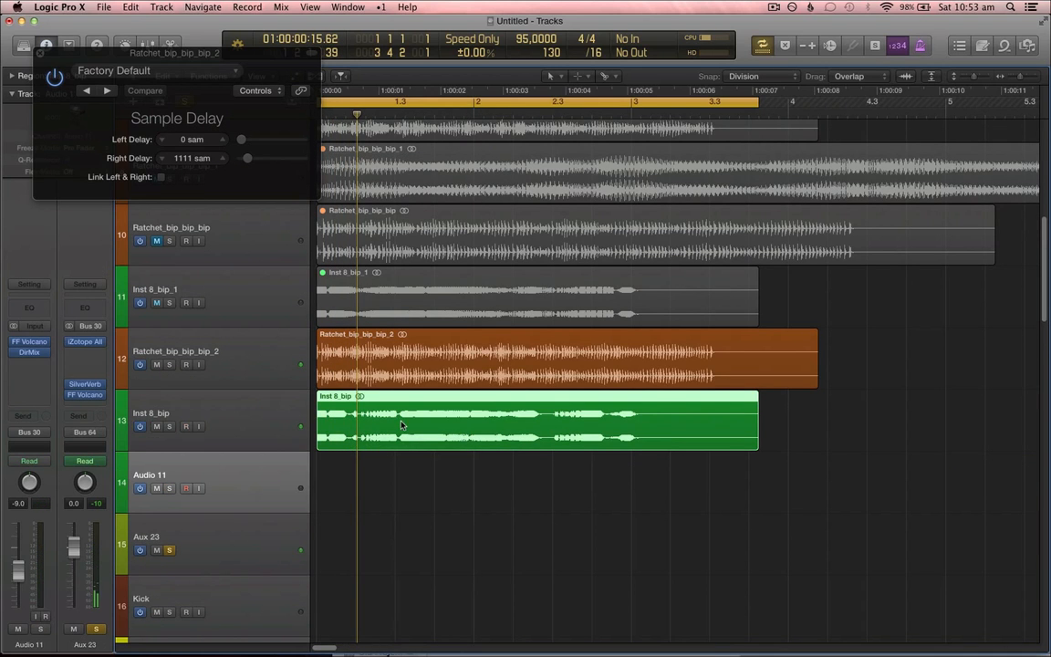
- Split the Inst 8_bip_1 region at bar 2 and move its first part onto the Audio 11 track at bar 2
scroll(457, 509, down, 5)
key(t)
key(t)
scroll(428, 517, up, 5)
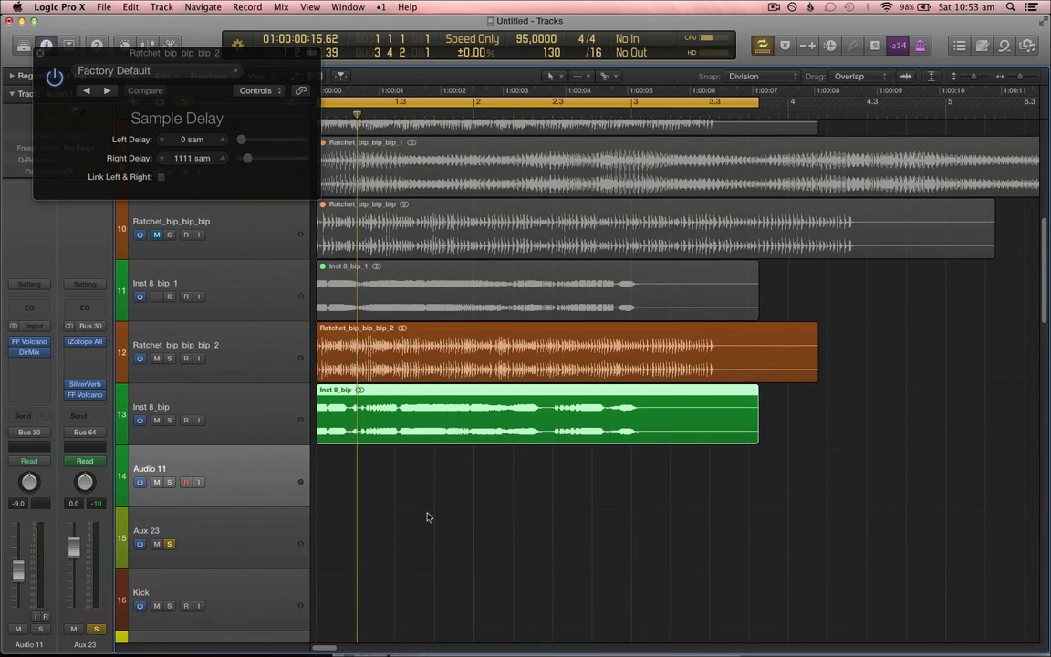
key(super+Up)
key(super+Up)
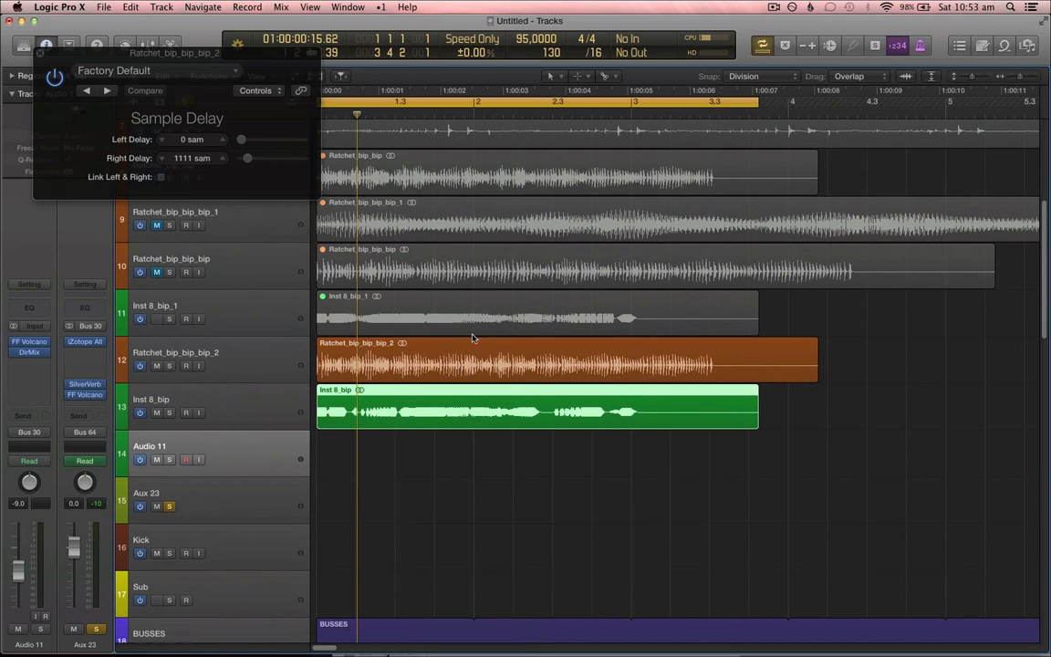
right_click(477, 311)
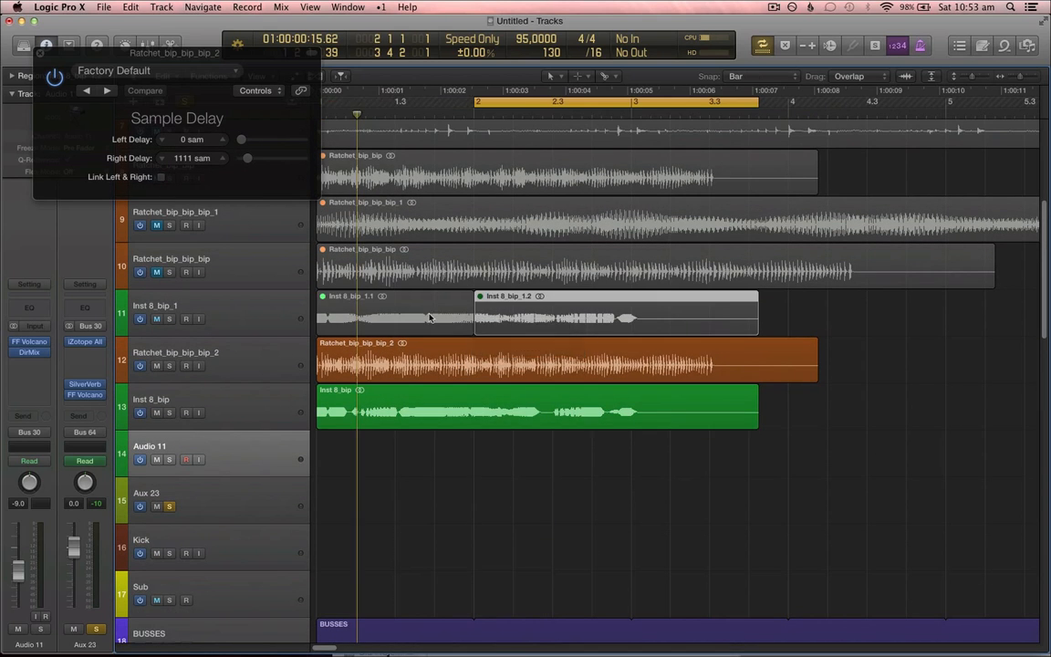
drag(419, 319, 570, 458)
- Split the Inst 8_bip region at position 1 3 1 1 and delete its second part without erasing the automation
click(447, 402)
key(t)
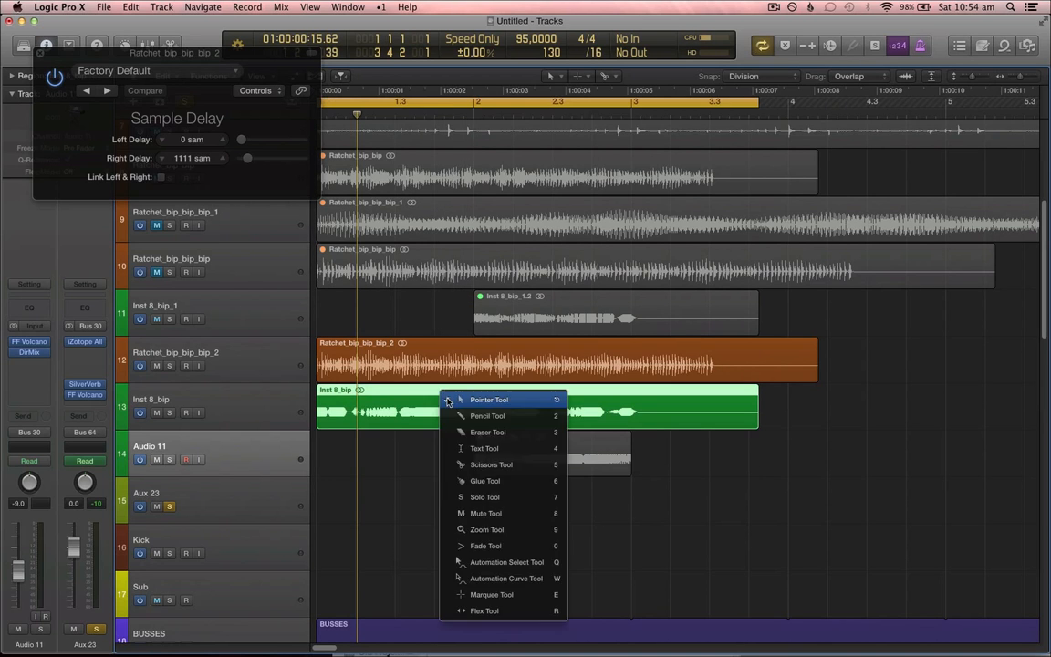
key(t)
click(396, 416)
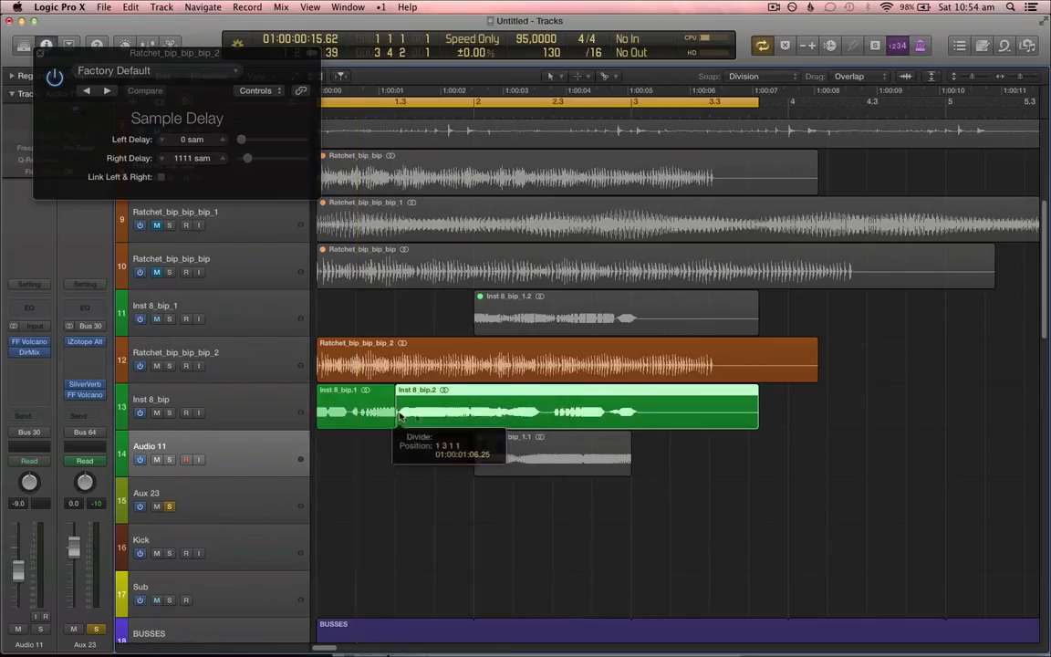
click(552, 241)
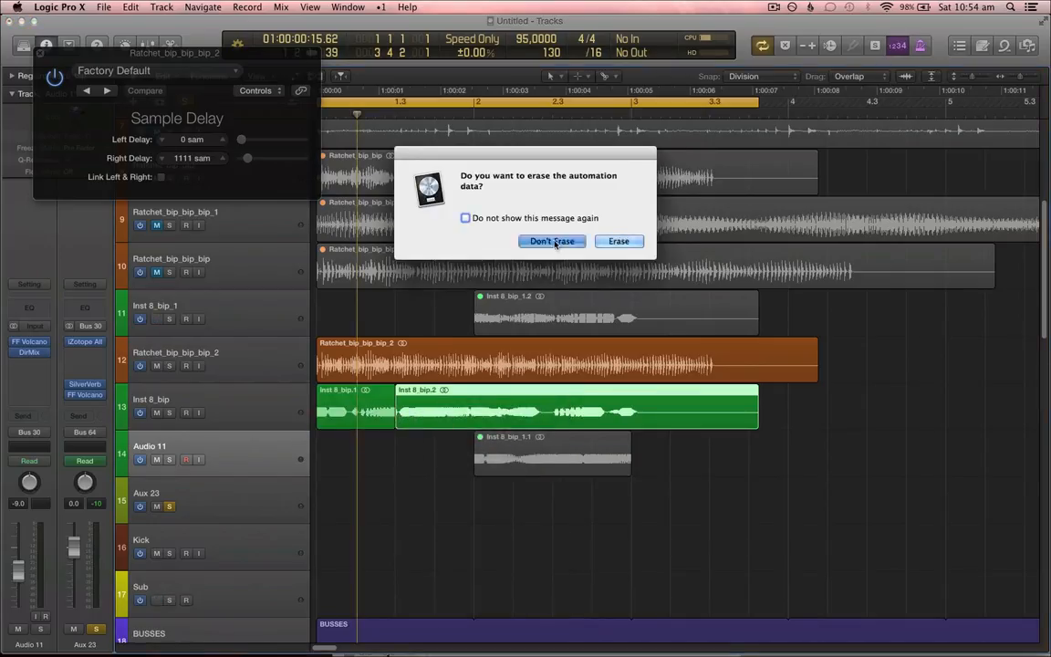
- Move the Inst 8_bip_1.1 region directly behind the first Inst 8_bip region, unmute it and play the combination
drag(525, 445, 449, 398)
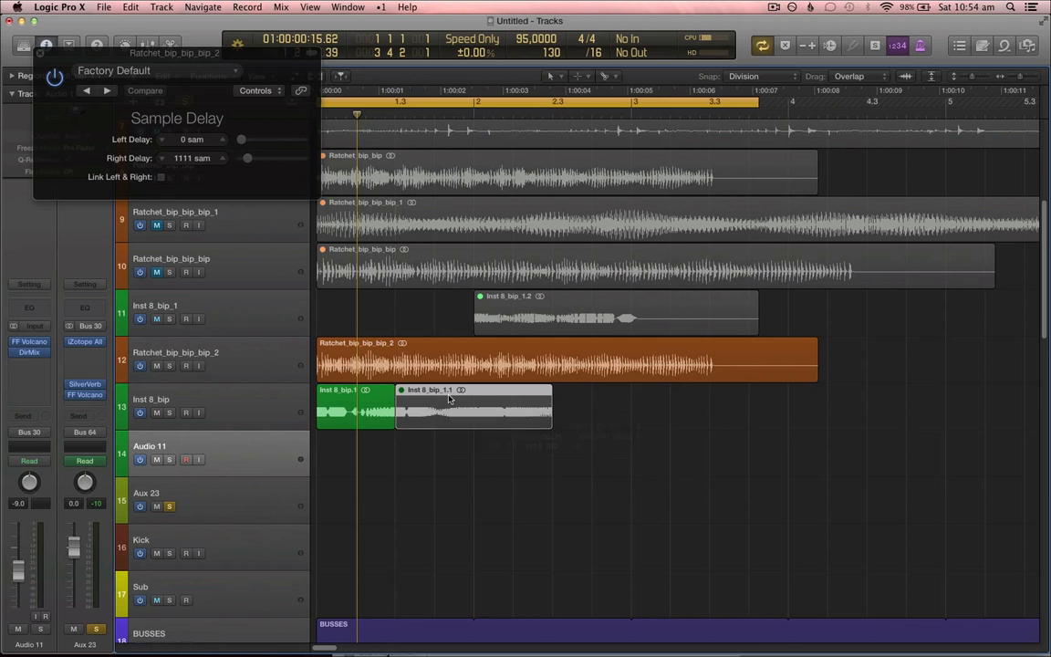
click(268, 402)
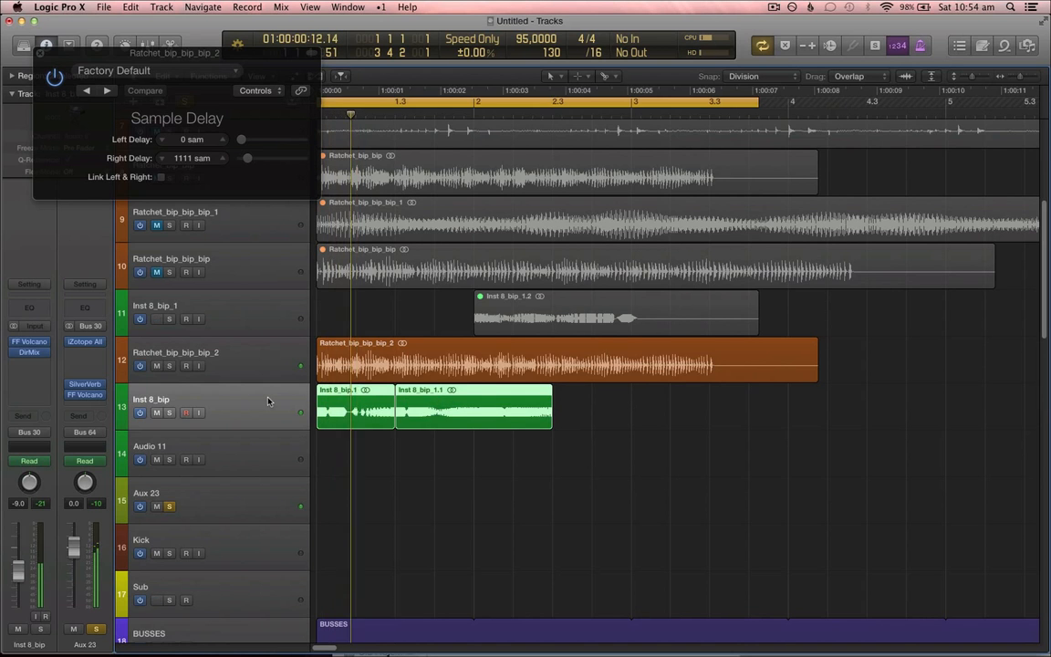
key(super+Right)
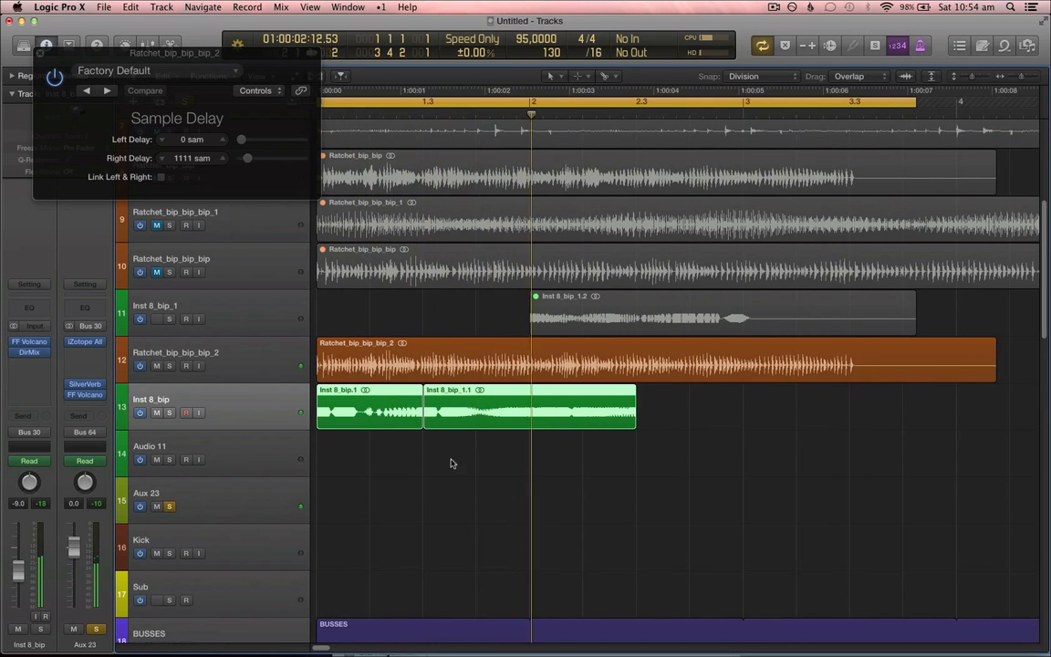
key(space)
- Cut off the first beat of the Inst 8_bip_1.1 region and close the gap without moving the track automation
right_click(475, 411)
click(457, 414)
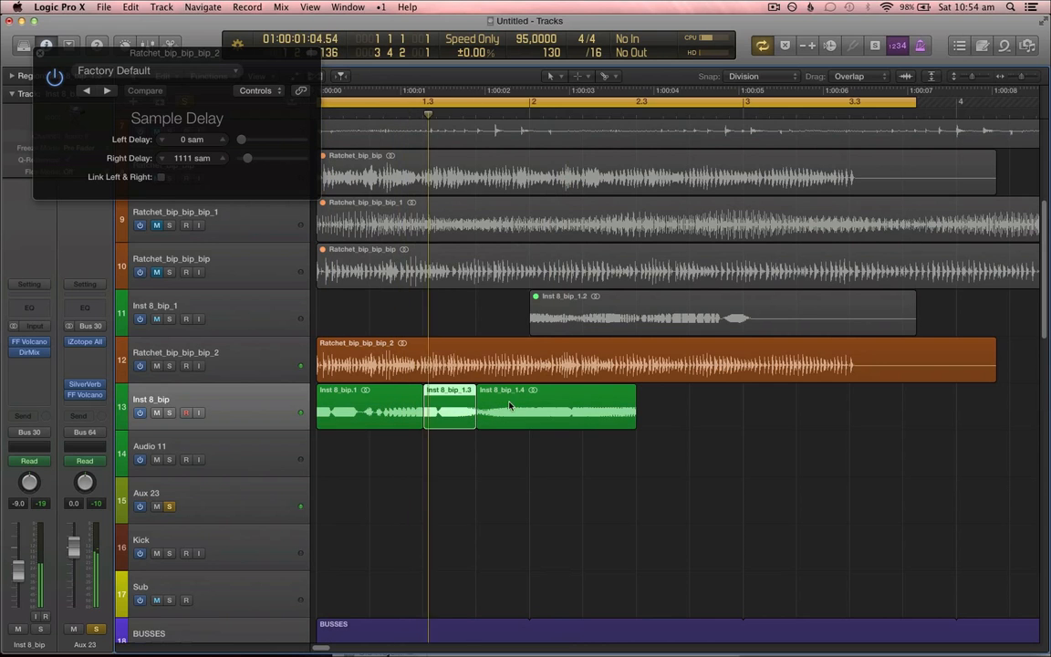
key(Delete)
key(Delete)
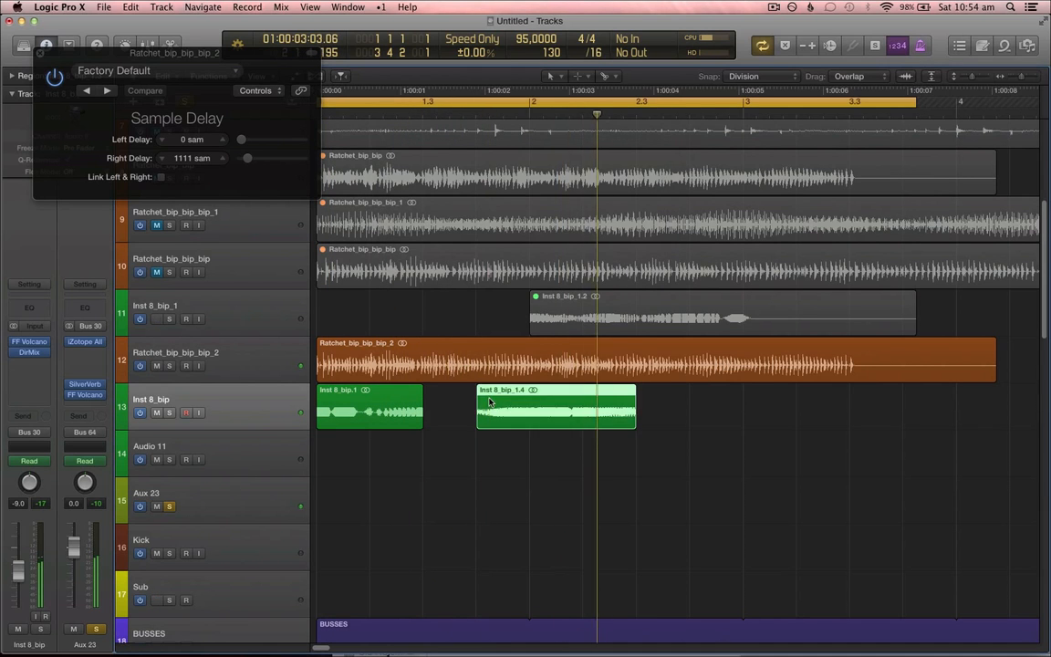
drag(529, 399, 476, 399)
click(551, 240)
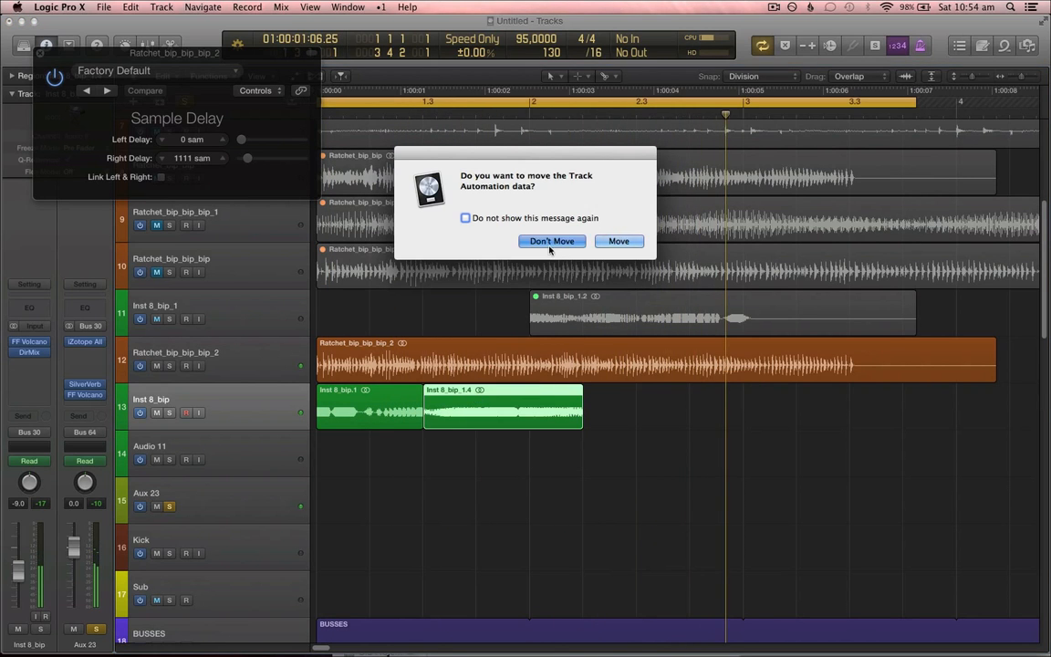
- Split the Ratchet_bip_bip_bip_2 region at position 2 2 1 1 and delete the part behind the cut
right_click(577, 377)
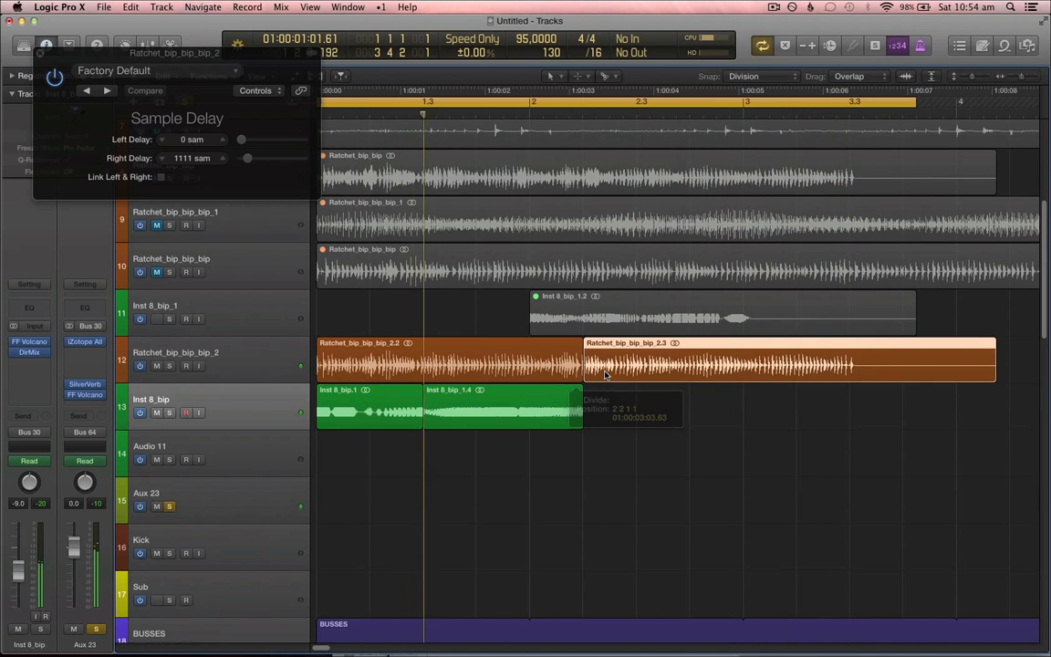
key(Delete)
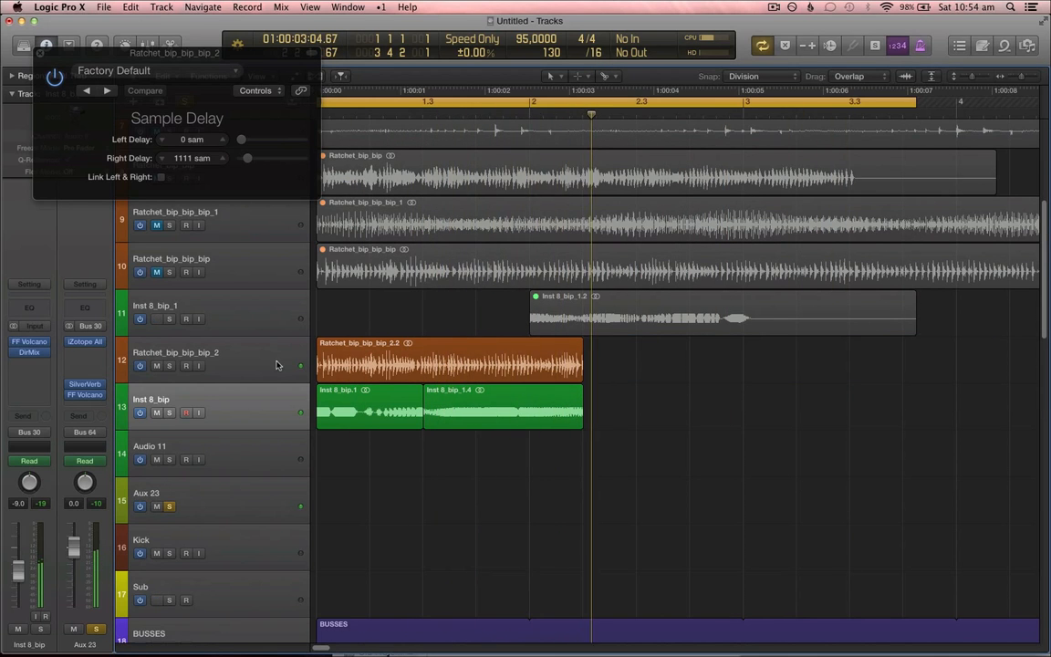
- Change the Ratchet_bip_bip_bip_2.2 region's fade-out to Slow Down with a length of 700
click(278, 365)
click(41, 53)
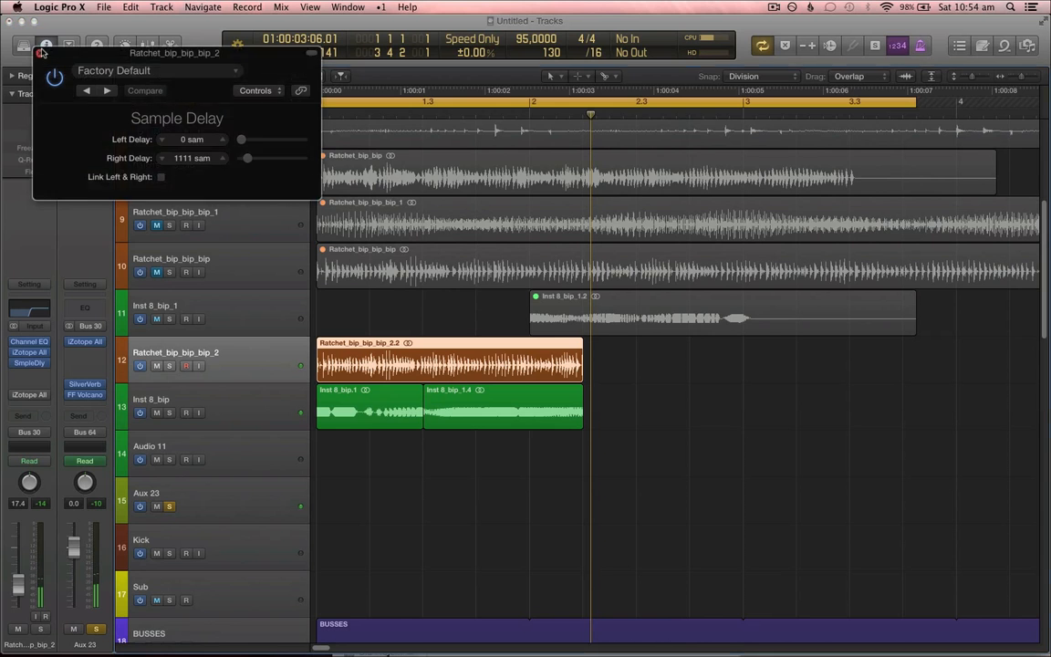
click(12, 77)
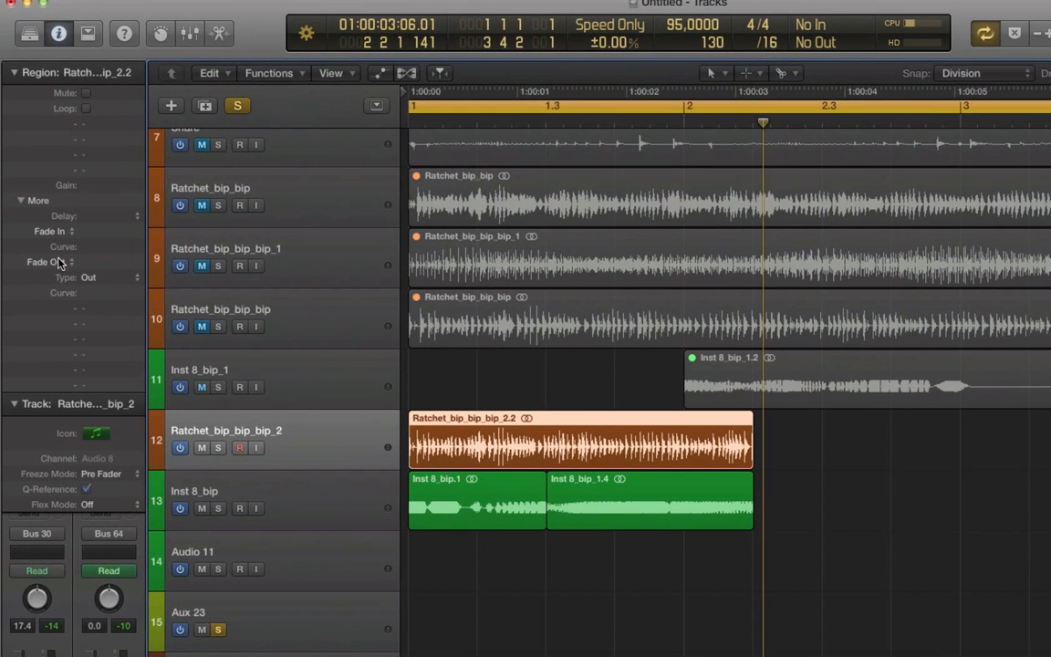
click(58, 262)
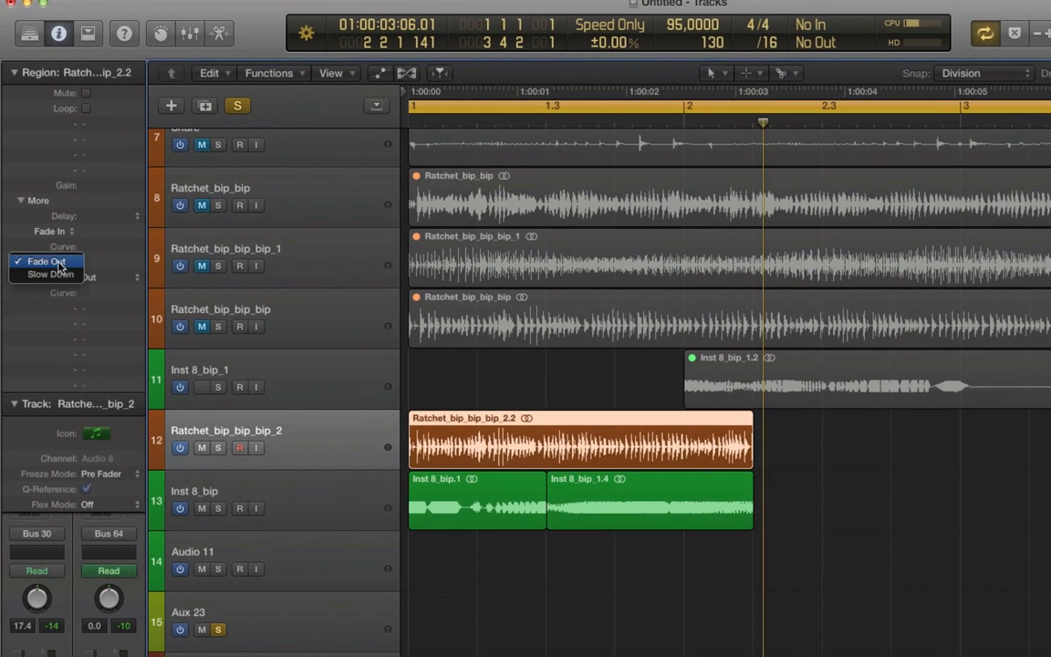
click(47, 274)
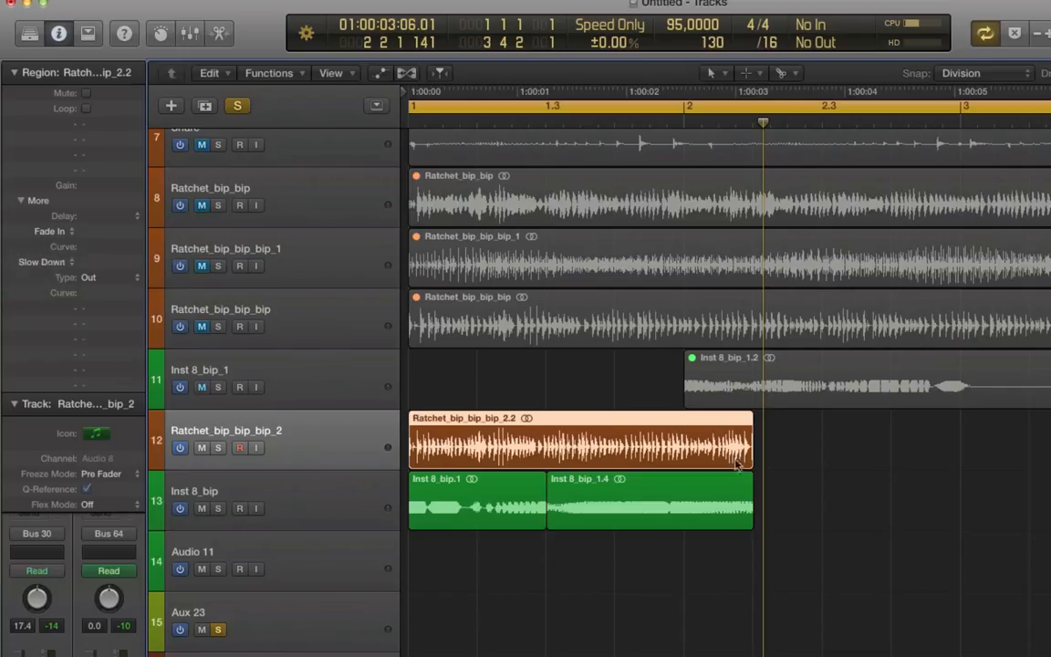
click(38, 261)
click(66, 248)
click(41, 263)
click(47, 275)
double_click(116, 263)
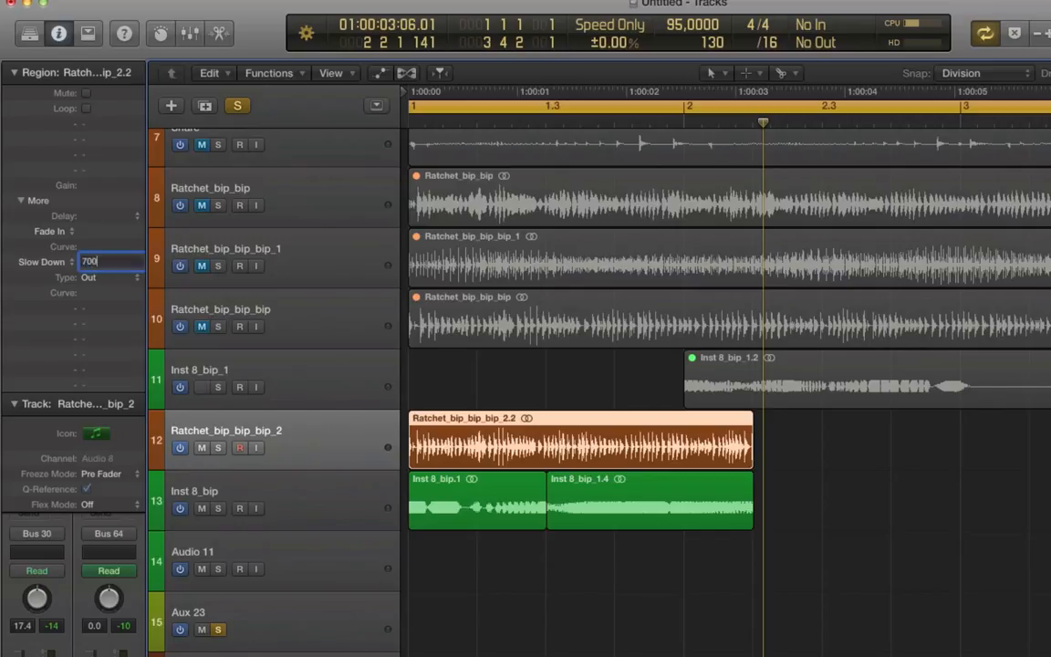
key(Return)
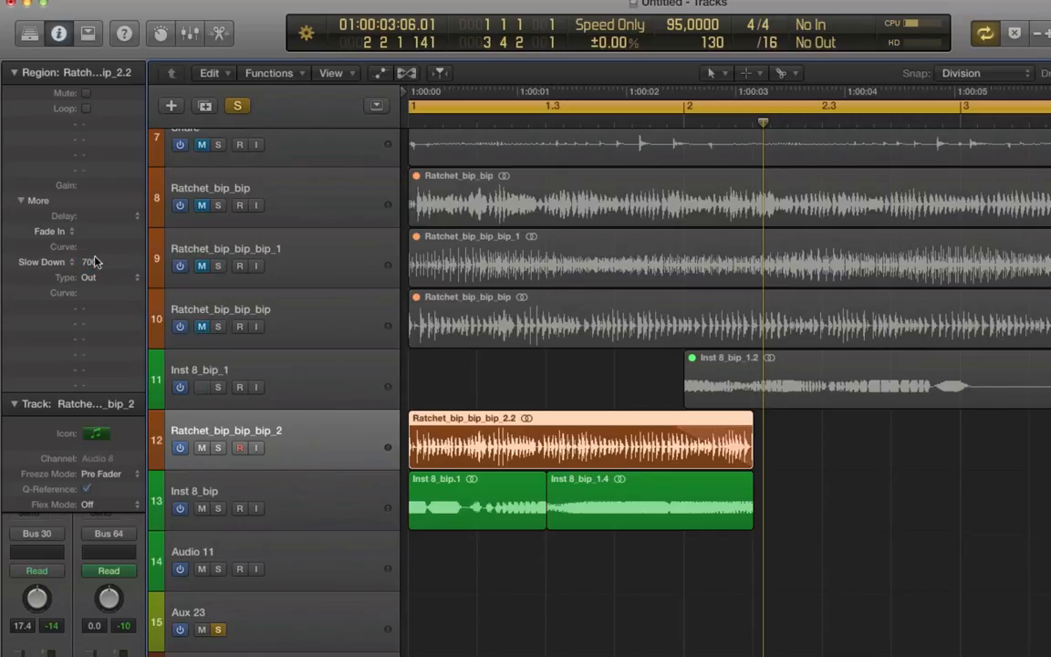
- Set the Ratchet_bip_bip_bip_2.2 region's Slow Down length to 1000 and its curve to 12
drag(96, 262, 137, 70)
drag(95, 264, 114, 189)
double_click(92, 263)
text(1000)
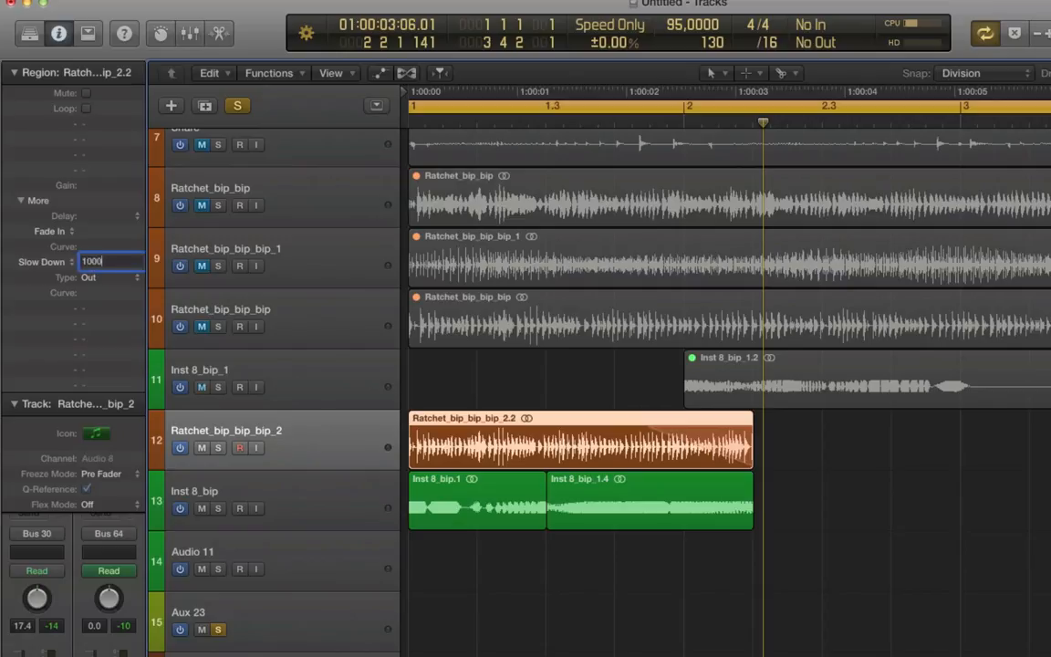
key(Return)
double_click(108, 295)
text(12)
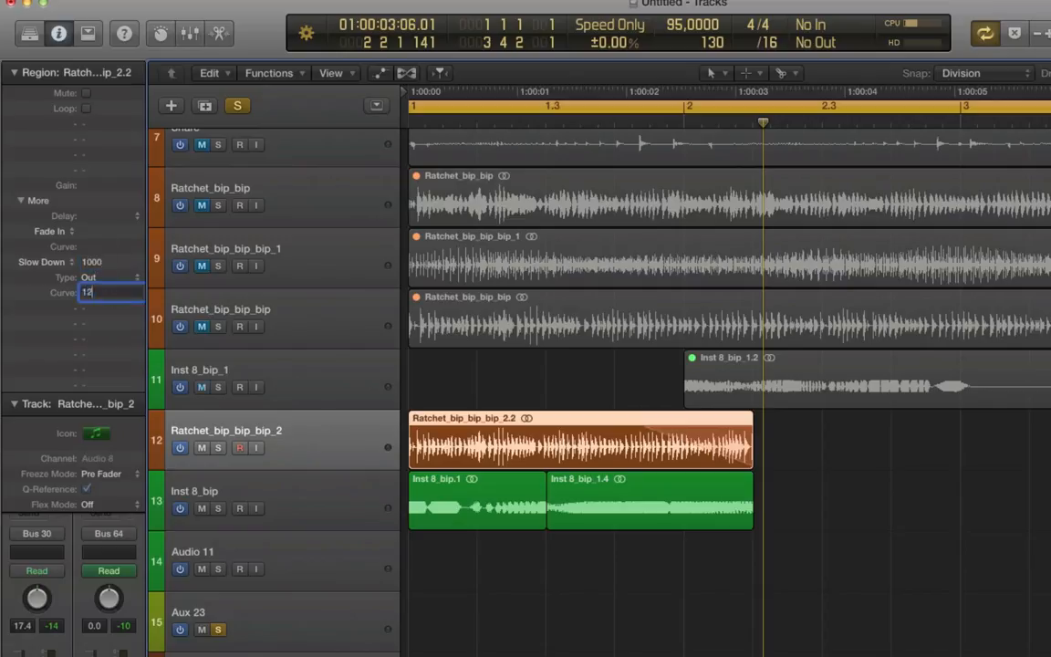
key(Return)
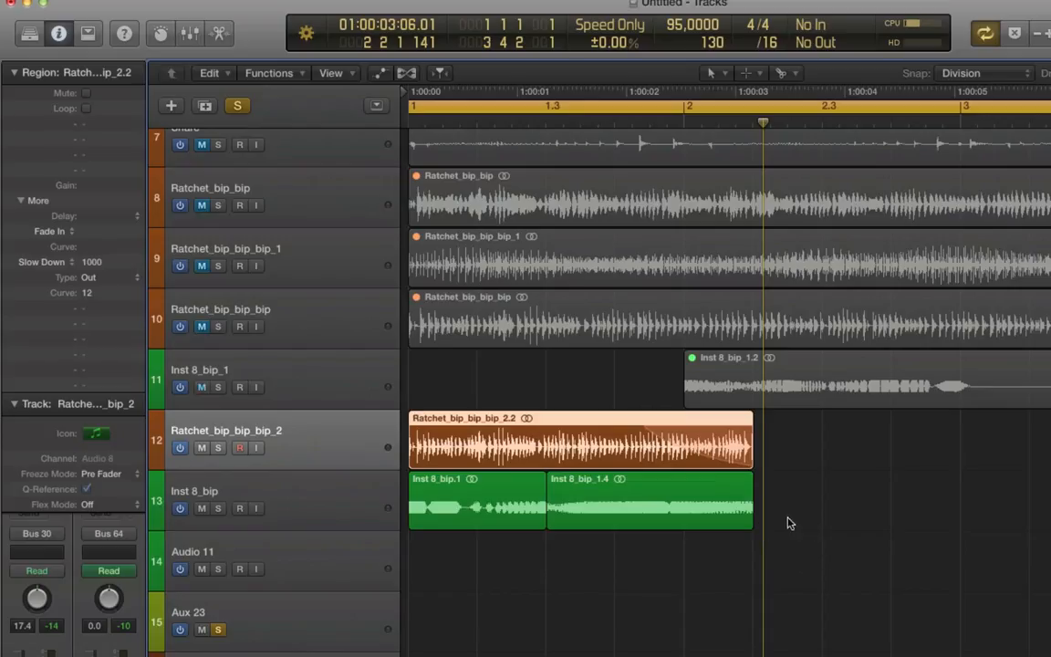
- Turn off cycling, solo the Ratchet_bip_bip_bip_2.2 region and listen to its slow-down
key(c)
key(ctrl+s)
click(475, 110)
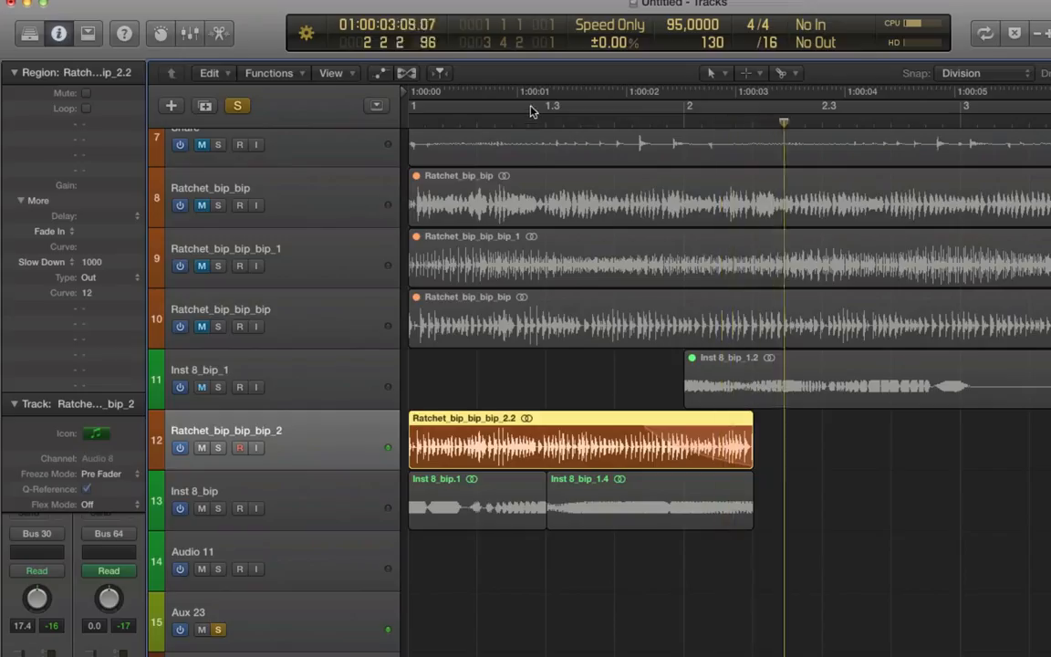
click(455, 119)
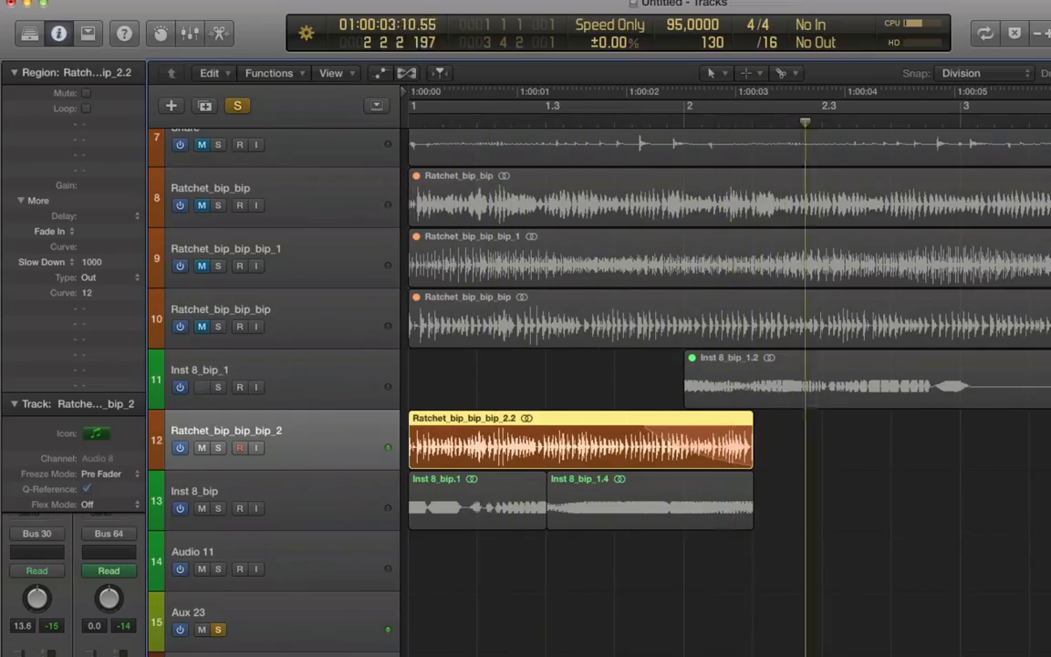
- Give the Inst 8_bip_1.4 region a Slow Down ending with length 1000 and curve 12
click(631, 509)
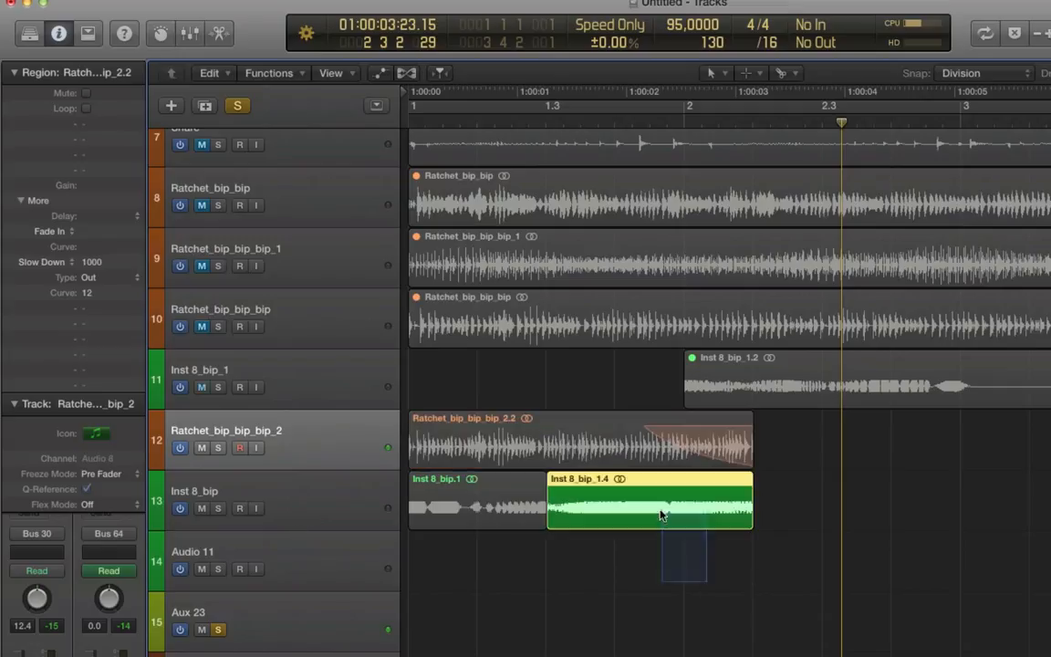
double_click(104, 263)
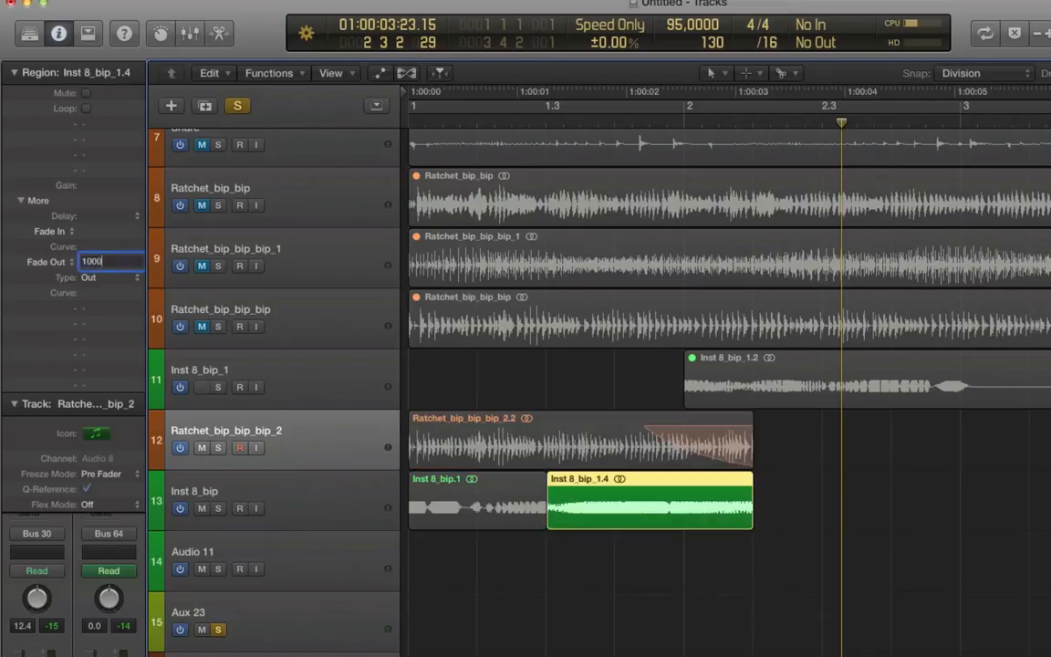
text(1000)
key(Return)
click(36, 262)
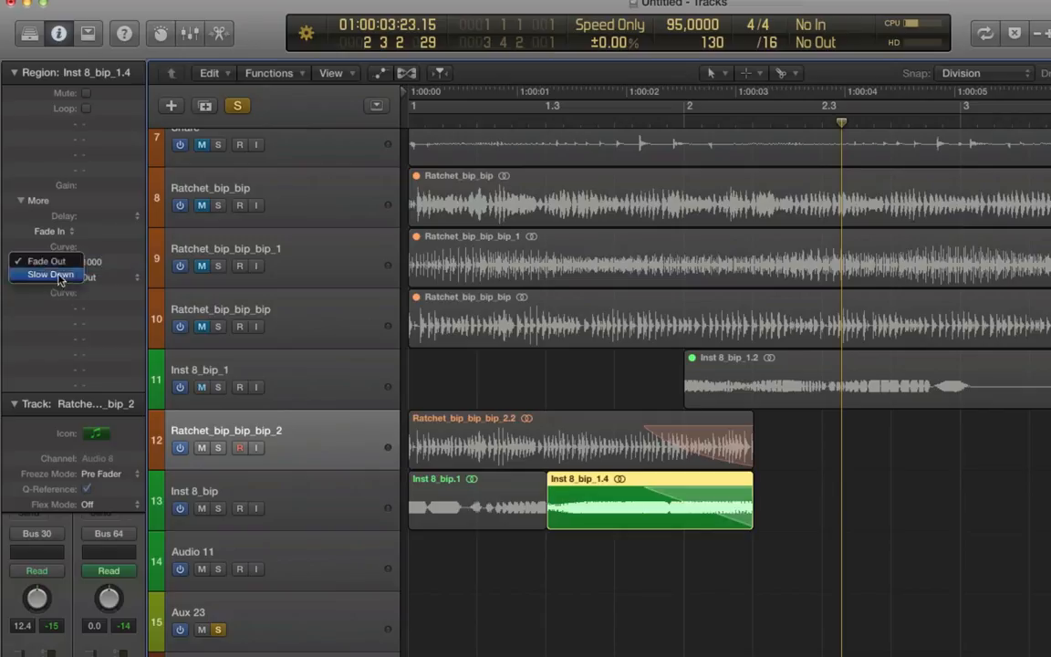
click(45, 274)
click(358, 520)
click(602, 506)
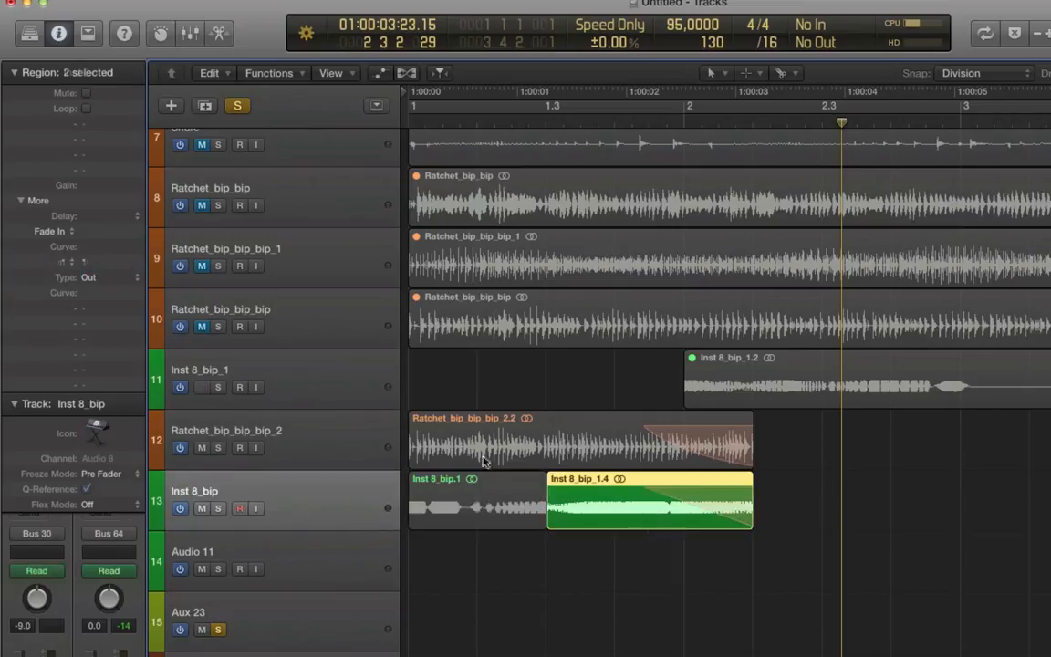
drag(106, 291, 106, 279)
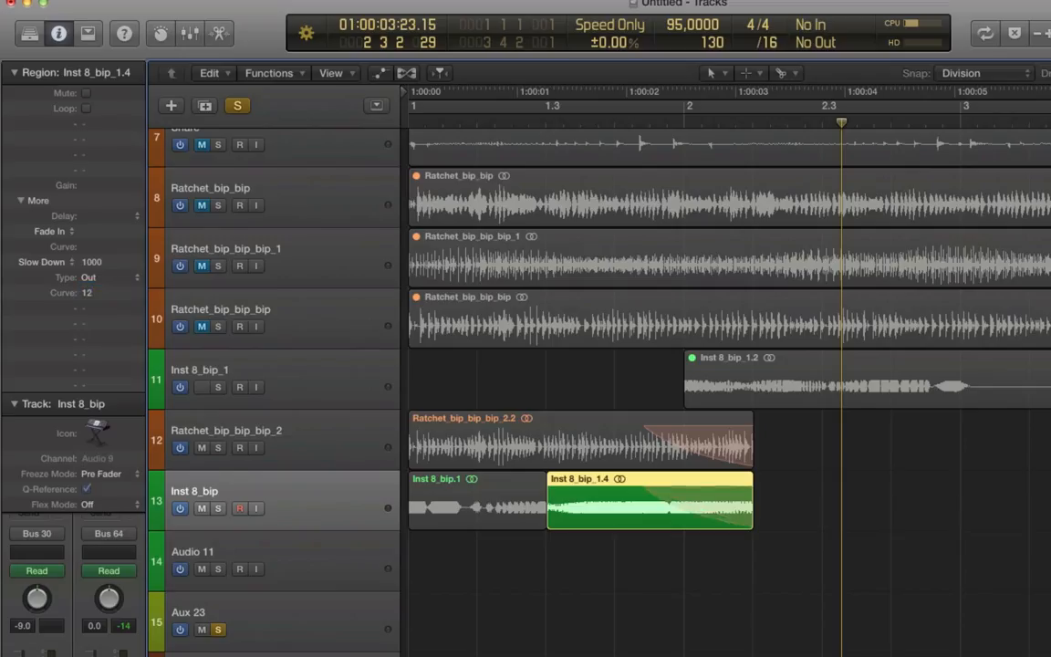
- Turn cycling back on, leave region solo and play the Ratchet and Inst 8_bip regions together
key(c)
key(ctrl+s)
key(t)
key(t)
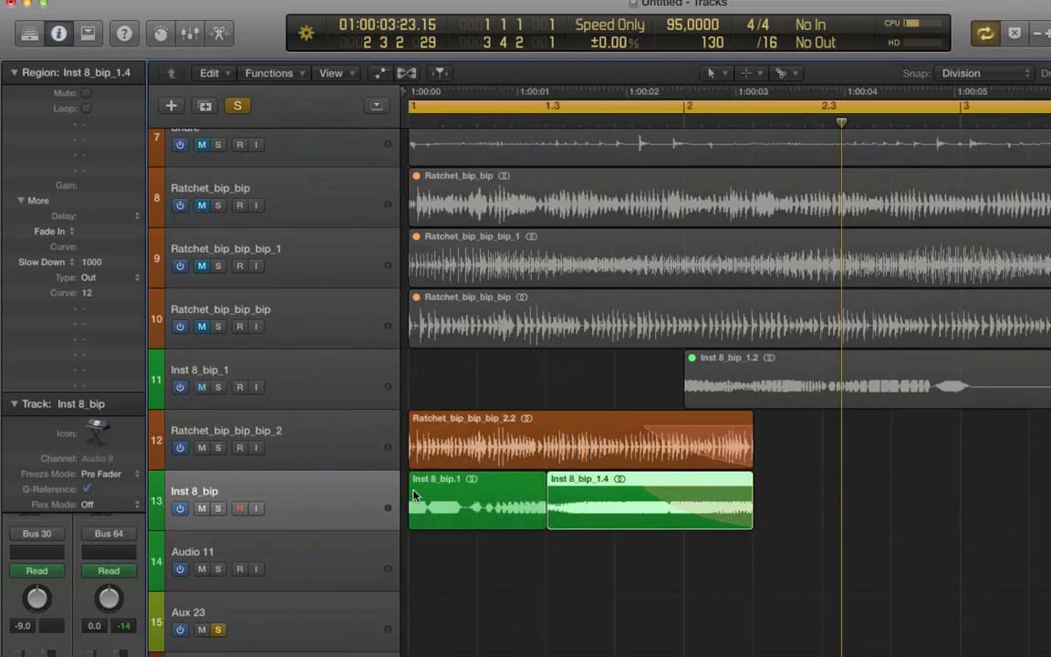
key(super+Left)
key(super+Up)
key(space)
key(XF86AudioRaiseVolume)
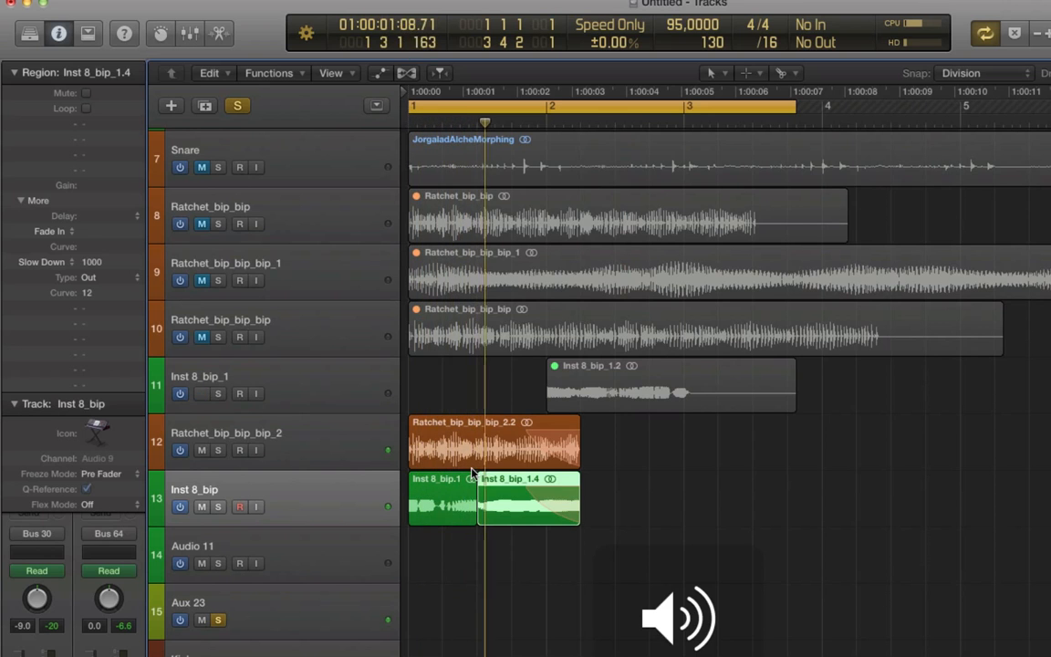
key(super+Right)
key(super+Right)
key(t)
key(Escape)
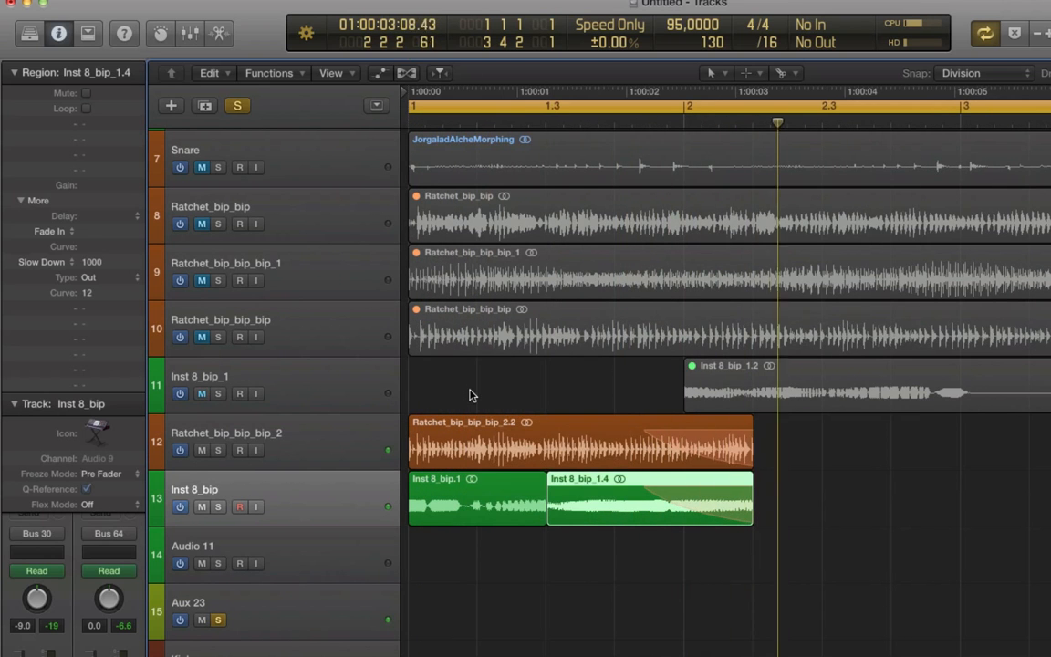
- Give the Ratchet_bip_bip_bip_2.2 and Inst 8_bip.1 regions a Speed Up start with length 2000 and curve 12, and play them
drag(469, 394, 453, 516)
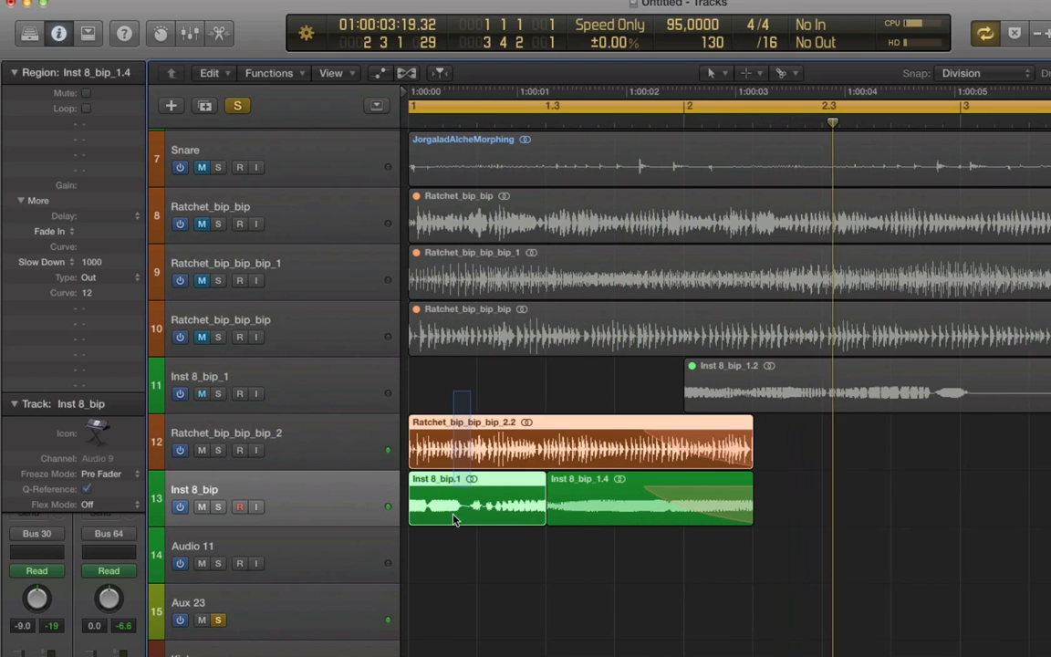
double_click(100, 235)
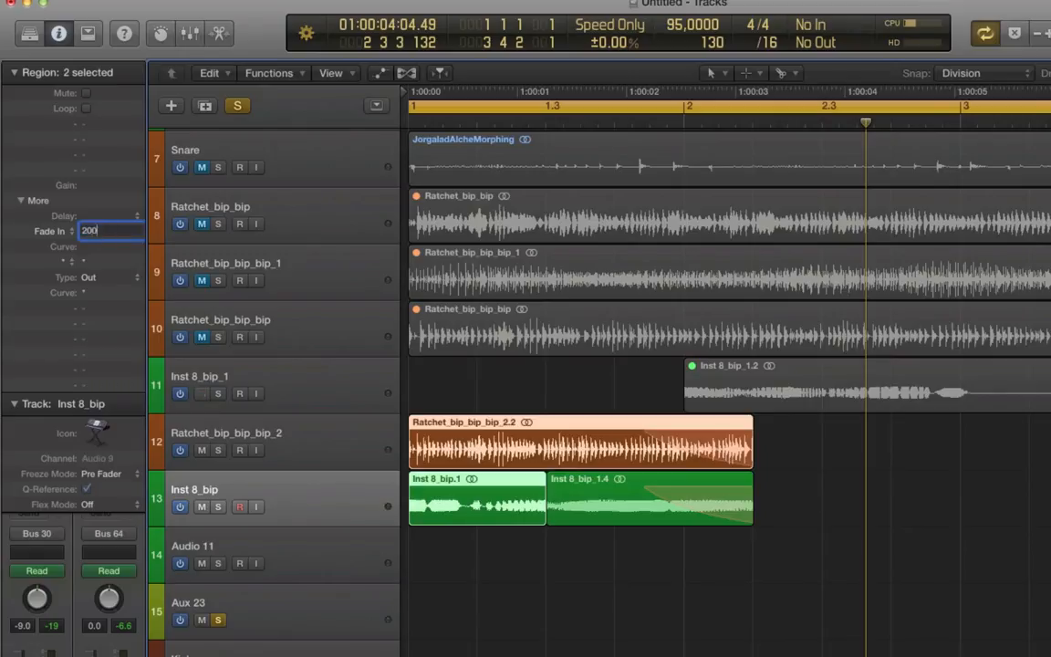
text(2000)
key(Return)
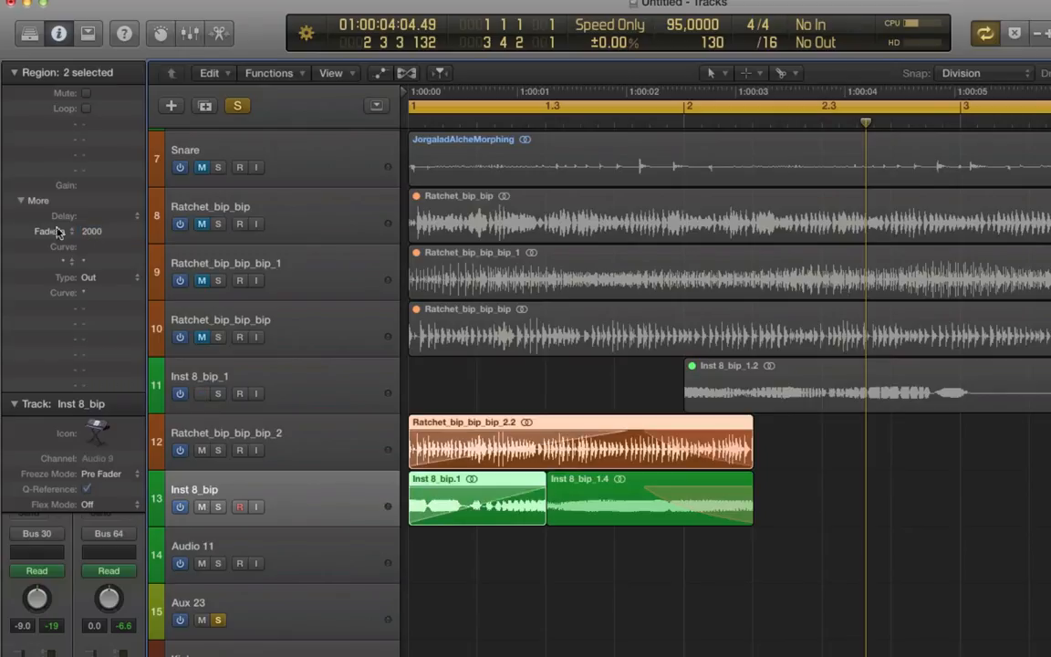
click(56, 232)
click(66, 241)
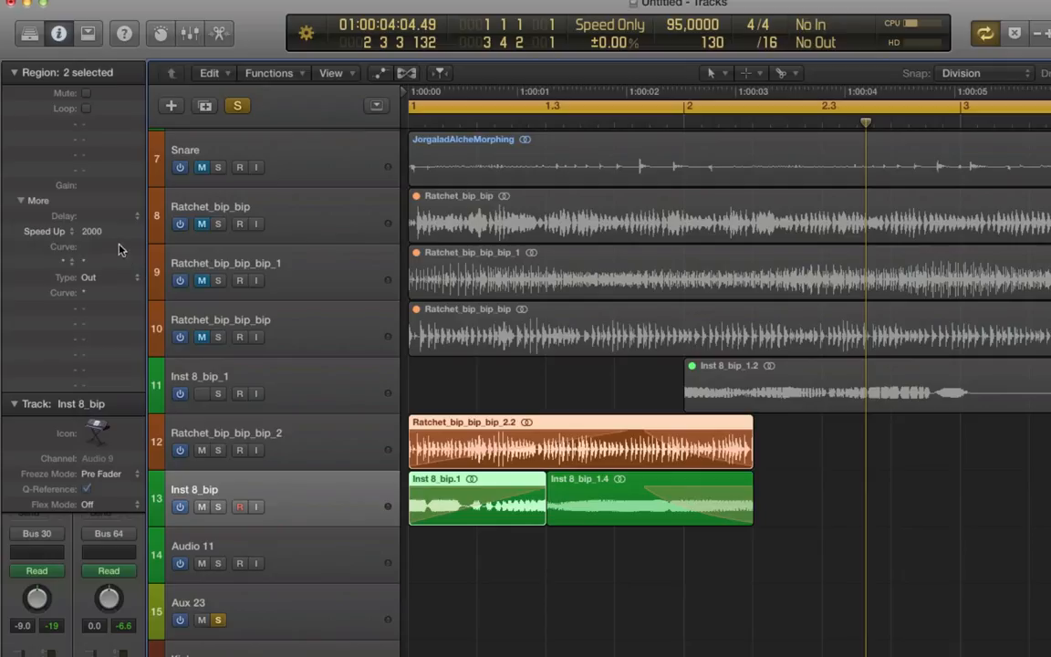
double_click(119, 248)
key(Return)
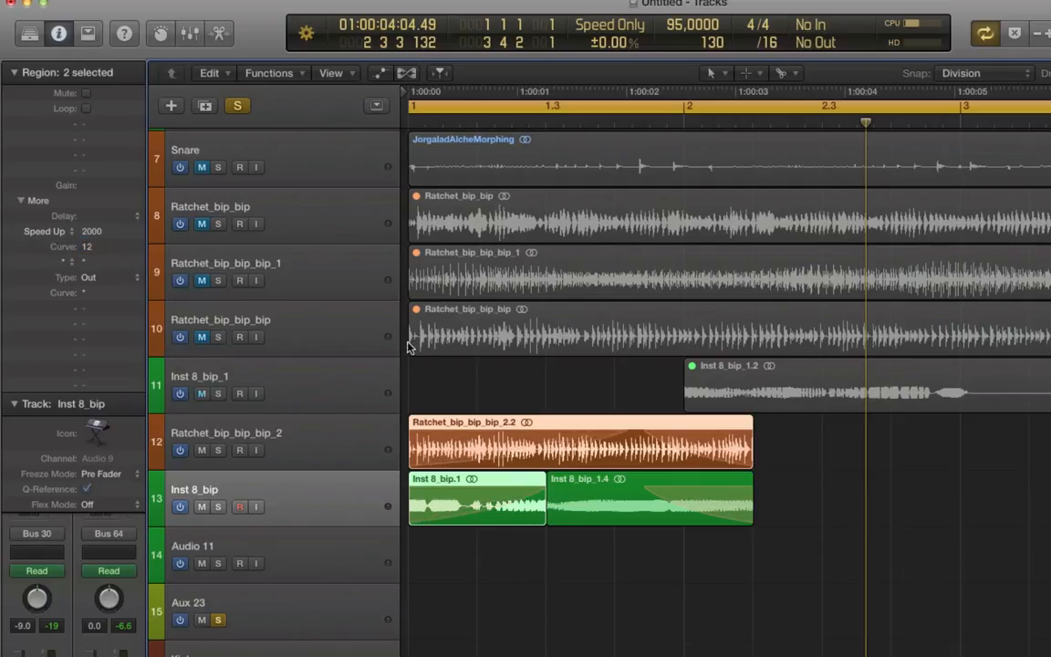
key(space)
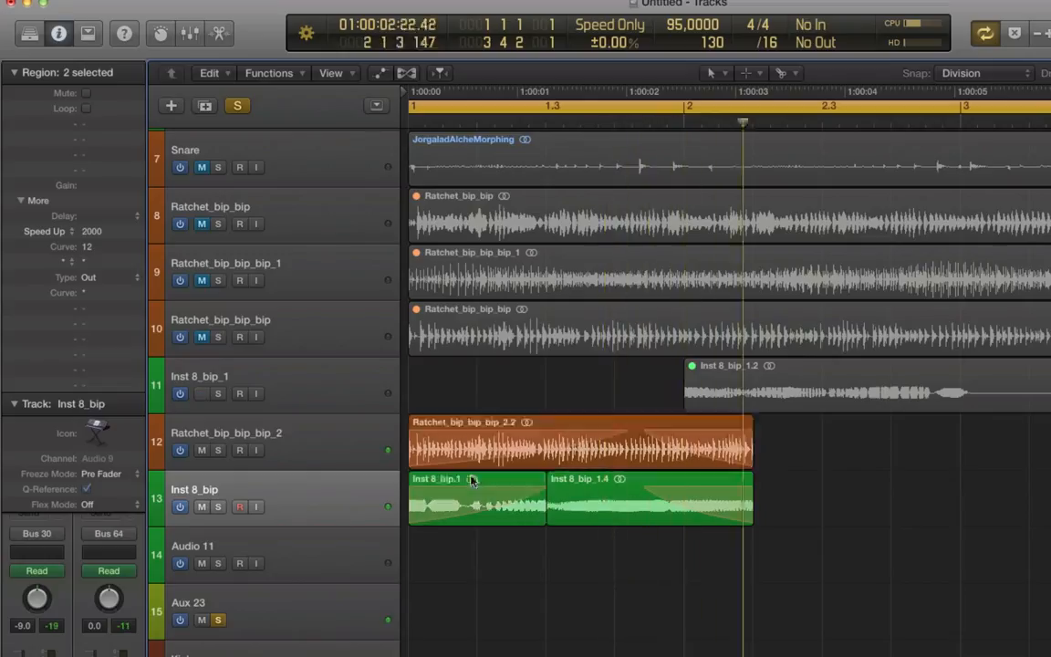
- Shorten the Speed Up length of both selected regions to 500 and play the result
double_click(97, 232)
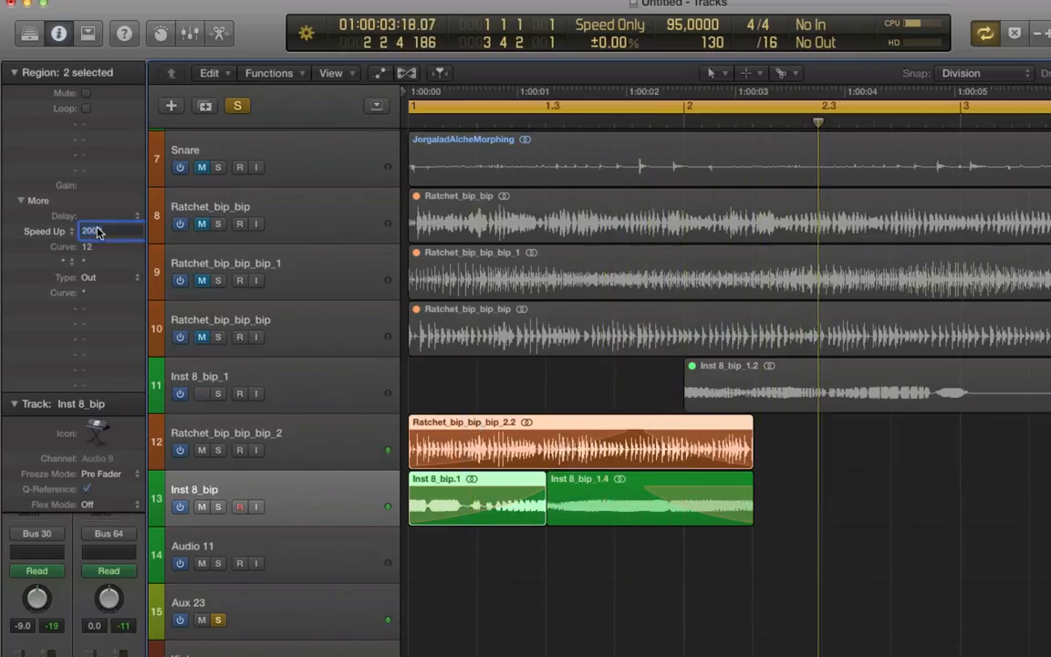
text(500)
key(Return)
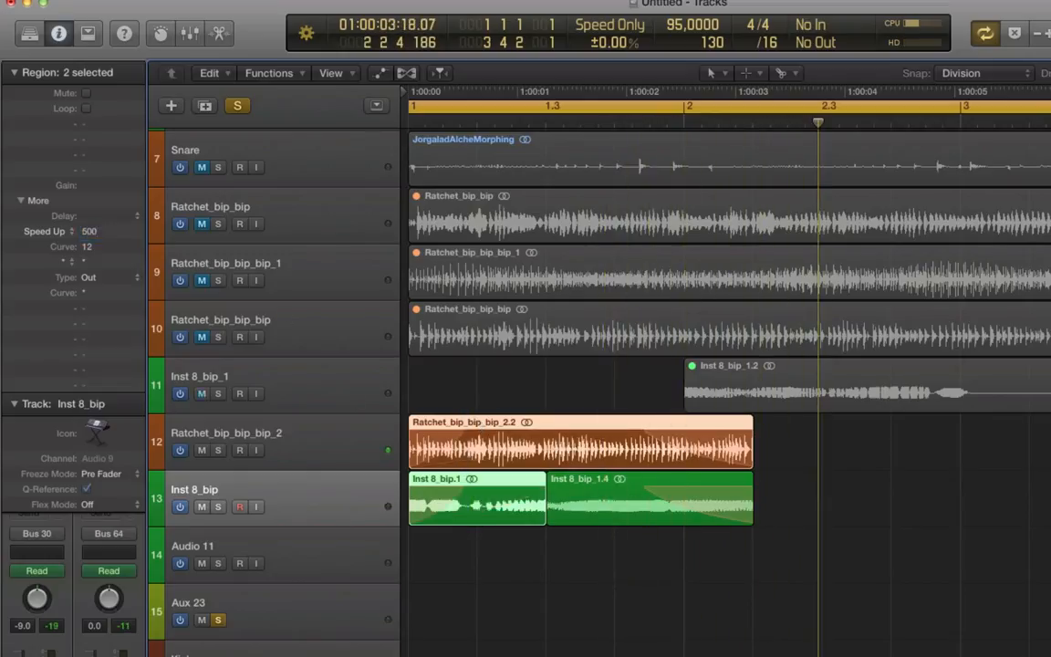
key(space)
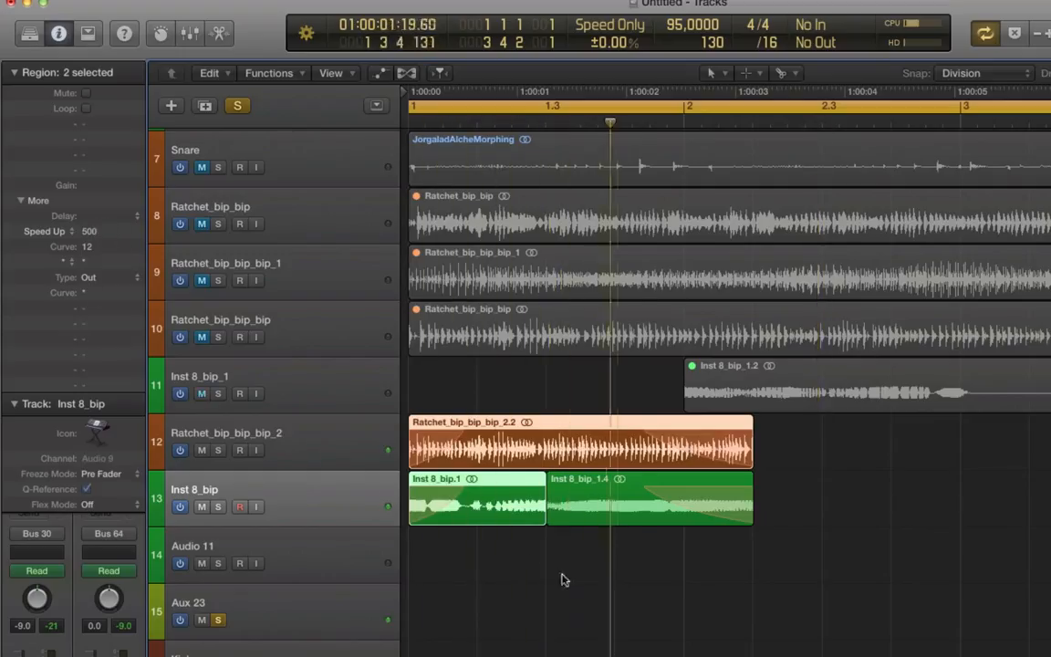
- Select the Aux 23 track, collapse the region parameters and open the track's FF Volcano 2 plug-in
click(331, 613)
key(space)
key(space)
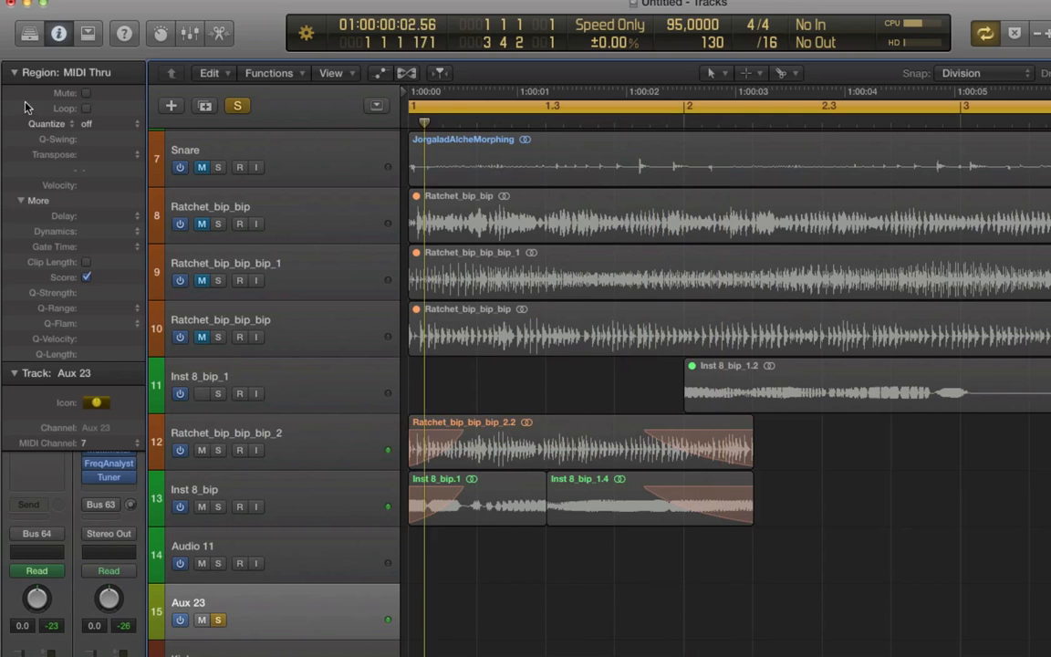
key(space)
key(space)
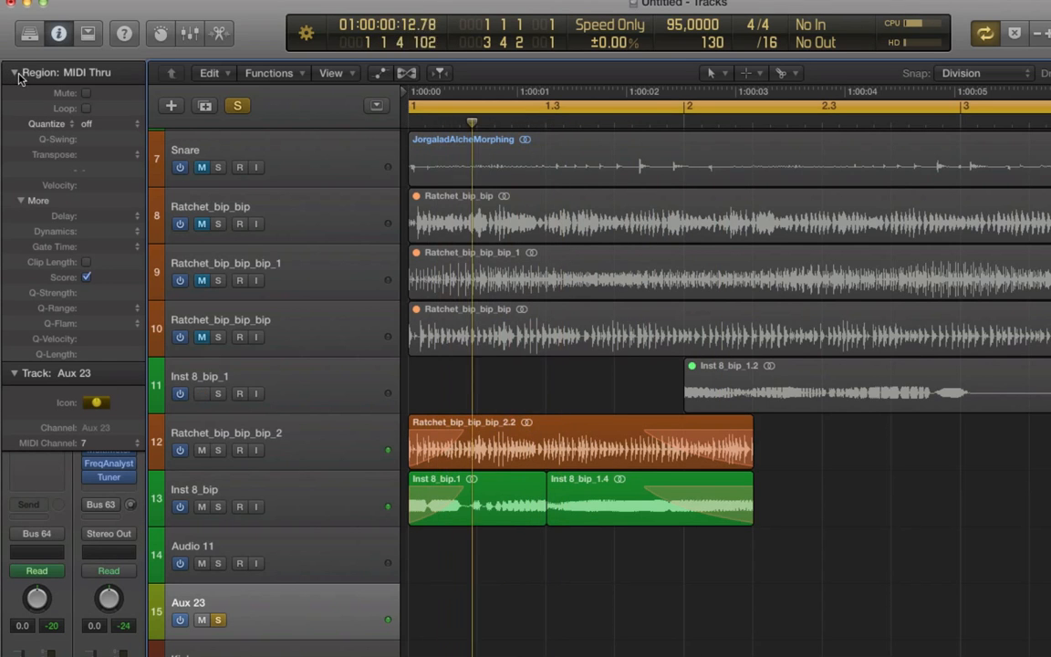
click(15, 73)
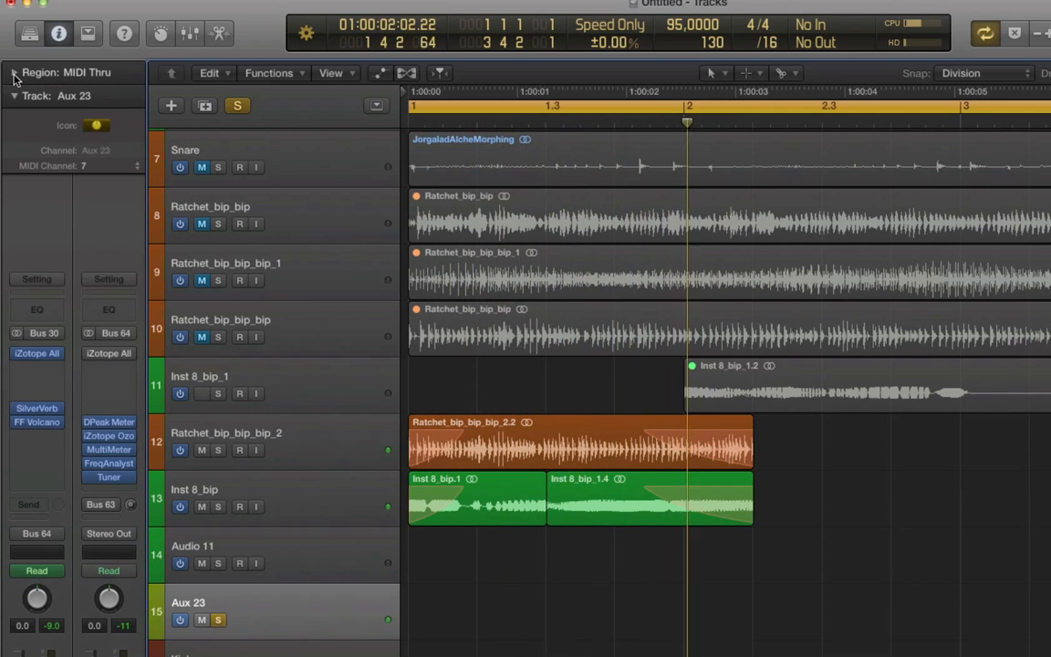
click(42, 425)
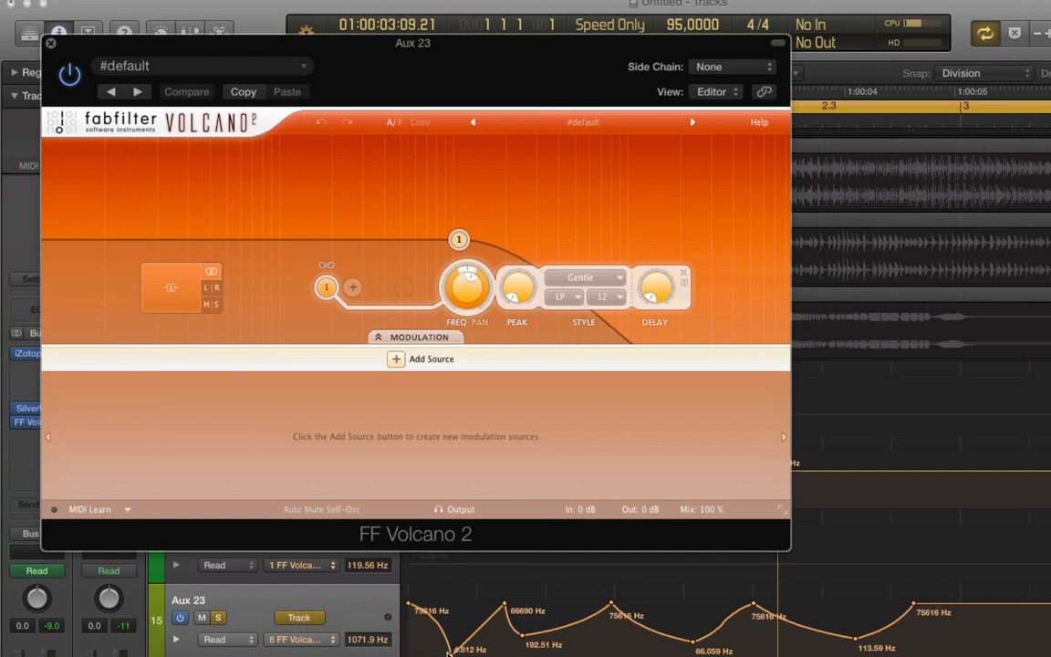
- Raise Aux 23's first low filter automation point to about 735 Hz and set the Volcano 2 filter style to Raw
drag(447, 652, 436, 628)
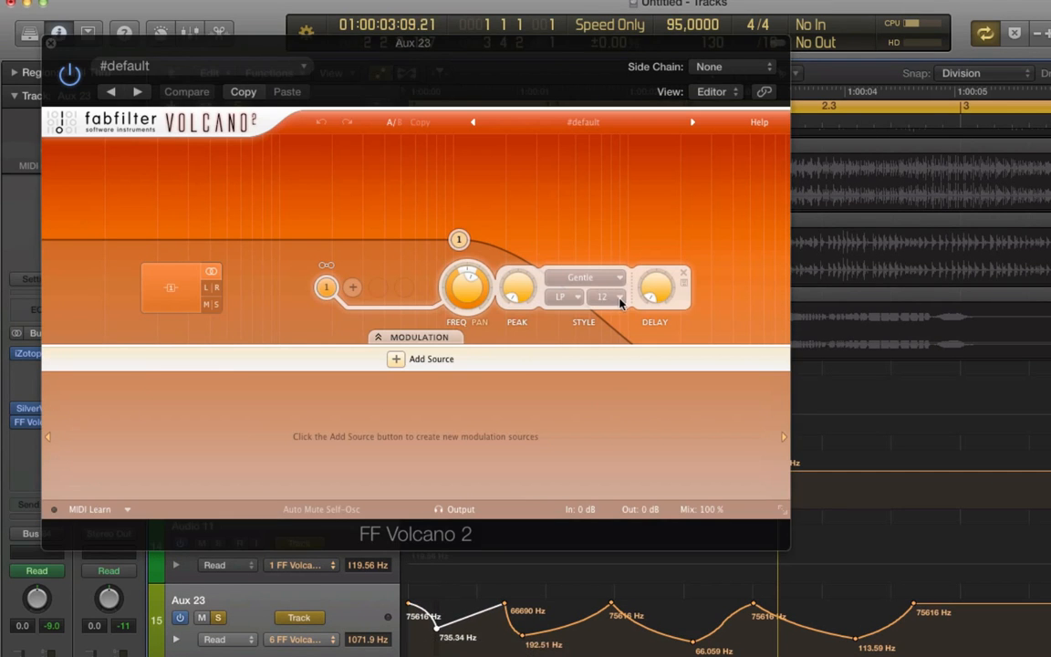
click(579, 279)
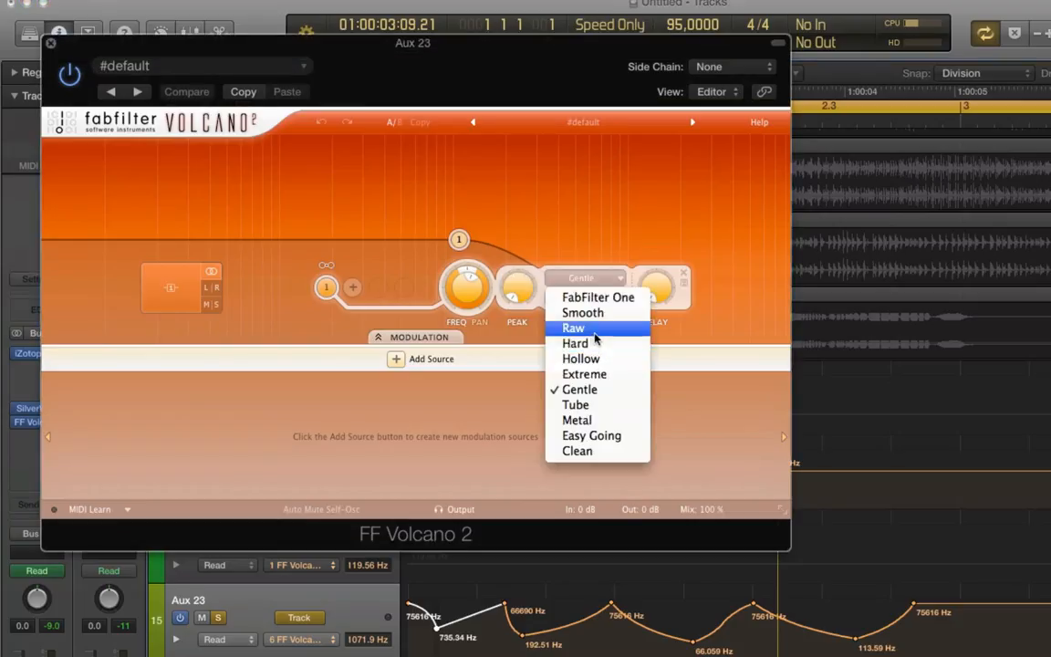
click(591, 323)
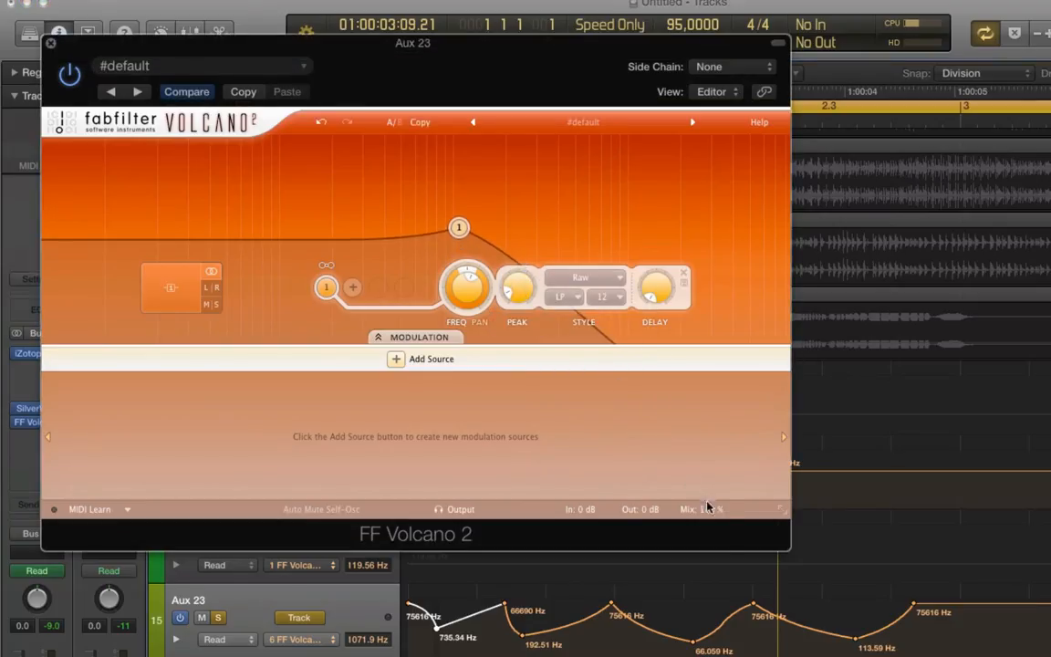
- Close the Volcano 2 window and curve the rise after Aux 23's first low filter automation point
drag(703, 508, 714, 527)
key(super+w)
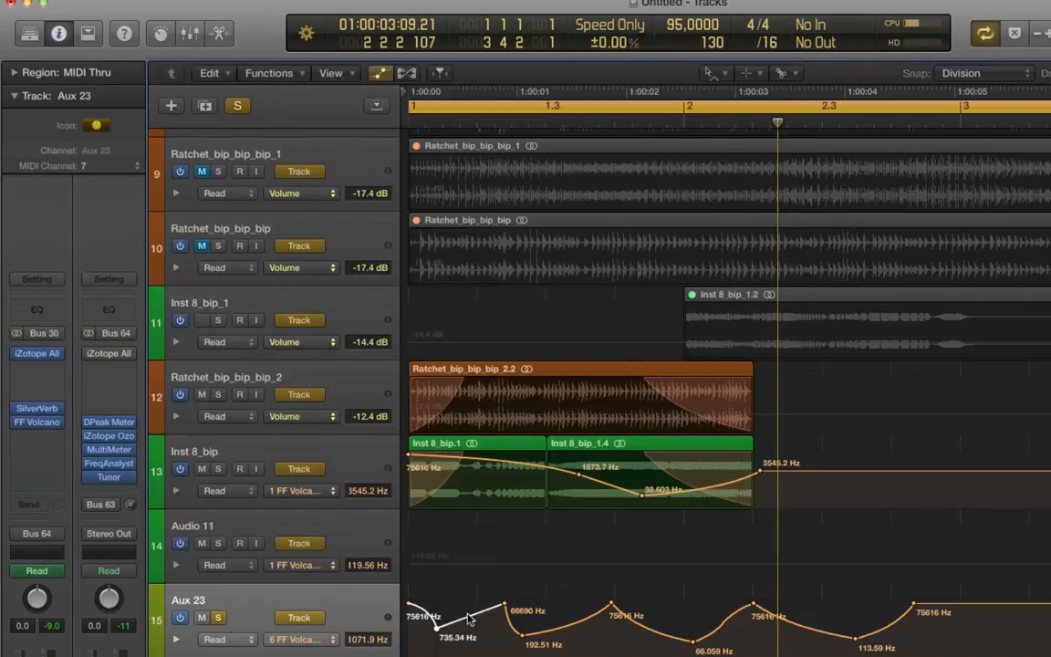
key(t)
click(526, 647)
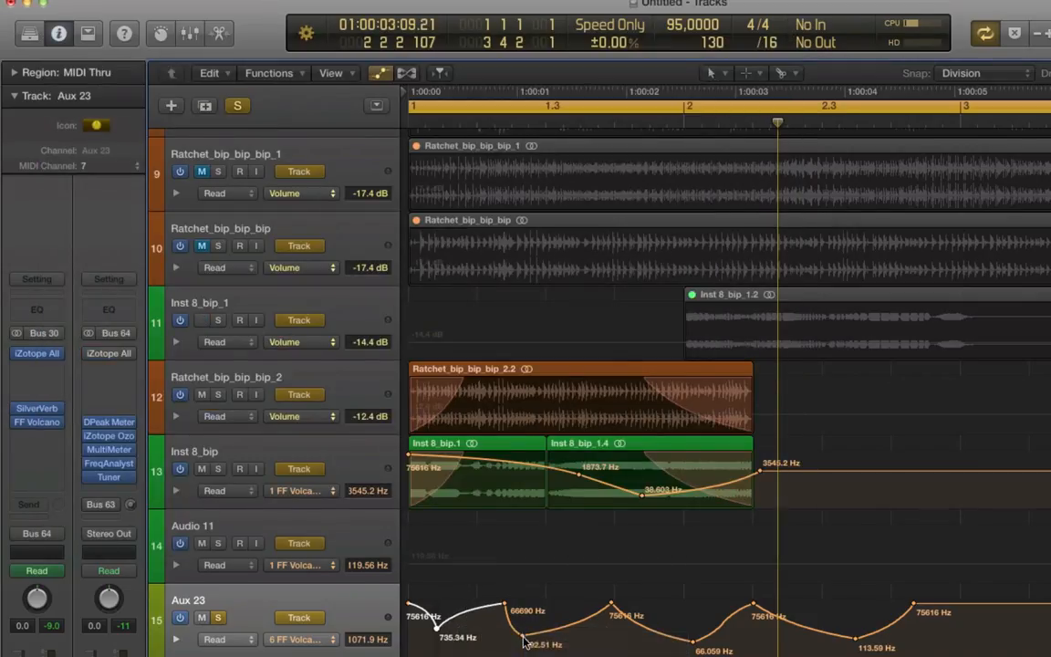
- During playback, raise Aux 23's second and third low filter points to about 1233 Hz and 3073 Hz, and shift the peak between them slightly earlier
key(space)
drag(523, 637, 523, 626)
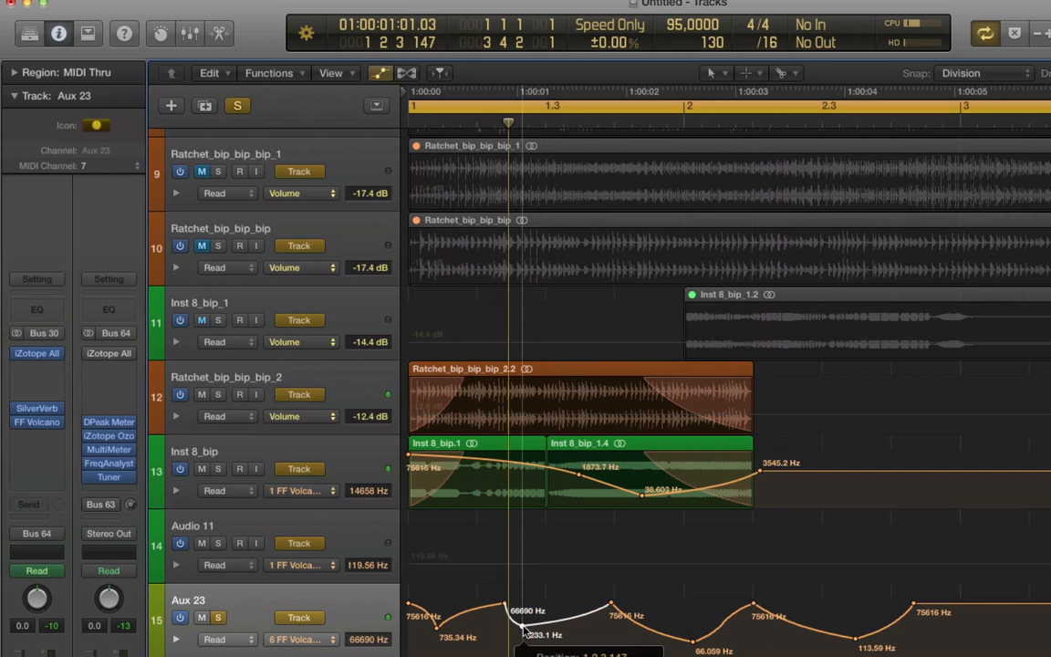
drag(611, 604, 594, 604)
drag(691, 646, 691, 623)
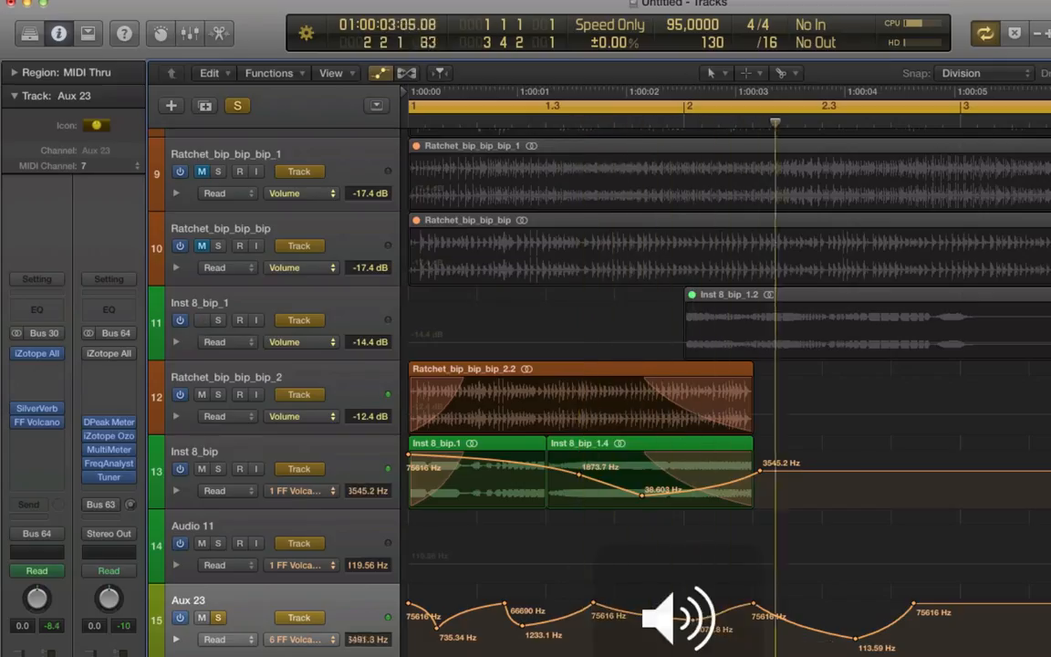
- Replace the SilverVerb plug-in on Aux 23 with Native Instruments Guitar Rig 5 MFX
click(60, 411)
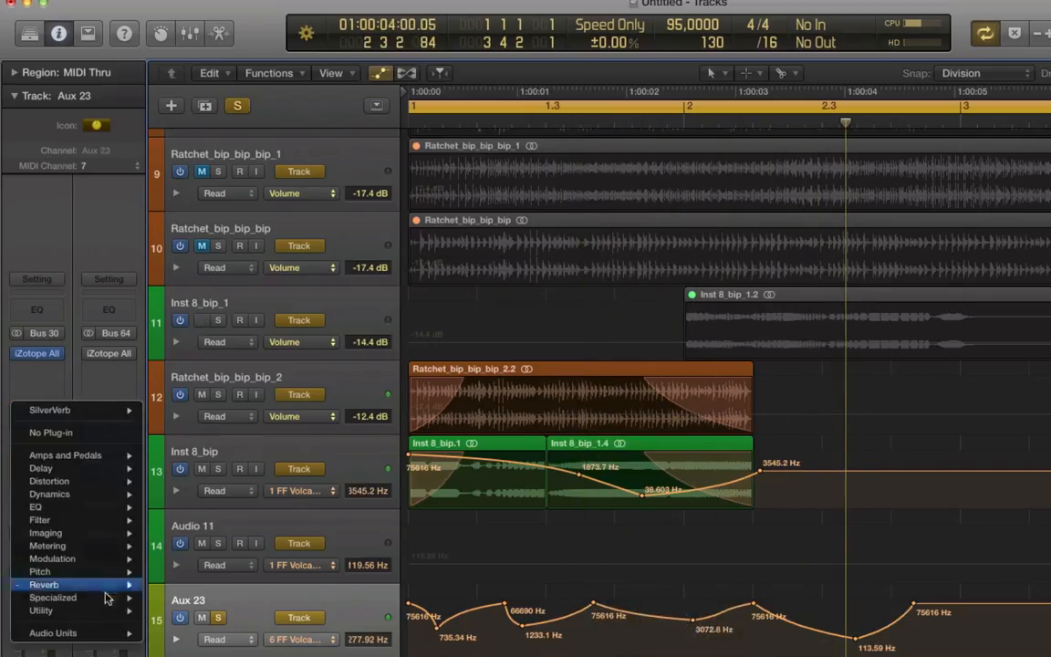
mouse_move(100, 633)
mouse_move(293, 599)
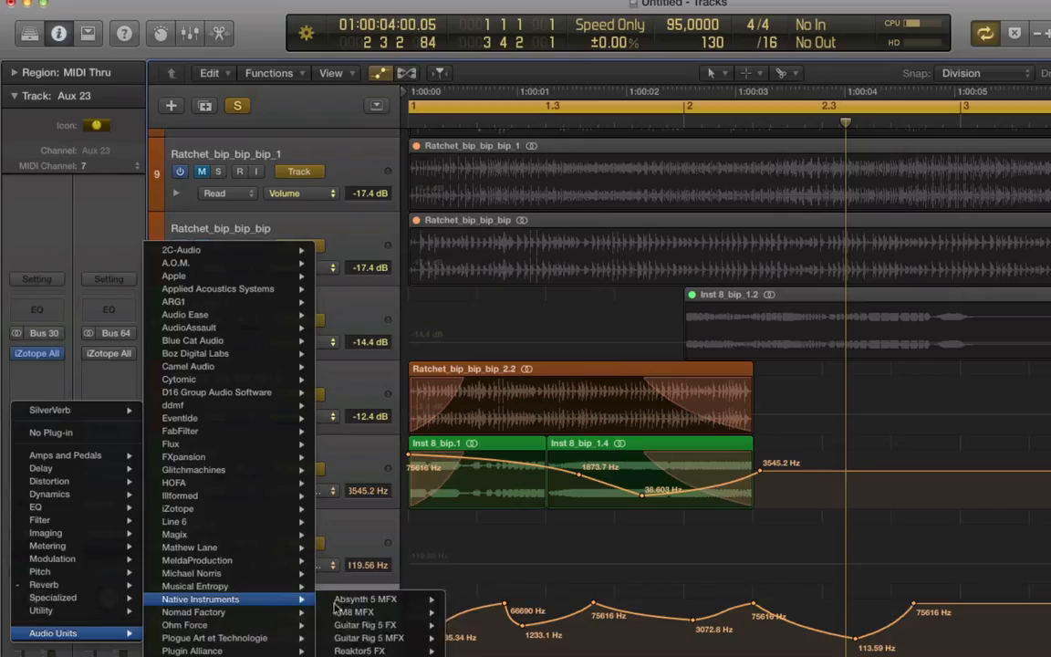
mouse_move(421, 628)
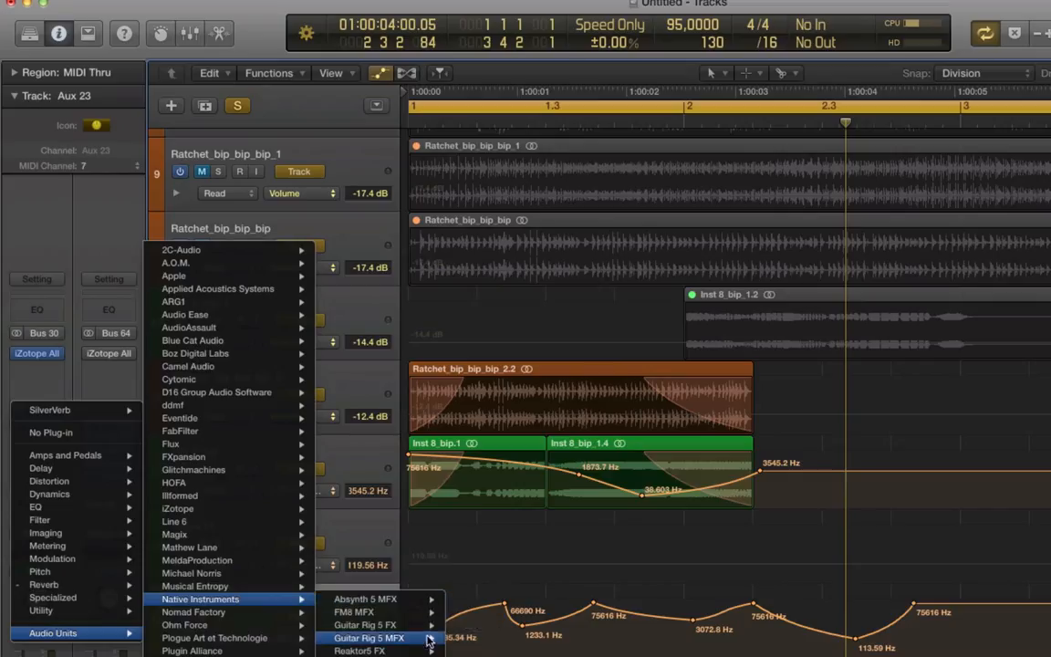
click(476, 637)
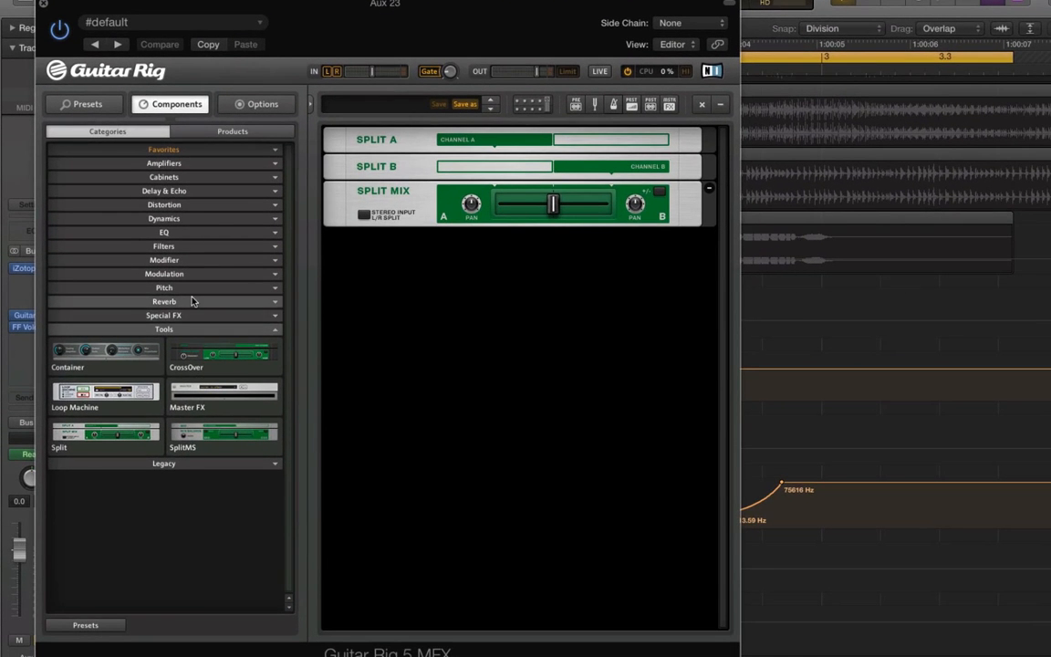
- Add the Reflektor reverb below the Split Mix in the rack and expand its additional controls
click(193, 301)
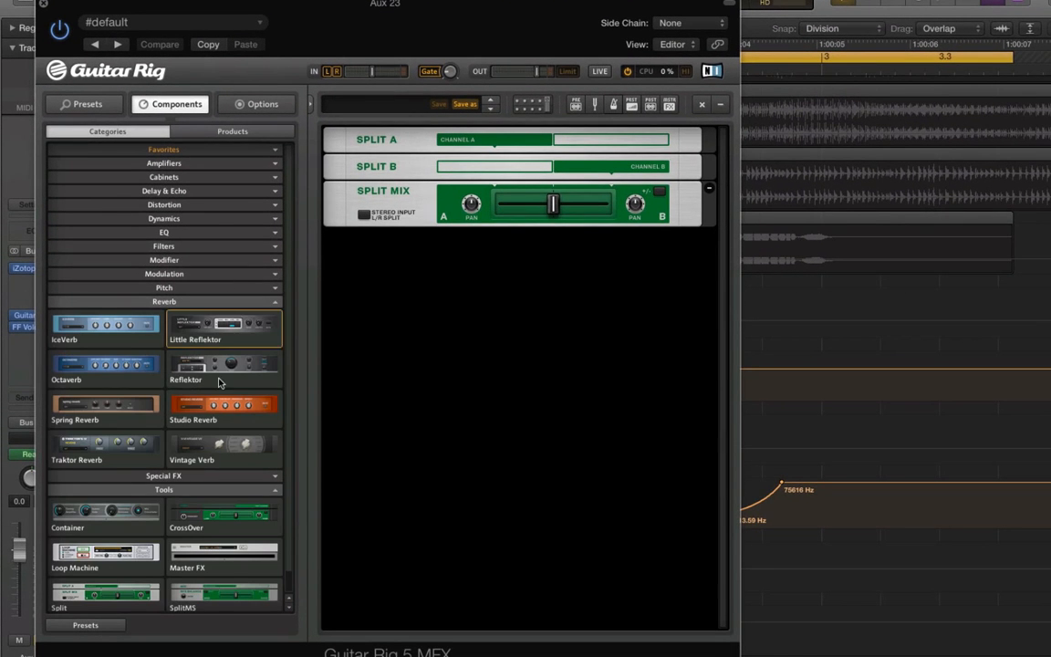
drag(228, 377, 475, 330)
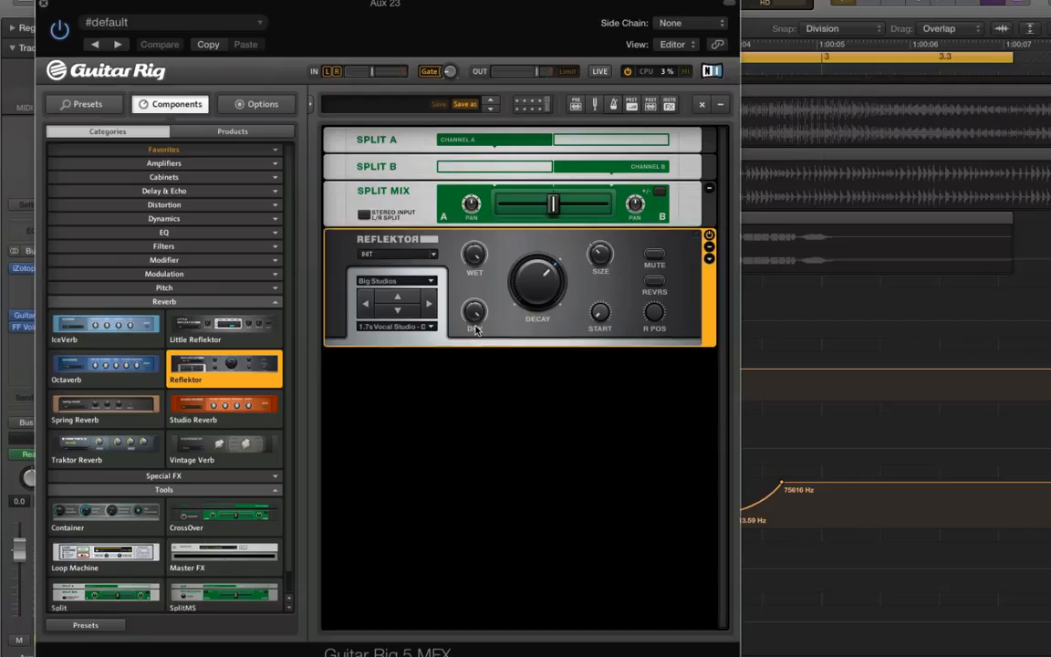
click(404, 282)
click(709, 259)
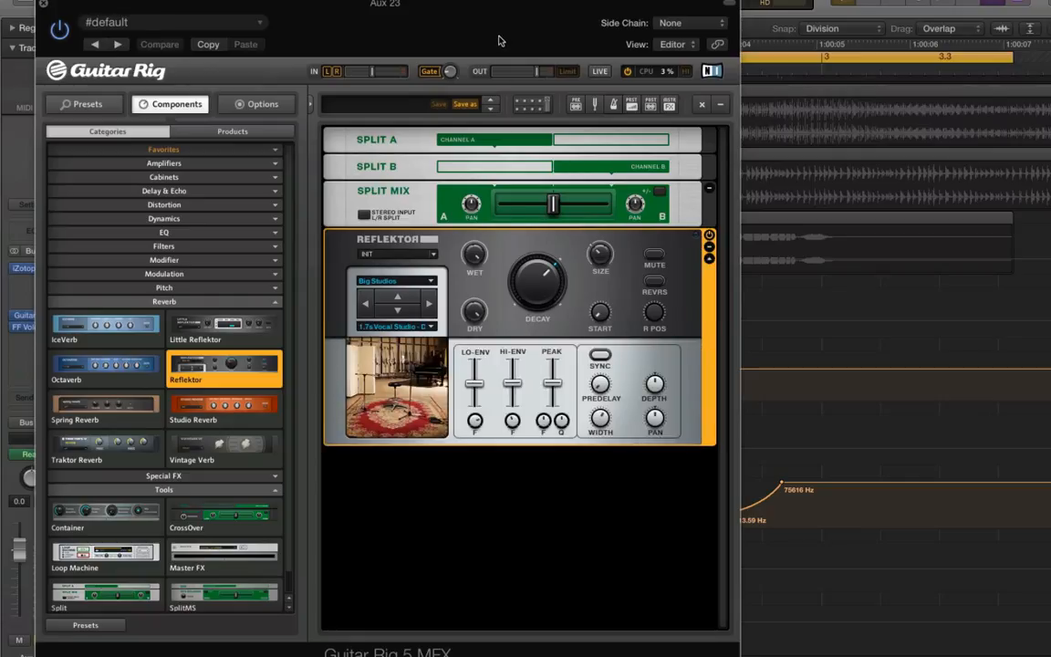
drag(499, 40, 623, 20)
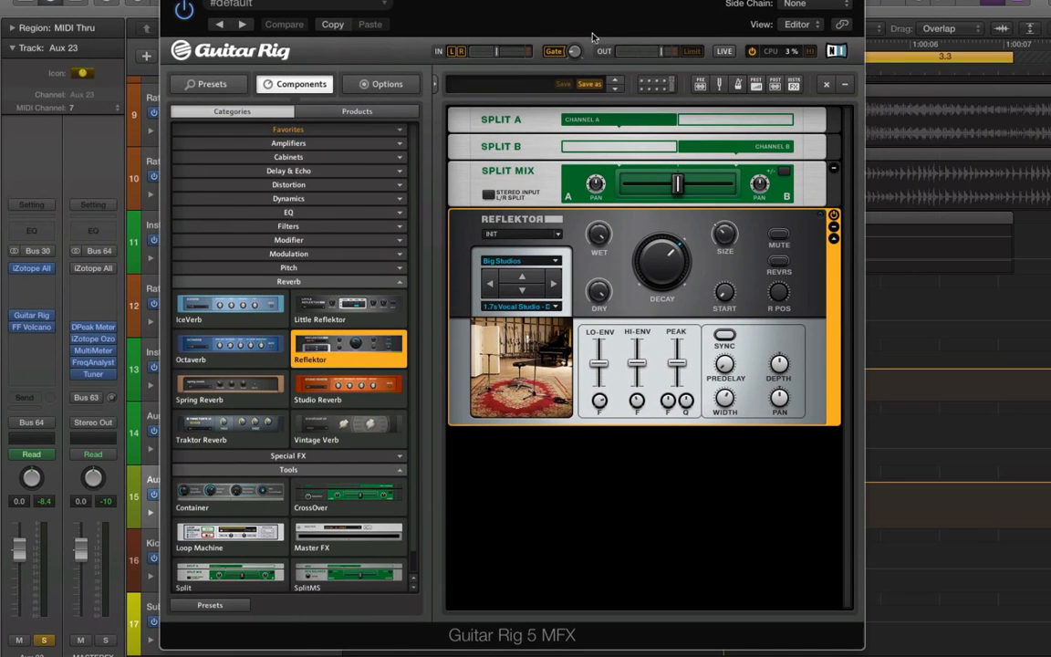
- Look through Reflektor's impulse response folders, including the Battery 4 drum samples, and open and cancel the custom IR folder selection
click(516, 264)
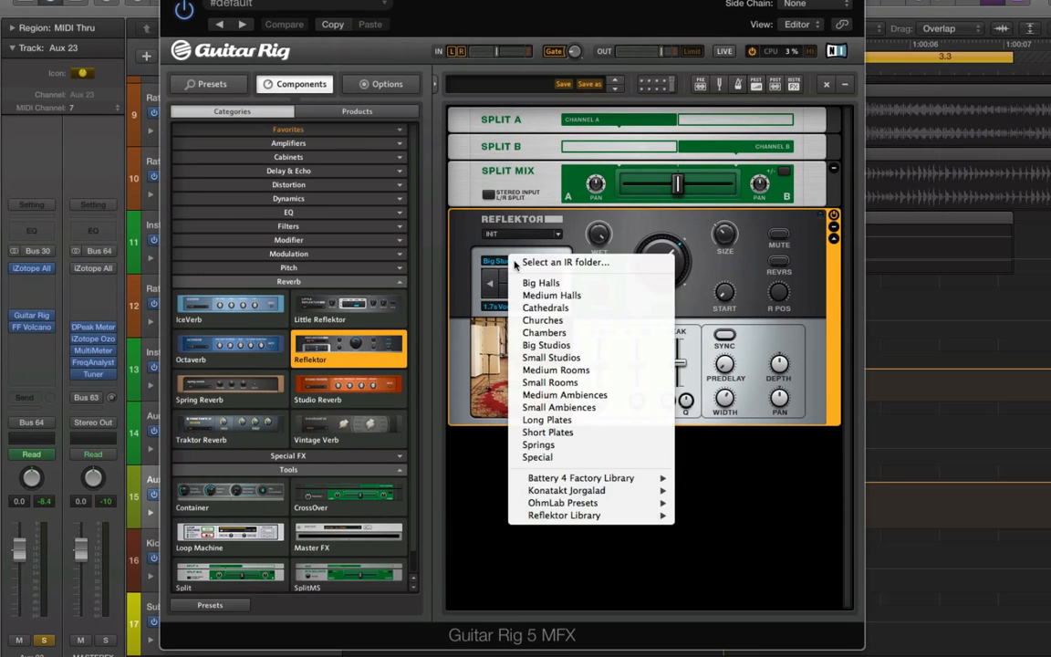
mouse_move(658, 480)
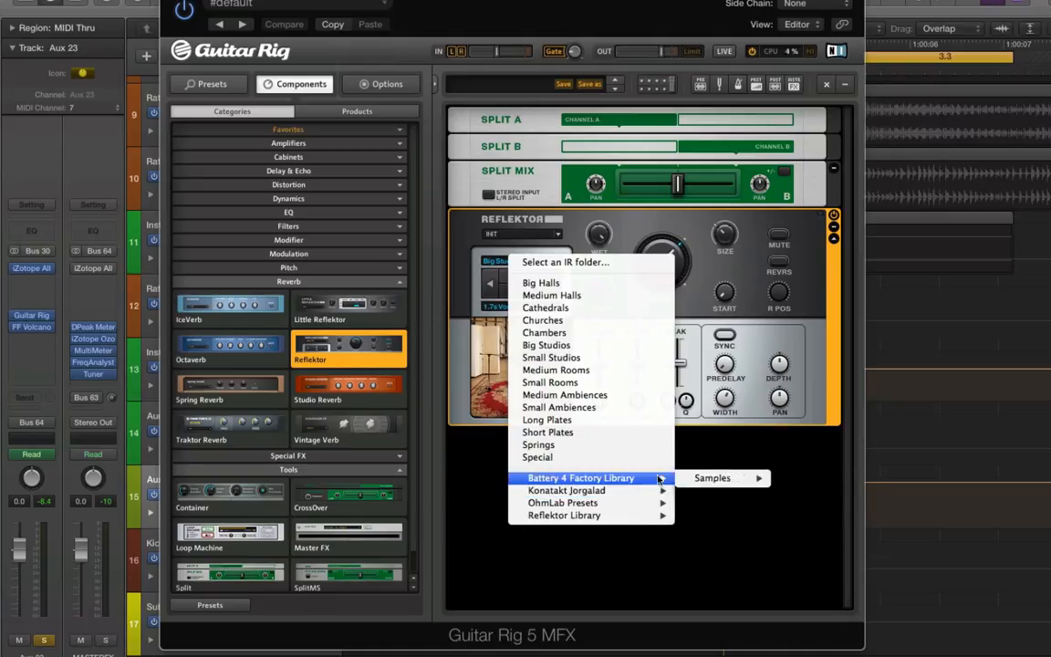
mouse_move(701, 481)
mouse_move(857, 479)
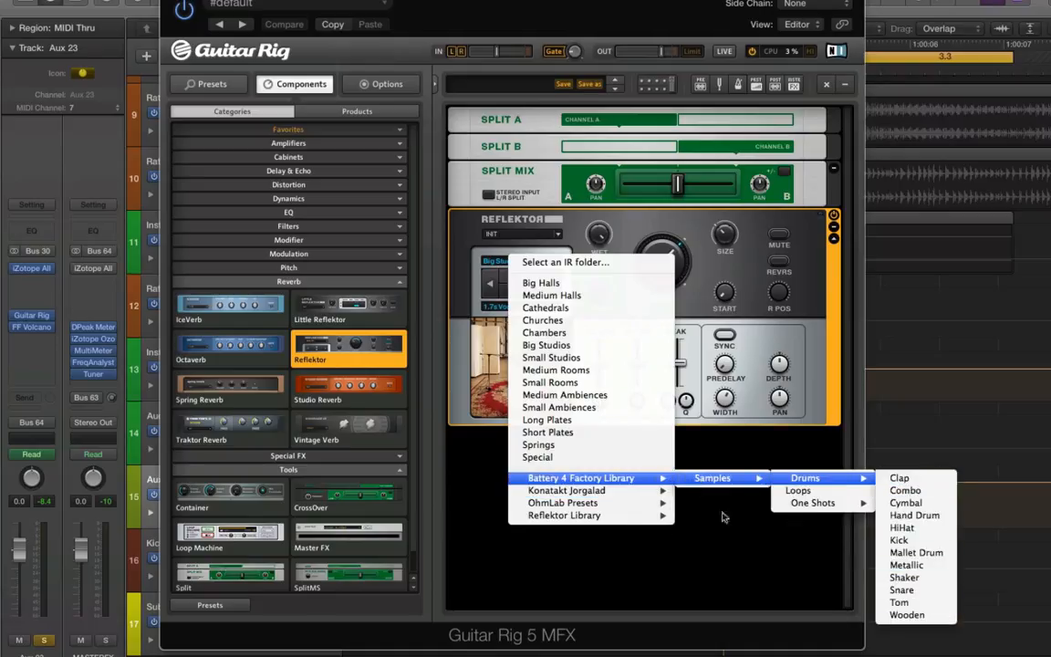
click(601, 264)
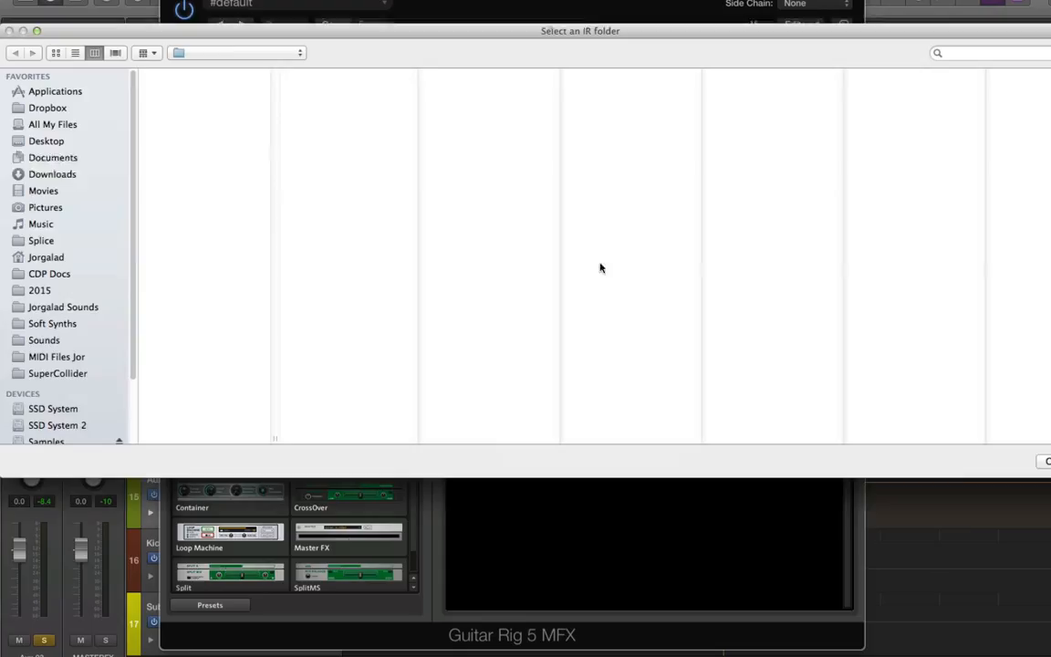
click(1048, 461)
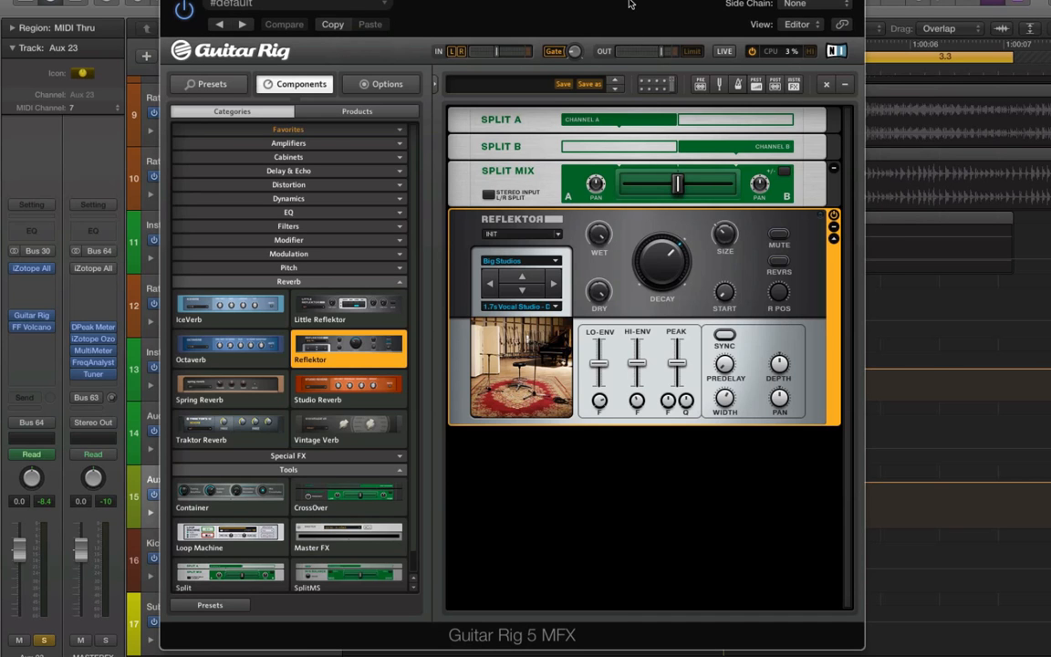
drag(629, 8, 769, 24)
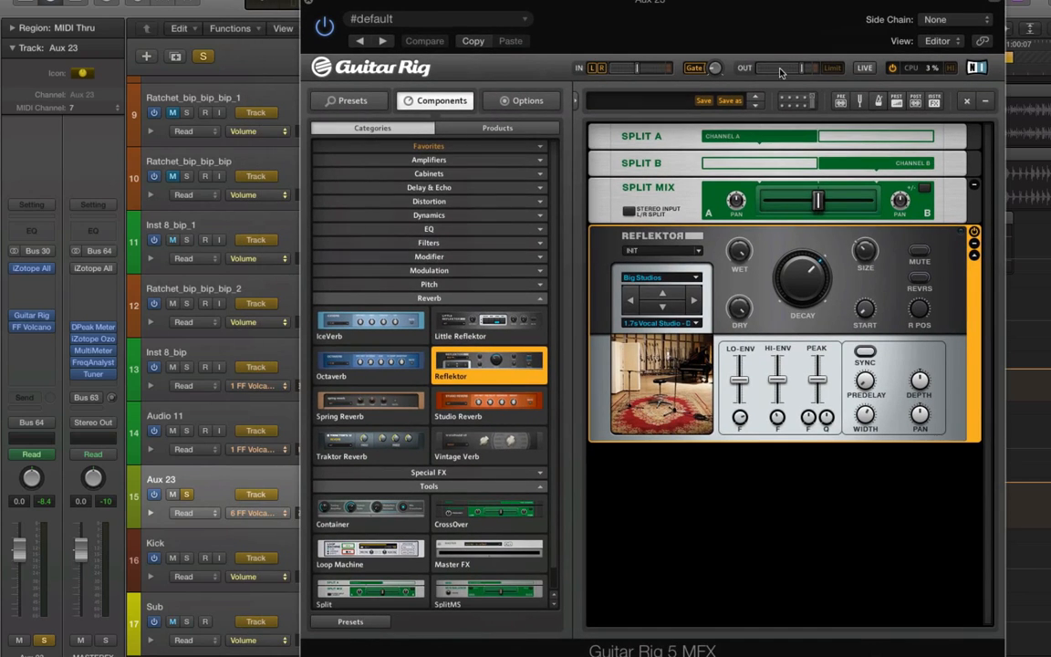
- Try a Big Studios impulse response in Reflektor and switch the category to Cathedrals
click(675, 284)
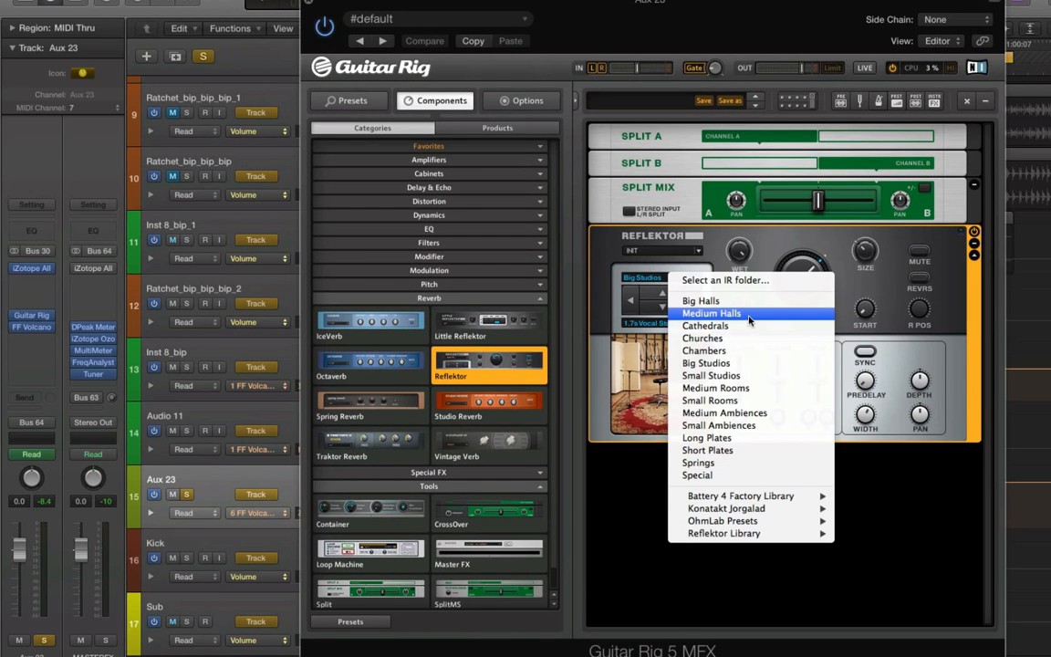
click(758, 368)
click(665, 281)
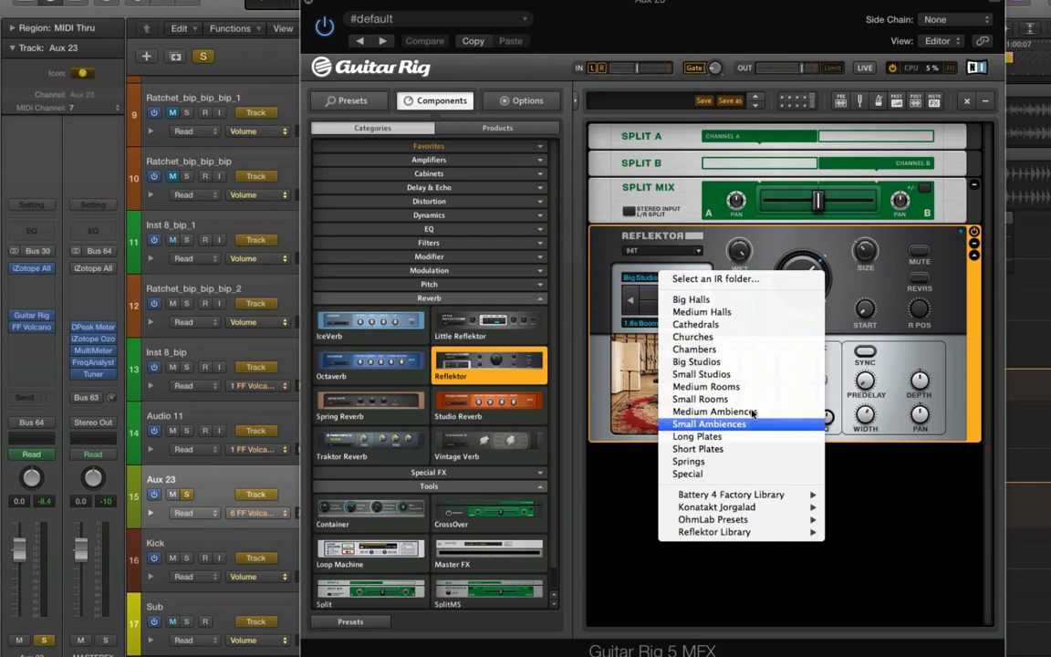
click(729, 326)
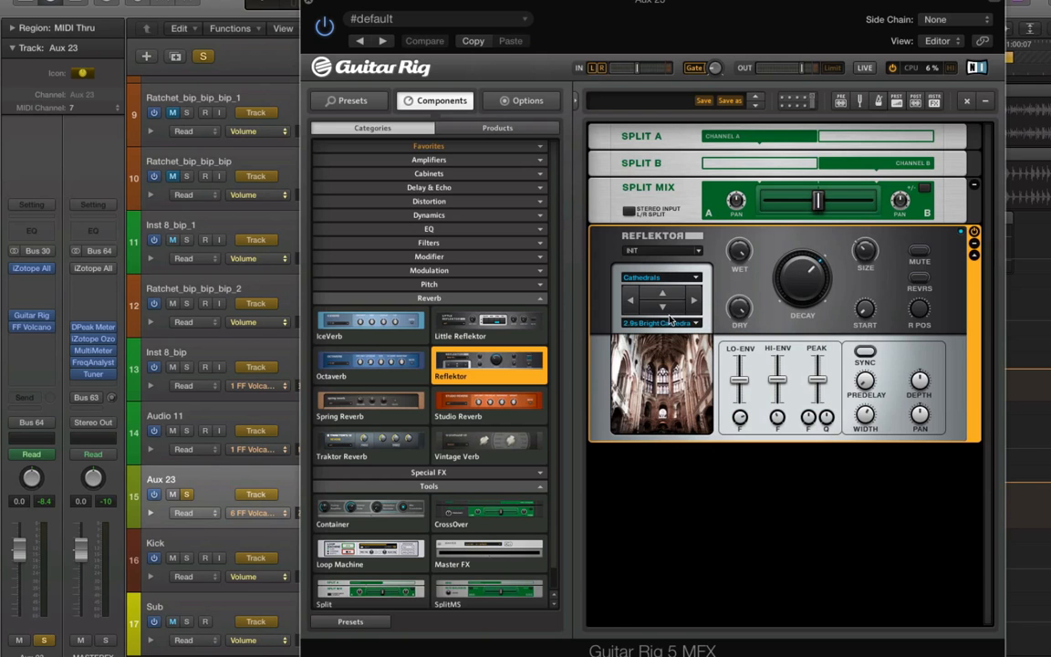
click(672, 323)
click(591, 267)
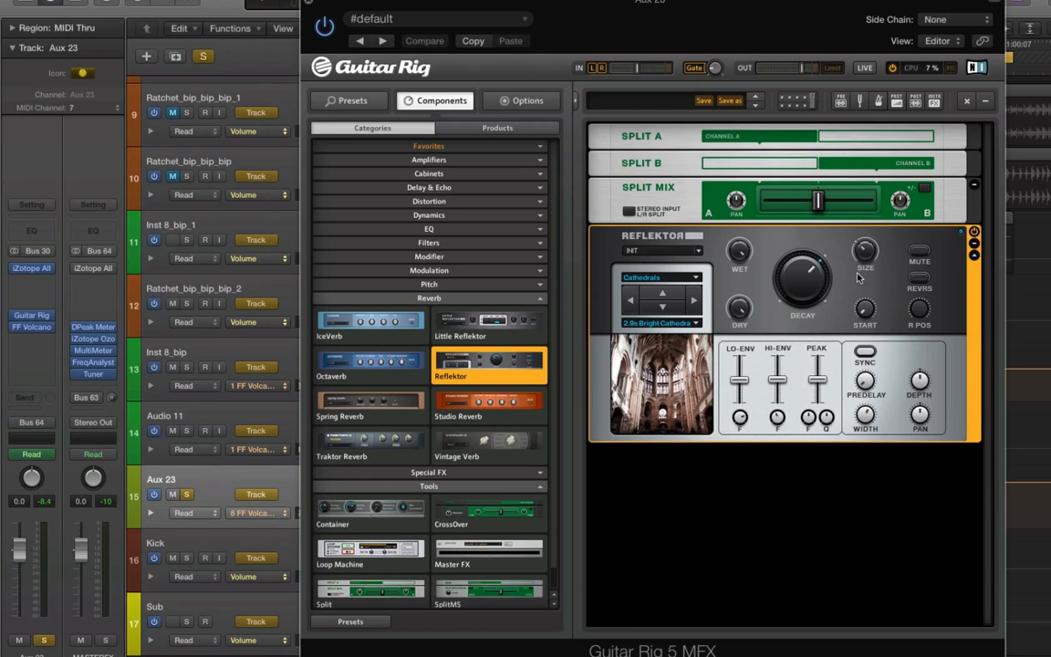
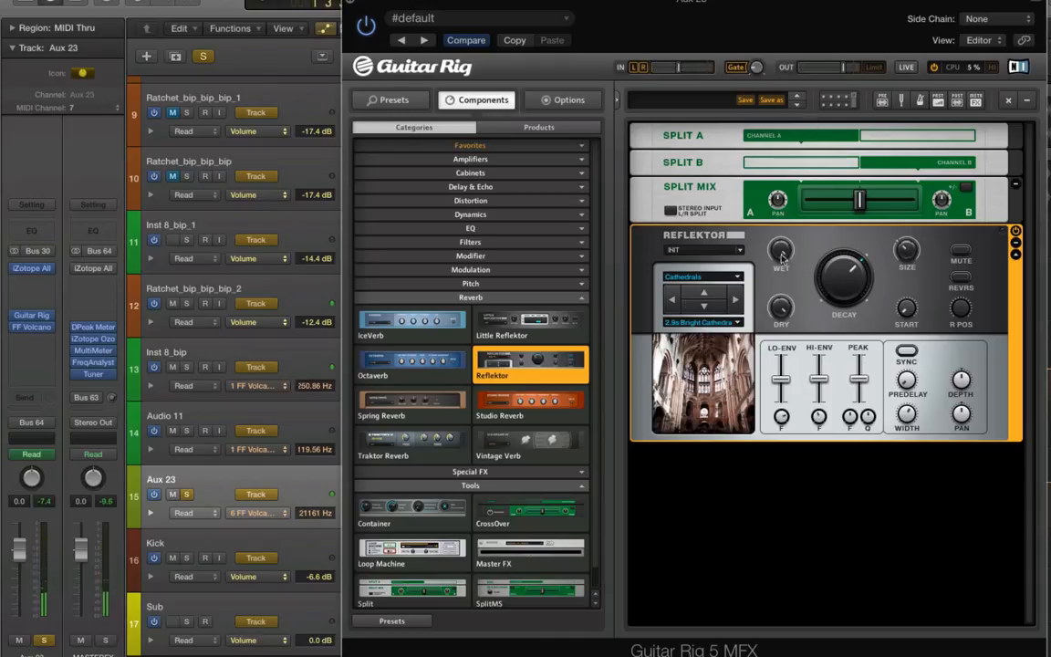
- Set Aux 23's automation mode to Latch, record movements of Reflektor's Wet knob during playback and close the Guitar Rig window
click(33, 453)
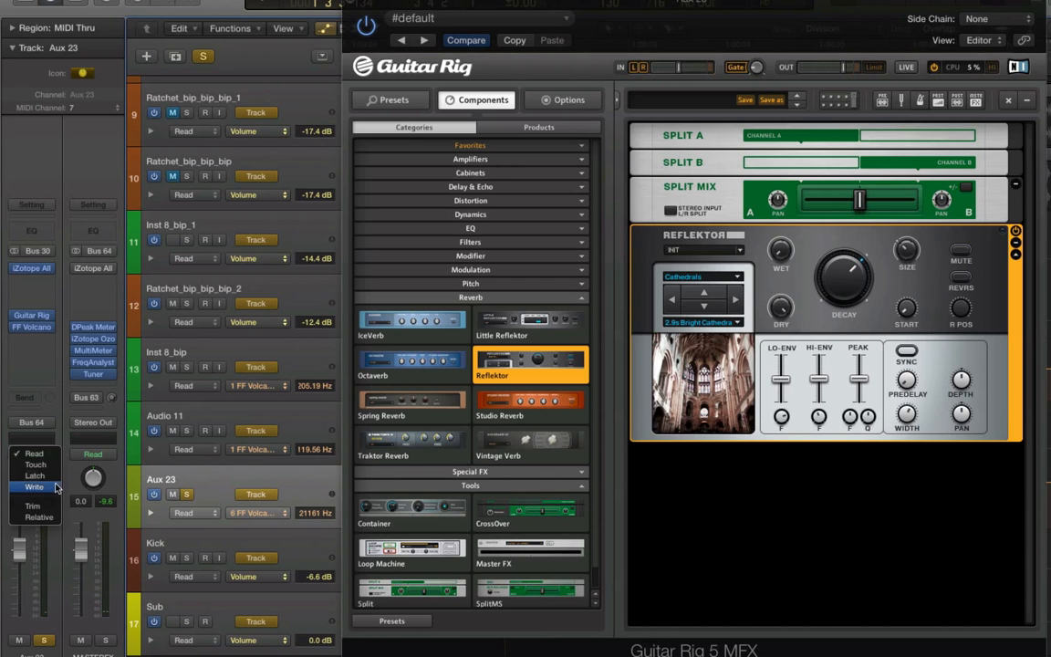
click(27, 430)
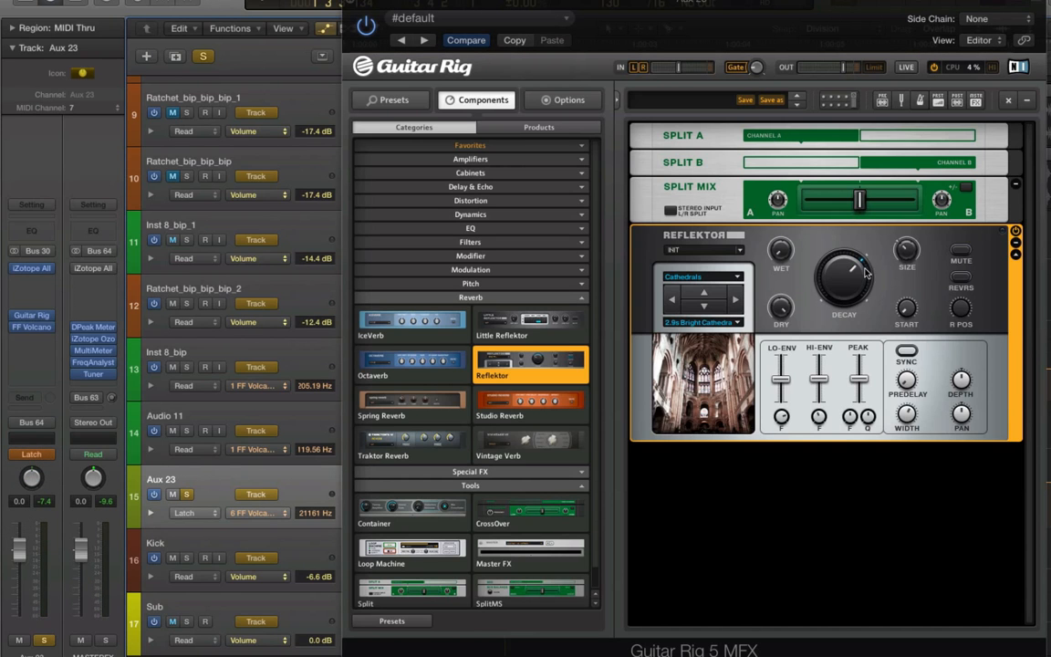
drag(732, 20, 780, 11)
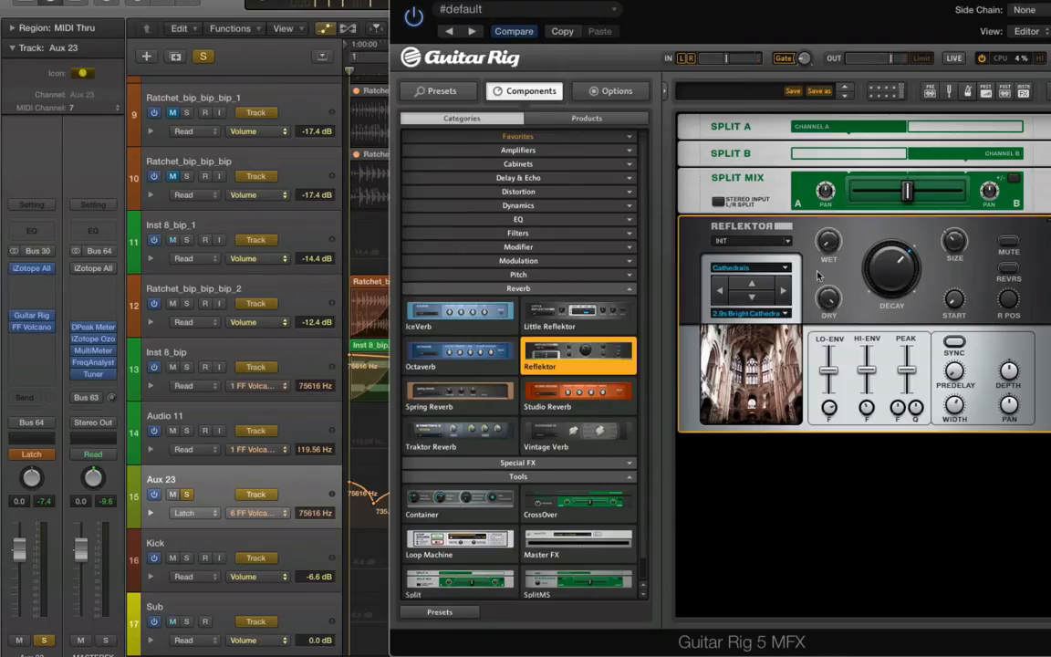
drag(836, 249, 848, 179)
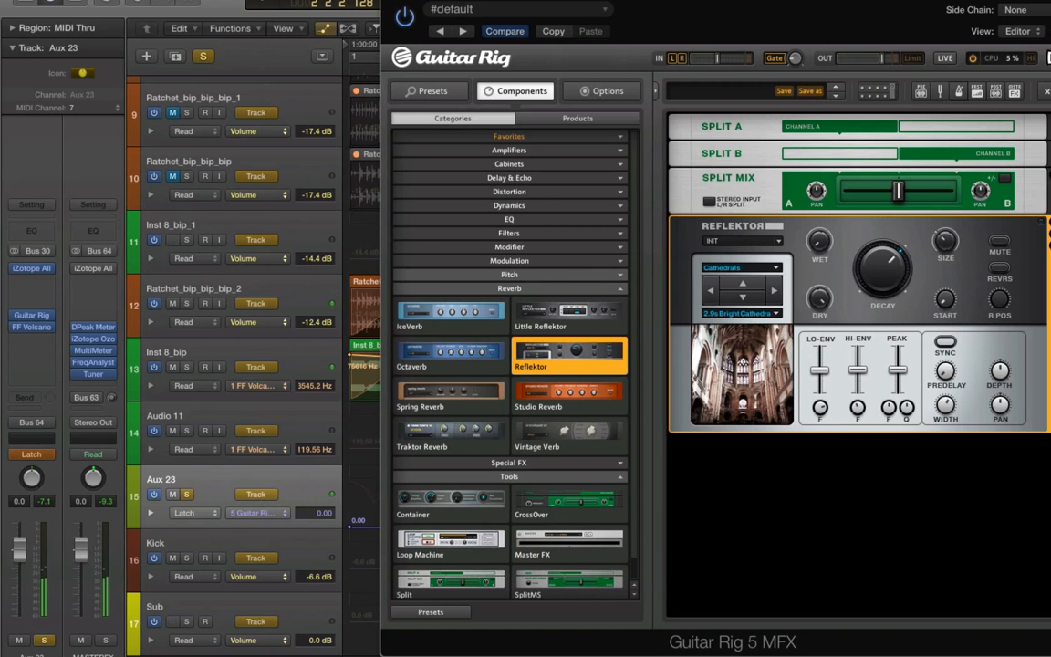
key(super+w)
- Delete the recorded Reflektor Wet automation points on Aux 23 and set the track's automation mode back to Read
click(267, 518)
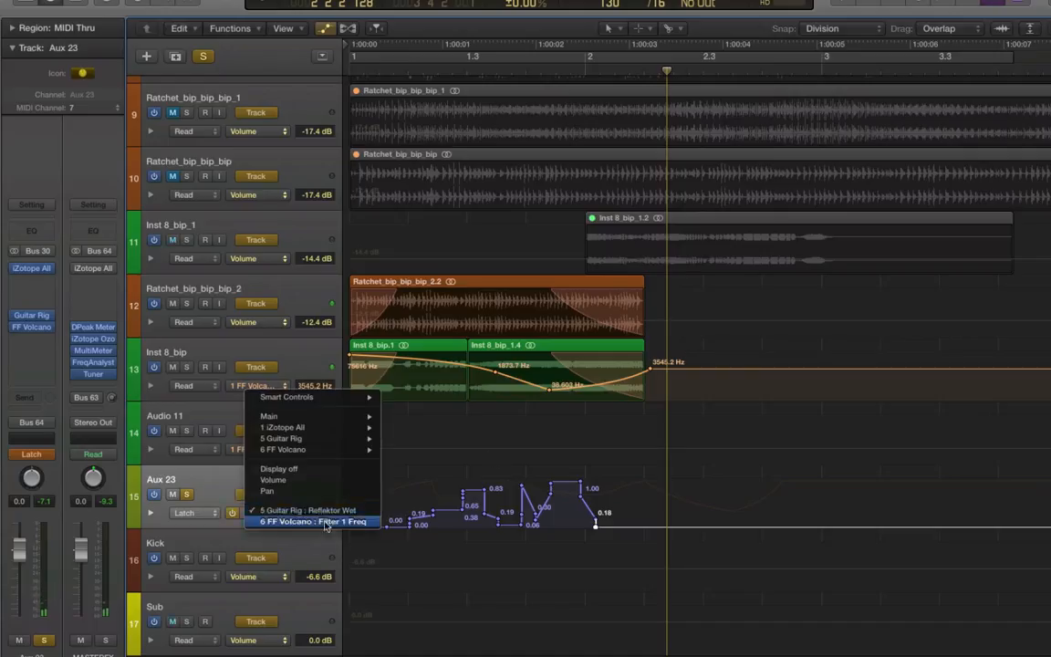
click(273, 507)
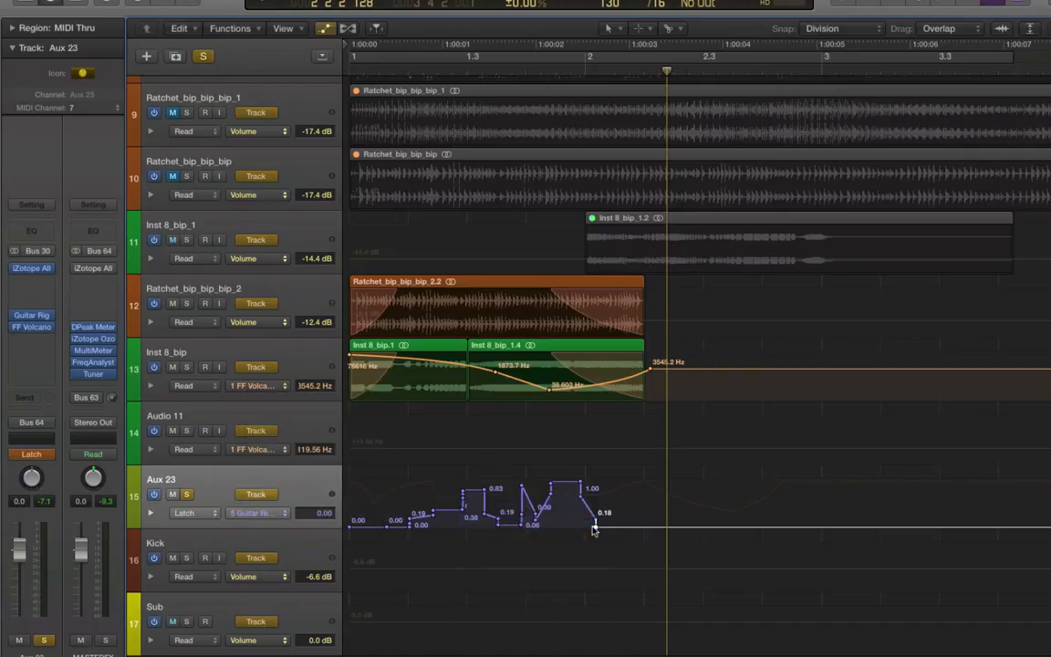
drag(595, 527, 300, 540)
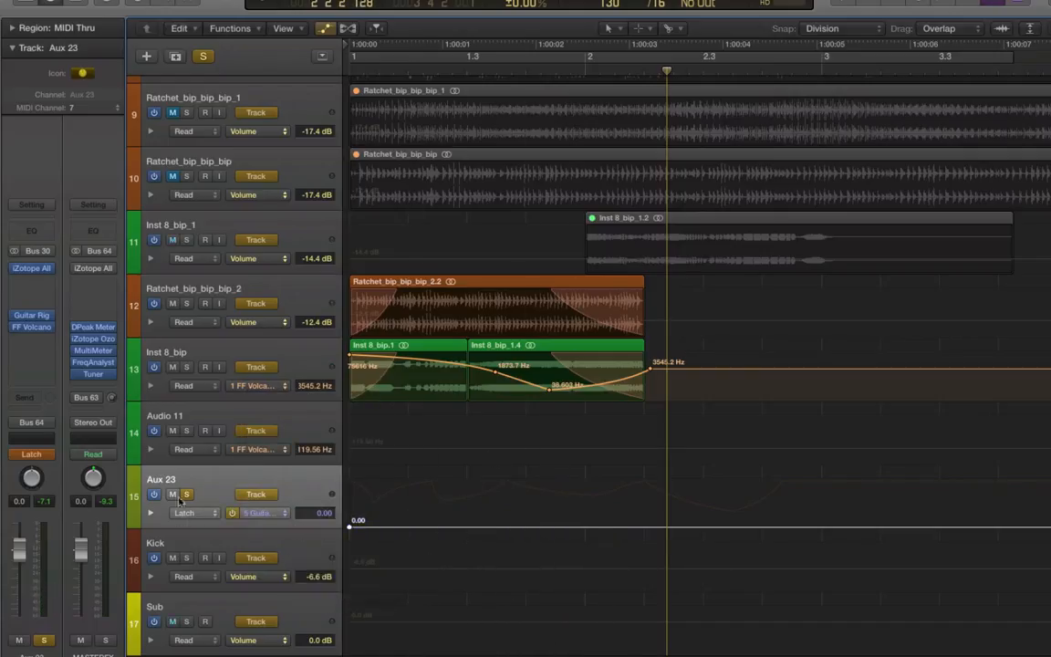
click(37, 460)
click(35, 414)
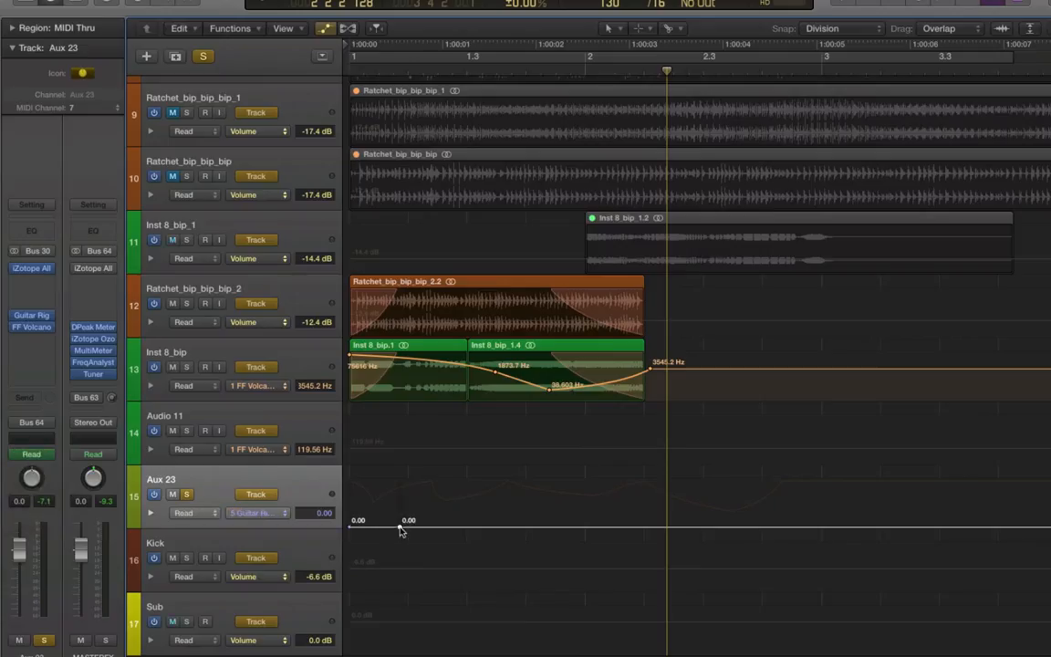
- Add a Reflektor Wet automation point of about 0.94 near the start of Aux 23 and curve the rise leading up to it
drag(401, 527, 406, 485)
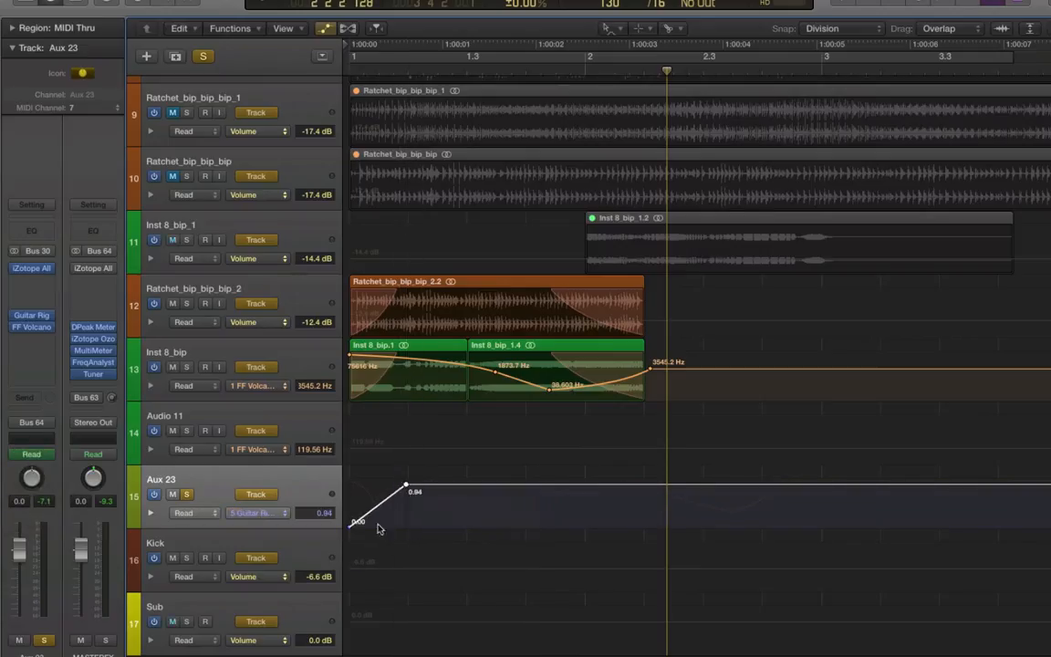
mouse_move(376, 525)
mouse_down()
mouse_move(402, 551)
mouse_move(413, 539)
mouse_move(393, 530)
mouse_up()
ctrl+shift+click(395, 533)
ctrl+shift+click(416, 529)
key(t)
key(t)
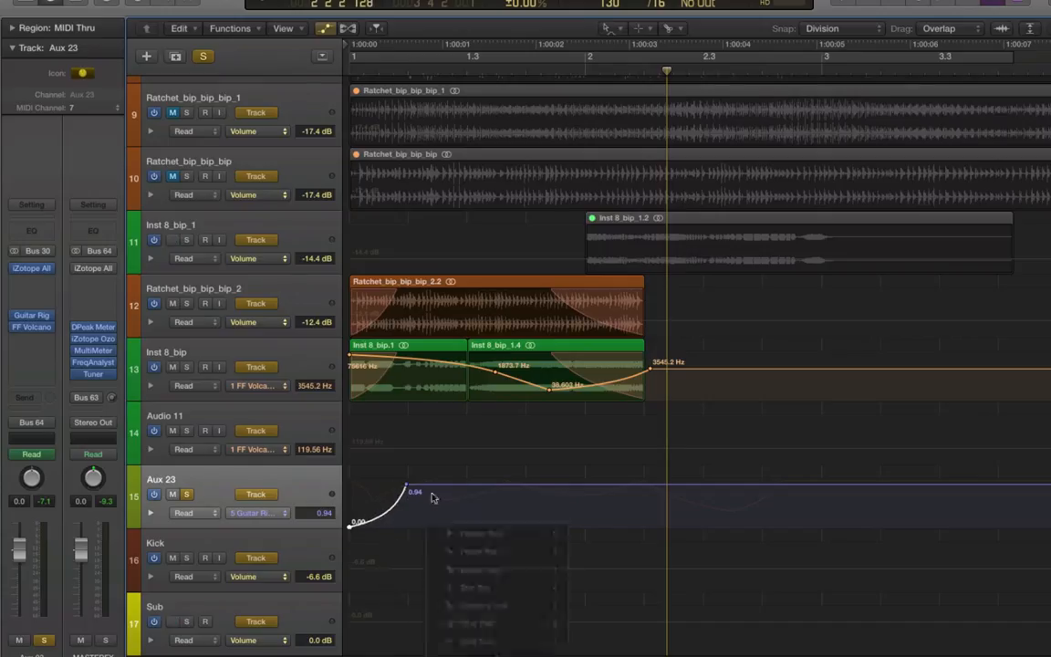
- Add a Reflektor Wet point of about 0.26 after the first peak and curve the drop between them
click(438, 486)
drag(438, 485, 423, 527)
key(t)
key(t)
- Add a second Reflektor Wet peak of about 0.87 on Aux 23, lower the preceding dip to about 0.05 and curve the rise between them
click(461, 516)
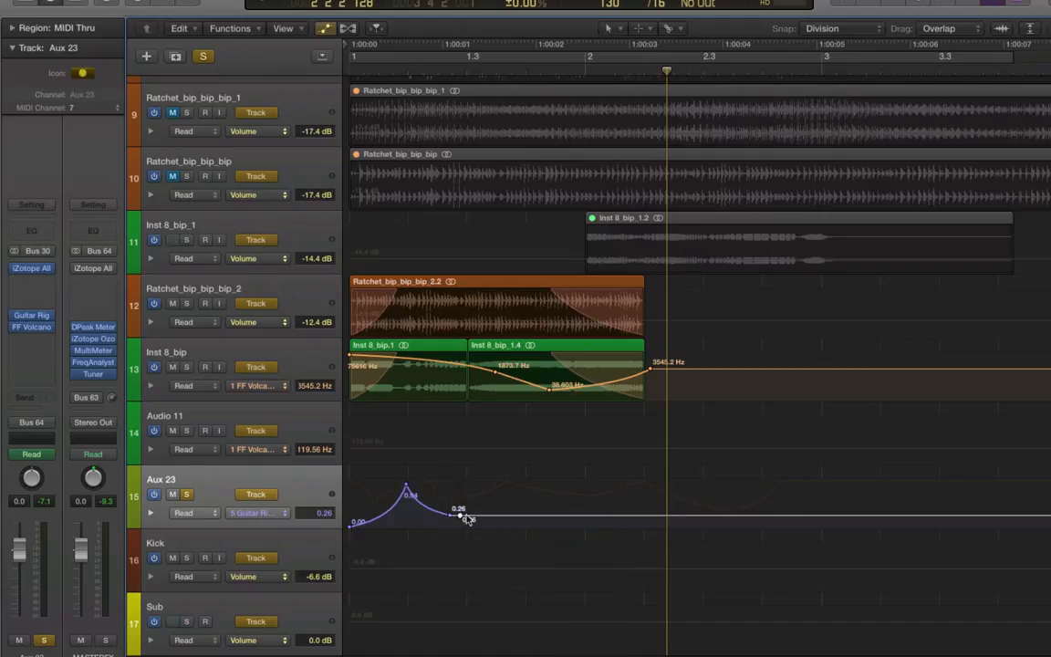
drag(492, 481, 497, 489)
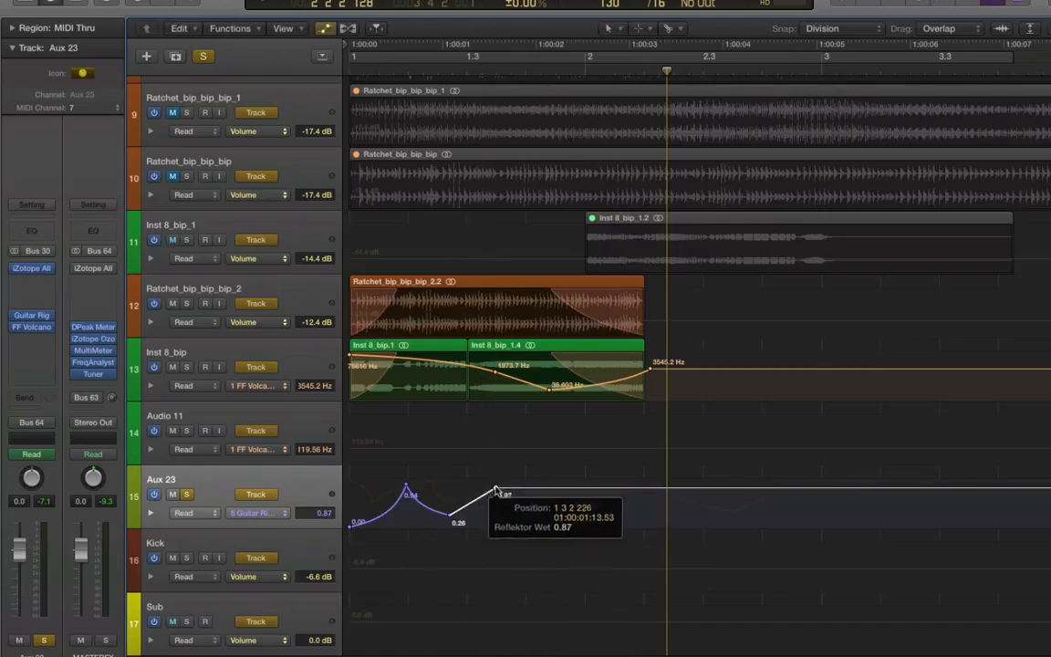
key(t)
key(t)
drag(472, 527, 450, 526)
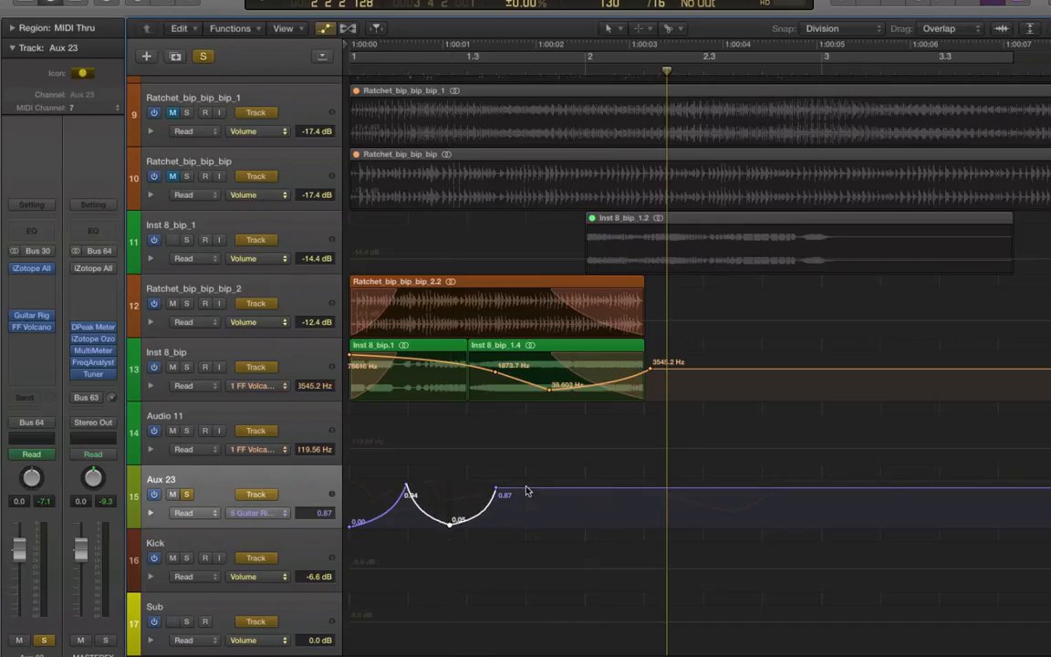
- Lower the second Reflektor Wet peak to about 0.64, add a 0.00 point after it and curve the drop
drag(525, 492, 502, 501)
key(t)
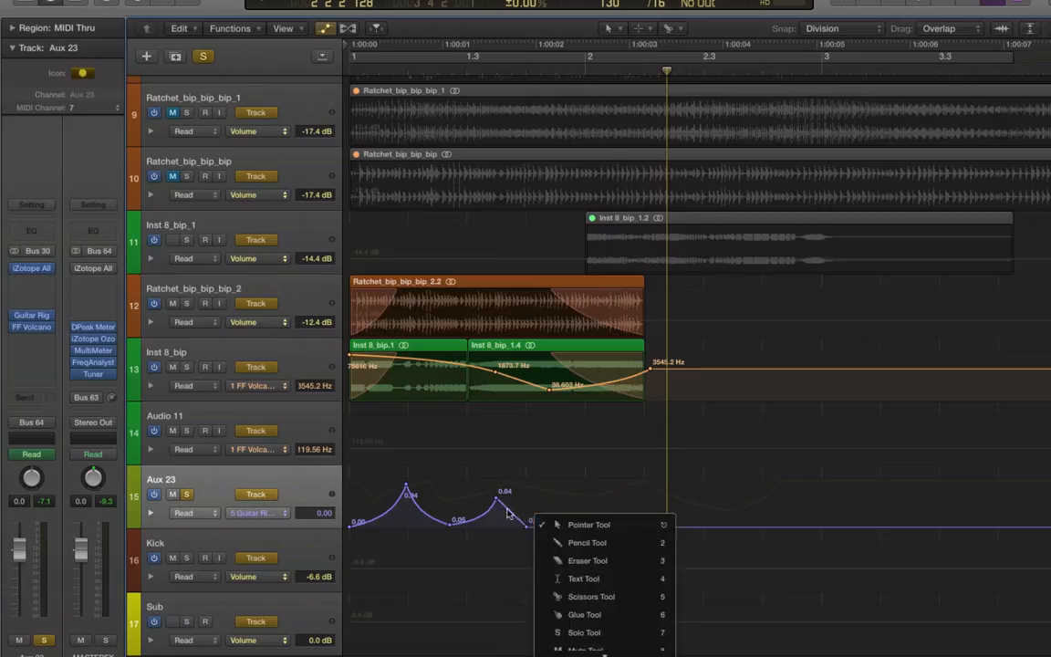
click(509, 513)
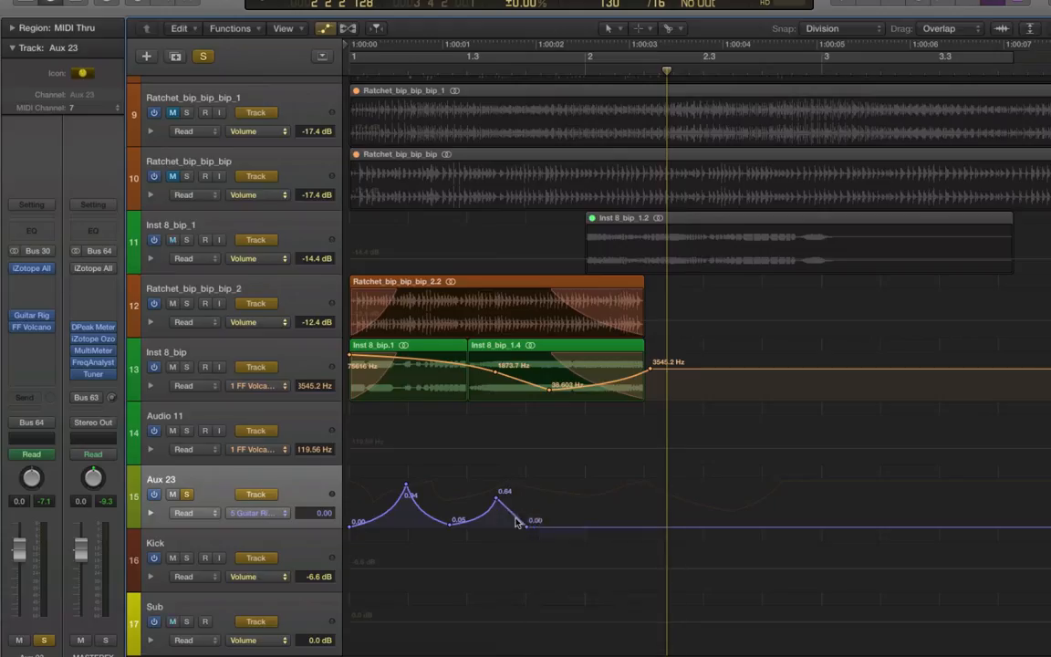
- Add Reflektor Wet points of about 0.54 at the regions' end and 0.00 at bar 3, and curve the segments leading to them
click(594, 525)
drag(594, 524, 643, 501)
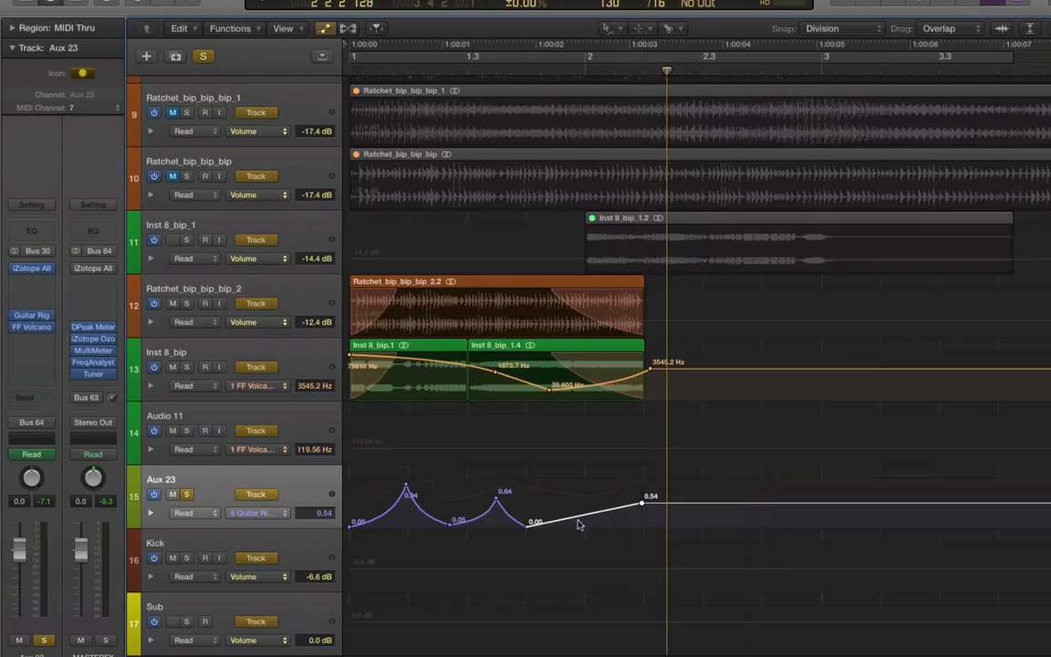
drag(593, 528, 822, 533)
click(709, 509)
click(710, 505)
key(t)
key(w)
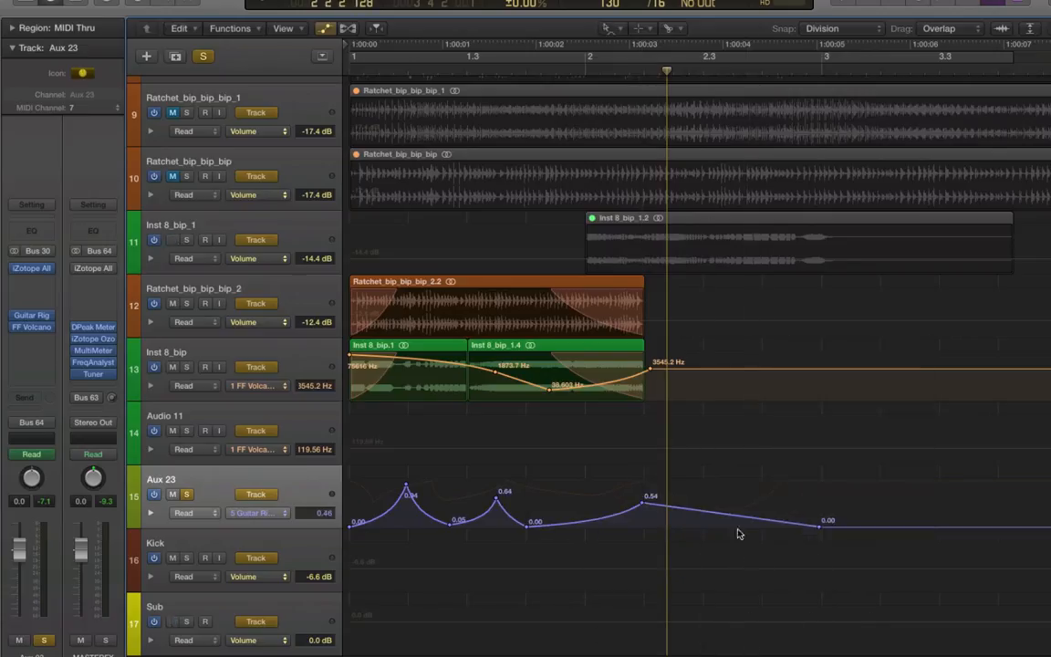
drag(739, 533, 743, 525)
- Hide the automation lanes and play the section from the start to hear the Reflektor Wet changes
key(a)
key(space)
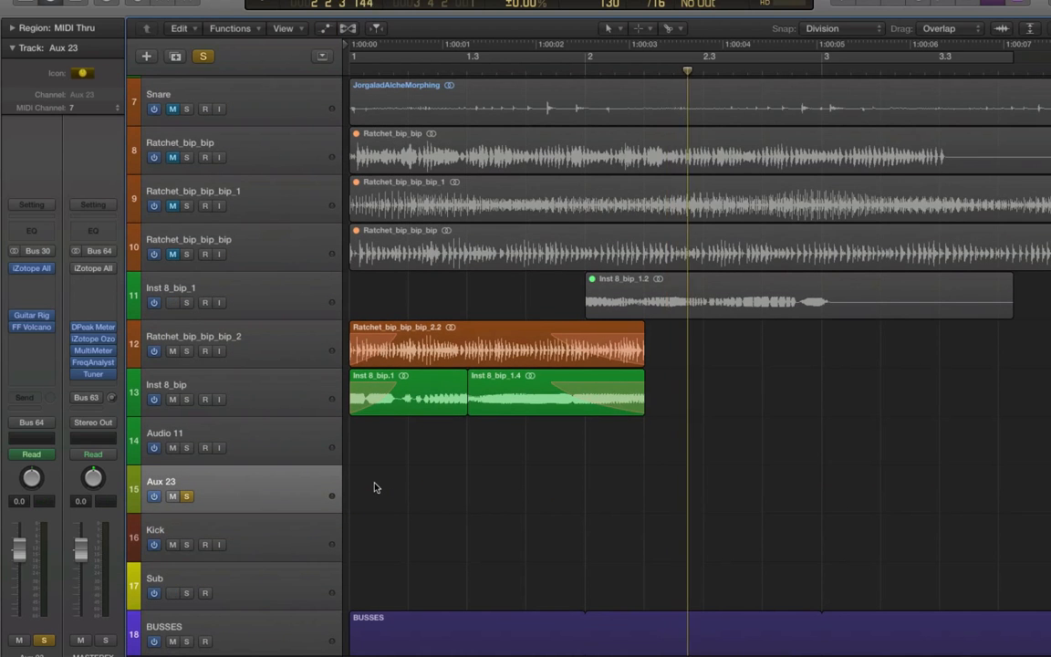
key(space)
key(Return)
key(space)
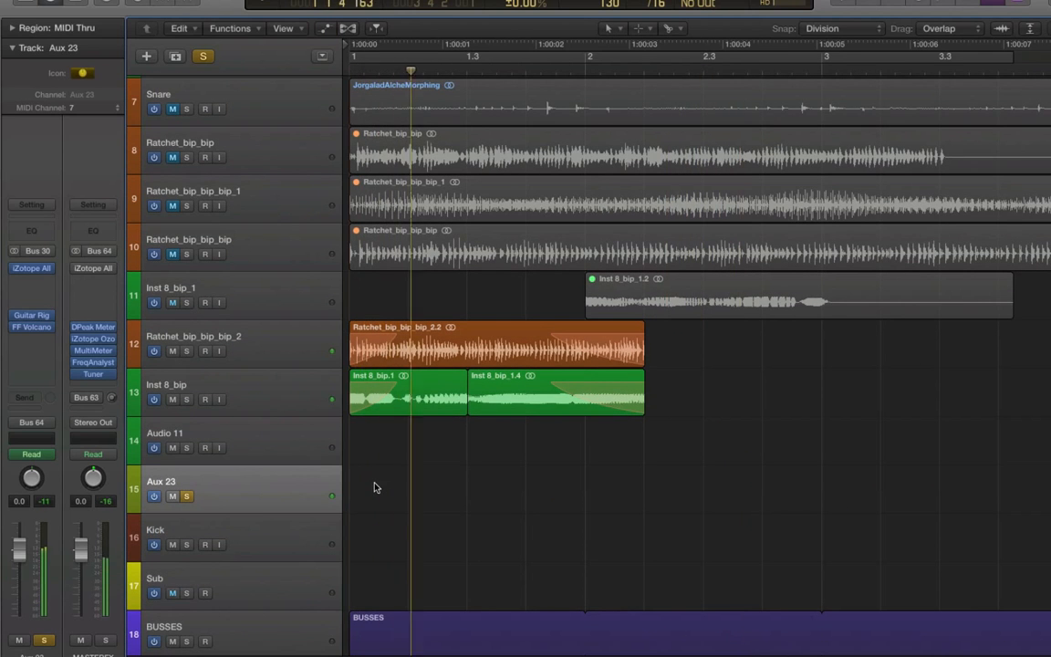
key(XF86AudioRaiseVolume)
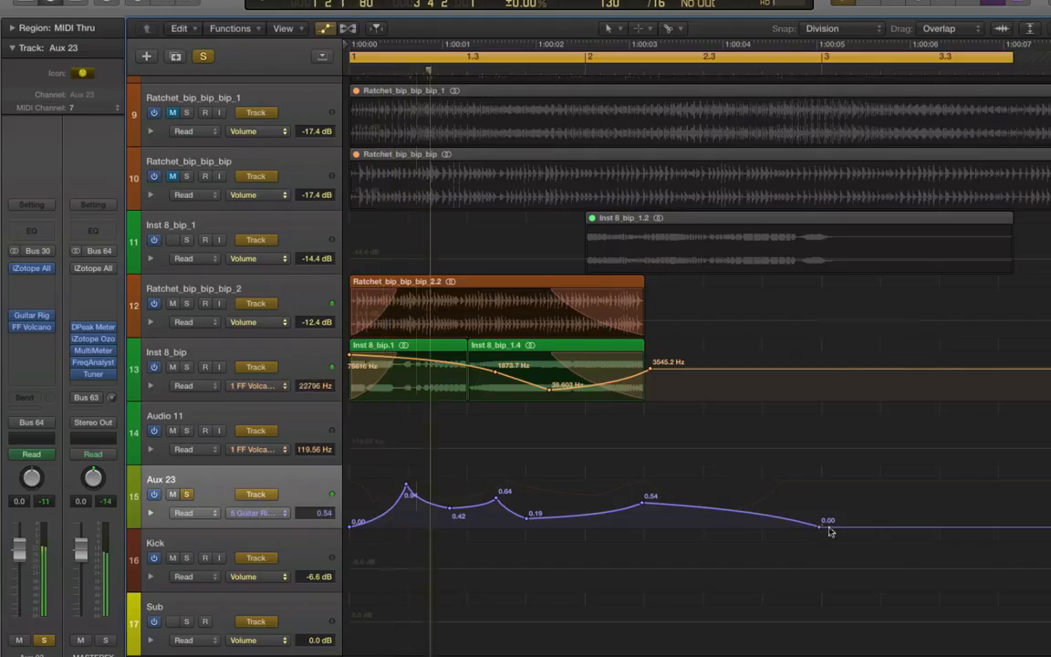
- Move the final 0.00 Reflektor Wet point later past bar 3, reshape its curve and raise the third peak to about 0.66
drag(829, 529, 892, 533)
key(t)
key(w)
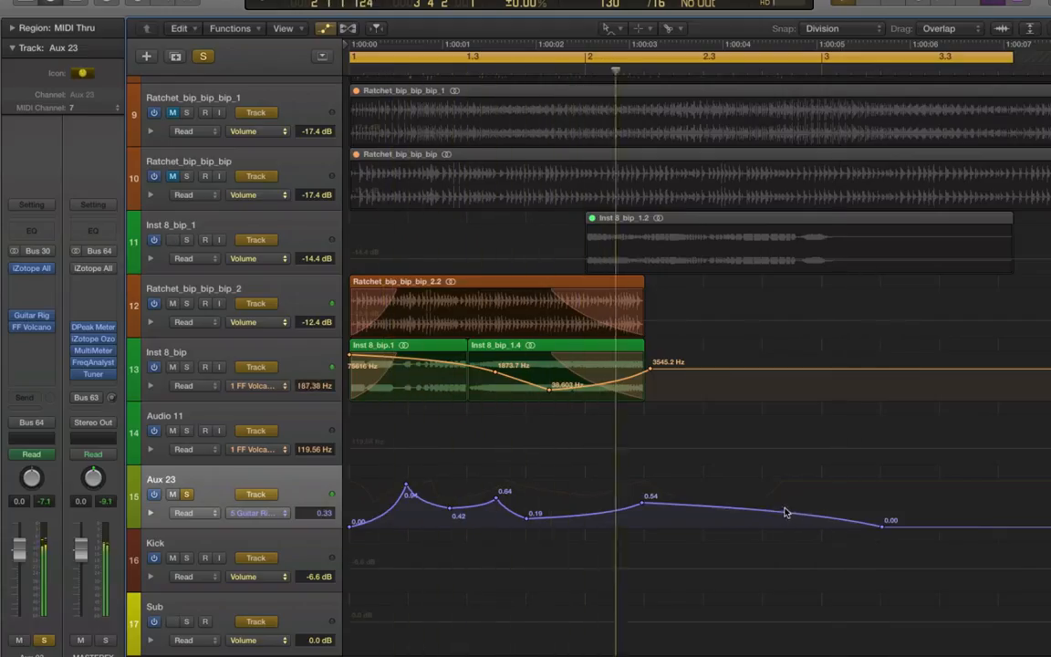
drag(785, 512, 721, 507)
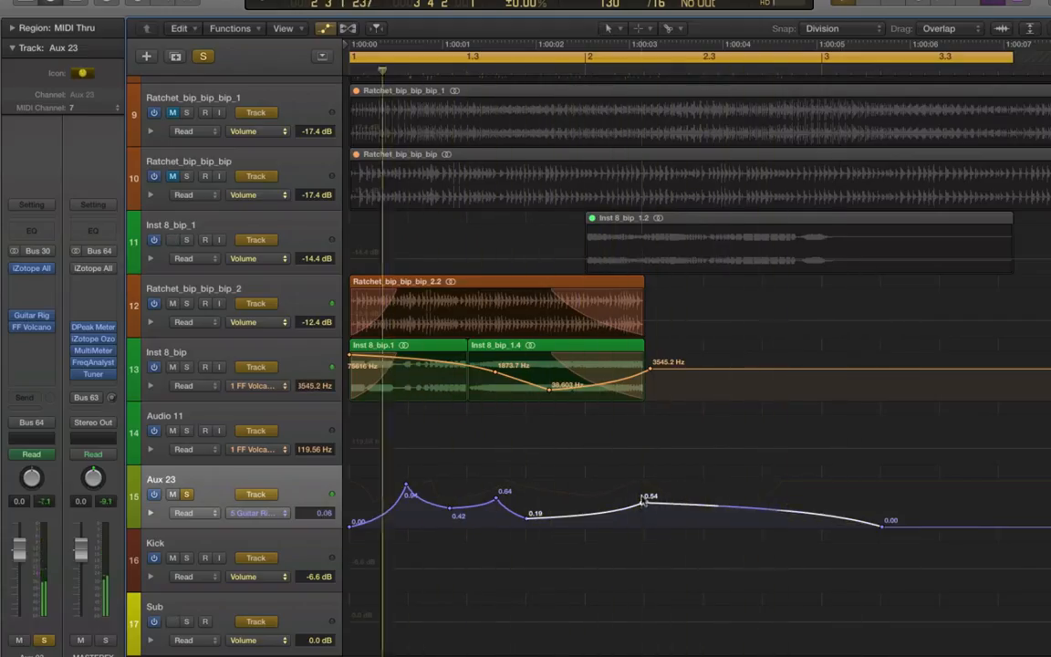
drag(643, 502, 644, 497)
- Insert the stereo iZotope Alloy 2 plug-in in the next free effect slot of the Inst 8_bip track
click(306, 369)
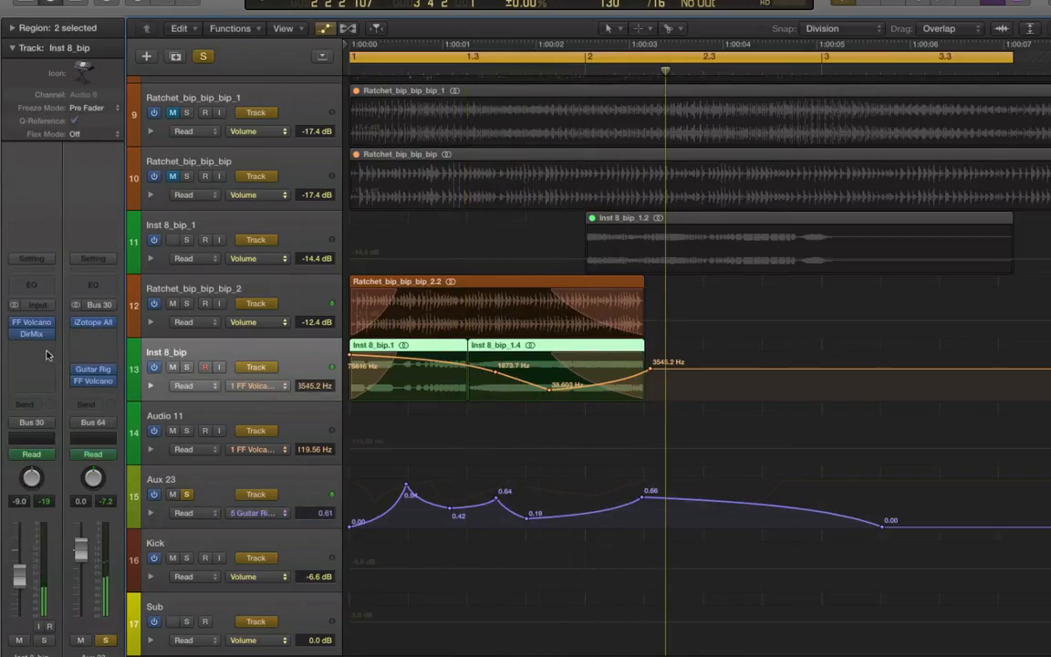
click(47, 345)
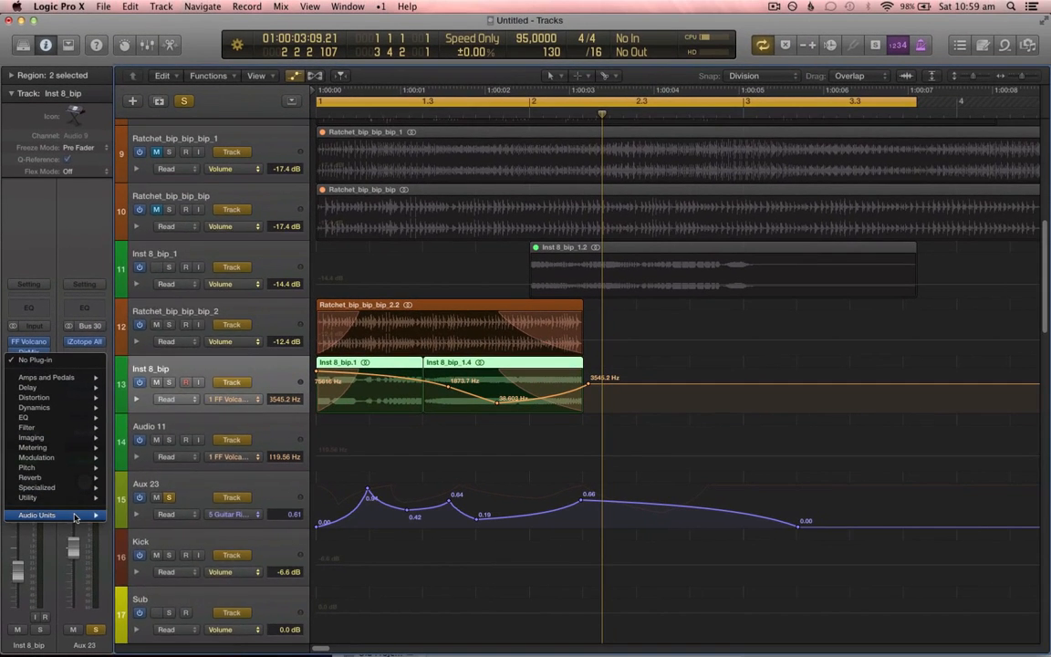
mouse_move(74, 518)
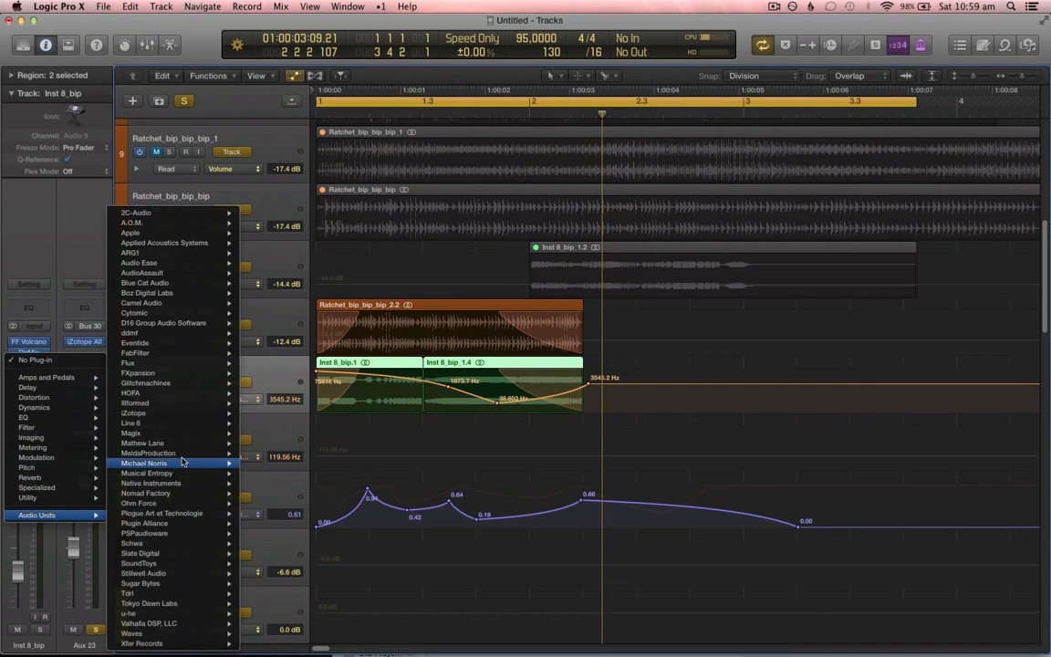
mouse_move(224, 413)
mouse_move(374, 415)
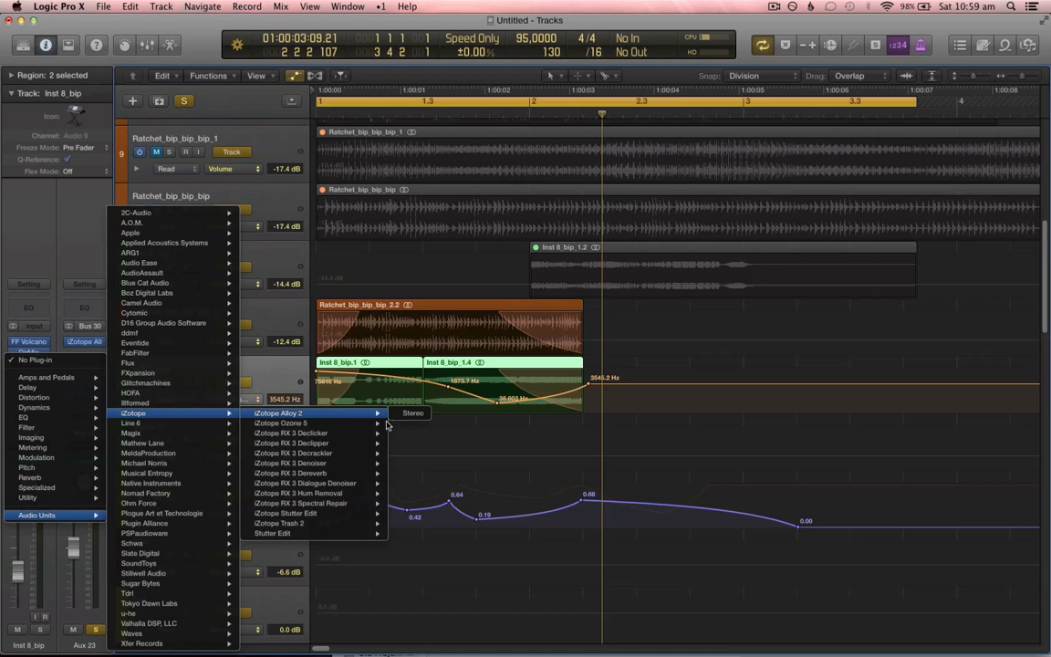
click(413, 415)
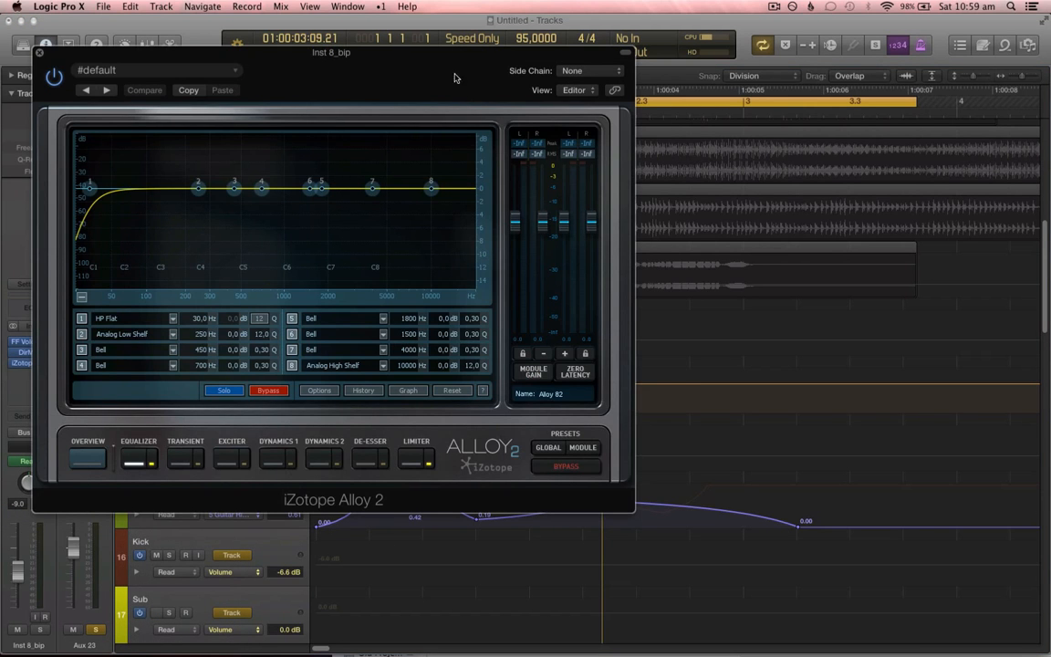
- Move the Alloy 2 window clear of the channel strips and raise Inst 8_bip's volume to -5.9 dB during playback
drag(411, 71, 856, 168)
key(space)
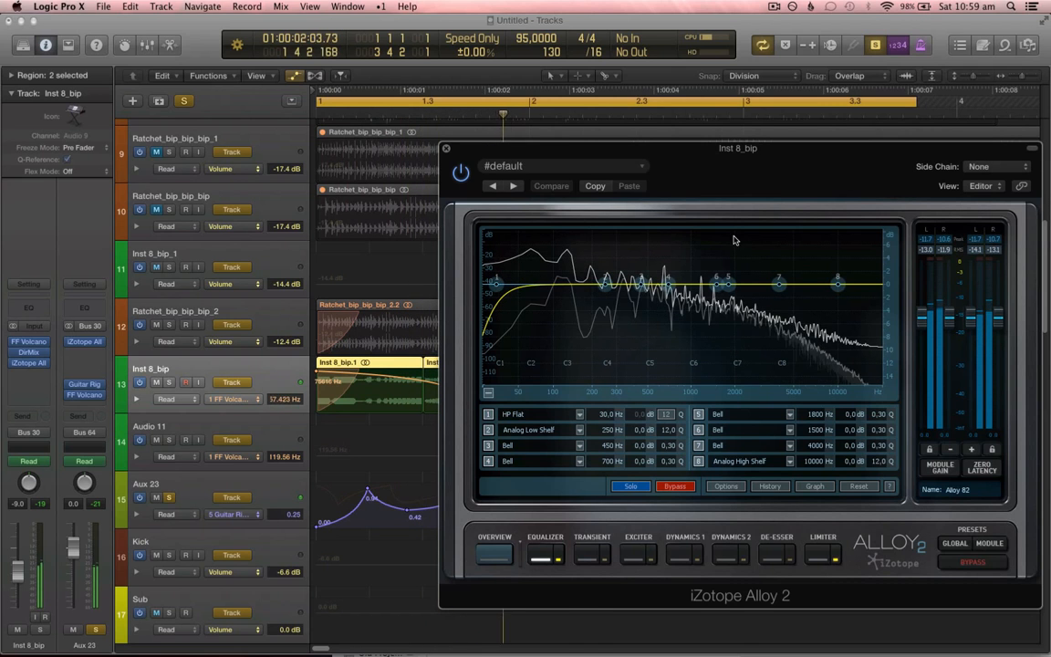
drag(21, 596, 20, 570)
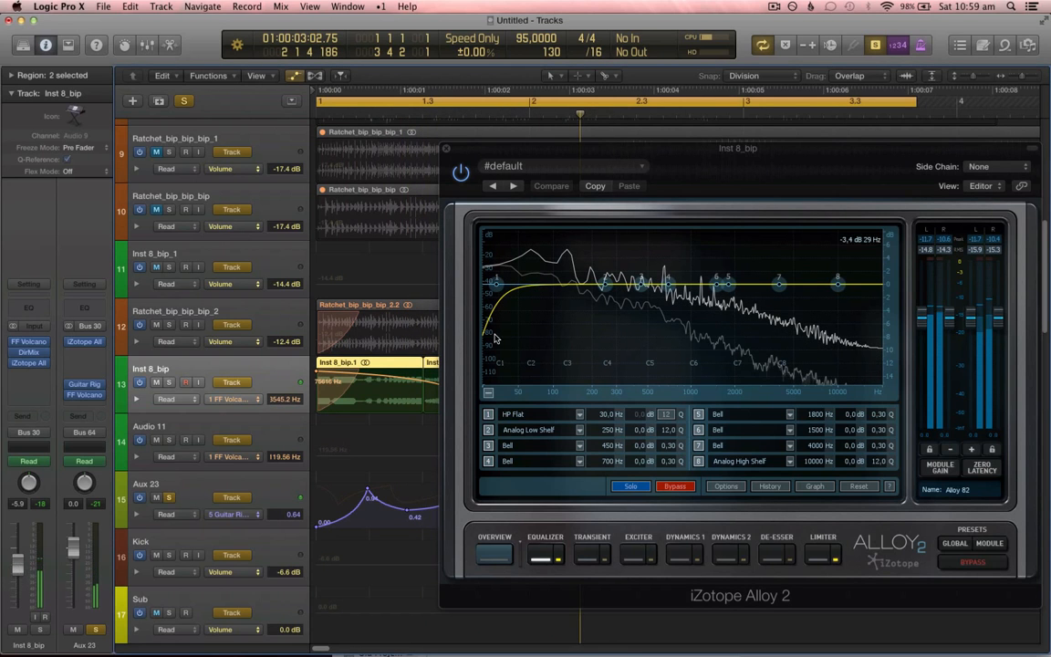
- Set Alloy 2's Exciter to multi-band, with the mid band's drive at 3.3 and the high band shifted towards Tube with 10.2 drive
click(637, 551)
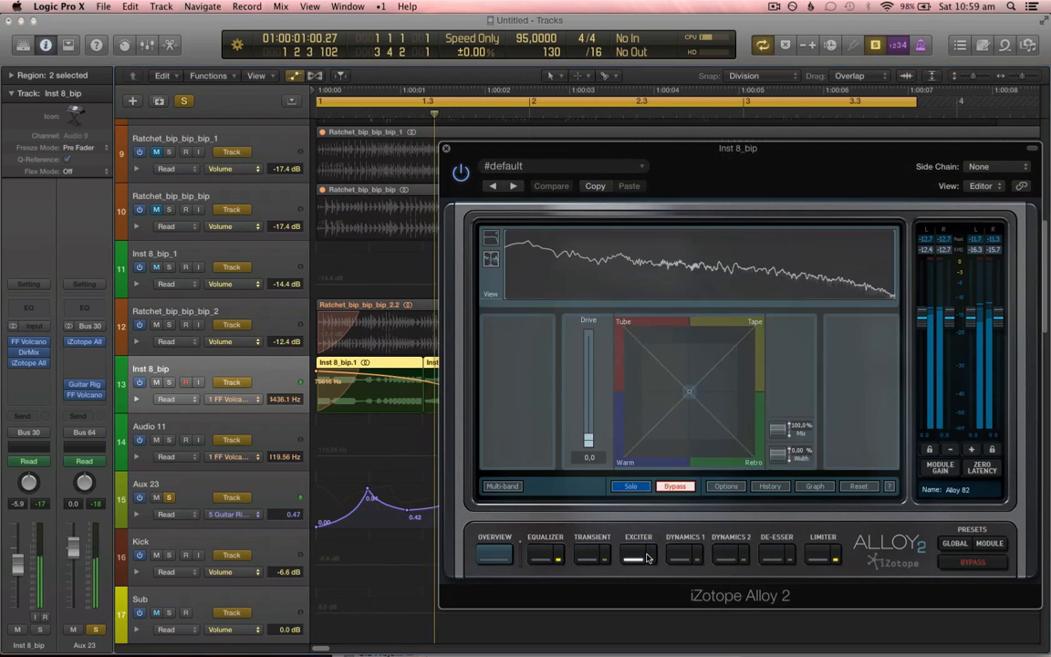
click(504, 487)
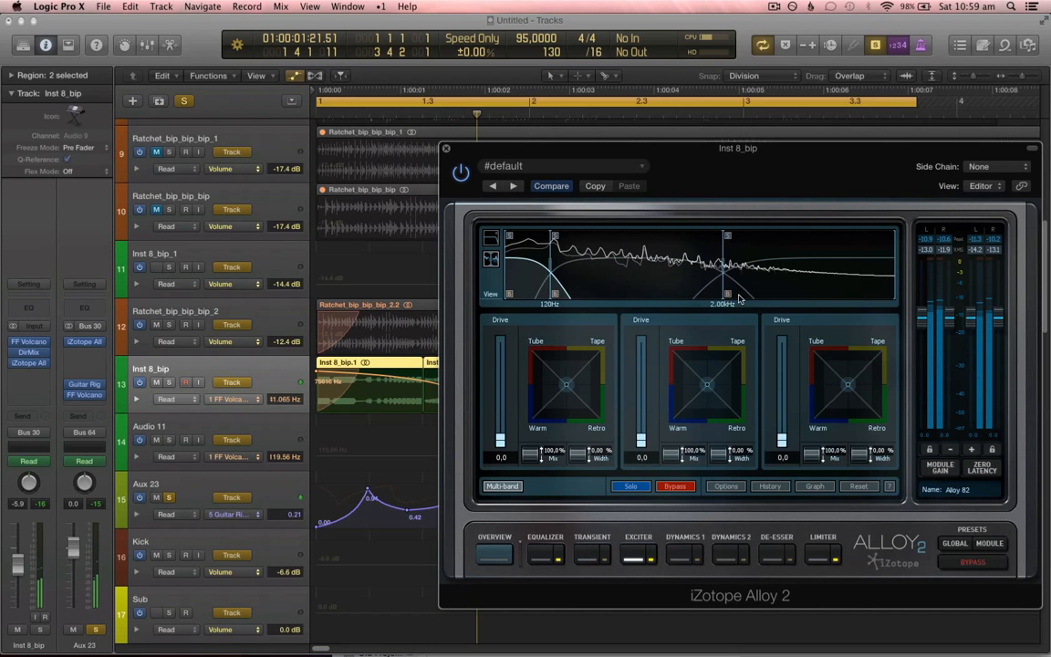
click(821, 361)
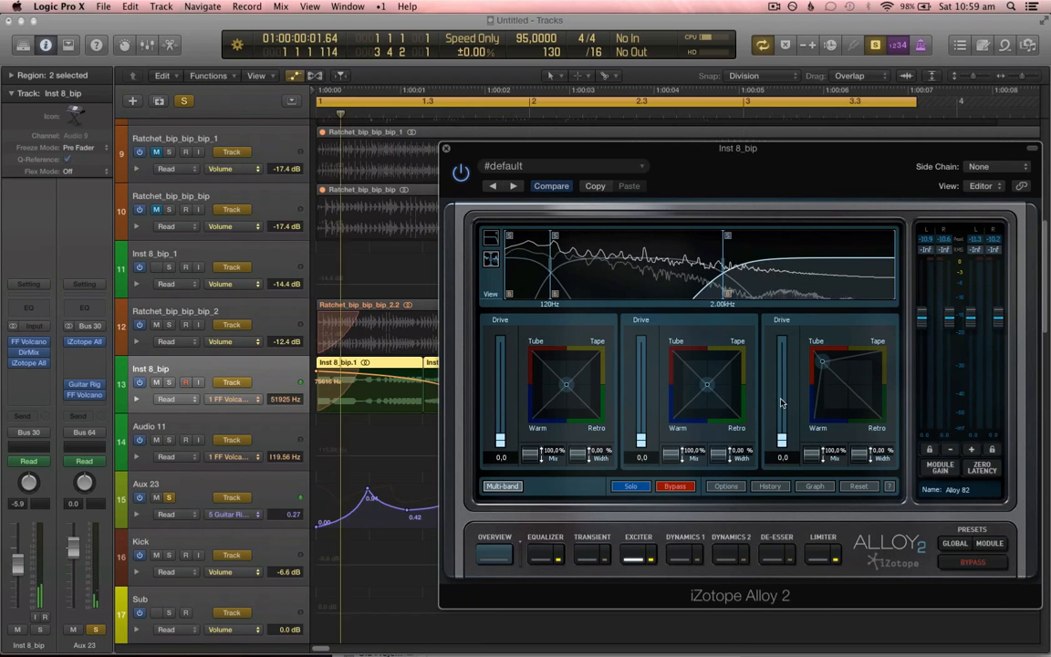
click(781, 402)
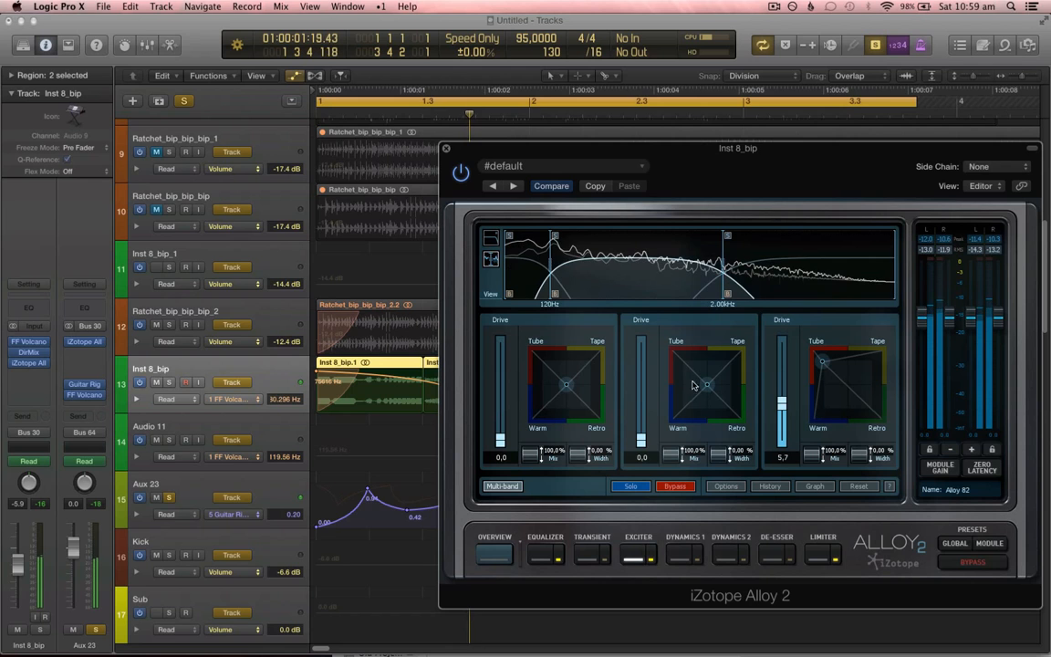
click(782, 390)
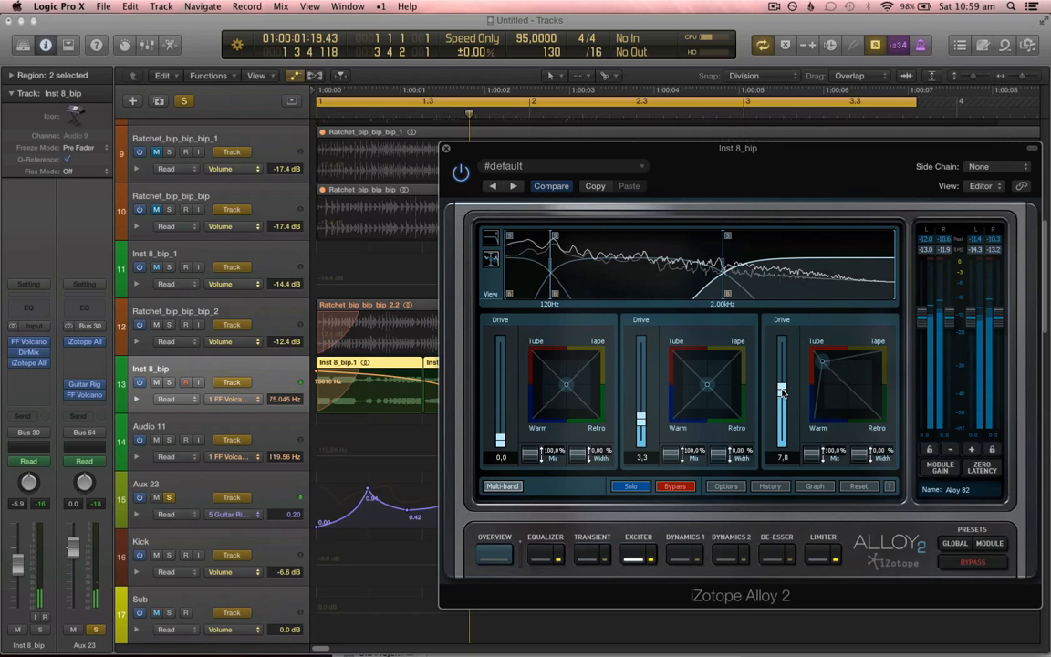
drag(822, 361, 833, 367)
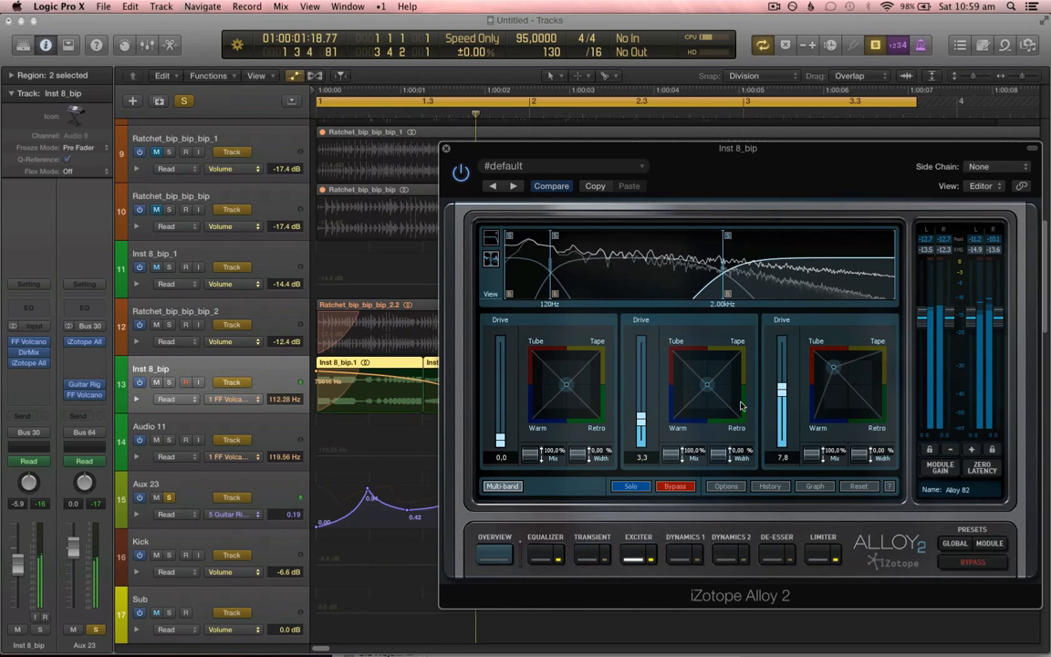
drag(782, 390, 781, 374)
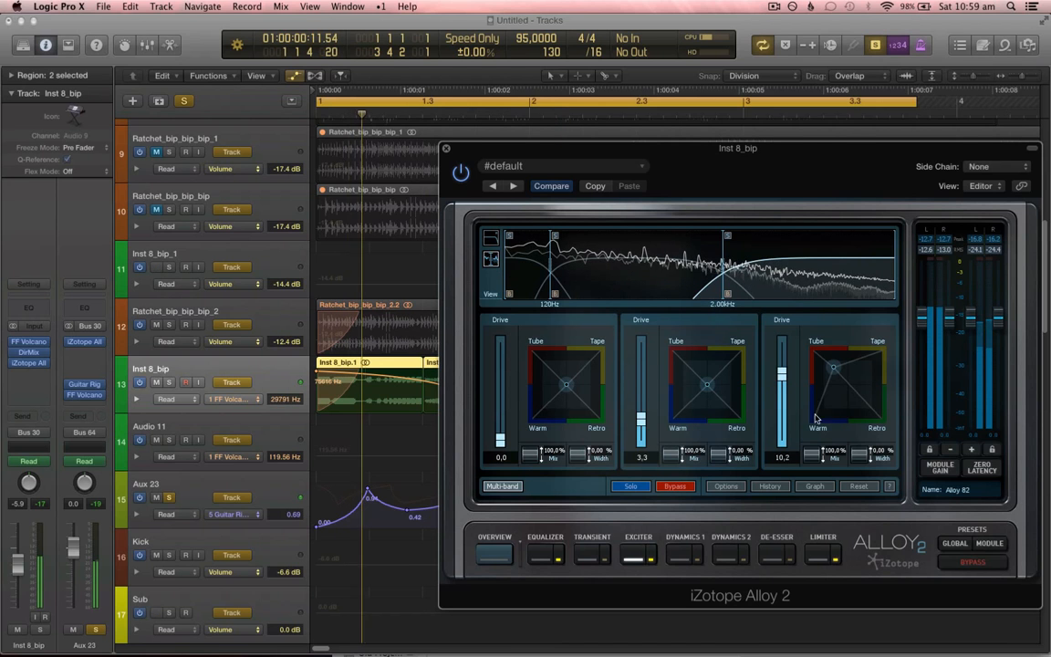
- Close Alloy 2, hide the automation and add a short fade where Inst 8_bip_1.4 meets the preceding region
click(446, 146)
key(a)
drag(454, 425, 419, 361)
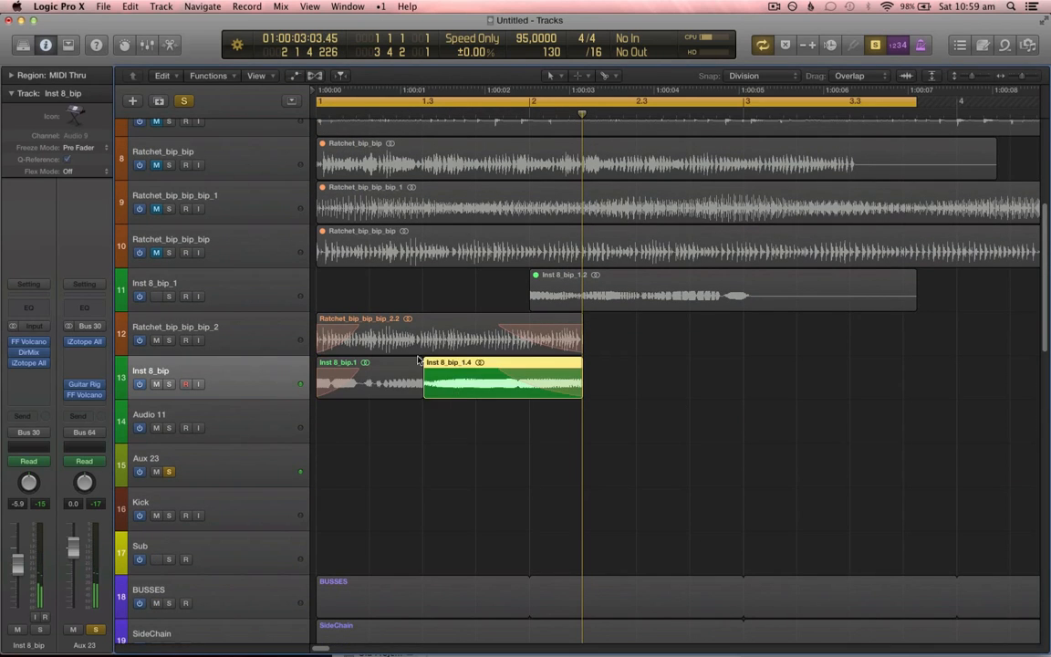
click(12, 76)
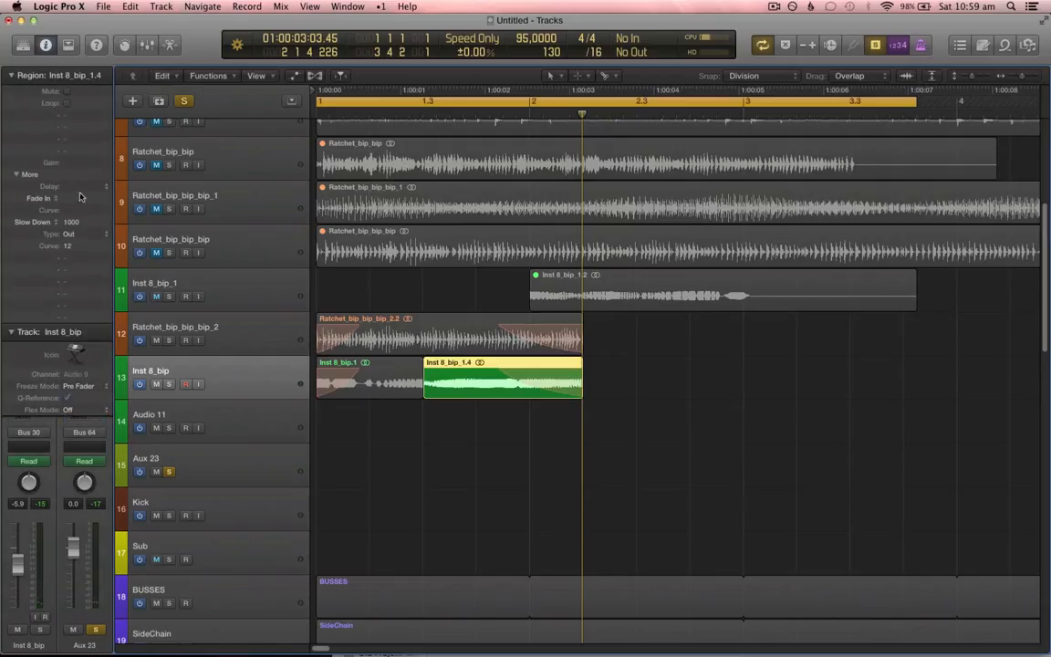
click(398, 406)
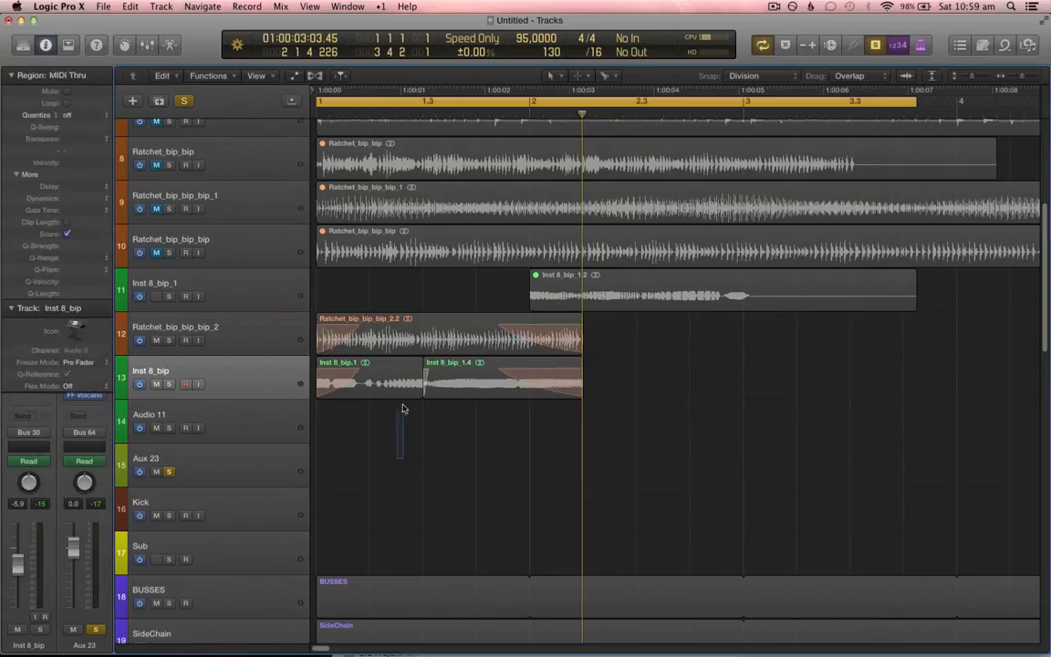
click(362, 383)
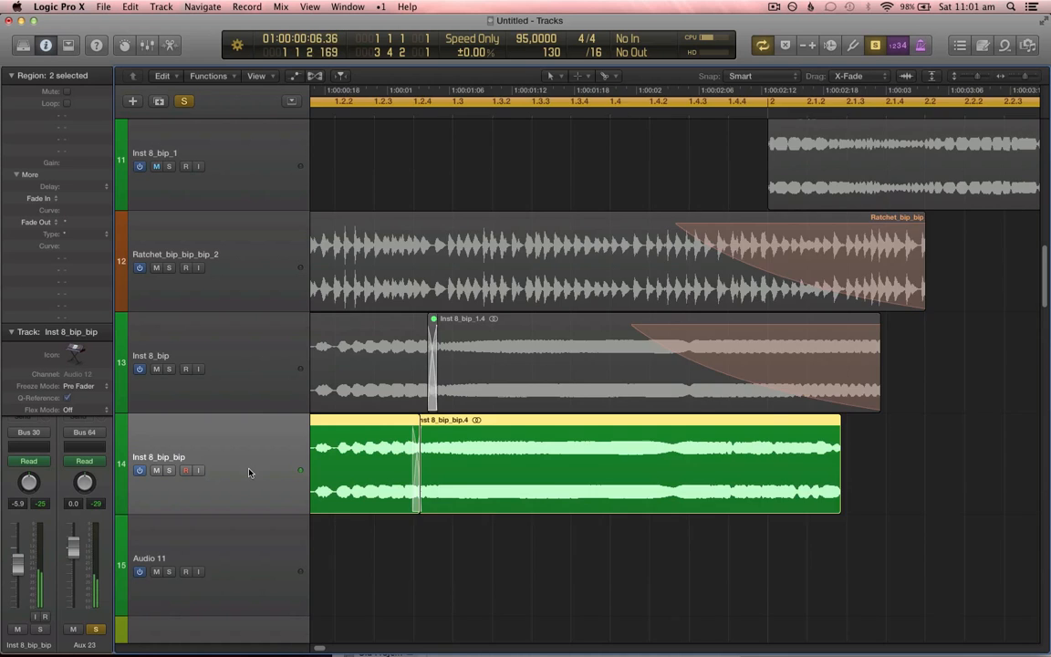
- Bounce the two selected Inst 8_bip_bip regions in place to a new track, muting the source and bypassing effect plug-ins
key(super+Left)
key(super+Left)
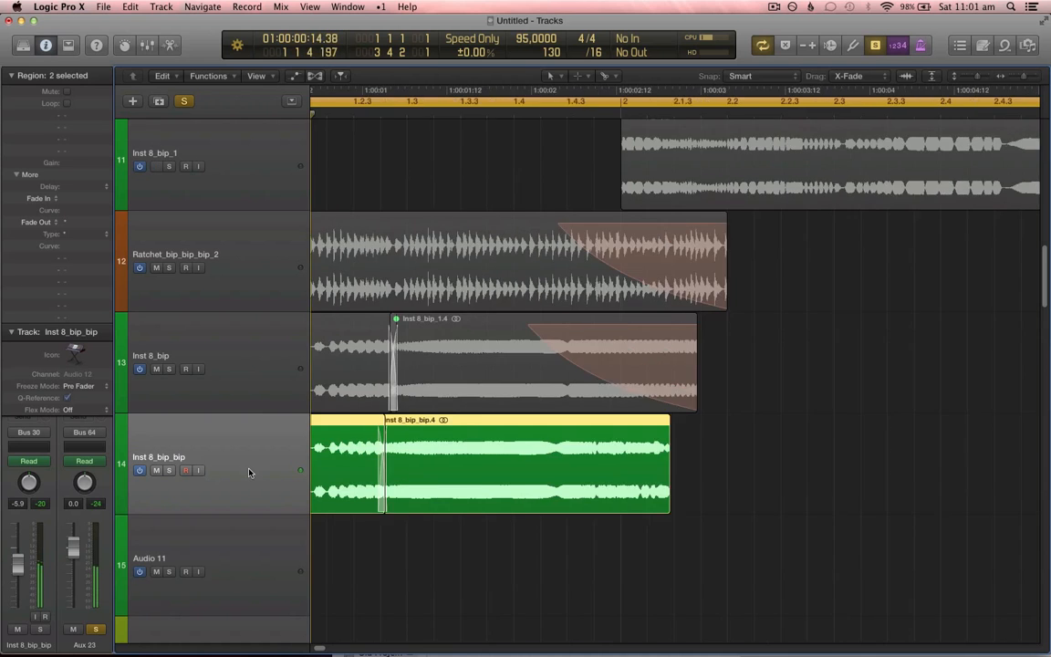
key(ctrl+b)
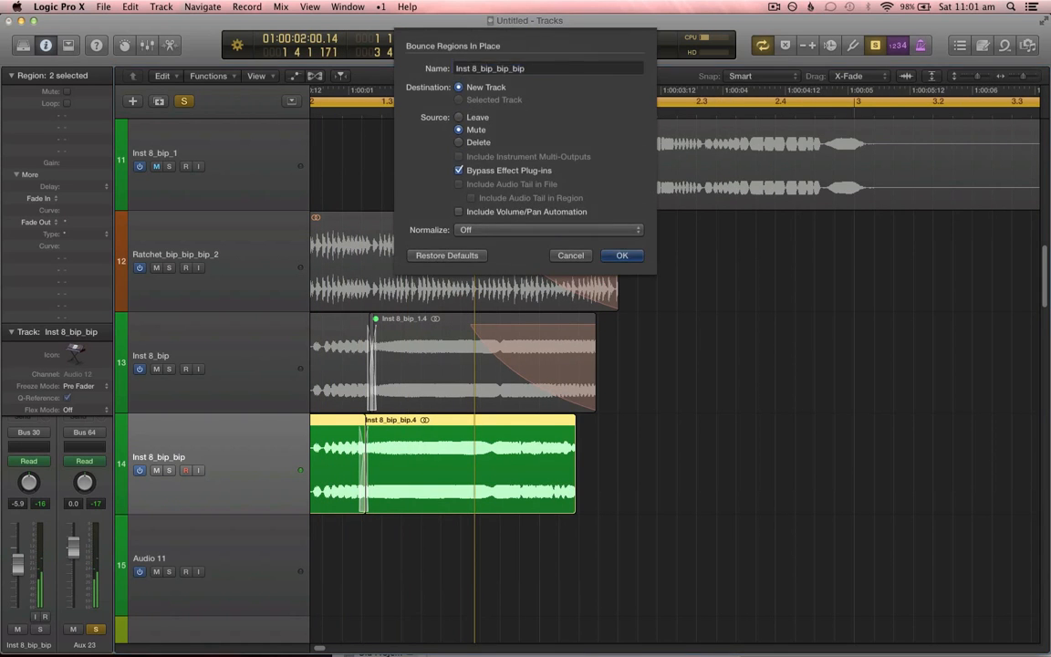
key(Return)
- Delete the original Inst 8_bip and Inst 8_bip_bip tracks together with their regions
shift+click(277, 332)
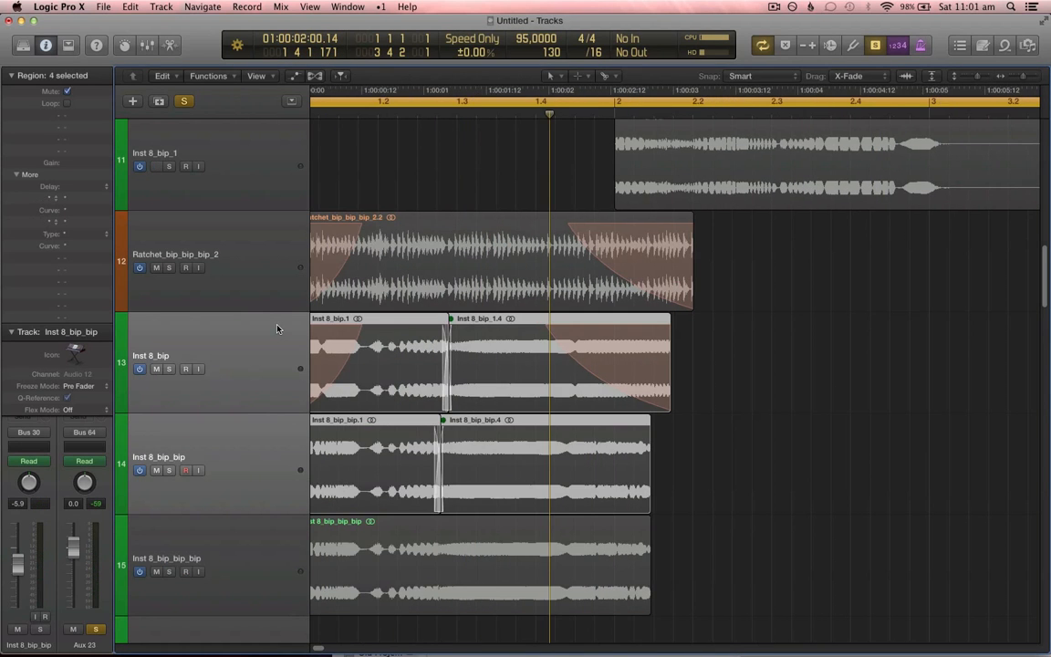
key(BackSpace)
key(Return)
key(BackSpace)
key(Return)
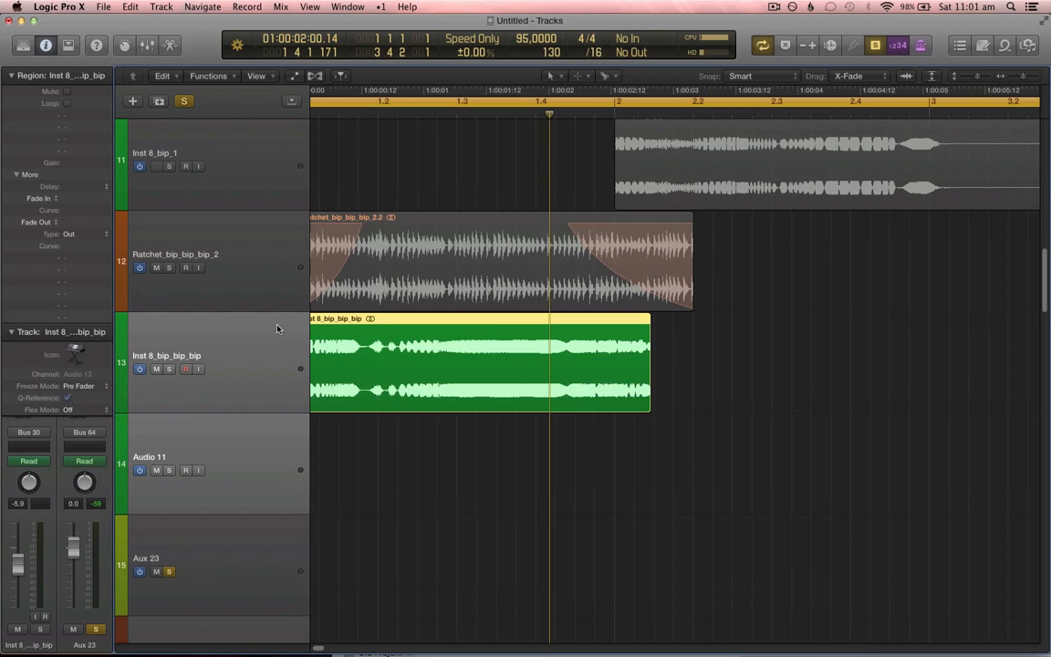
- Play the bounced Inst 8_bip_bip_bip region together with the Ratchet_bip_bip_bip_2 layer
key(super+Left)
key(super+Up)
key(space)
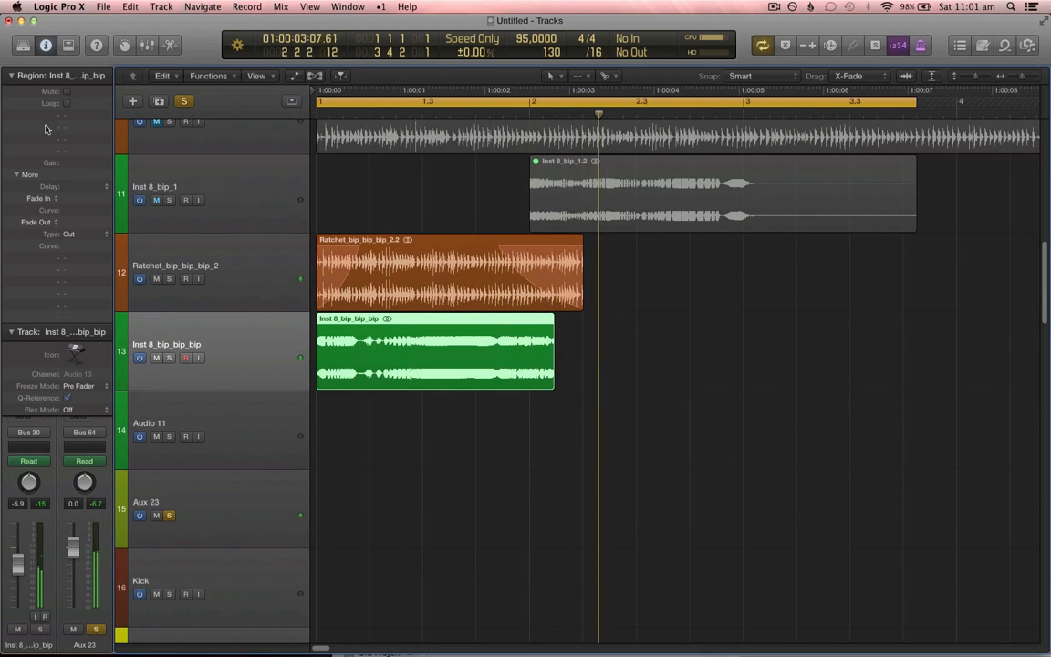
- Insert a Gain utility plug-in on the Ratchet_bip_bip_bip_2 track
click(13, 79)
click(196, 292)
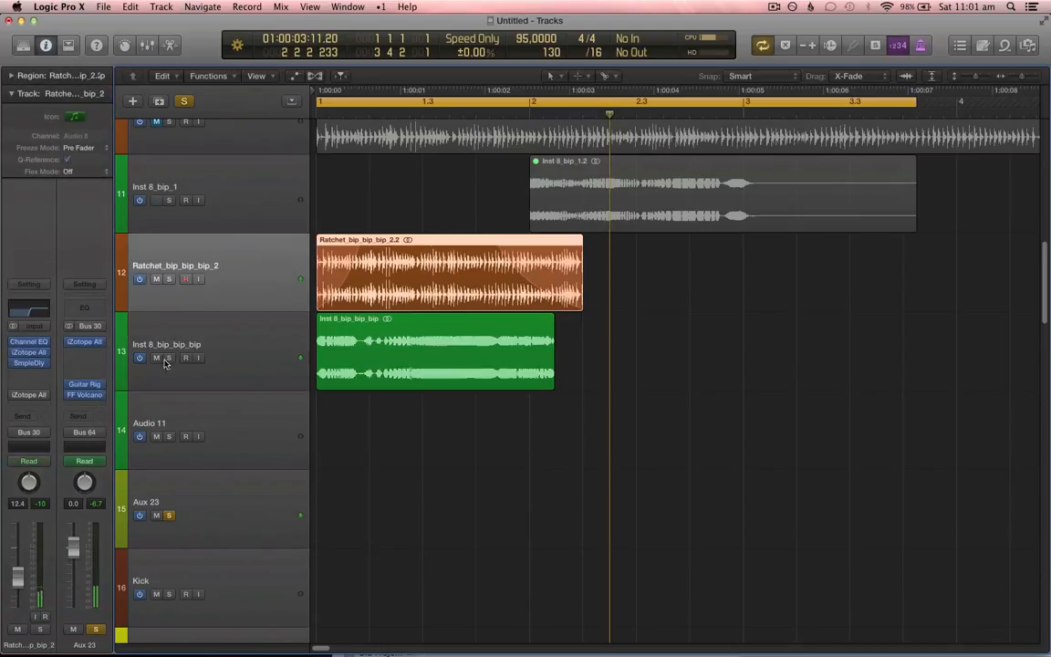
click(29, 372)
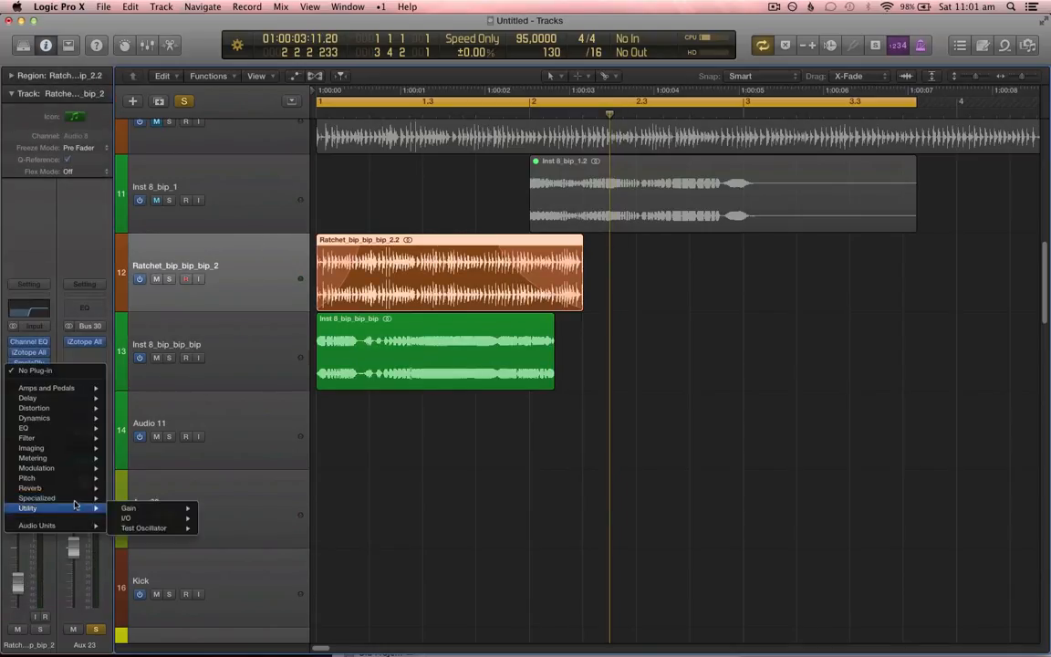
mouse_move(55, 507)
mouse_move(130, 508)
click(221, 508)
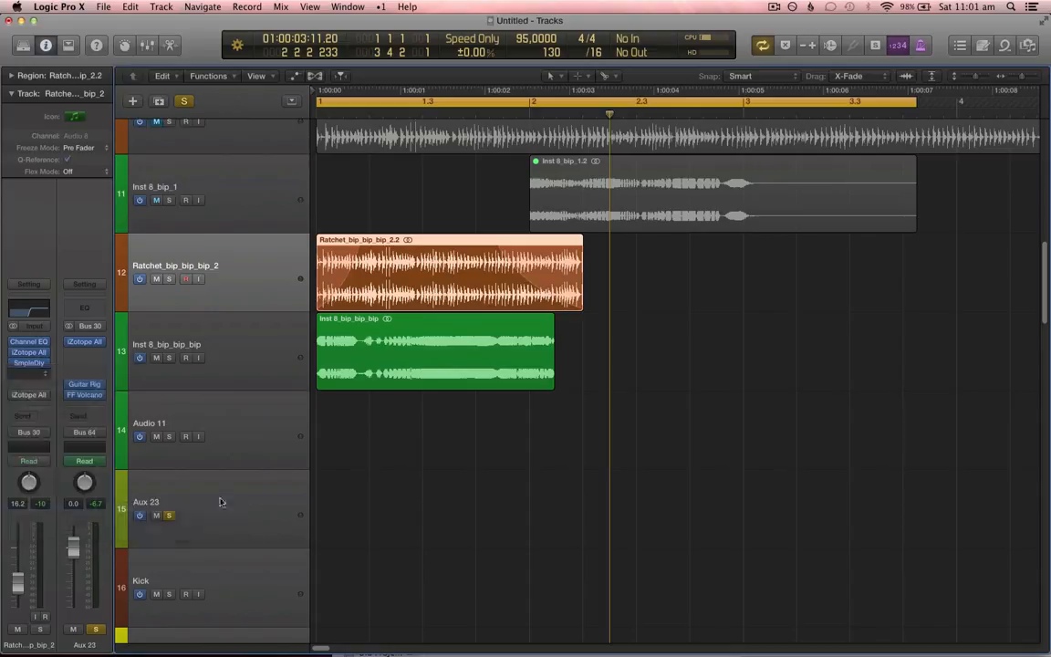
- Record movement of the Gain plug-in's Balance on Ratchet_bip_bip_bip_2 in Latch mode, and return the track to Read
click(35, 462)
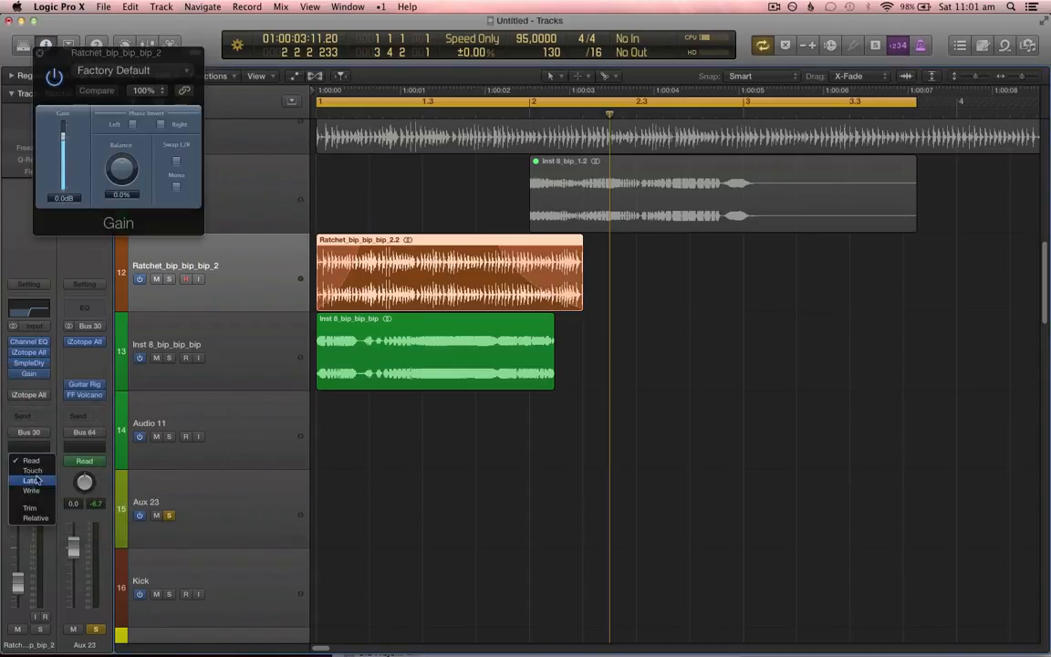
click(27, 432)
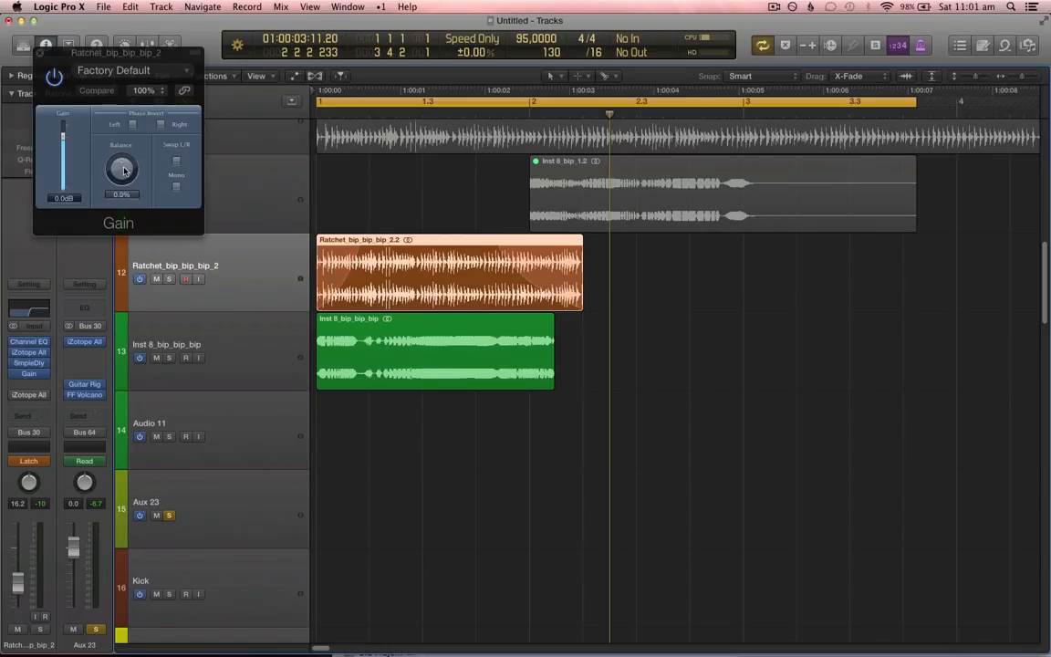
drag(119, 173, 144, 176)
key(space)
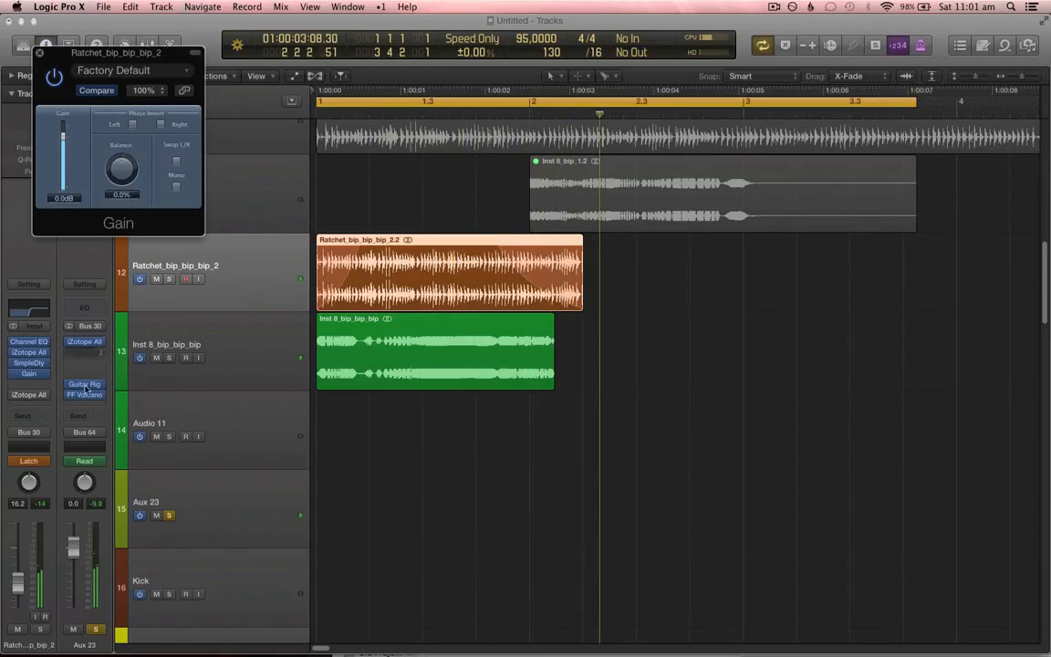
click(39, 459)
click(46, 462)
- Display the 4 Gain: Balance automation on Ratchet_bip_bip_bip_2 and hide the automation lanes again
key(a)
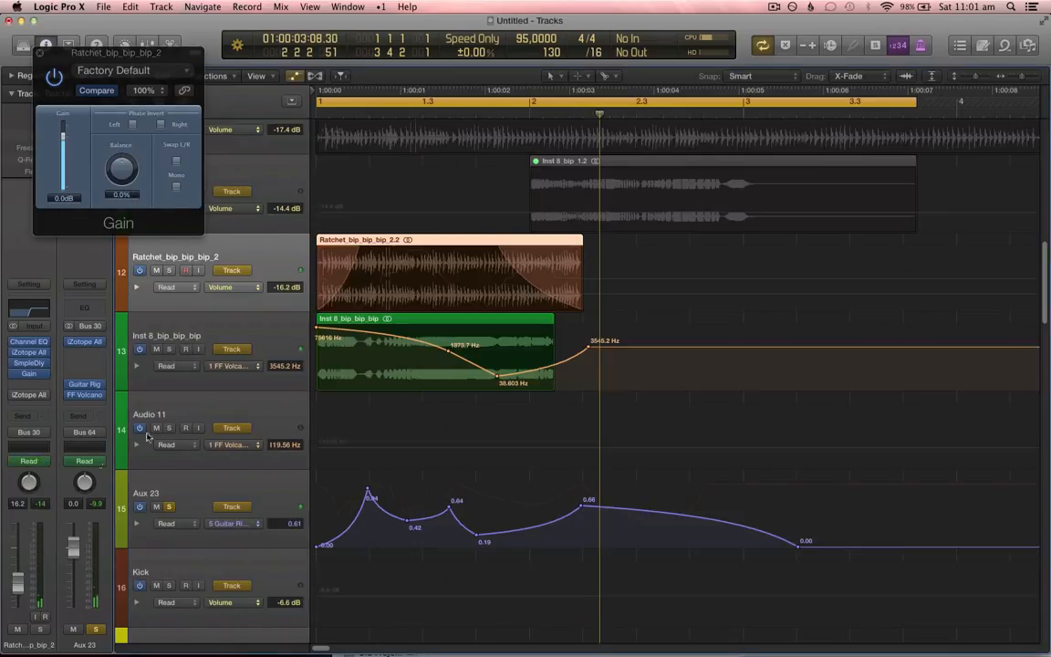
click(246, 286)
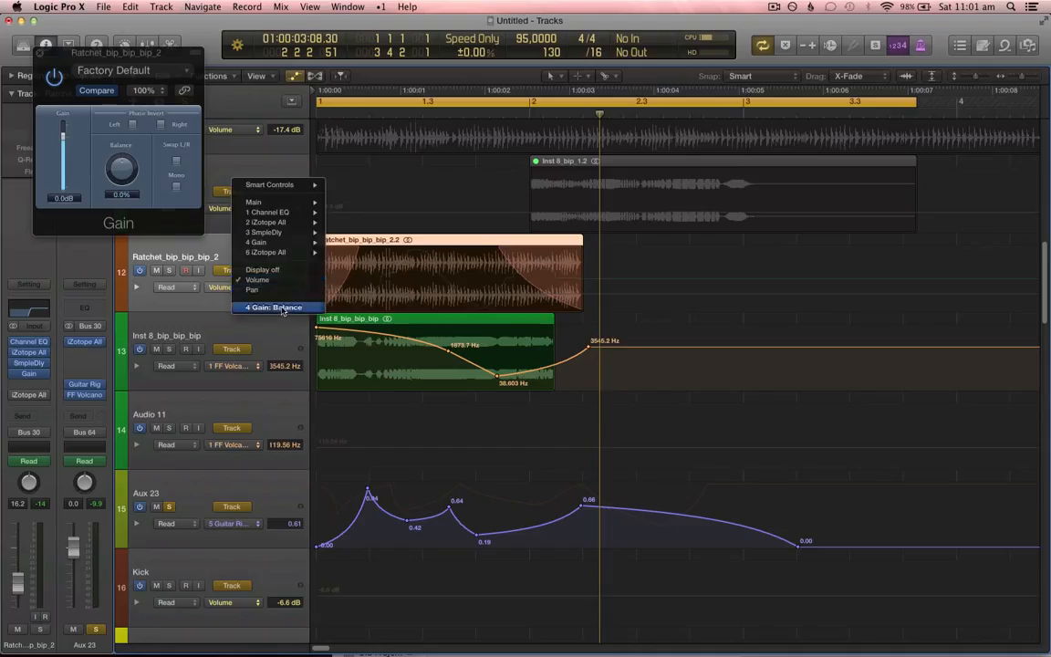
click(391, 304)
key(t)
key(t)
key(a)
- Insert the stereo MeldaProduction MComb plug-in on the Inst 8_bip_bip_bip track
click(387, 305)
click(37, 375)
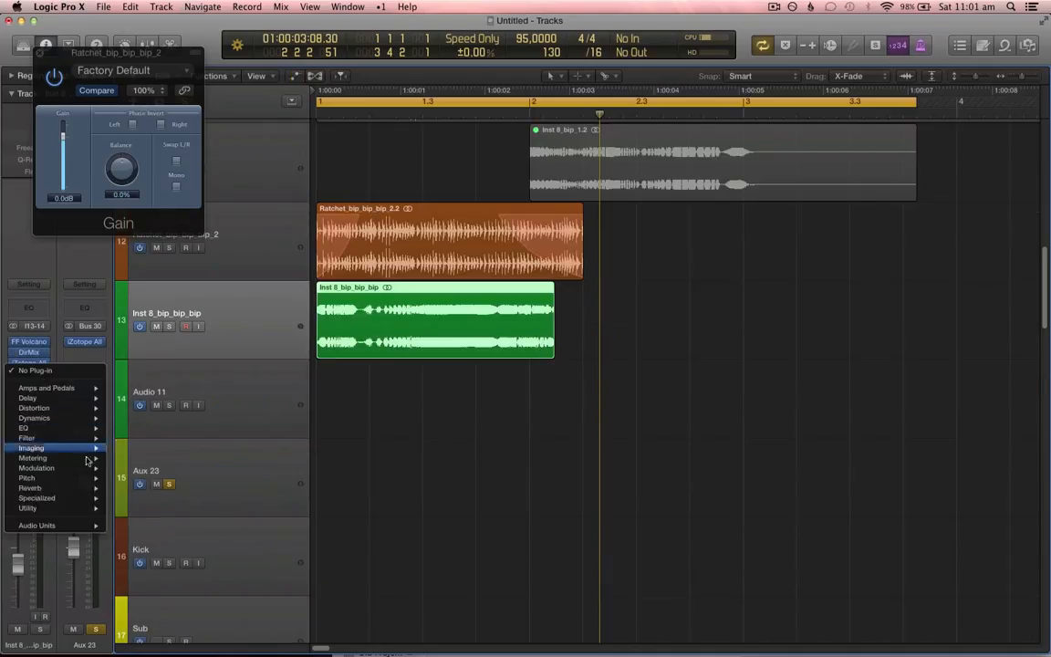
mouse_move(93, 512)
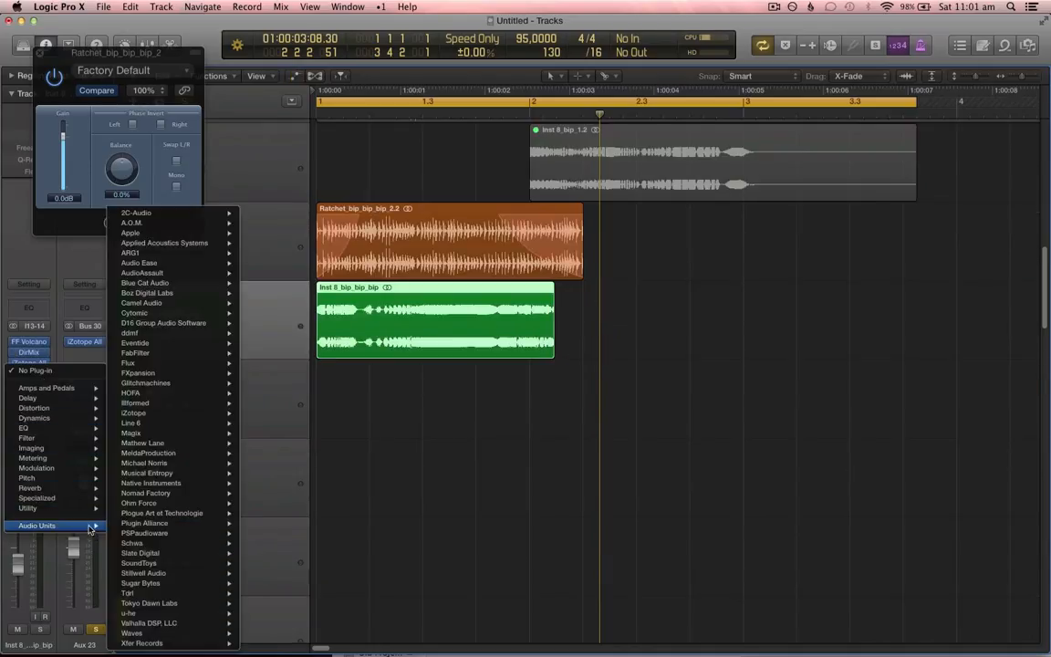
mouse_move(97, 419)
mouse_move(77, 444)
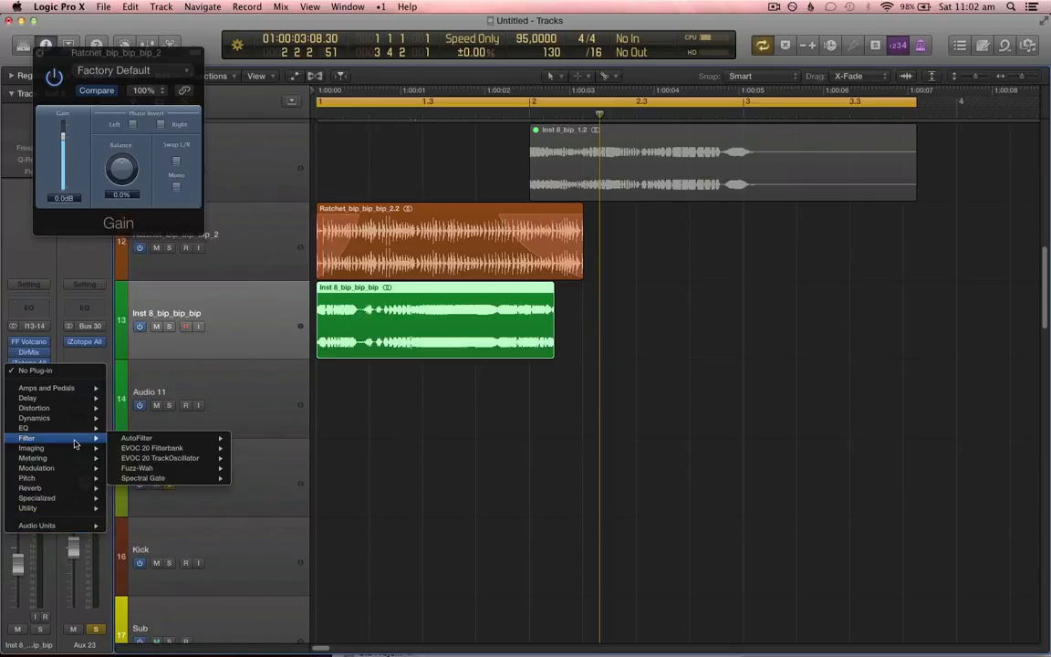
mouse_move(175, 486)
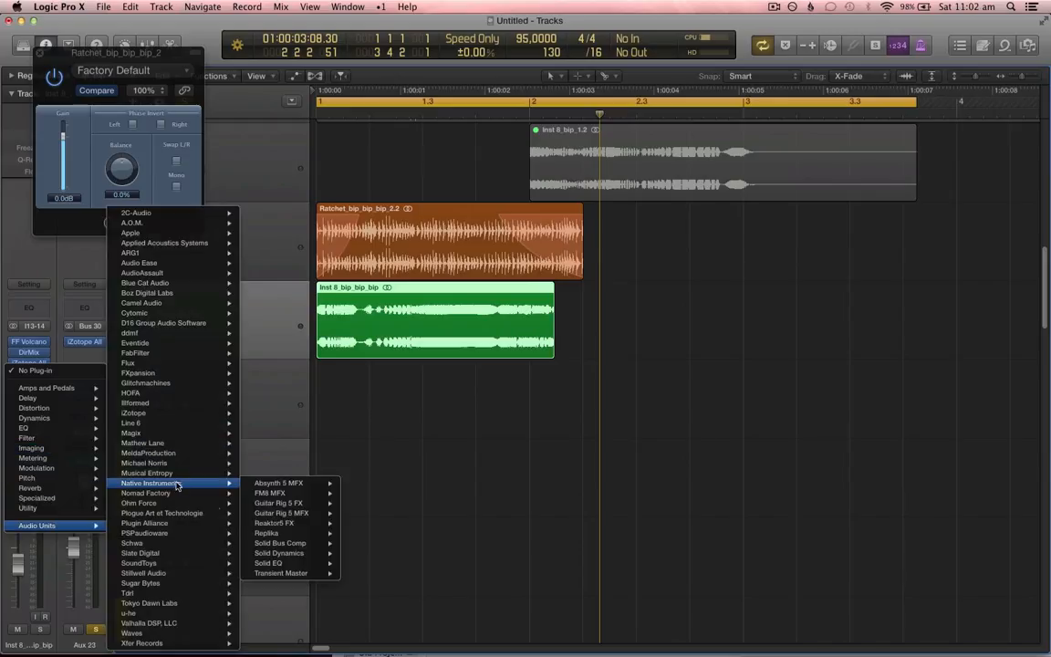
mouse_move(334, 515)
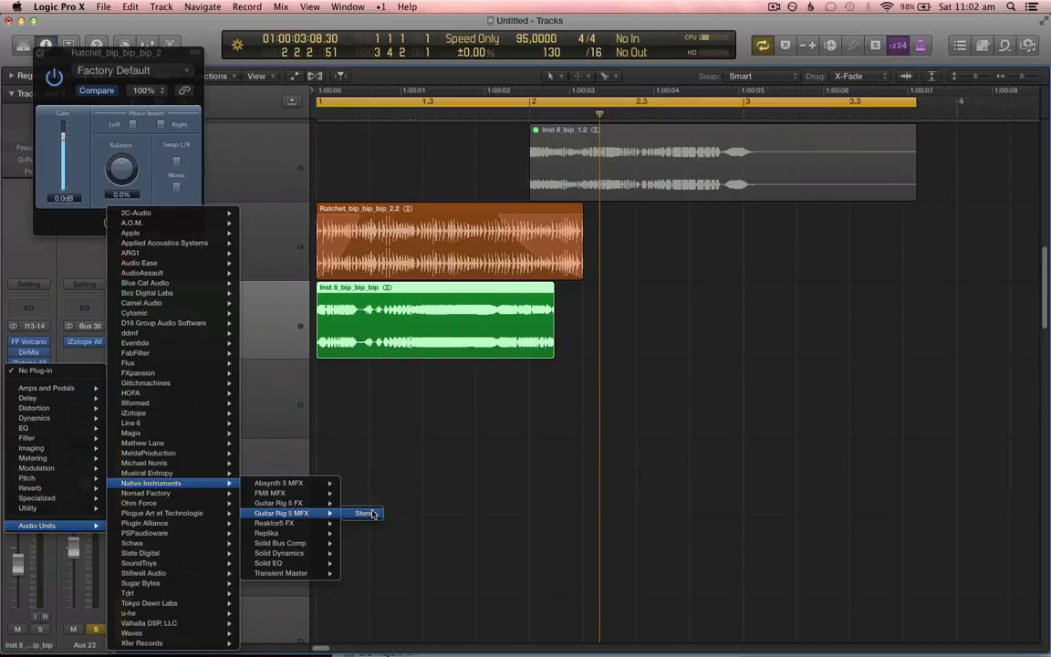
mouse_move(210, 452)
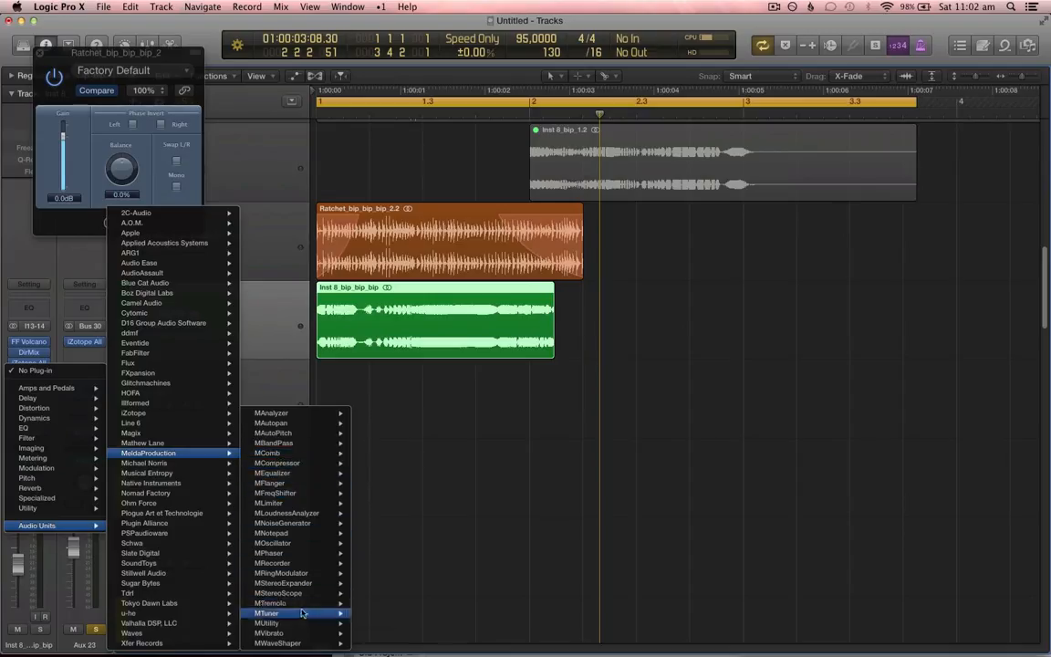
mouse_move(336, 459)
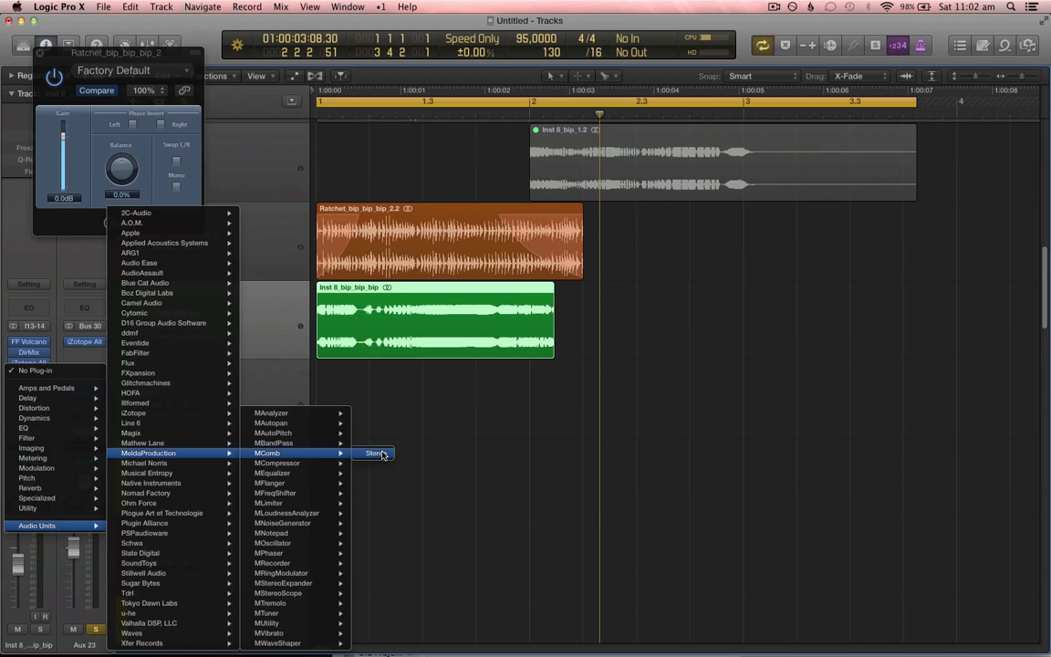
click(375, 453)
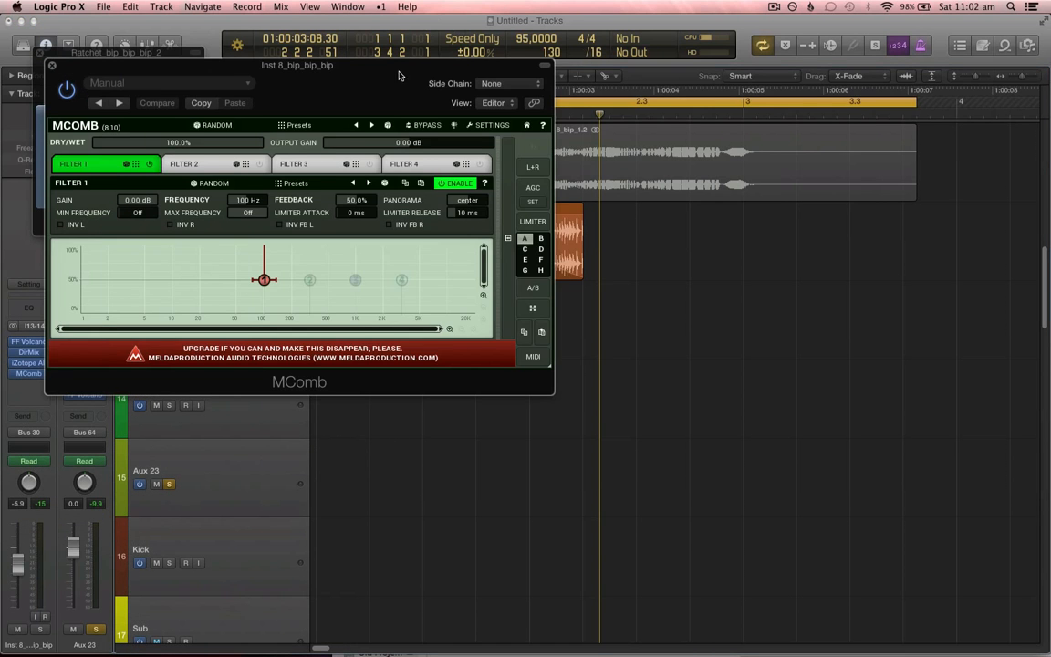
- Set MComb's filter 1 to 34.4 Hz with 32.7% feedback and solo the Inst 8_bip_bip_bip region for playback
drag(398, 76, 655, 116)
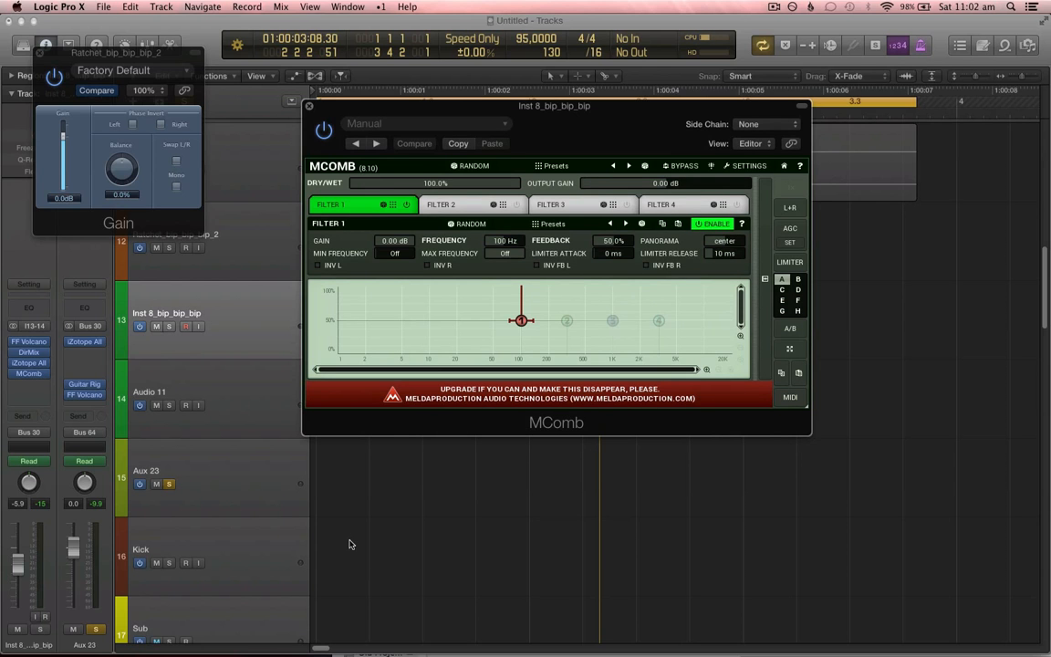
drag(613, 117, 701, 136)
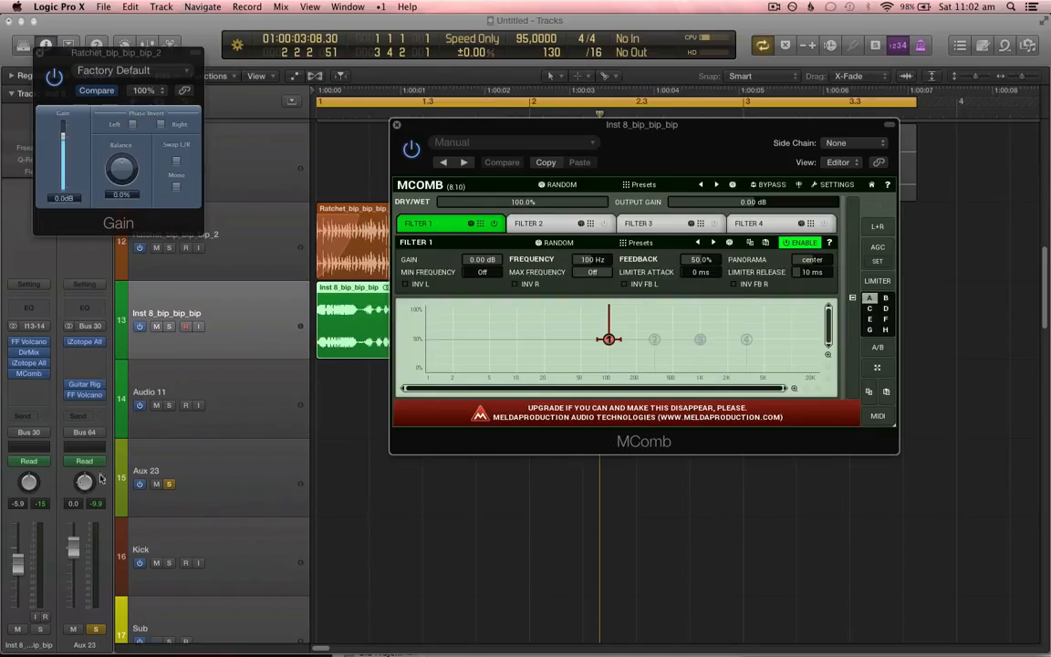
drag(771, 148, 745, 148)
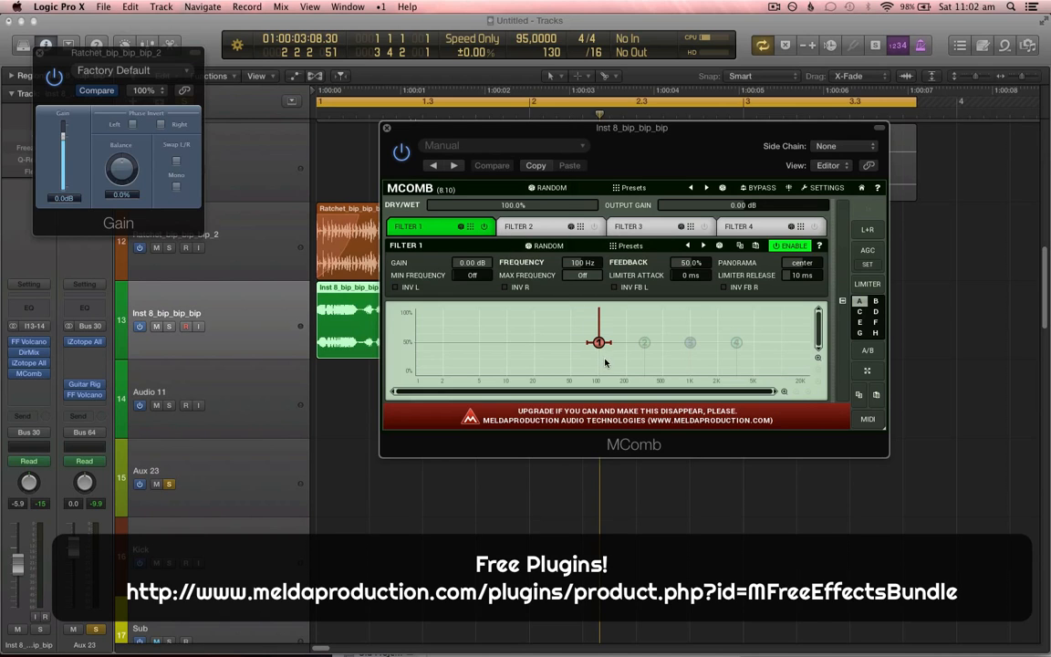
drag(595, 346, 553, 354)
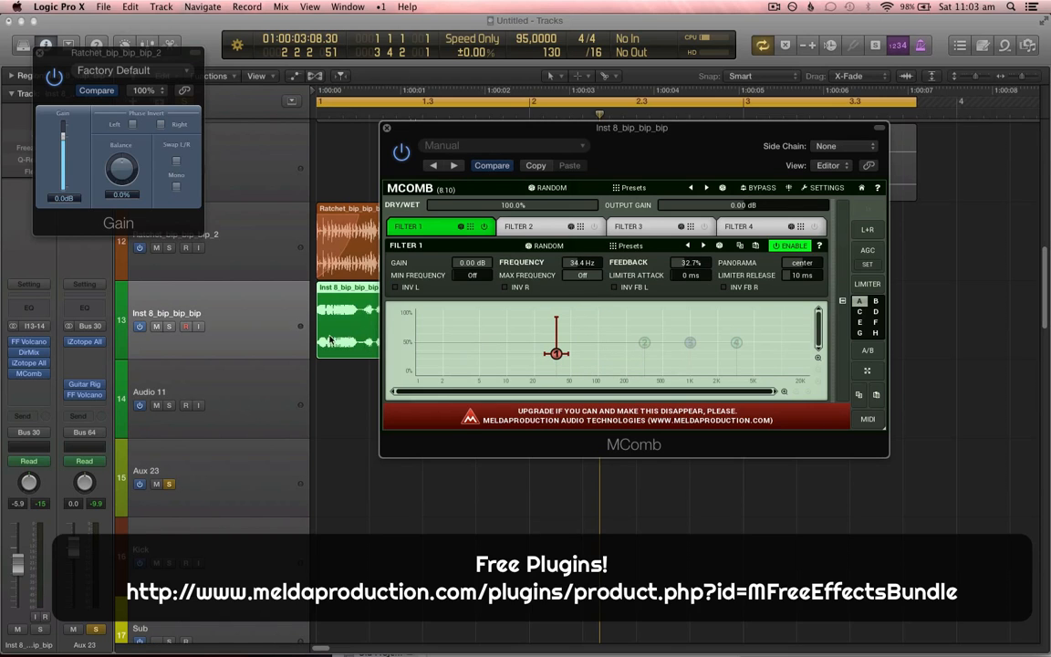
key(ctrl+s)
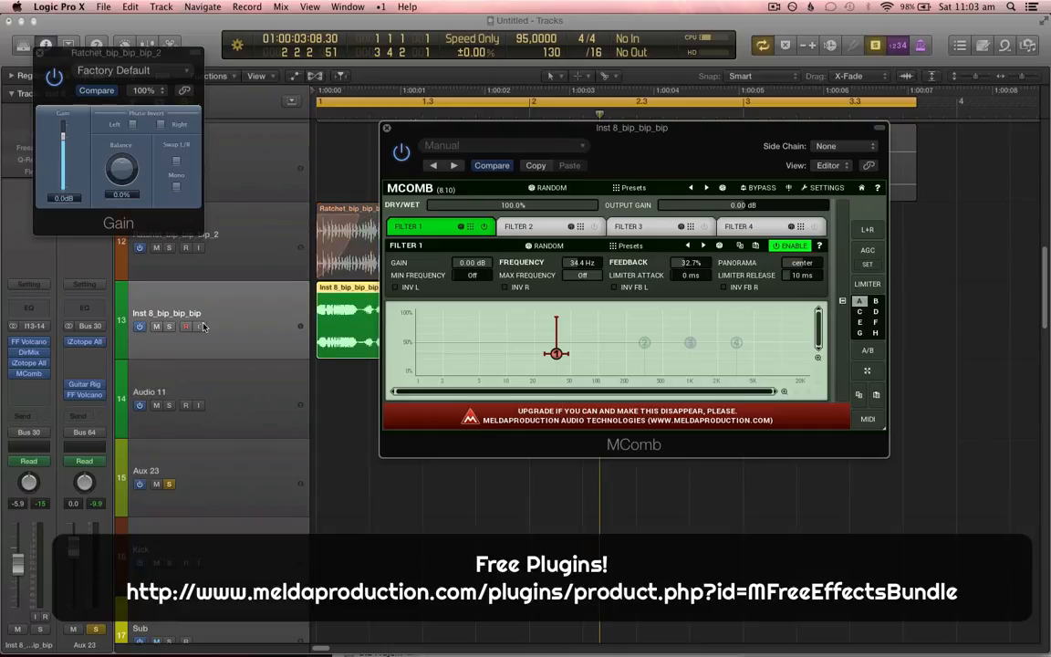
key(space)
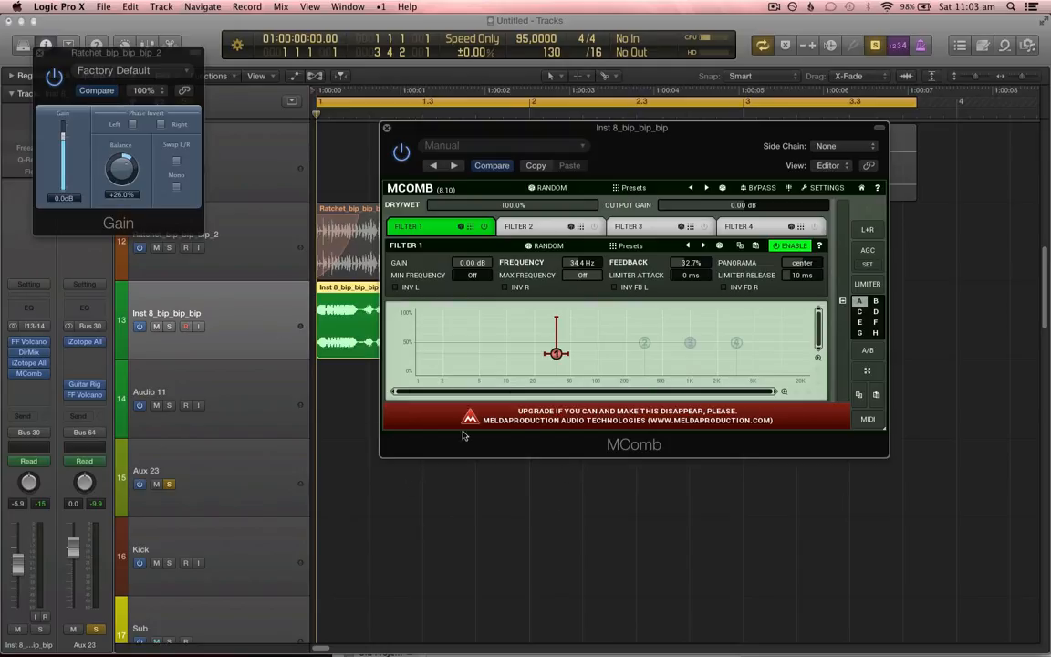
- Sweep MComb's filter 1 up to 148 Hz and back down to 33.3 Hz with 55.1% feedback
drag(557, 355, 616, 344)
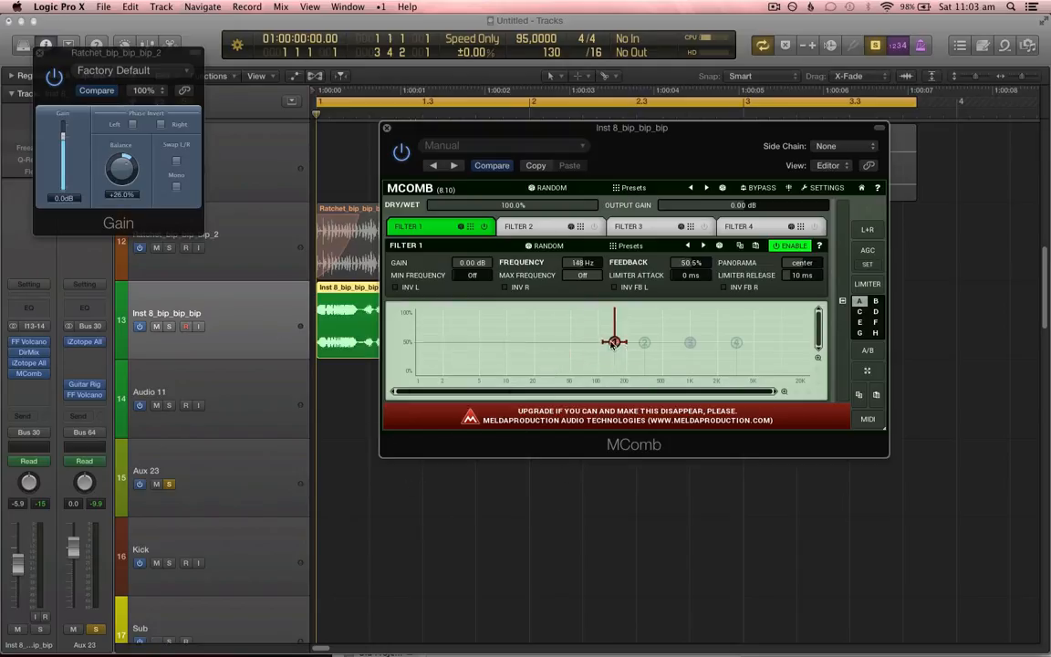
key(XF86AudioRaiseVolume)
drag(669, 150, 694, 151)
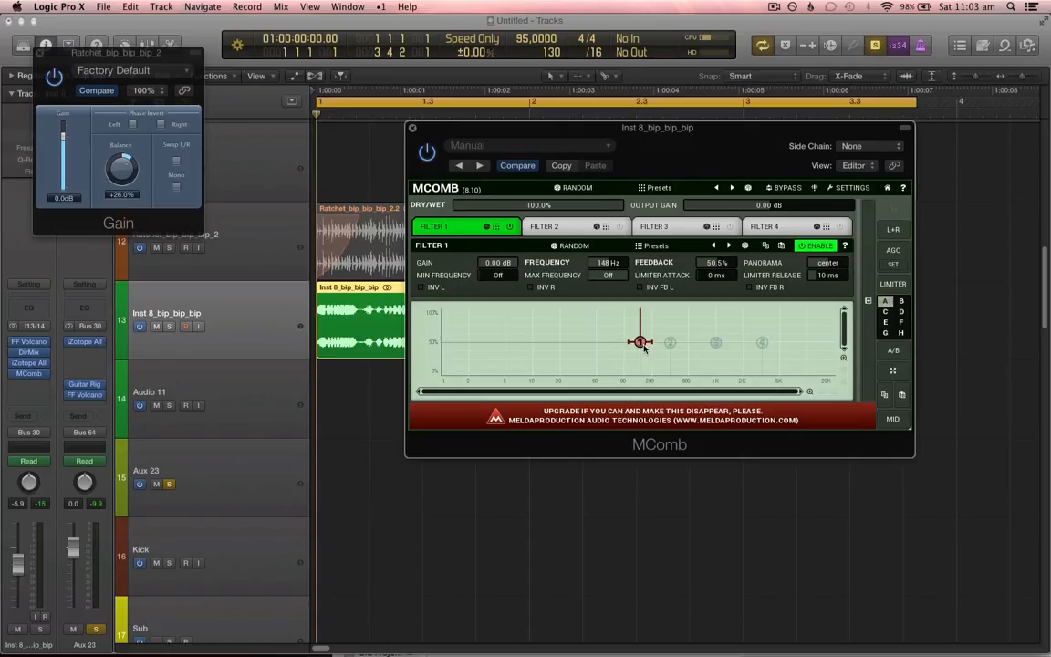
drag(644, 348, 584, 341)
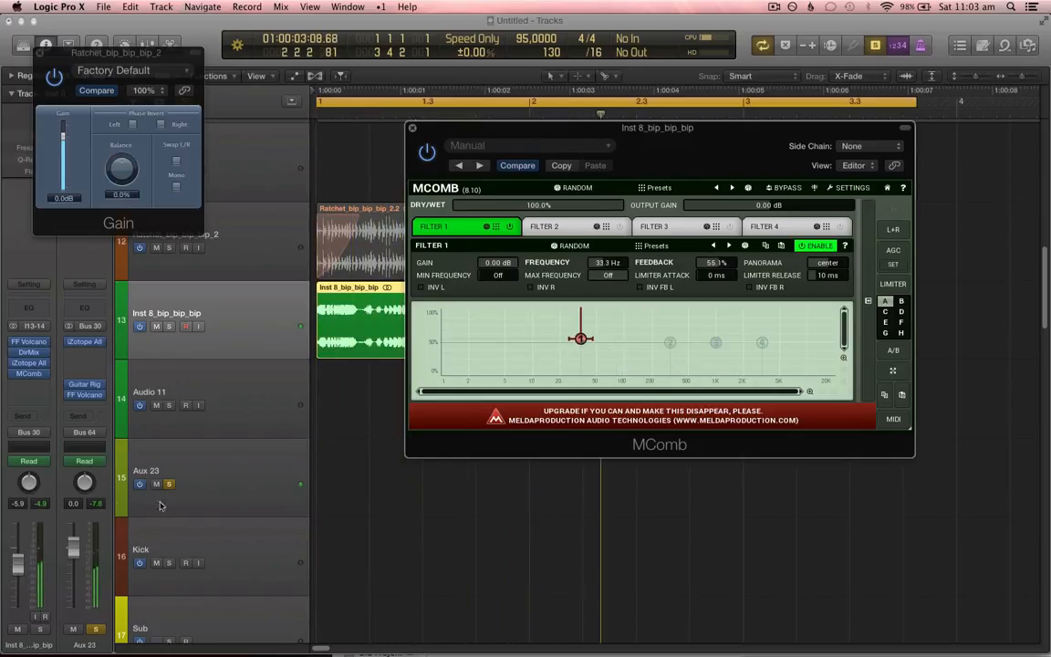
- Record MComb filter 1 movements in Latch mode, ending at 52.5 Hz with 48.0% feedback
click(37, 461)
click(32, 458)
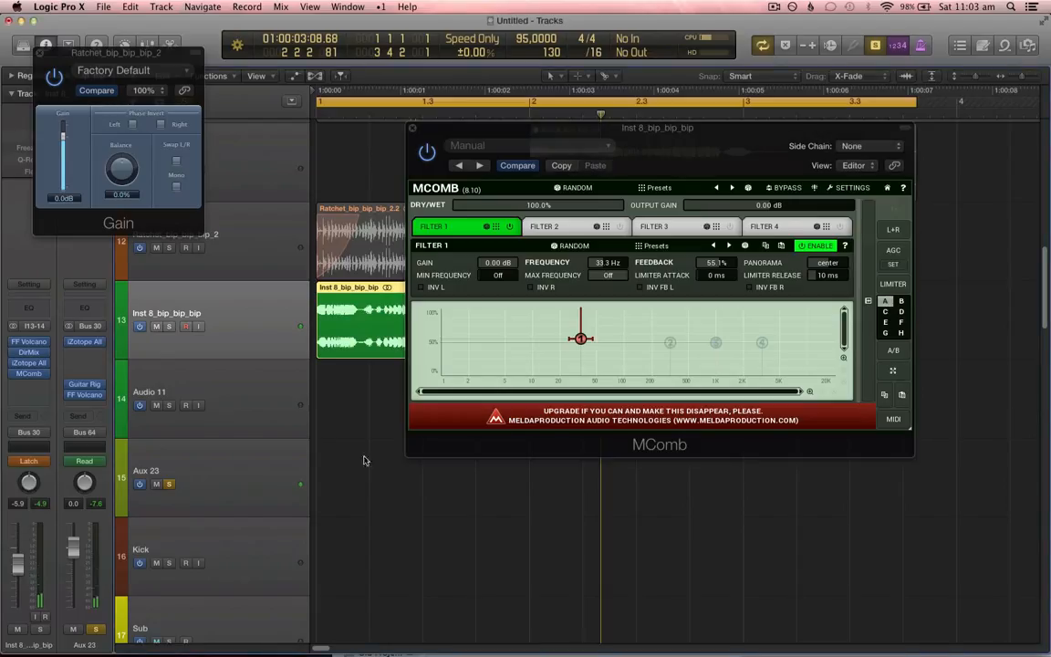
mouse_move(580, 338)
mouse_down()
mouse_move(598, 342)
mouse_move(538, 355)
mouse_move(623, 368)
mouse_move(535, 324)
mouse_move(476, 357)
mouse_move(609, 336)
mouse_move(597, 343)
mouse_up()
- Insert the stereo Waves MetaFilter plug-in after MComb on the Inst 8_bip_bip_bip track
click(41, 372)
mouse_move(83, 540)
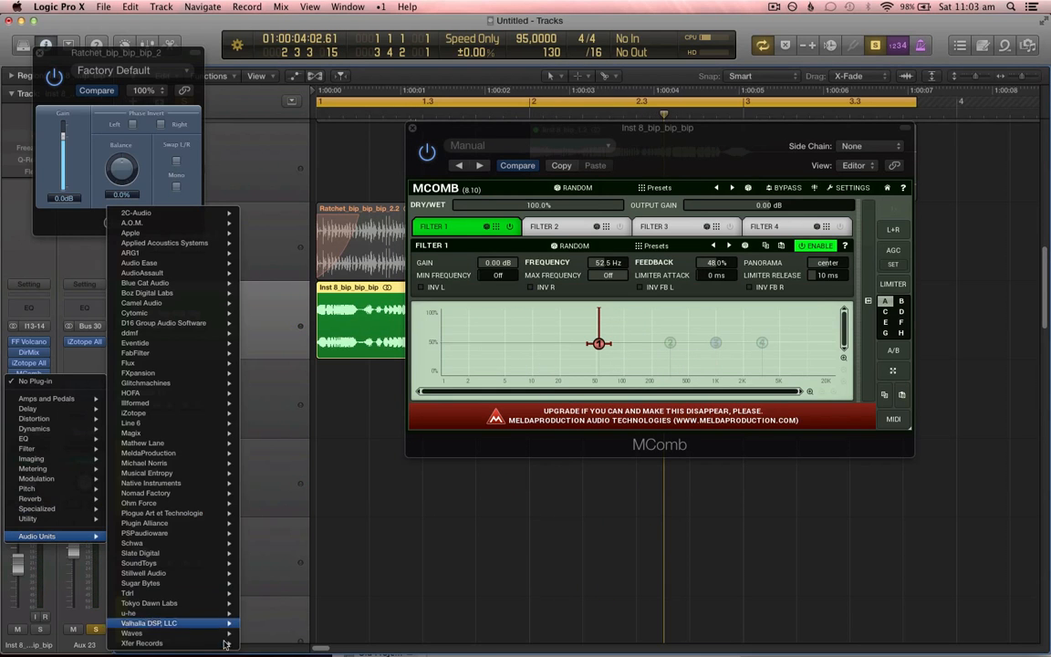
mouse_move(132, 633)
scroll(305, 328, down, 1)
scroll(347, 228, down, 12)
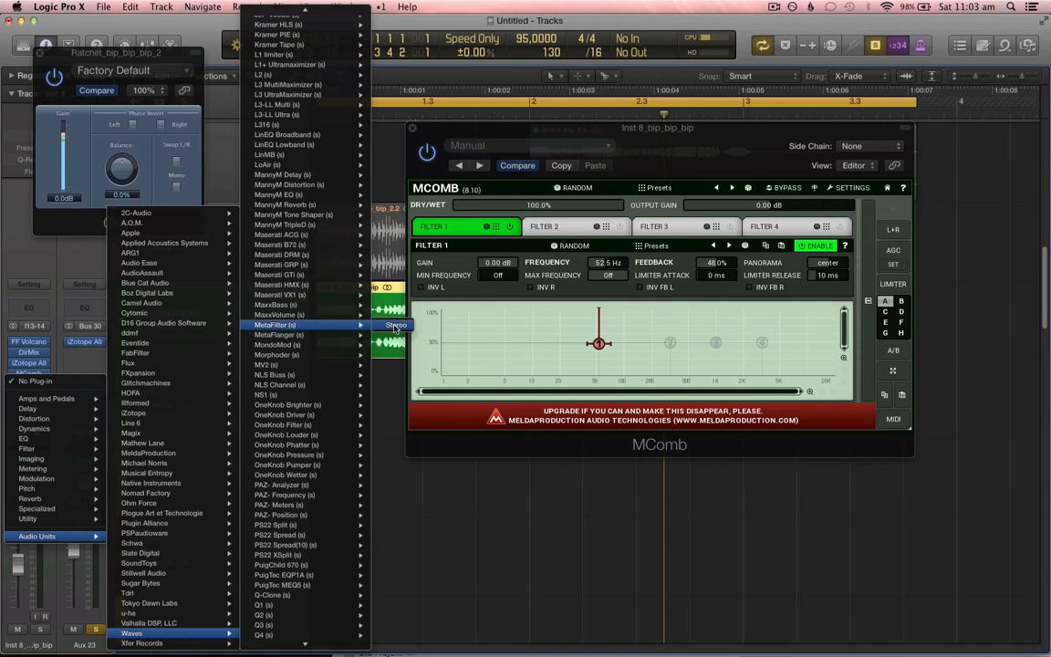
click(395, 326)
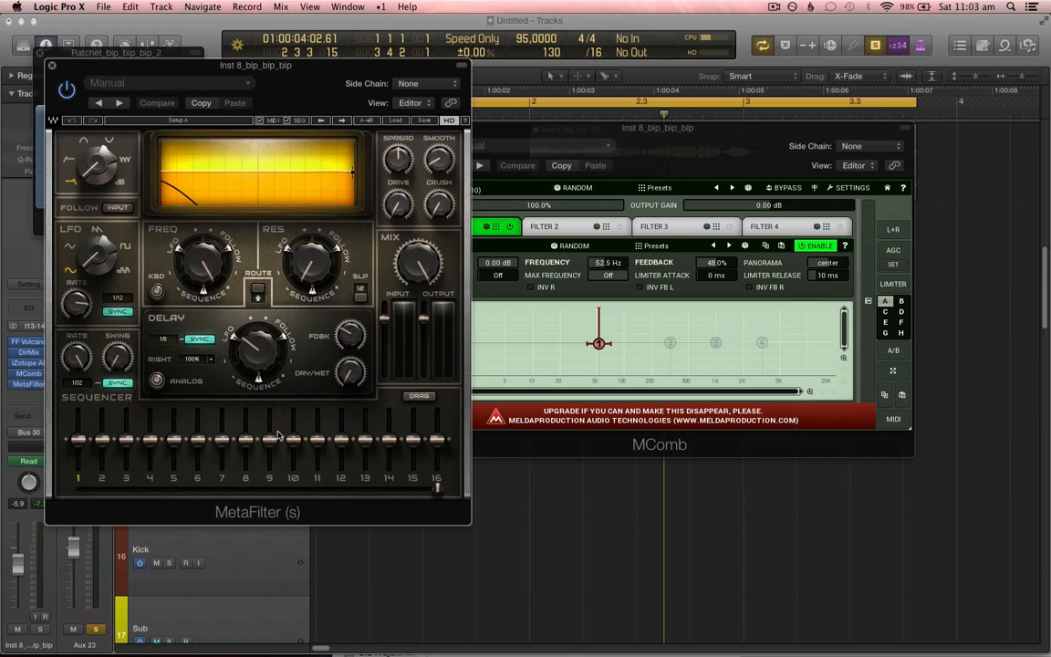
- Switch MetaFilter to its comb filter type and close the MetaFilter, Gain and MComb windows
click(126, 160)
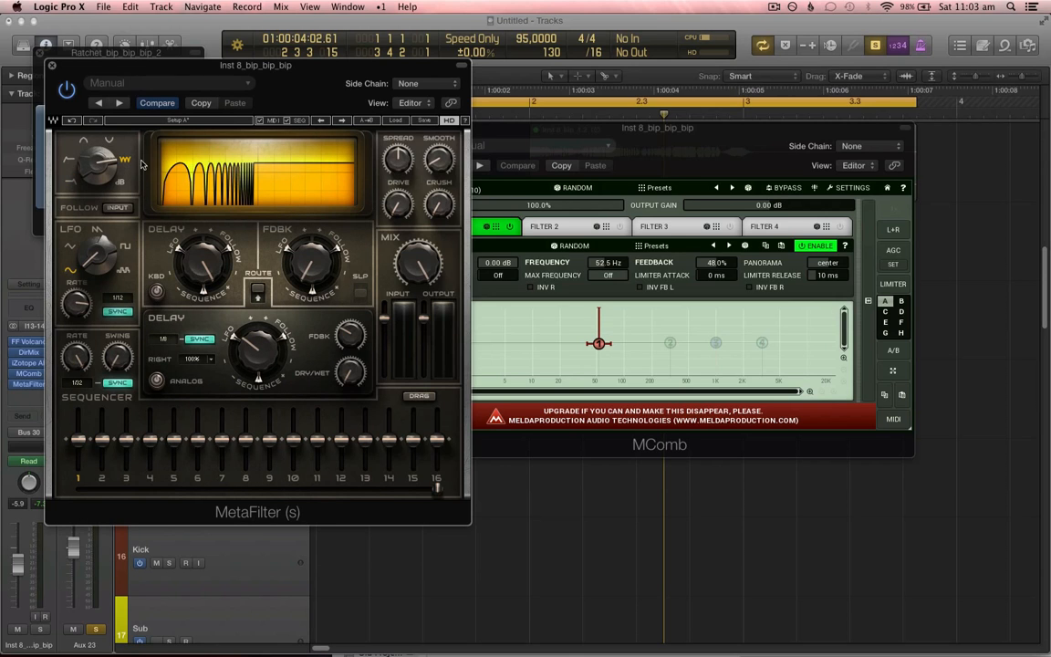
click(52, 67)
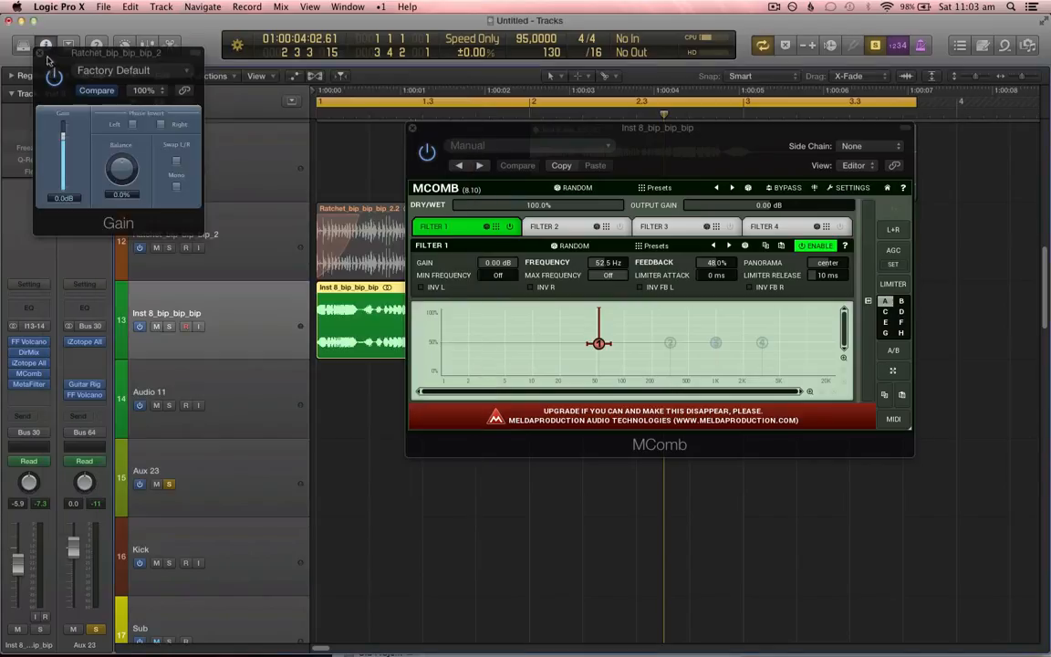
click(41, 54)
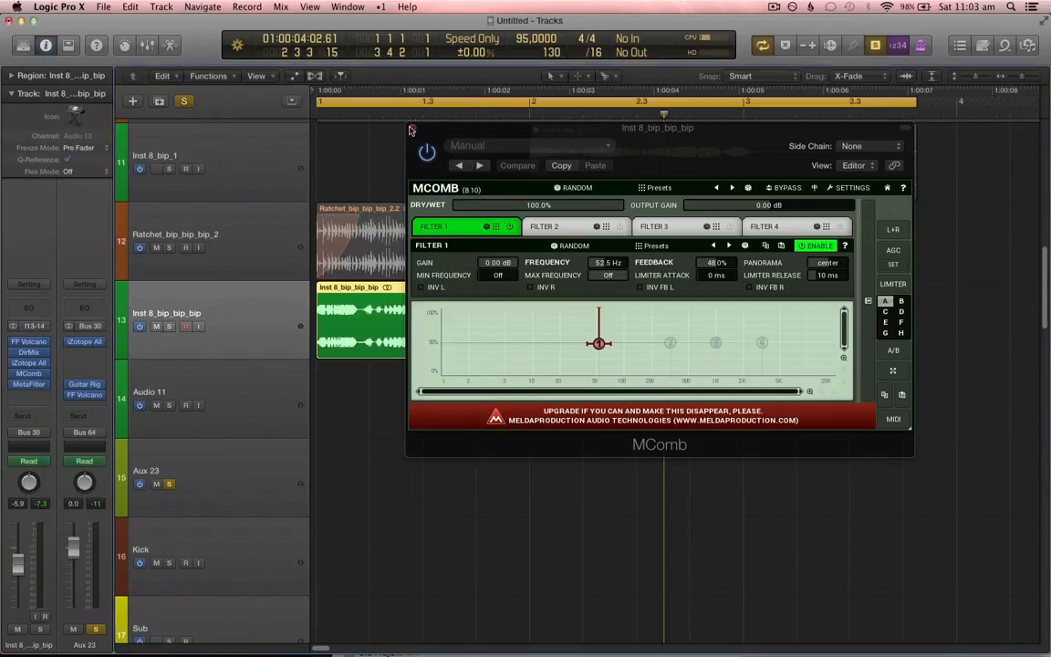
click(411, 130)
- Zoom to the Inst 8_bip_bip_bip region, turn off region solo and select the Audio 11 track
click(286, 408)
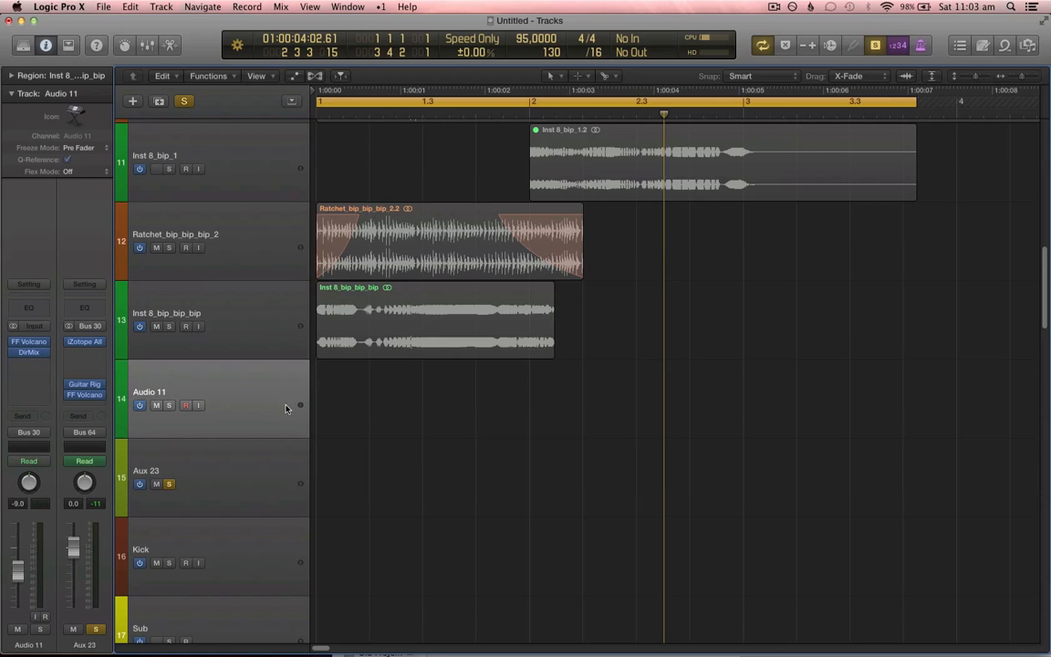
click(256, 322)
key(z)
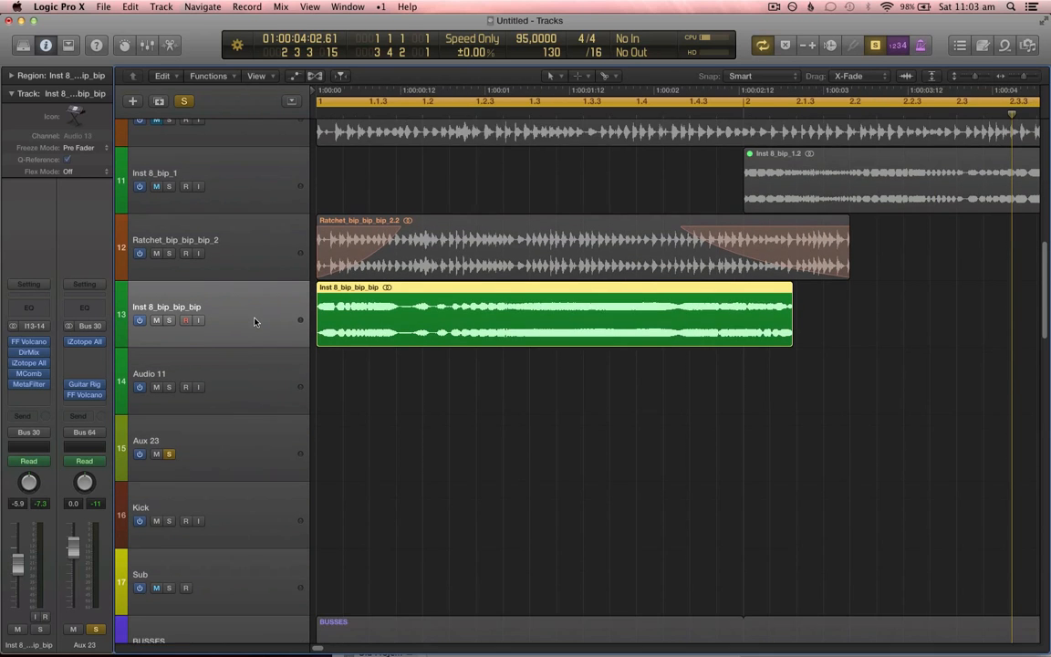
click(263, 387)
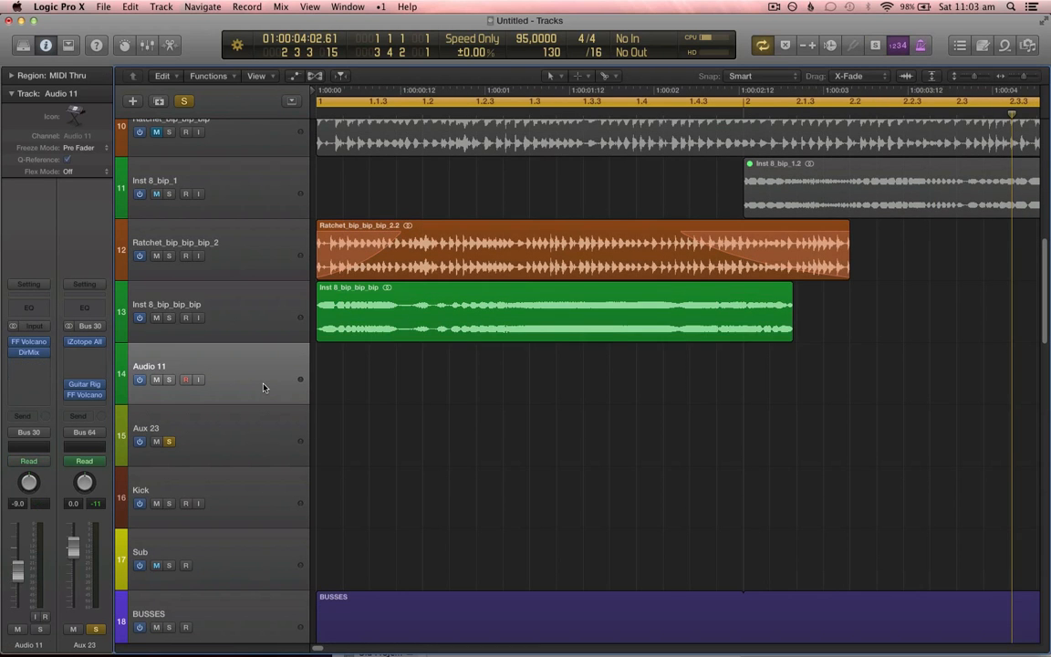
- Show the automation lanes and display the MComb Filter 1 Frequency curve on the Inst 8_bip_bip_bip track
key(z)
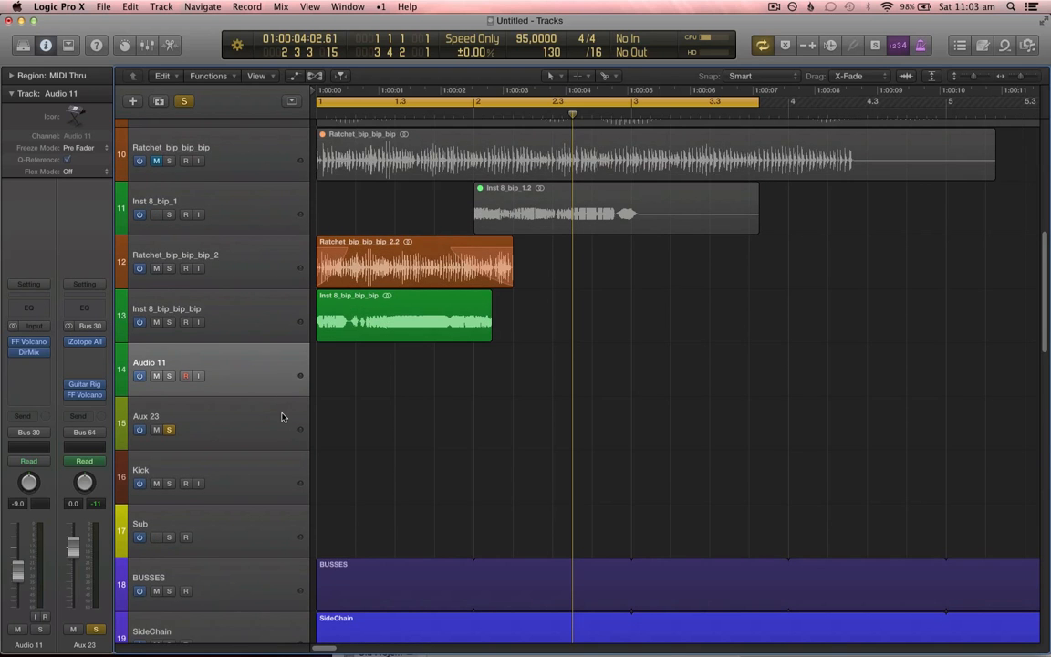
key(a)
click(273, 317)
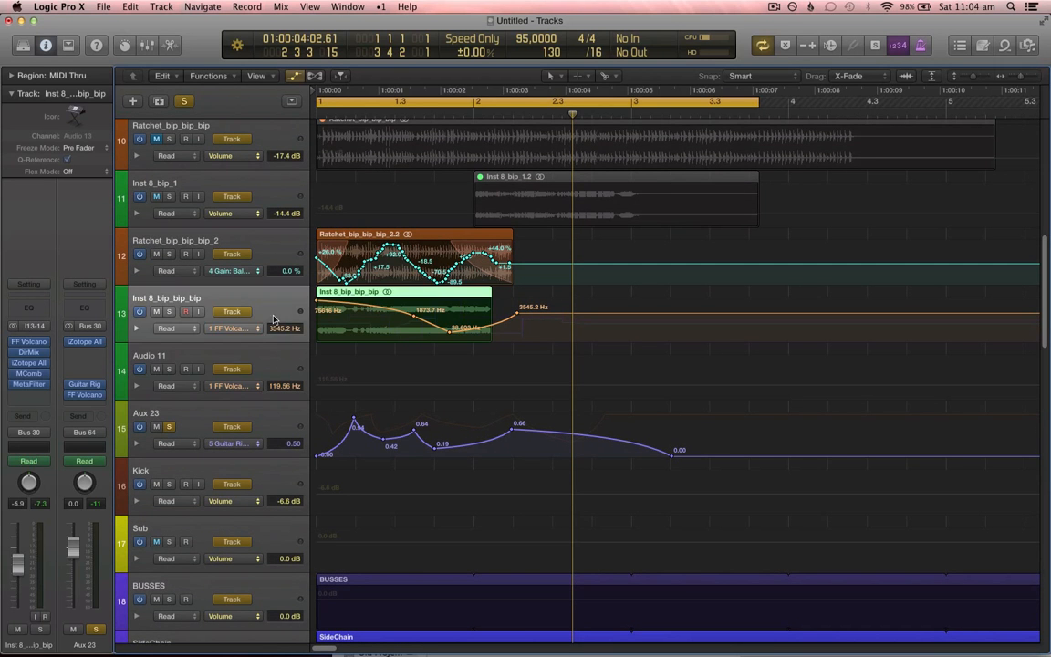
click(235, 328)
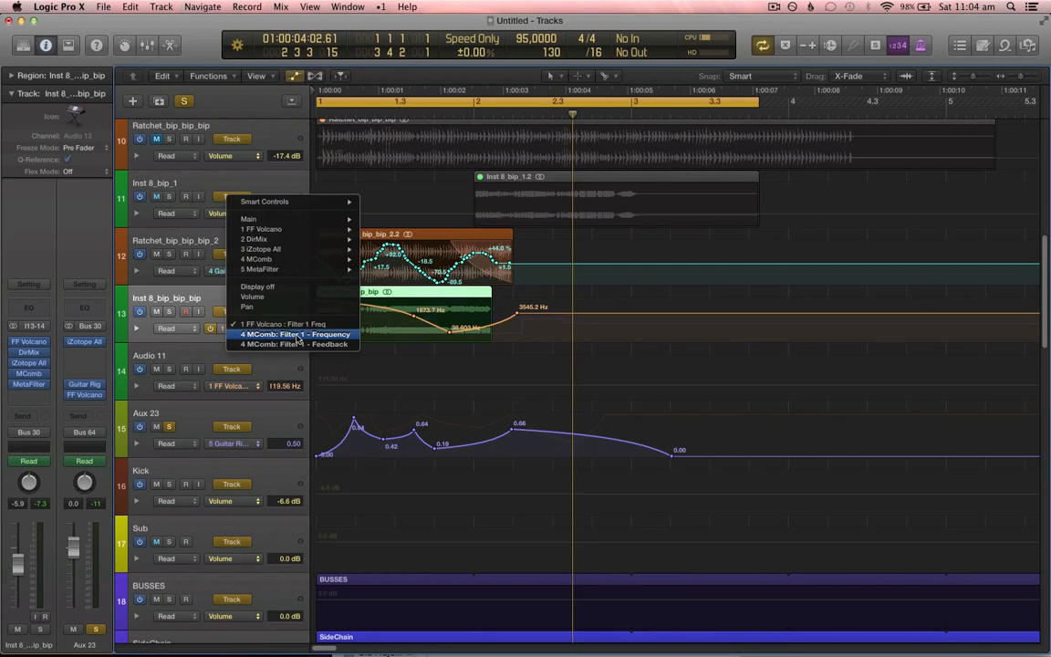
click(282, 331)
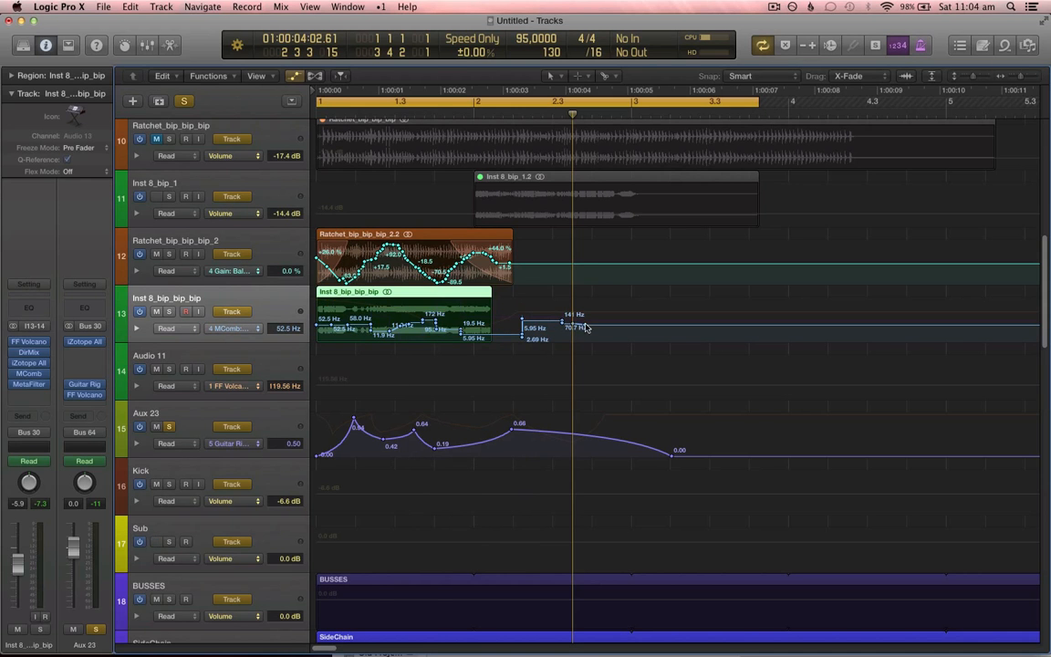
- Redraw the frequency automation with points at 762 Hz, 8.84 Hz, 1857 Hz, 10.8 Hz and 420 Hz, and curve its segments
mouse_move(585, 326)
mouse_down()
mouse_move(331, 325)
mouse_move(333, 316)
mouse_move(364, 317)
mouse_move(366, 336)
mouse_move(399, 310)
mouse_move(431, 335)
mouse_move(472, 330)
mouse_move(482, 317)
mouse_up()
click(382, 332)
click(463, 332)
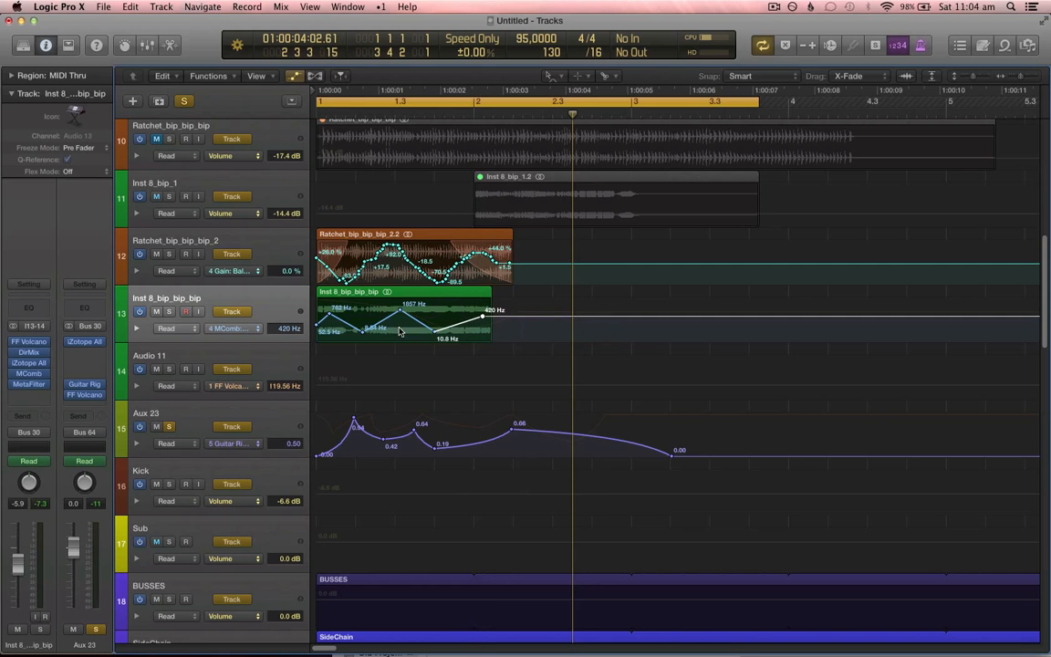
drag(393, 332, 347, 334)
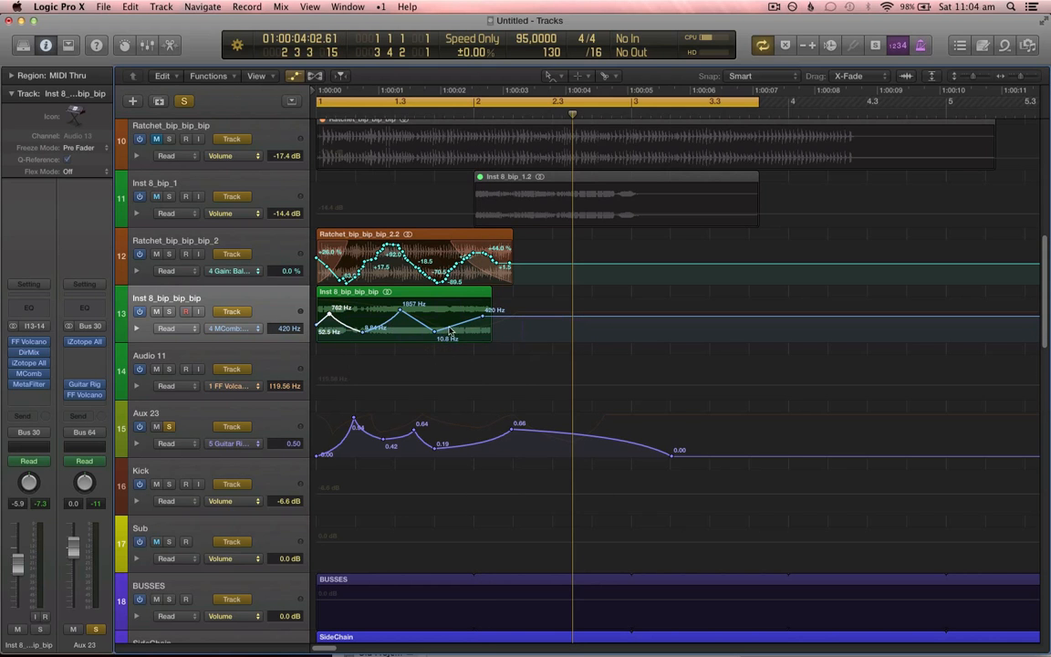
drag(452, 330, 411, 333)
- Hide the automation, solo the Inst 8_bip_bip_bip region, bypass MetaFilter and play back the new comb sweep
click(287, 309)
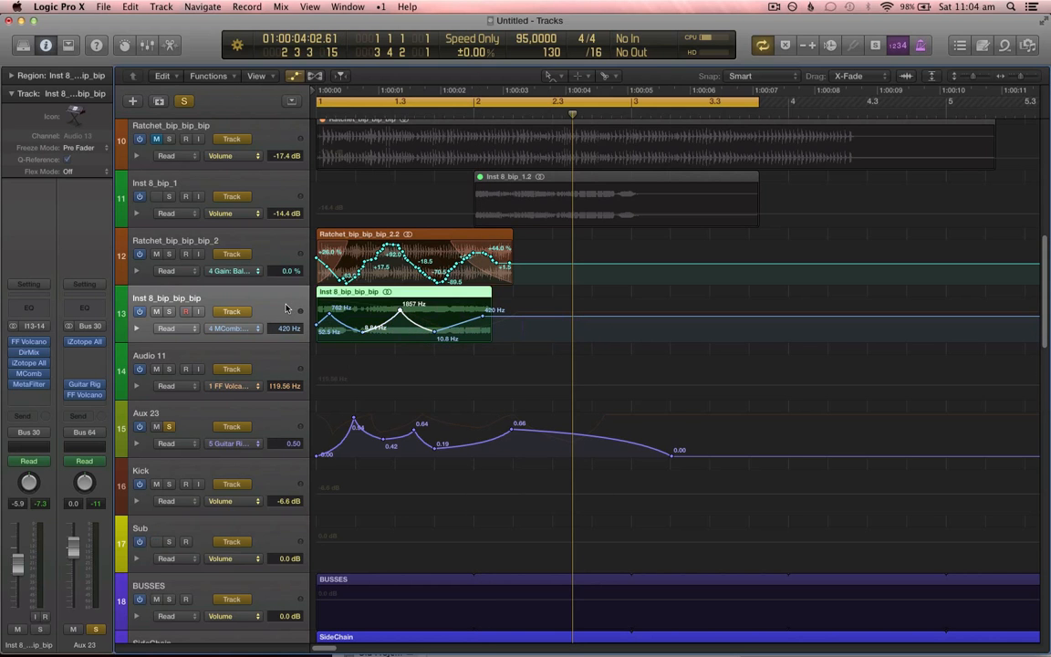
key(t)
key(t)
key(a)
key(super+Down)
key(super+Down)
key(super+Down)
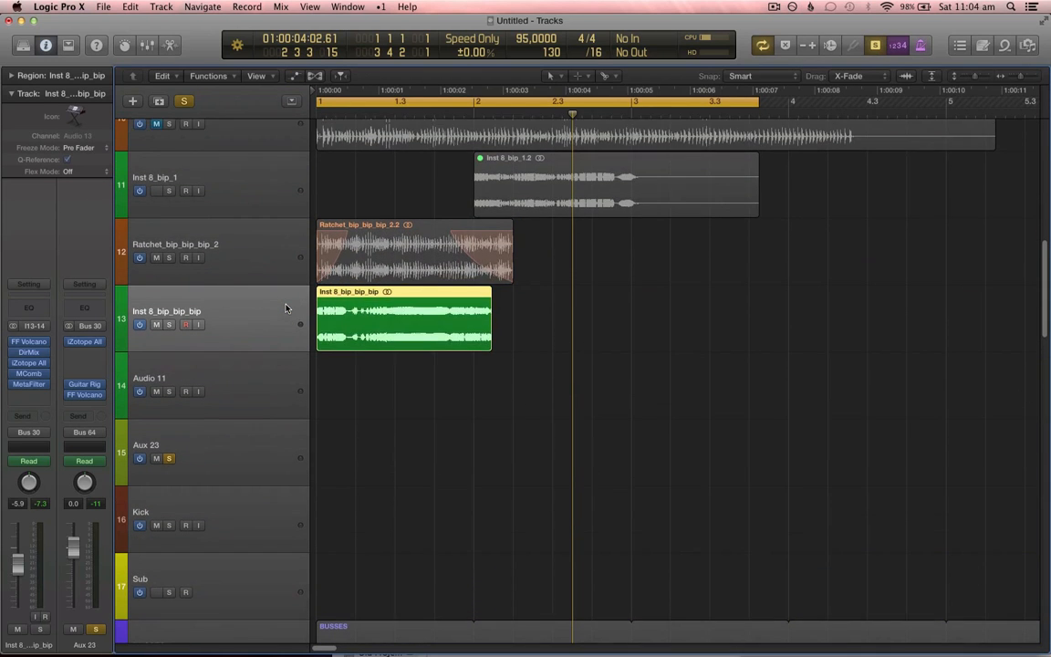
key(super+Right)
key(super+Right)
key(a)
key(a)
key(space)
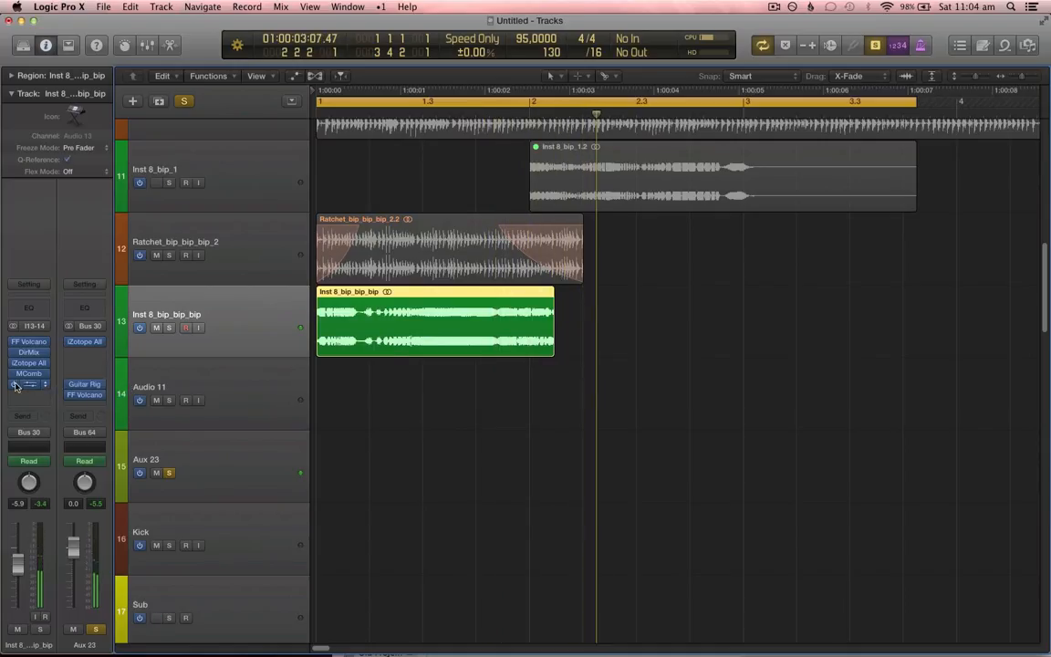
- Display MComb's Filter 1 Feedback automation and redraw it with dips at 25.0% and 20.0%, a 54.0% peak and a 35.0% end point
key(a)
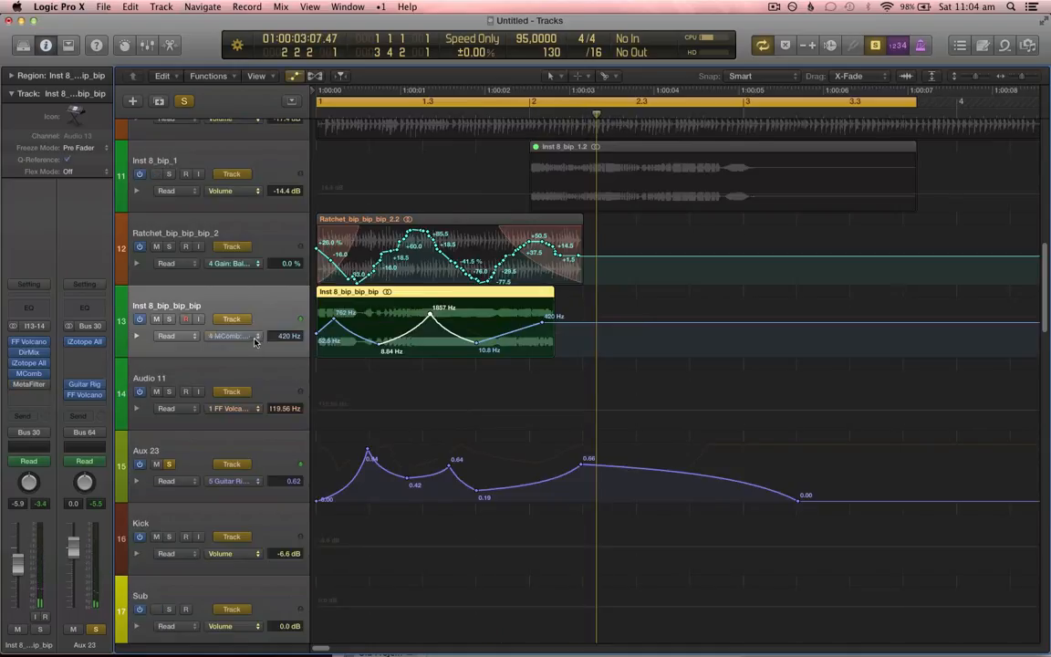
click(256, 339)
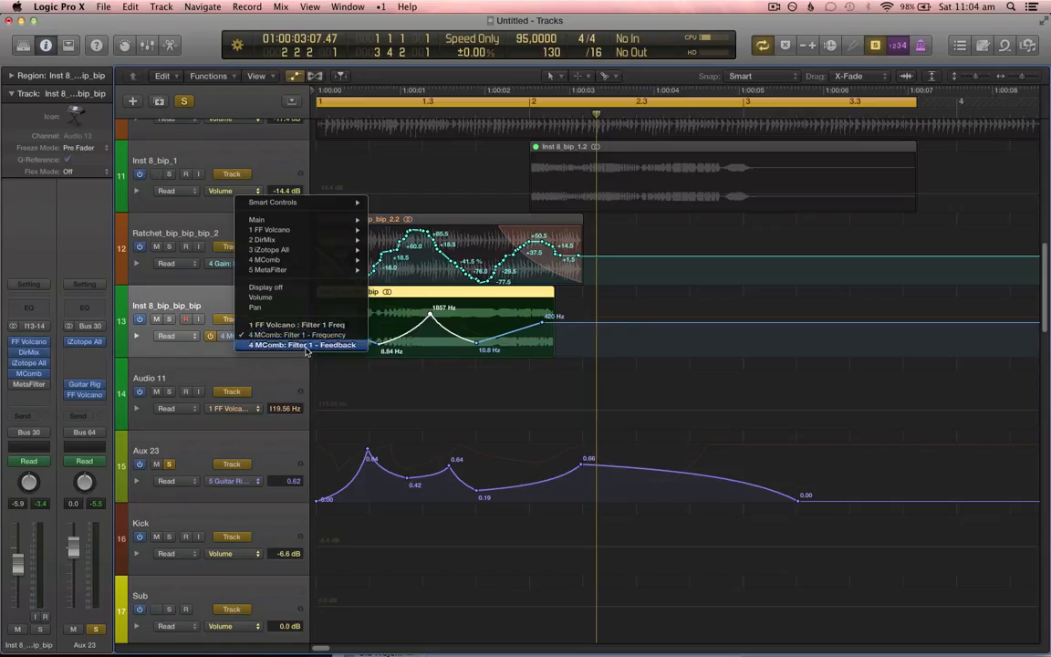
click(306, 347)
key(t)
key(t)
mouse_move(695, 329)
mouse_down()
mouse_move(323, 341)
mouse_move(352, 317)
mouse_move(397, 346)
mouse_move(456, 316)
mouse_move(516, 349)
mouse_up()
click(371, 321)
click(413, 343)
click(485, 325)
drag(450, 319, 485, 354)
key(t)
key(t)
click(553, 348)
drag(555, 348, 554, 338)
key(t)
key(t)
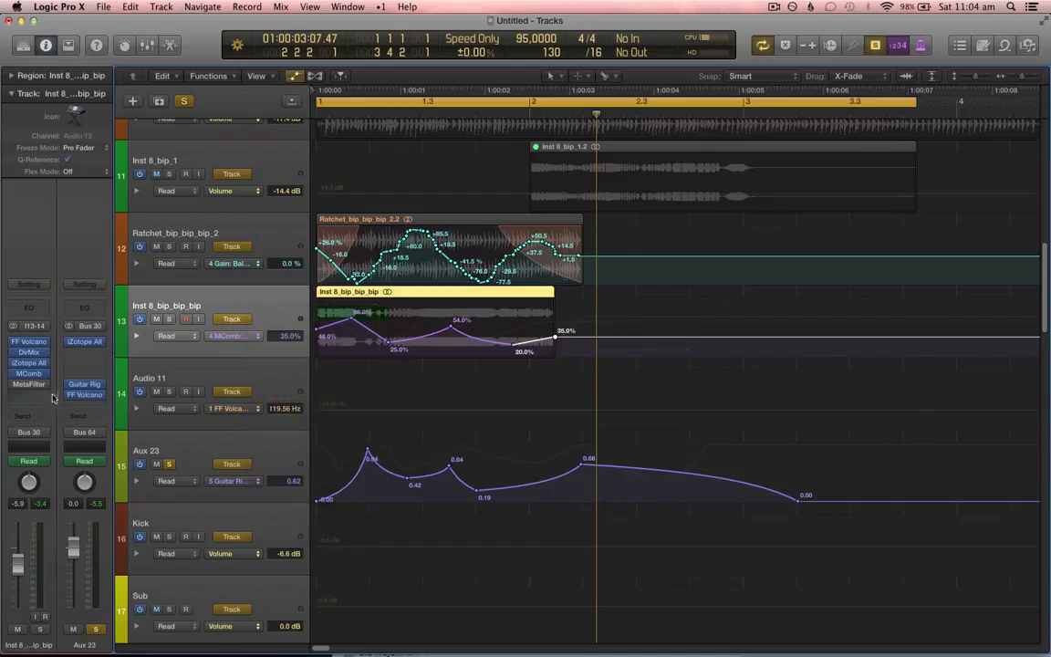
- Record an MComb Dry/Wet movement in Latch mode on the Inst 8_bip_bip_bip track and close the plug-in window
click(30, 374)
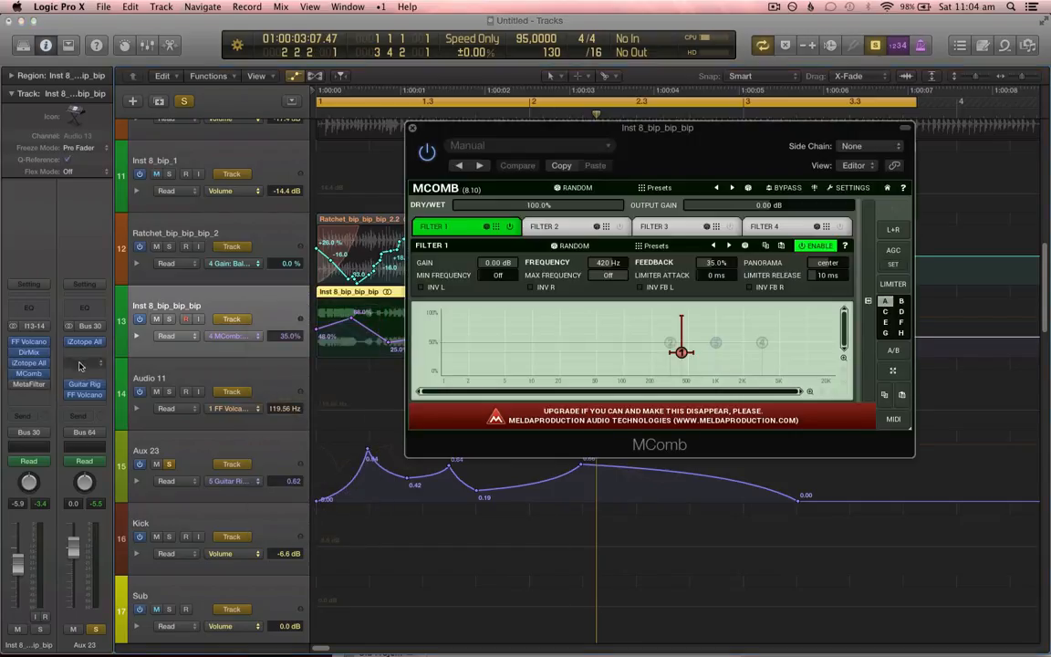
click(36, 464)
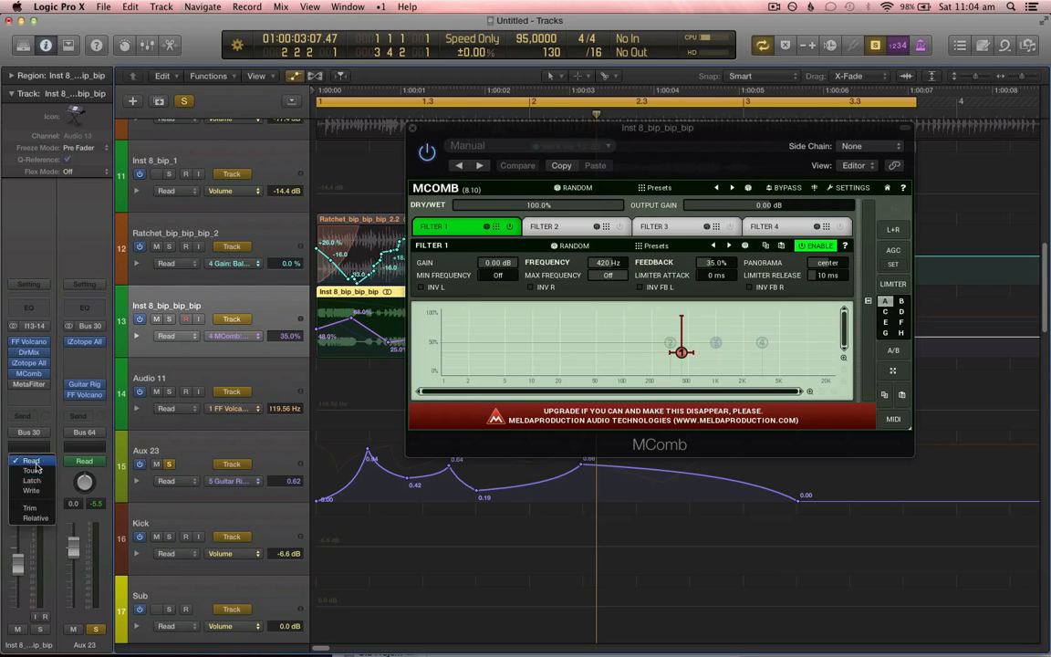
click(48, 481)
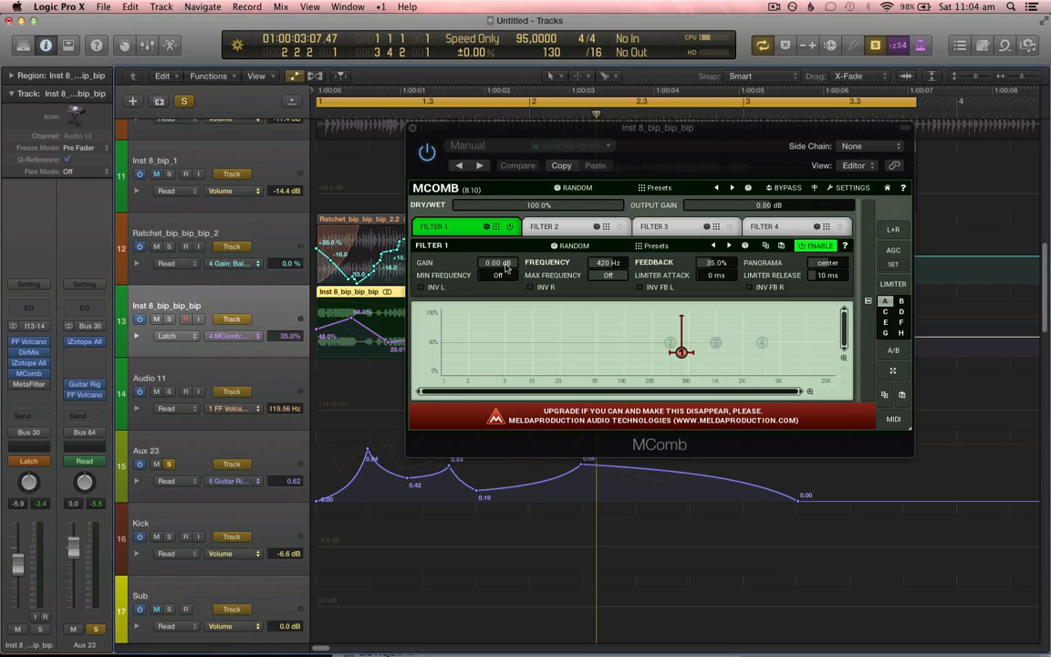
drag(547, 205, 550, 254)
key(space)
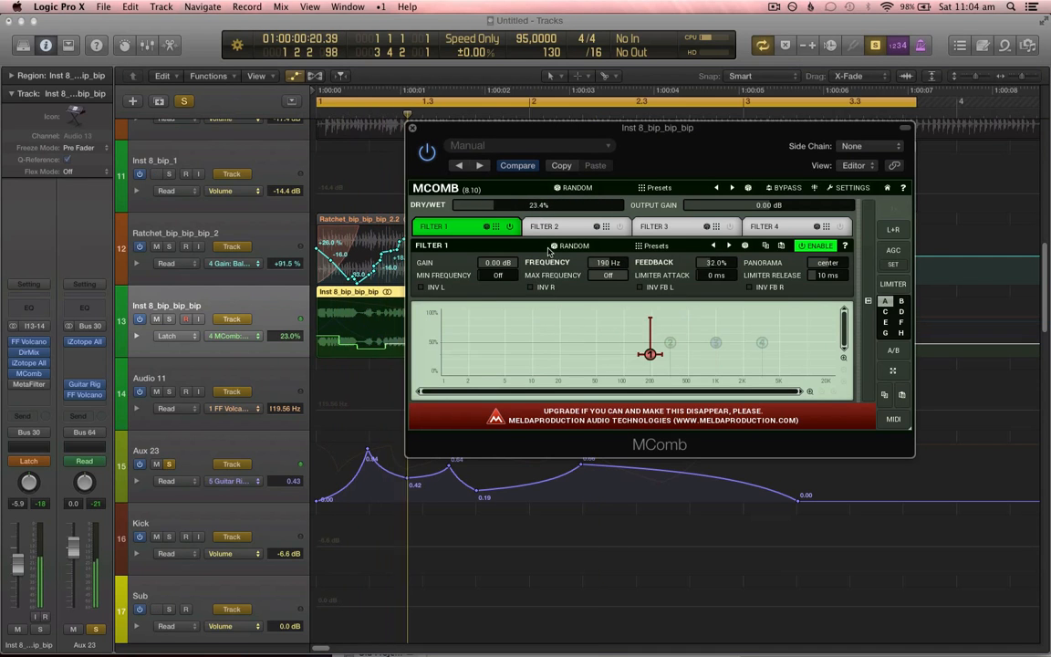
click(413, 128)
- Reshape the Dry/Wet automation to rise from 0% to 99.0% just before beat 1.3 and fall to 14.0% near the region's end
key(t)
key(t)
click(472, 343)
drag(472, 343, 471, 313)
drag(408, 337, 284, 393)
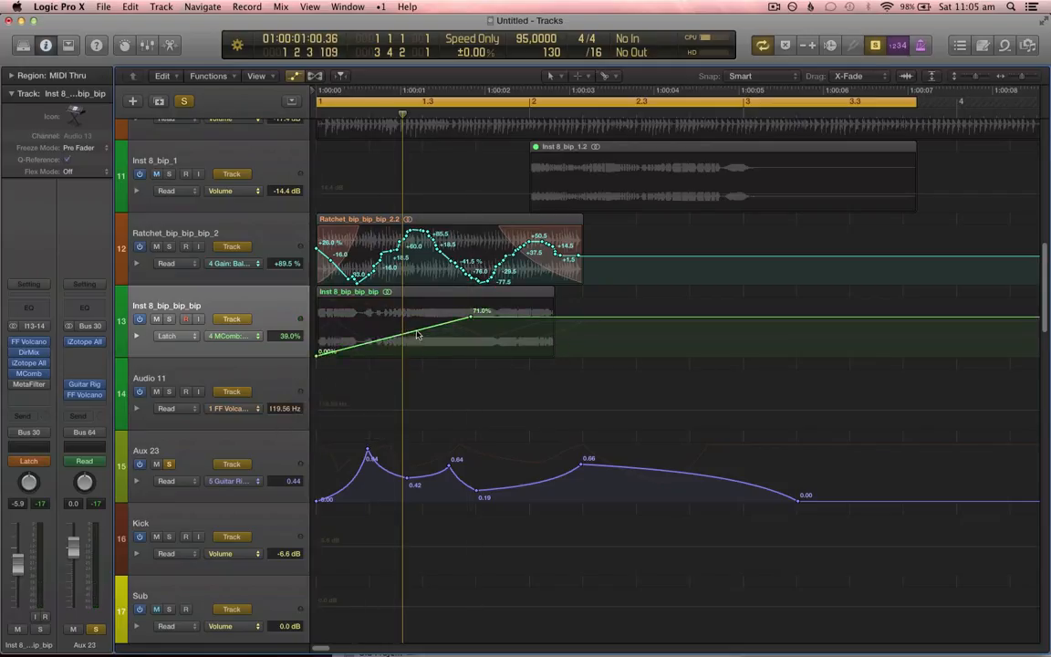
drag(472, 320, 541, 348)
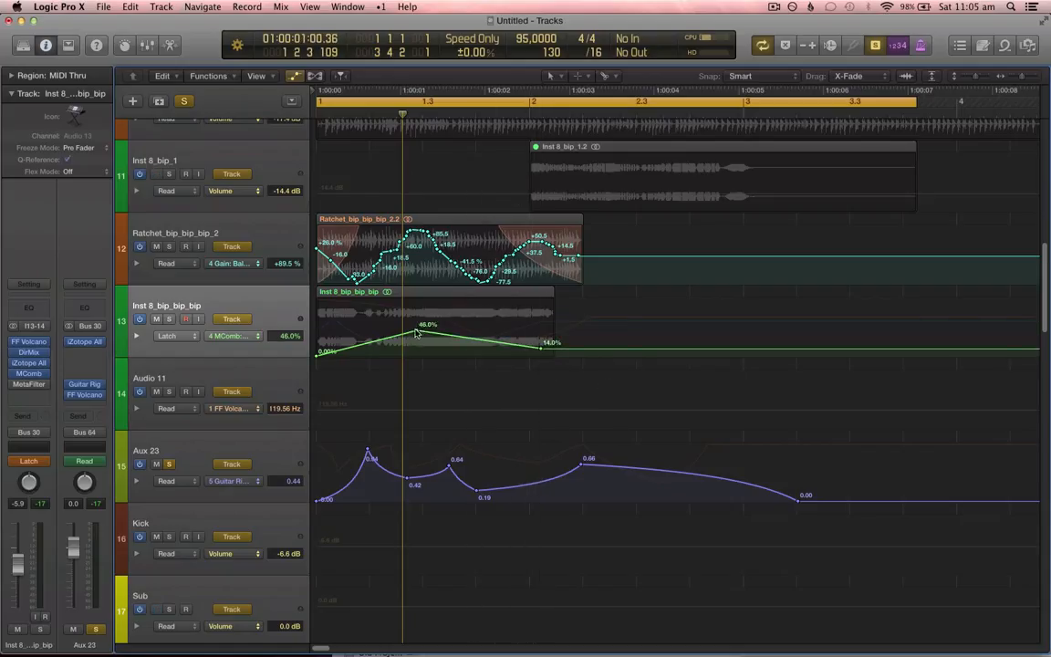
drag(416, 334, 417, 302)
key(t)
key(Escape)
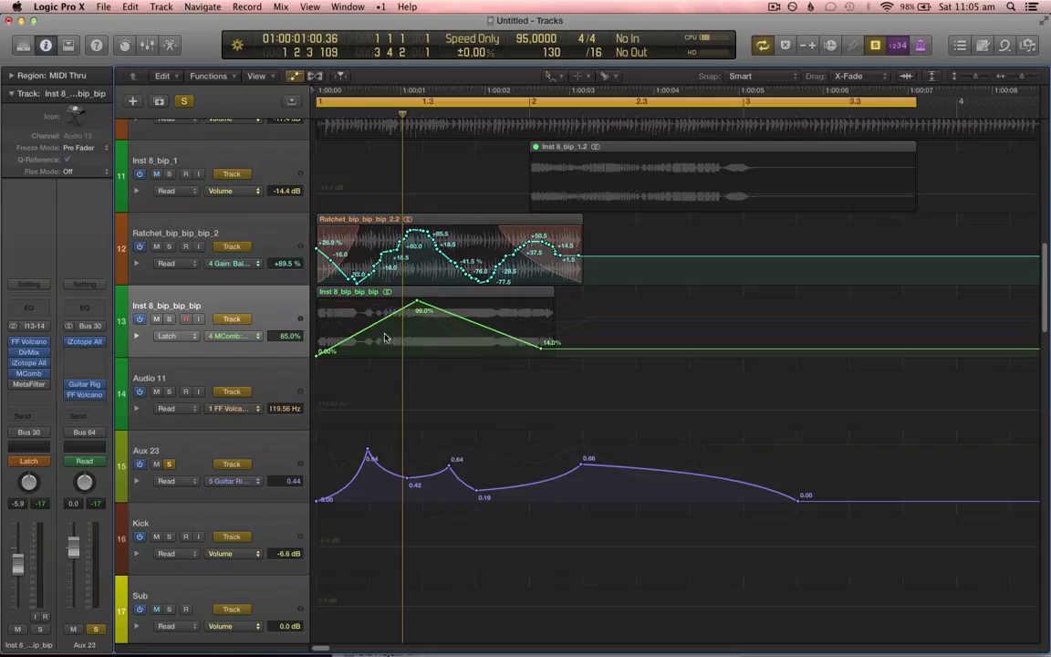
- Curve the Dry/Wet automation segments and shape the second half through 20.0% and 5.0% up to 77.0% at the region's end
drag(385, 337, 392, 347)
drag(479, 336, 461, 347)
key(t)
key(t)
click(462, 337)
drag(542, 351, 493, 357)
key(t)
key(w)
key(t)
key(t)
- Return the Inst 8_bip_bip_bip track to Read mode and play back the Dry/Wet automation
click(284, 325)
click(34, 461)
click(35, 464)
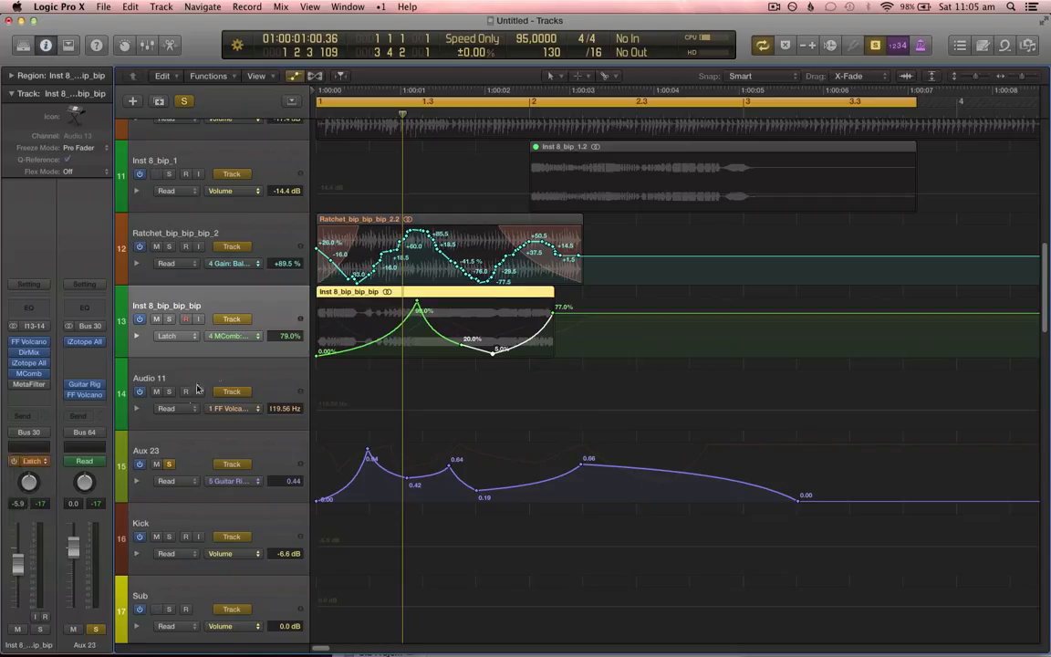
key(space)
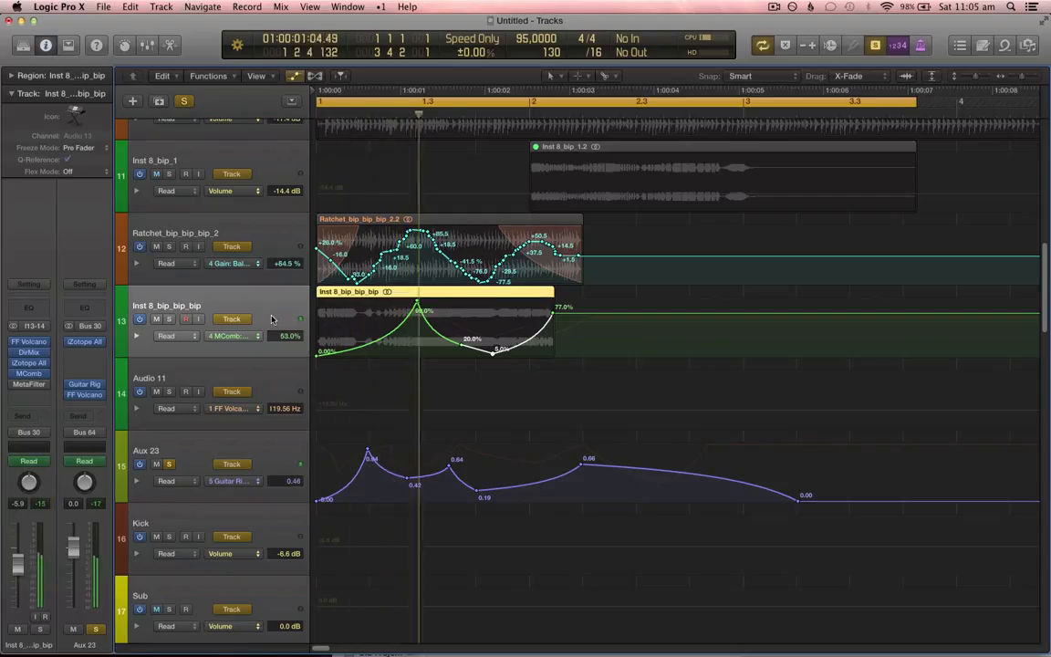
- Raise the Dry/Wet automation points to 23.0%, 100.0%, 31.0%, 25.0% and 86.0%
key(t)
key(t)
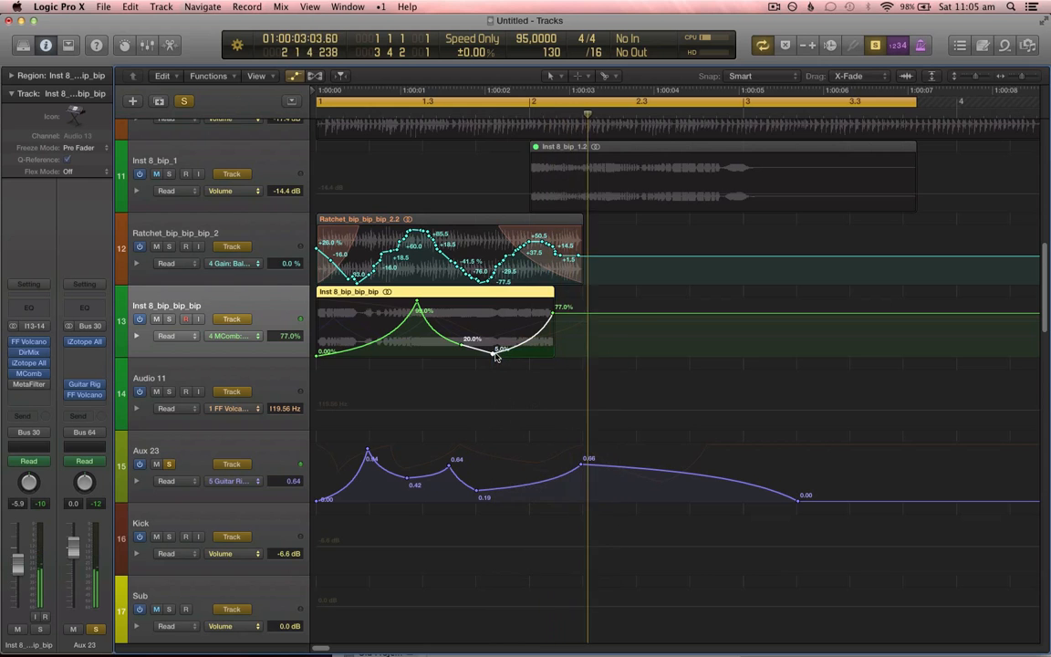
click(496, 354)
drag(496, 352, 467, 341)
drag(317, 352, 322, 343)
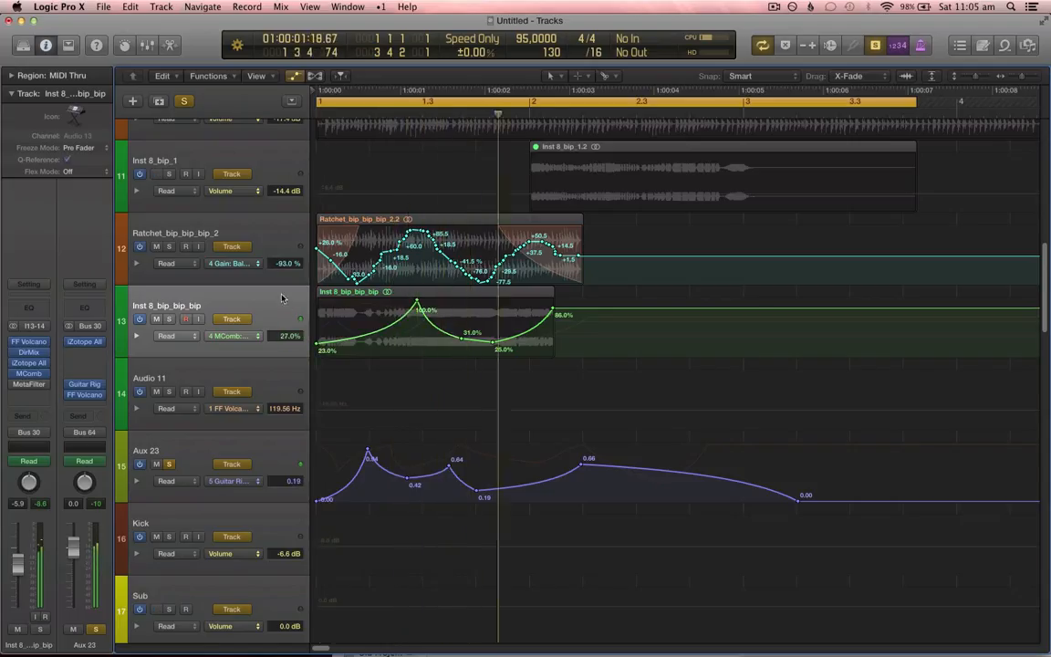
- Hide the automation, turn off region solo, select the Aux 23 track and raise the system volume for playback
key(a)
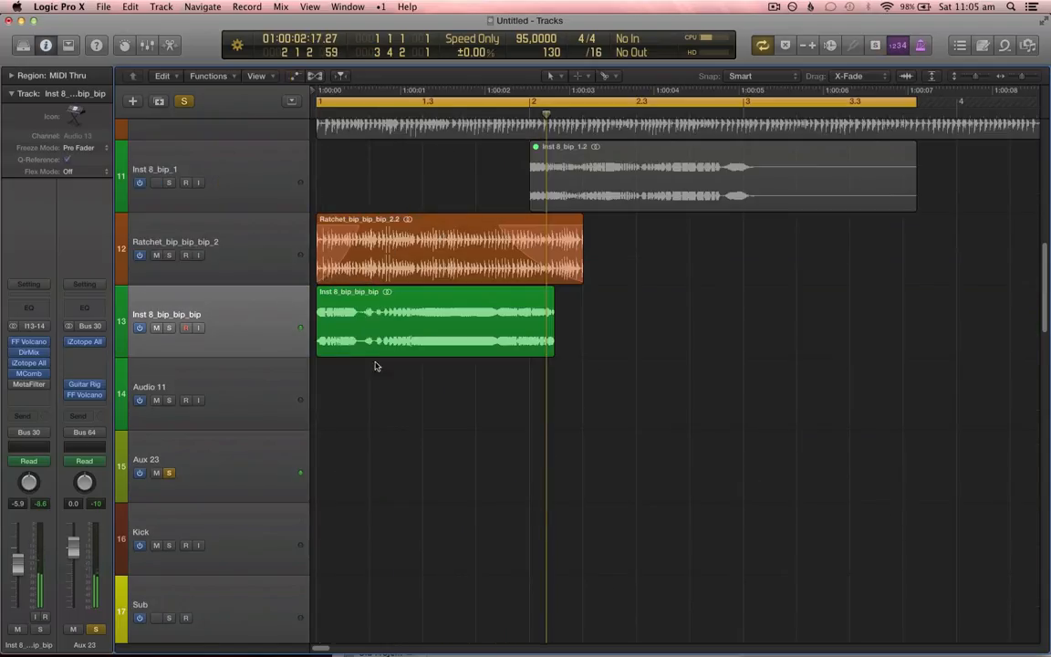
click(270, 470)
key(XF86AudioRaiseVolume)
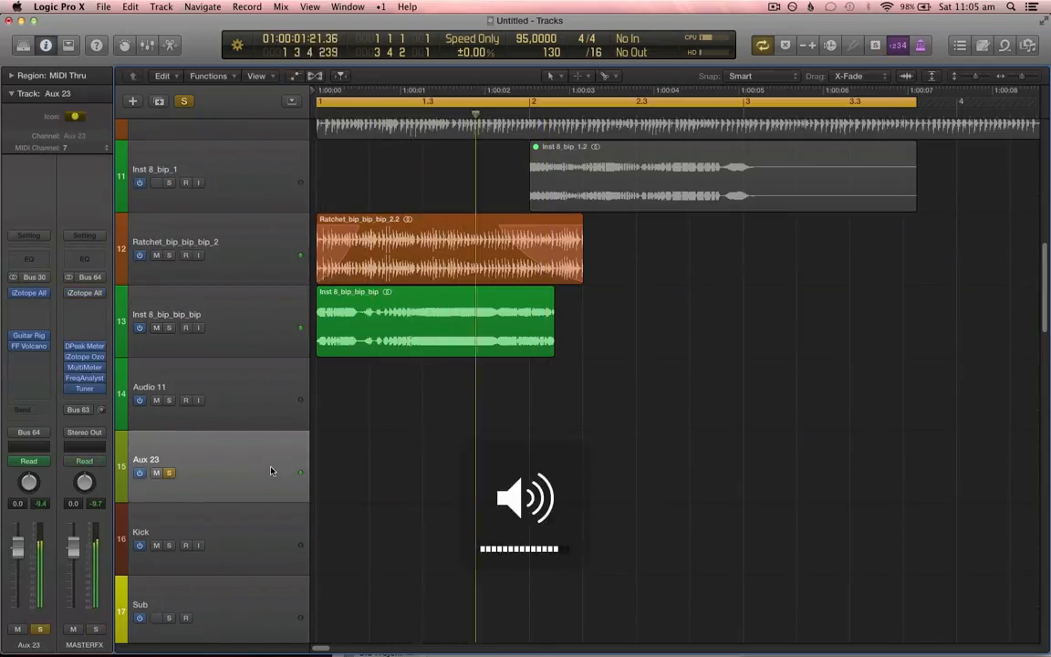
- Examine the Reflektor reverb settings in Guitar Rig on the Aux 23 track and close its window
click(264, 392)
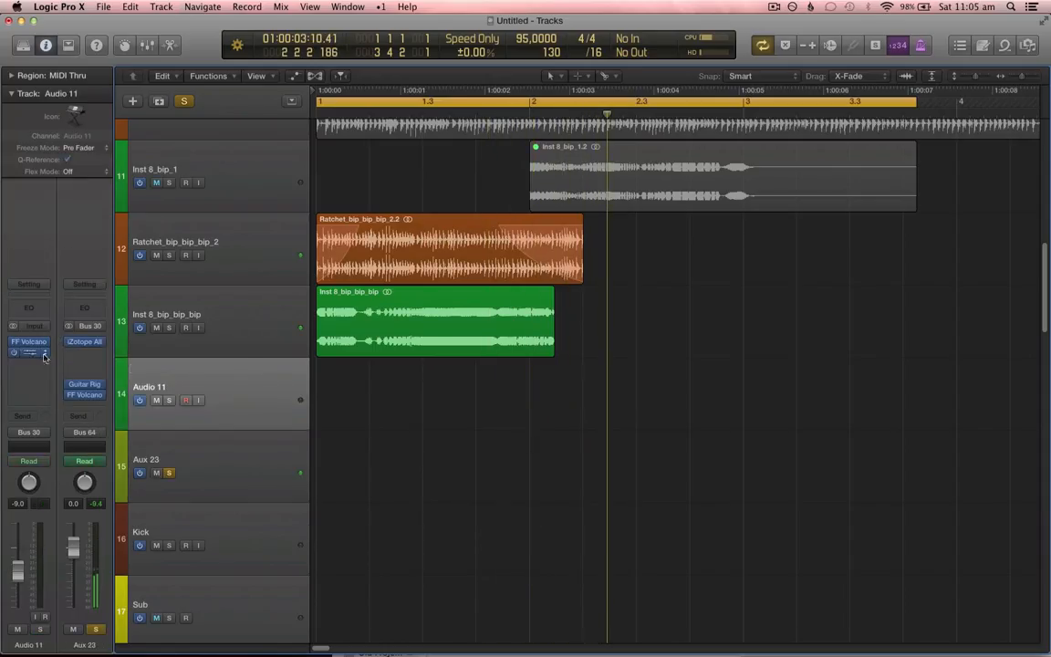
click(219, 447)
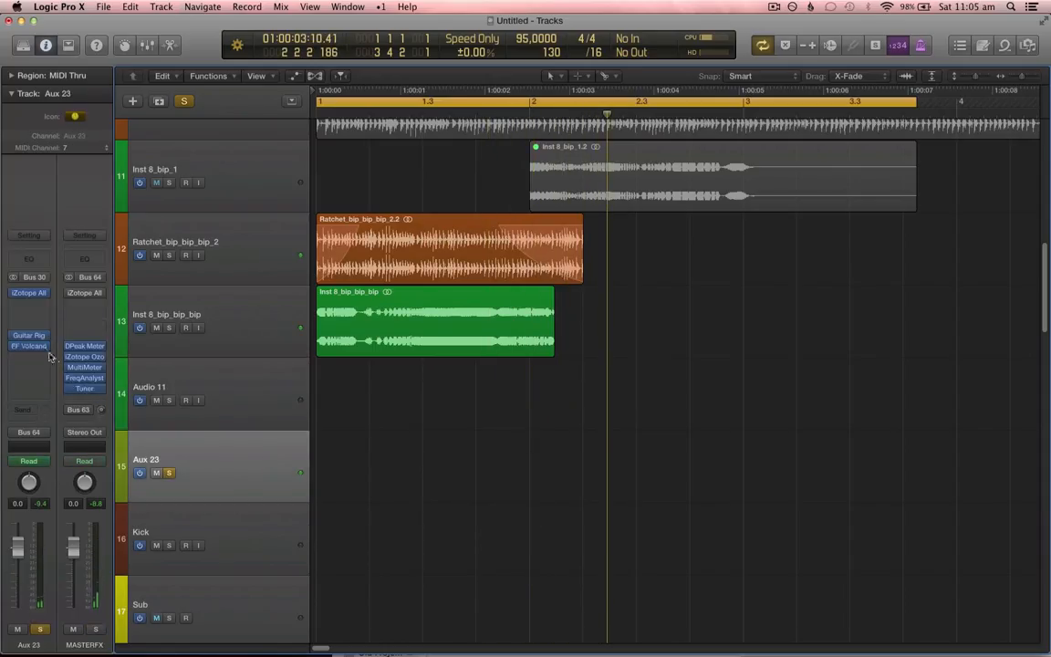
click(27, 336)
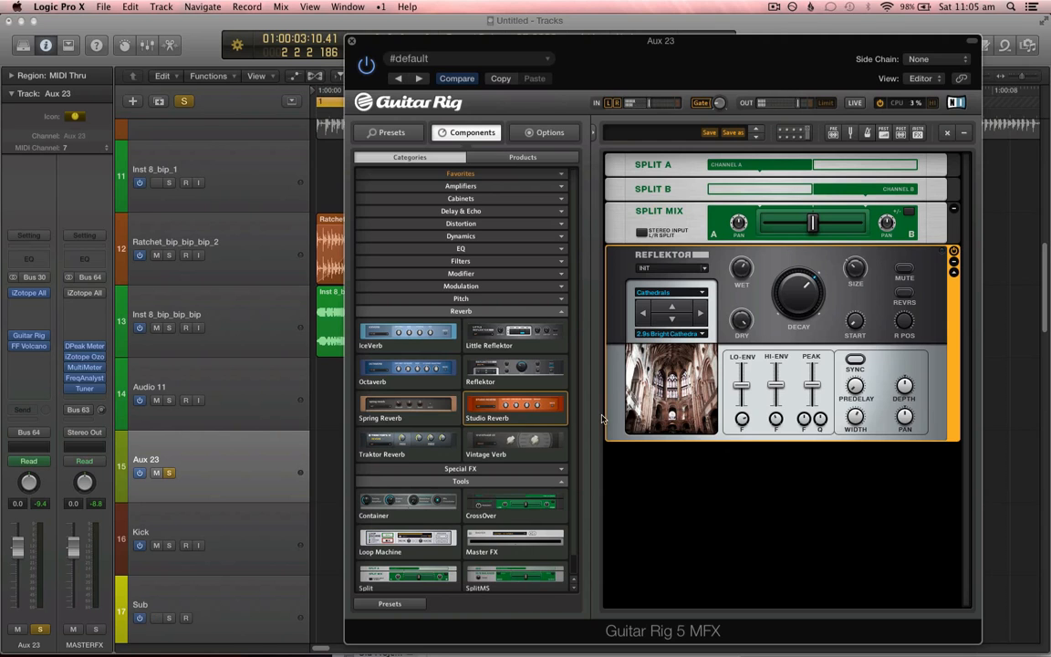
click(352, 44)
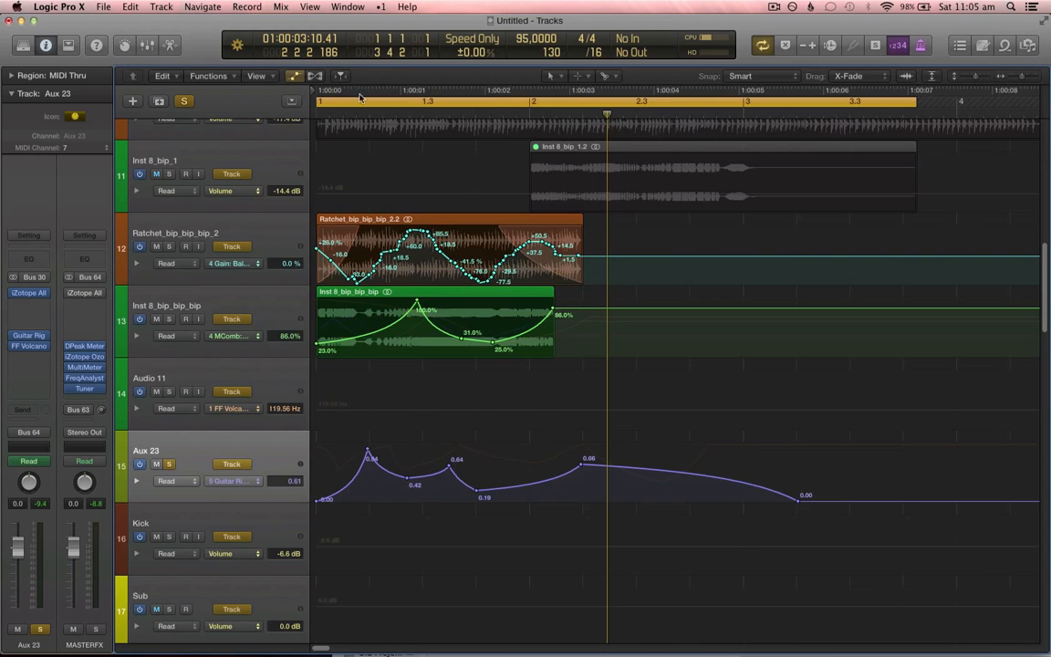
- Lower the Reflektor Wet automation on Aux 23 to 0.46, 0.12, 0.35 and 0.00, and raise the final peak to 0.82
click(242, 480)
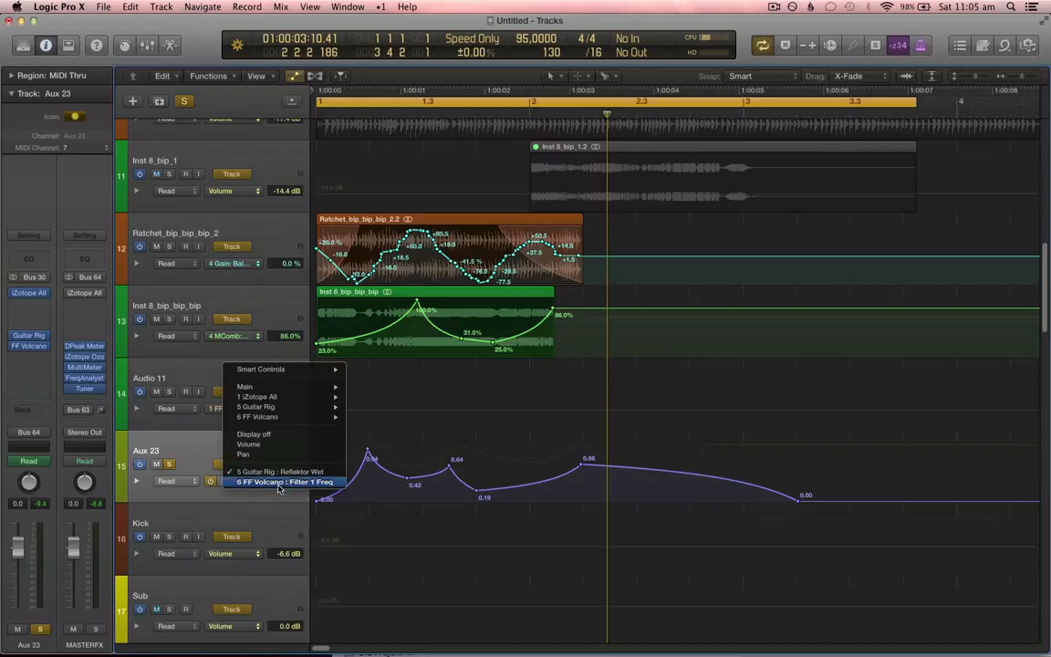
click(275, 473)
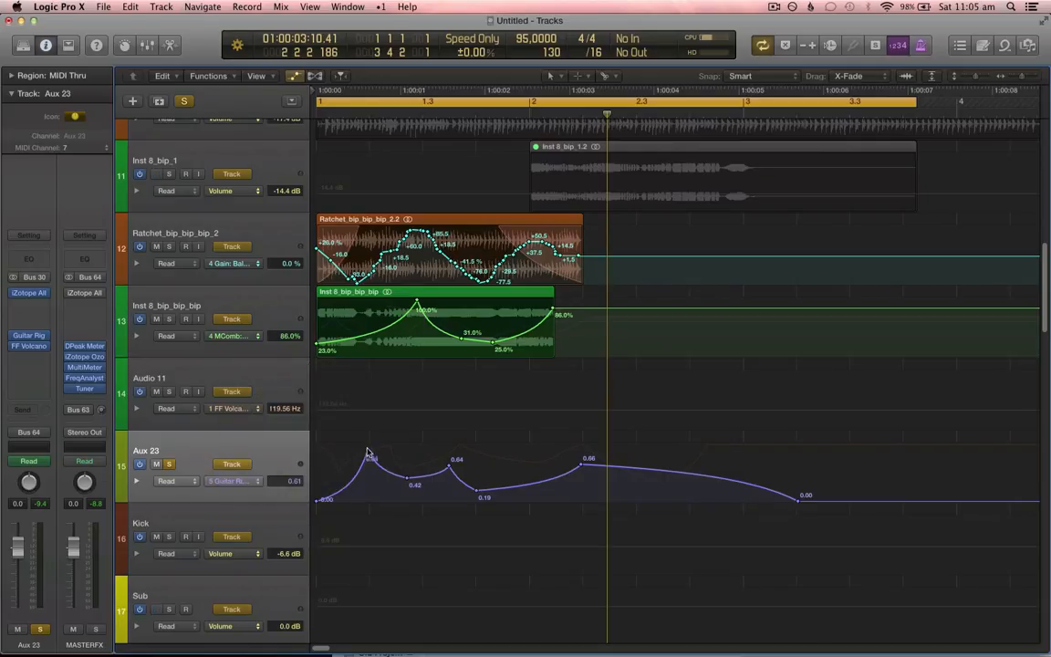
drag(368, 452, 481, 500)
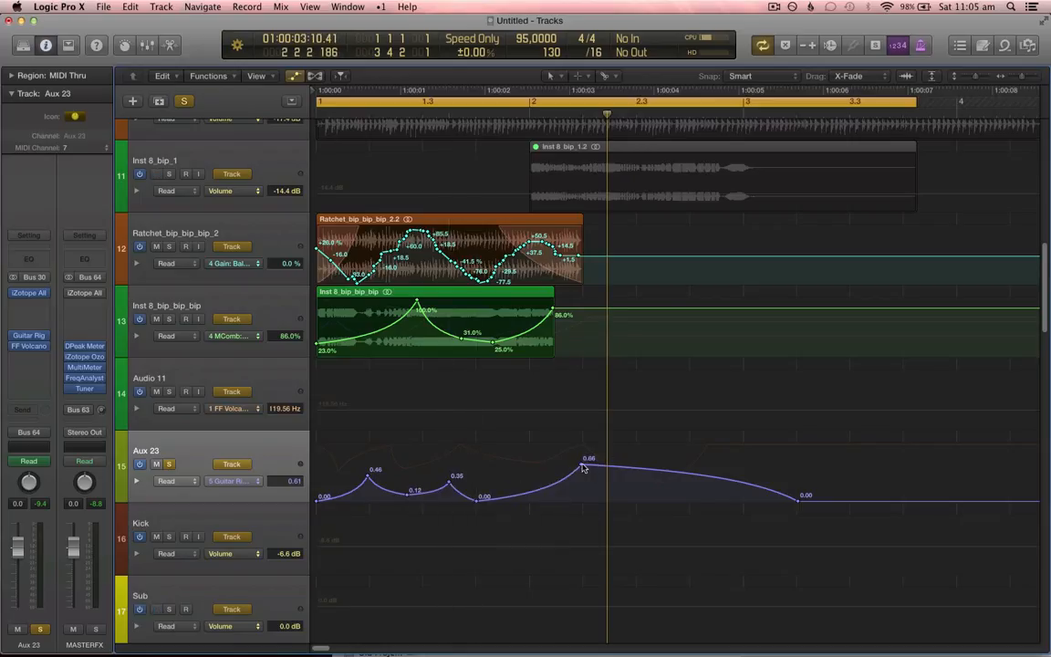
drag(582, 467, 581, 455)
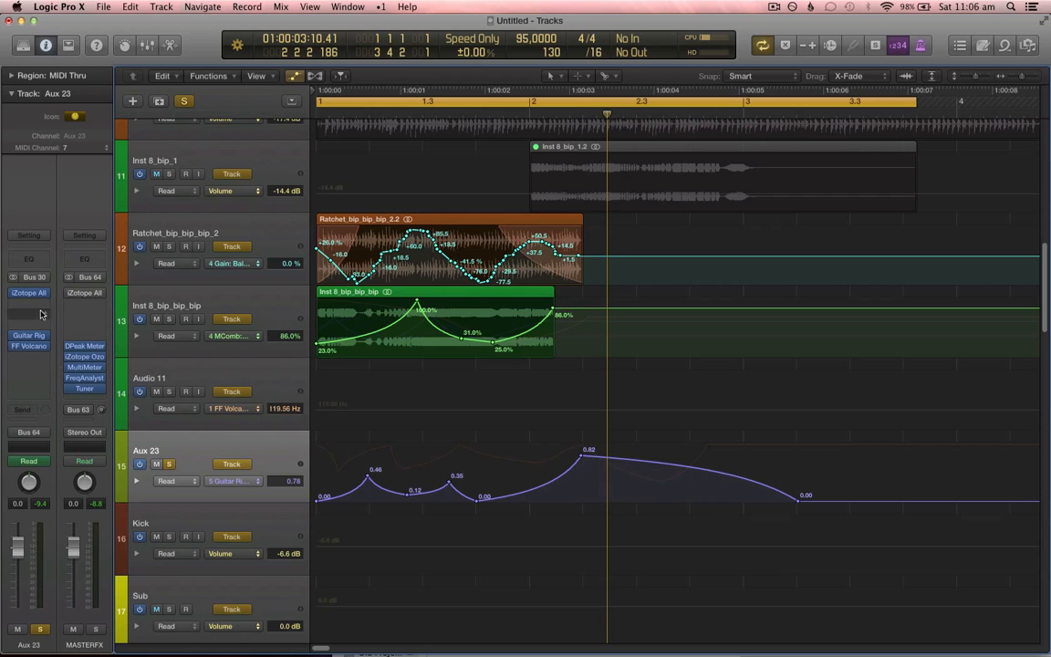
- Insert the iZotope Alloy 2 plug-in after FF Volcano on the Aux 23 track
click(46, 366)
mouse_move(73, 519)
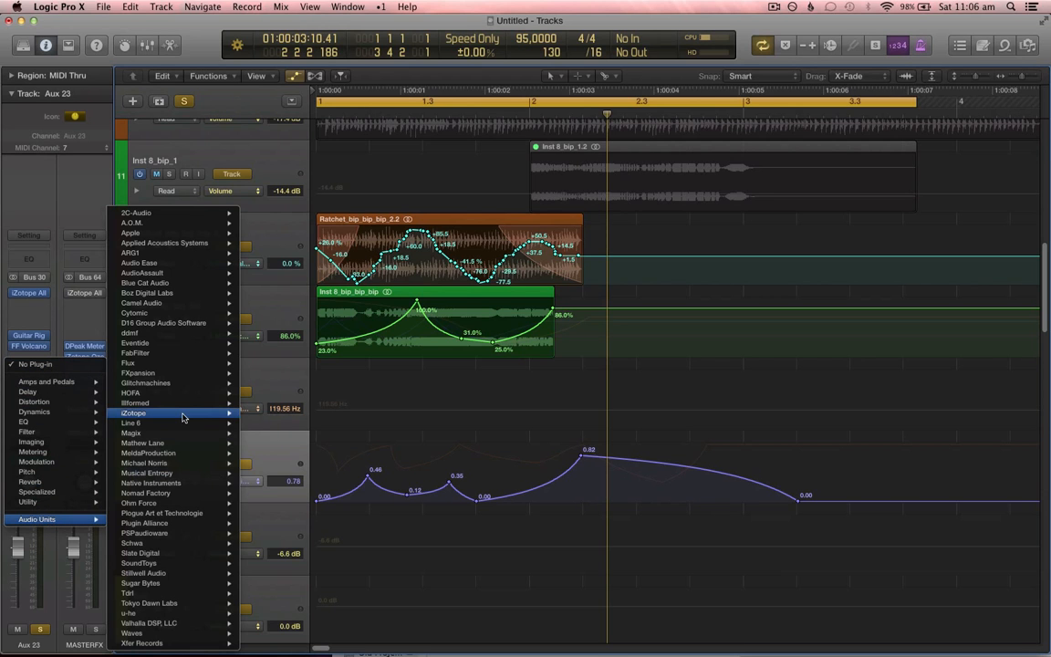
mouse_move(186, 417)
mouse_move(360, 420)
click(411, 415)
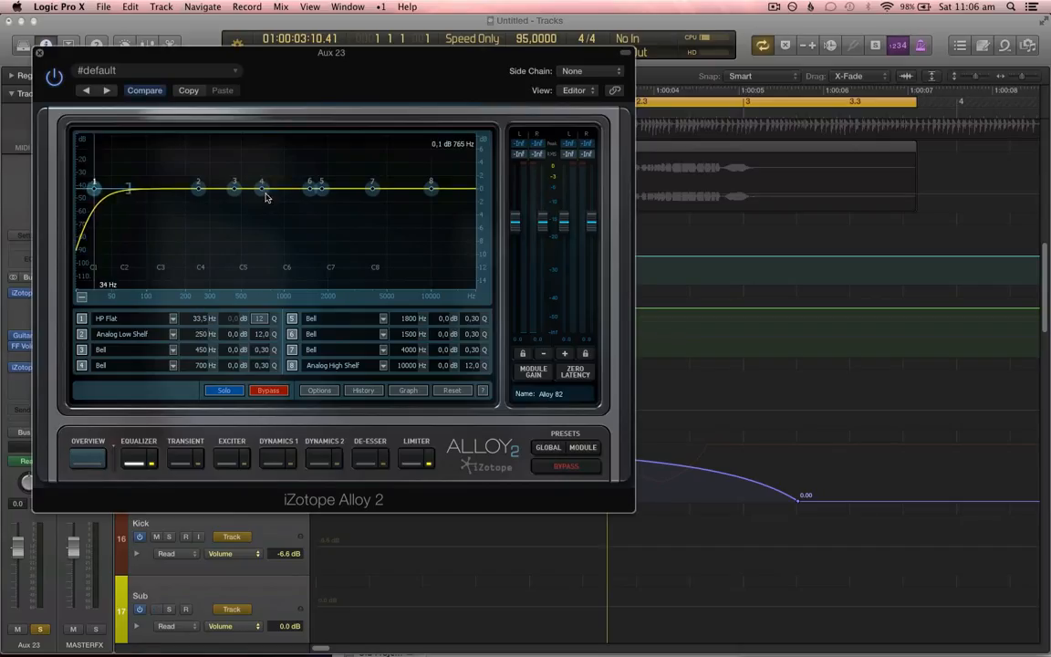
- Shape the Alloy 2 equalizer with a band 4 cut of about 4.3 dB at 440 Hz and adjust the high shelf band
drag(265, 197, 232, 224)
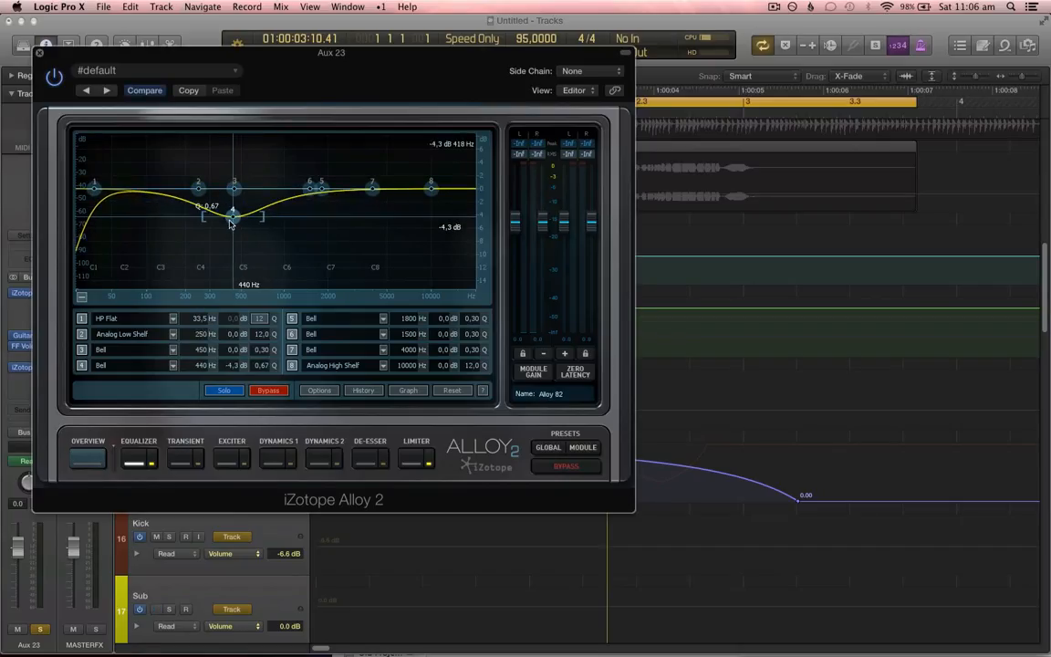
drag(433, 198, 344, 165)
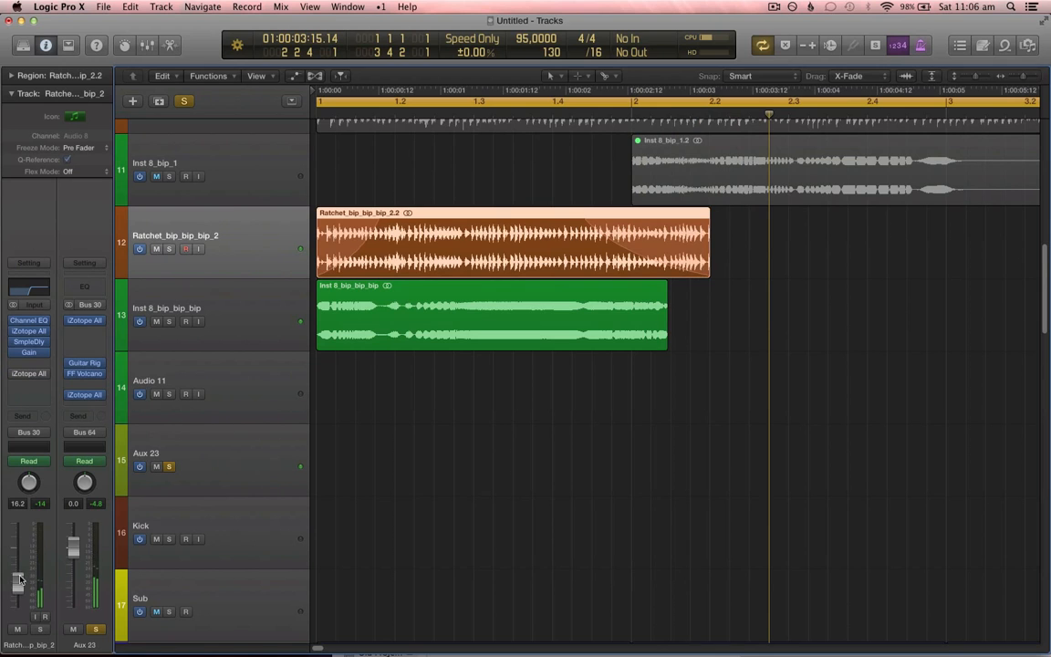
- On the Inst 8_bip_bip_bip track, set the start of the MComb Dry/wet automation to 0.00% and add a lowered point before beat 1.2
click(270, 314)
key(a)
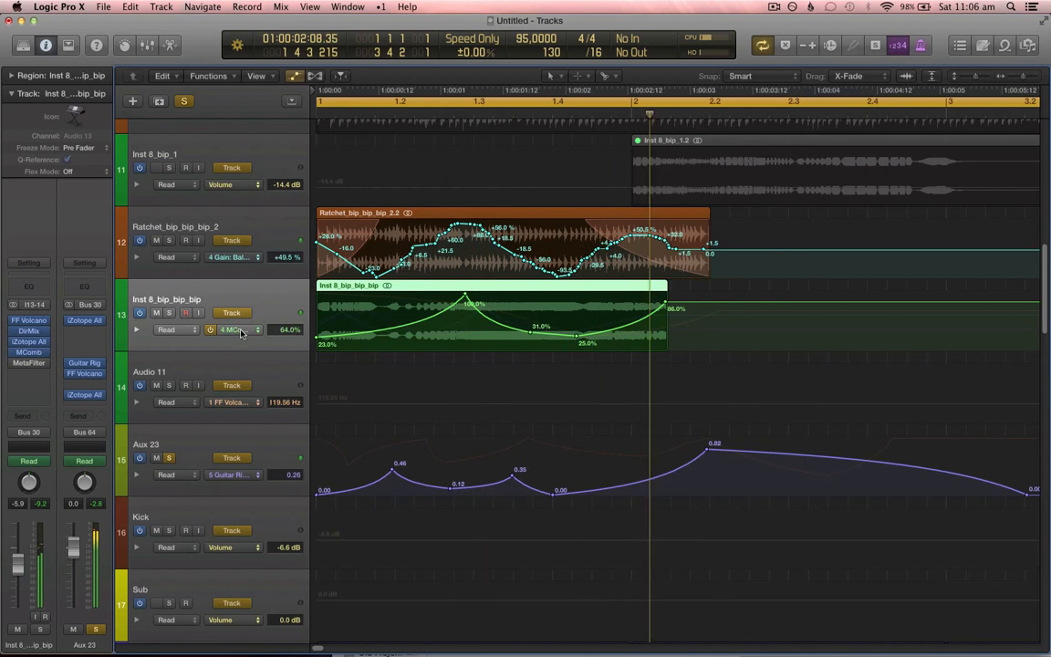
click(242, 334)
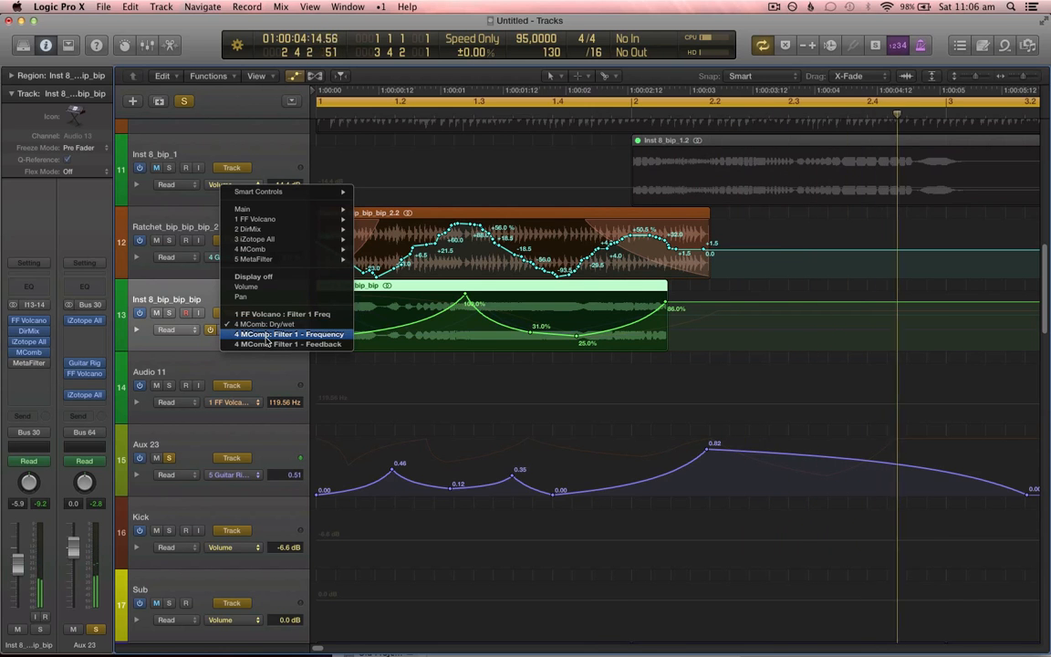
click(265, 324)
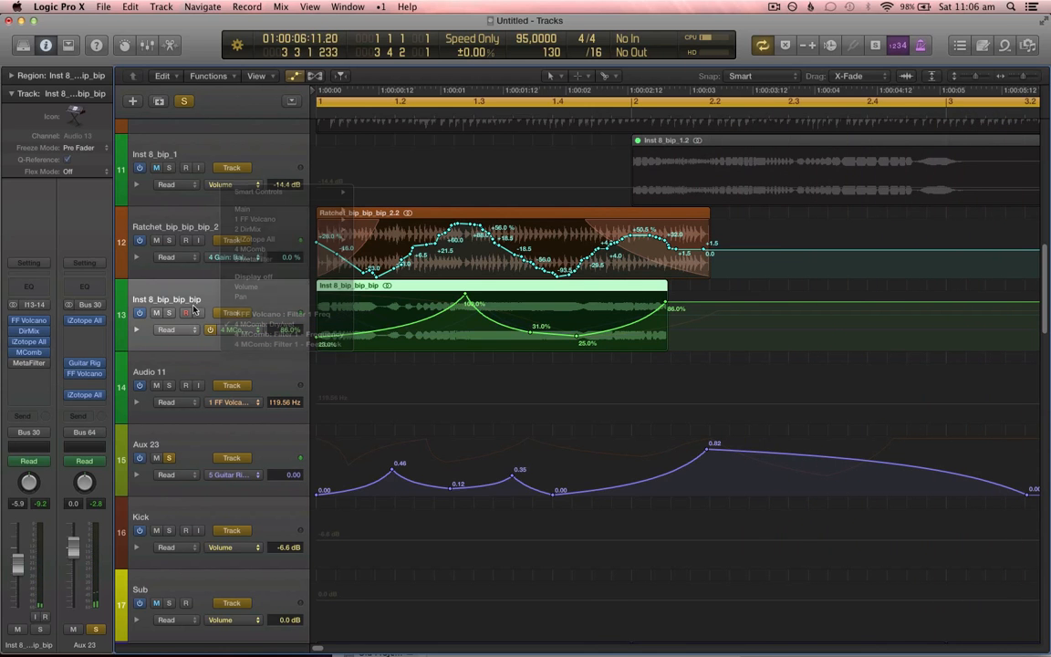
key(space)
click(368, 334)
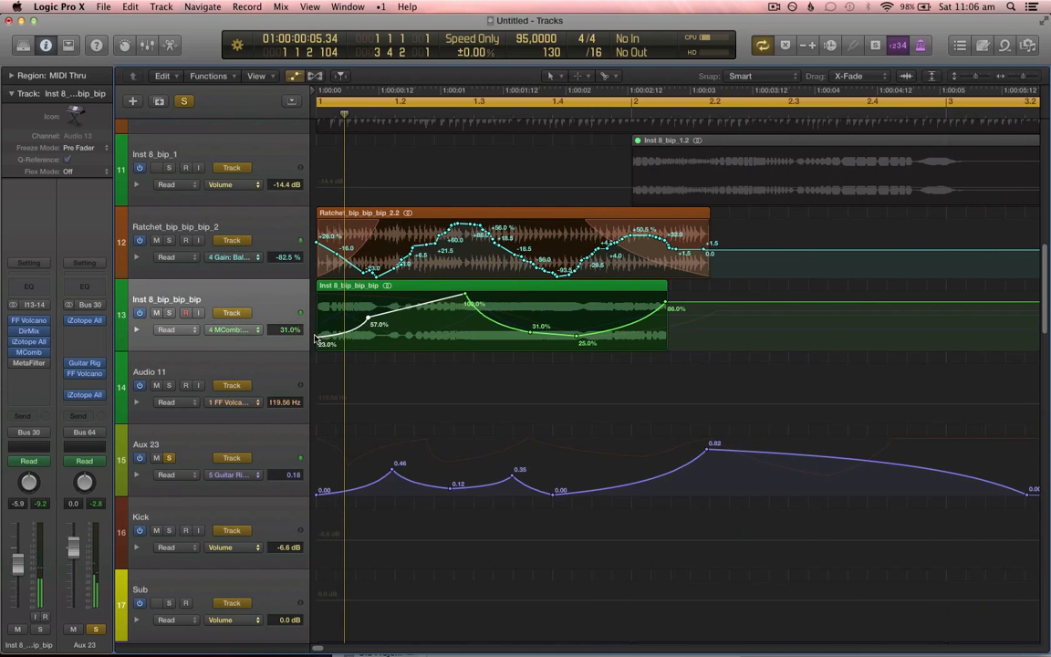
drag(314, 340, 316, 354)
key(space)
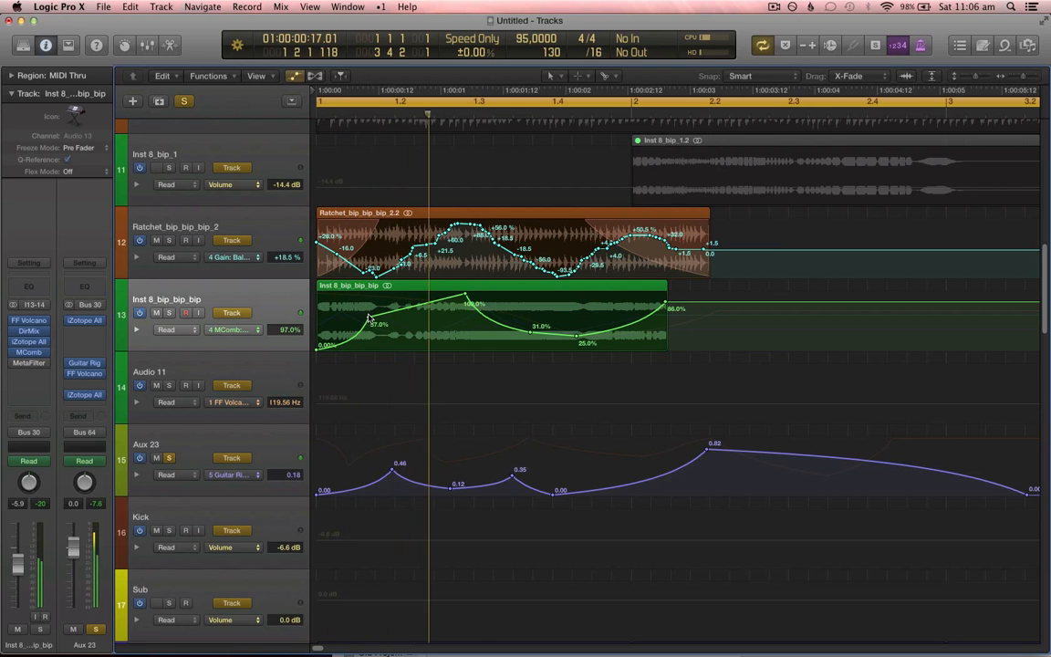
drag(369, 317, 378, 370)
key(a)
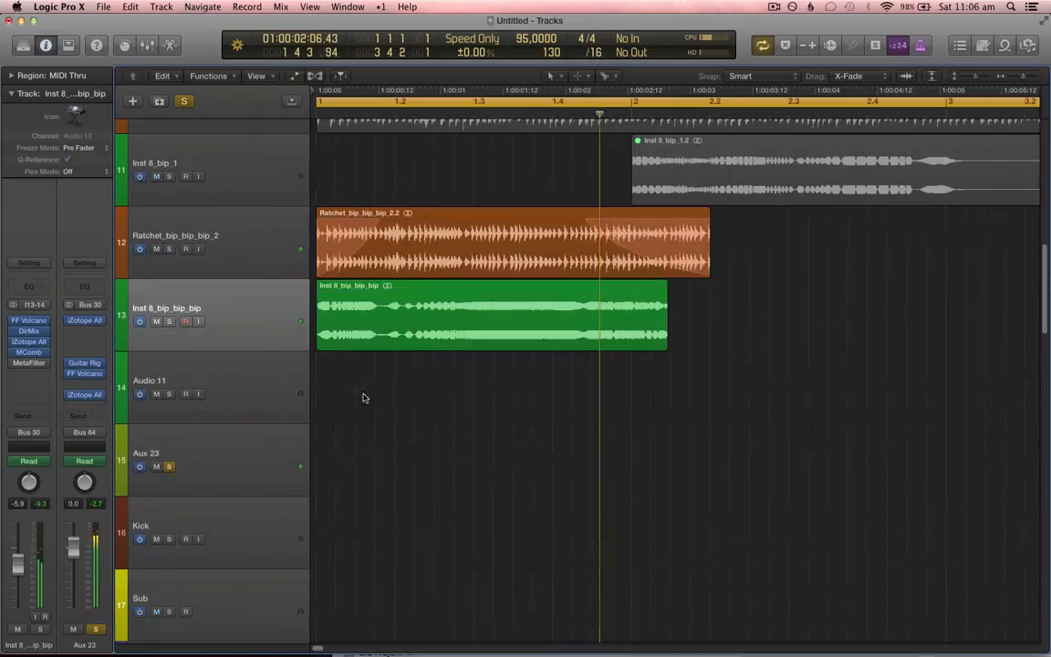
- Rename the Aux 23 track as Combined Sound
click(253, 479)
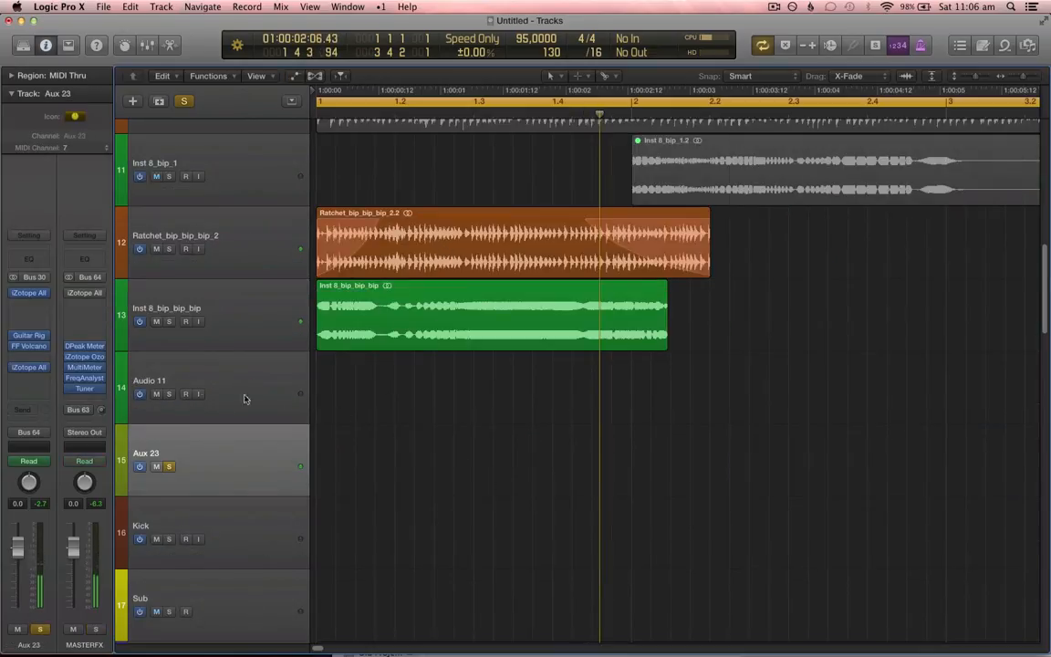
click(28, 431)
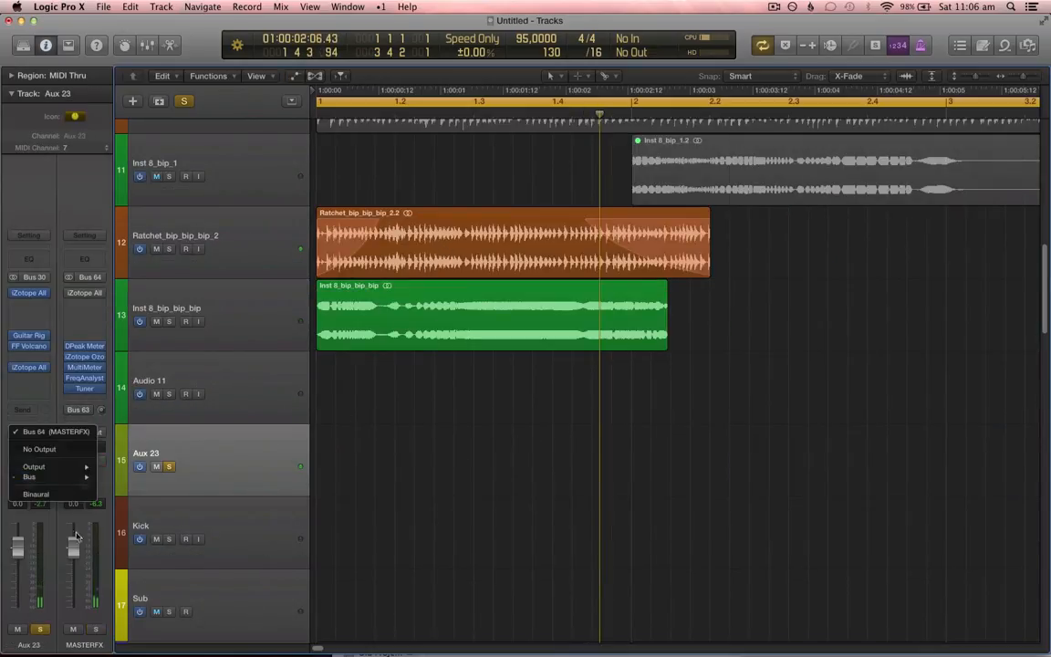
click(181, 503)
double_click(157, 453)
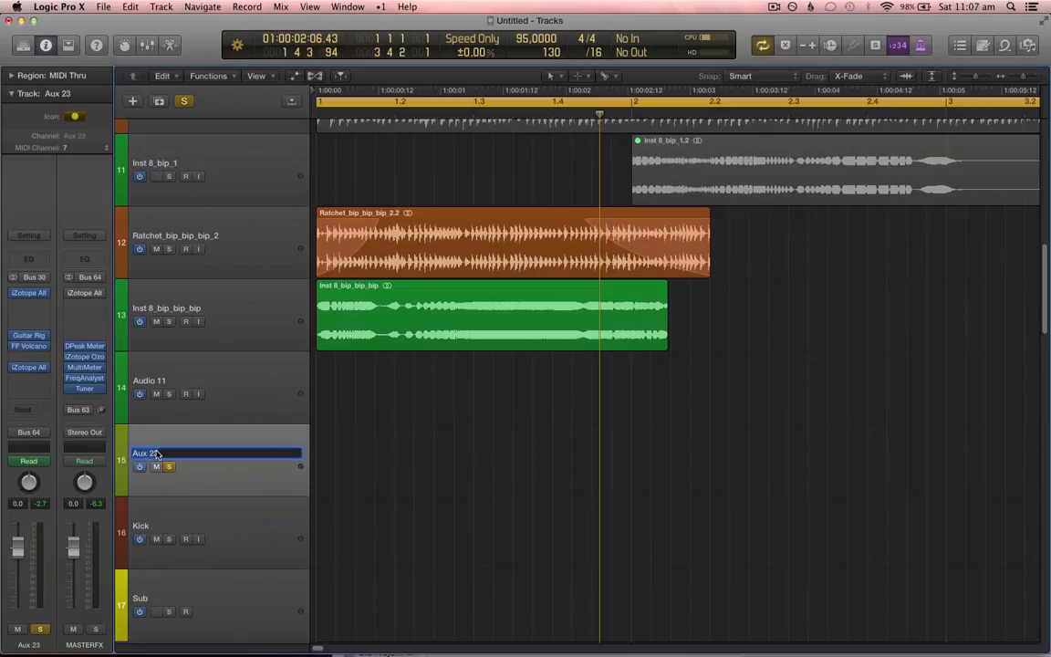
text(Com)
text(bined Sound)
key(Return)
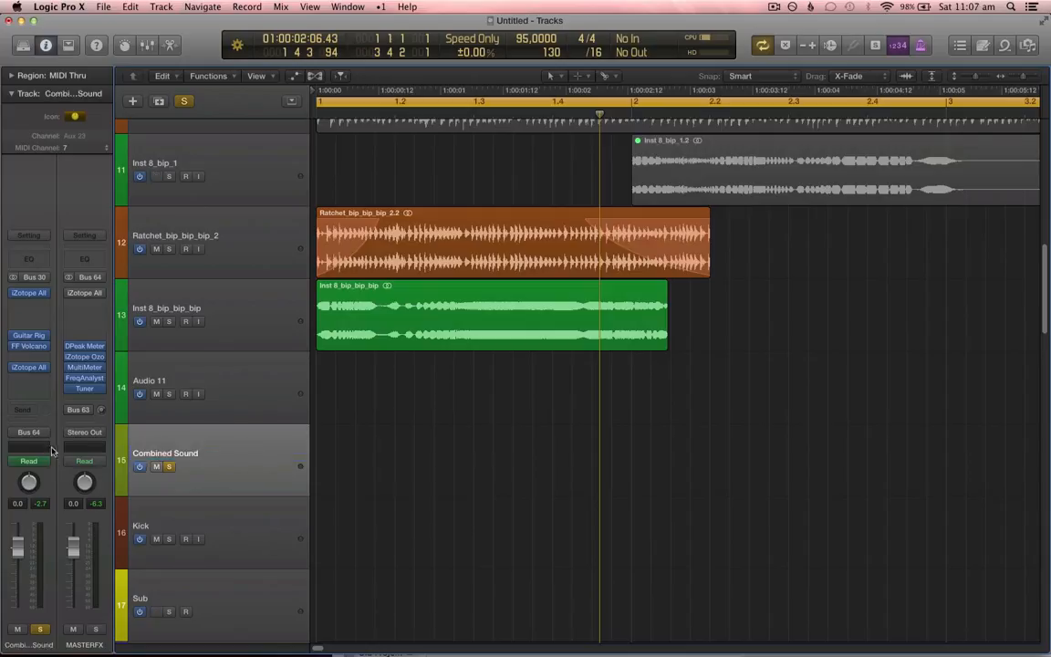
- Route the Combined Sound output to Bus 31 and create an arrangement track for the resulting Aux 24
click(34, 431)
mouse_move(53, 479)
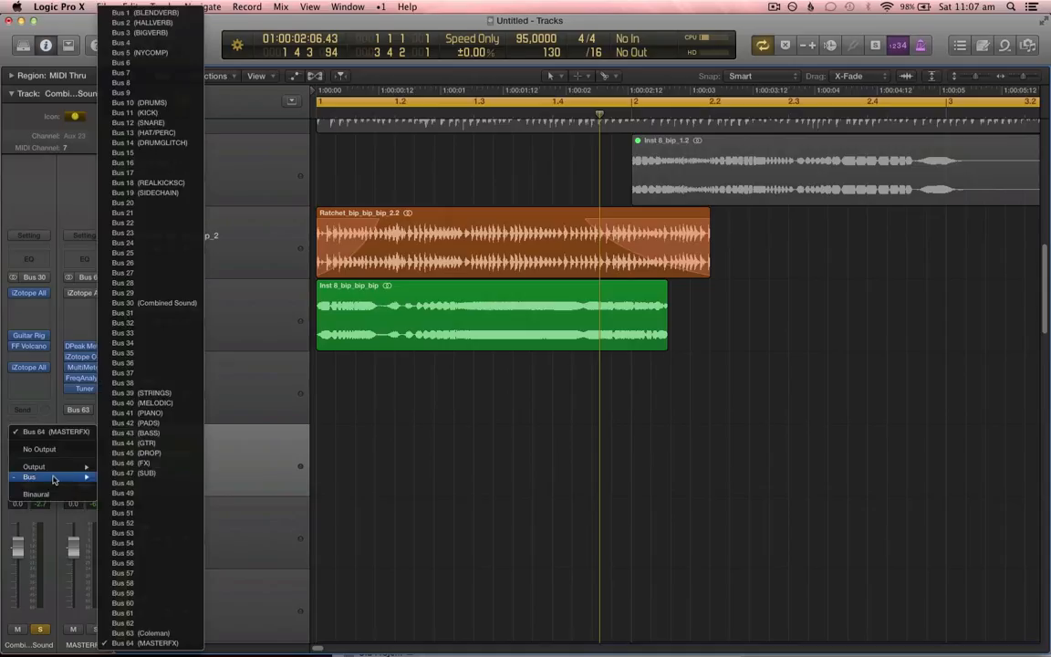
click(167, 315)
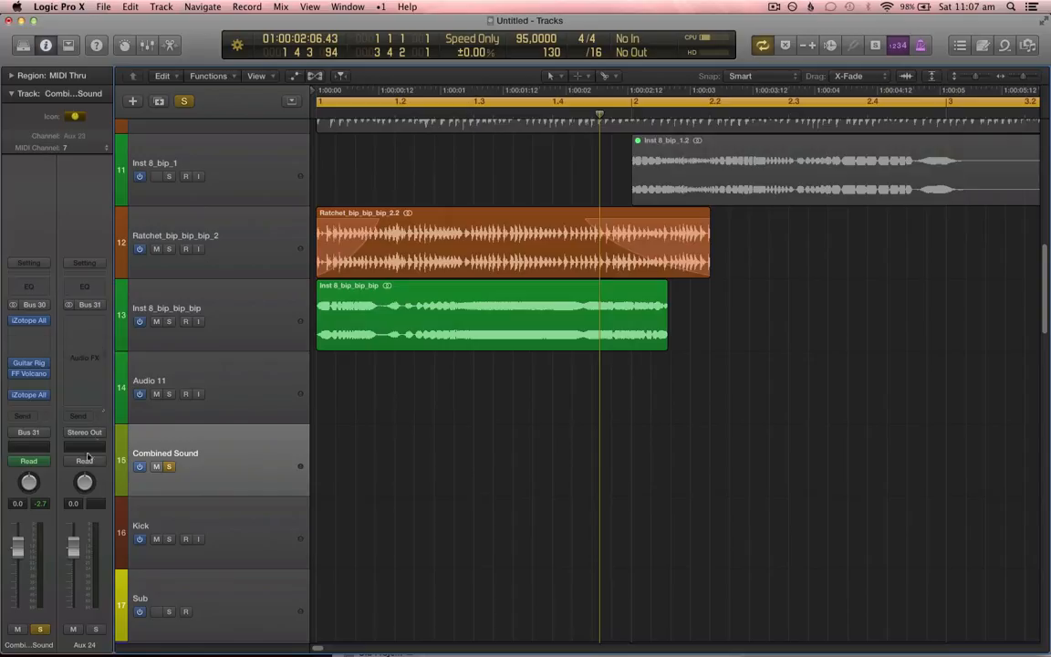
right_click(96, 227)
click(118, 235)
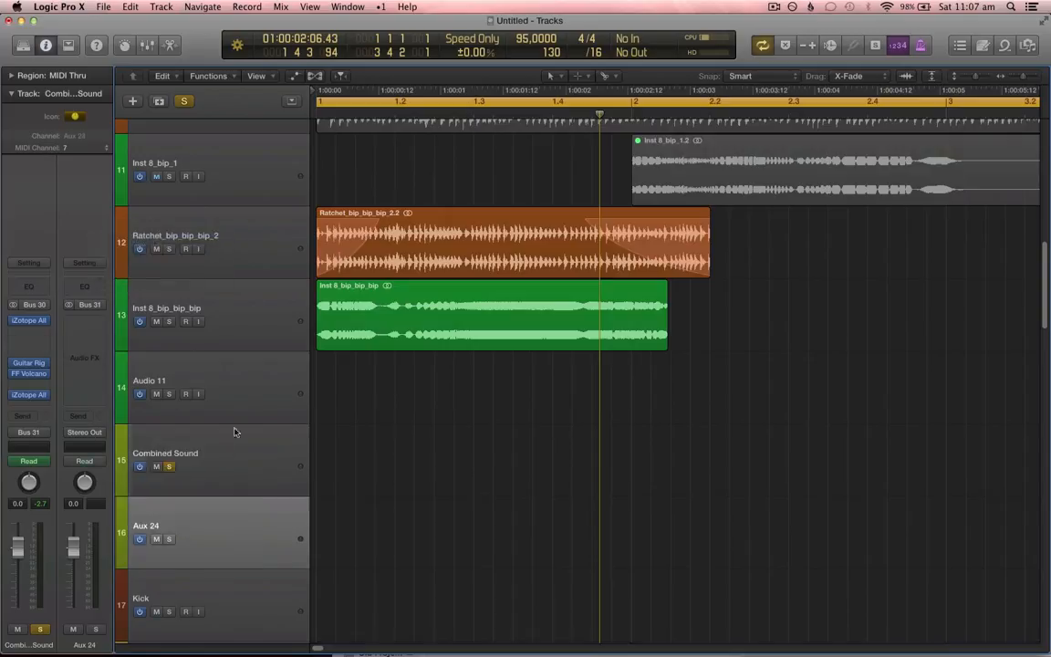
- Delete the empty Audio 11 track
click(270, 270)
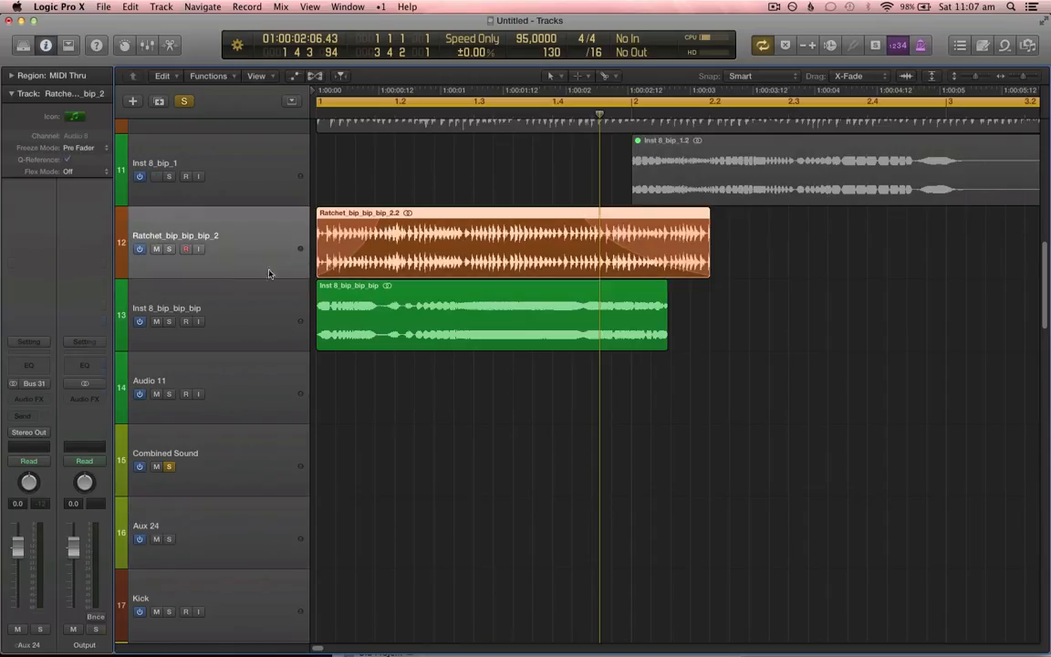
shift+click(270, 308)
click(274, 401)
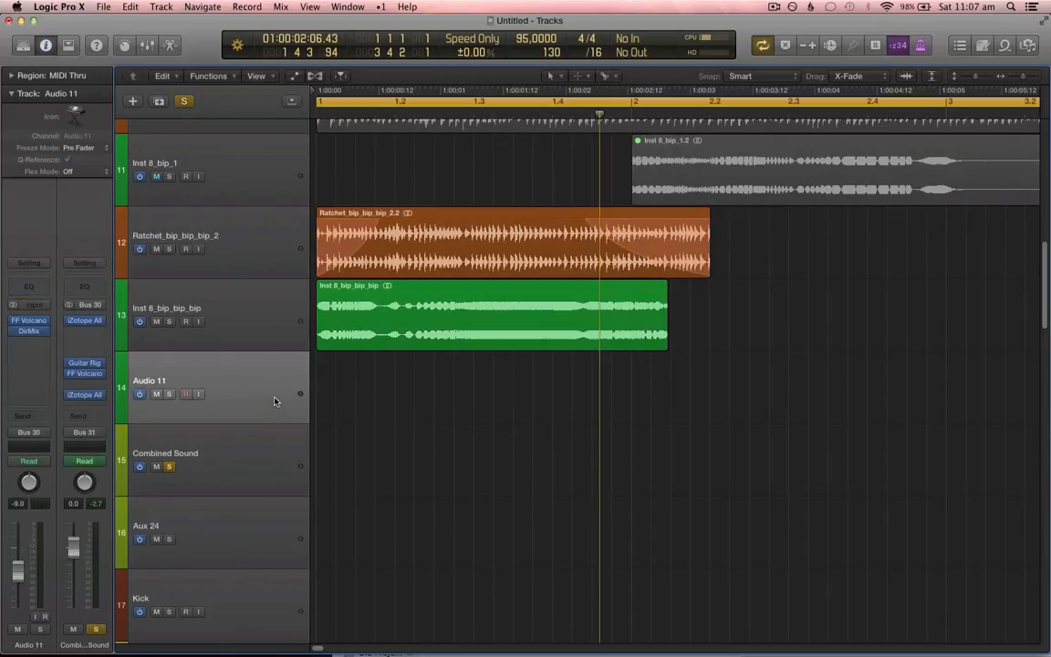
key(super+BackSpace)
- Turn off solo on Combined Sound, set the Aux 24 output to No Output and test the routing with playback
click(258, 336)
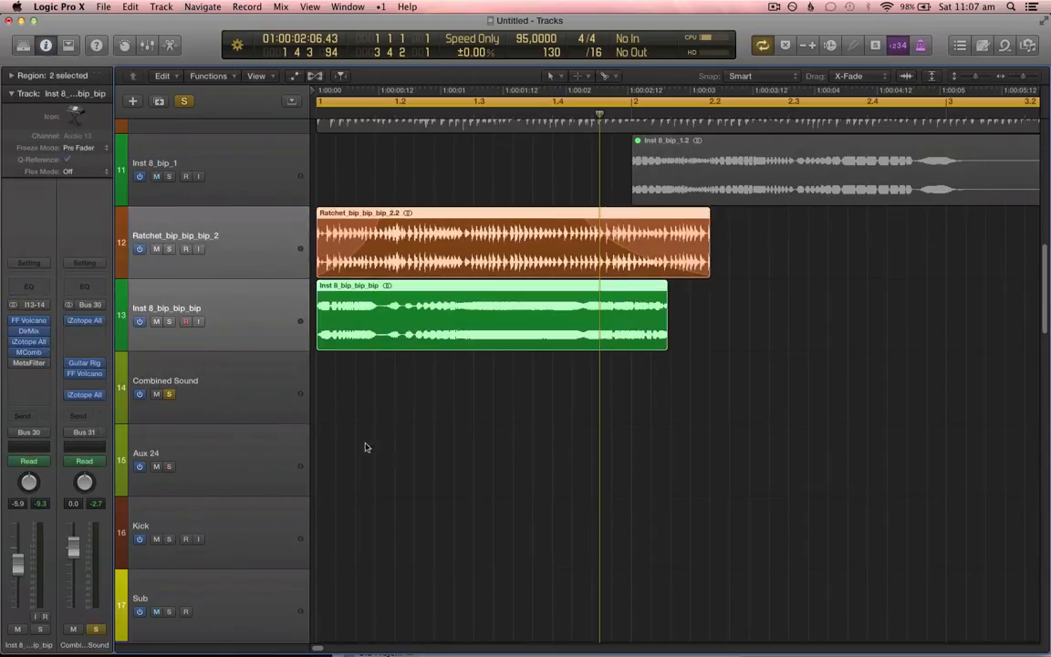
click(243, 390)
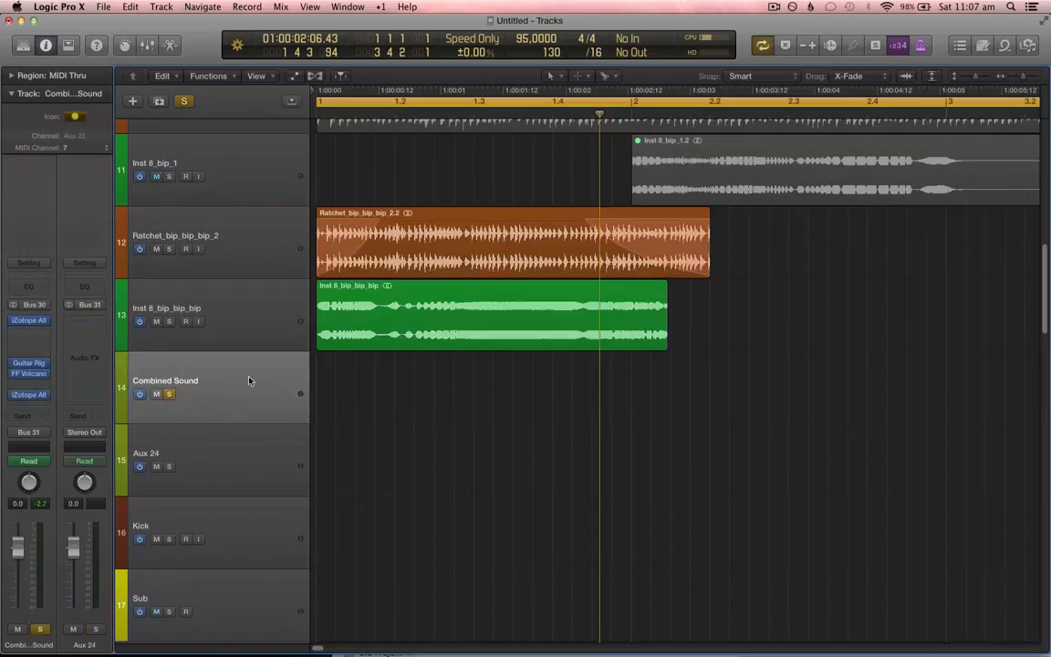
click(228, 475)
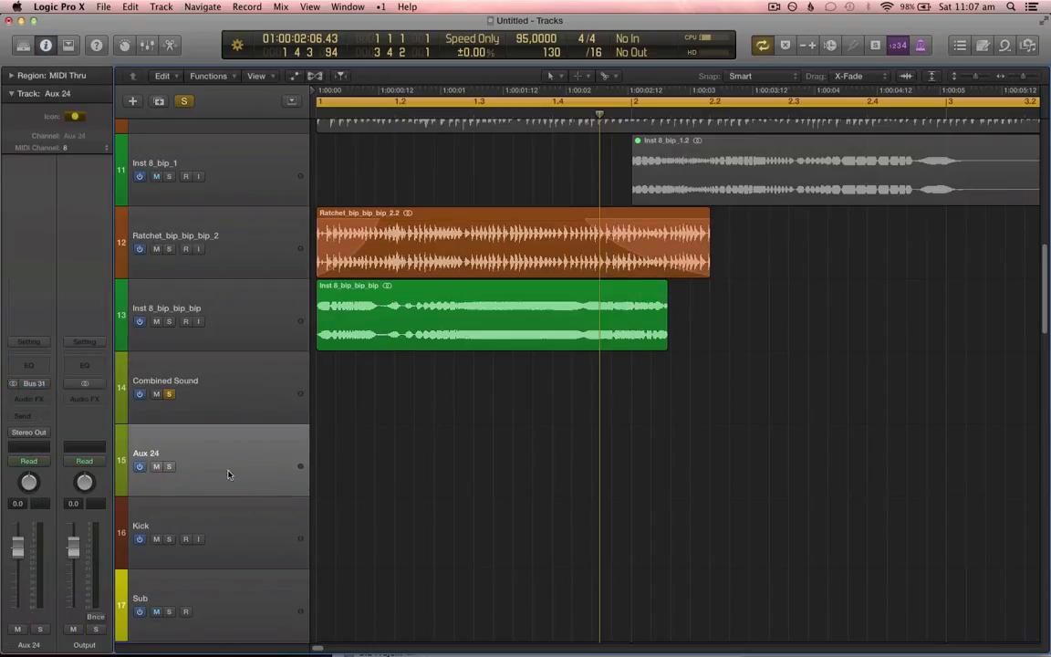
click(169, 393)
click(36, 436)
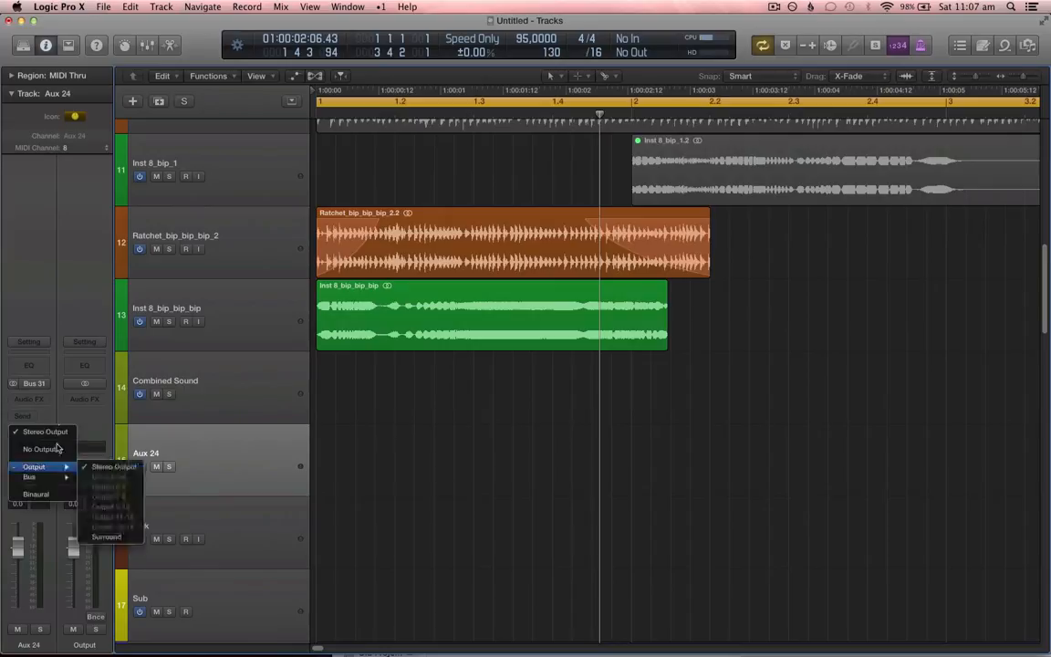
click(32, 403)
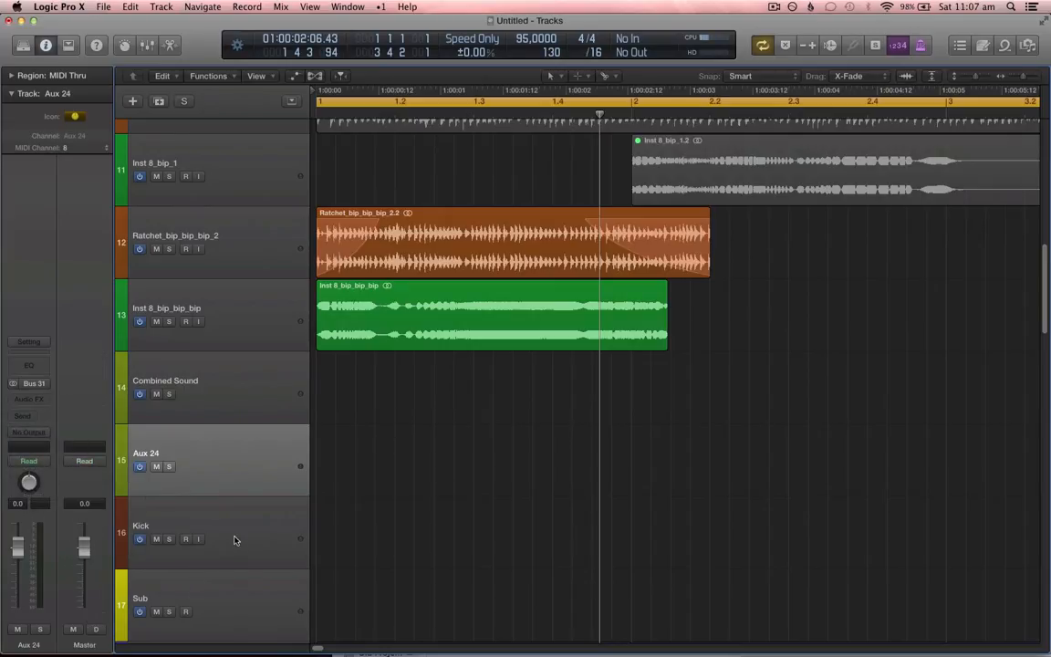
key(space)
key(space)
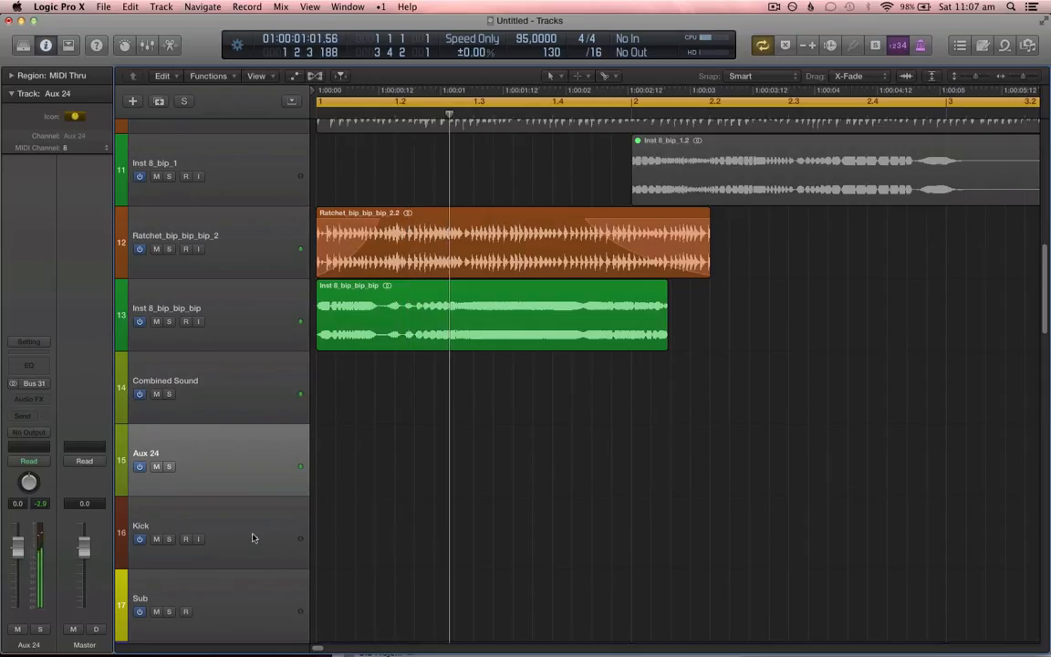
- Create one new audio track below Aux 24 and solo it
click(132, 101)
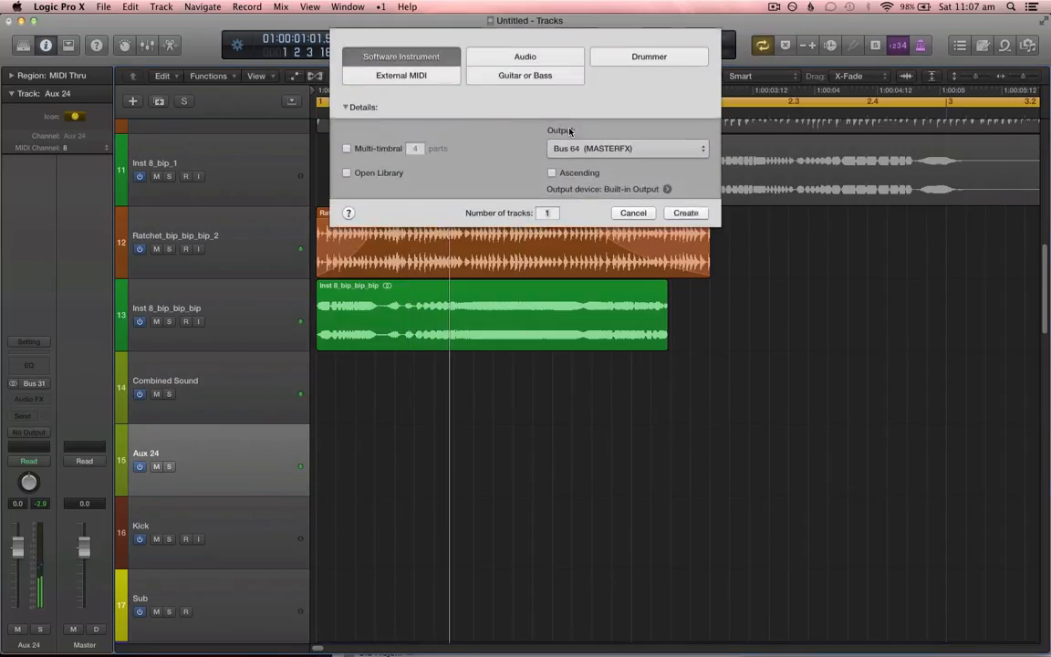
click(534, 62)
click(685, 249)
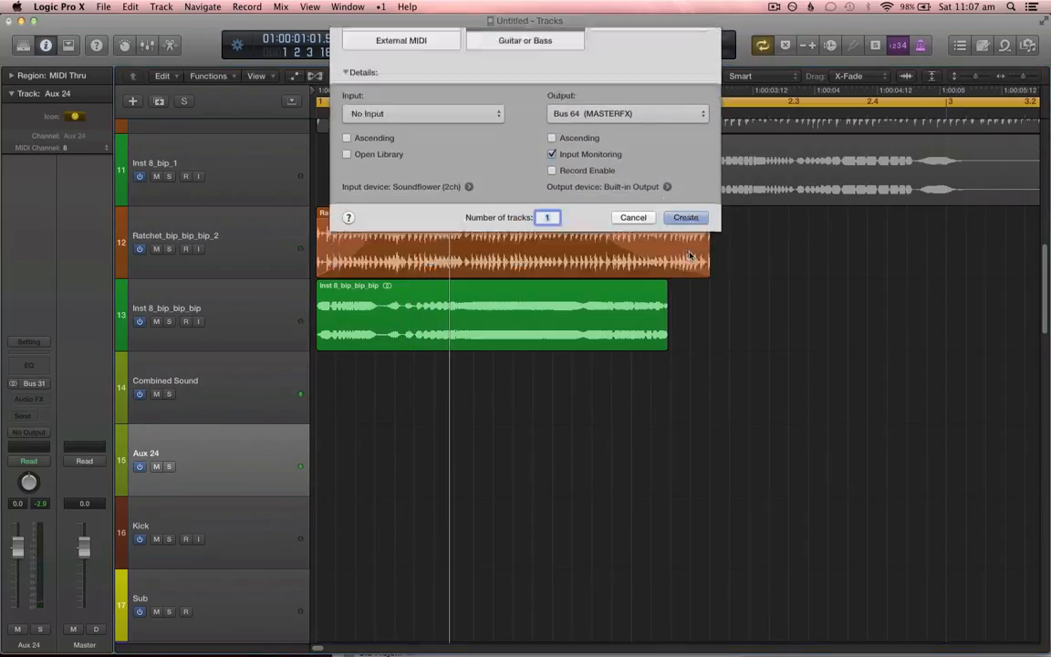
click(168, 539)
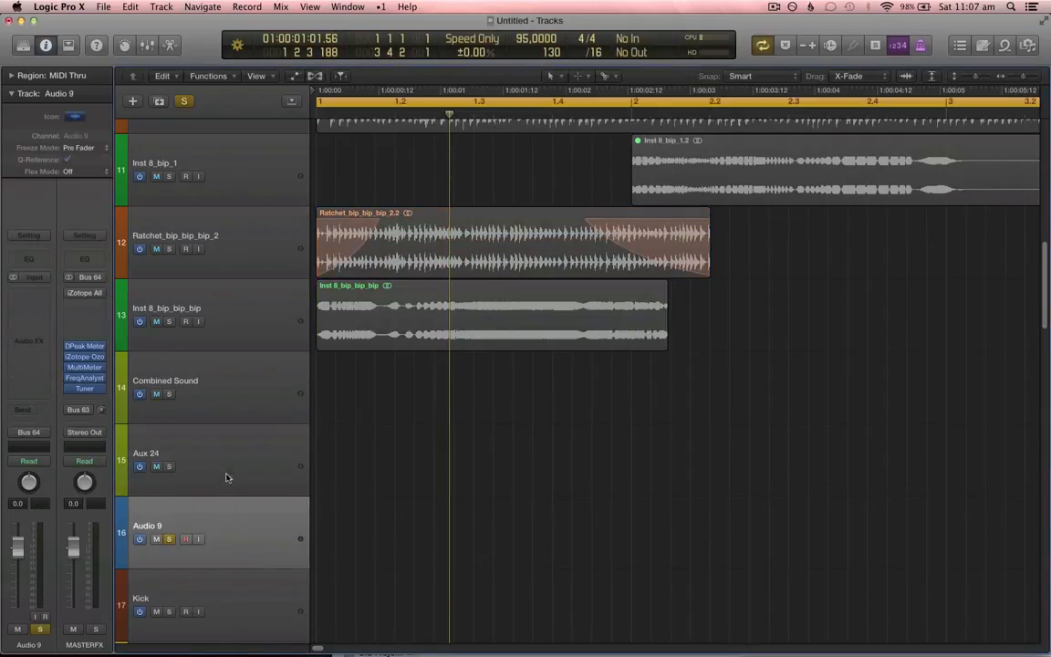
- Set the Audio 9 input to Bus 31 and enable its input monitoring
click(224, 461)
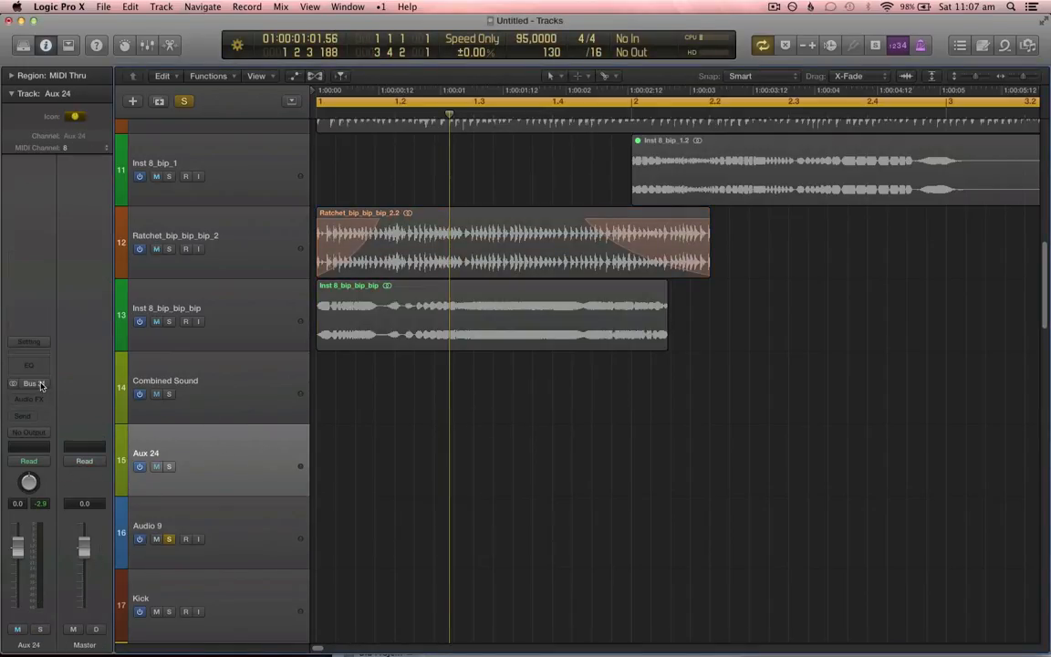
click(239, 533)
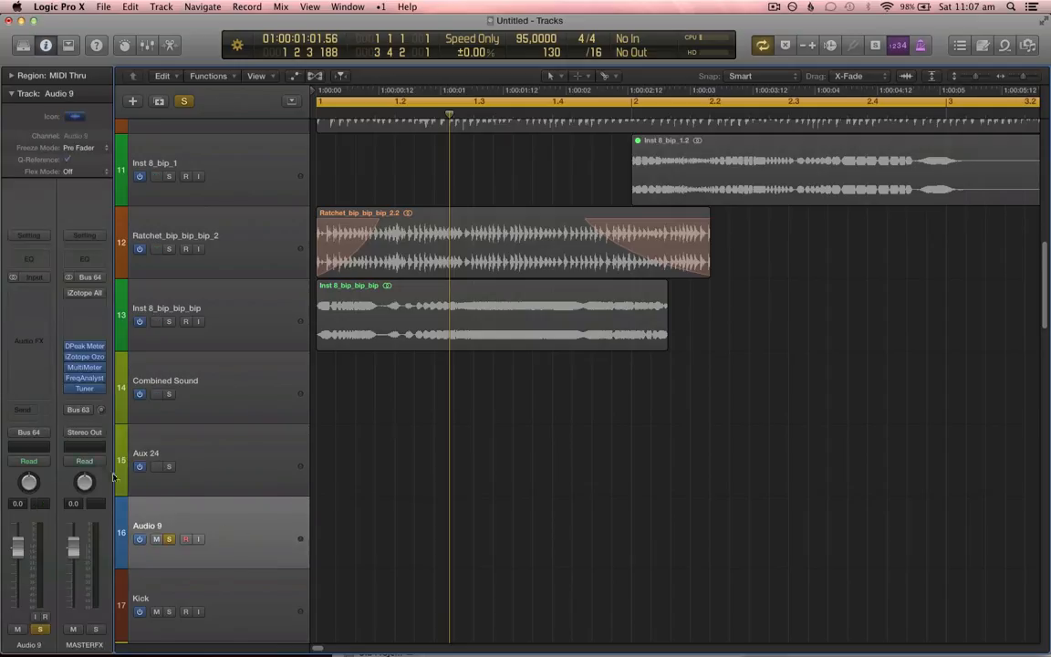
click(37, 276)
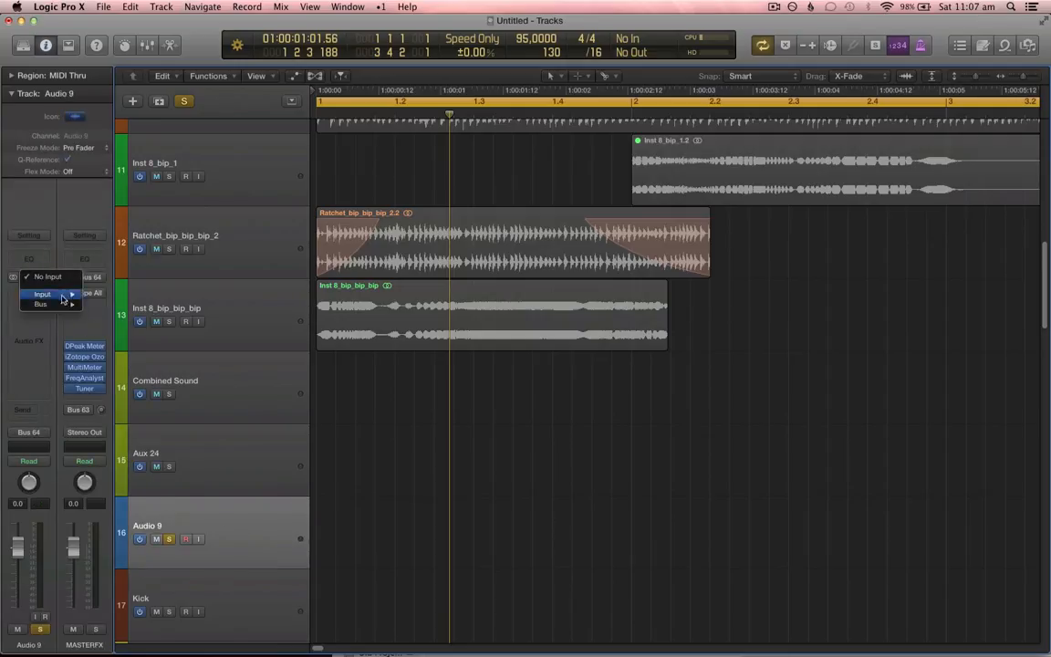
mouse_move(64, 303)
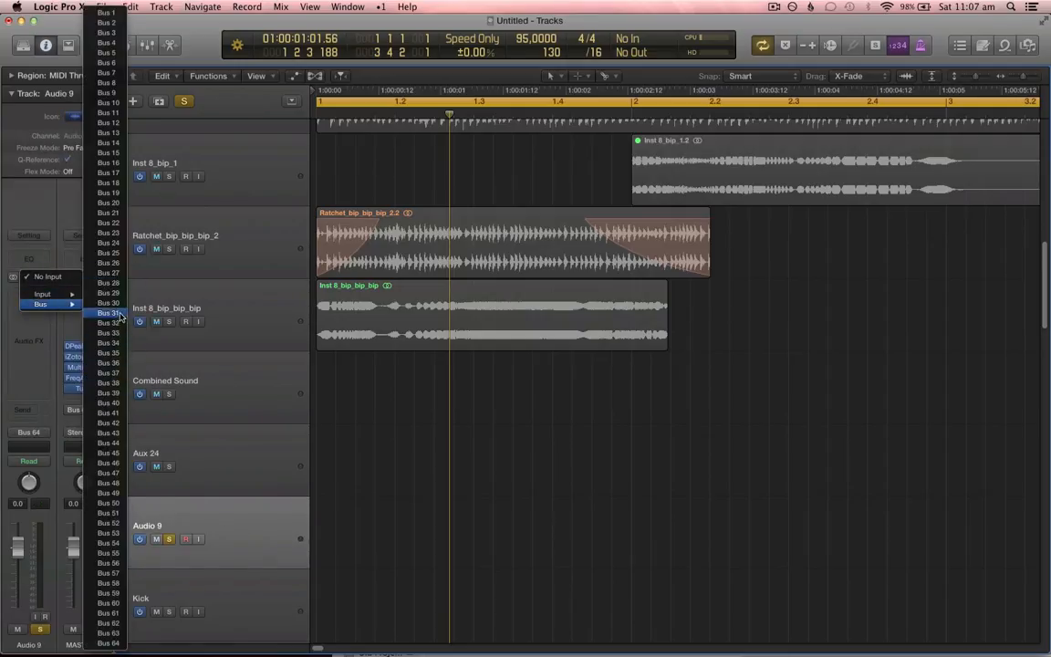
click(110, 312)
click(200, 540)
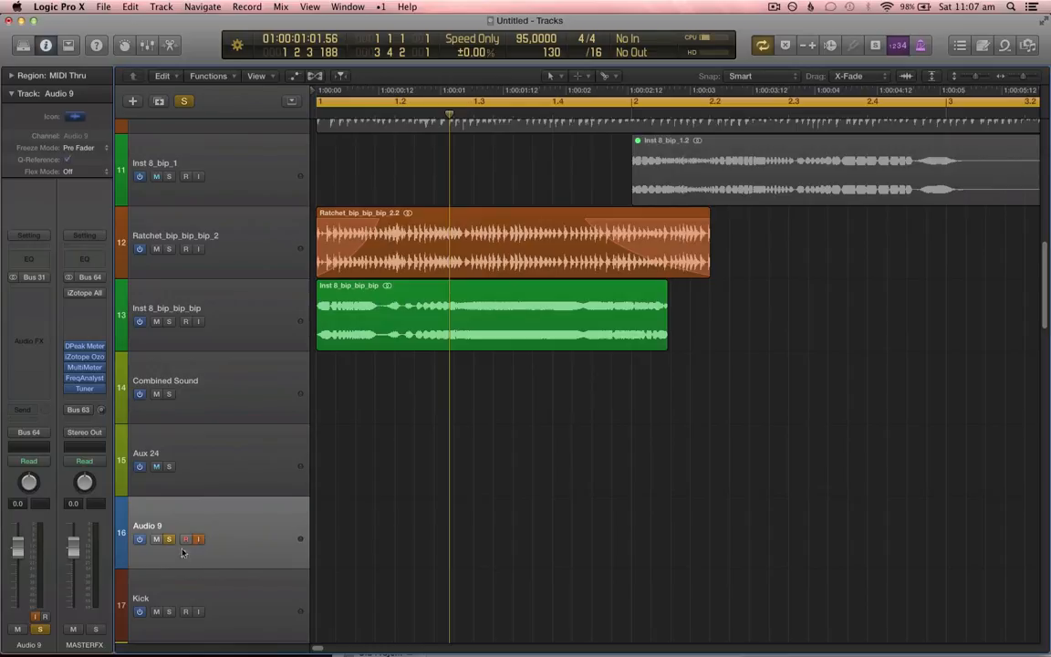
- Record-enable Audio 9, audition its Bus 31 signal at a higher system volume and turn off cycle mode
key(c)
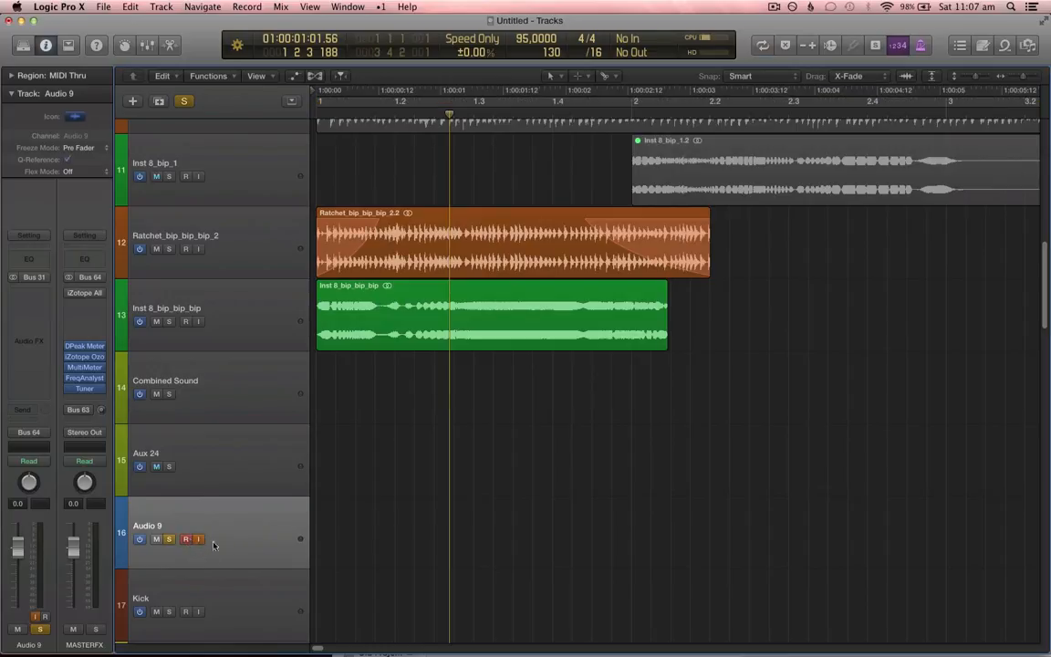
click(186, 540)
key(c)
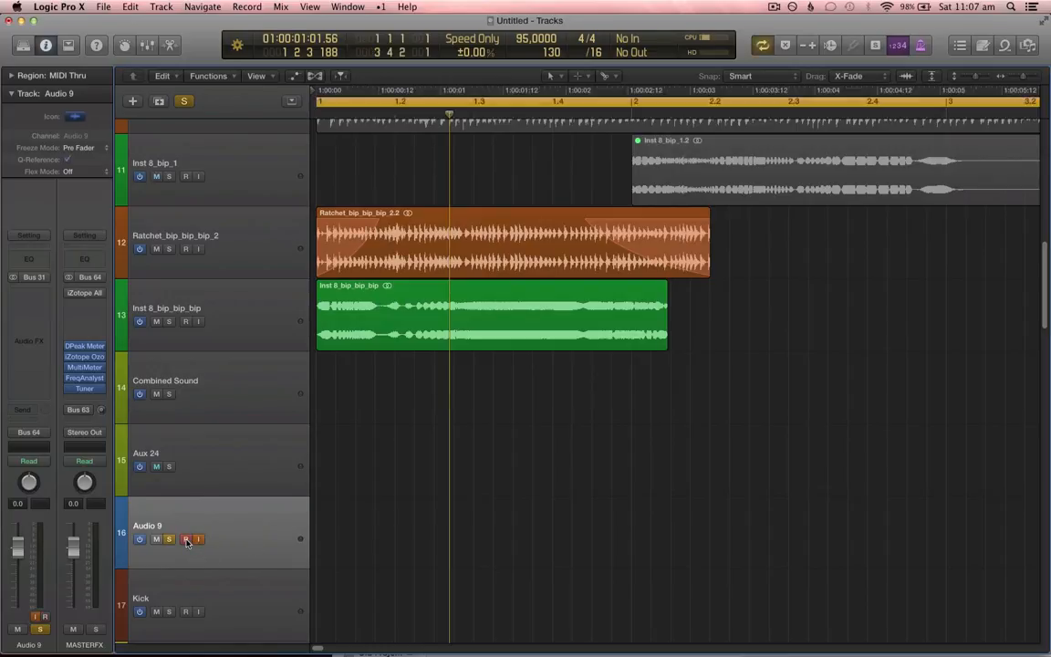
key(XF86AudioRaiseVolume)
key(space)
key(XF86AudioRaiseVolume)
key(XF86AudioRaiseVolume)
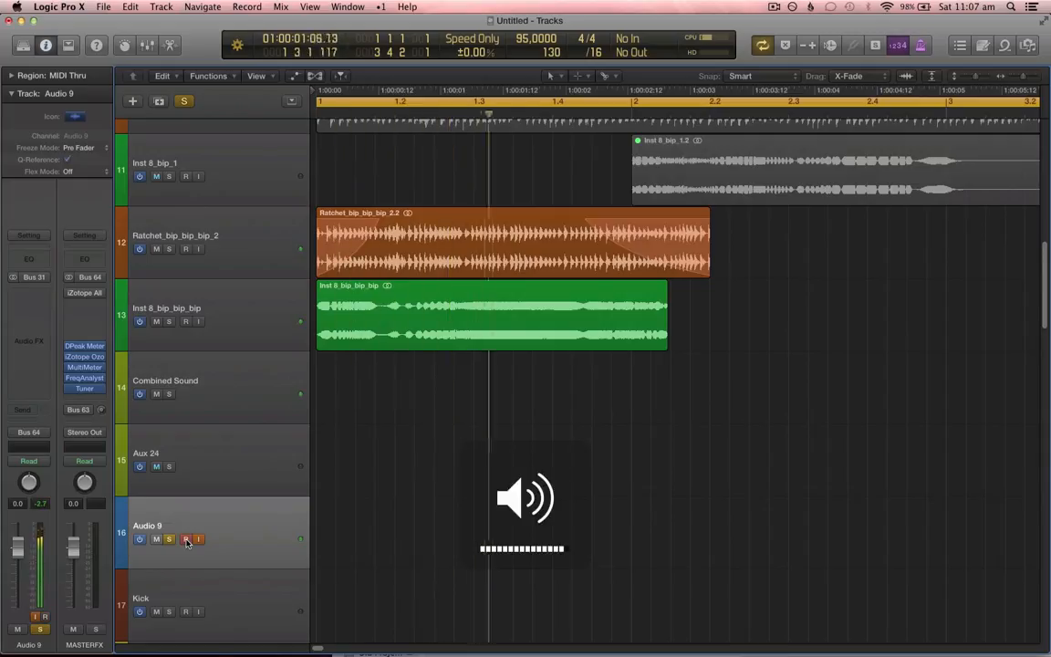
key(c)
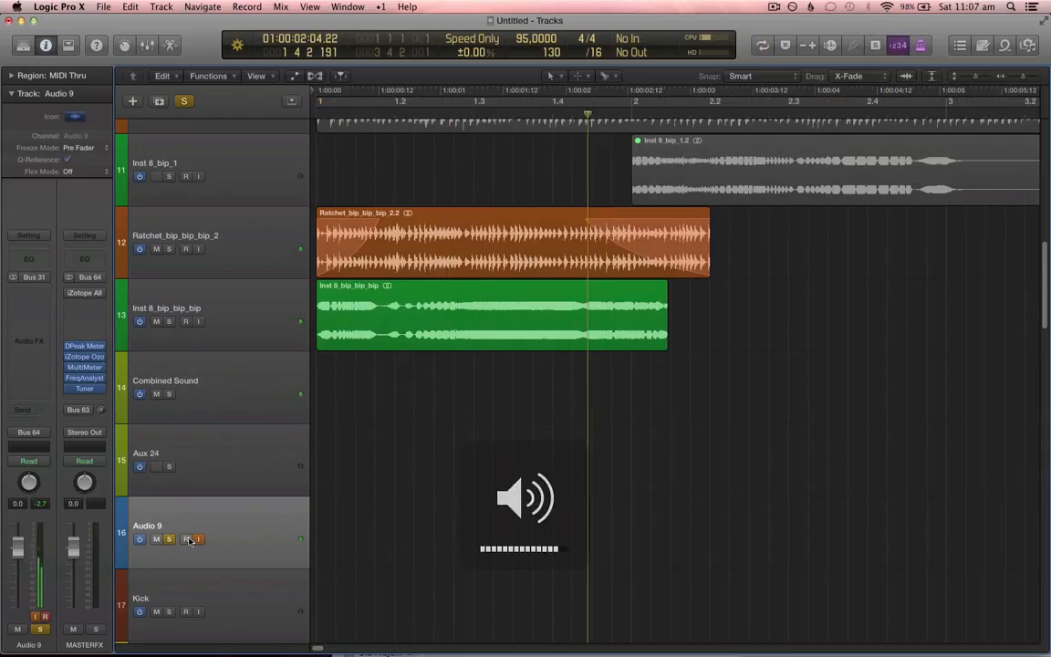
- Turn off input monitoring on Audio 9 and record the combined sound onto it from the project start to about 2 4 4
key(Return)
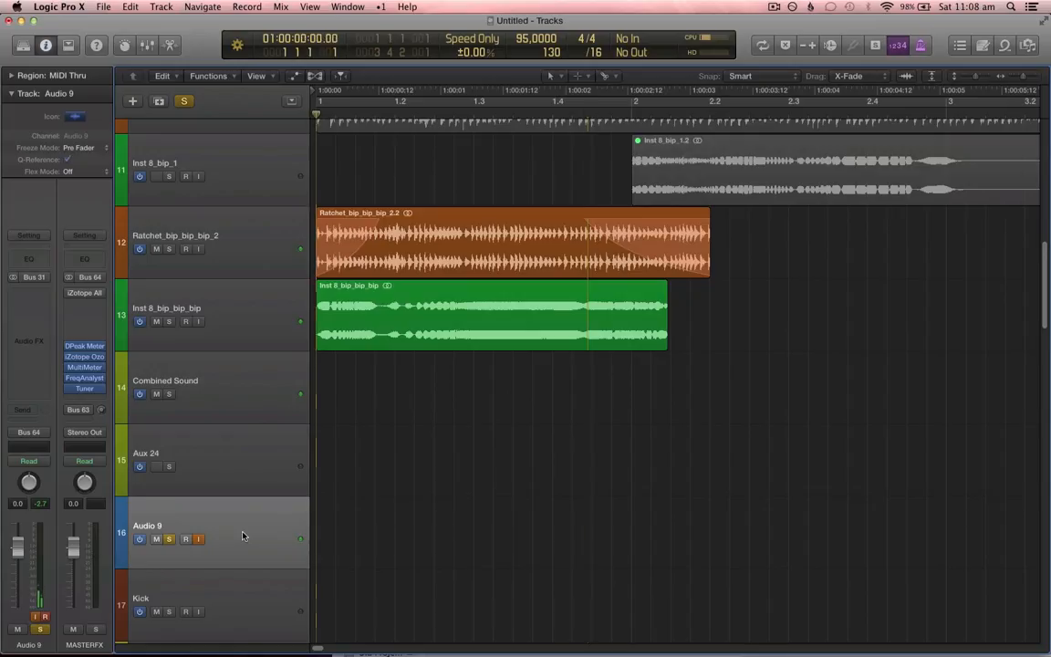
click(198, 538)
key(XF86AudioRaiseVolume)
scroll(561, 347, down, 2)
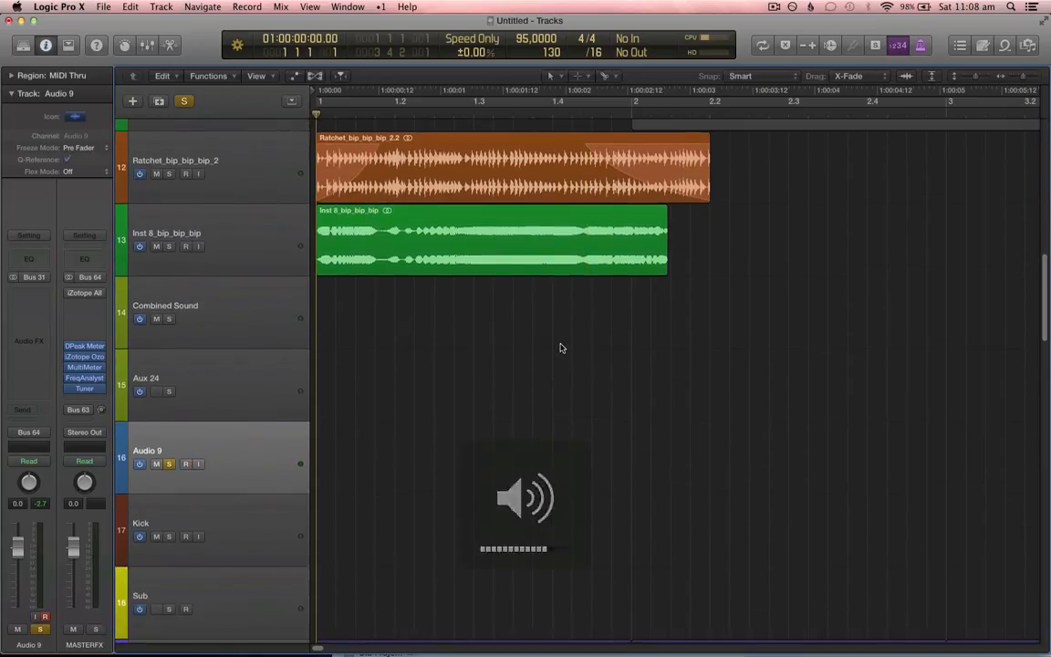
key(r)
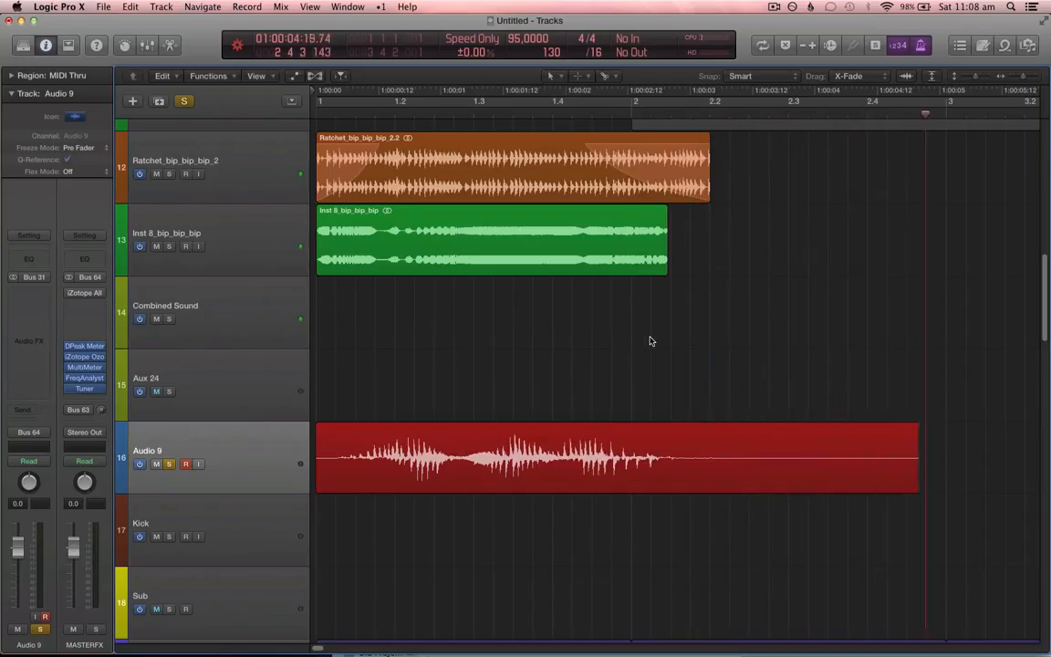
key(space)
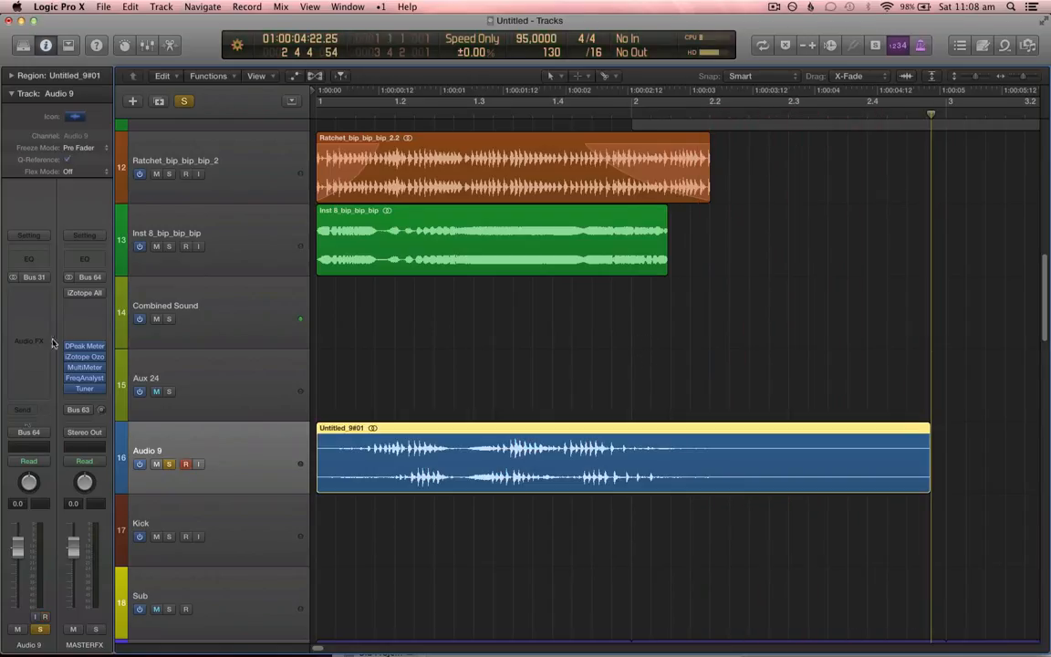
- Clear the Bus 31 input assignment from the Audio 9 channel
click(44, 278)
click(48, 294)
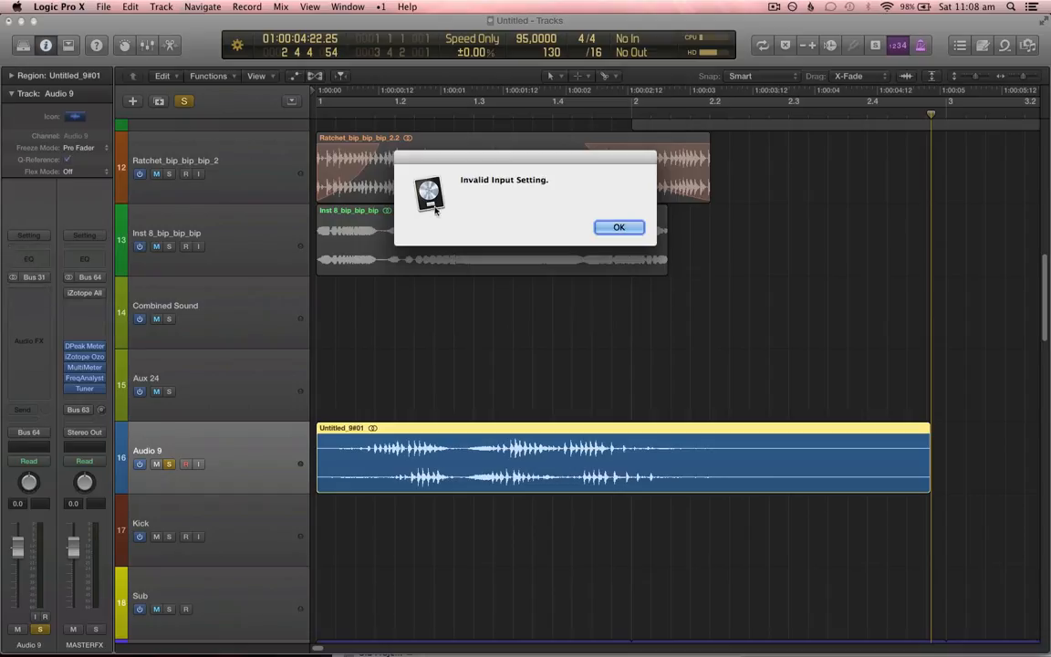
click(620, 227)
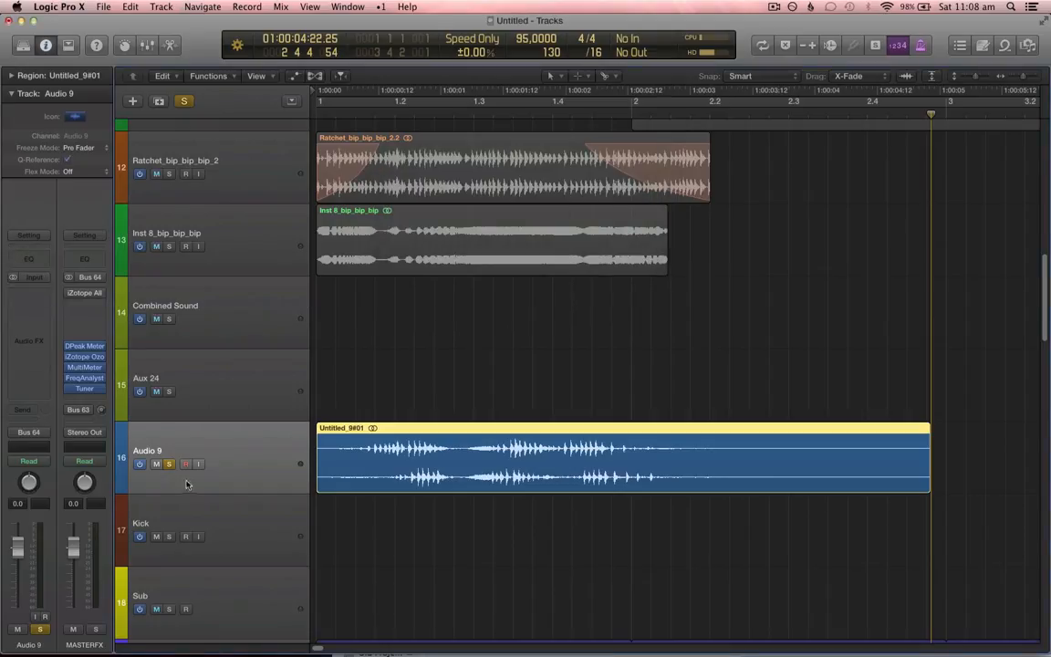
- Audition the new Audio 9 recording and remove its silent tail by dividing the region at 2 3 1 1
drag(187, 450, 294, 400)
key(super+Left)
key(super+Left)
key(super+Left)
key(Return)
key(space)
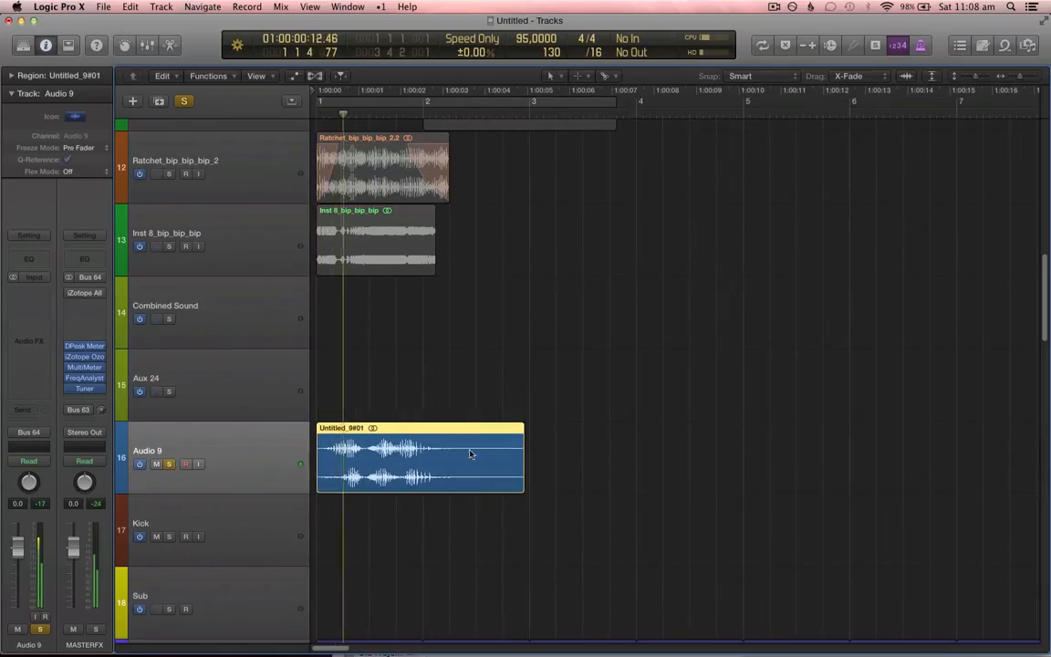
click(484, 471)
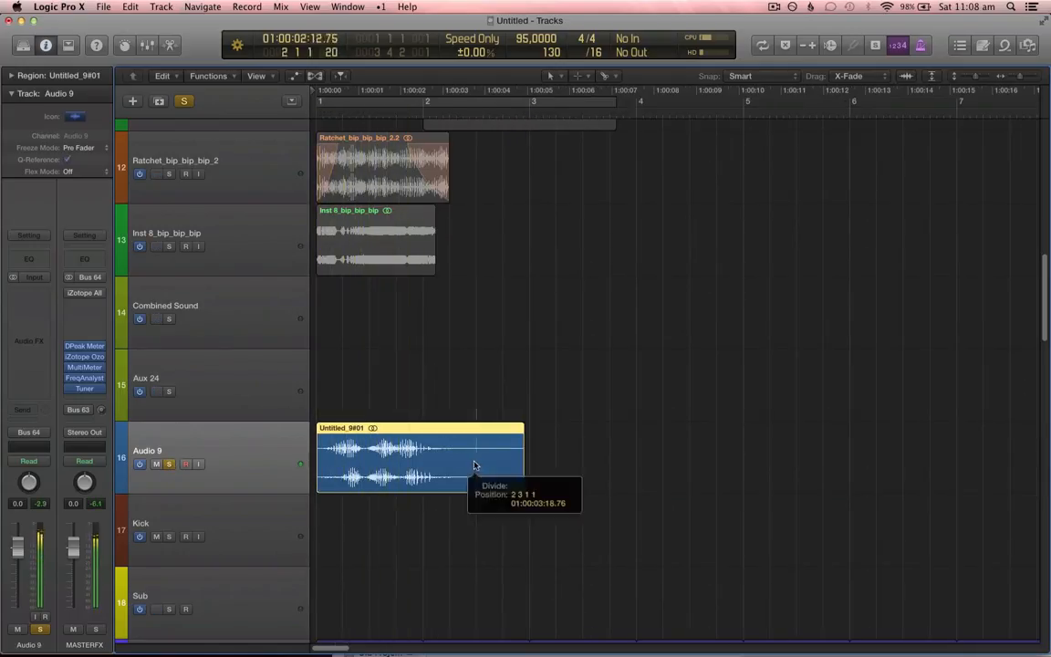
key(Delete)
click(407, 476)
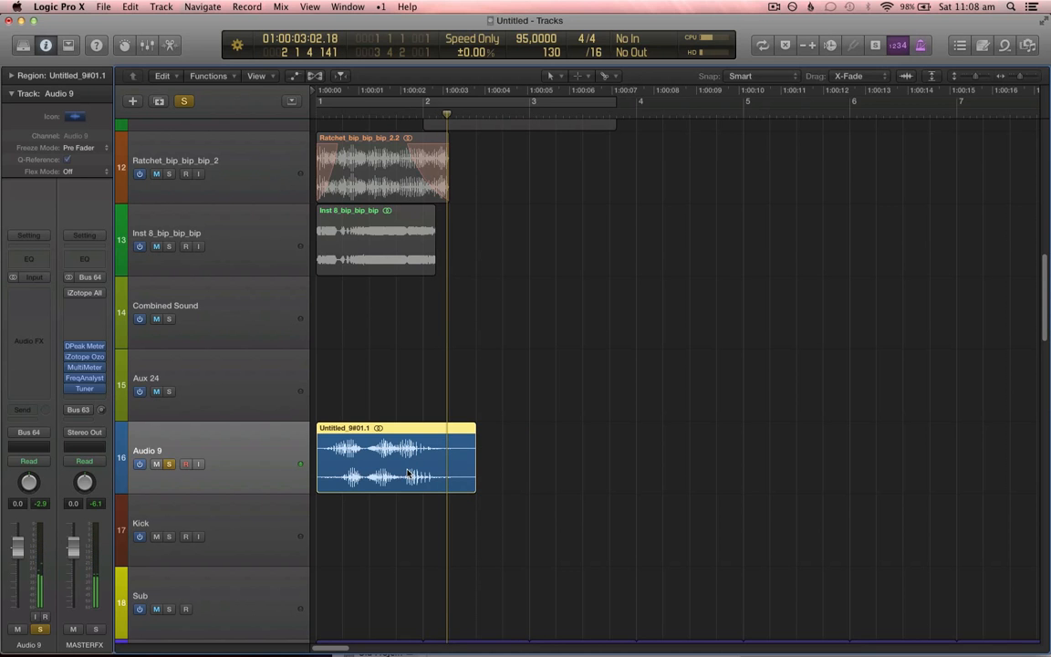
- Convert the trimmed Audio 9 region to a new sampler track with the EXS instrument name Awesome Tutorial Sound, creating zones from regions
key(super+Up)
key(super+Up)
key(super+Up)
key(super+Up)
key(super+Up)
key(super+Up)
key(super+Up)
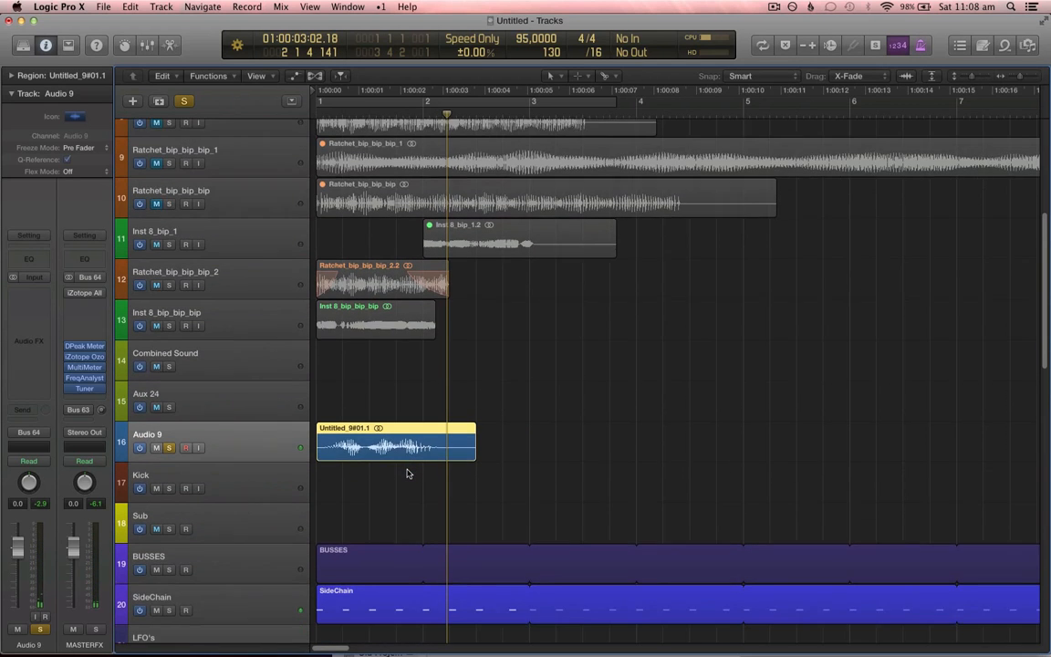
key(ctrl+e)
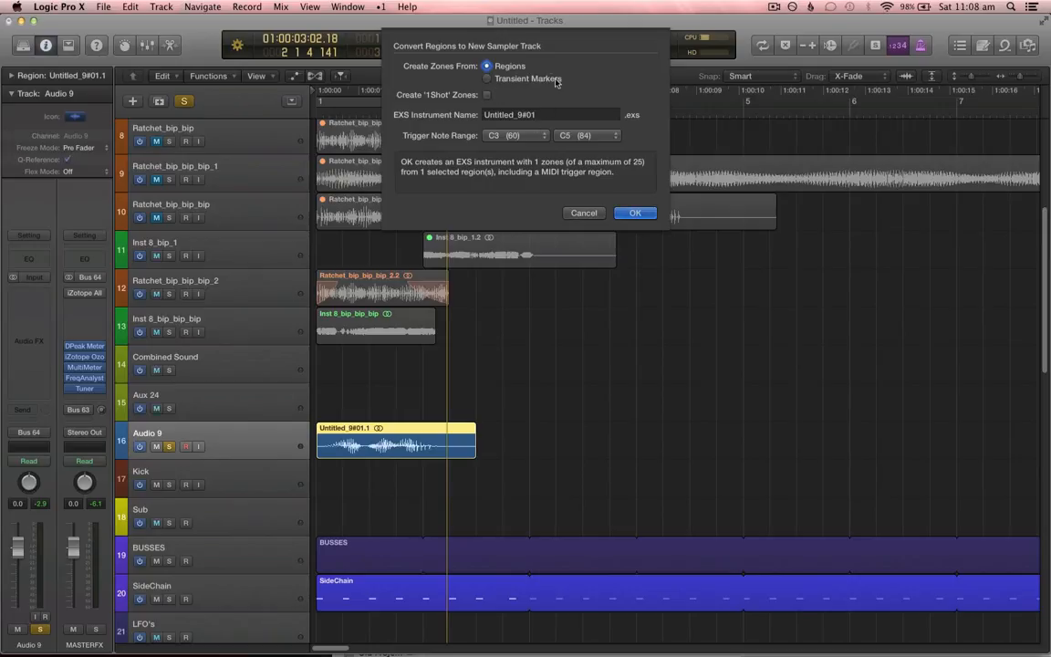
click(511, 114)
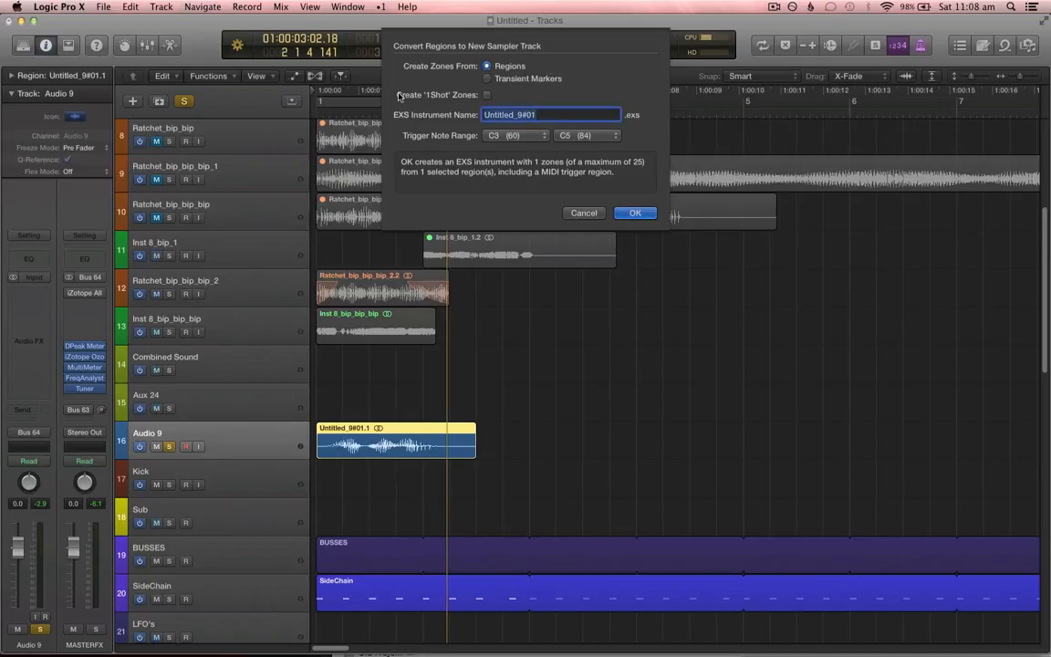
text(Awesome Tutorial Sound)
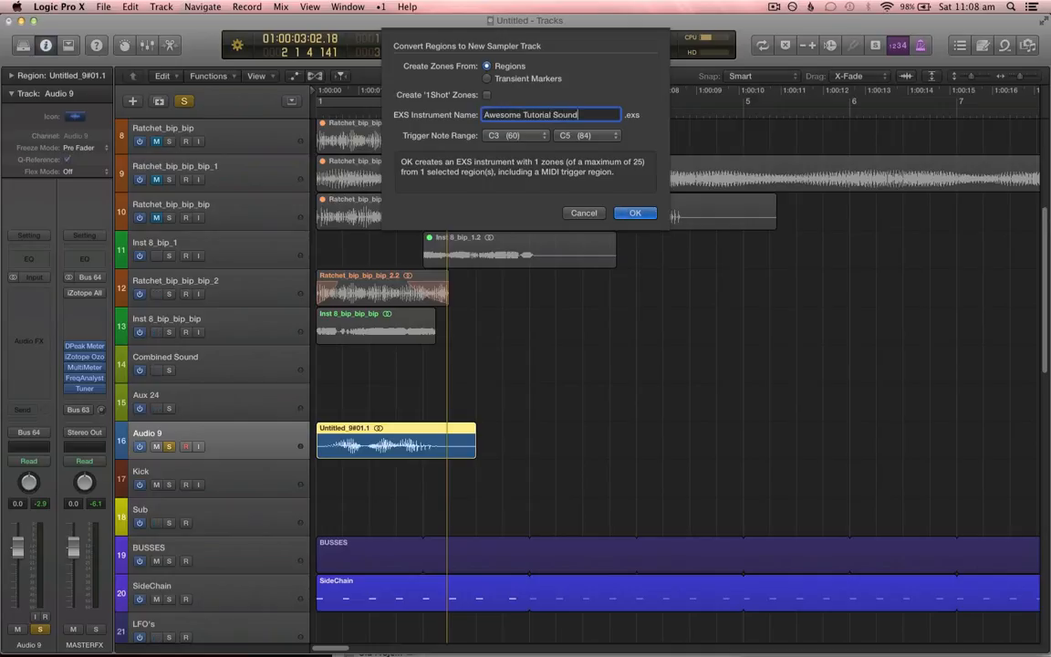
click(629, 215)
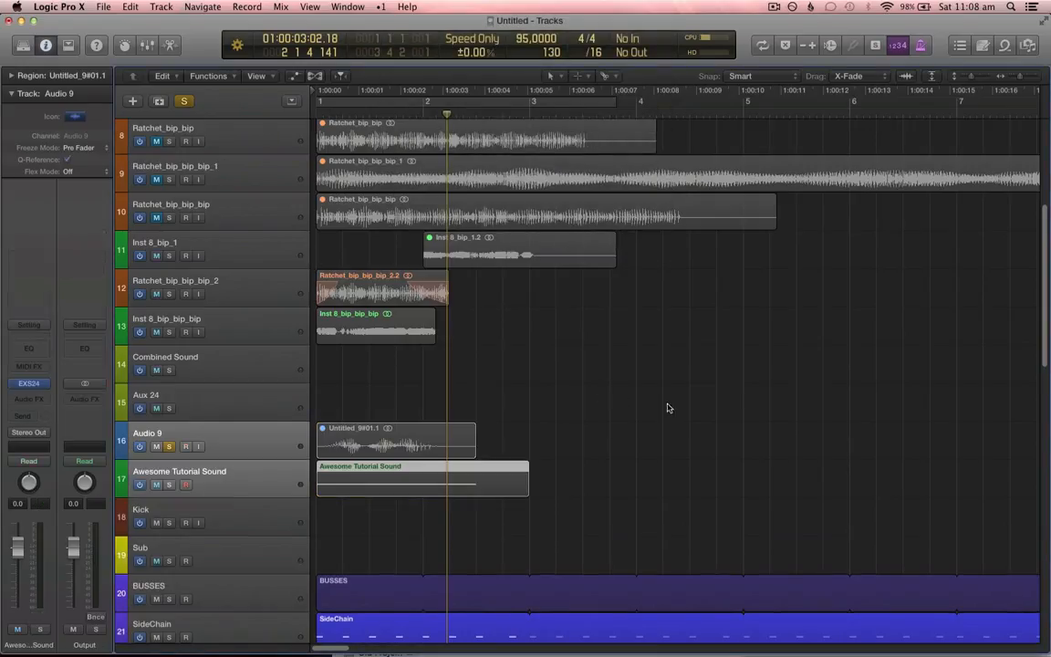
- Solo the Awesome Tutorial Sound track instead of Audio 9 and turn on cycle mode
click(166, 493)
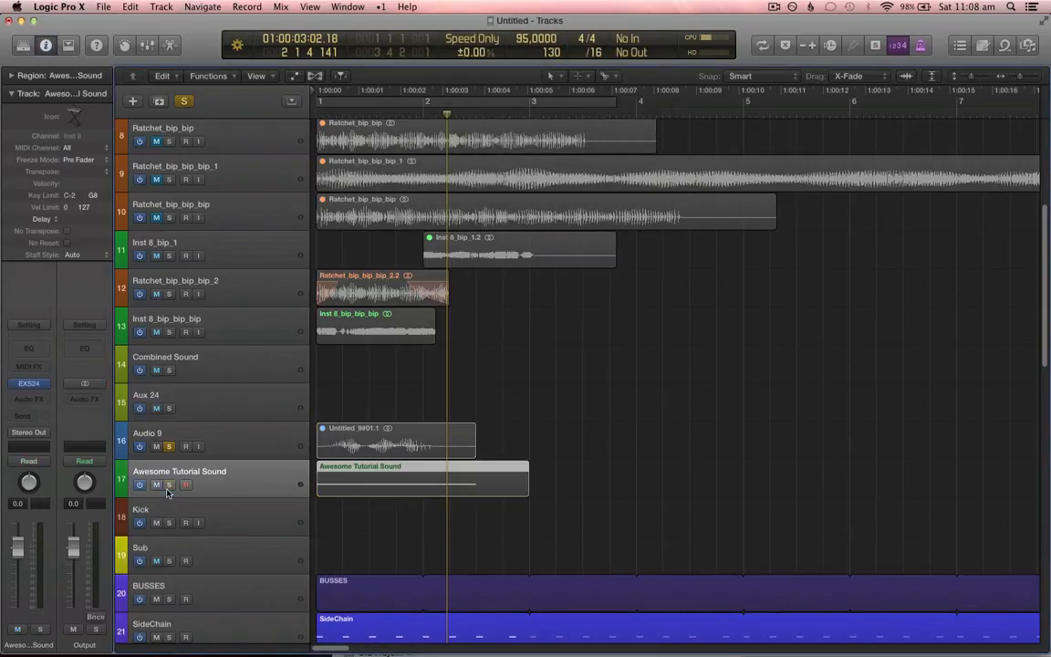
click(168, 485)
click(169, 447)
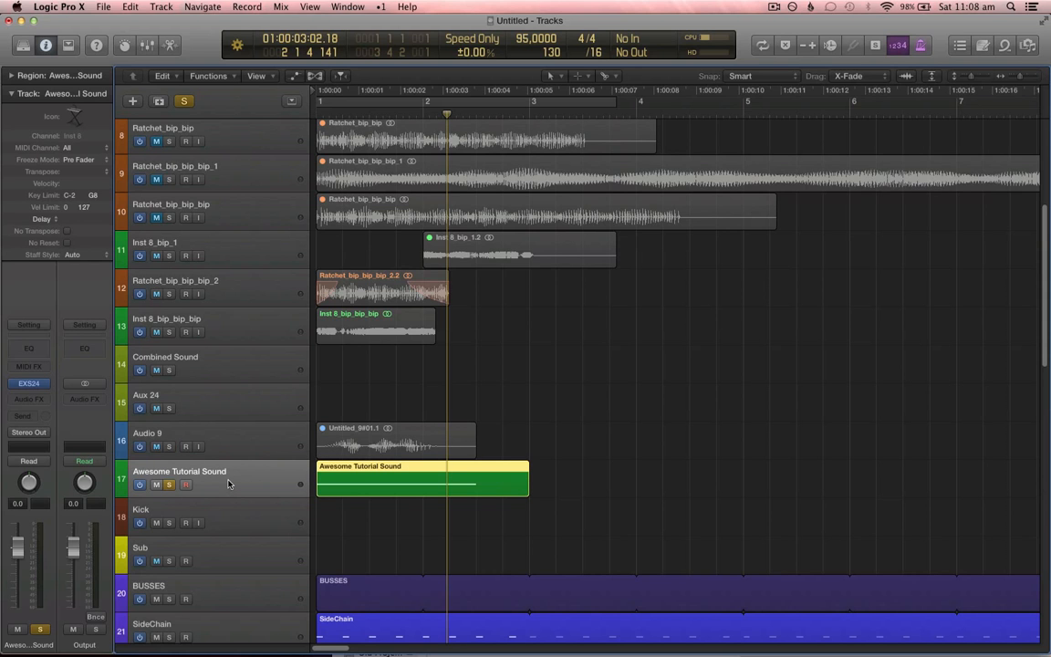
key(c)
- Open the track's EXS24 sampler and route the Awesome Tutorial Sound output to Bus 64 (MASTERFX)
click(30, 384)
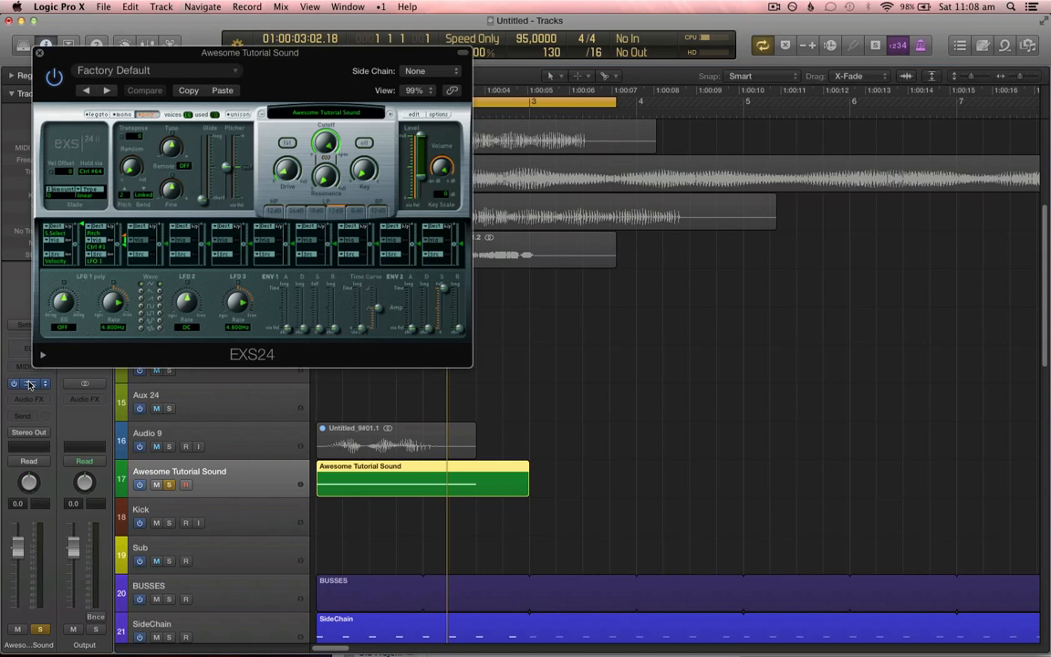
drag(380, 58, 586, 52)
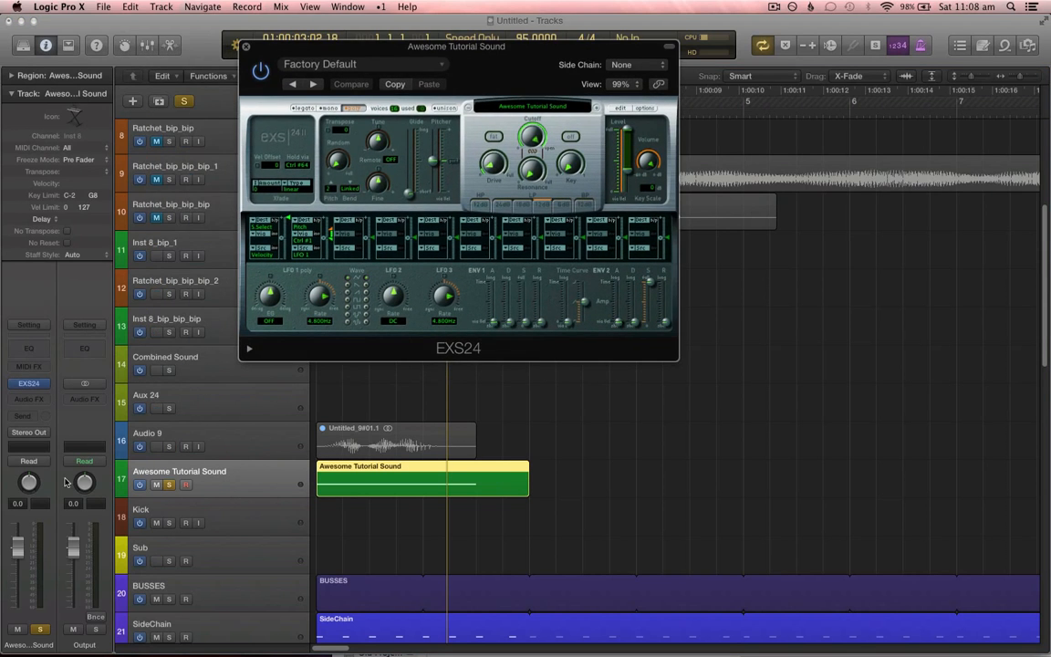
click(29, 431)
mouse_move(41, 476)
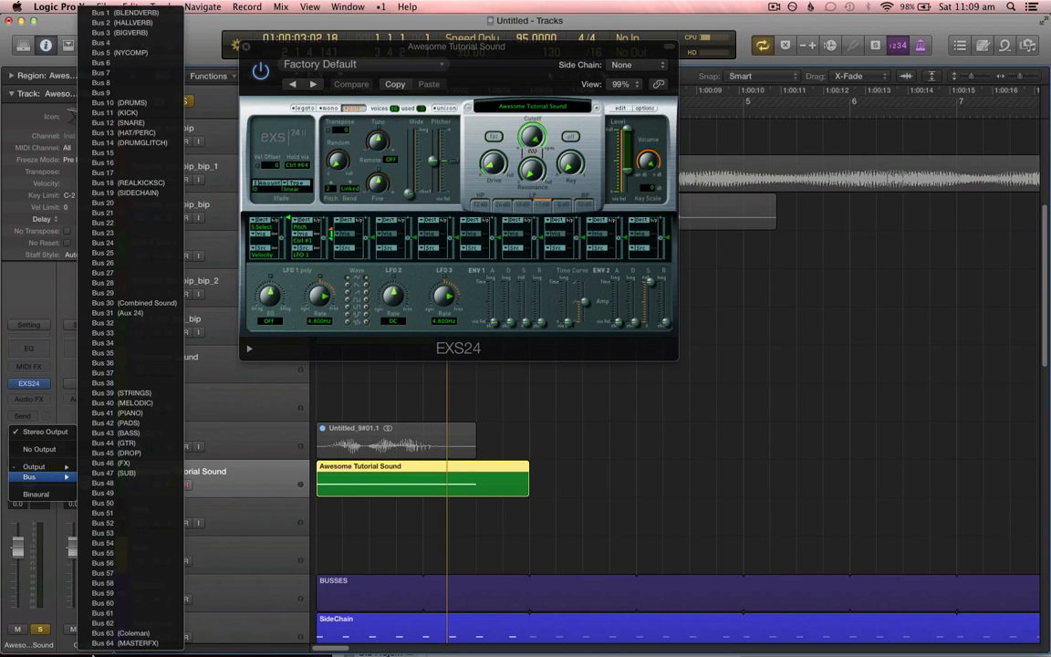
click(125, 643)
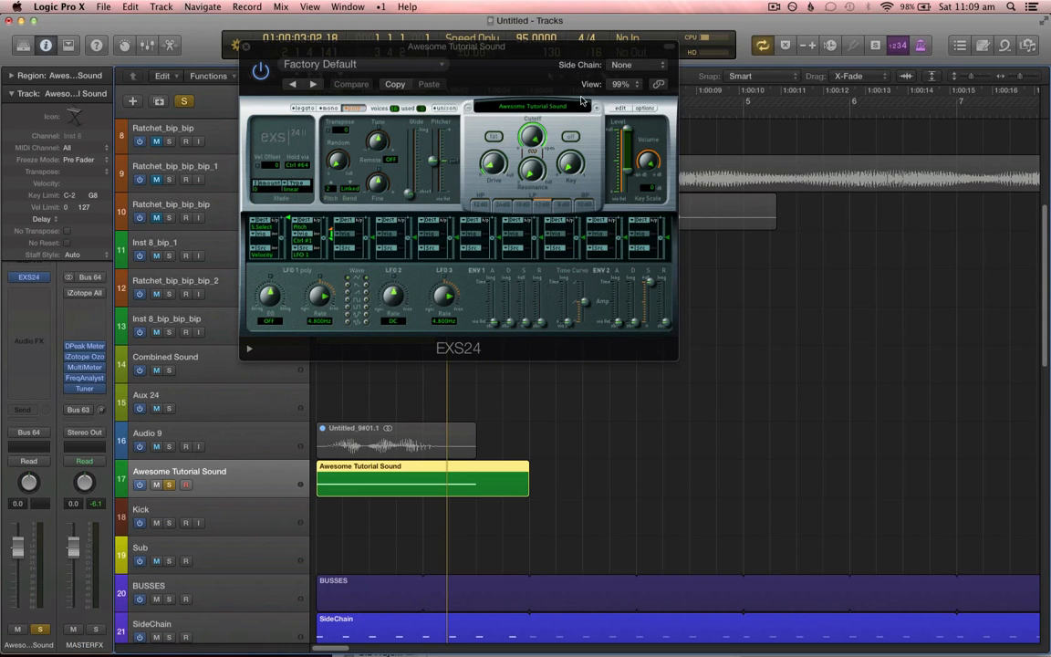
- Try extending the sample zone's key range to C1 through C5 in the EXS24 instrument editor
click(620, 108)
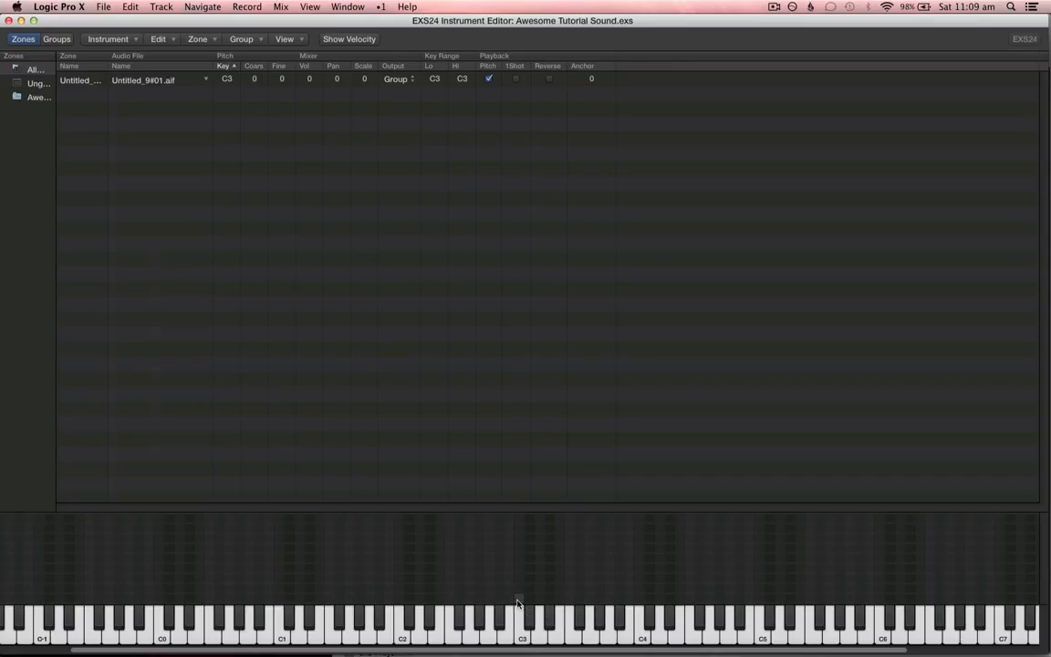
click(518, 602)
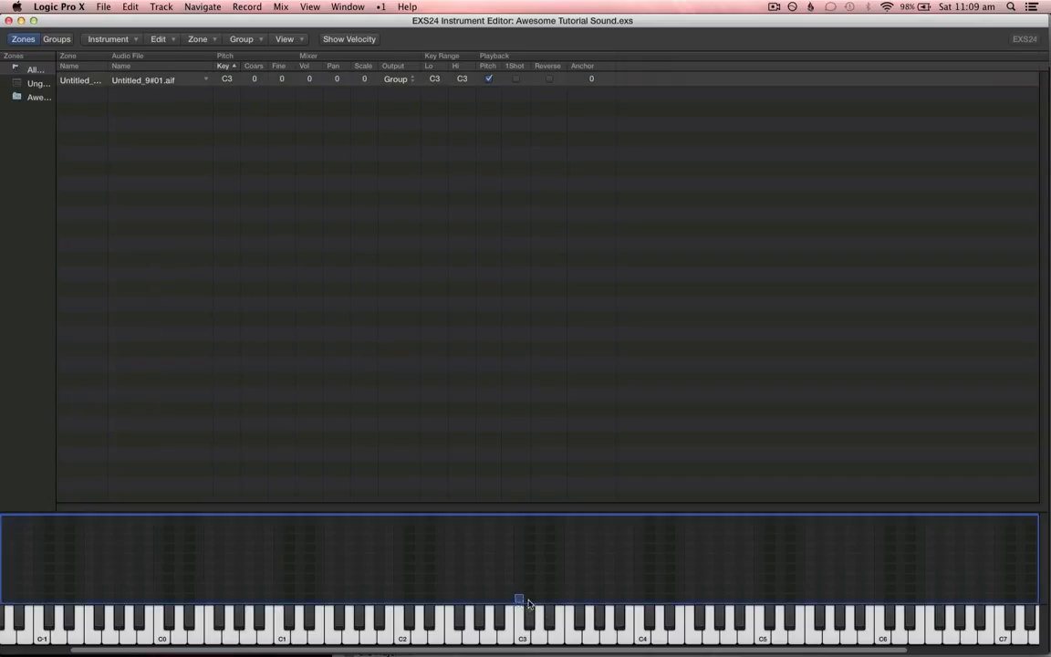
drag(522, 599, 756, 637)
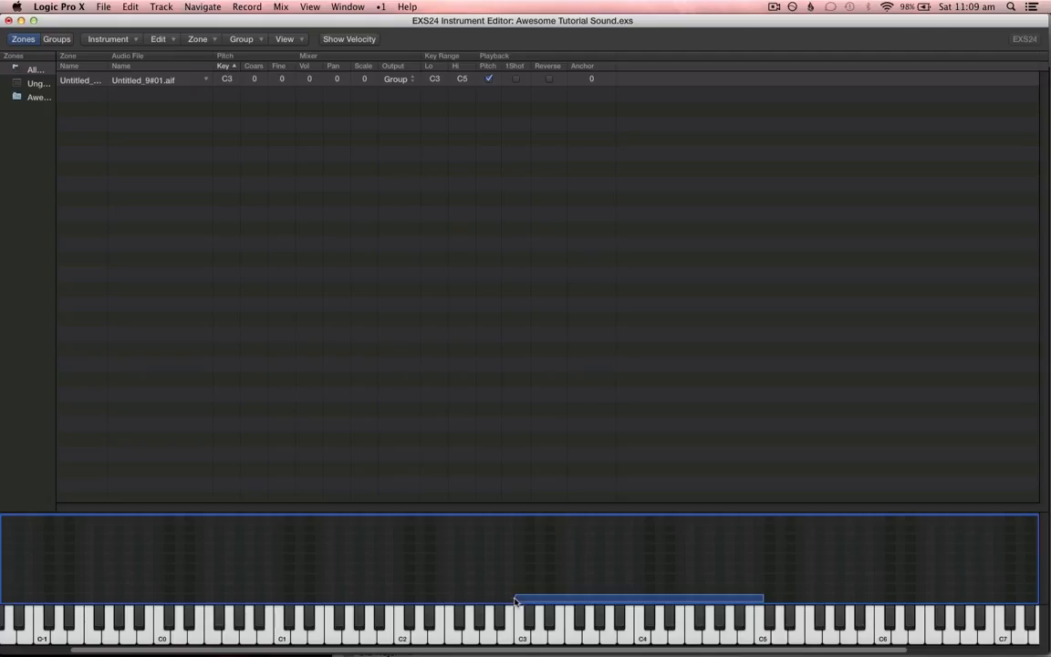
drag(515, 600, 281, 636)
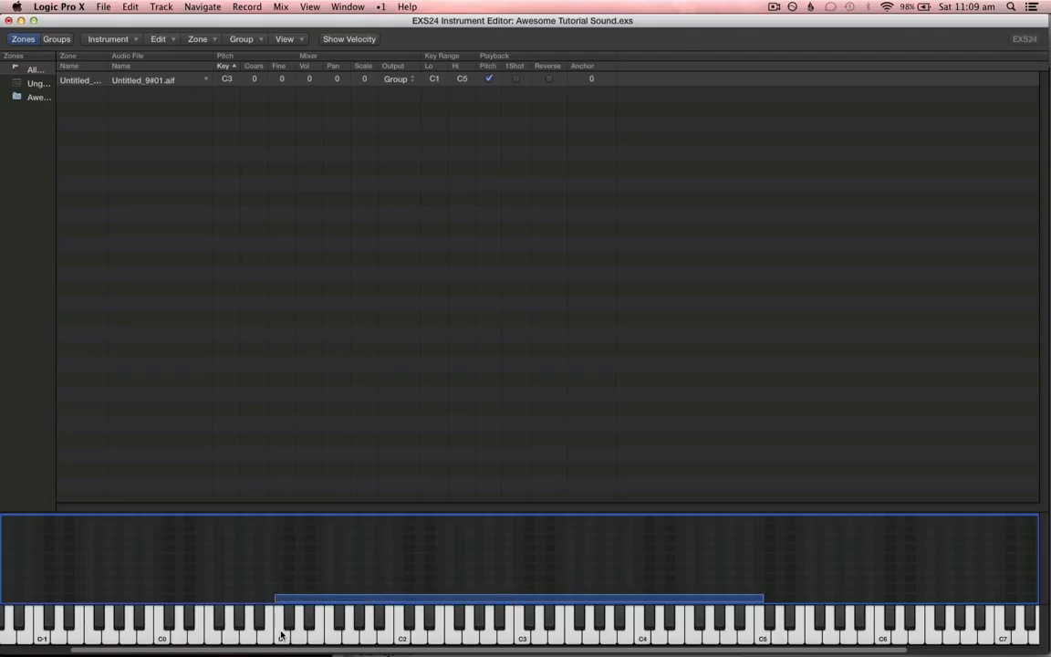
- Adjust the system volume, audition the sampler notes and close the instrument editor without saving
key(XF86AudioRaiseVolume)
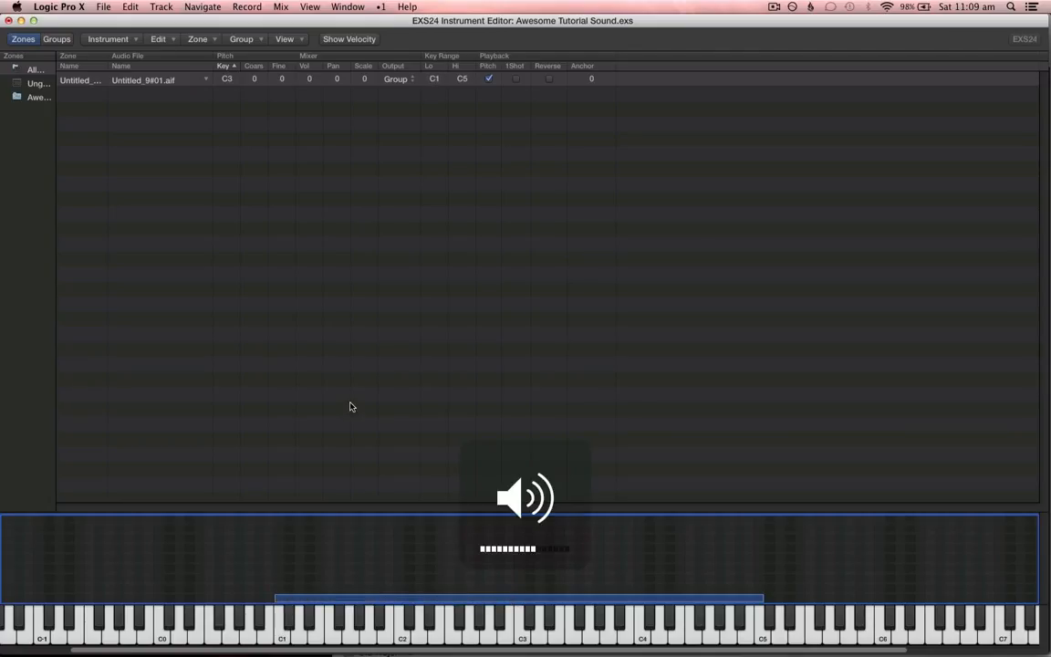
key(XF86AudioRaiseVolume)
key(XF86AudioRaiseVolume)
drag(316, 23, 426, 28)
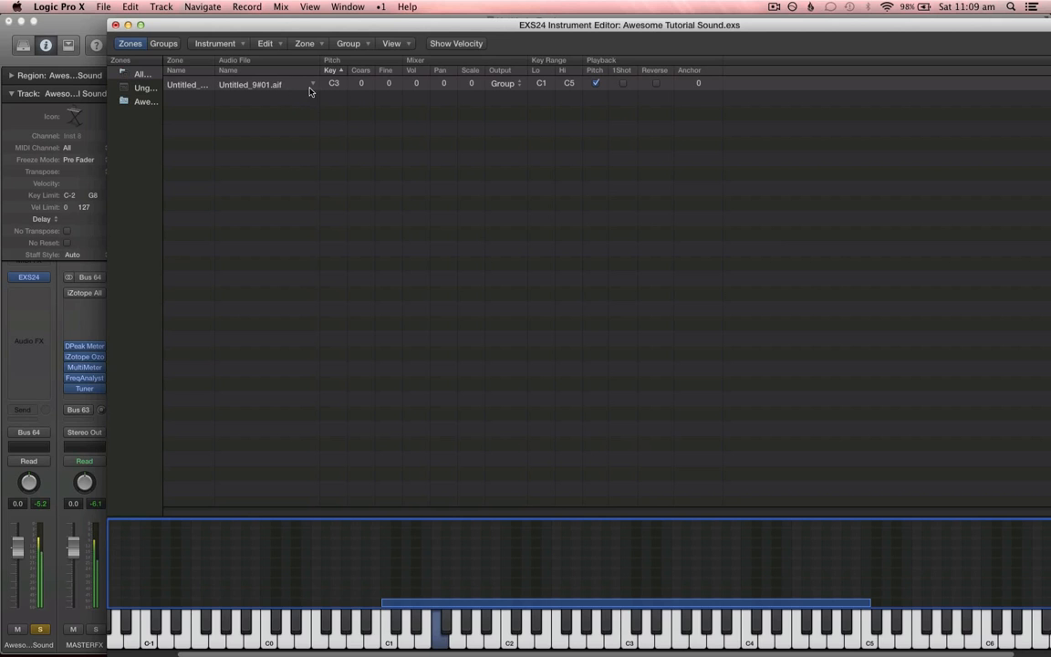
drag(482, 20, 461, 4)
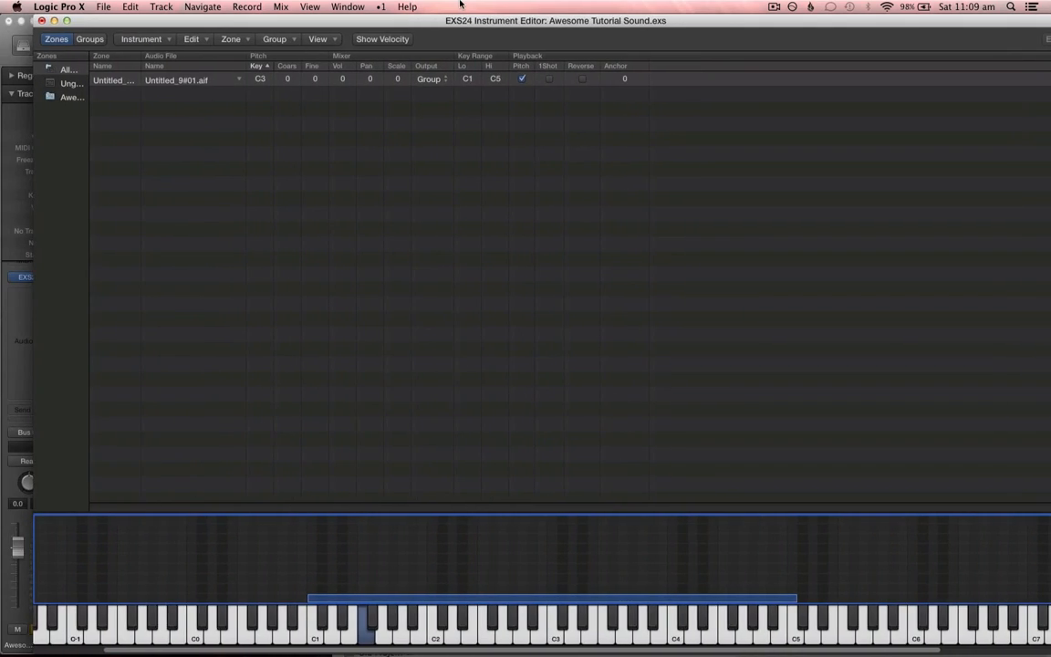
click(41, 20)
click(595, 86)
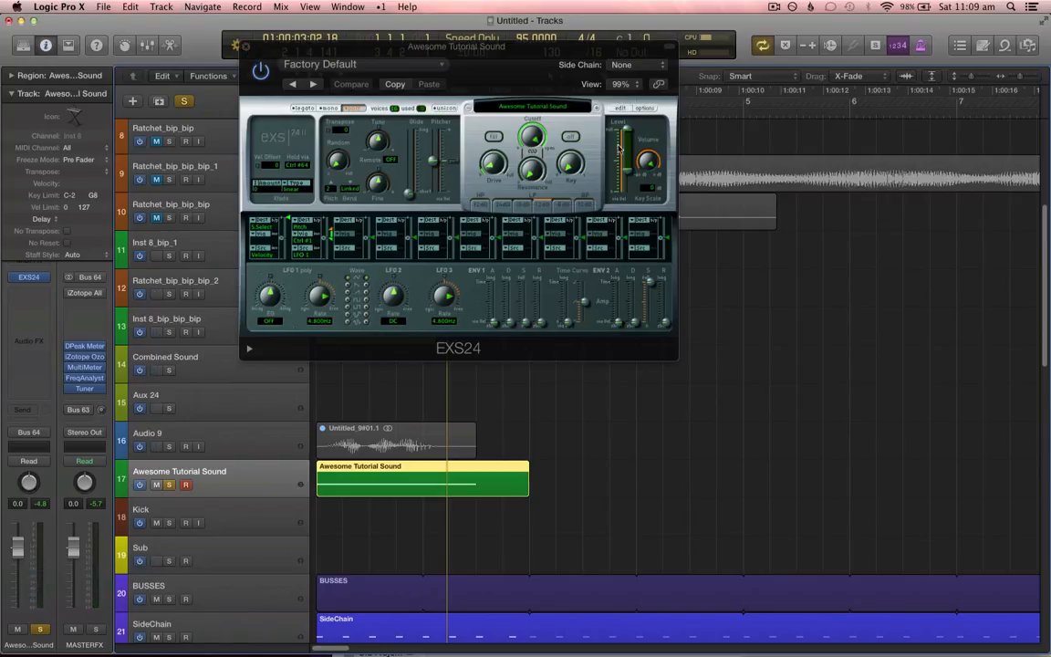
- Reopen the instrument editor, stretch the sample zone's key range to C1 through C5 and save Awesome Tutorial Sound.exs
click(620, 108)
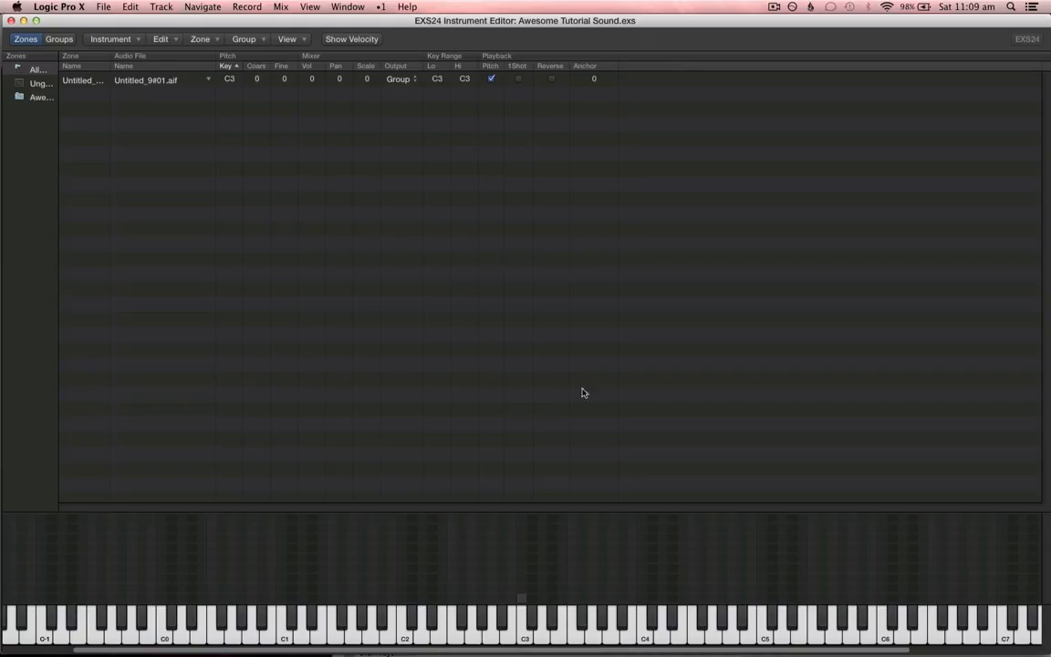
click(561, 570)
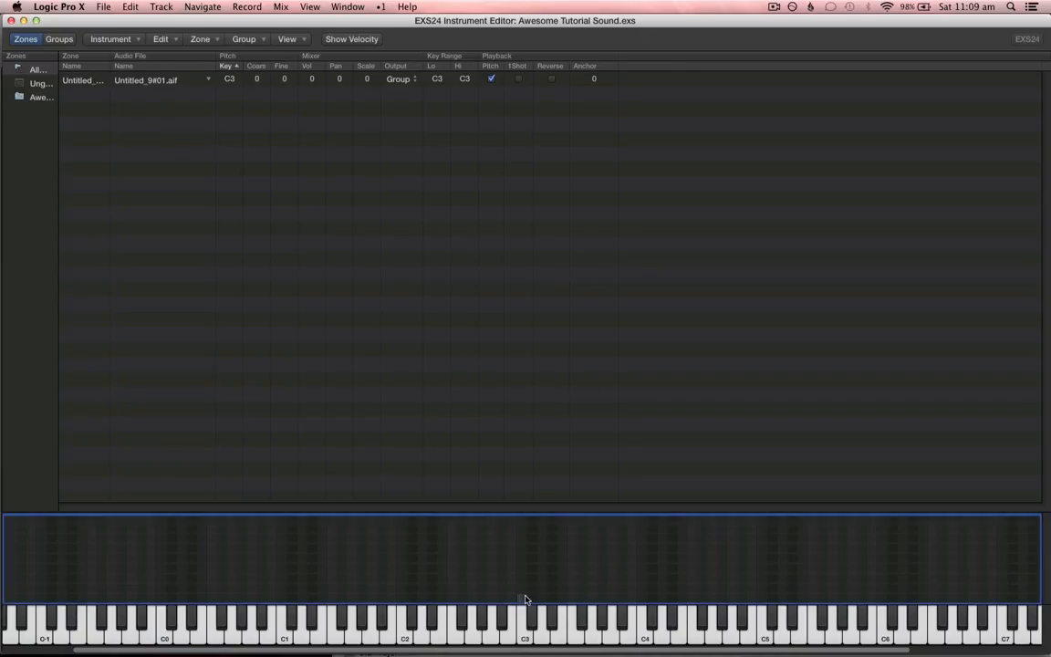
drag(523, 600, 760, 646)
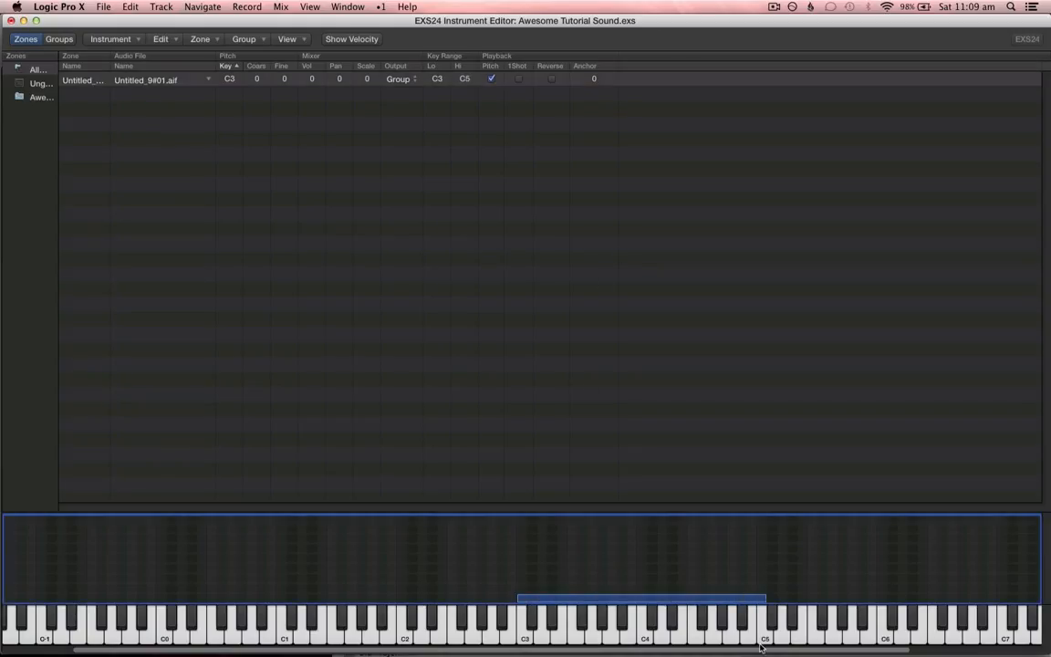
drag(518, 600, 272, 566)
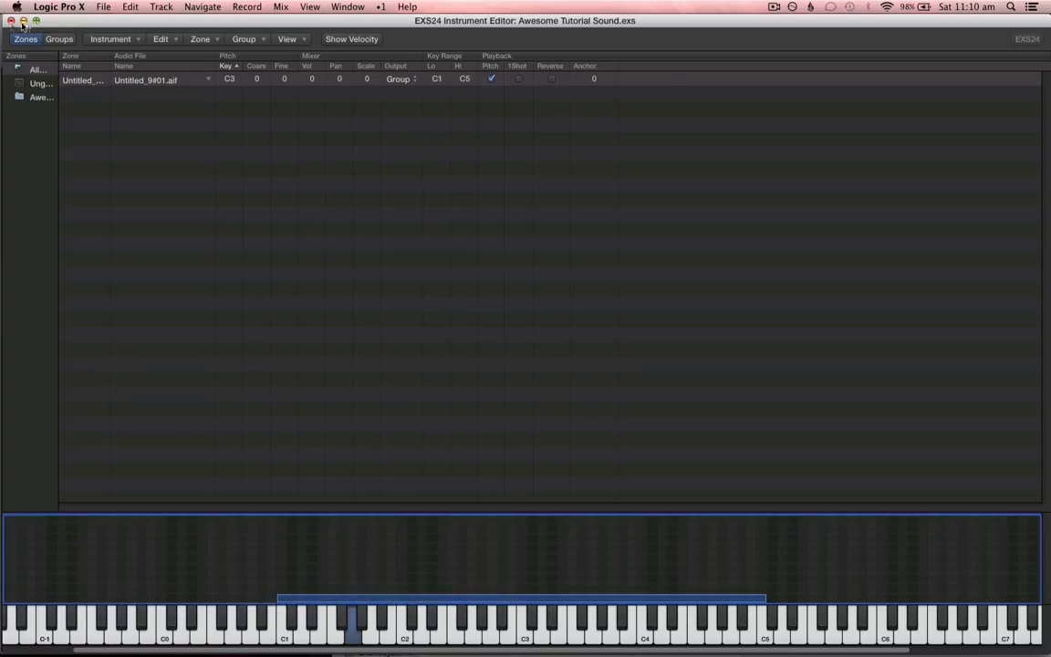
click(11, 21)
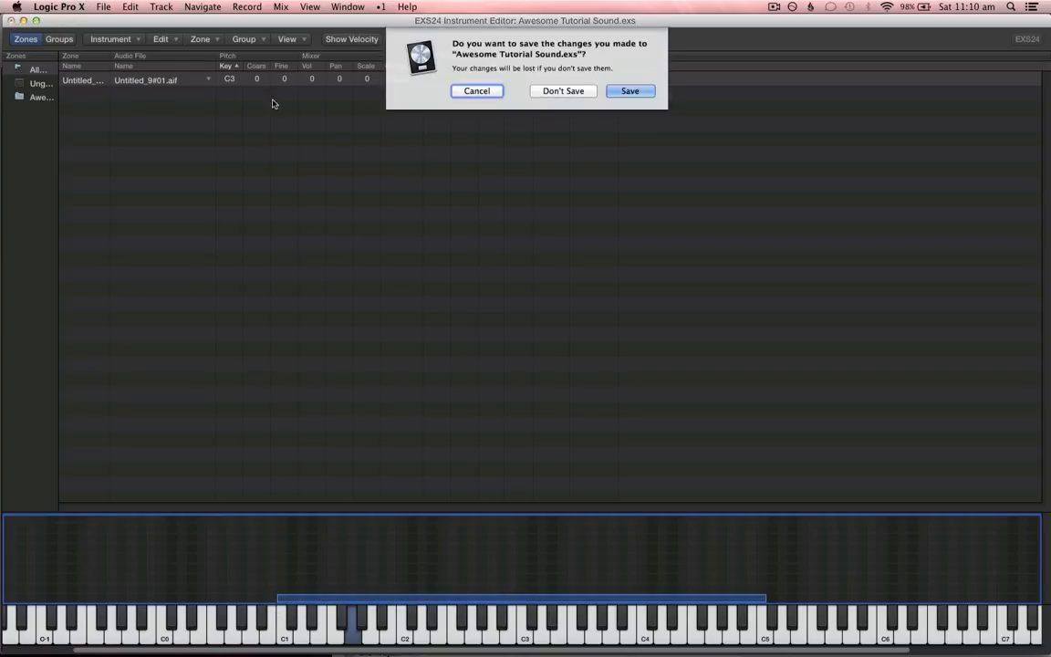
click(617, 89)
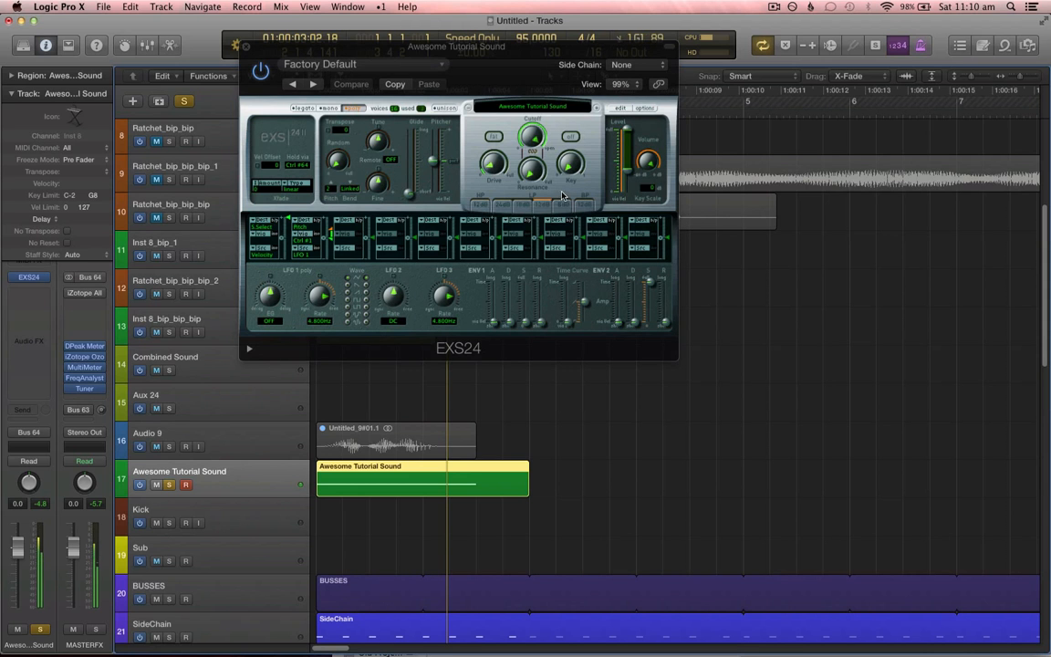
- Turn on the EXS24 filter, set its cutoff to about 62% and try out the tune control
drag(533, 70, 628, 87)
drag(626, 161, 626, 157)
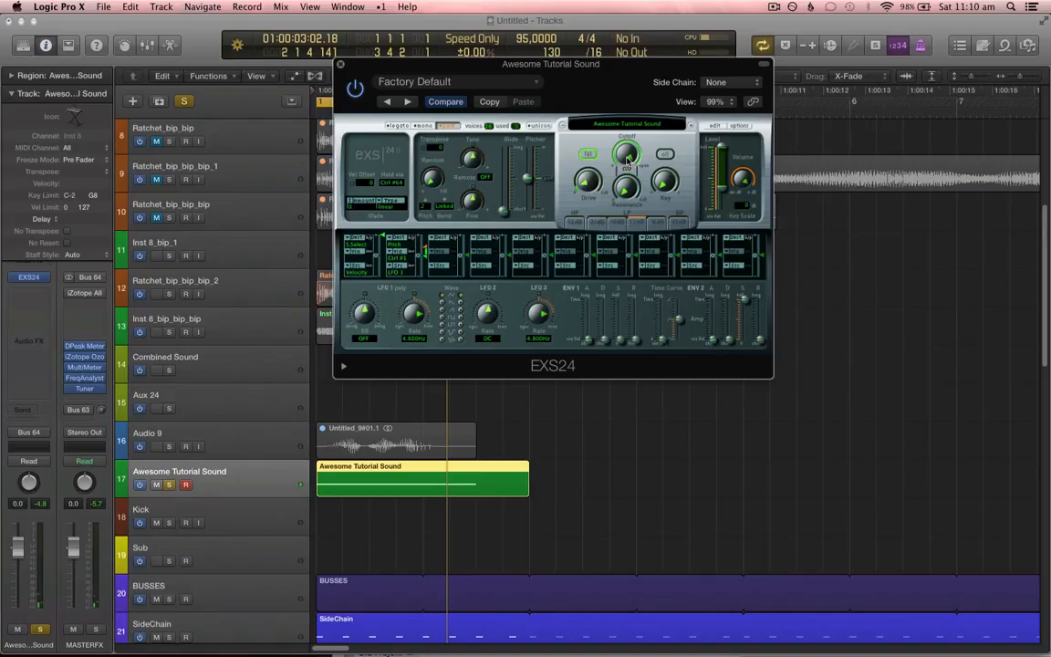
drag(628, 160, 629, 218)
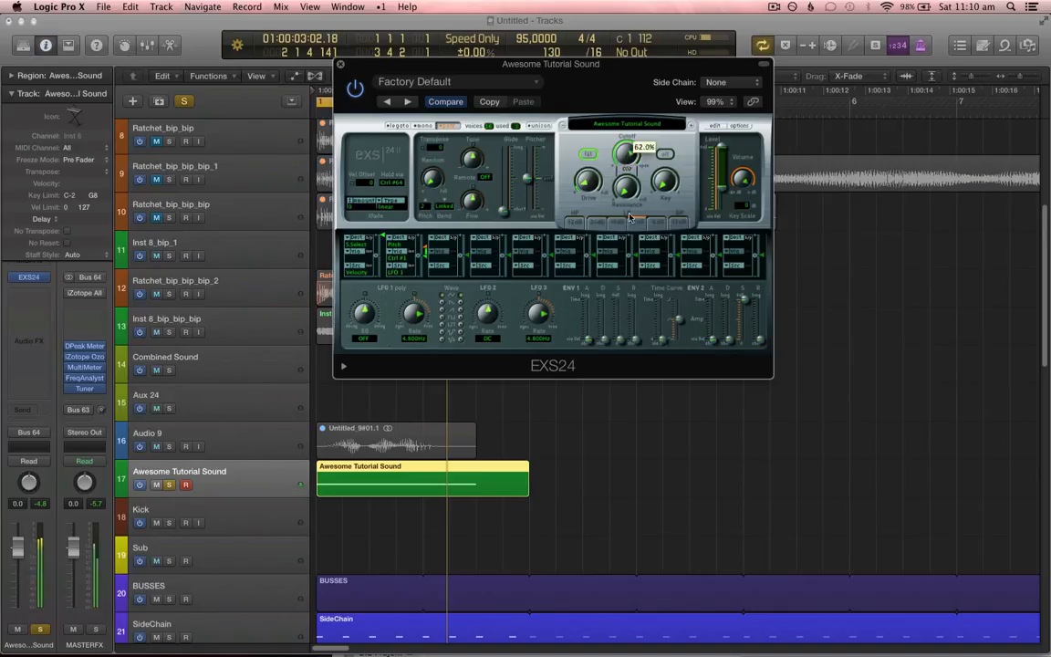
mouse_move(471, 160)
mouse_down()
mouse_move(468, 187)
mouse_move(490, 194)
mouse_move(475, 176)
mouse_up()
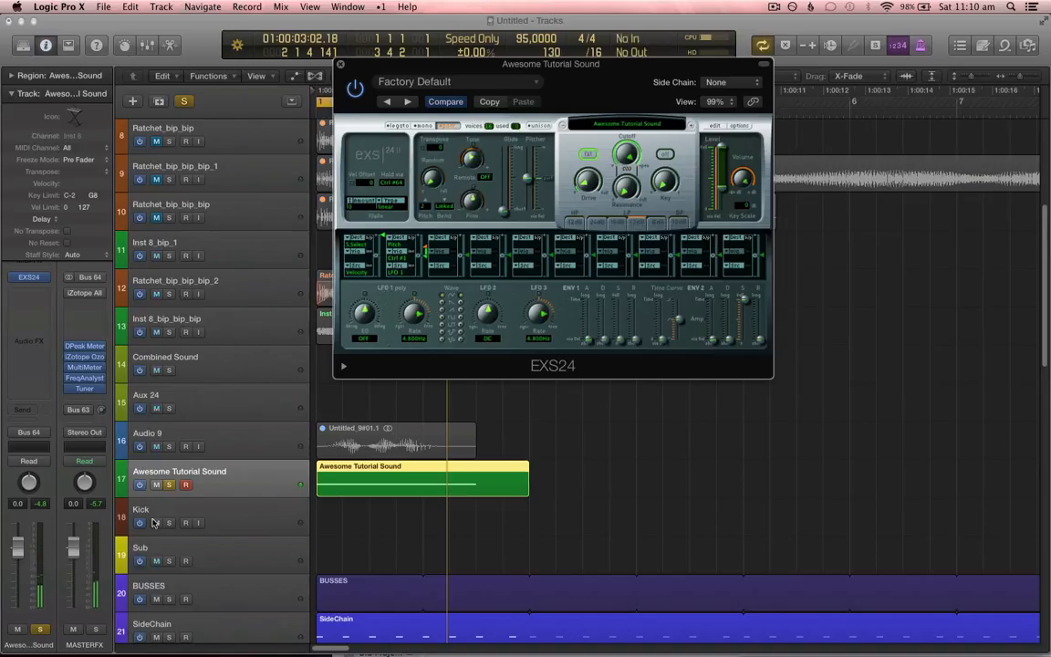
- Set the Awesome Tutorial Sound track's automation mode to Latch and delete its existing MIDI region
click(28, 462)
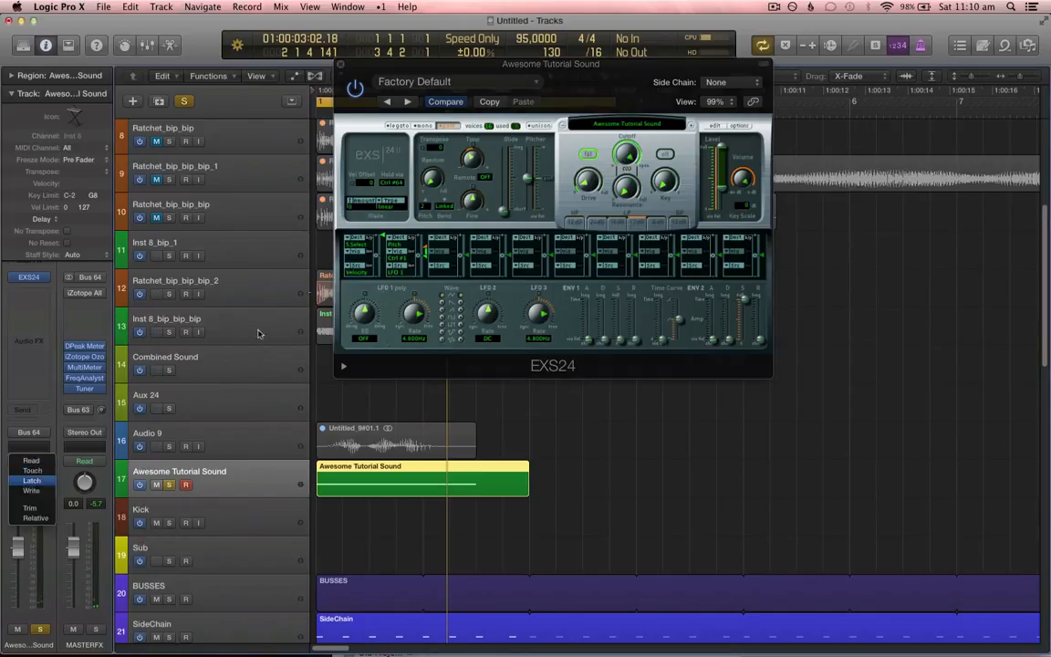
click(37, 438)
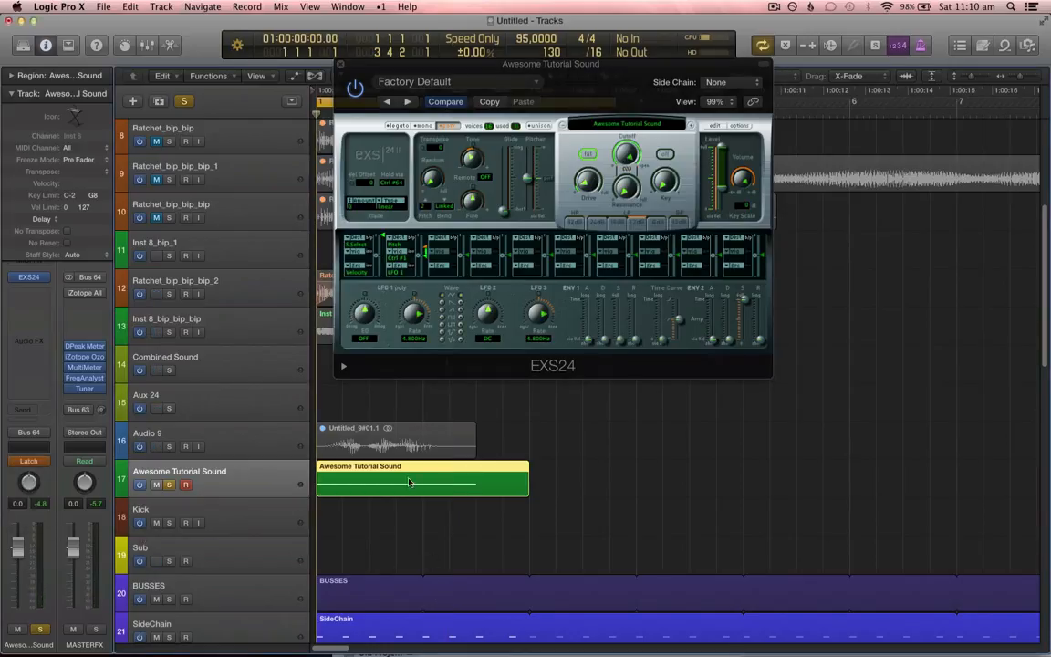
key(Delete)
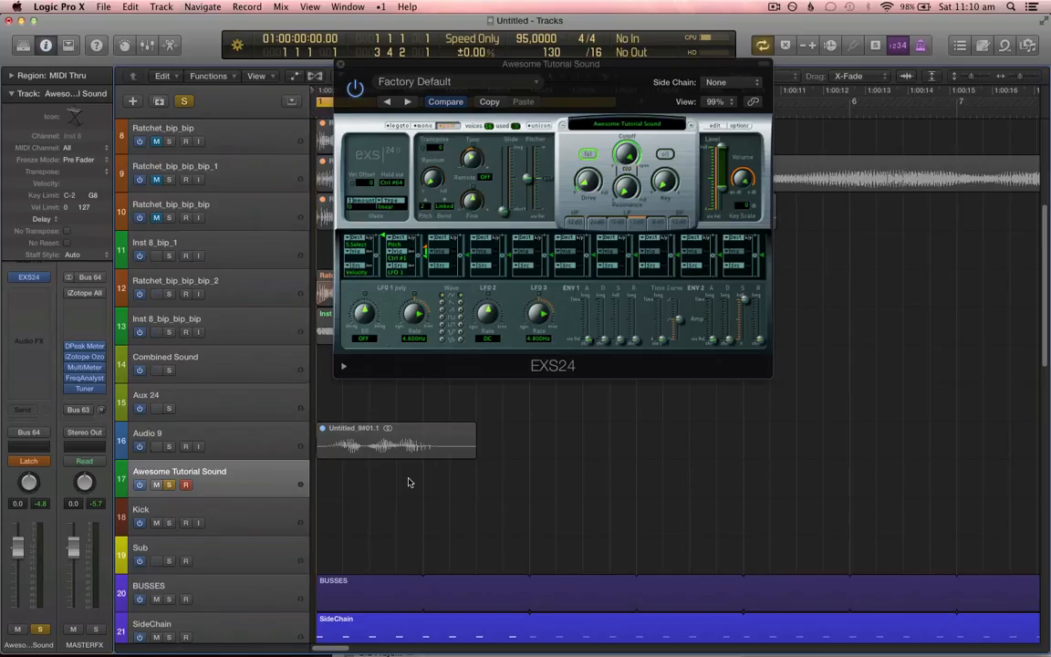
- Record a new MIDI performance while automating the EXS24 tune and cutoff, stop it, switch off cycling and close the sampler
key(r)
drag(472, 164, 573, 144)
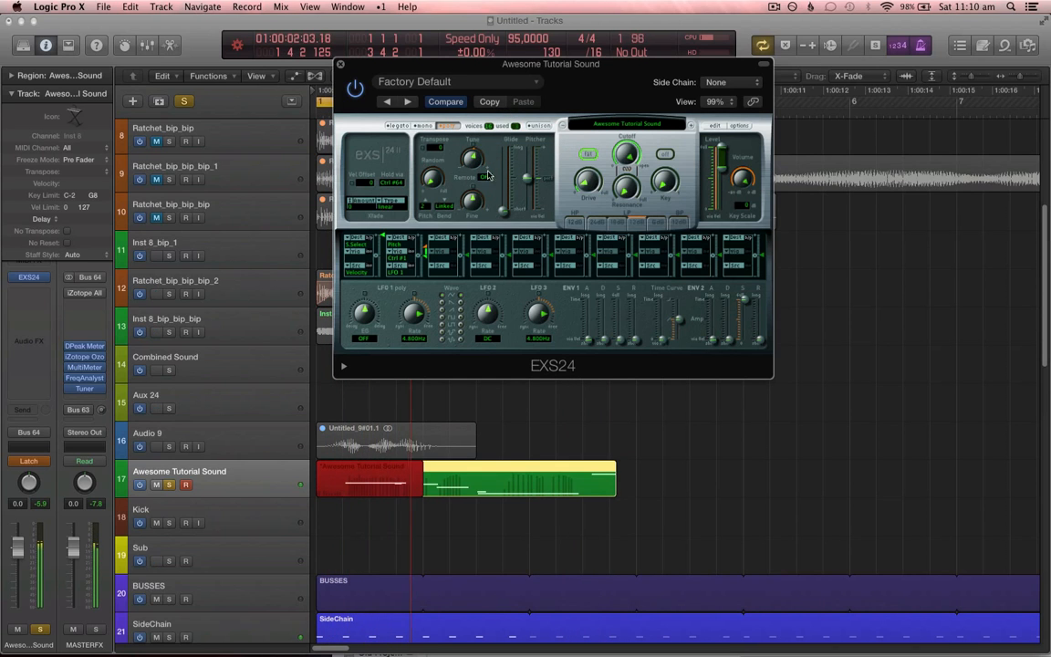
drag(476, 153, 510, 133)
drag(627, 158, 631, 152)
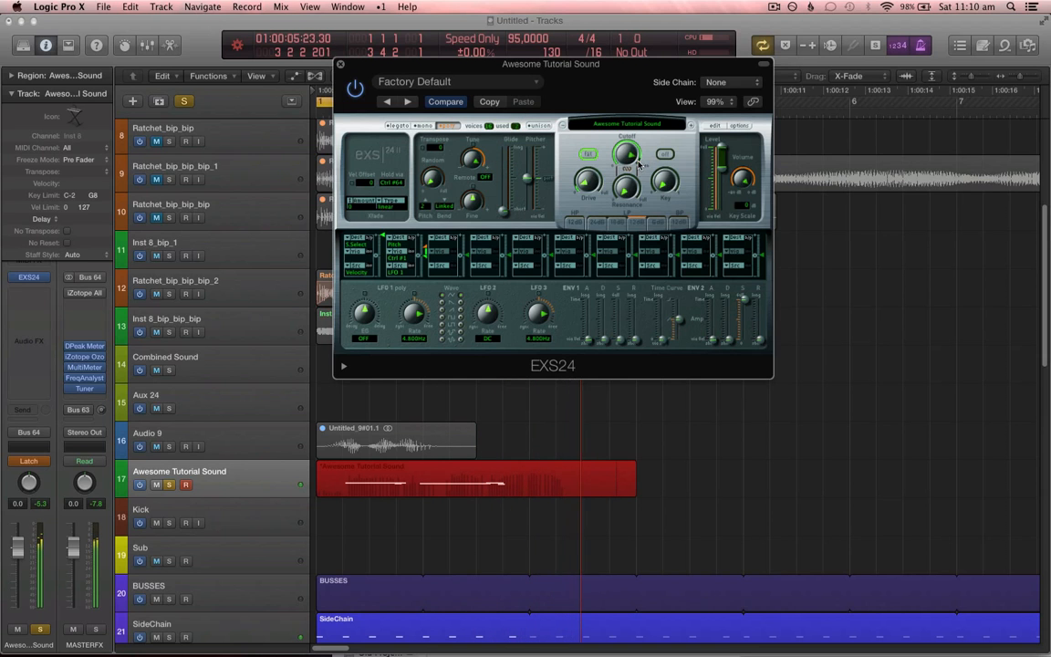
key(space)
key(c)
click(341, 64)
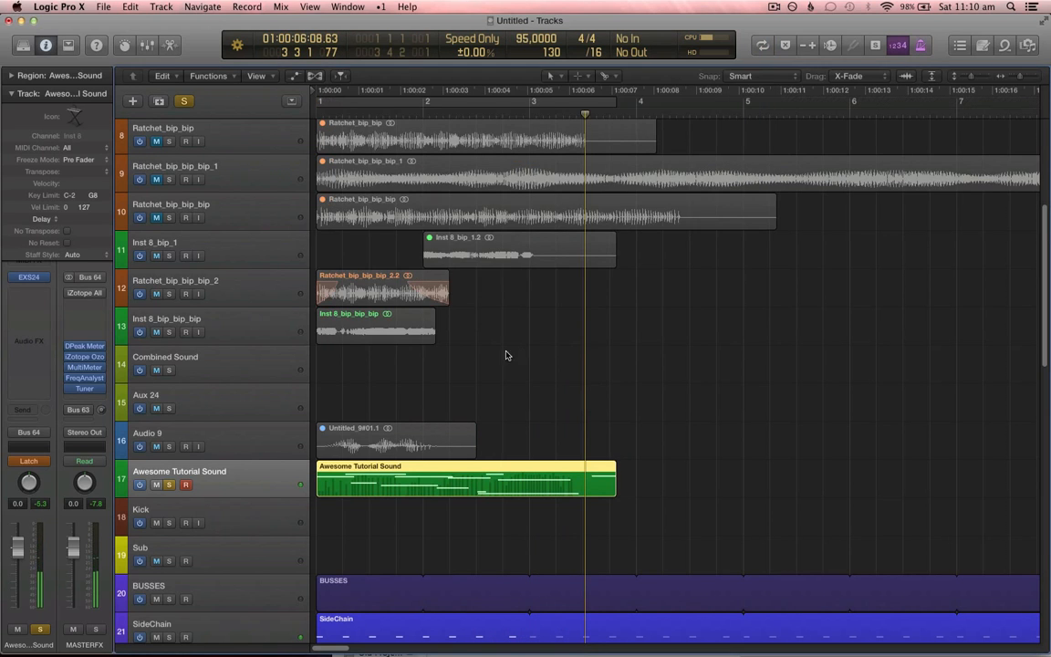
- Bounce the recorded Awesome Tutorial Sound region in place and solo the bounced track instead of the sampler track
key(ctrl+b)
key(Return)
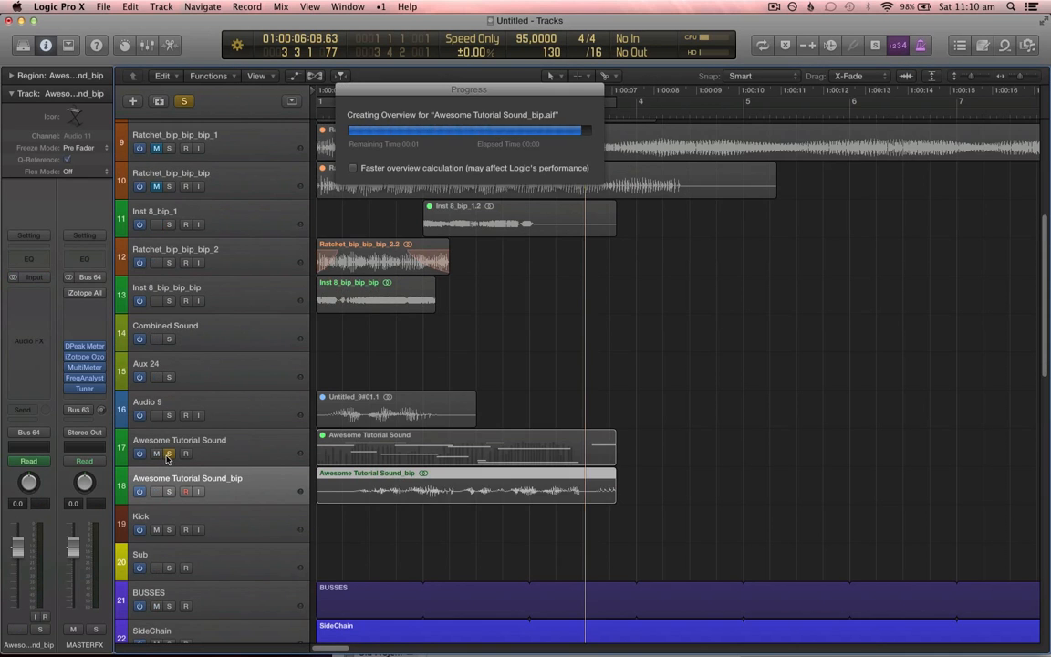
click(168, 454)
click(169, 491)
scroll(265, 493, down, 2)
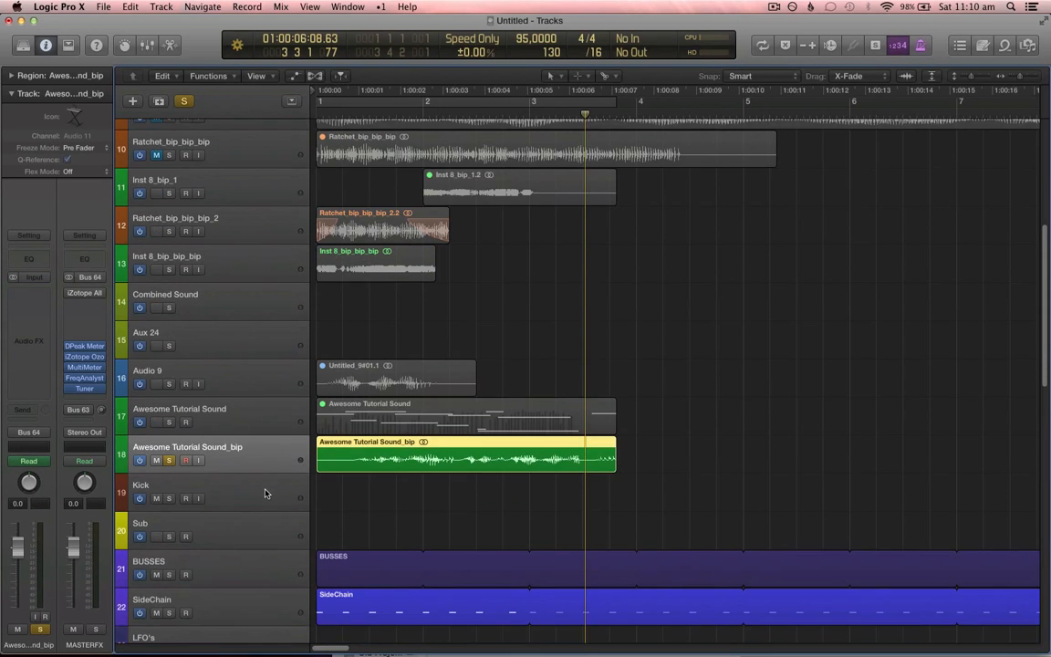
- Split the Awesome Tutorial Sound_bip region where its silent lead-in ends and delete the silent part
key(super+Down)
key(super+Down)
key(super+Down)
key(super+Down)
key(super+Down)
key(super+Down)
key(super+Down)
key(super+Down)
key(Return)
key(super+Down)
key(super+Down)
key(super+Down)
key(super+Down)
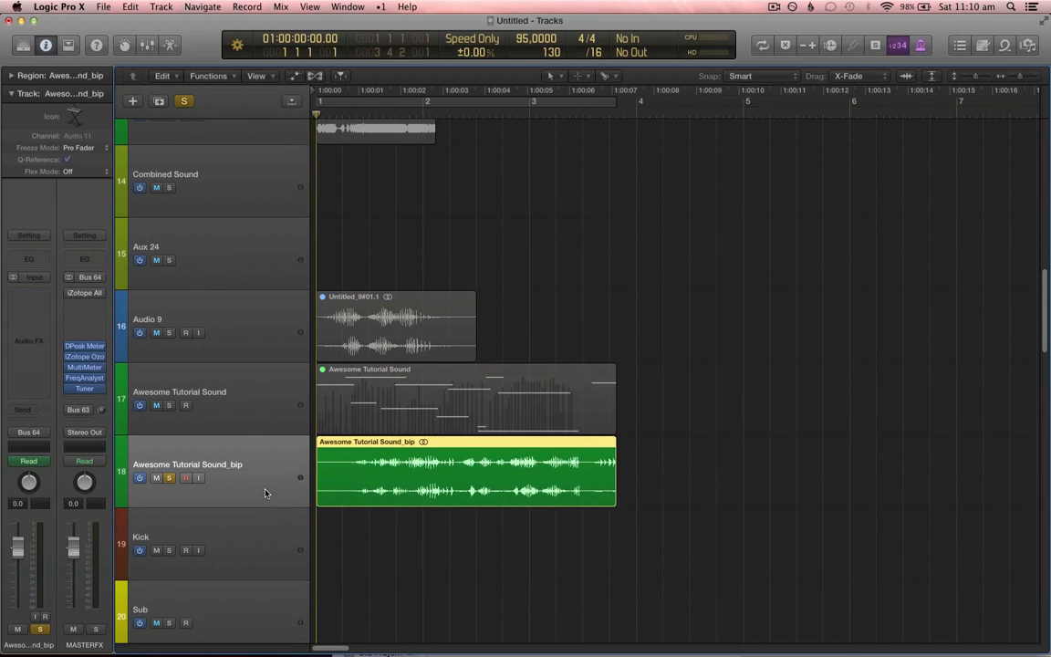
key(super+Right)
key(super+Right)
key(super+Down)
key(super+Left)
key(super+Right)
key(super+Down)
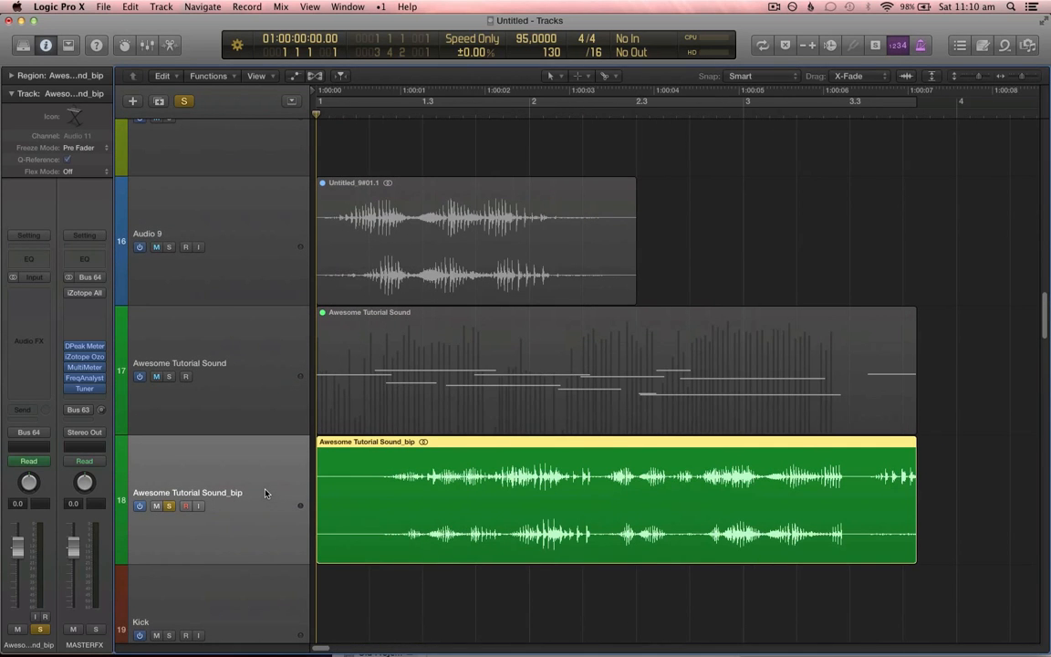
right_click(377, 483)
click(354, 492)
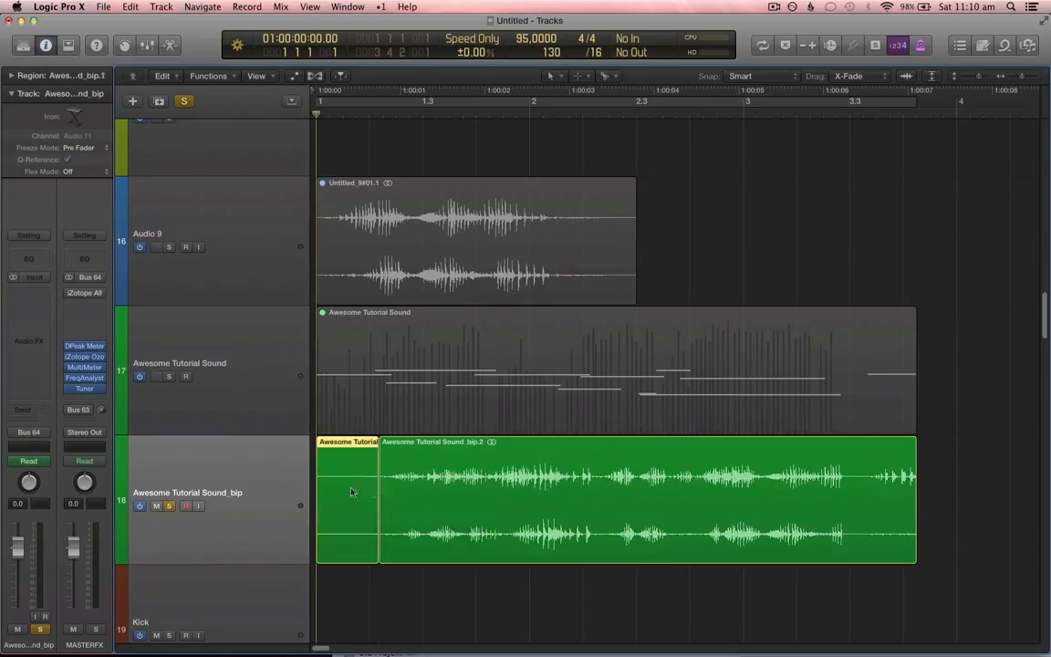
key(Delete)
- Move the trimmed Awesome Tutorial Sound_bip region to the start of bar 1 without moving the track automation data
click(552, 240)
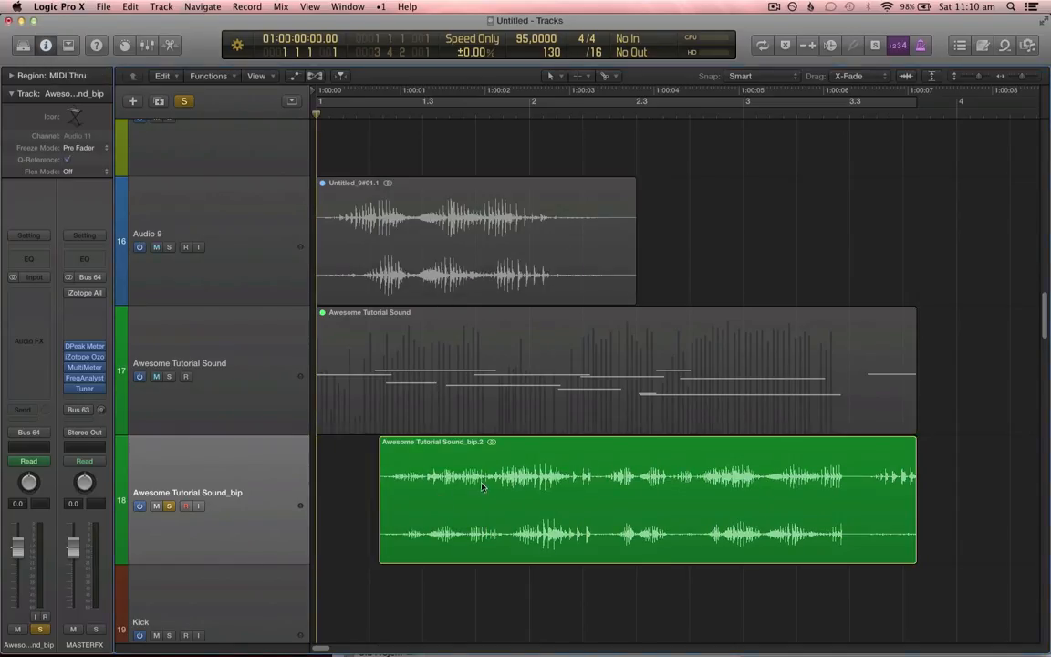
drag(469, 493, 406, 492)
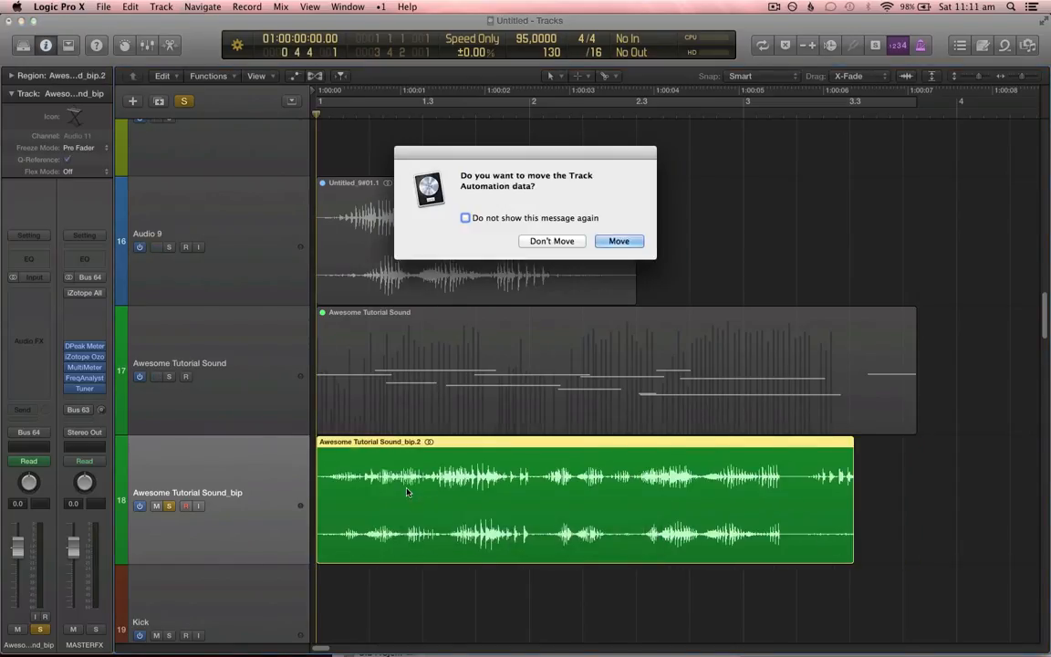
click(551, 241)
key(super+Left)
key(super+Up)
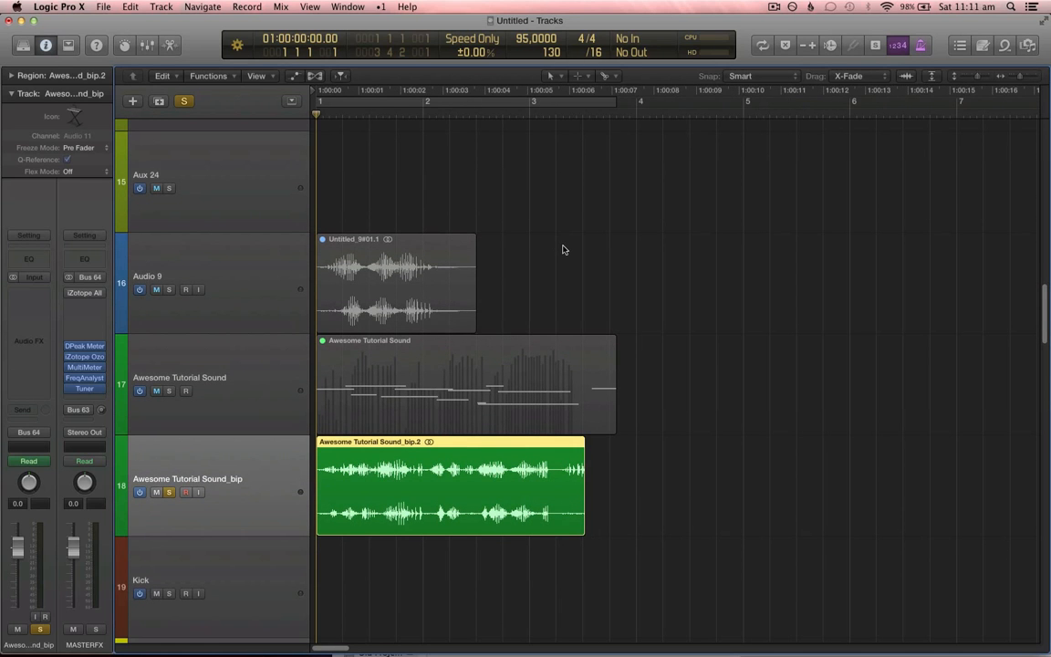
scroll(563, 249, down, 2)
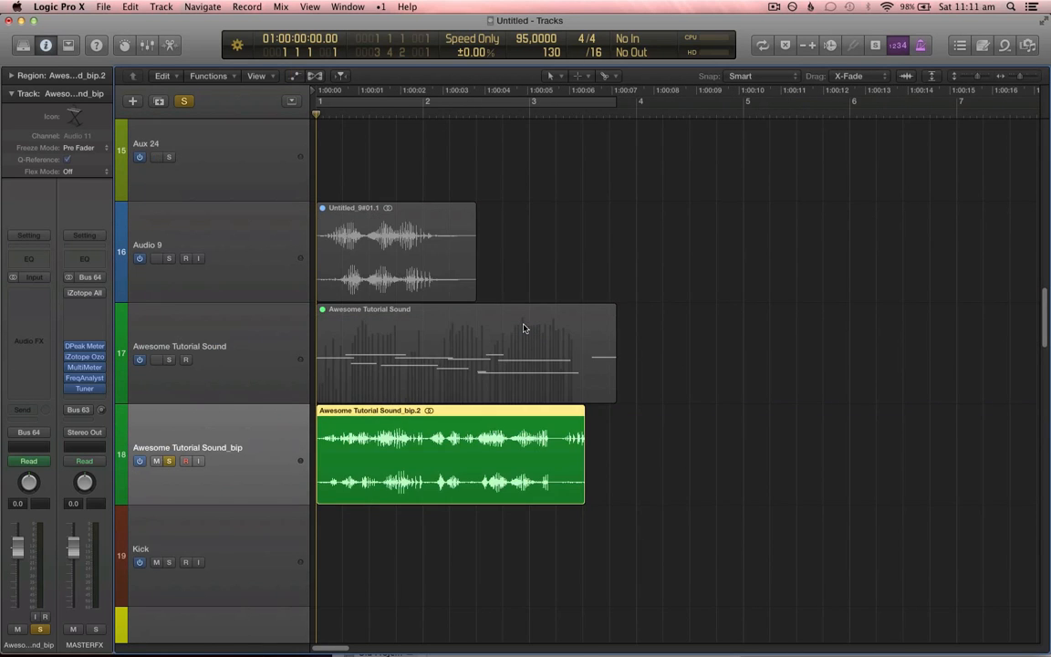
key(super+Up)
key(super+Right)
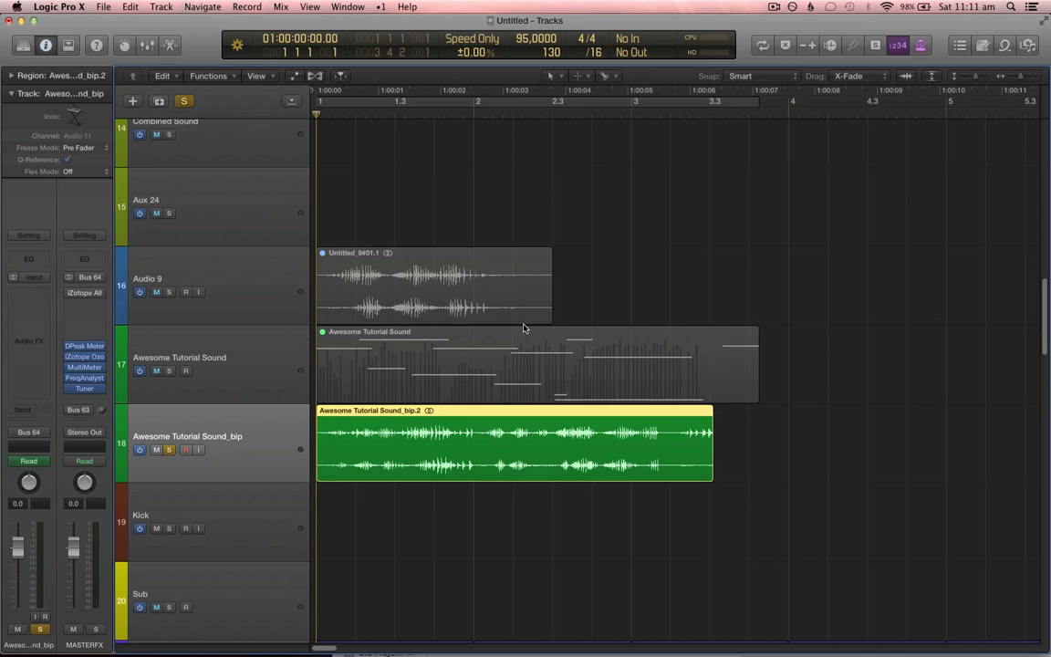
key(super+Left)
key(super+Down)
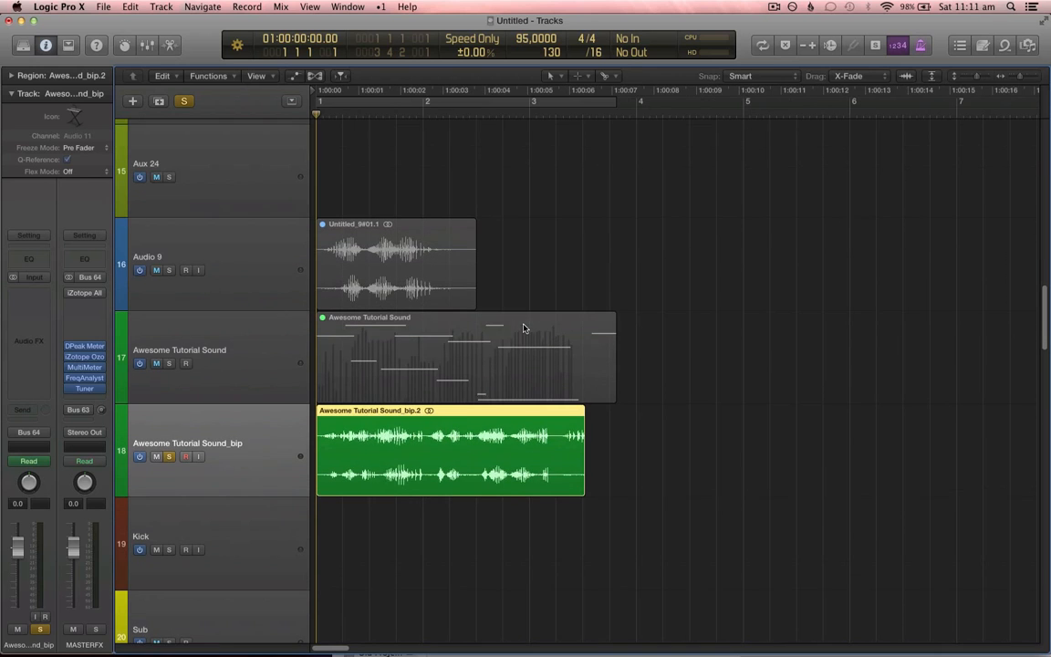
key(super+Right)
key(super+Right)
key(super+Down)
key(super+Down)
scroll(538, 321, down, 3)
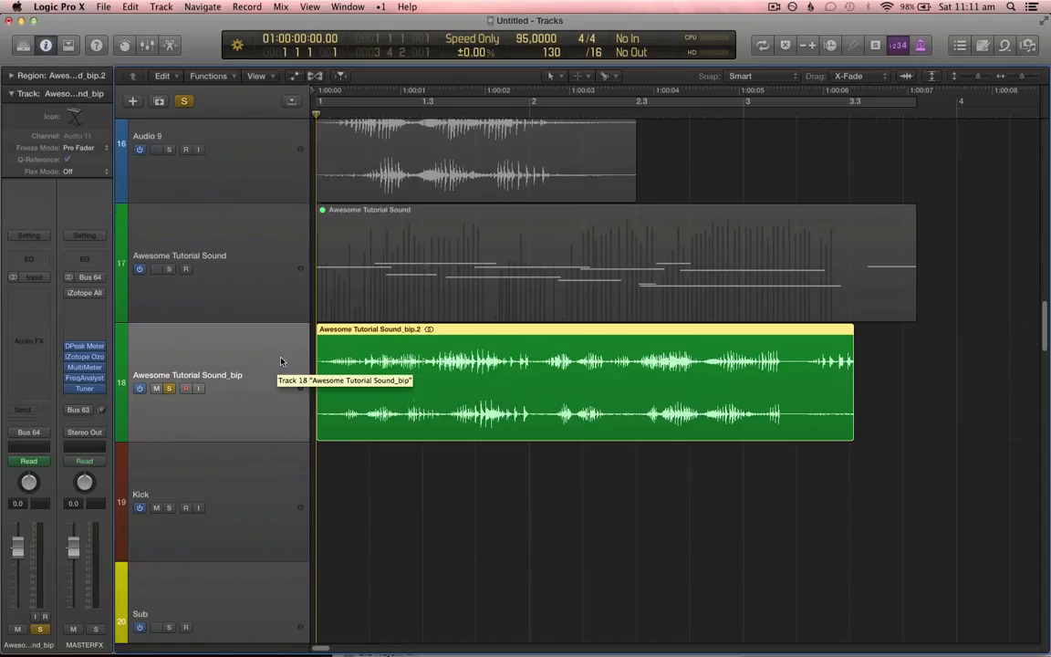
- Play the trimmed bounce from the beginning and raise the system volume to hear it
key(space)
key(XF86AudioRaiseVolume)
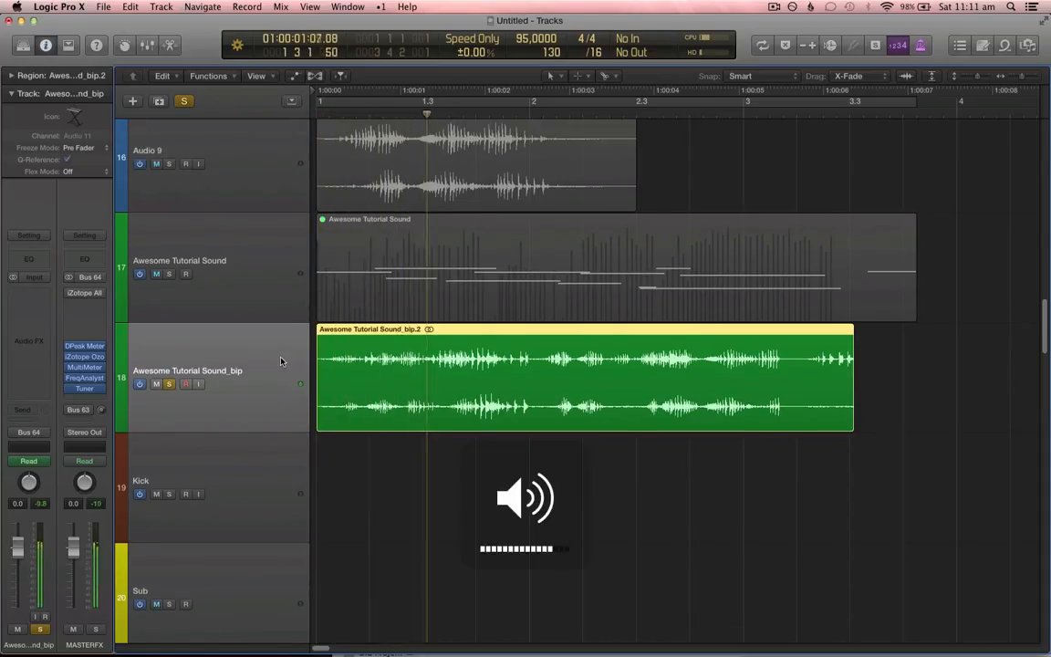
key(super+Left)
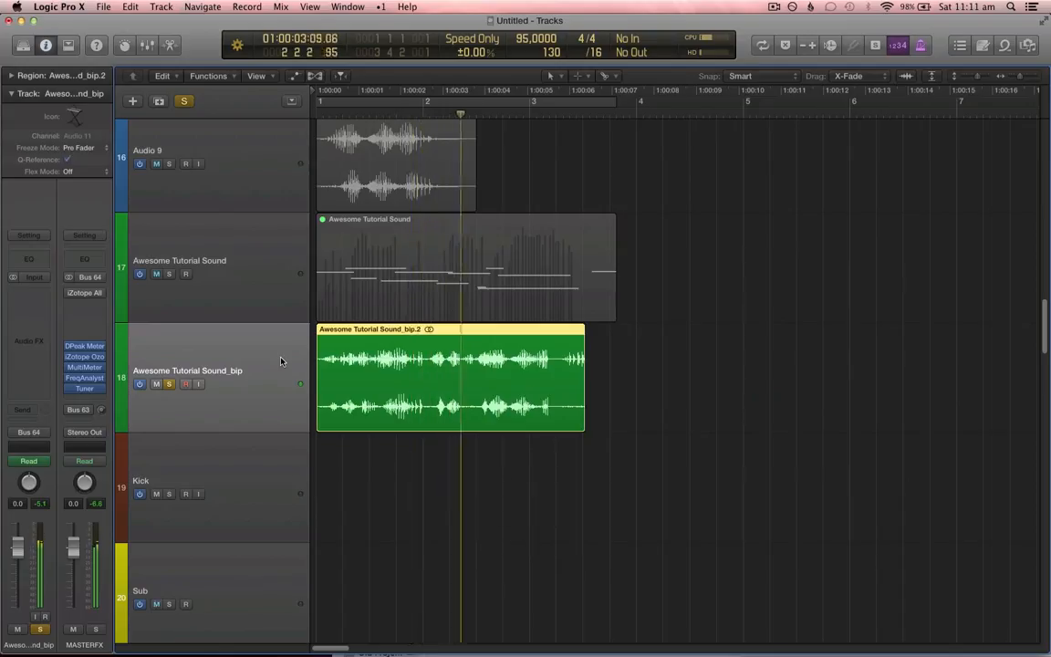